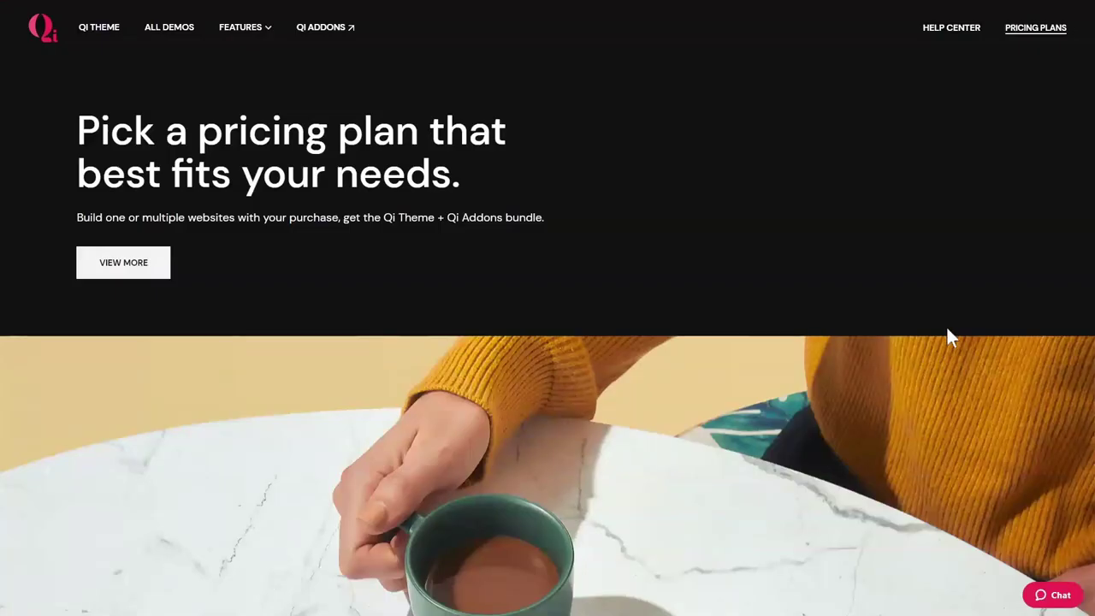
Examine the Qi Addons and Qi Theme & Addons pricing plans and the features each includes
{"action": "scroll", "coordinate": [944, 327], "scroll_direction": "down", "scroll_amount": 5}
{"action": "scroll", "coordinate": [955, 363], "scroll_direction": "down", "scroll_amount": 5}
{"action": "scroll", "coordinate": [952, 346], "scroll_direction": "up", "scroll_amount": 1}
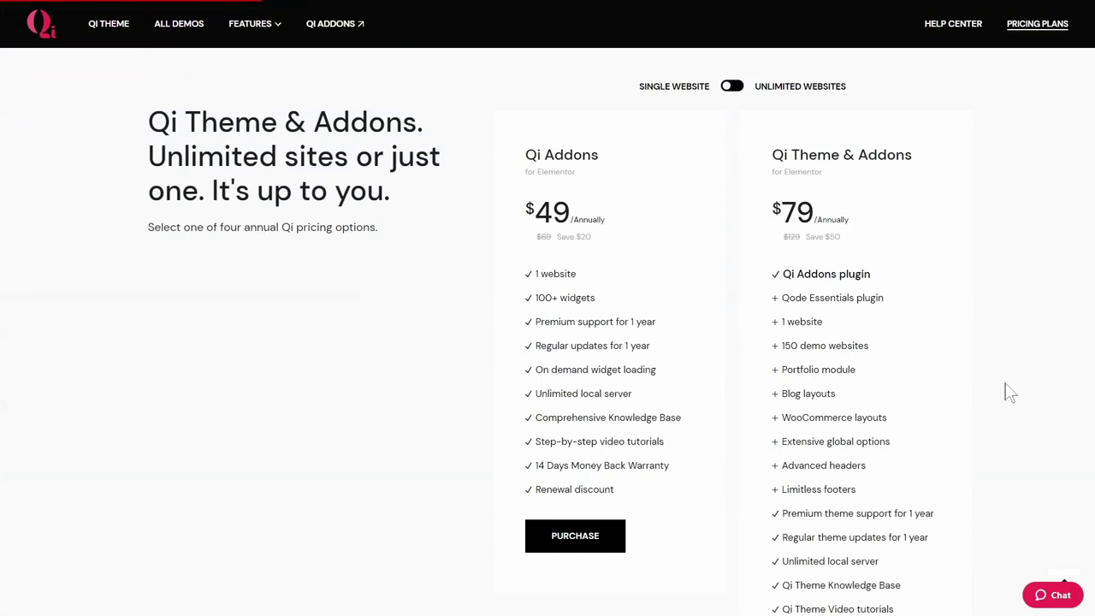
{"action": "scroll", "coordinate": [1010, 388], "scroll_direction": "down", "scroll_amount": 2}
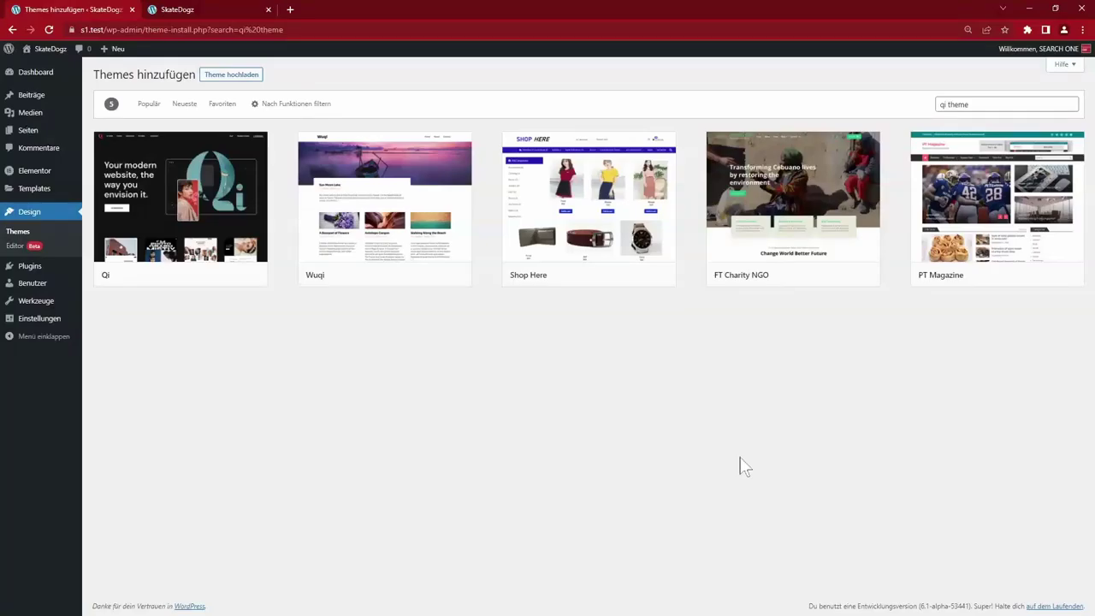
Install and activate the Qi theme together with its Qode Essential Addons companion plugin
{"action": "mouse_move", "coordinate": [171, 286]}
{"action": "left_click", "coordinate": [194, 276]}
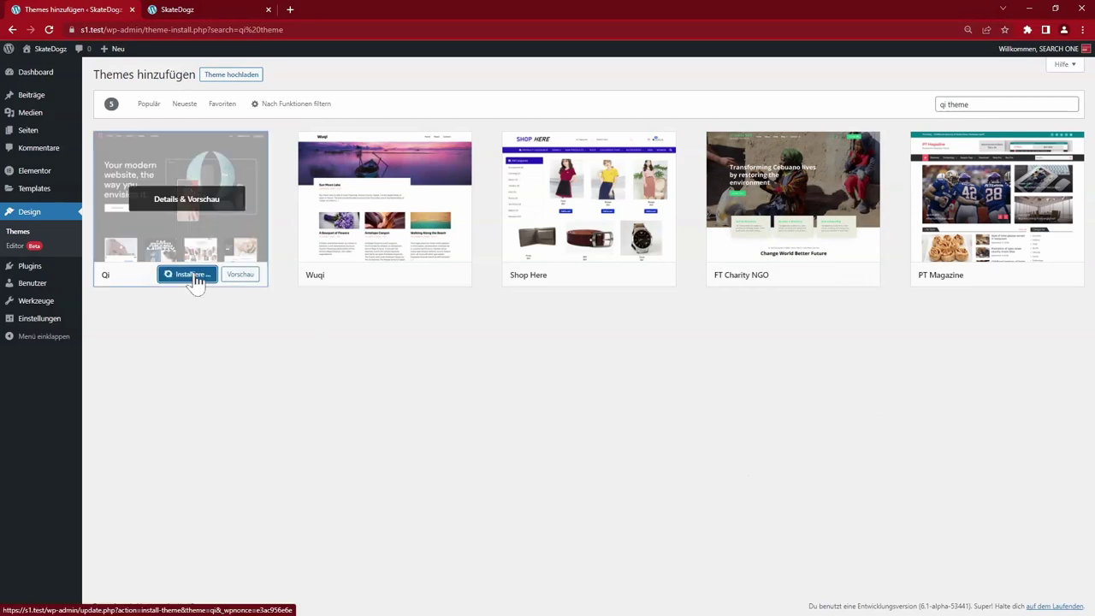
{"action": "left_click", "coordinate": [182, 275]}
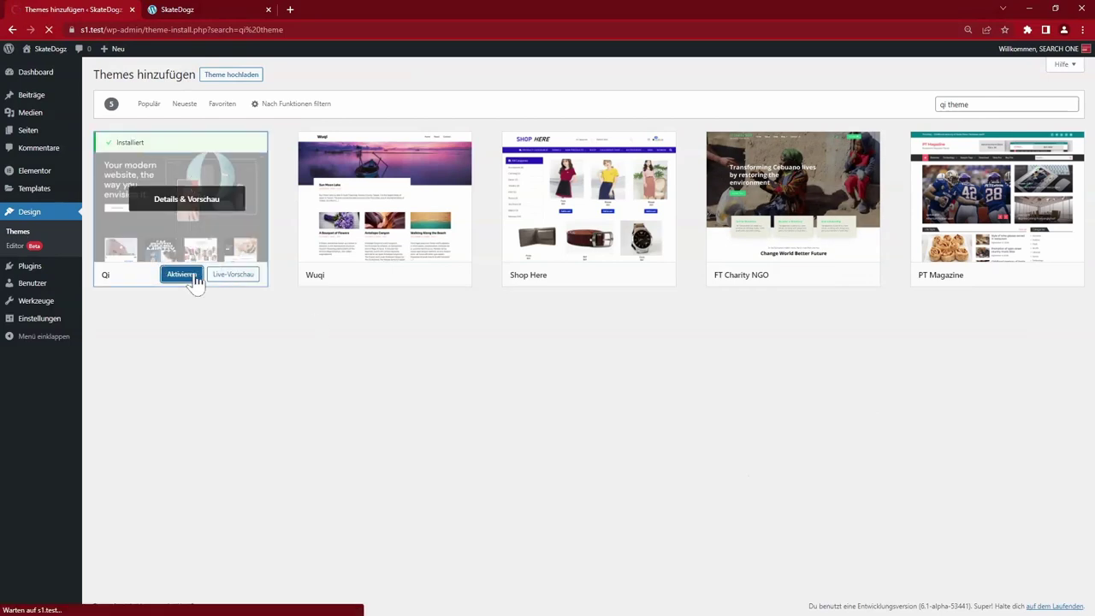
{"action": "left_click", "coordinate": [140, 149]}
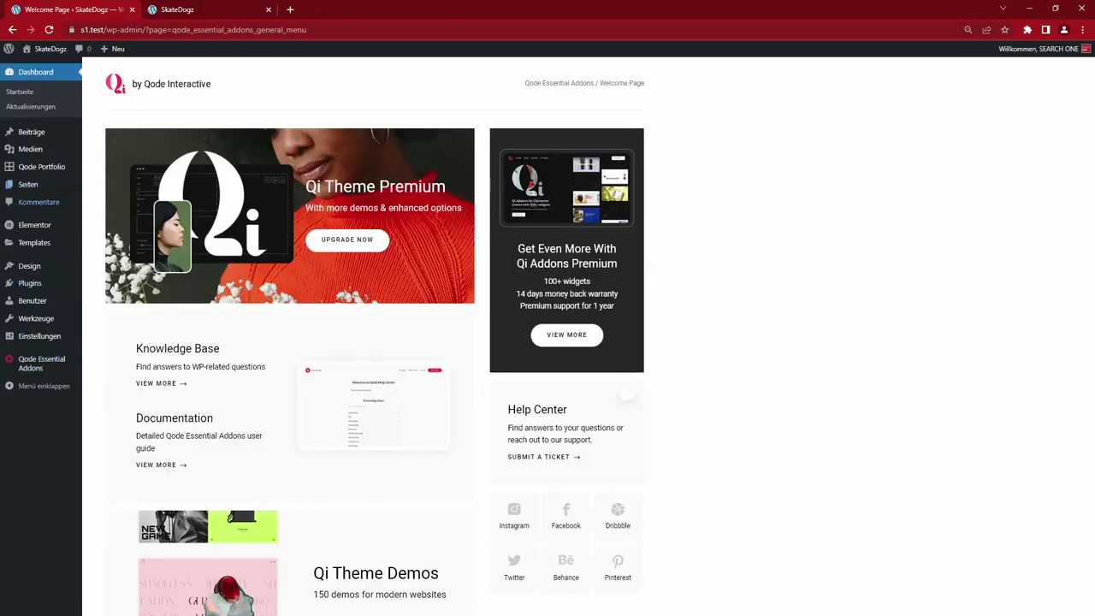
Install the plugin from the uploaded file qi-addons-for-elementor-premium.zip and try to activate it
{"action": "mouse_move", "coordinate": [51, 372]}
{"action": "mouse_move", "coordinate": [29, 291]}
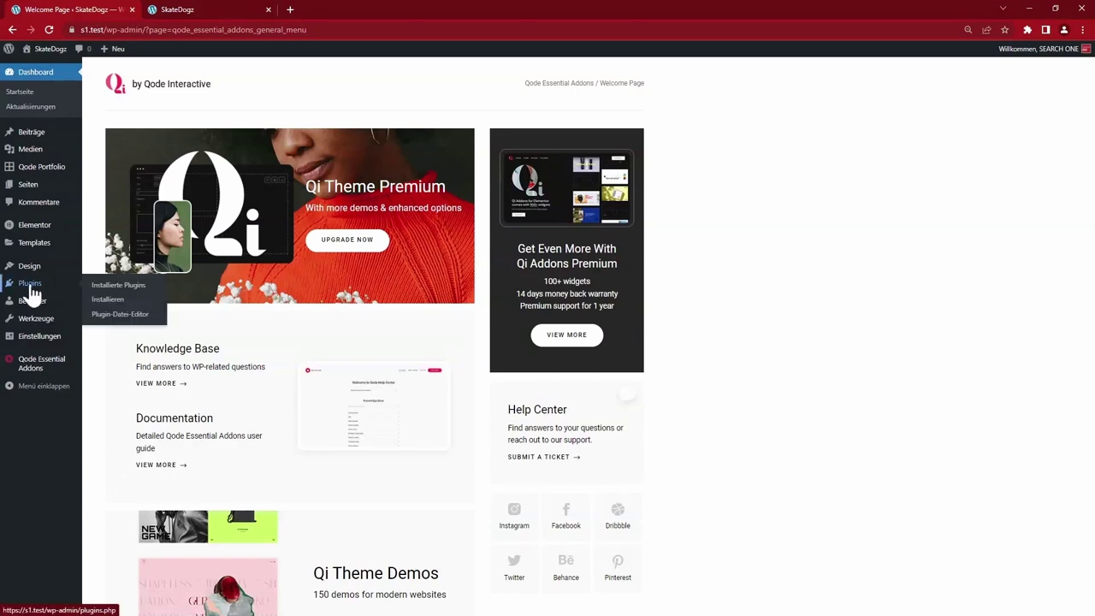
{"action": "left_click", "coordinate": [115, 301]}
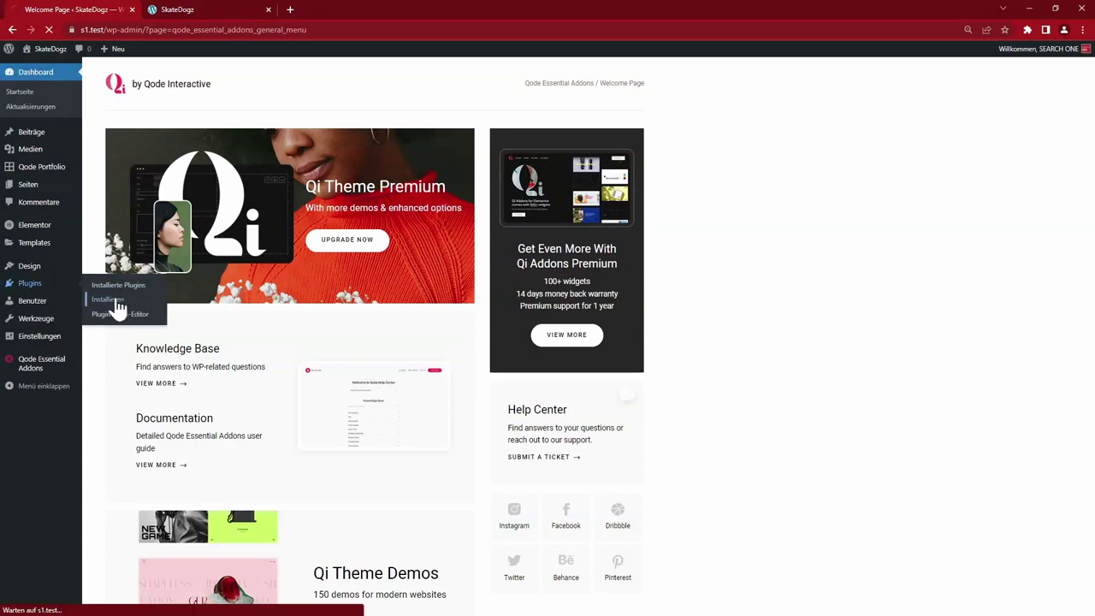
{"action": "left_click", "coordinate": [227, 75]}
{"action": "left_click_drag", "start_coordinate": [492, 275], "coordinate": [582, 176]}
{"action": "left_click", "coordinate": [676, 171]}
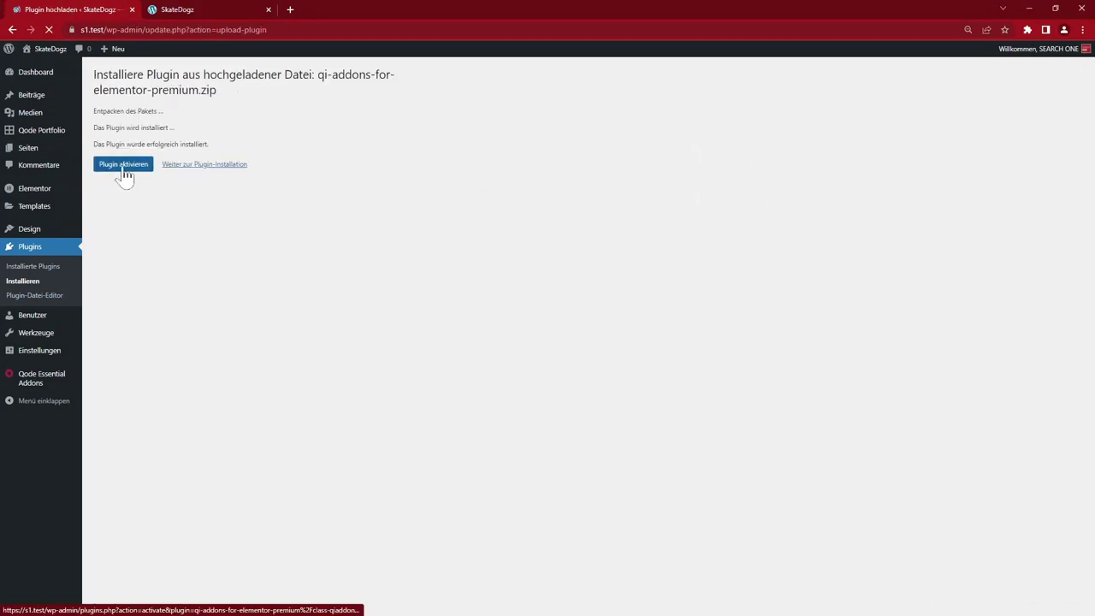
{"action": "left_click", "coordinate": [123, 175]}
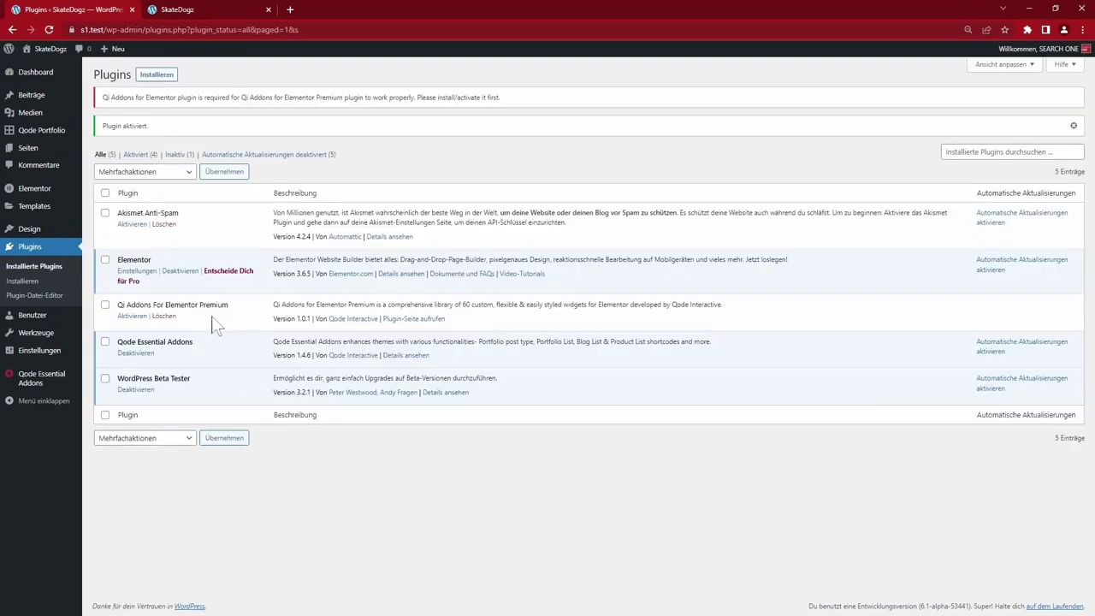
{"action": "left_click", "coordinate": [134, 317]}
Search the plugin directory for the required Qi Addons for Elementor using its copied name, and install and activate it
{"action": "left_click_drag", "start_coordinate": [102, 97], "coordinate": [176, 97]}
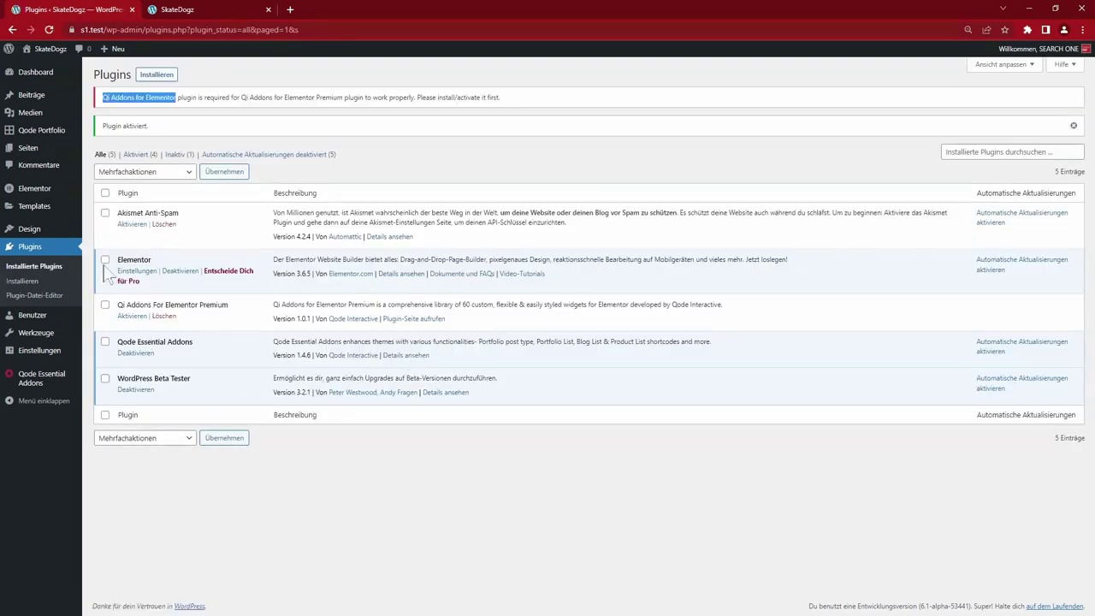
{"action": "right_click", "coordinate": [156, 103]}
{"action": "left_click", "coordinate": [187, 121]}
{"action": "left_click", "coordinate": [25, 281]}
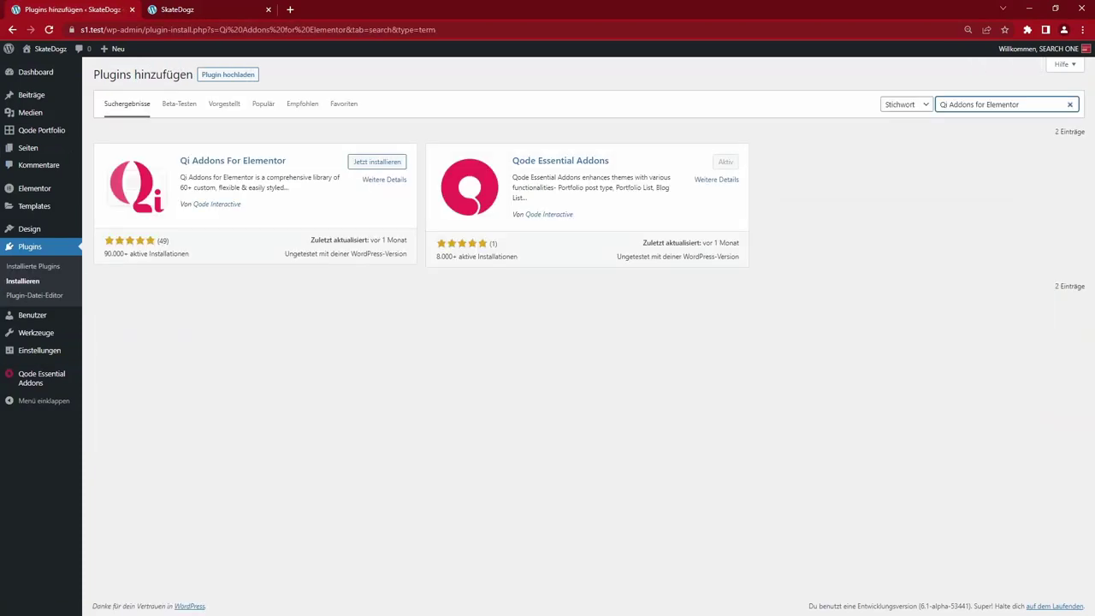
{"action": "left_click", "coordinate": [374, 170]}
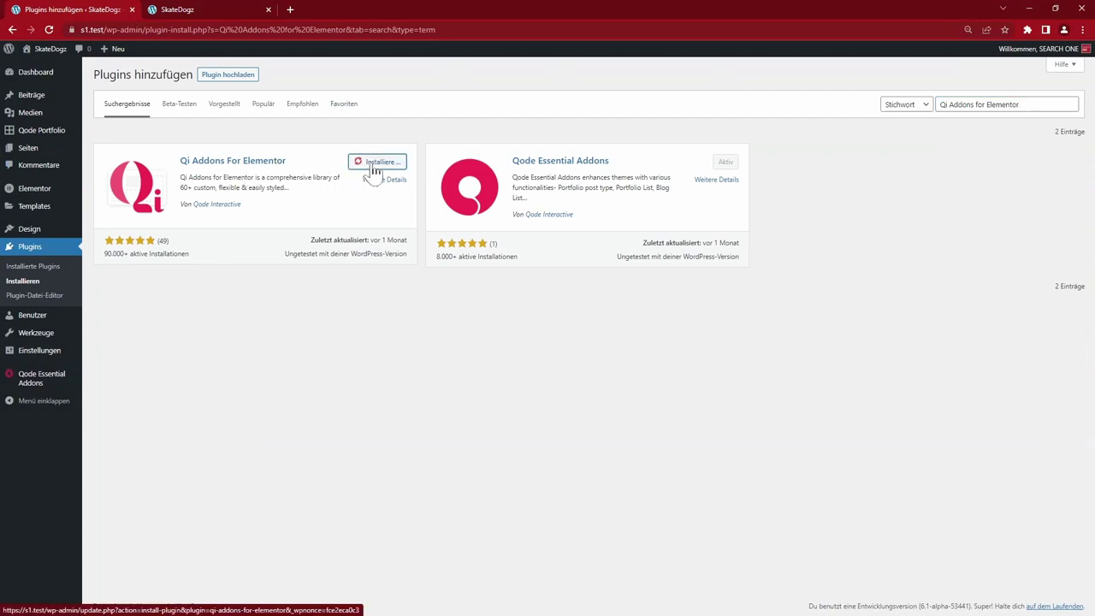
{"action": "left_click", "coordinate": [377, 163]}
{"action": "left_click", "coordinate": [120, 248]}
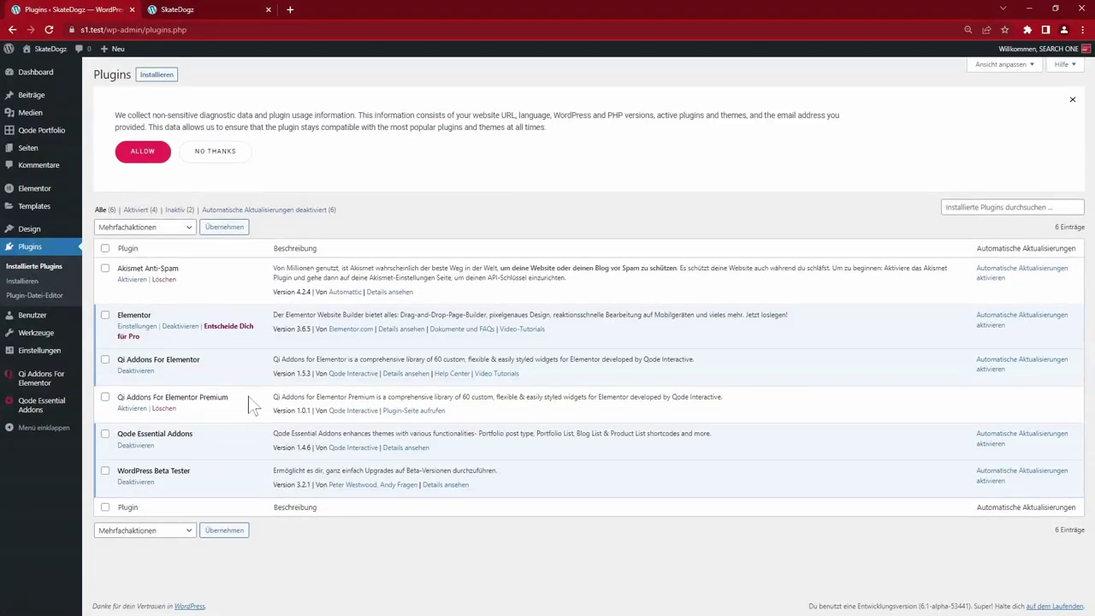
Activate the Qi Addons For Elementor Premium plugin and decline the diagnostic data collection
{"action": "left_click", "coordinate": [124, 409]}
{"action": "left_click", "coordinate": [218, 154]}
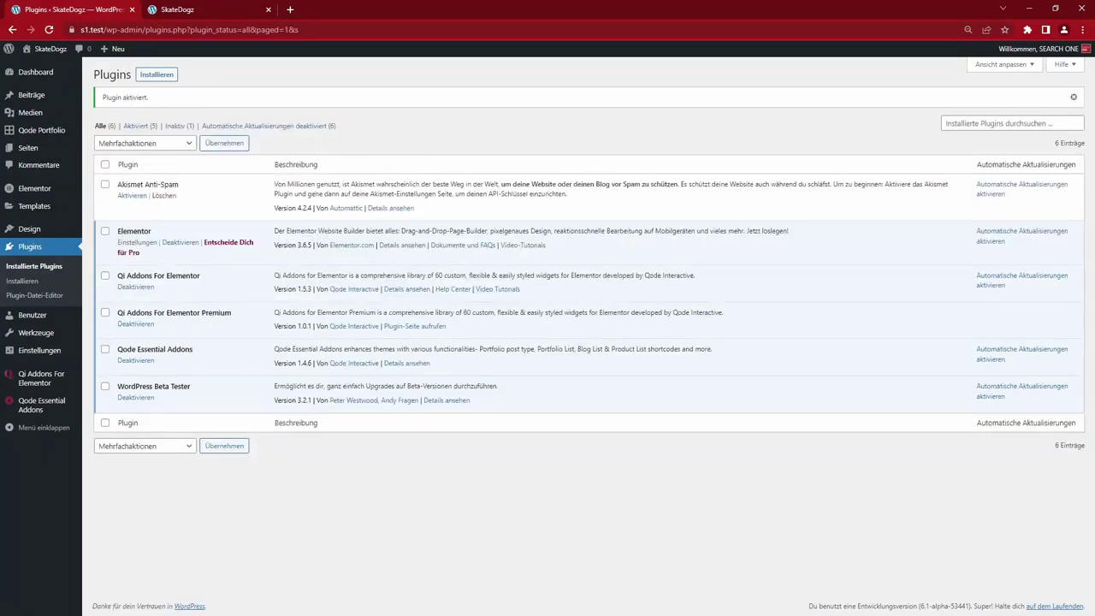
Check the Flexbox Container setting among Elementor's experiments, keeping it at Aktiv
{"action": "mouse_move", "coordinate": [48, 195]}
{"action": "left_click", "coordinate": [102, 195]}
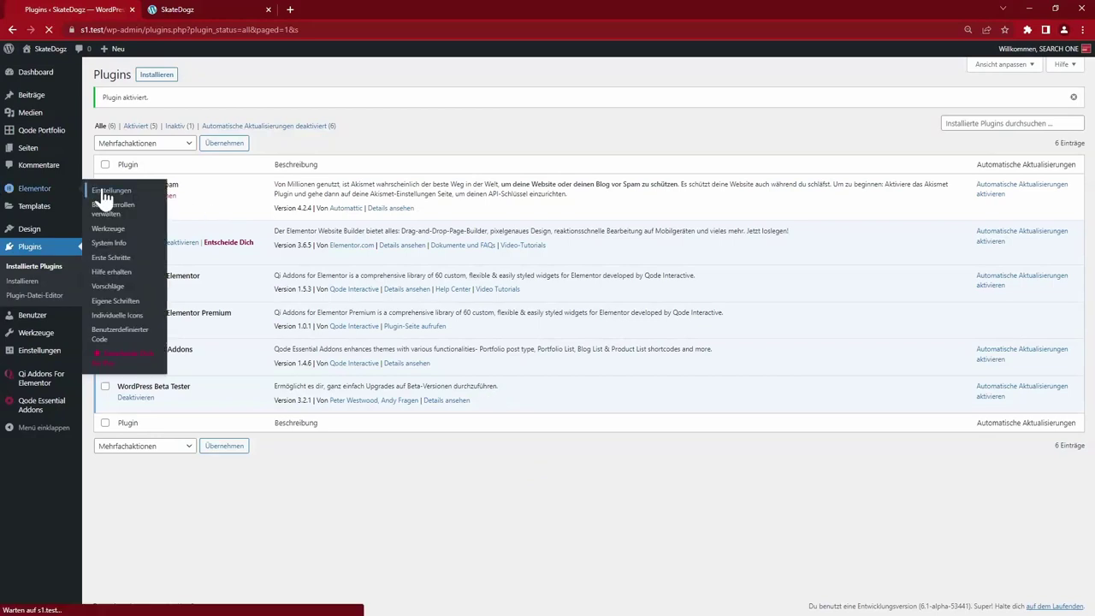
{"action": "left_click", "coordinate": [262, 109]}
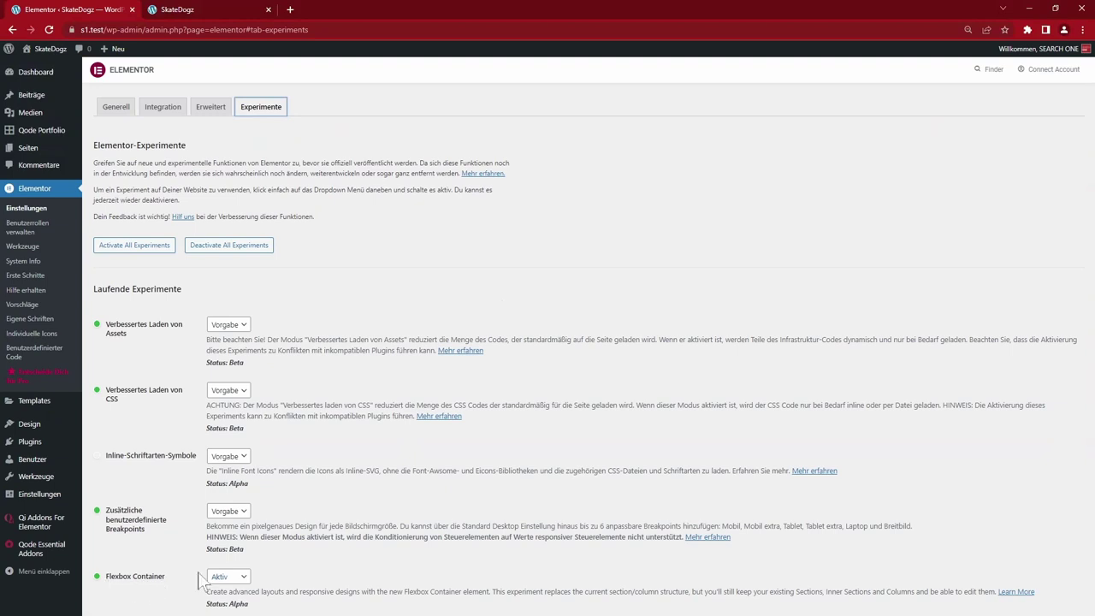
{"action": "left_click", "coordinate": [240, 578]}
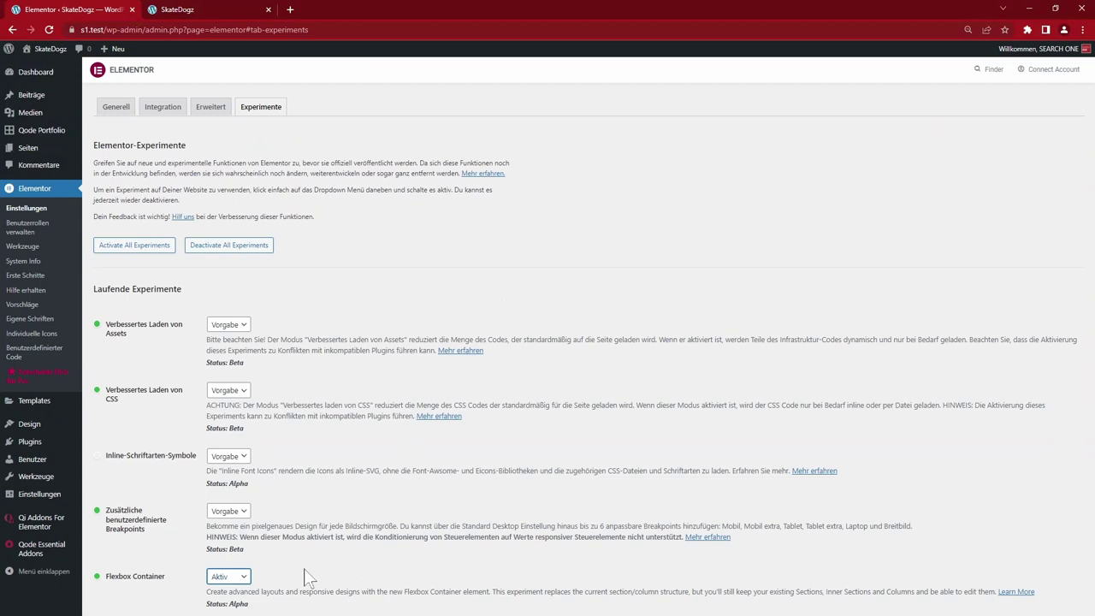
Review the sections of the Skatedogz reference homepage from the hero downward, including the enlarged images of the Kurse gallery
{"action": "key", "text": "ctrl+Tab"}
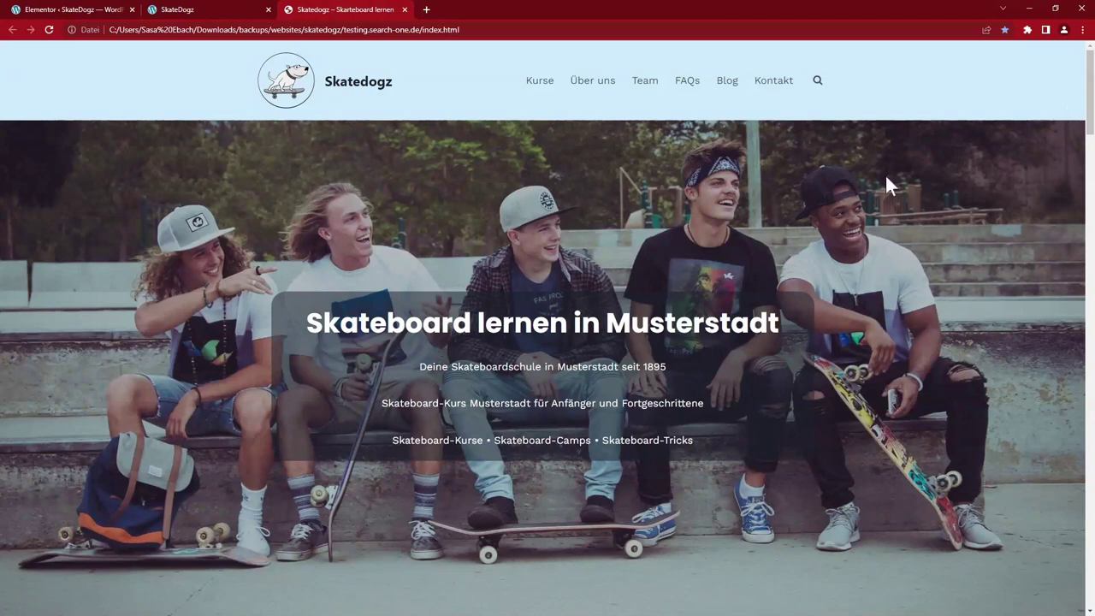
{"action": "left_click_drag", "start_coordinate": [1091, 101], "coordinate": [1092, 180]}
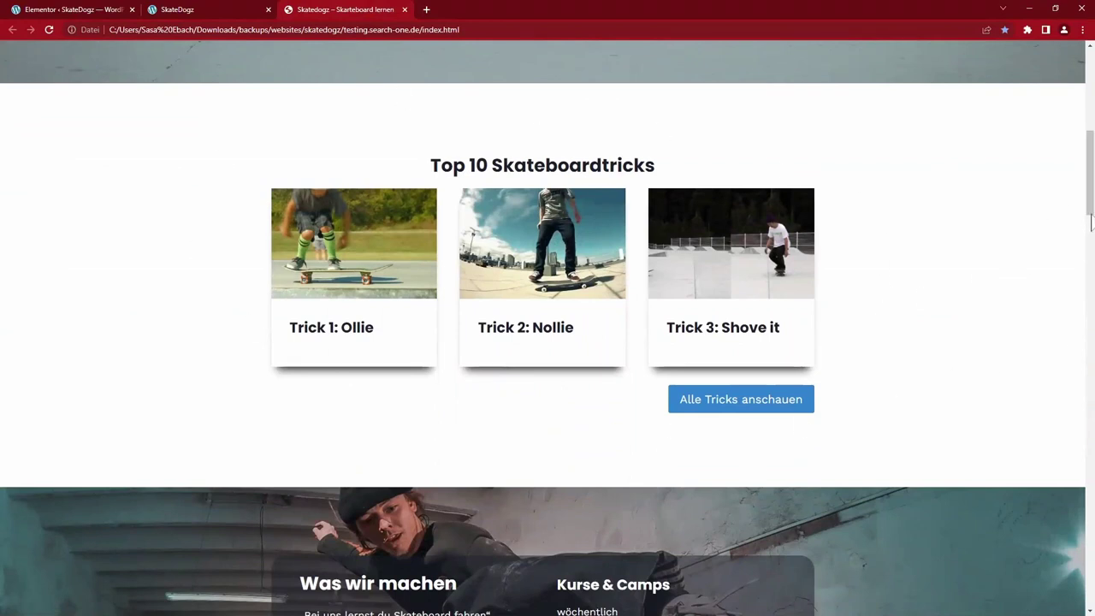
{"action": "left_click_drag", "start_coordinate": [1092, 214], "coordinate": [1092, 274]}
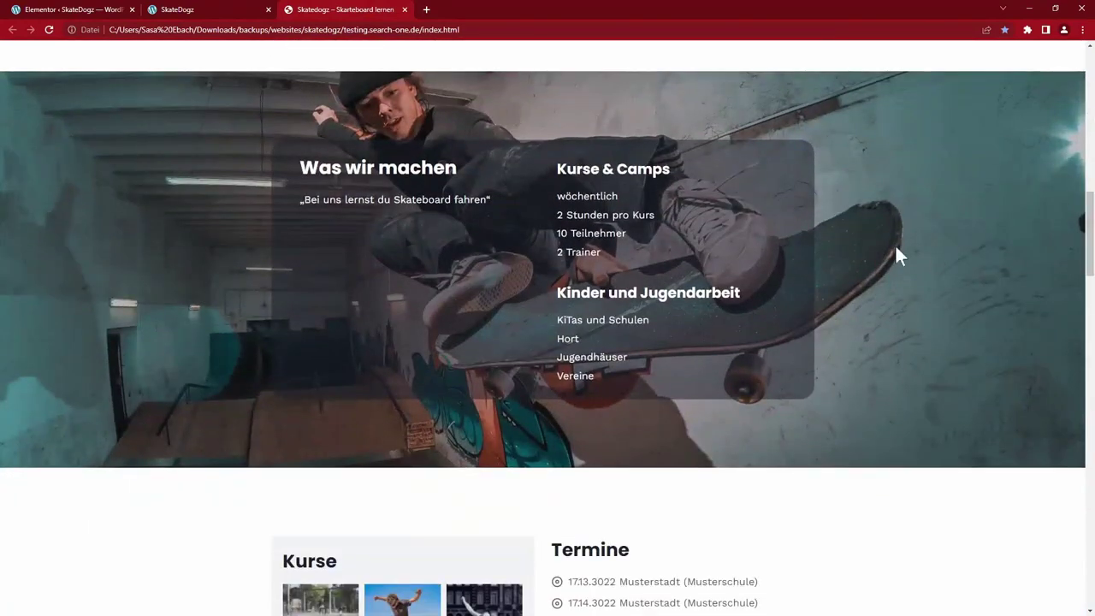
{"action": "left_click_drag", "start_coordinate": [1090, 233], "coordinate": [1089, 300]}
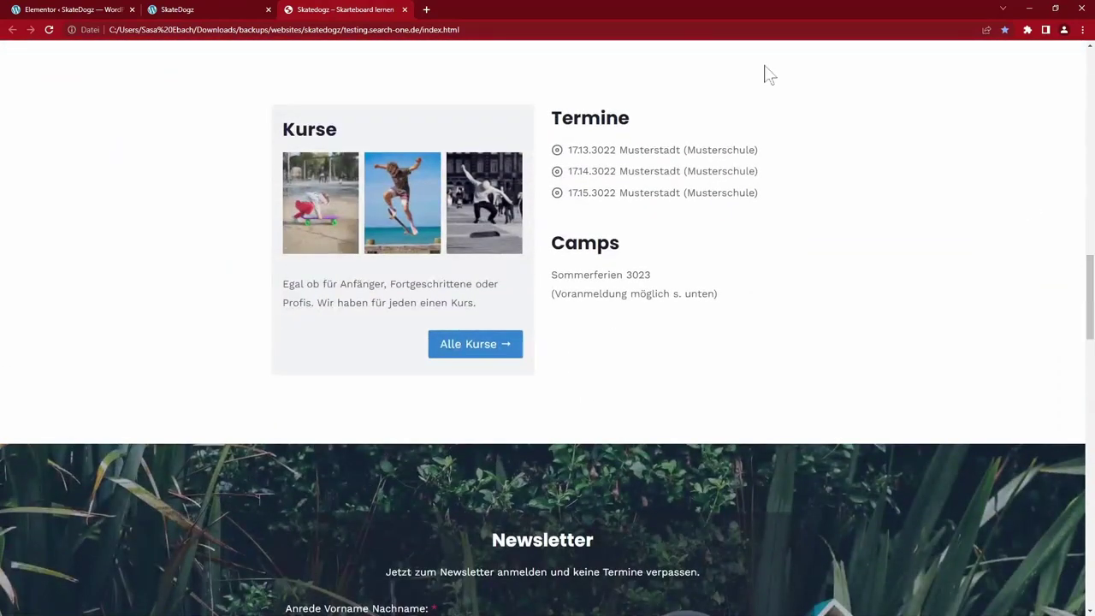
{"action": "left_click", "coordinate": [484, 212]}
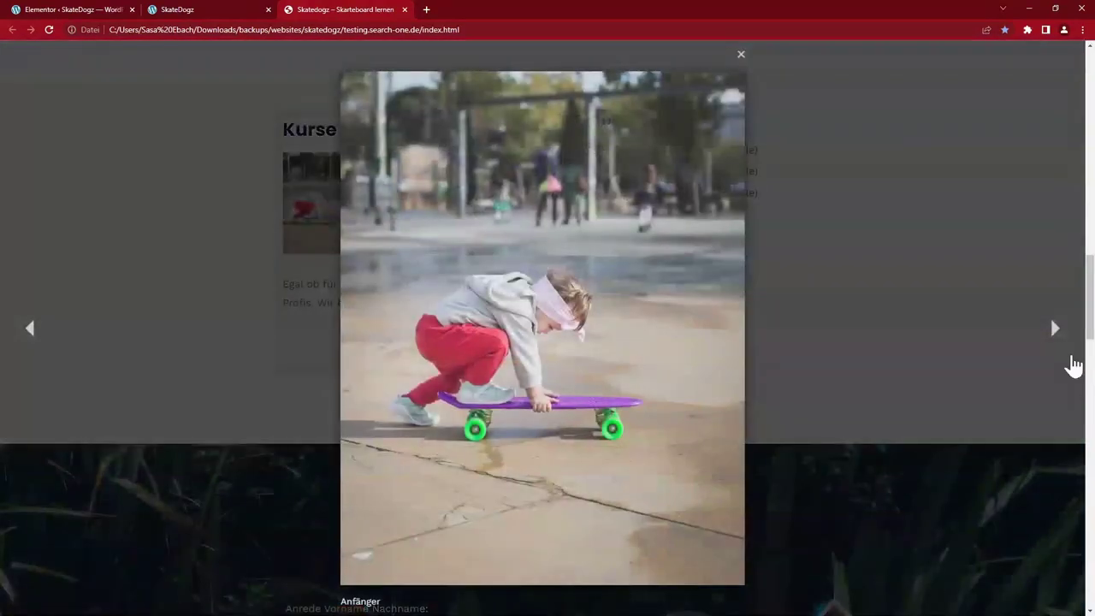
{"action": "left_click", "coordinate": [1055, 329]}
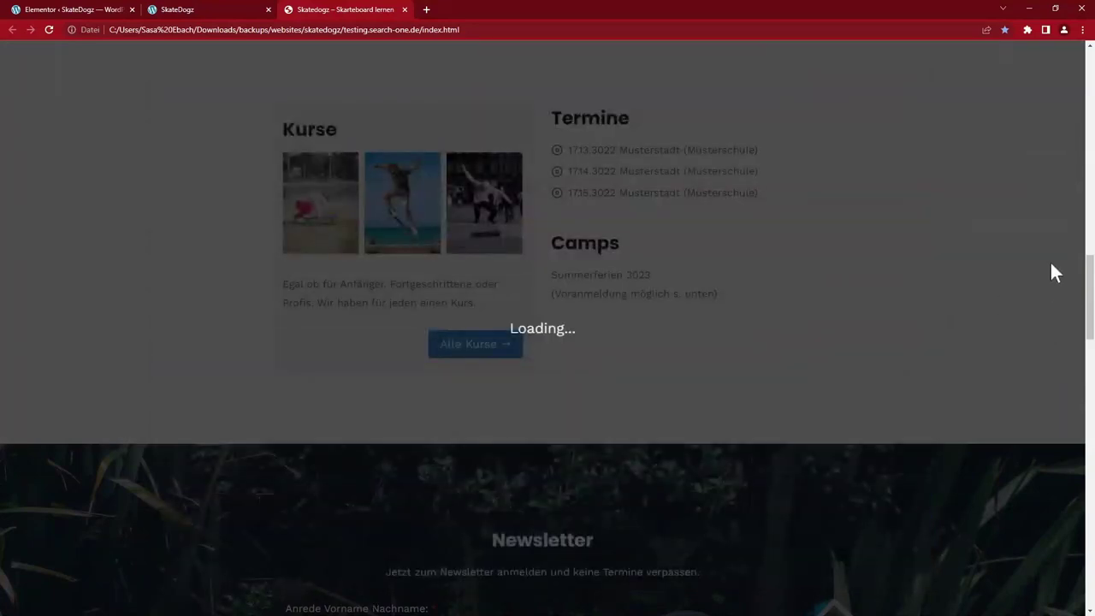
{"action": "left_click", "coordinate": [1052, 272]}
{"action": "scroll", "coordinate": [1052, 272], "scroll_direction": "down", "scroll_amount": 5}
{"action": "left_click_drag", "start_coordinate": [1089, 351], "coordinate": [1090, 566]}
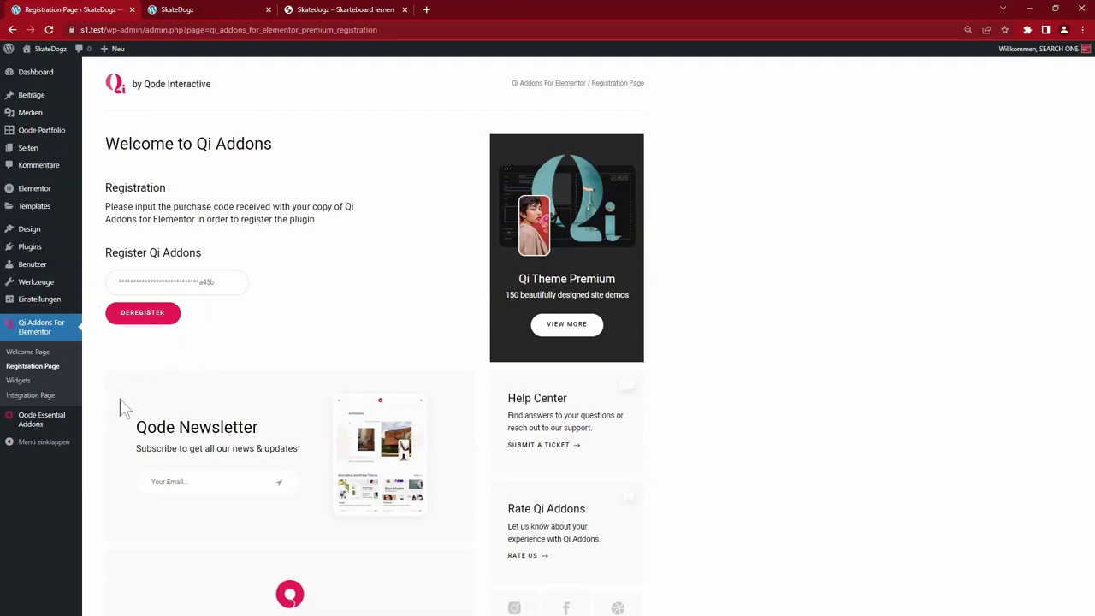
View the registration page of the Qode Essential Addons plugin
{"action": "mouse_move", "coordinate": [45, 424]}
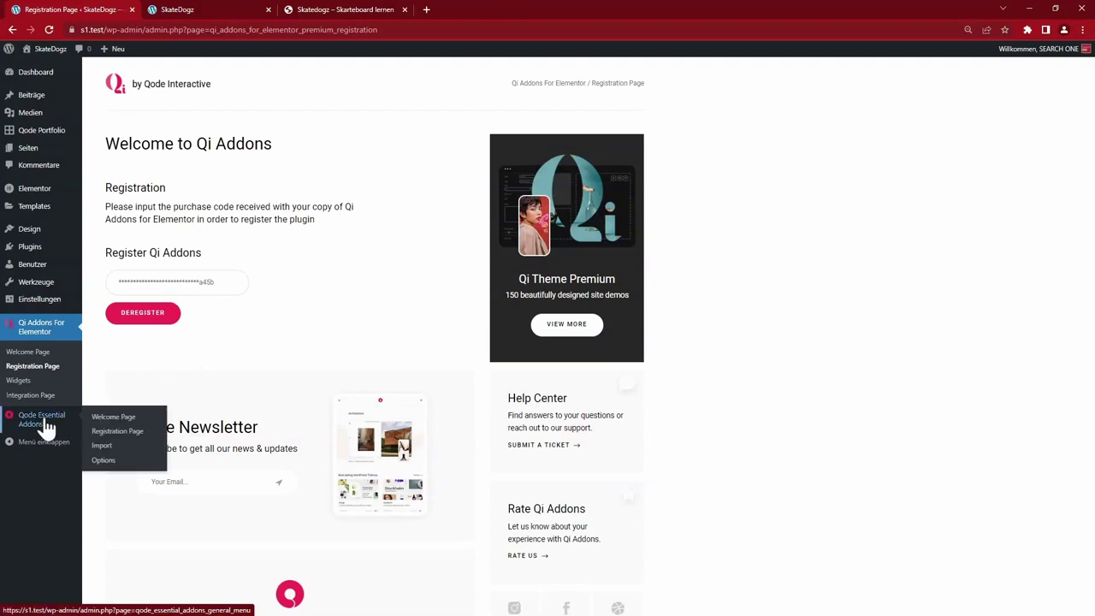
{"action": "left_click", "coordinate": [111, 431]}
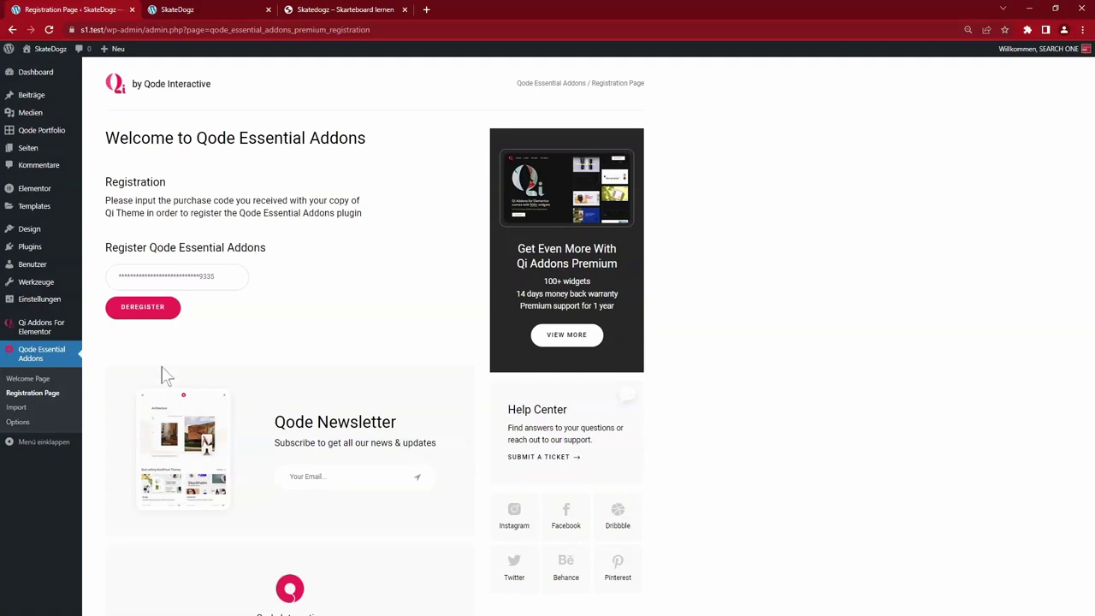
{"action": "mouse_move", "coordinate": [65, 334]}
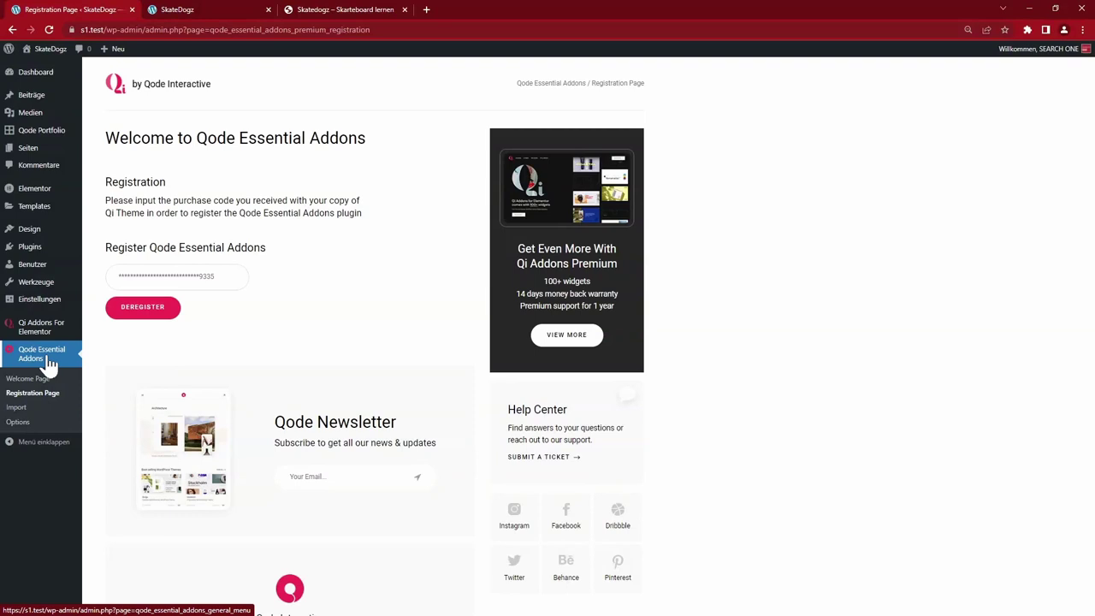
Inspect the SkateDogz front end and the settings its Customizer offers for the Qi theme
{"action": "key", "text": "ctrl+Tab"}
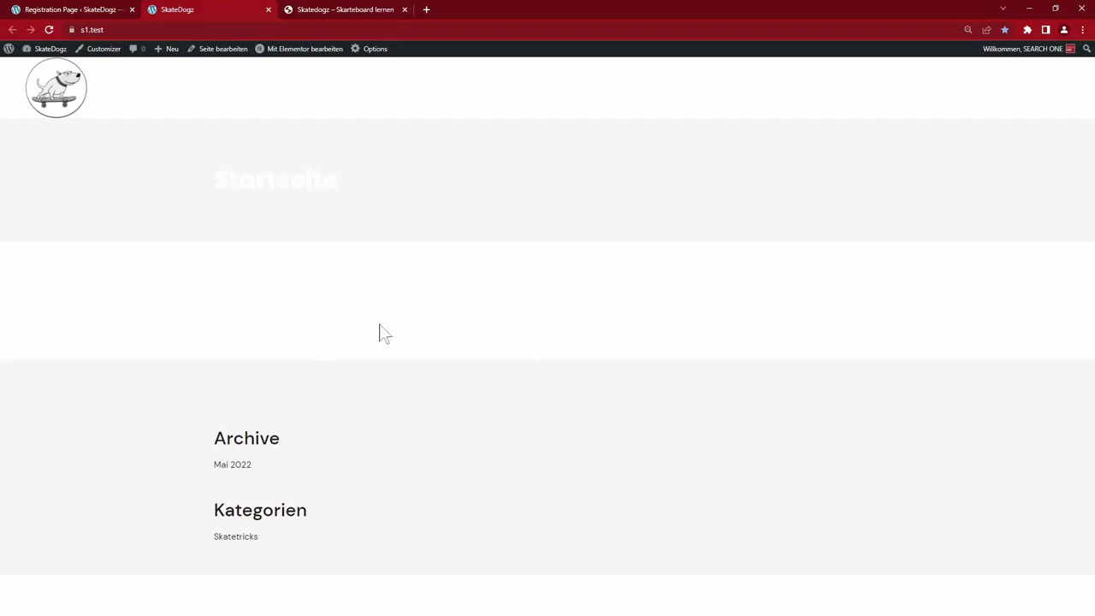
{"action": "left_click", "coordinate": [101, 52]}
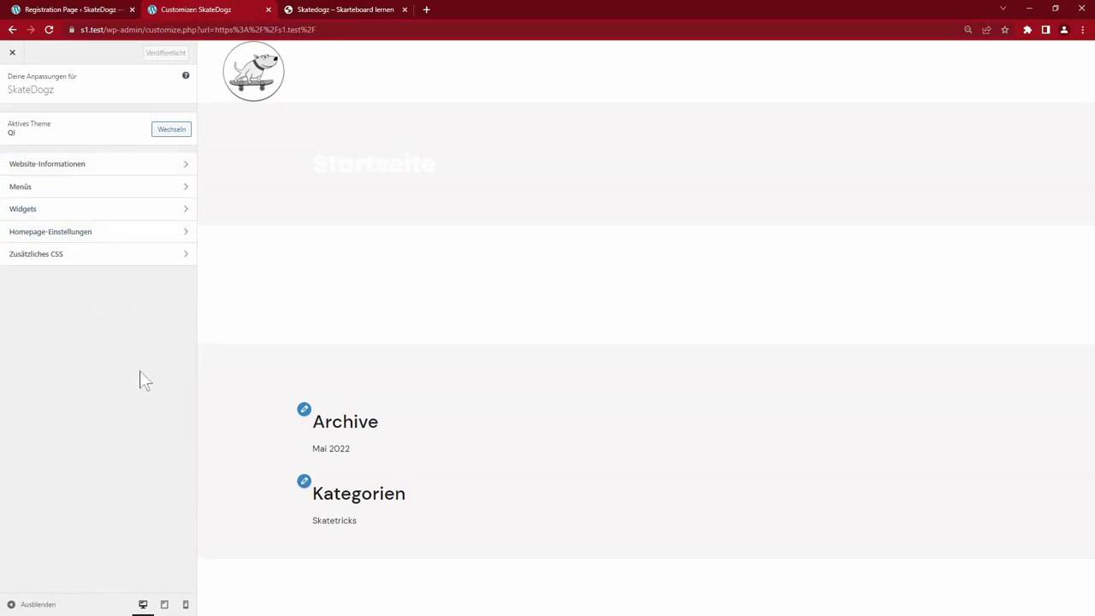
{"action": "key", "text": "ctrl+shift+Tab"}
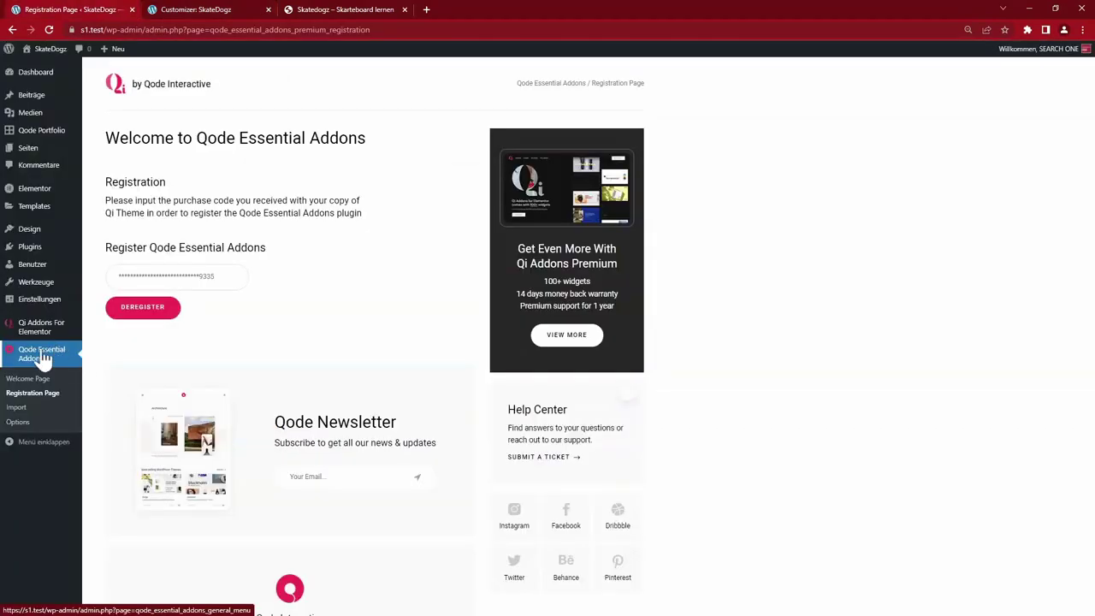
Look through the Qode Essential Addons option categories from General to Sidebar, ending back on the General options
{"action": "left_click", "coordinate": [12, 423]}
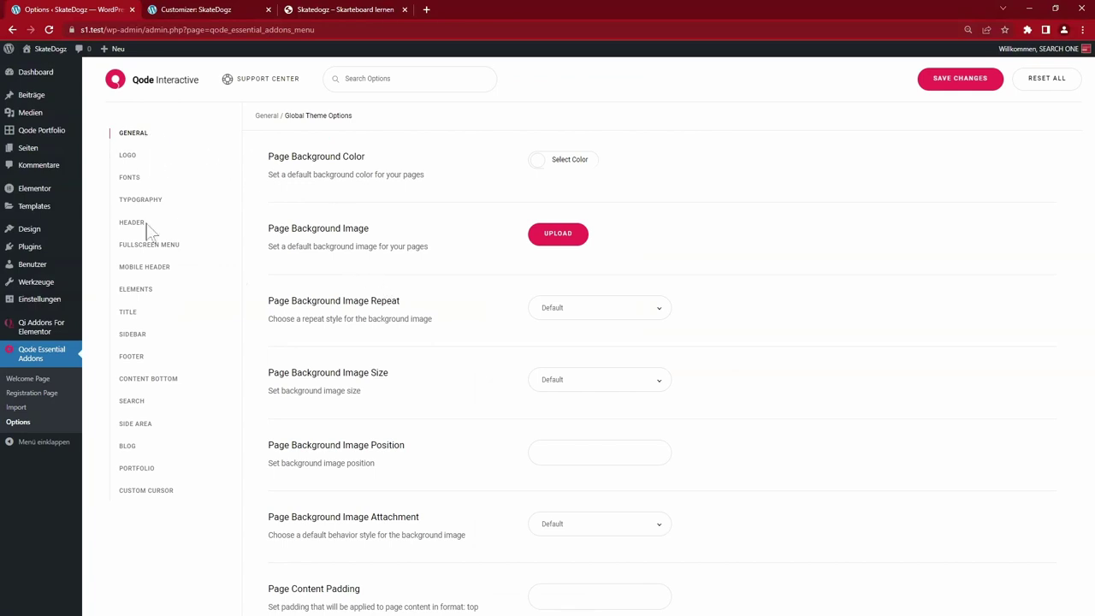
{"action": "left_click", "coordinate": [128, 155]}
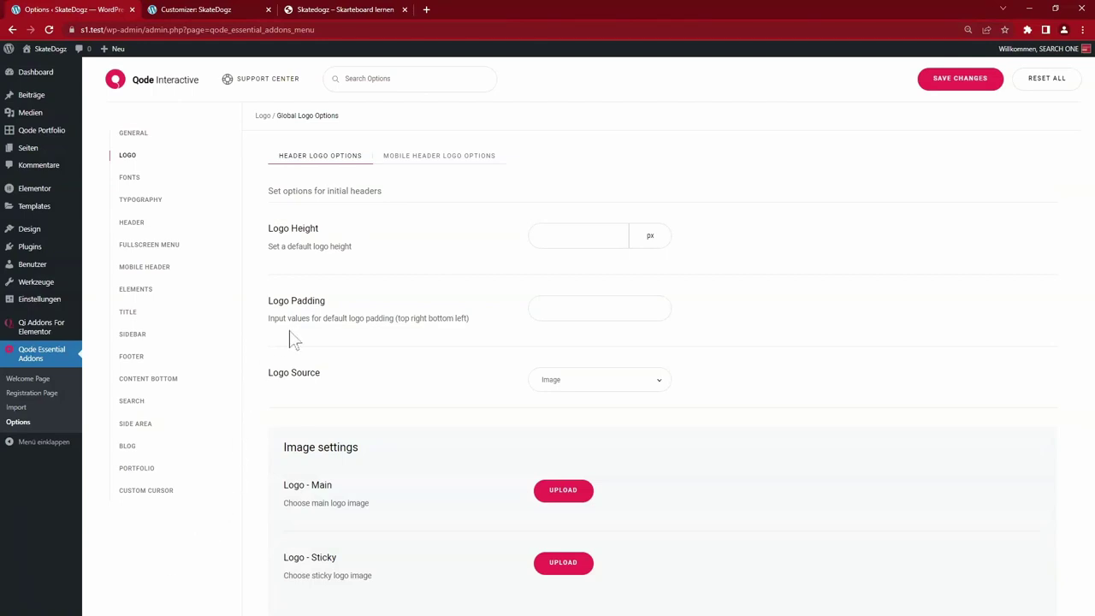
{"action": "left_click", "coordinate": [133, 133]}
{"action": "left_click", "coordinate": [129, 157]}
{"action": "left_click", "coordinate": [130, 179]}
{"action": "left_click", "coordinate": [140, 199]}
{"action": "left_click", "coordinate": [132, 222]}
{"action": "left_click", "coordinate": [147, 246]}
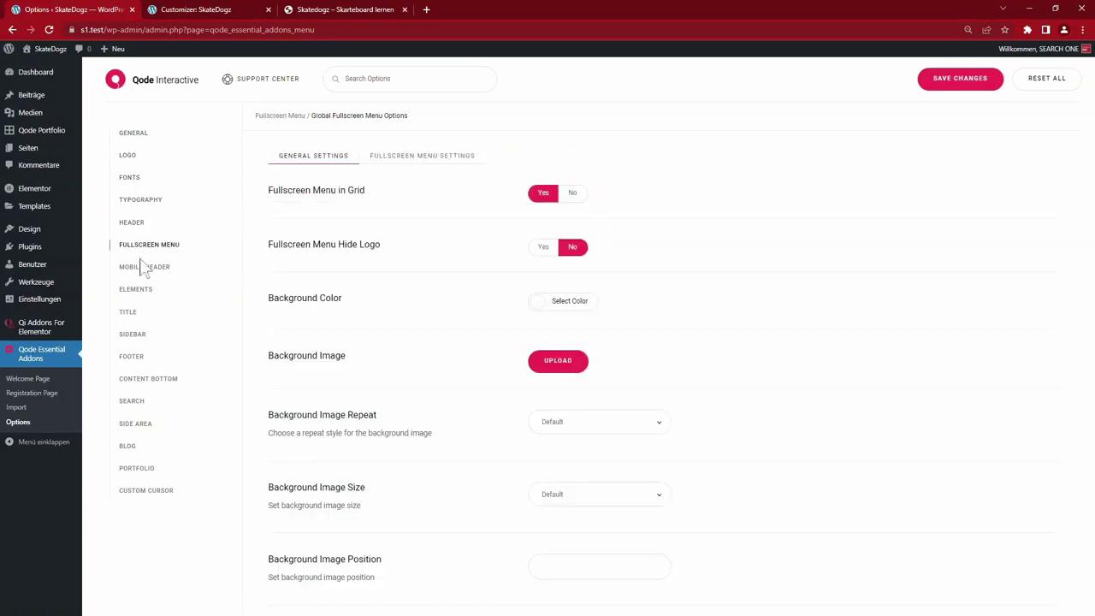
{"action": "left_click", "coordinate": [144, 267]}
{"action": "left_click", "coordinate": [137, 289]}
{"action": "left_click", "coordinate": [130, 312]}
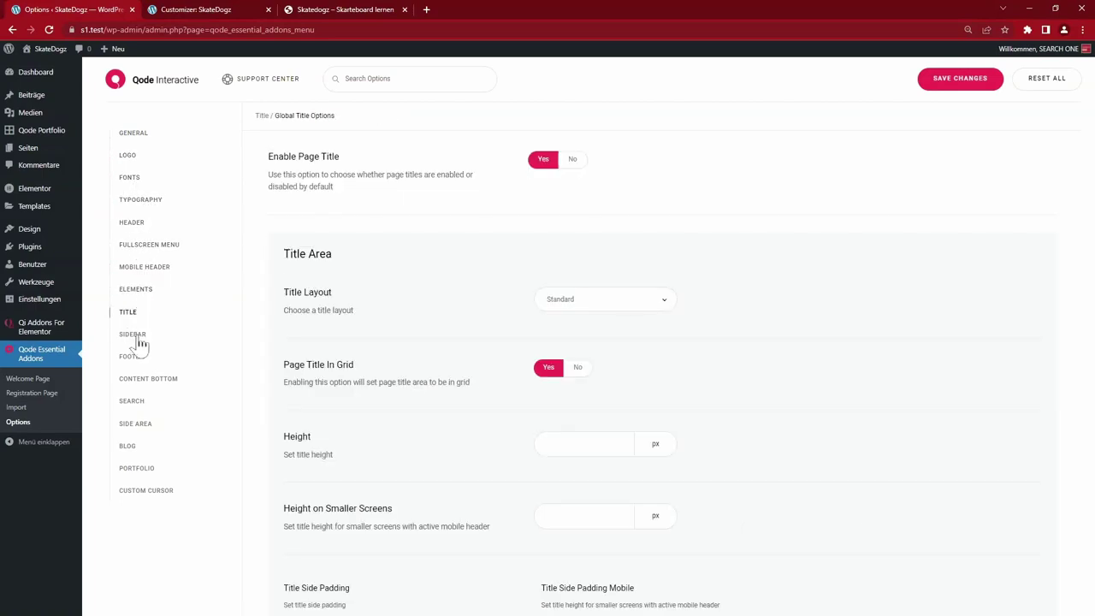
{"action": "left_click", "coordinate": [134, 335]}
{"action": "left_click", "coordinate": [134, 133]}
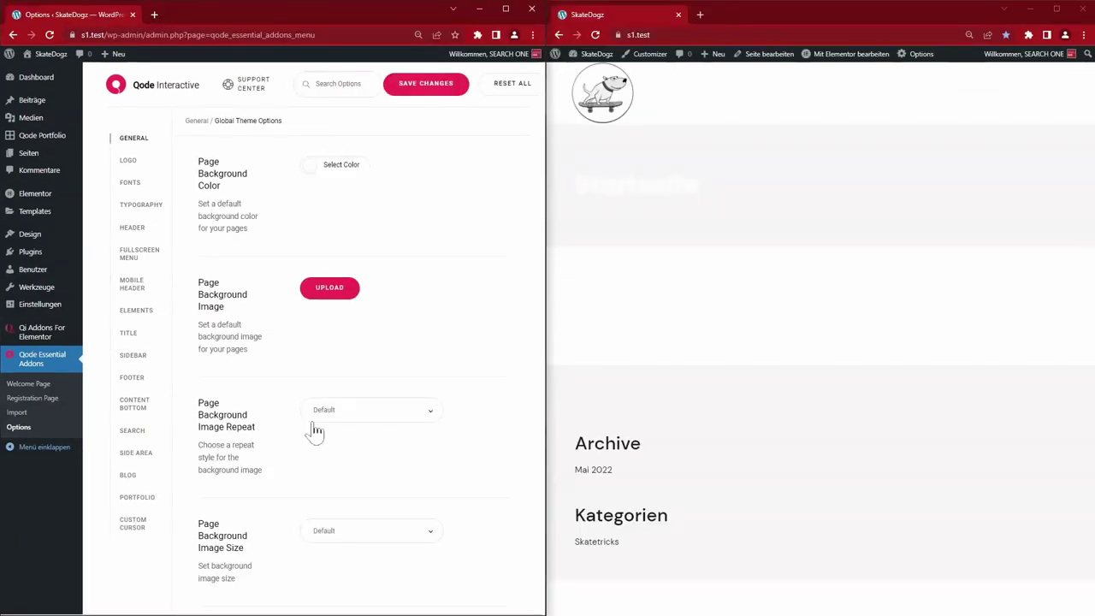
Collapse the WordPress admin menu to icons only
{"action": "left_click", "coordinate": [24, 448]}
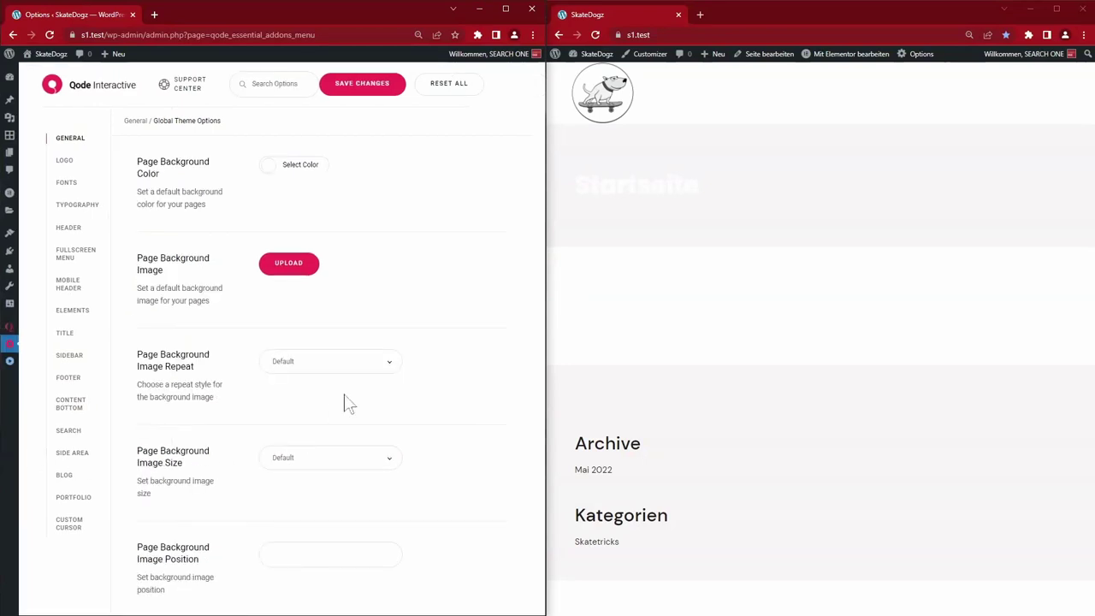
Try a mid-gray Page Background Color in the General options, save the changes and reload the front end
{"action": "left_click", "coordinate": [276, 171]}
{"action": "left_click", "coordinate": [301, 248]}
{"action": "left_click", "coordinate": [434, 154]}
{"action": "left_click", "coordinate": [380, 90]}
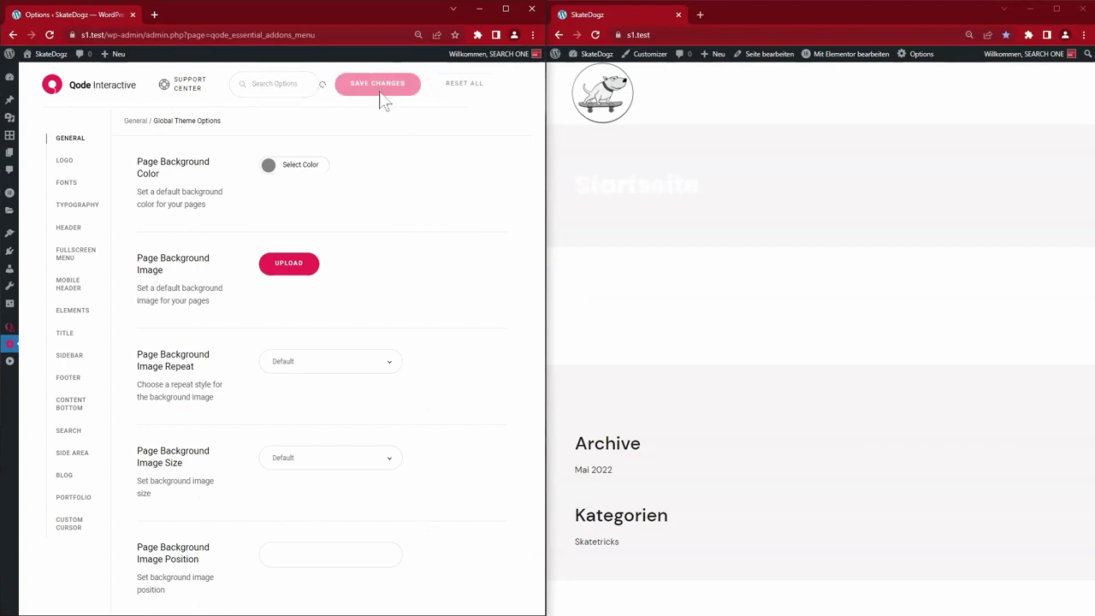
{"action": "left_click", "coordinate": [596, 35]}
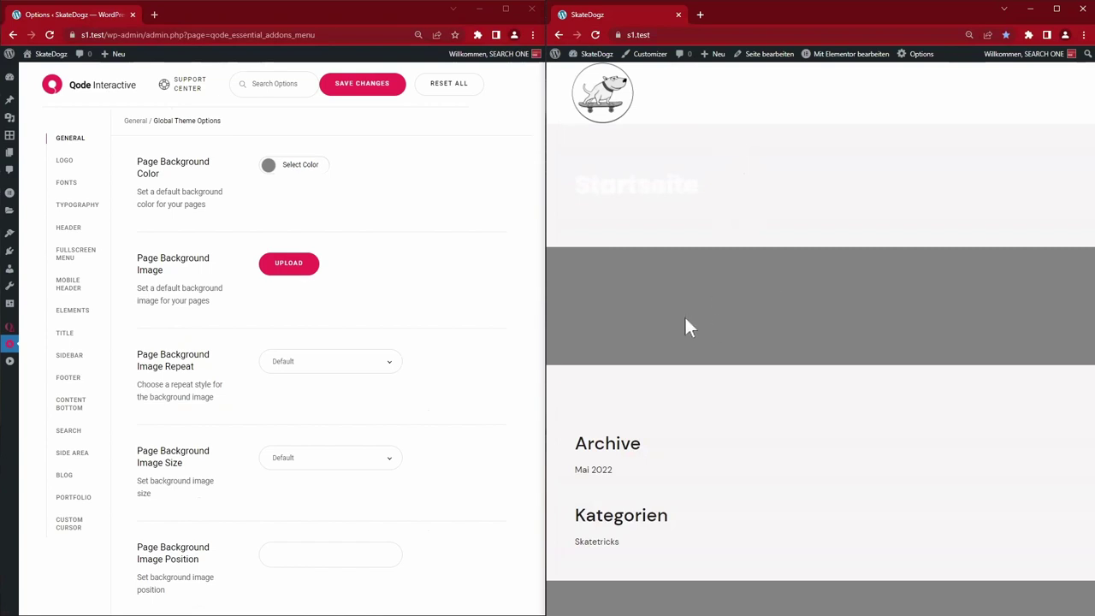
Set the Page Background Color to white (#ffffff)
{"action": "left_click", "coordinate": [272, 164]}
{"action": "left_click", "coordinate": [281, 304]}
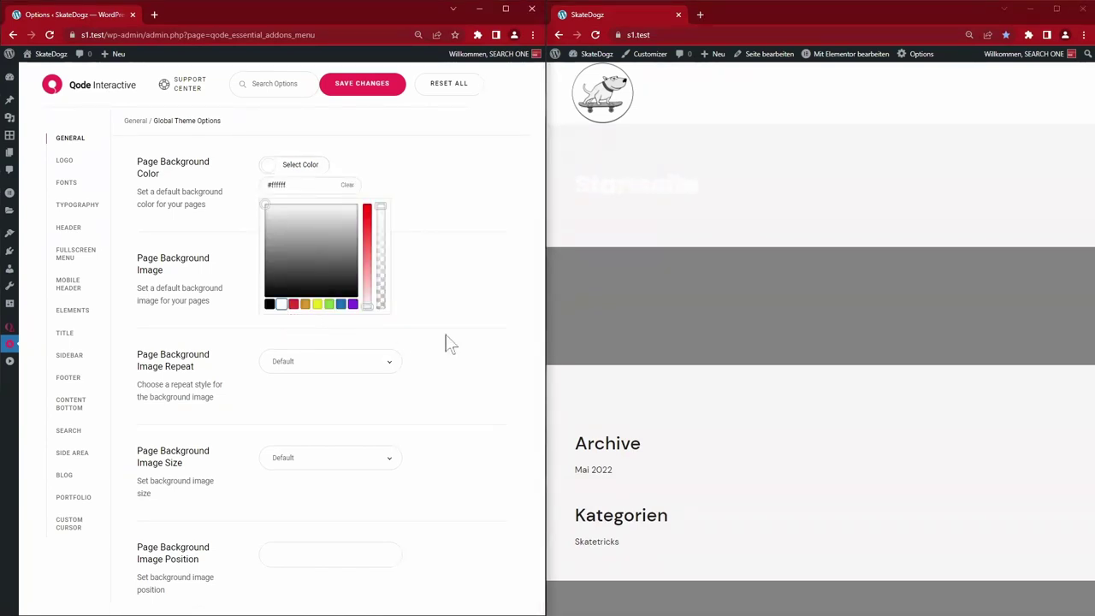
{"action": "left_click", "coordinate": [435, 276]}
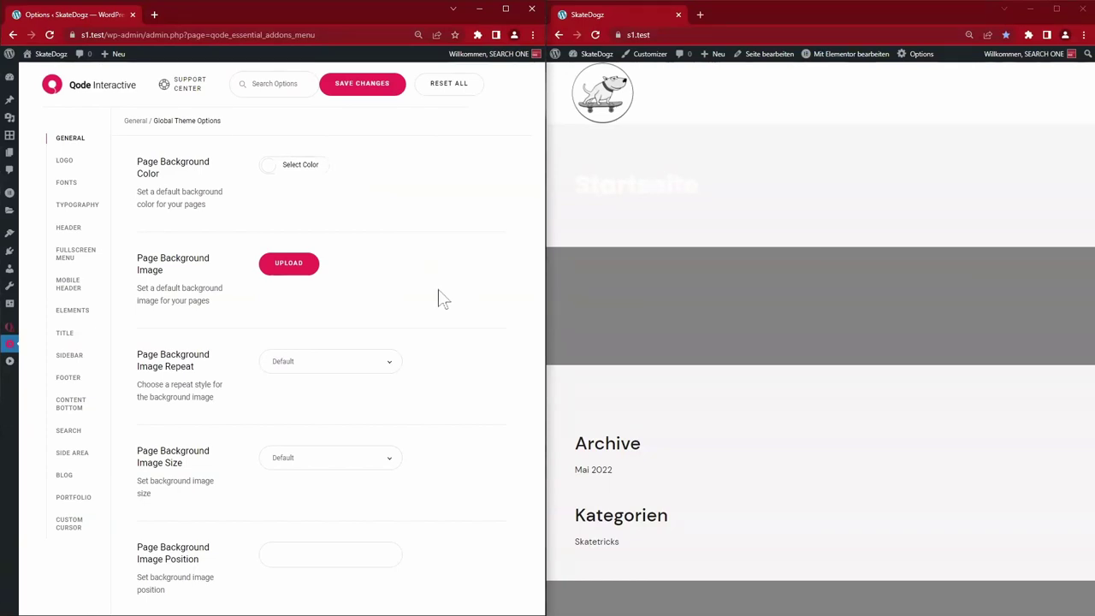
Look through the General options down to the Back to Top Styles and return to the first option
{"action": "scroll", "coordinate": [436, 279], "scroll_direction": "down", "scroll_amount": 15}
{"action": "scroll", "coordinate": [433, 283], "scroll_direction": "down", "scroll_amount": 10}
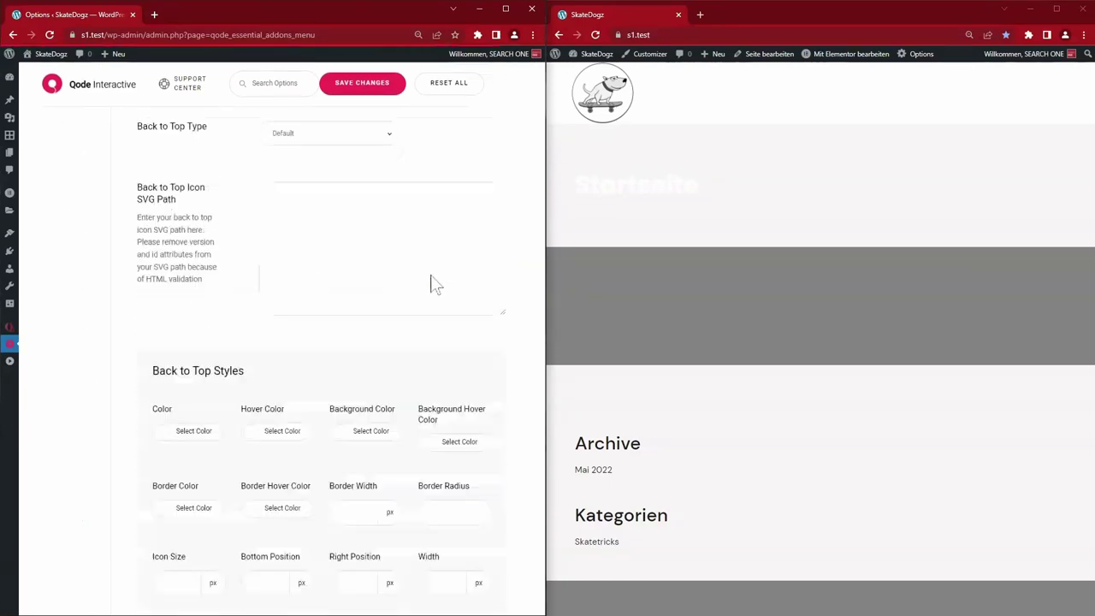
{"action": "middle_click", "coordinate": [430, 275]}
{"action": "left_click", "coordinate": [438, 276]}
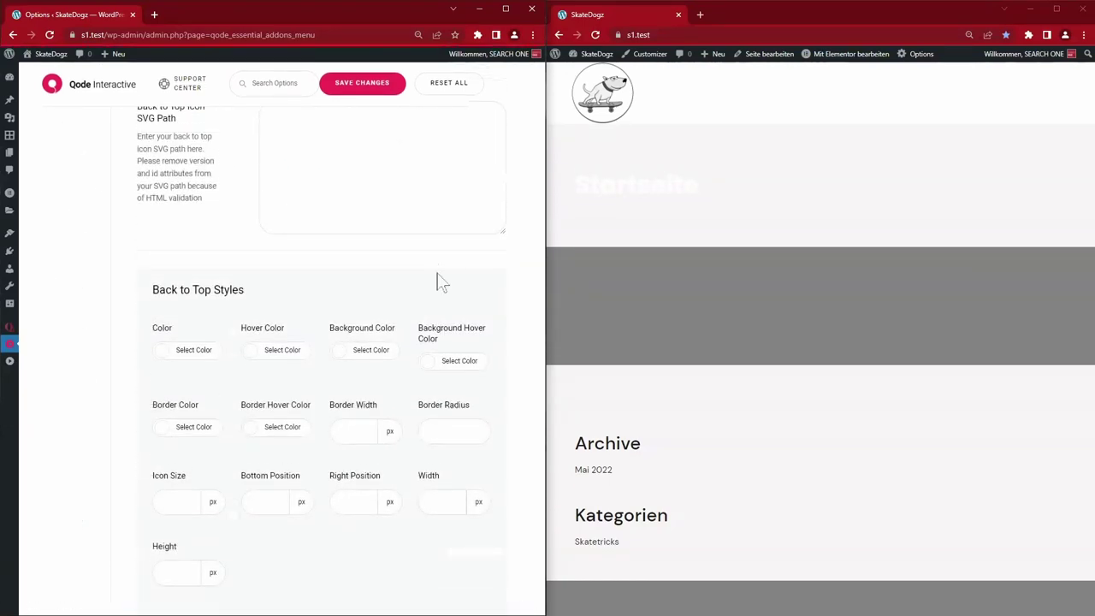
{"action": "scroll", "coordinate": [438, 282], "scroll_direction": "up", "scroll_amount": 20}
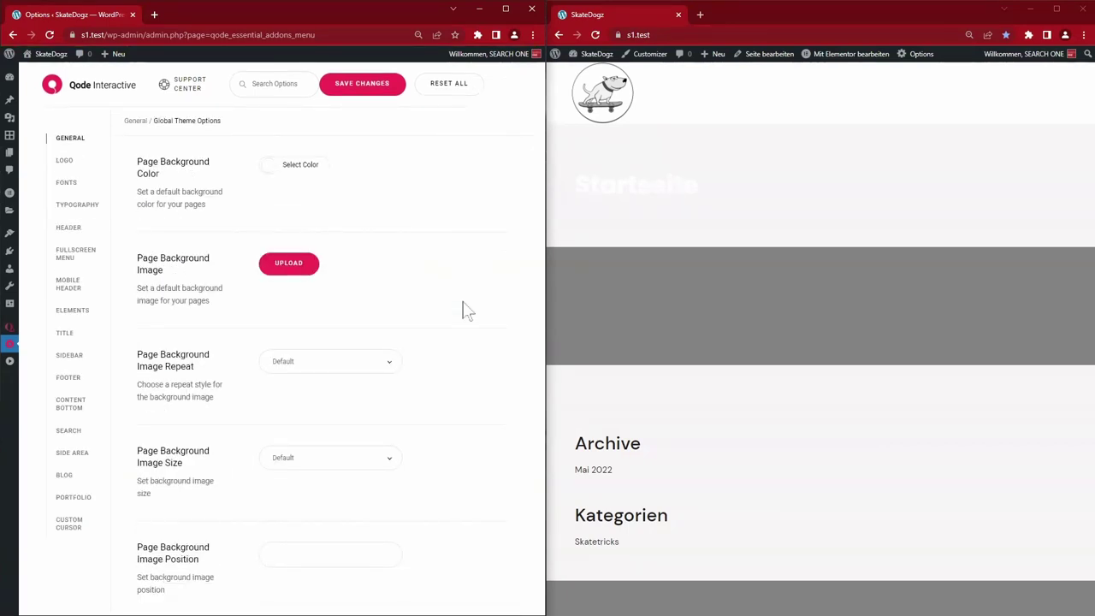
Try a Page Content Padding of 30 and a Page Wrapper Padding of 50px, save, and check the front end
{"action": "scroll", "coordinate": [465, 310], "scroll_direction": "down", "scroll_amount": 5}
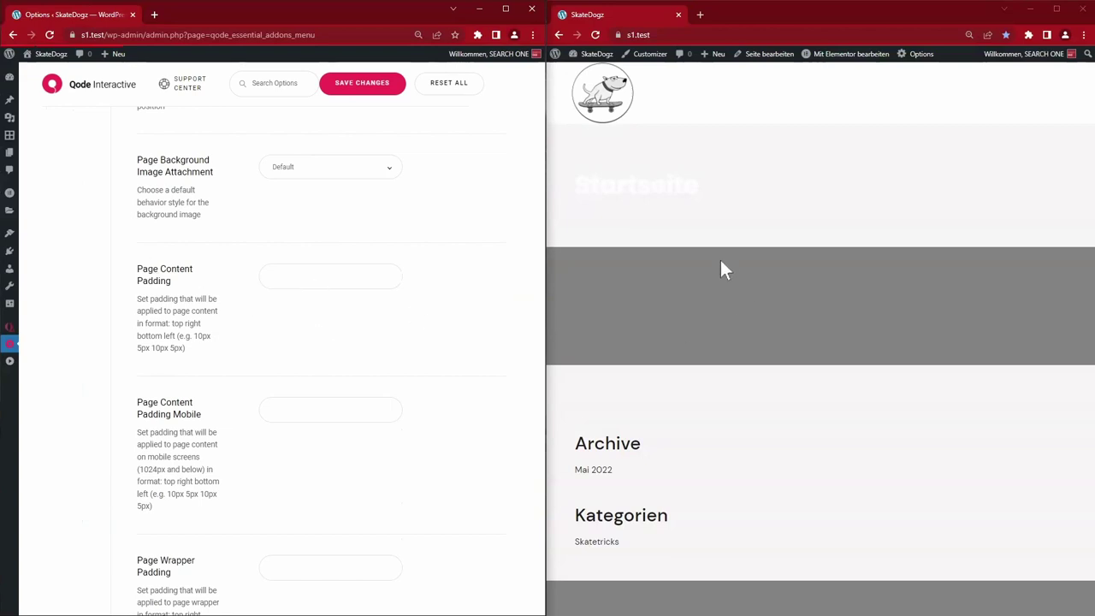
{"action": "left_click", "coordinate": [332, 296]}
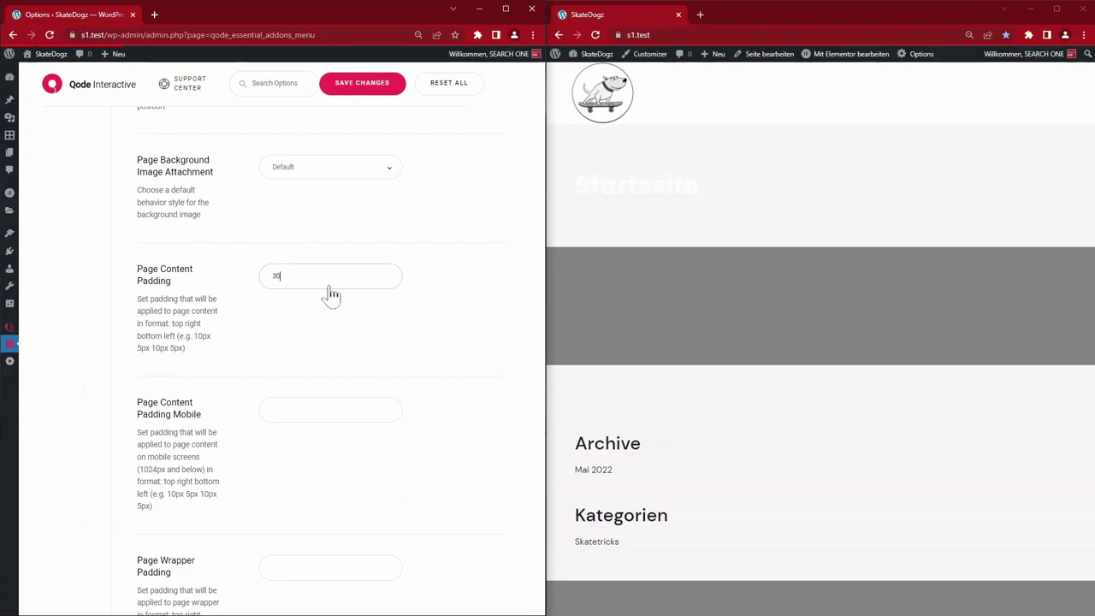
{"action": "left_click", "coordinate": [377, 86]}
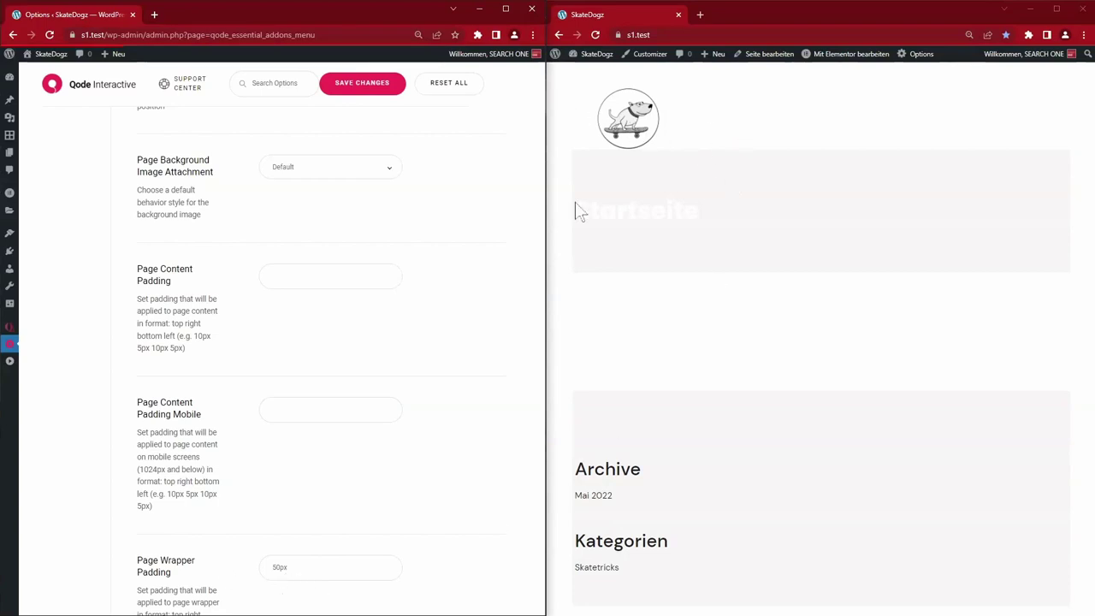
{"action": "mouse_move", "coordinate": [547, 329]}
{"action": "scroll", "coordinate": [725, 553], "scroll_direction": "down", "scroll_amount": 1}
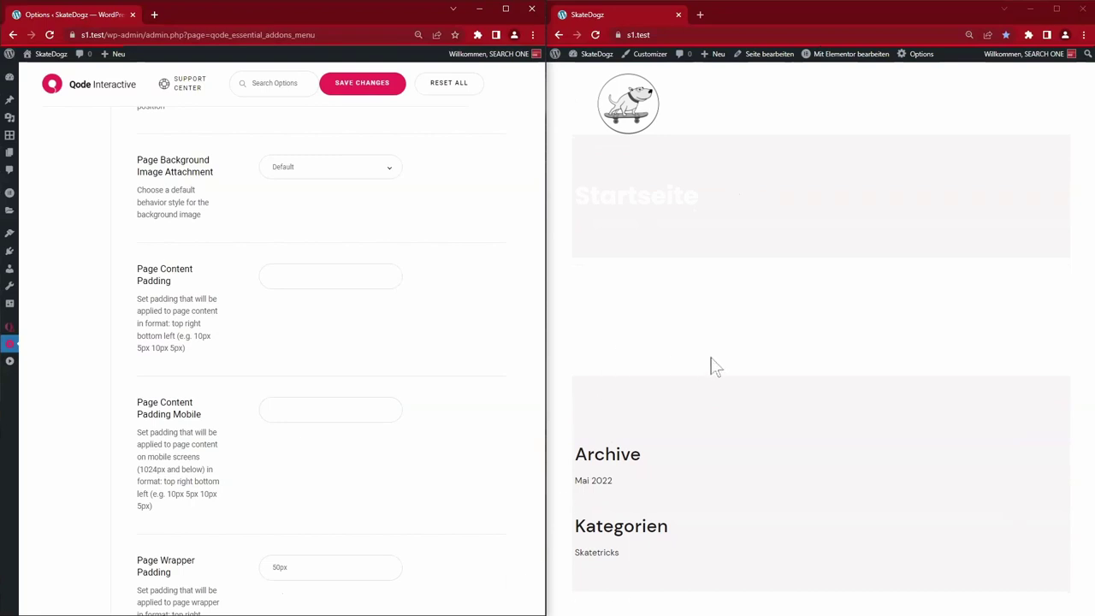
{"action": "scroll", "coordinate": [411, 517], "scroll_direction": "down", "scroll_amount": 1}
Try a Page Wrapper Padding of 50em, save the changes and reload the front end
{"action": "scroll", "coordinate": [412, 517], "scroll_direction": "down", "scroll_amount": 3}
{"action": "left_click_drag", "start_coordinate": [306, 399], "coordinate": [271, 399]}
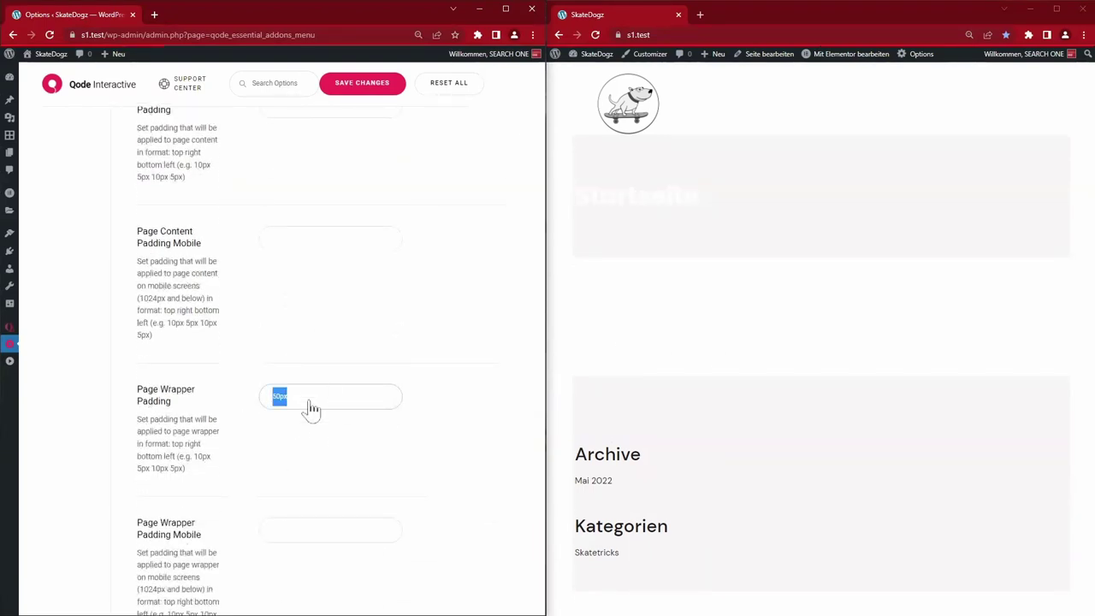
{"action": "type", "text": "50em"}
{"action": "left_click", "coordinate": [355, 89]}
{"action": "left_click", "coordinate": [683, 249]}
{"action": "key", "text": "F5"}
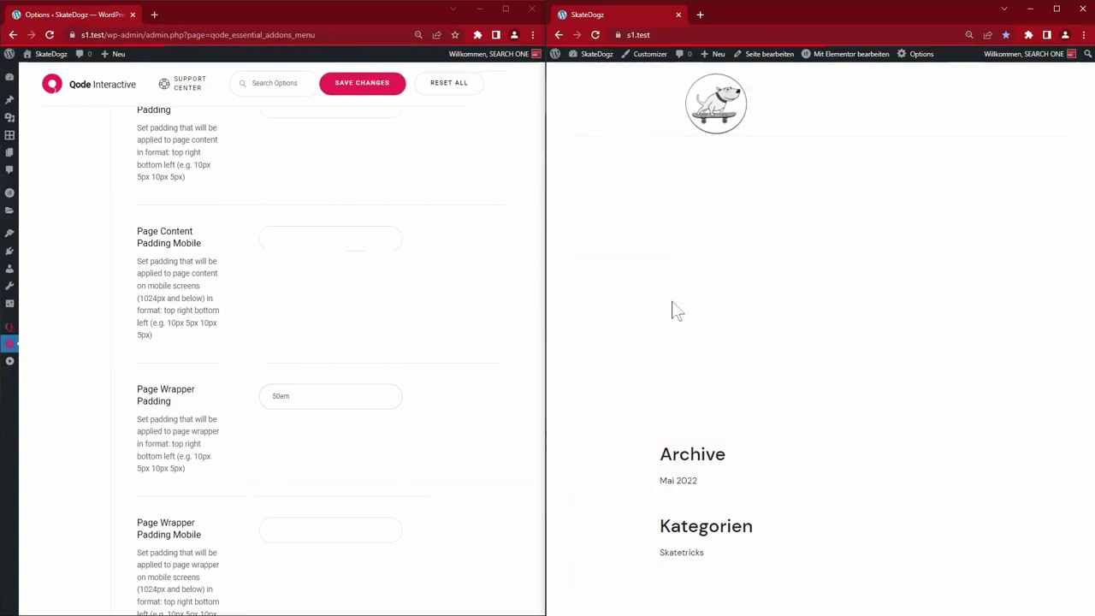
Clear the Page Wrapper Padding value, save the changes and reload the front end
{"action": "double_click", "coordinate": [307, 402]}
{"action": "key", "text": "BackSpace"}
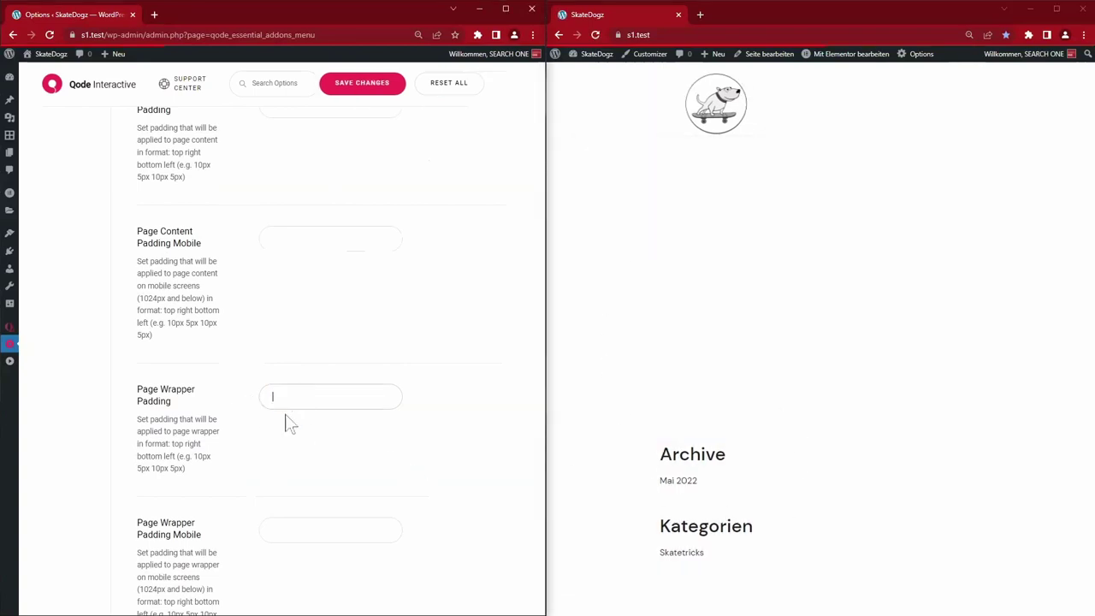
{"action": "left_click", "coordinate": [349, 81]}
{"action": "left_click", "coordinate": [660, 245]}
{"action": "key", "text": "F5"}
{"action": "left_click", "coordinate": [476, 362]}
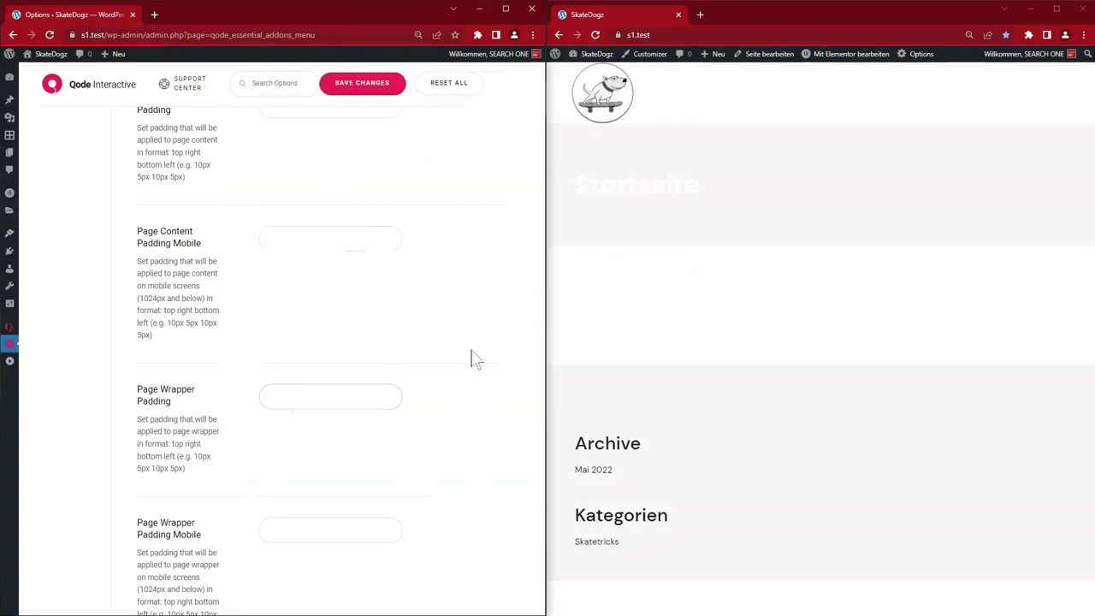
Try the Boxed Layout by setting it to Yes, save, and check the reloaded front end in a maximized window
{"action": "scroll", "coordinate": [473, 359], "scroll_direction": "down", "scroll_amount": 10}
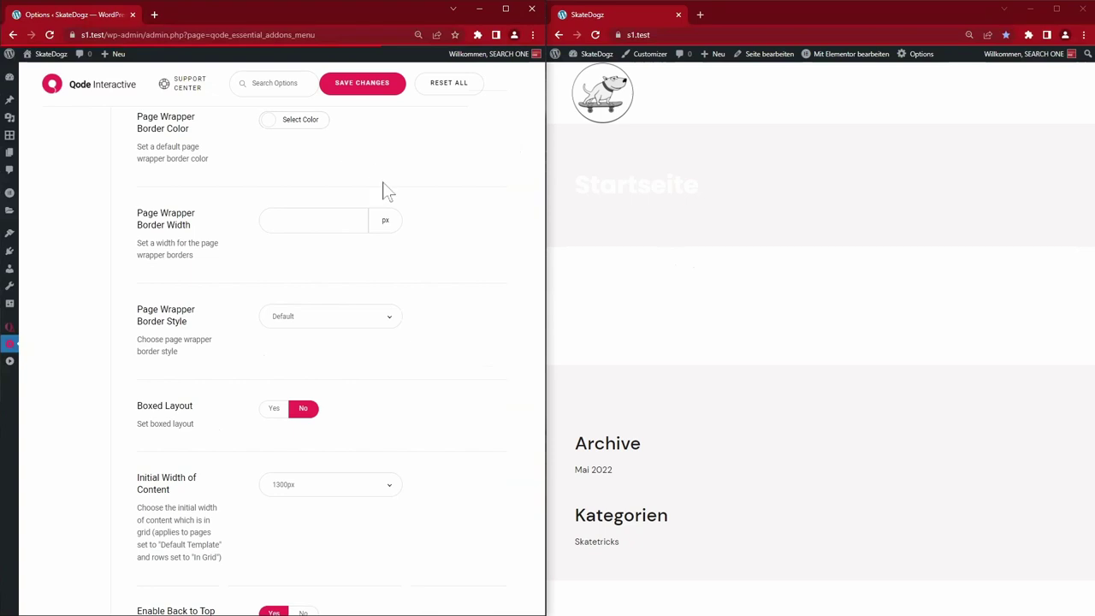
{"action": "scroll", "coordinate": [460, 416], "scroll_direction": "down", "scroll_amount": 2}
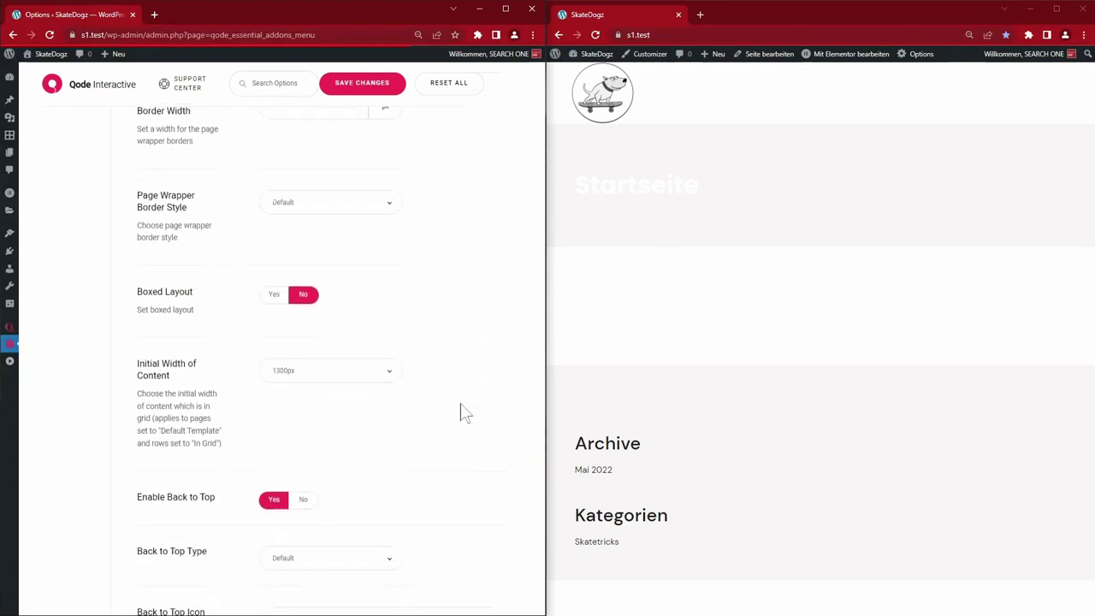
{"action": "left_click", "coordinate": [272, 295]}
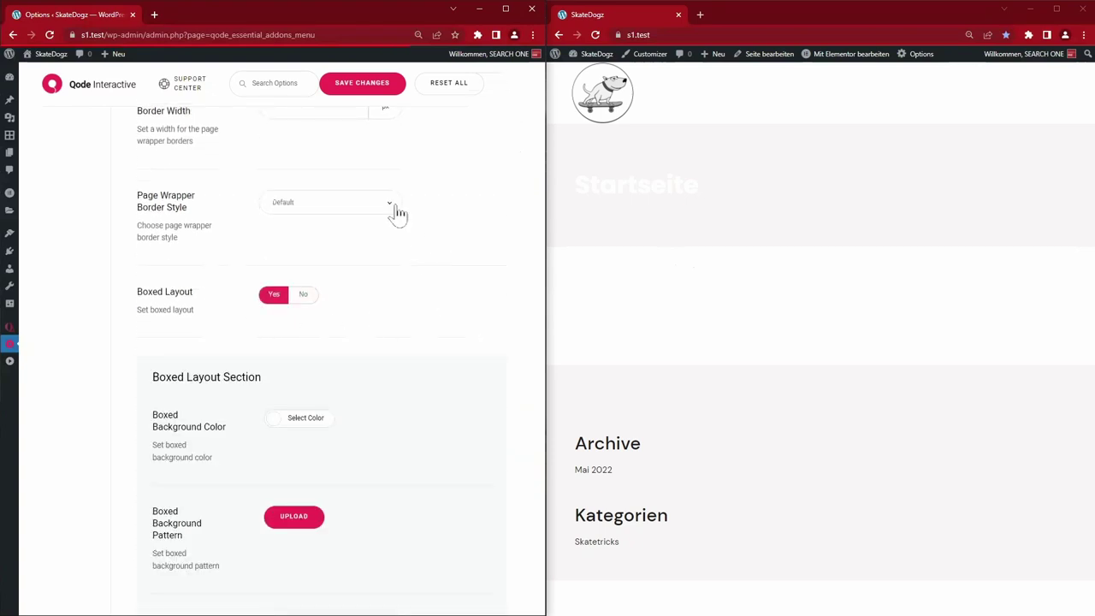
{"action": "left_click", "coordinate": [367, 85]}
{"action": "left_click", "coordinate": [712, 393]}
{"action": "key", "text": "F5"}
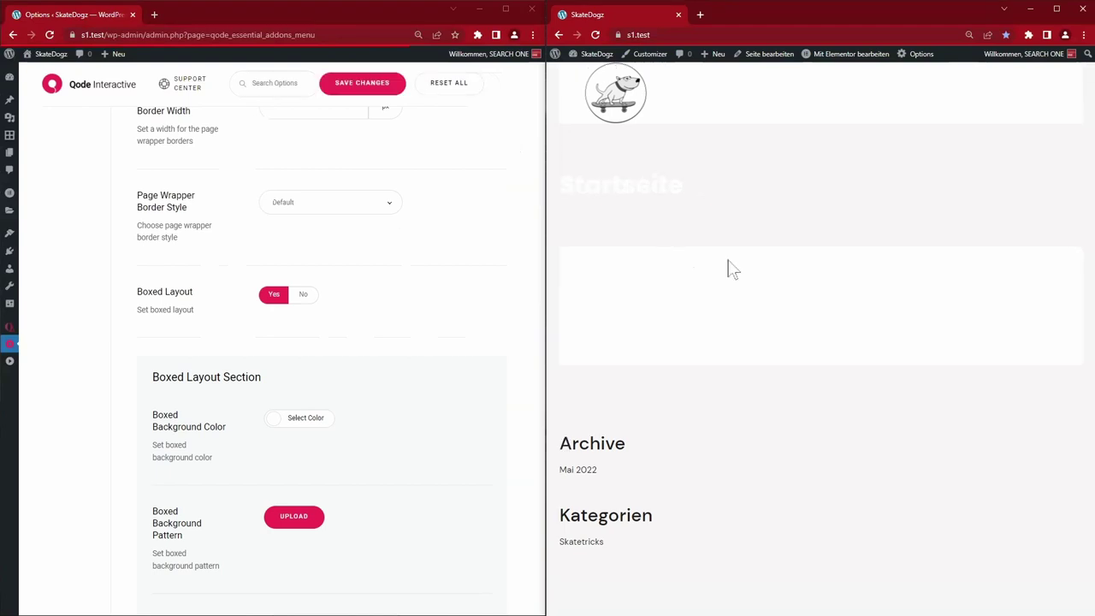
{"action": "left_click", "coordinate": [1058, 9]}
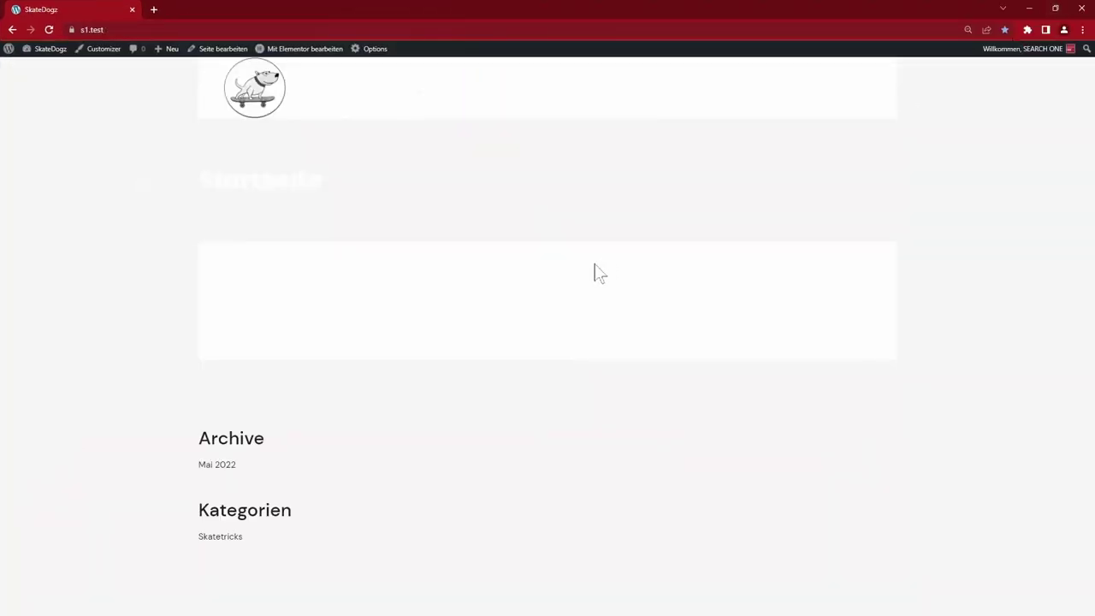
Restore the front-end window's size, set Boxed Layout back to No and save the changes
{"action": "left_click", "coordinate": [1049, 8]}
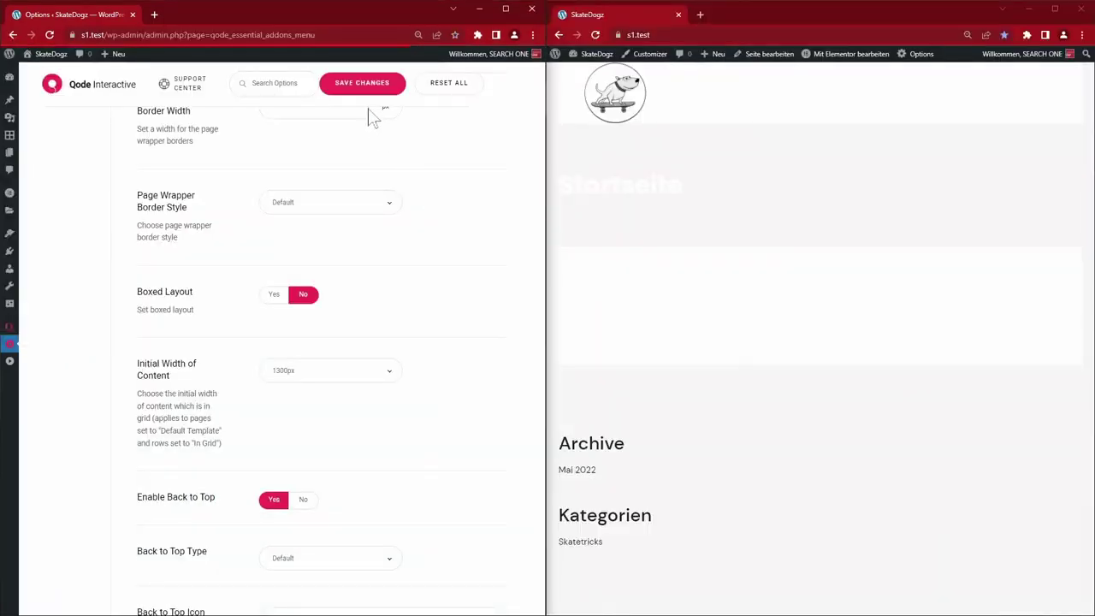
{"action": "left_click", "coordinate": [378, 85]}
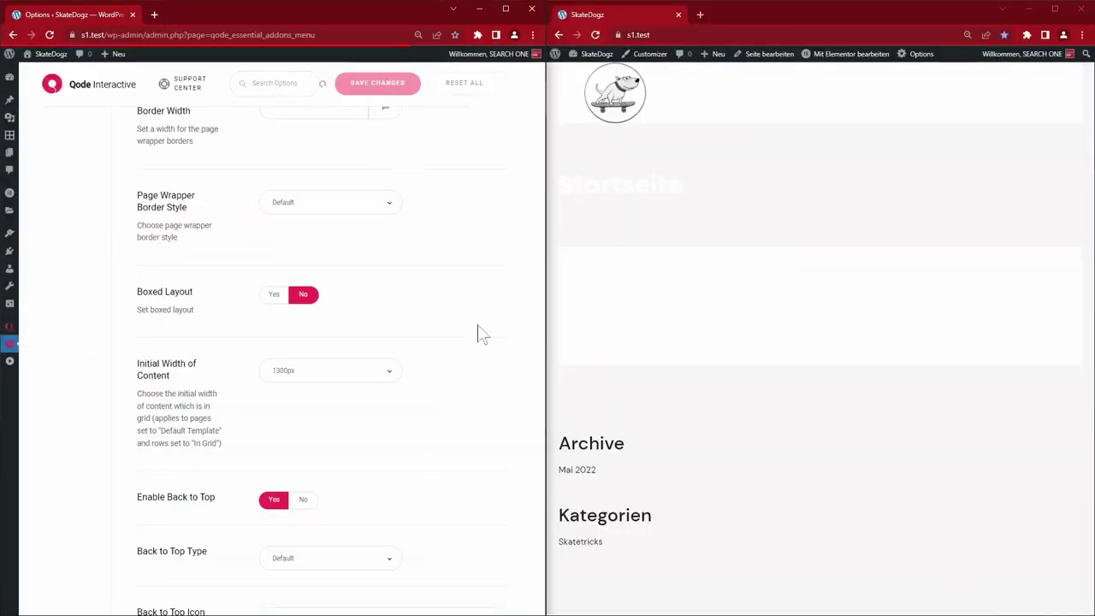
{"action": "scroll", "coordinate": [482, 334], "scroll_direction": "down", "scroll_amount": 4}
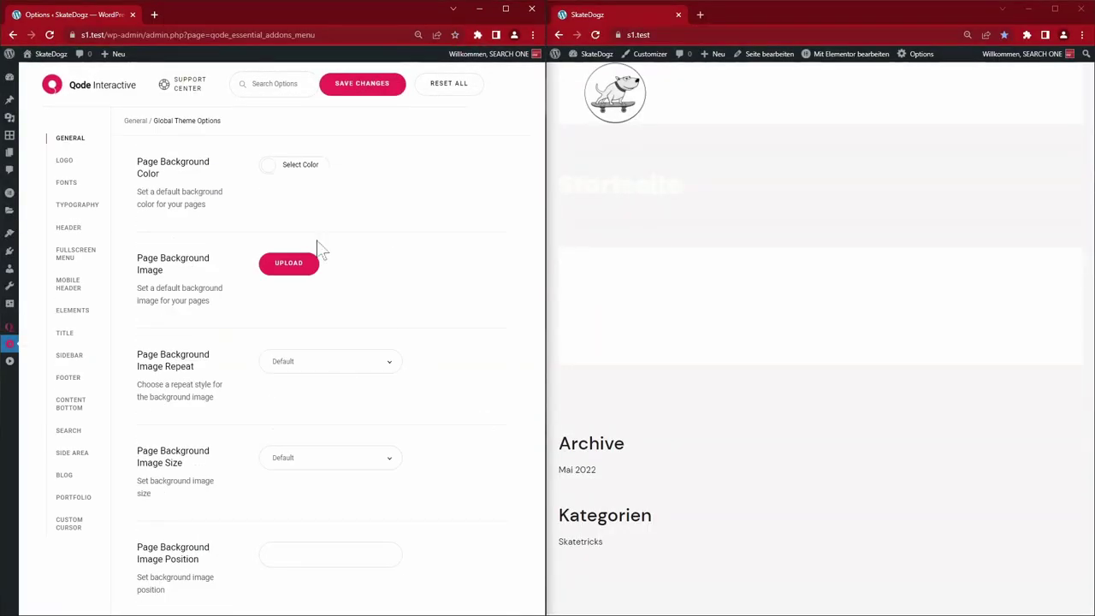
Set the header Logo Height to 100px in the Logo options and save the changes
{"action": "left_click", "coordinate": [66, 164]}
{"action": "left_click", "coordinate": [312, 240]}
{"action": "type", "text": "100px"}
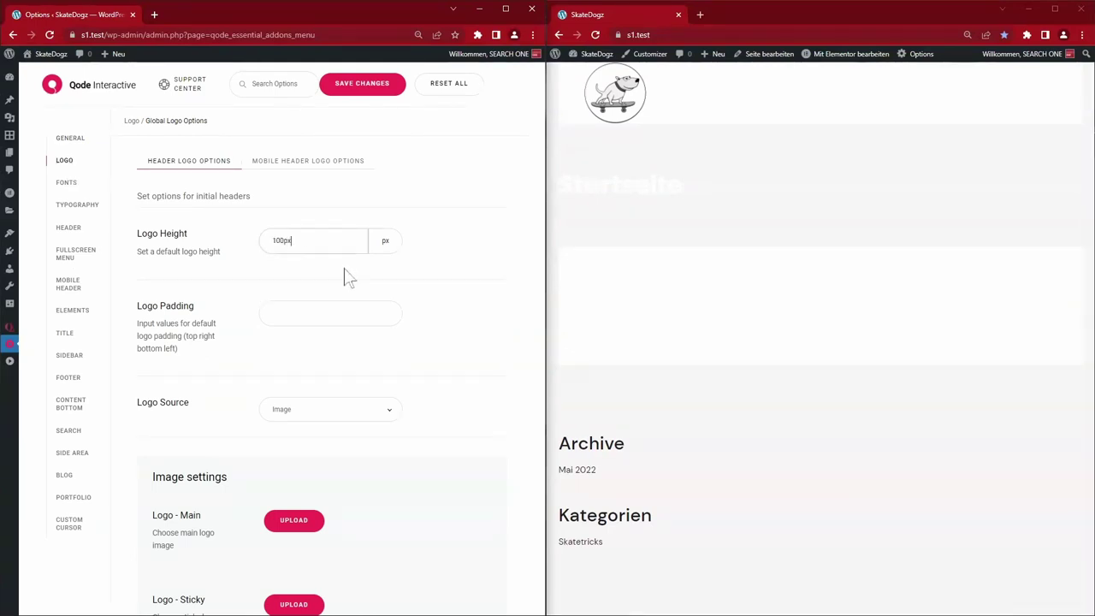
{"action": "left_click", "coordinate": [365, 86]}
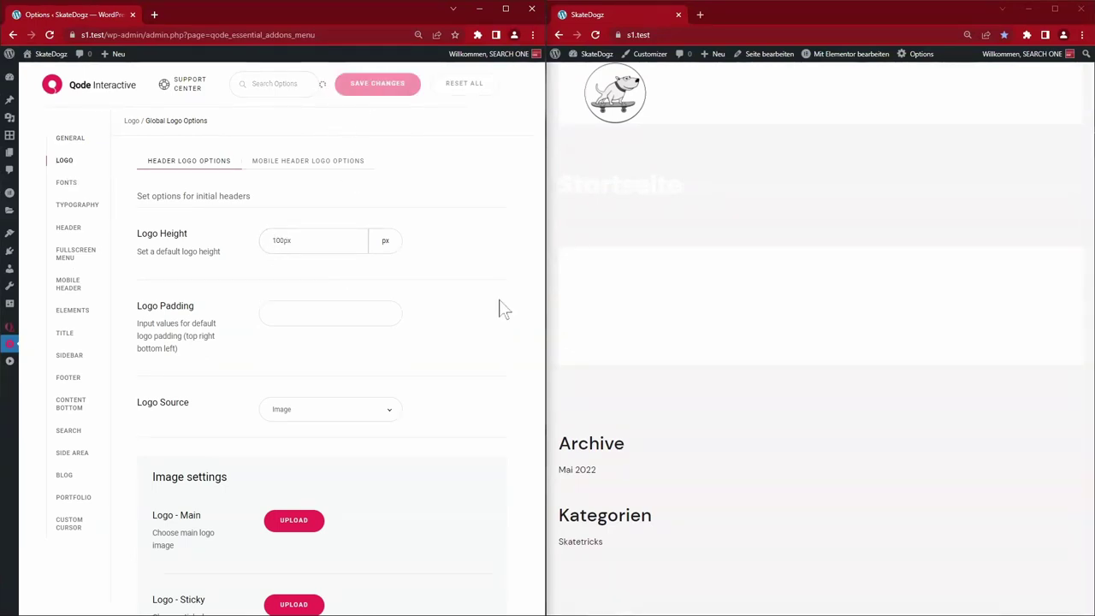
View the Logo Source choices, the logo image settings and the full-size logo-bw.png image
{"action": "left_click", "coordinate": [389, 409]}
{"action": "scroll", "coordinate": [451, 389], "scroll_direction": "down", "scroll_amount": 1}
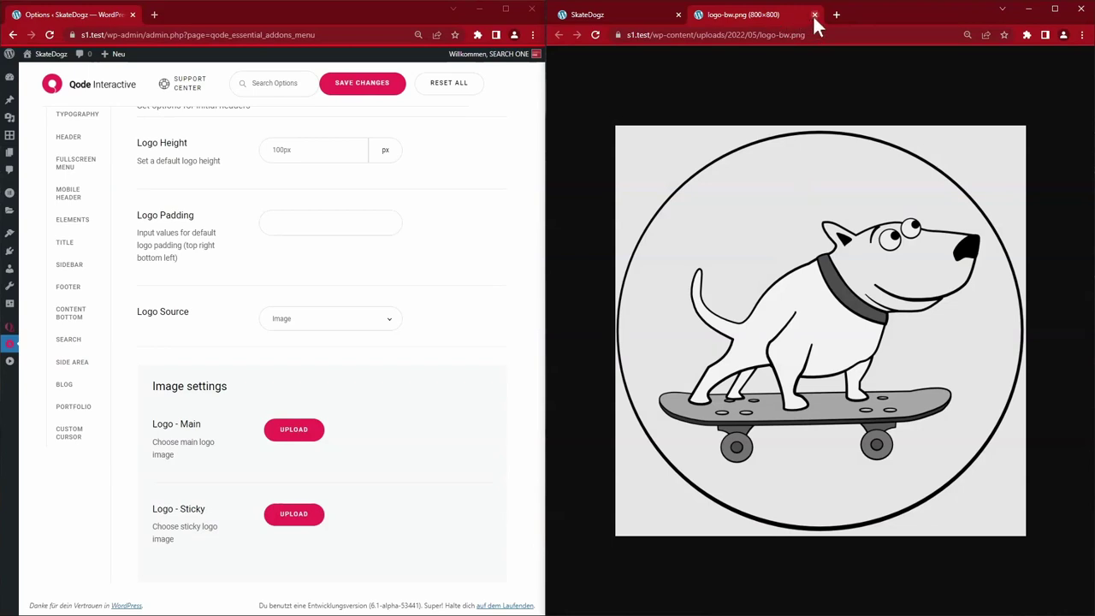
{"action": "left_click", "coordinate": [813, 14]}
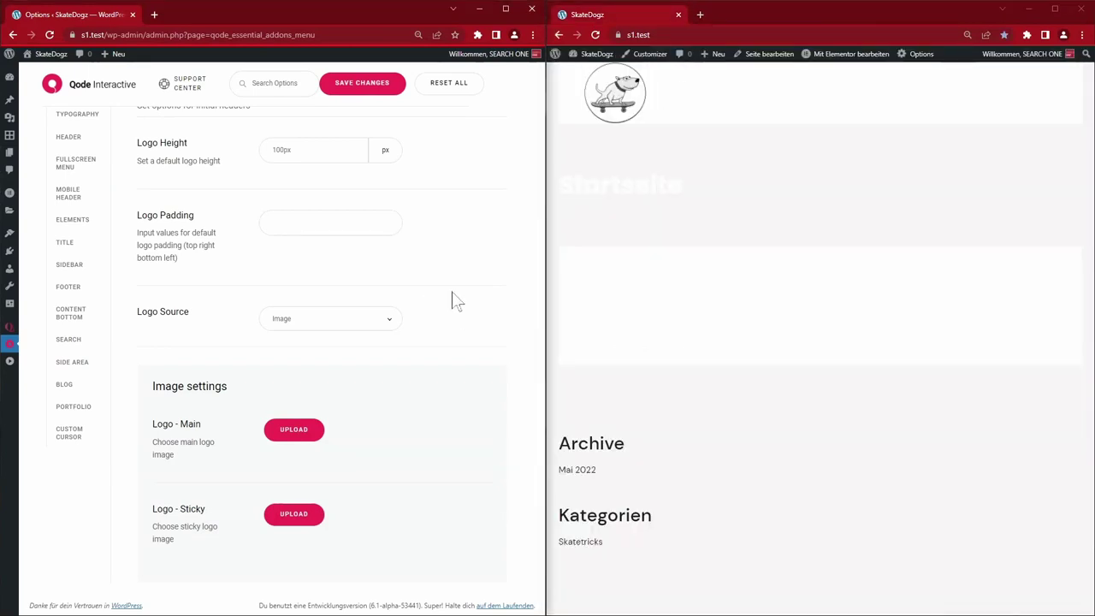
Add Poppins as a Google font to include in the Fonts options
{"action": "scroll", "coordinate": [402, 278], "scroll_direction": "up", "scroll_amount": 2}
{"action": "left_click", "coordinate": [68, 184]}
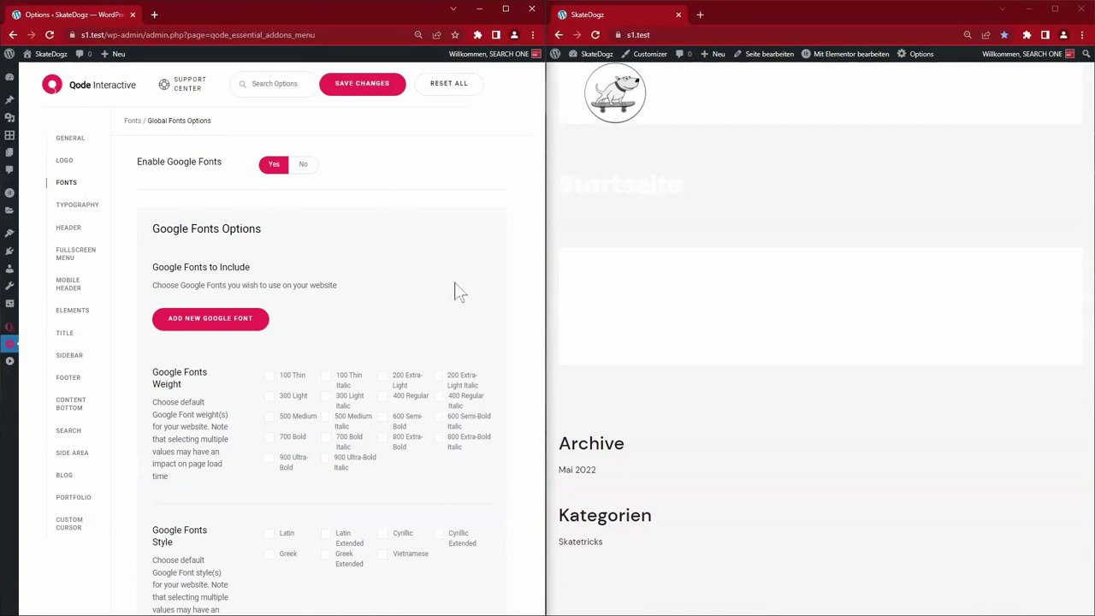
{"action": "left_click", "coordinate": [225, 323]}
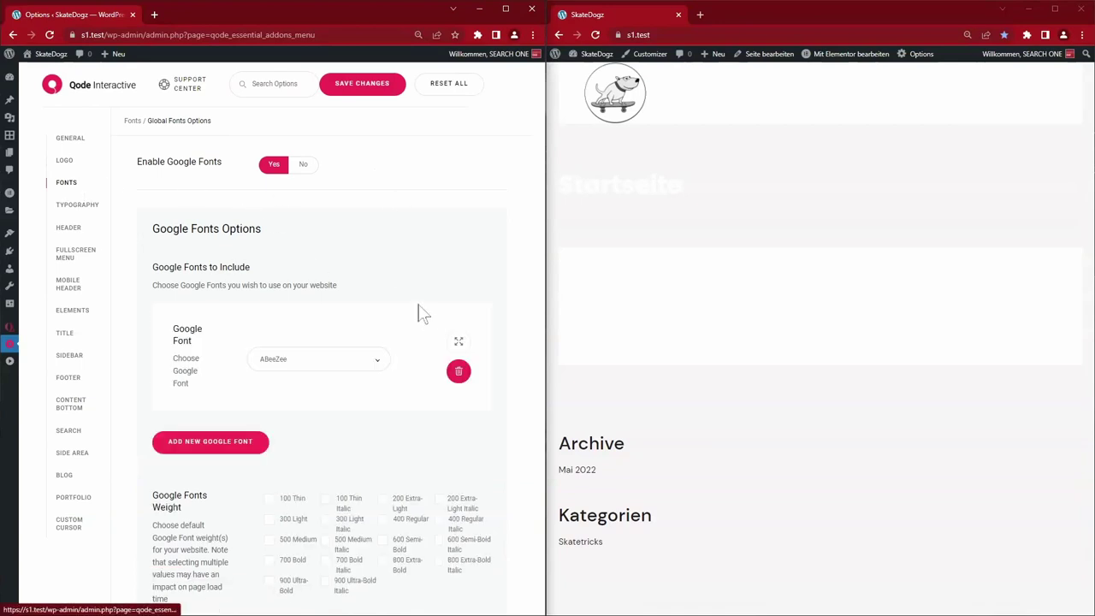
{"action": "left_click", "coordinate": [374, 364]}
{"action": "type", "text": "popp"}
{"action": "left_click", "coordinate": [299, 421]}
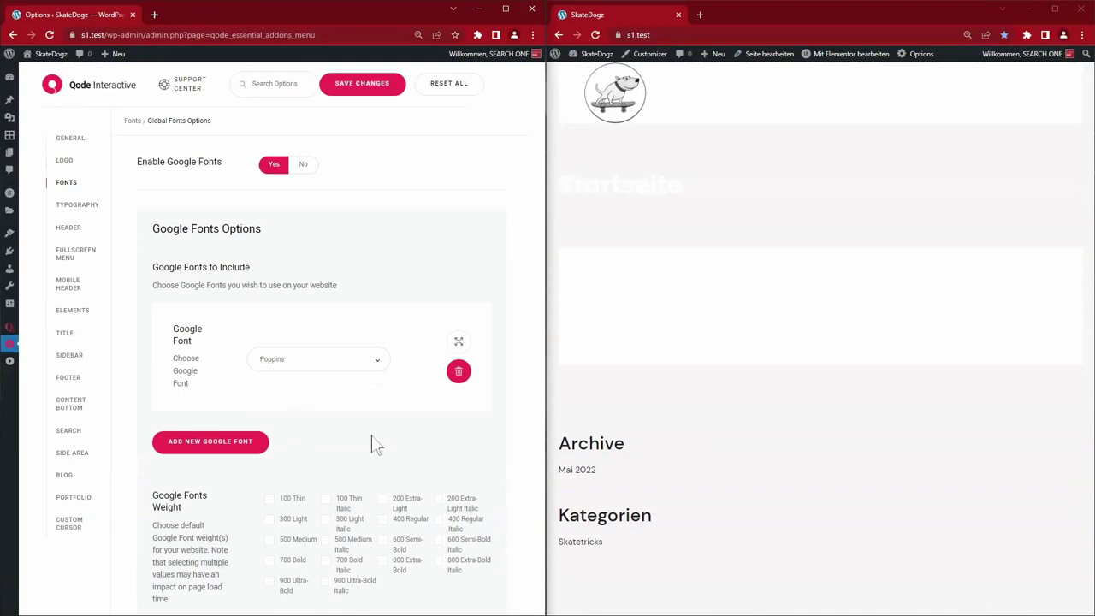
Add Work Sans as a second Google font and enable the 400 Regular and 700 Bold weights and the Latin style
{"action": "left_click", "coordinate": [214, 441]}
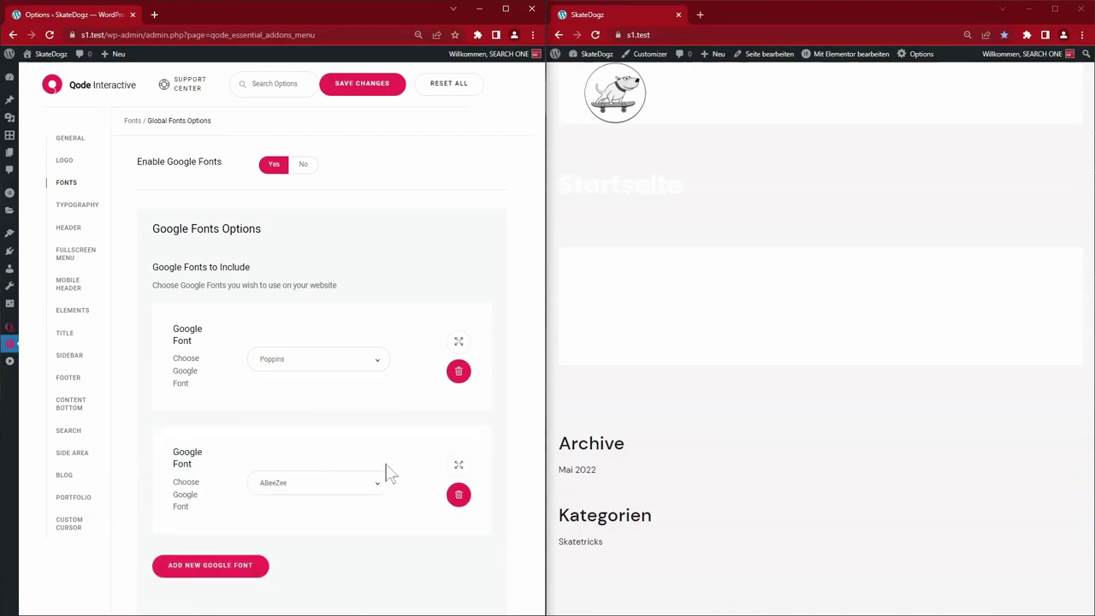
{"action": "left_click", "coordinate": [330, 486]}
{"action": "type", "text": "work"}
{"action": "left_click", "coordinate": [291, 457]}
{"action": "scroll", "coordinate": [403, 443], "scroll_direction": "down", "scroll_amount": 4}
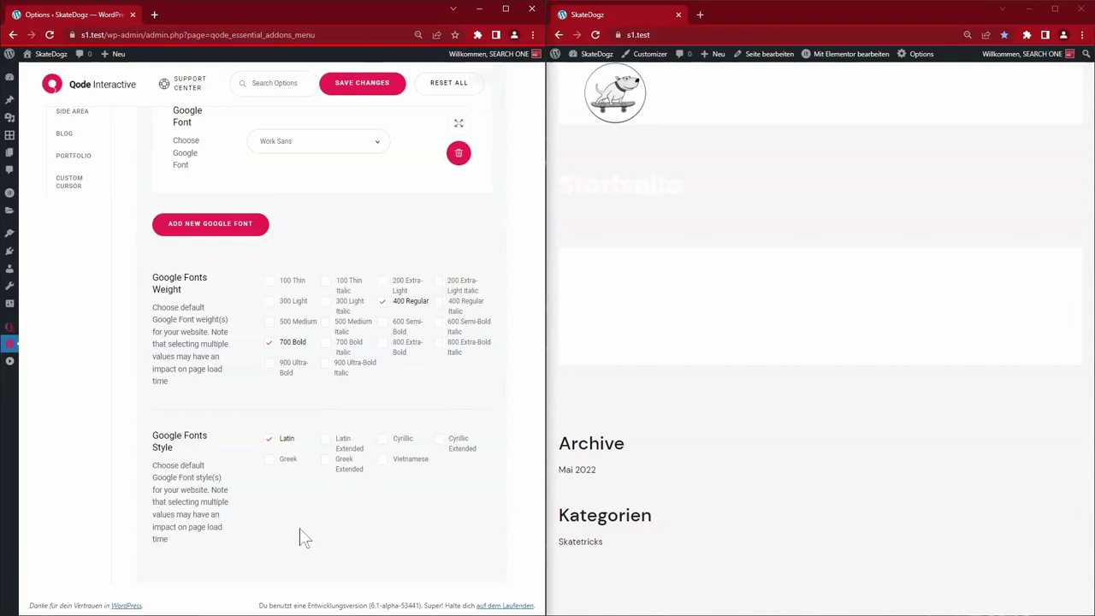
{"action": "scroll", "coordinate": [413, 548], "scroll_direction": "up", "scroll_amount": 4}
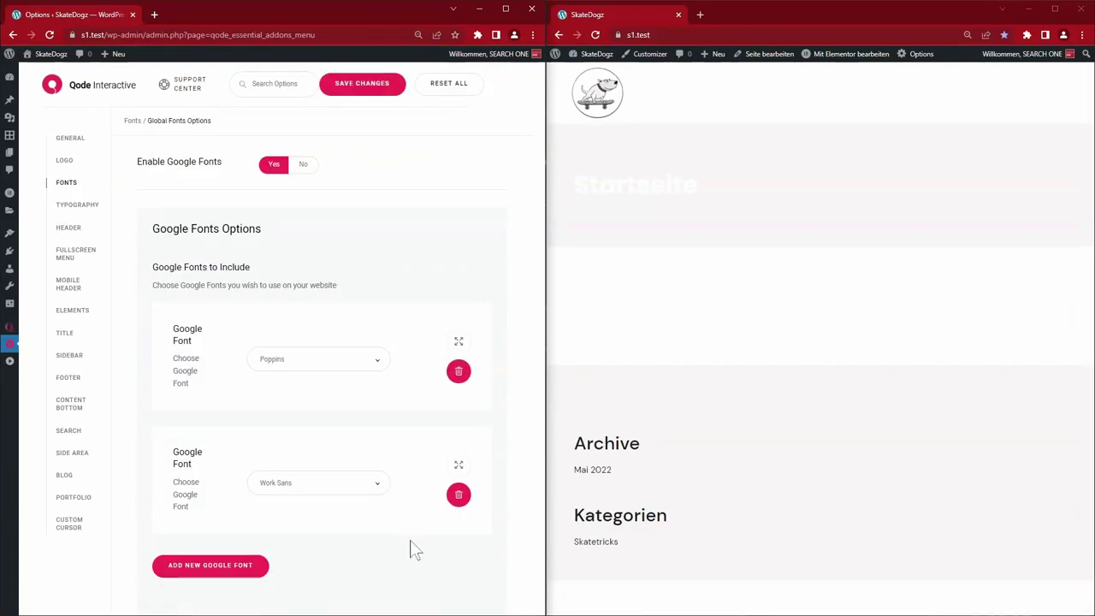
Set the H1 typography to the Poppins font family at 48px, save the changes and reload the site preview
{"action": "left_click", "coordinate": [81, 207]}
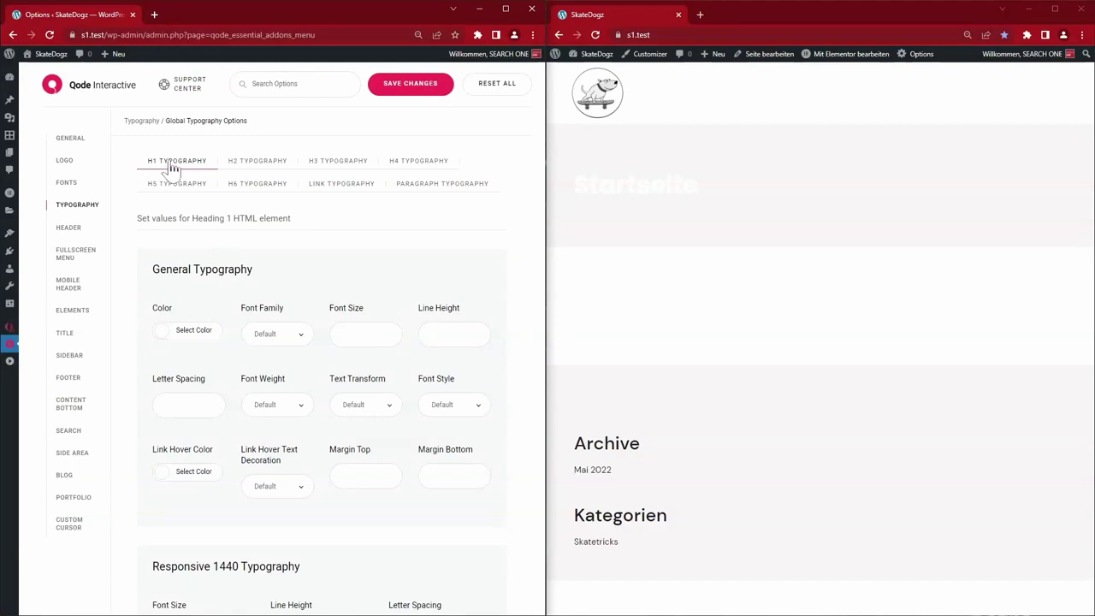
{"action": "left_click", "coordinate": [296, 335]}
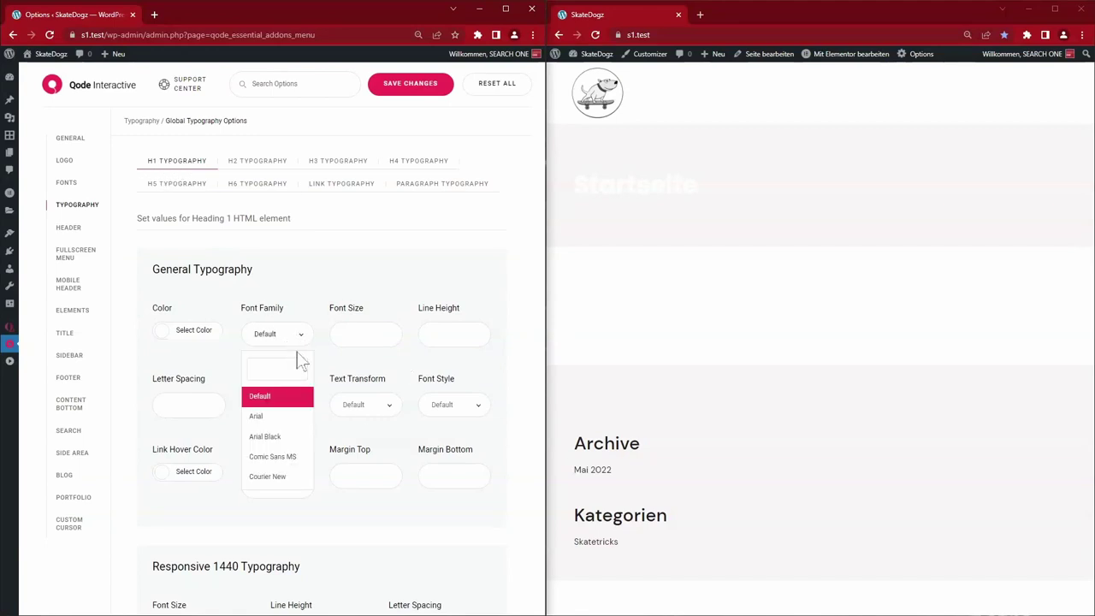
{"action": "scroll", "coordinate": [293, 457], "scroll_direction": "down", "scroll_amount": 5}
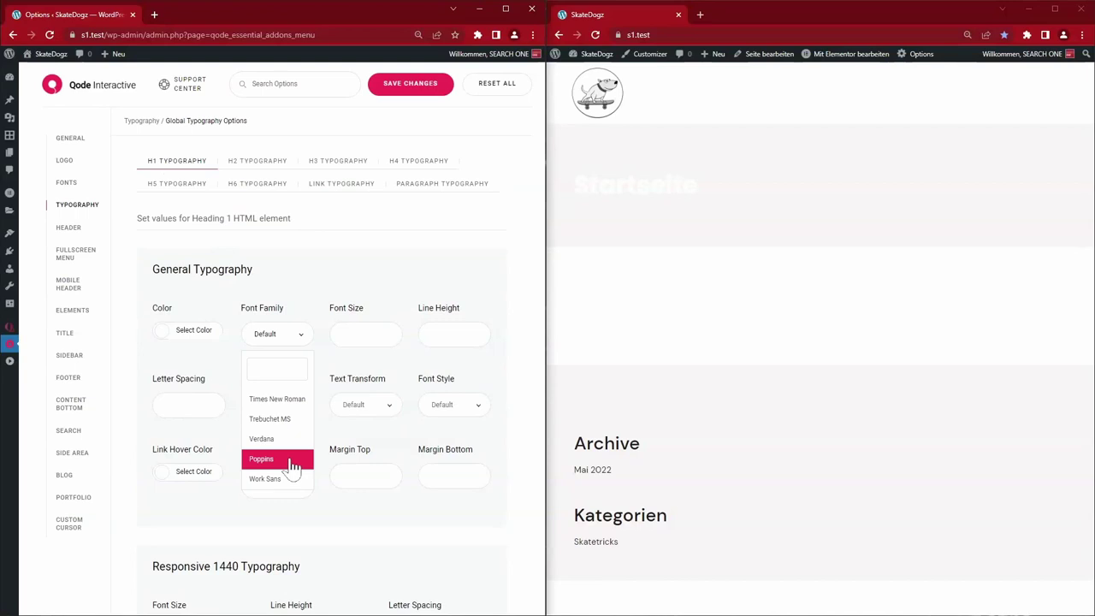
{"action": "left_click", "coordinate": [291, 462]}
{"action": "left_click", "coordinate": [363, 342]}
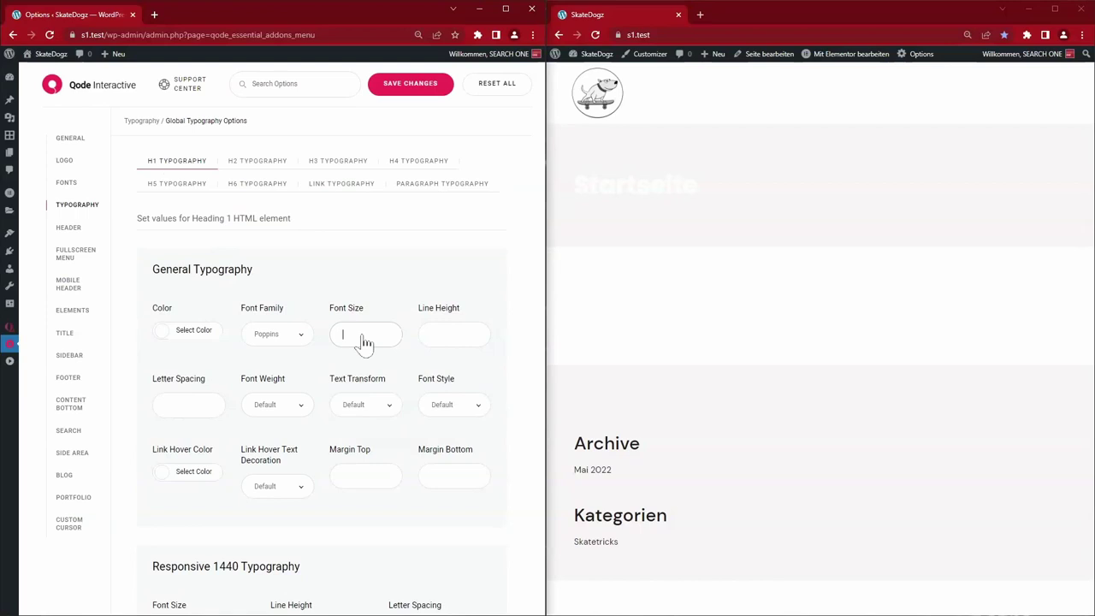
{"action": "type", "text": "48px"}
{"action": "left_click", "coordinate": [412, 83]}
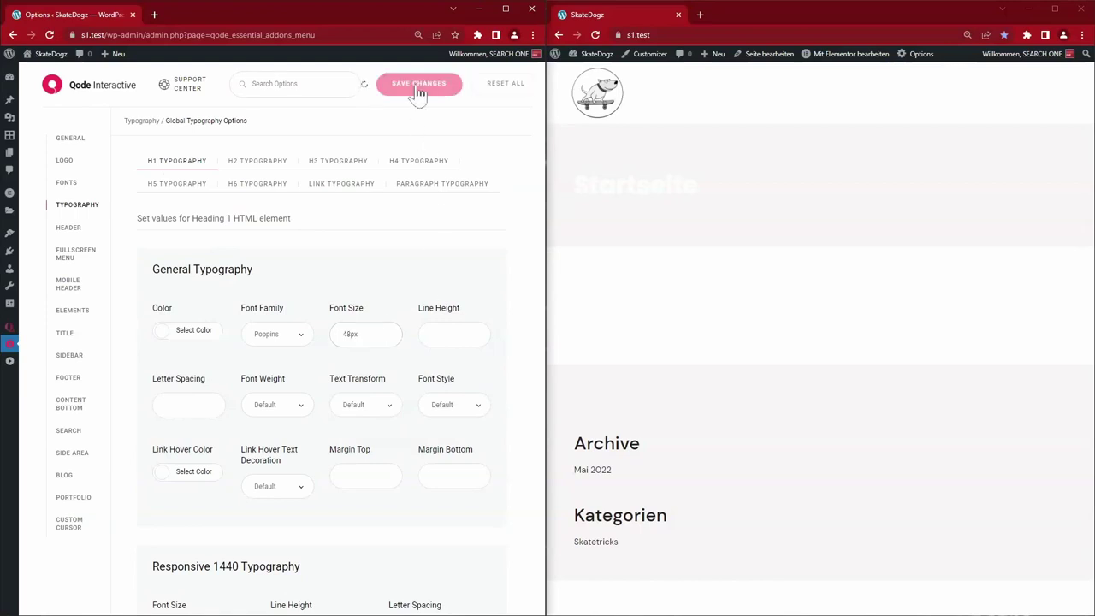
{"action": "left_click", "coordinate": [595, 35]}
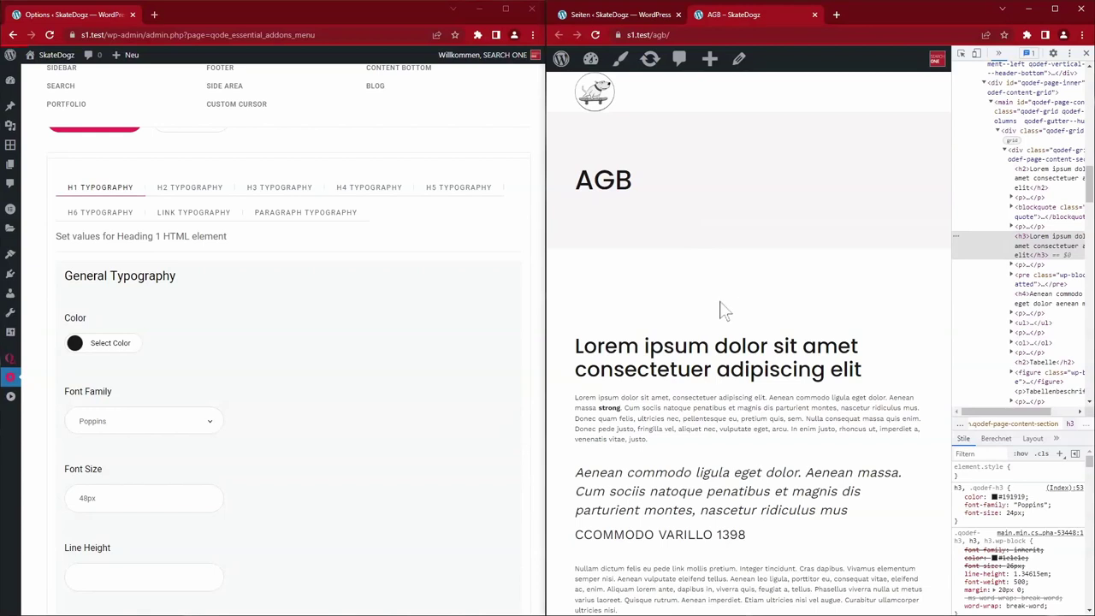
Inspect the H1 and H3 headings on the AGB page with the element inspector to check their font and size
{"action": "scroll", "coordinate": [727, 419], "scroll_direction": "down", "scroll_amount": 3}
{"action": "scroll", "coordinate": [733, 435], "scroll_direction": "up", "scroll_amount": 3}
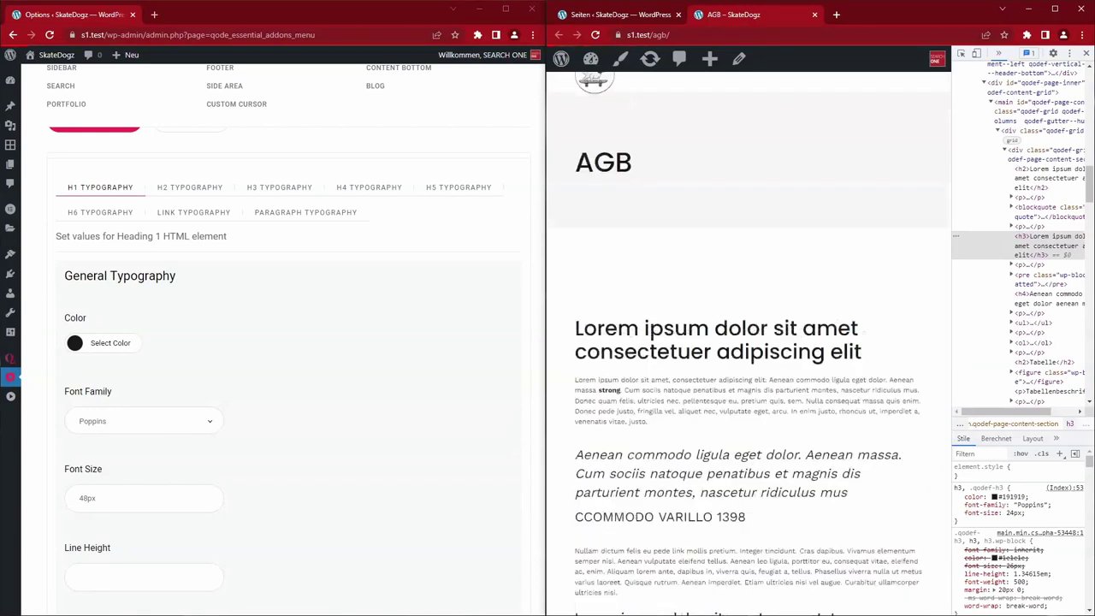
{"action": "key", "text": "ctrl+shift+c"}
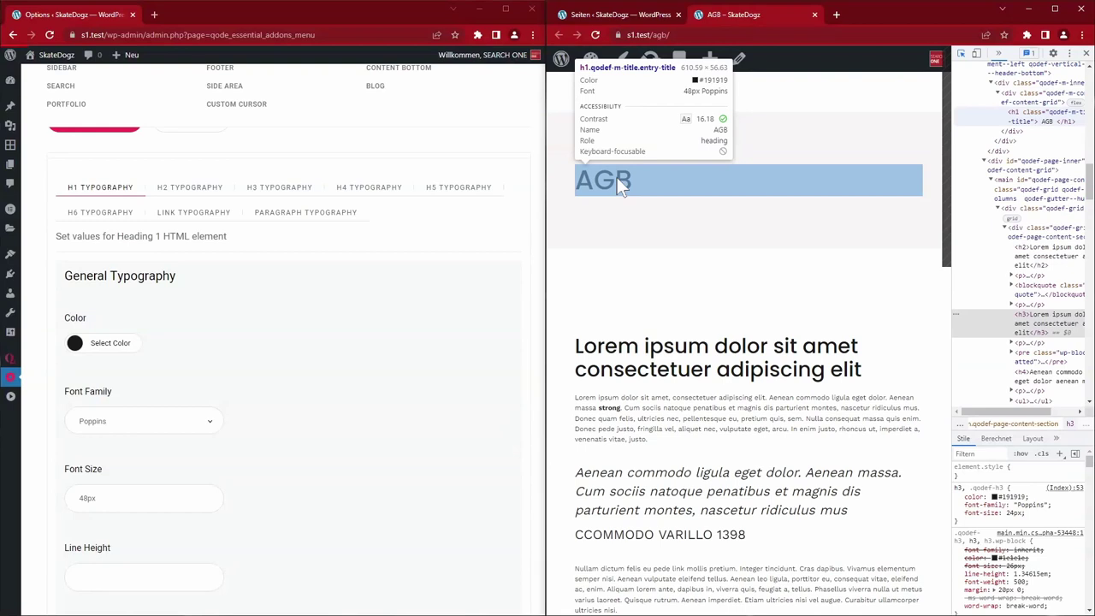
{"action": "scroll", "coordinate": [620, 187], "scroll_direction": "down", "scroll_amount": 3}
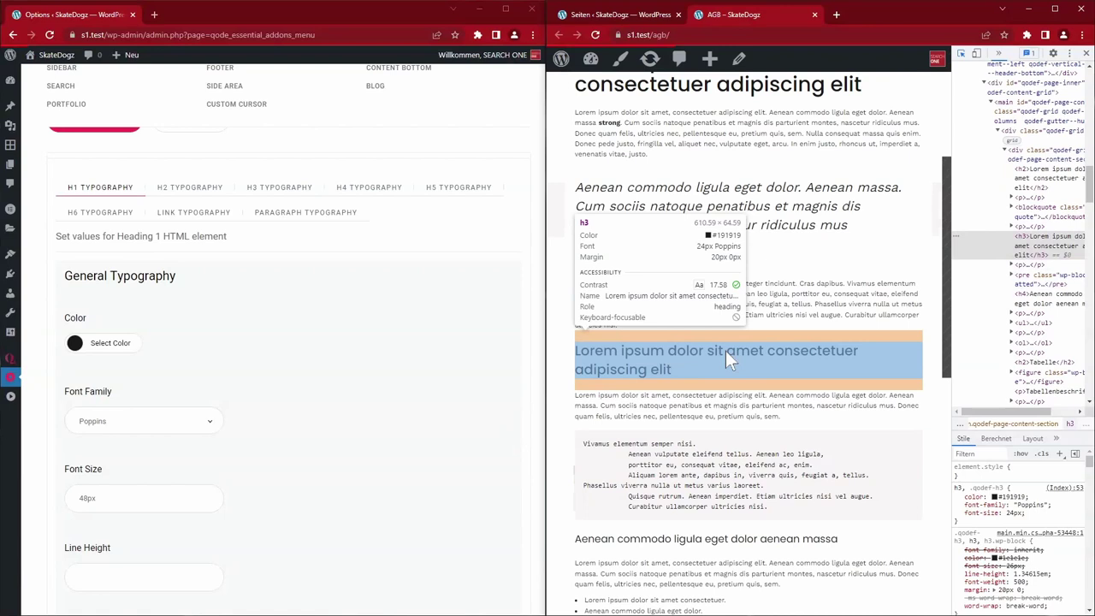
{"action": "left_click", "coordinate": [726, 350]}
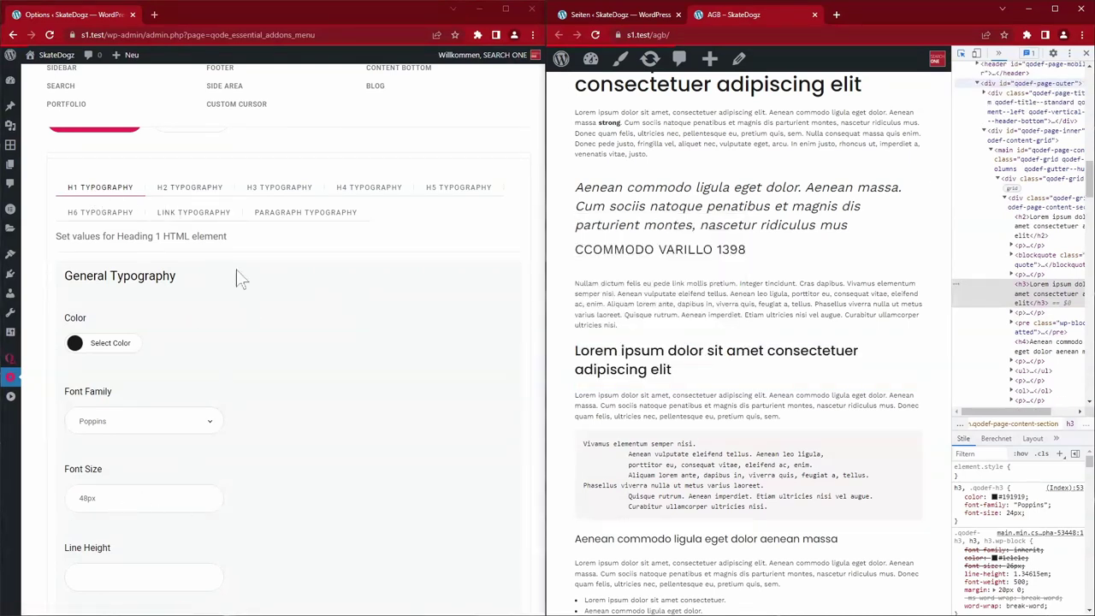
Review the H2 and H4 typography settings and set the paragraph font size to 16px
{"action": "left_click", "coordinate": [203, 189]}
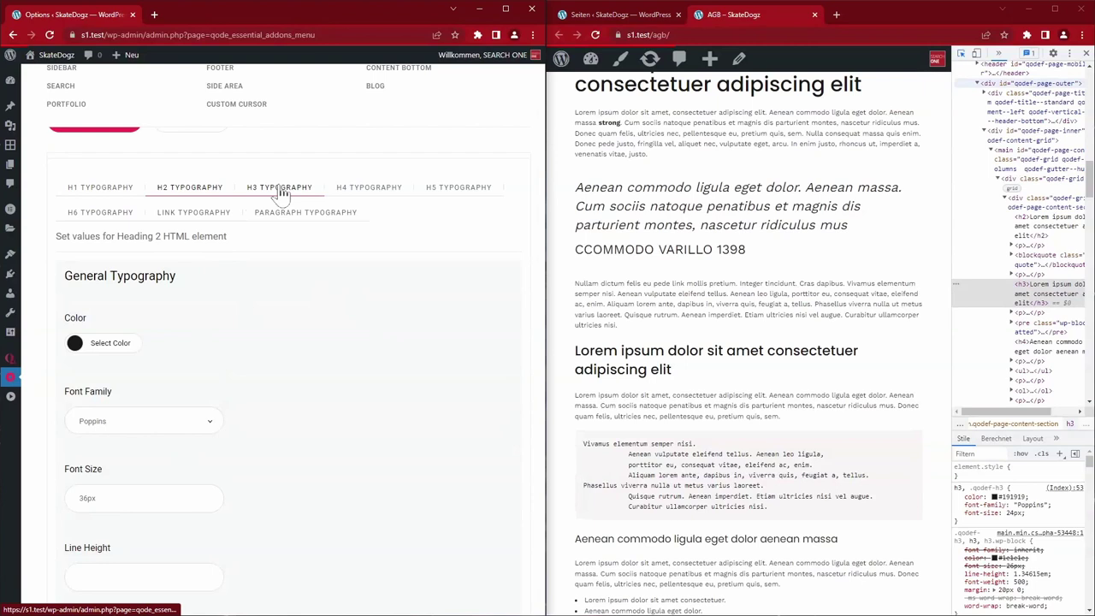
{"action": "left_click", "coordinate": [368, 190]}
{"action": "left_click", "coordinate": [308, 214]}
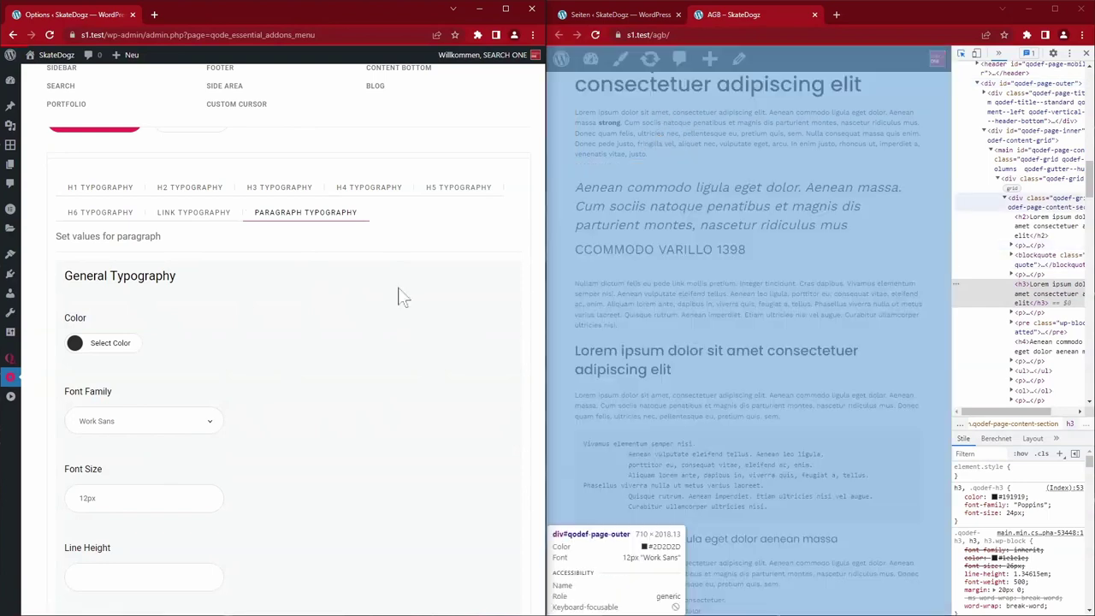
{"action": "left_click_drag", "start_coordinate": [95, 506], "coordinate": [80, 501]}
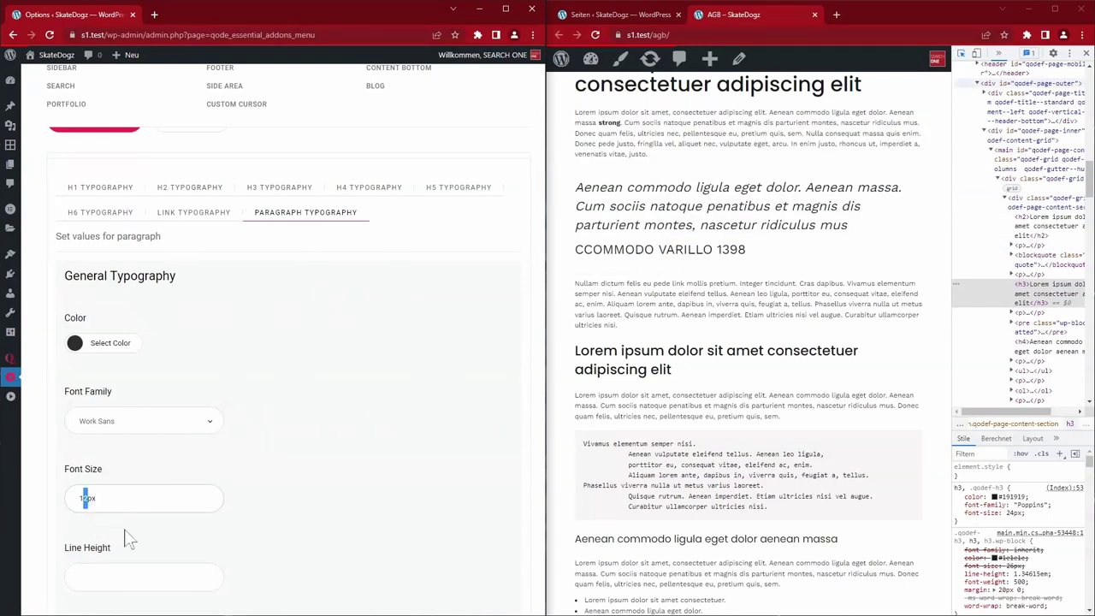
{"action": "key", "text": "Return"}
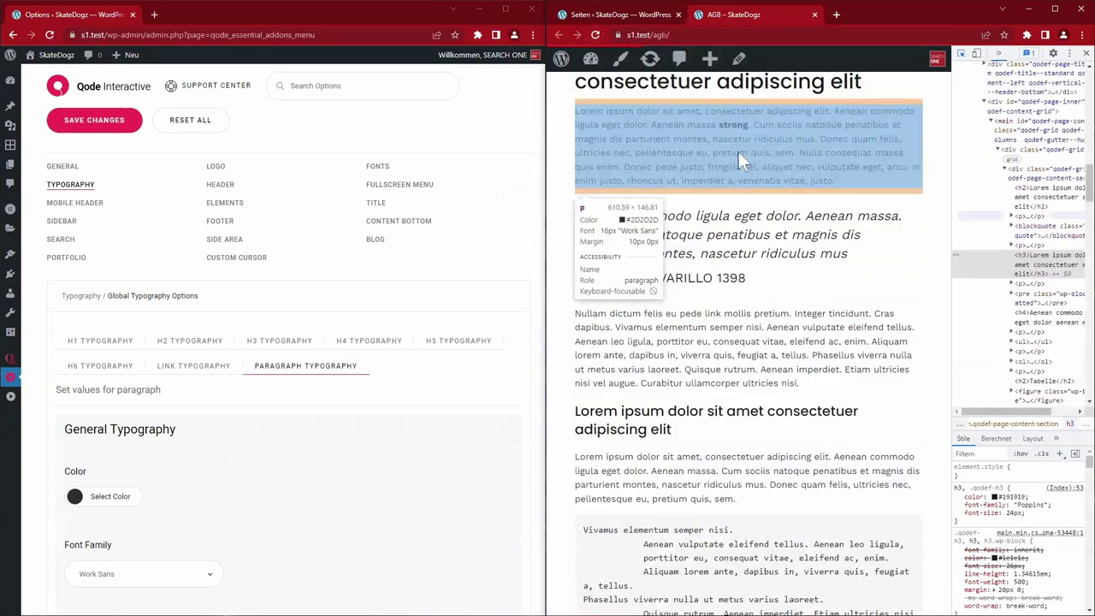
Close the developer tools, reload the AGB page and review its headings, paragraphs and table
{"action": "key", "text": "F12"}
{"action": "key", "text": "F5"}
{"action": "scroll", "coordinate": [824, 451], "scroll_direction": "down", "scroll_amount": 15}
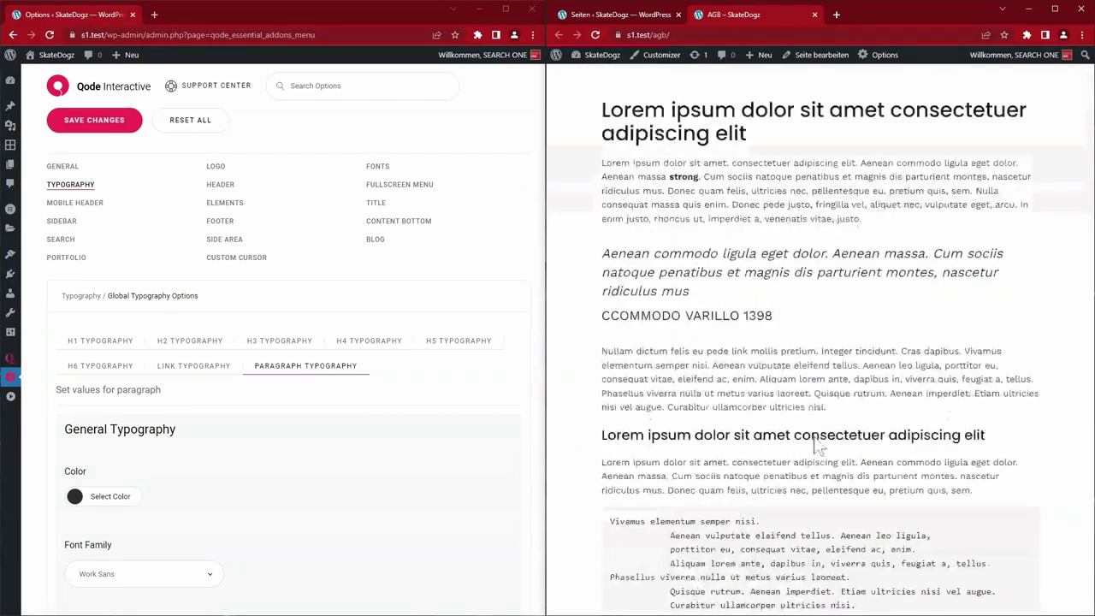
{"action": "scroll", "coordinate": [824, 451], "scroll_direction": "down", "scroll_amount": 3}
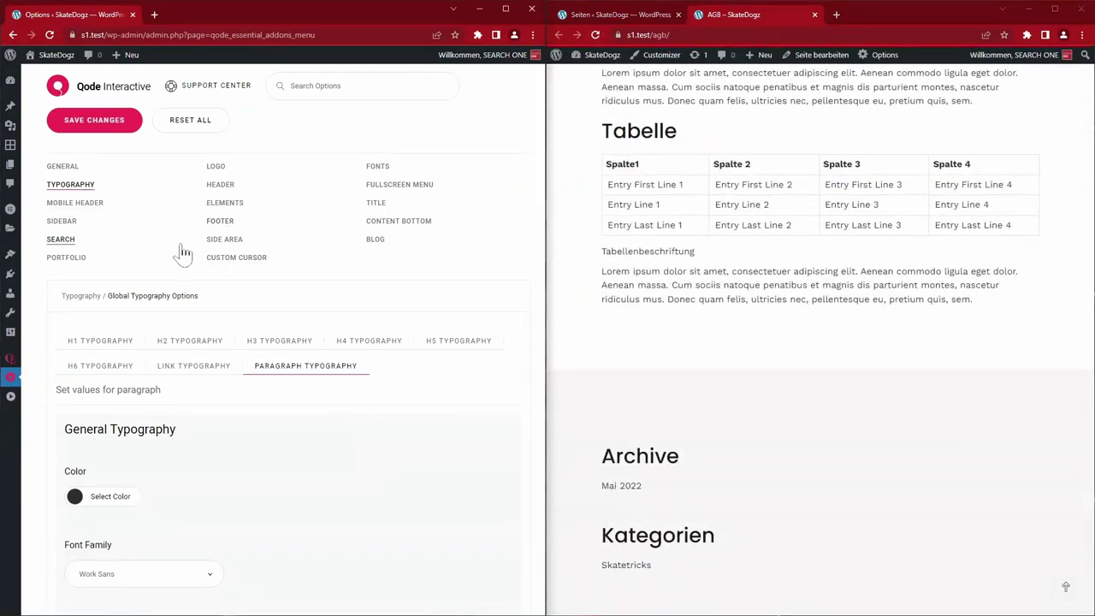
View the global Header options, including the header layouts and the main menu's dropdown and typography settings
{"action": "left_click", "coordinate": [226, 190]}
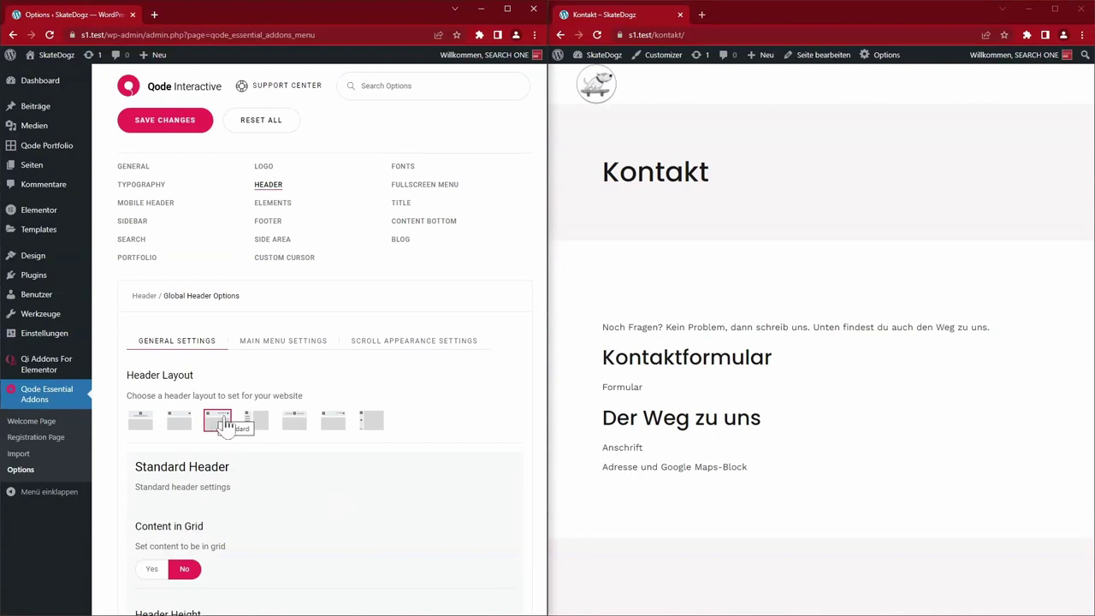
{"action": "left_click", "coordinate": [283, 341]}
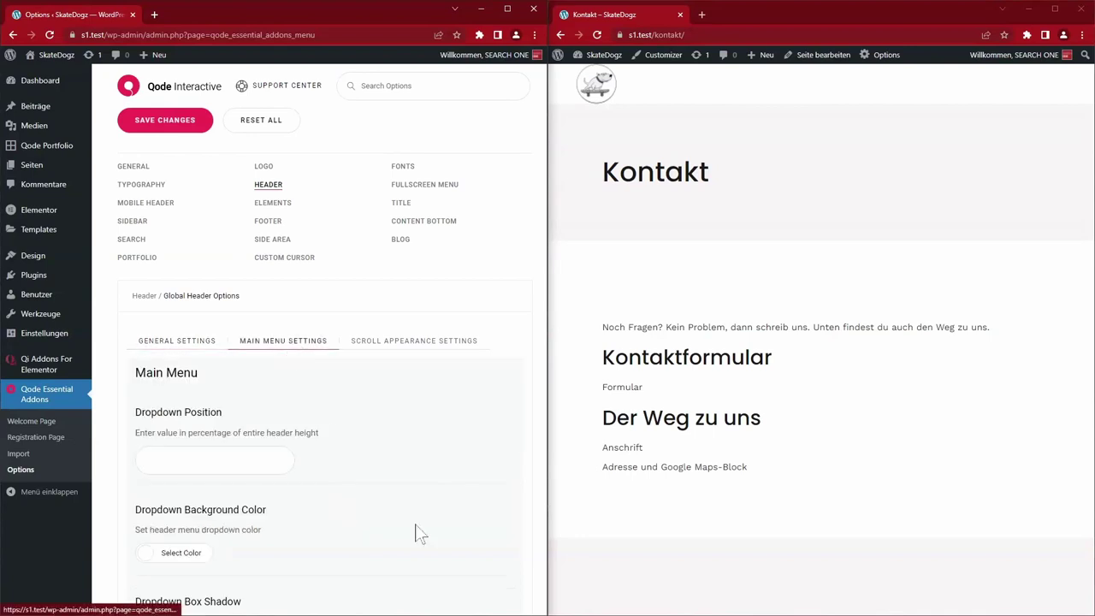
{"action": "scroll", "coordinate": [376, 476], "scroll_direction": "down", "scroll_amount": 3}
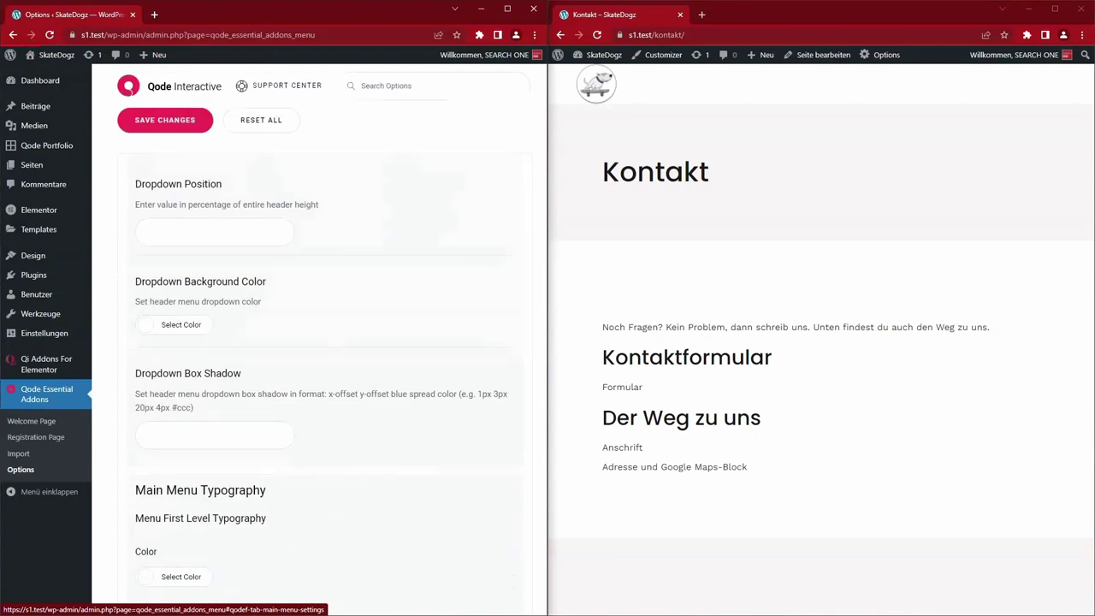
{"action": "scroll", "coordinate": [402, 476], "scroll_direction": "up", "scroll_amount": 3}
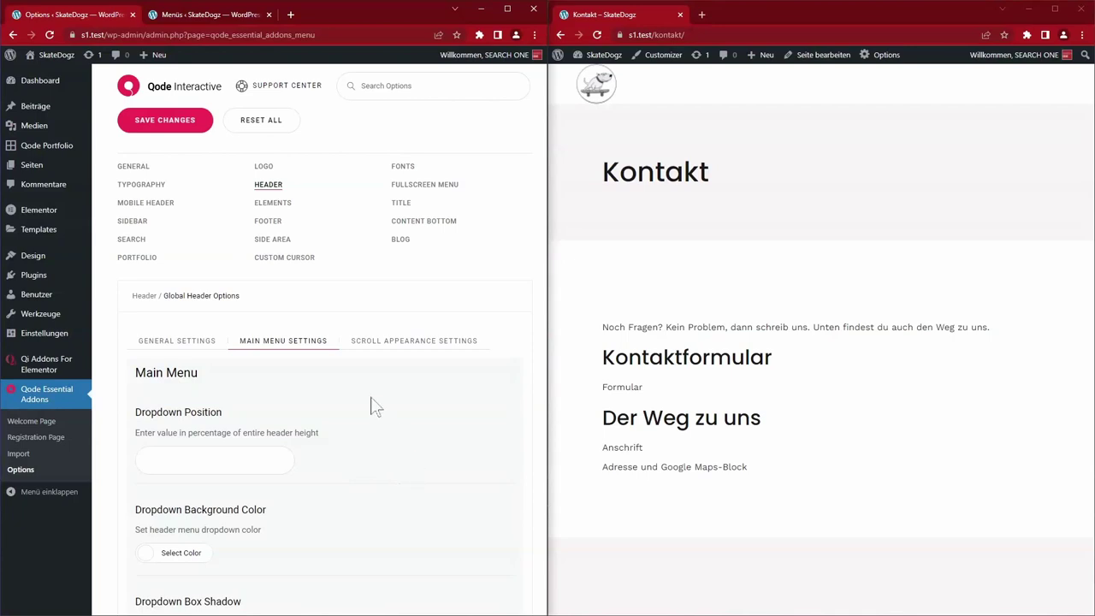
Assign the Hauptmenü menu to the Hauptnavigation theme position and save the menu
{"action": "mouse_move", "coordinate": [34, 255]}
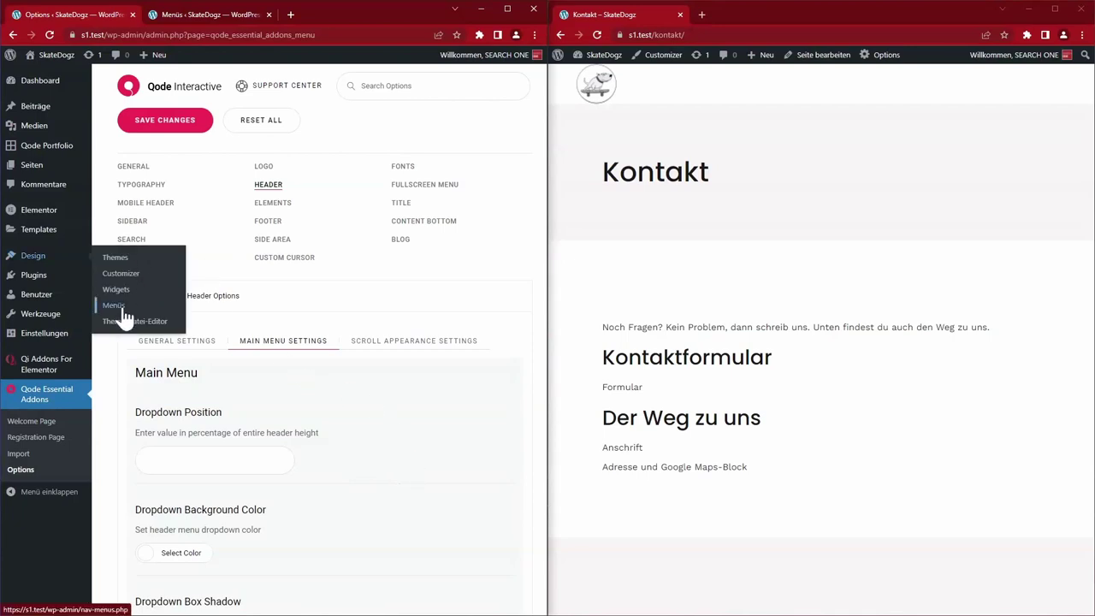
{"action": "left_click", "coordinate": [114, 306]}
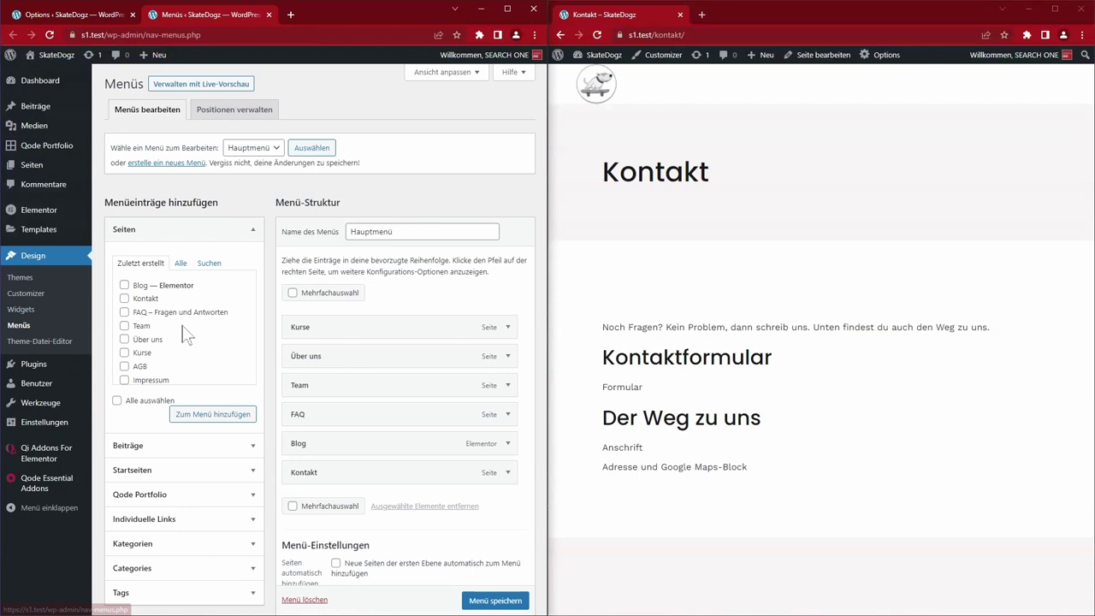
{"action": "scroll", "coordinate": [445, 453], "scroll_direction": "down", "scroll_amount": 2}
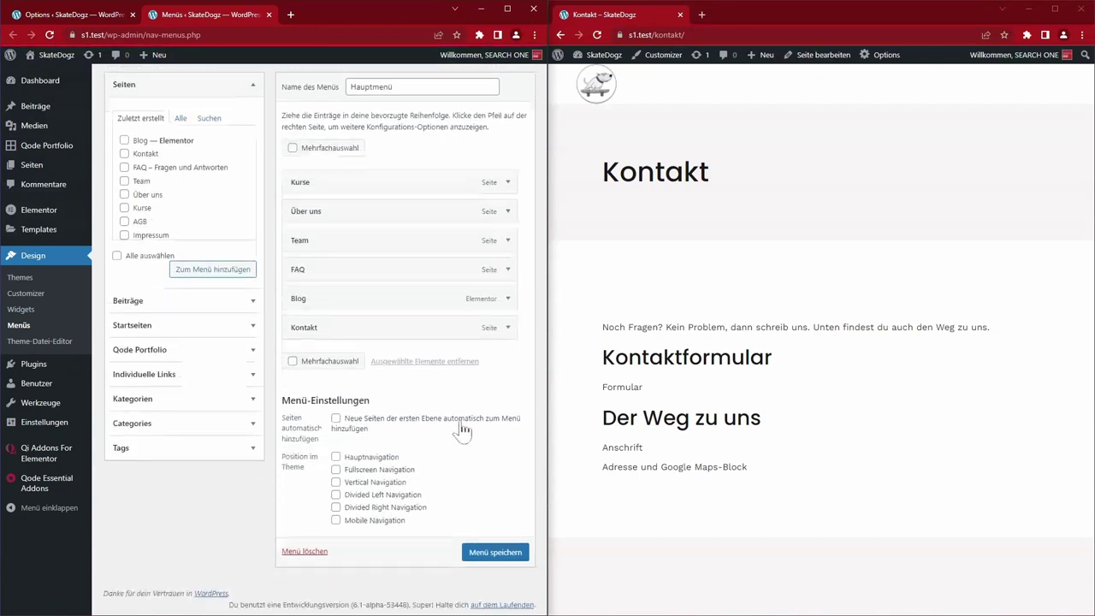
{"action": "left_click", "coordinate": [336, 457]}
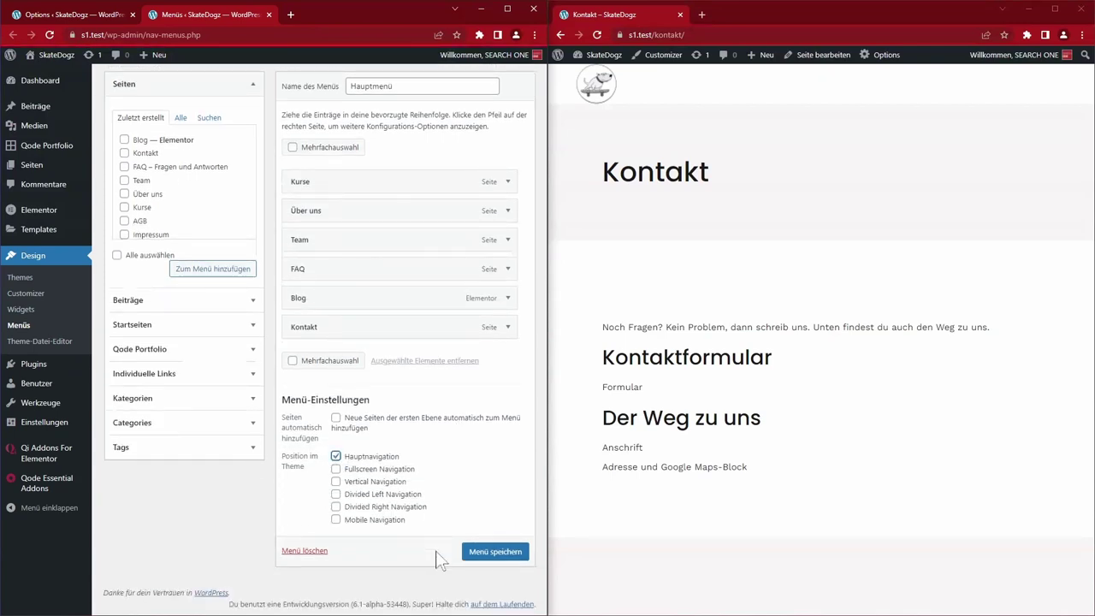
{"action": "left_click", "coordinate": [495, 552]}
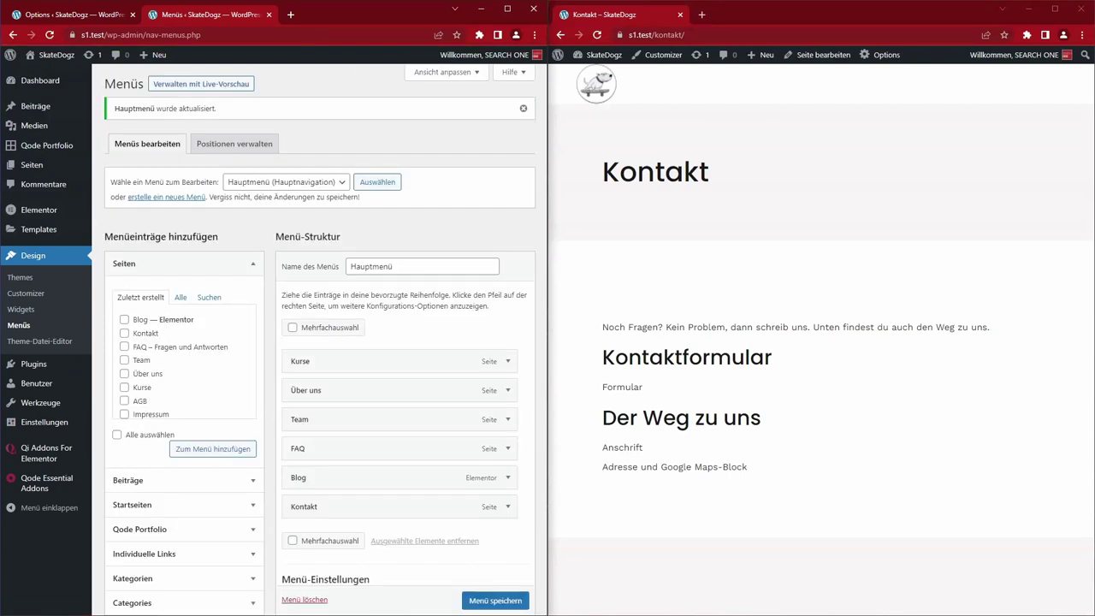
Load the Rechtliches menu for editing and view its entries and theme position settings
{"action": "left_click", "coordinate": [326, 184]}
{"action": "left_click", "coordinate": [307, 207]}
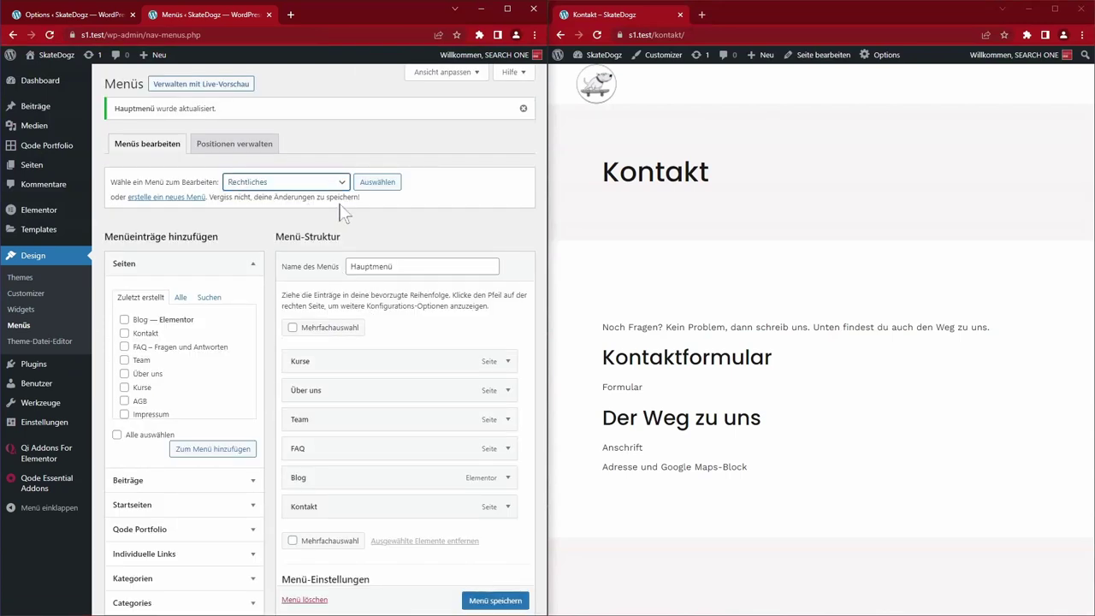
{"action": "left_click", "coordinate": [377, 183]}
{"action": "scroll", "coordinate": [420, 459], "scroll_direction": "down", "scroll_amount": 2}
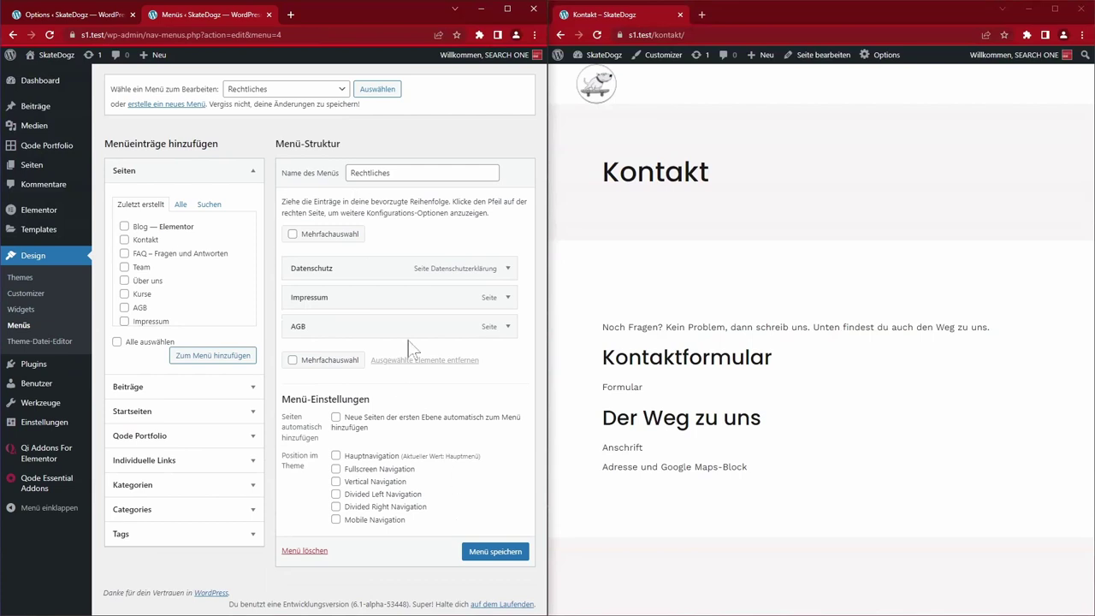
Reload the Kontakt page and check its navigation in the mobile menu and in the maximized window
{"action": "left_click", "coordinate": [818, 143]}
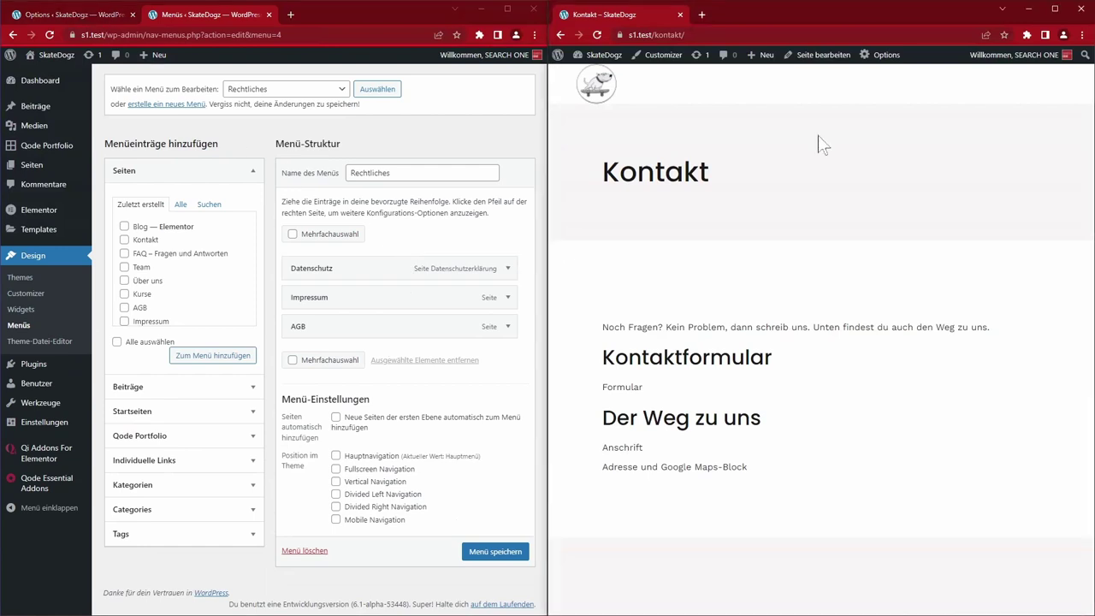
{"action": "left_click", "coordinate": [597, 36]}
{"action": "left_click", "coordinate": [1059, 86]}
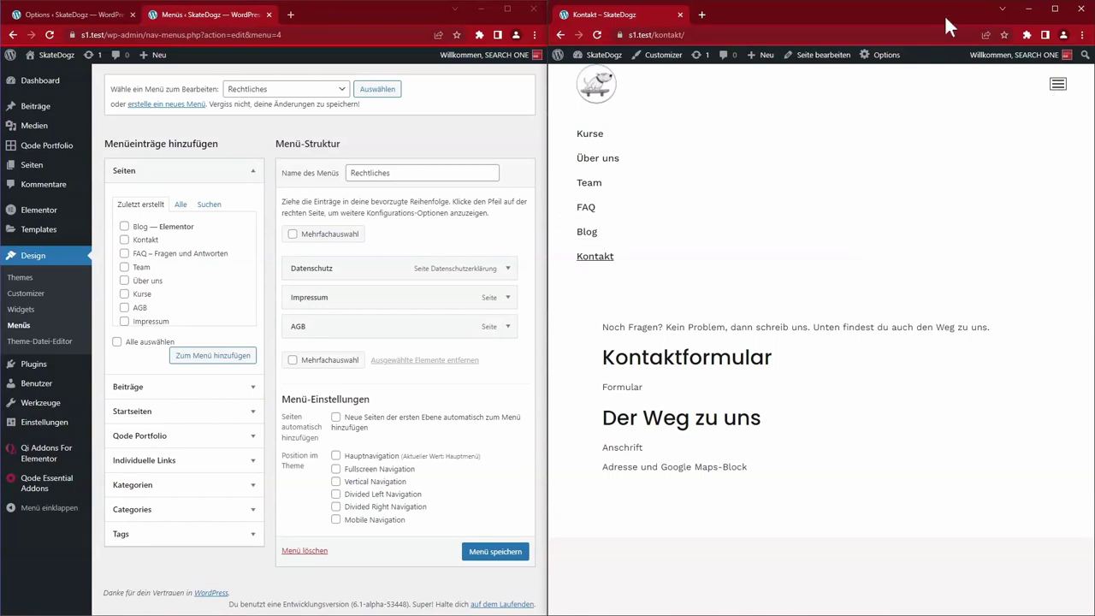
{"action": "left_click", "coordinate": [1060, 87]}
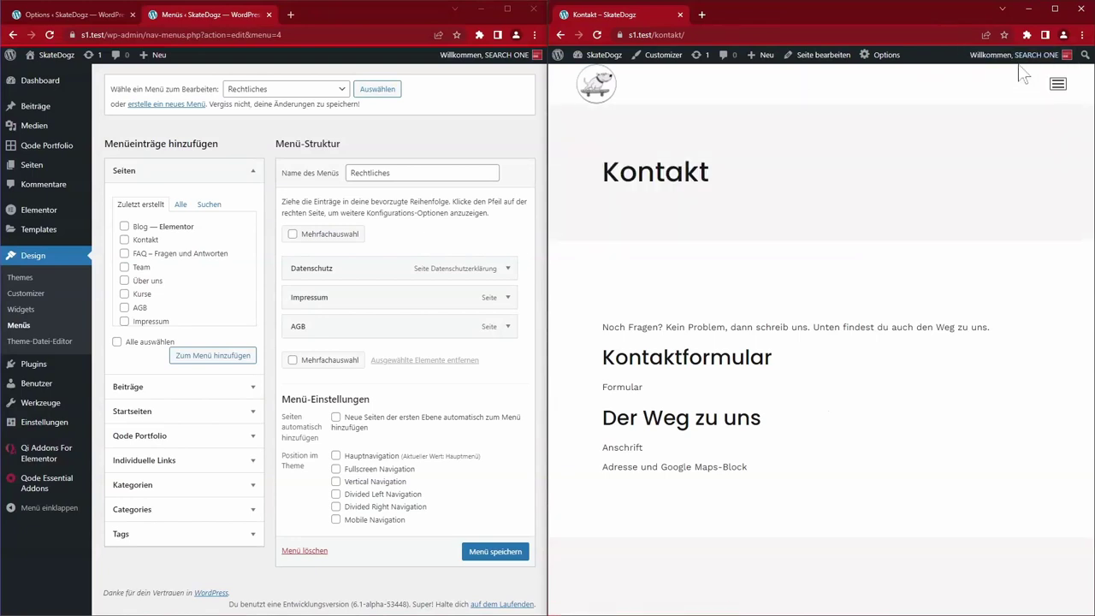
{"action": "left_click", "coordinate": [1056, 10]}
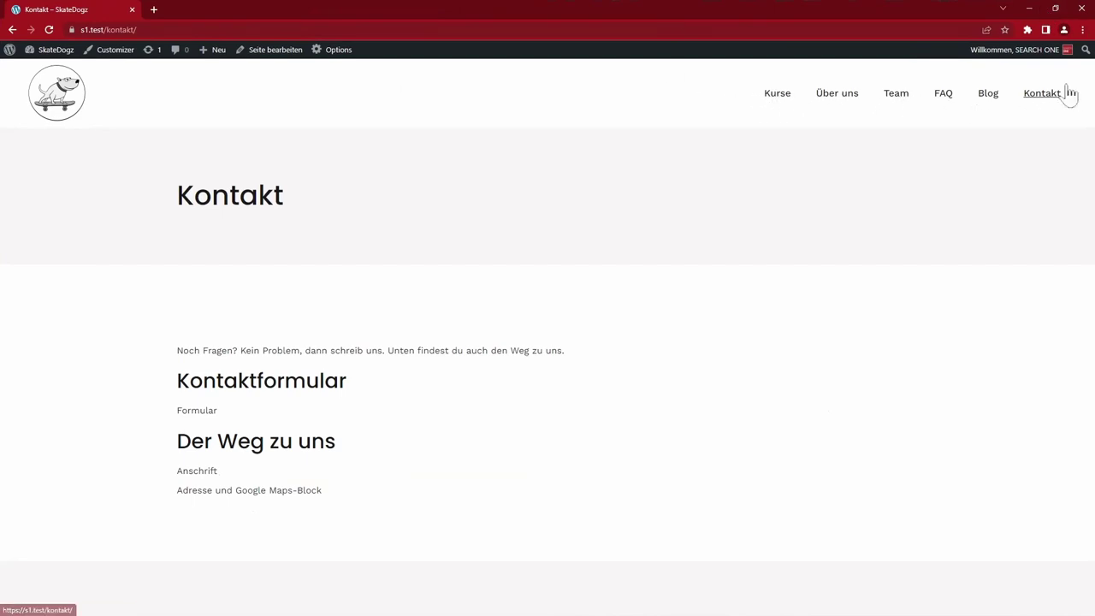
{"action": "key", "text": "super+Down"}
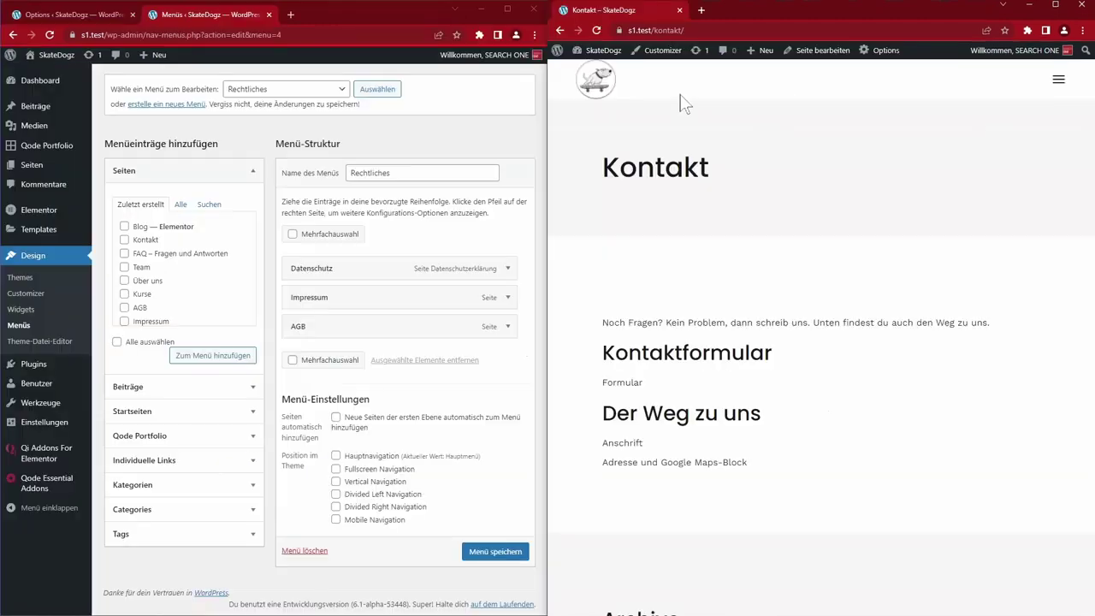
Return to the Header options' main menu typography settings and widen the Kontakt preview window to the desktop menu layout
{"action": "key", "text": "ctrl+Page_Up"}
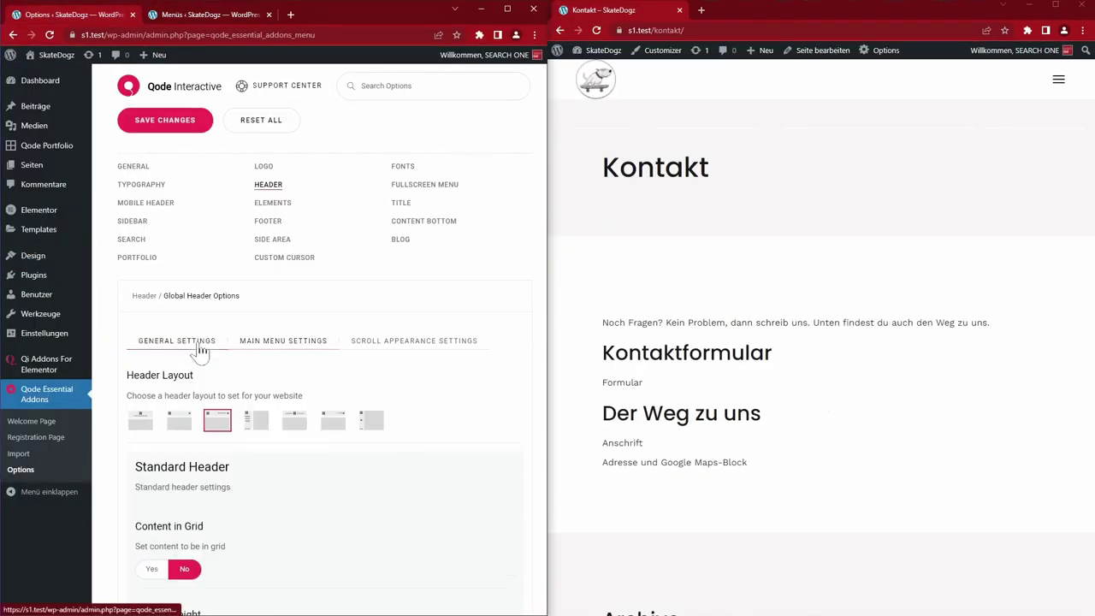
{"action": "scroll", "coordinate": [351, 391], "scroll_direction": "down", "scroll_amount": 10}
{"action": "left_click_drag", "start_coordinate": [546, 384], "coordinate": [507, 387]}
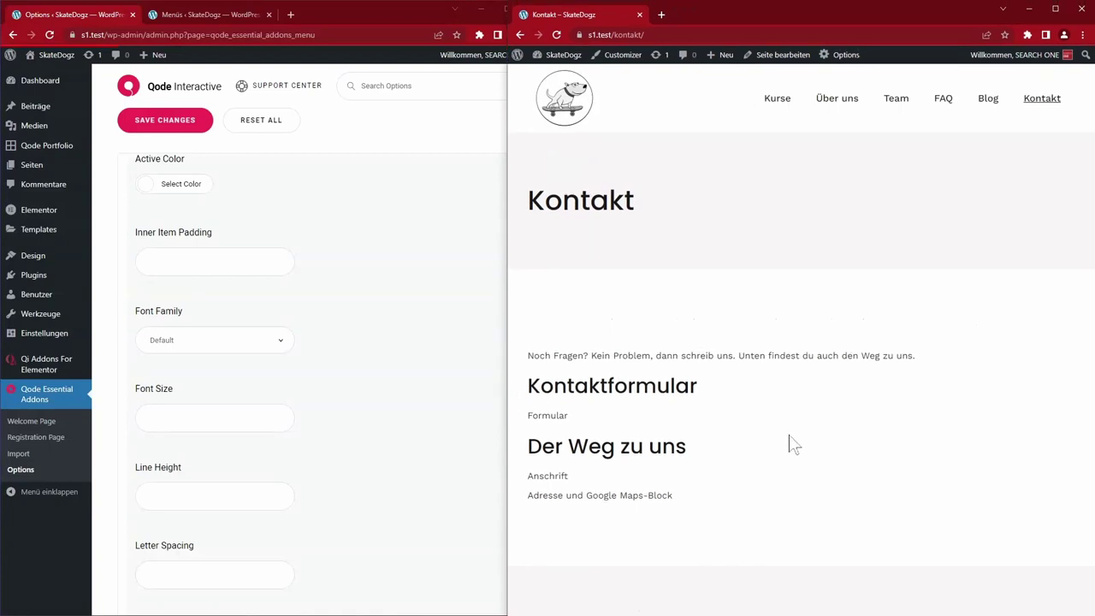
{"action": "left_click", "coordinate": [475, 344]}
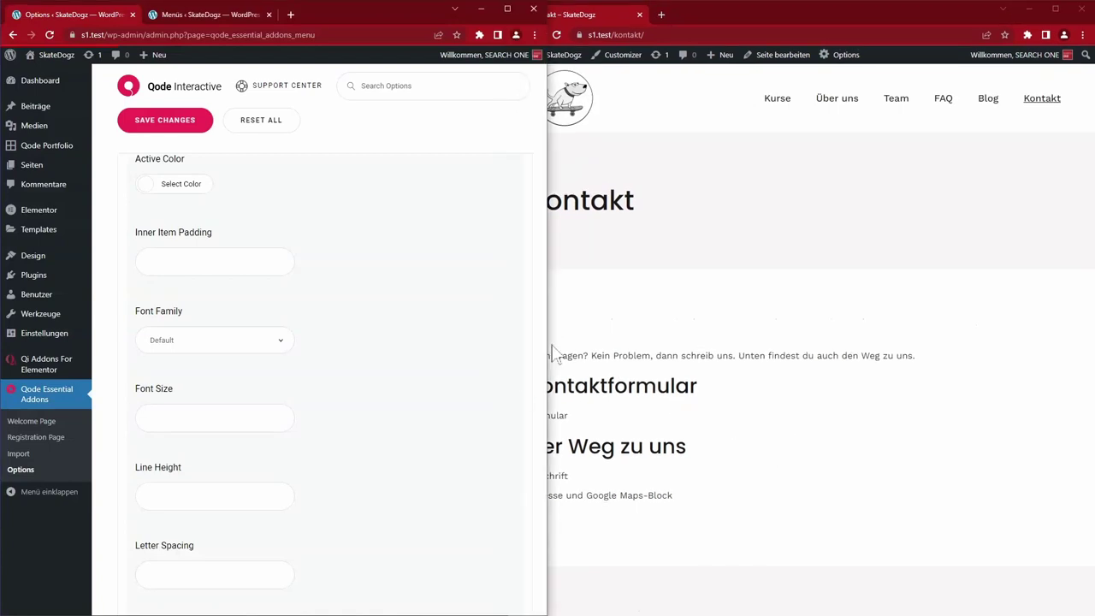
Narrow the options window to reveal the full Kontakt preview and collapse the WordPress admin menu
{"action": "left_click_drag", "start_coordinate": [544, 344], "coordinate": [507, 342]}
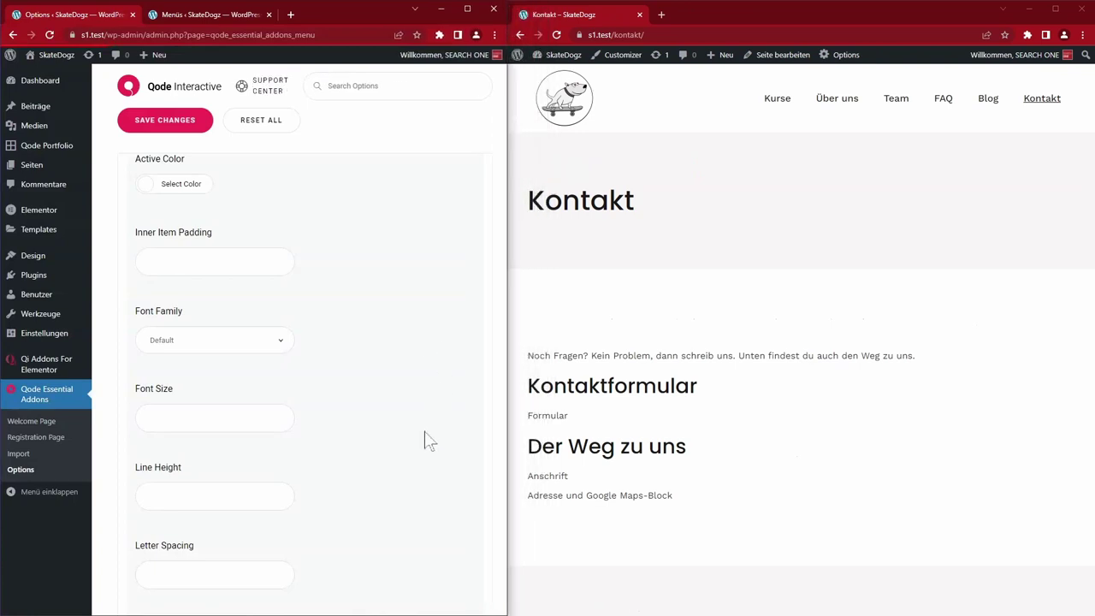
{"action": "scroll", "coordinate": [430, 442], "scroll_direction": "up", "scroll_amount": 5}
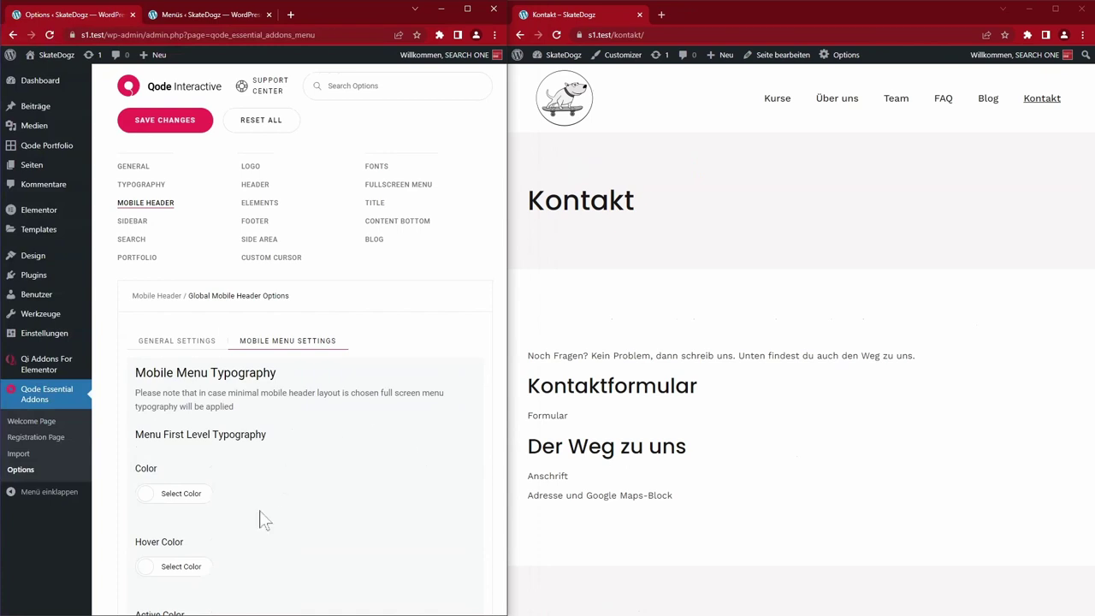
{"action": "left_click", "coordinate": [37, 500]}
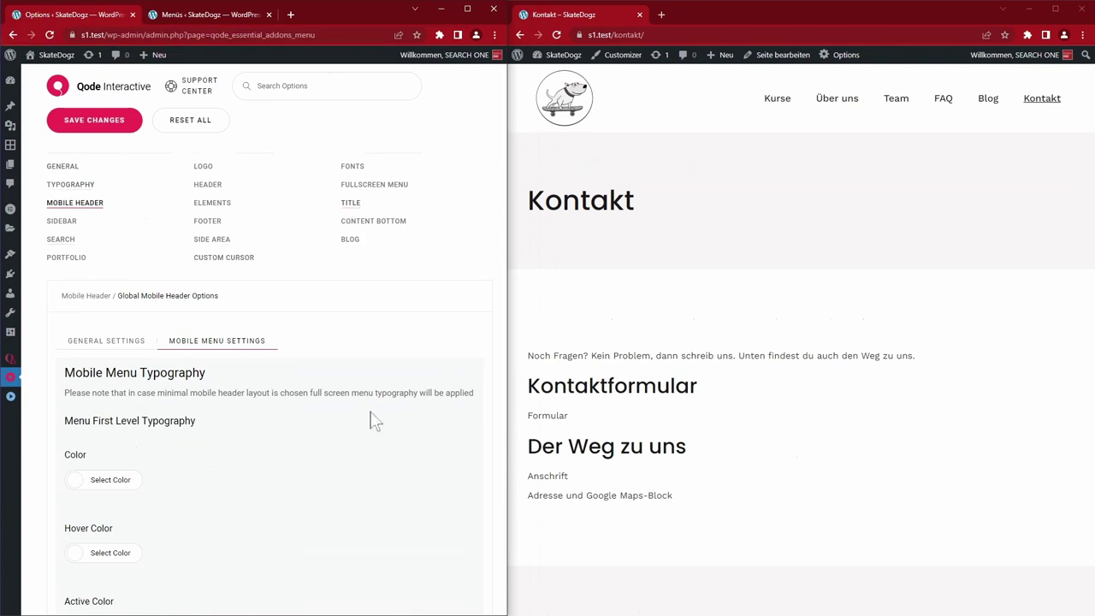
{"action": "left_click_drag", "start_coordinate": [511, 363], "coordinate": [624, 370]}
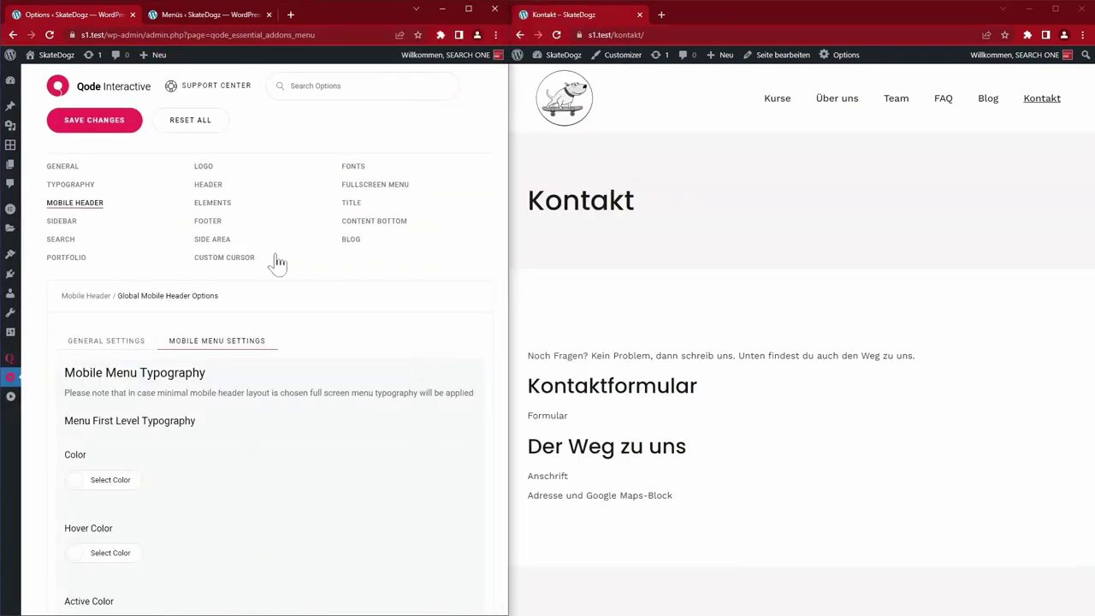
In the global Header options, set the standard header's background color to #ceeafa and save the changes
{"action": "left_click", "coordinate": [208, 184]}
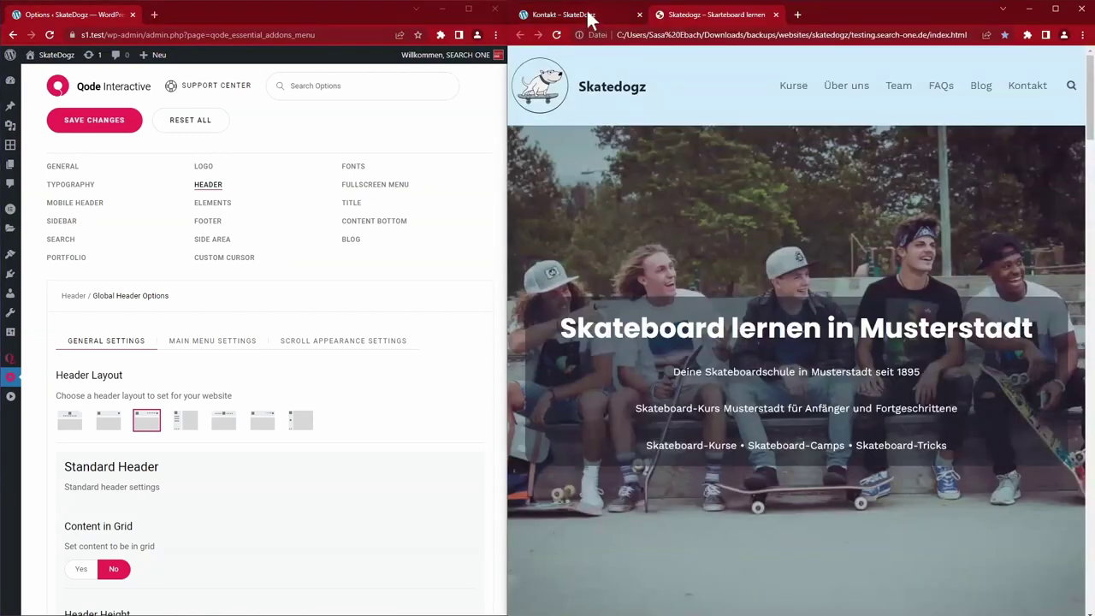
{"action": "left_click", "coordinate": [585, 16]}
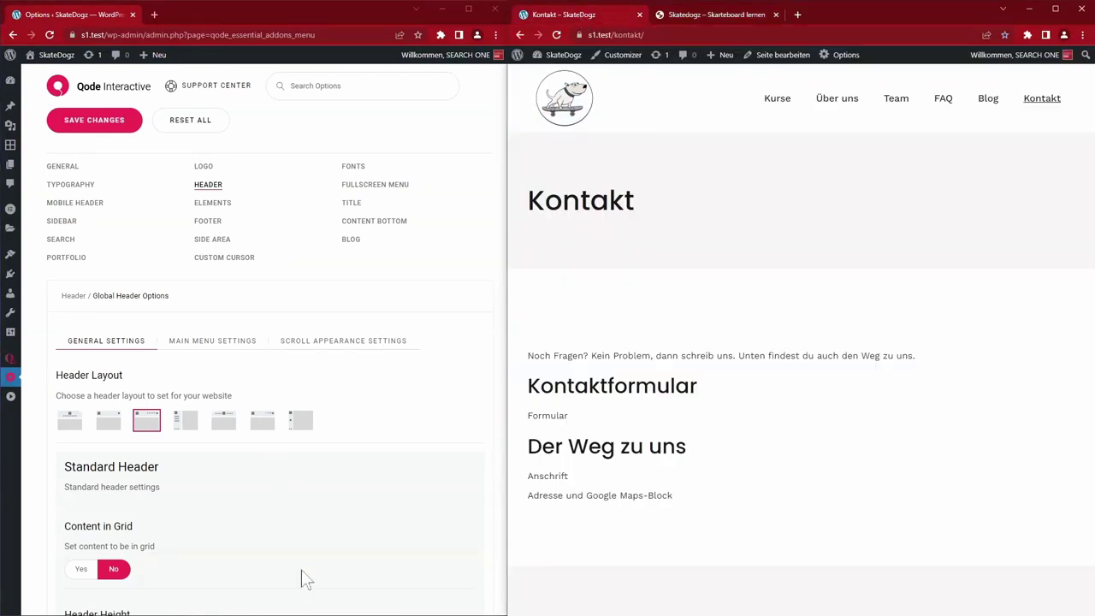
{"action": "scroll", "coordinate": [298, 556], "scroll_direction": "down", "scroll_amount": 3}
{"action": "scroll", "coordinate": [274, 419], "scroll_direction": "down", "scroll_amount": 4}
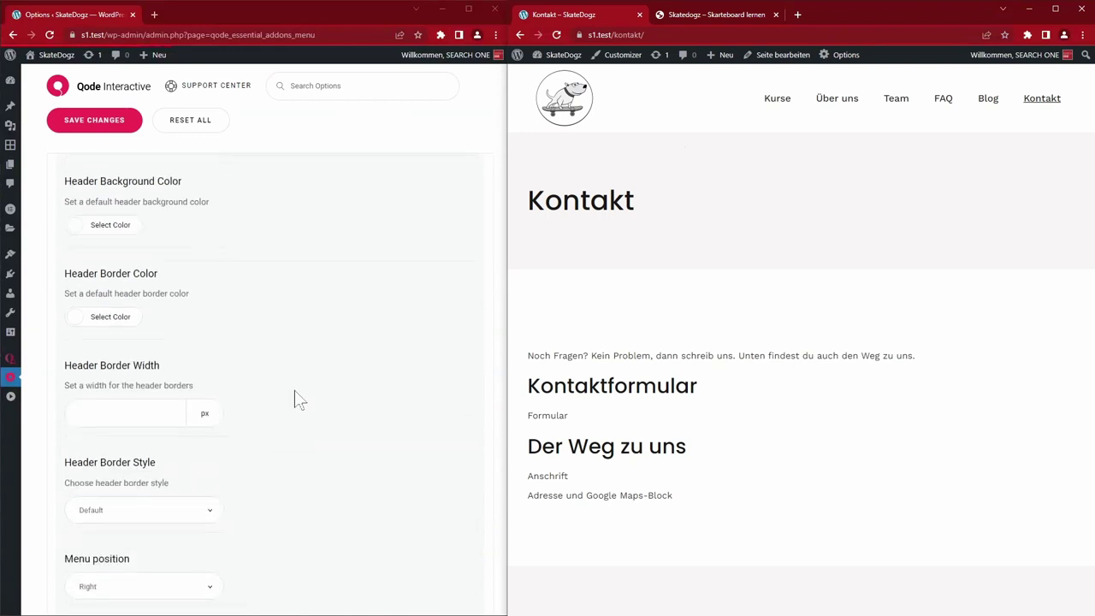
{"action": "left_click", "coordinate": [77, 231]}
{"action": "left_click", "coordinate": [94, 246]}
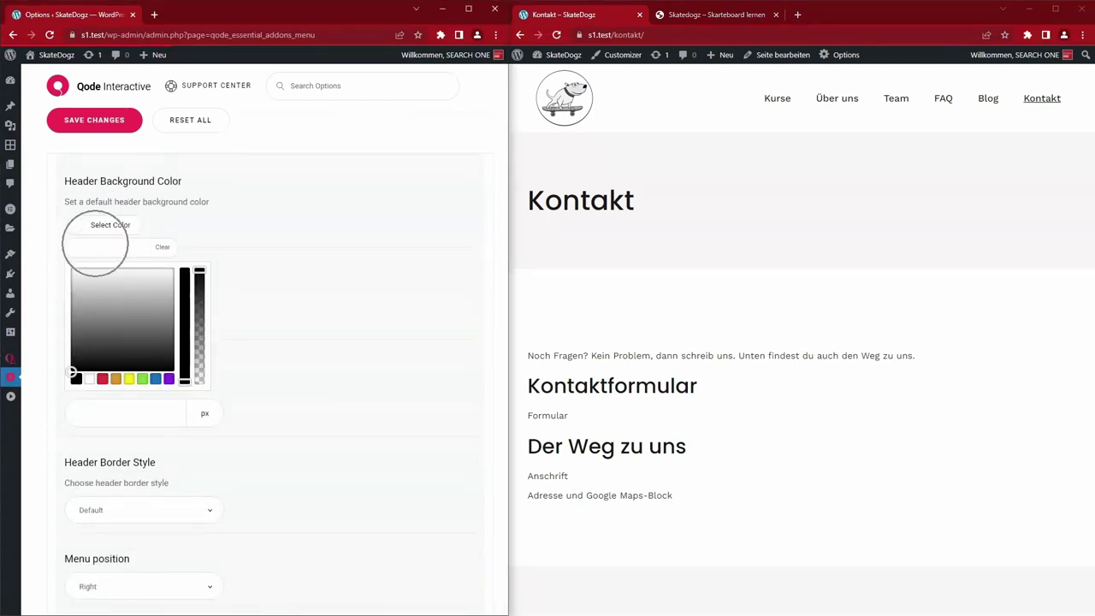
{"action": "type", "text": "#ceeafa"}
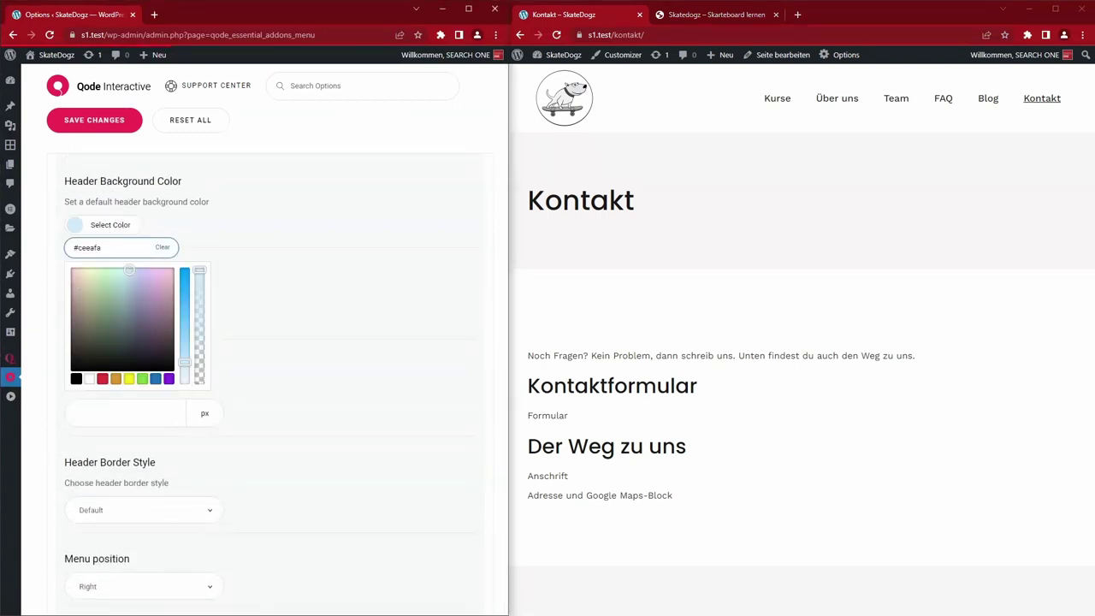
{"action": "left_click", "coordinate": [206, 229]}
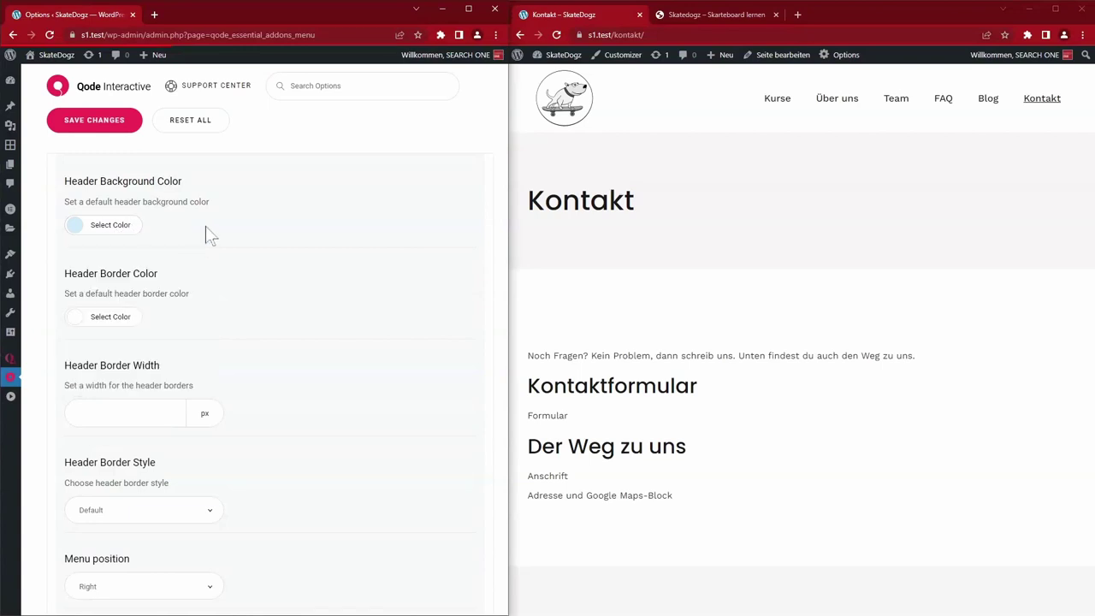
{"action": "key", "text": "ctrl+s"}
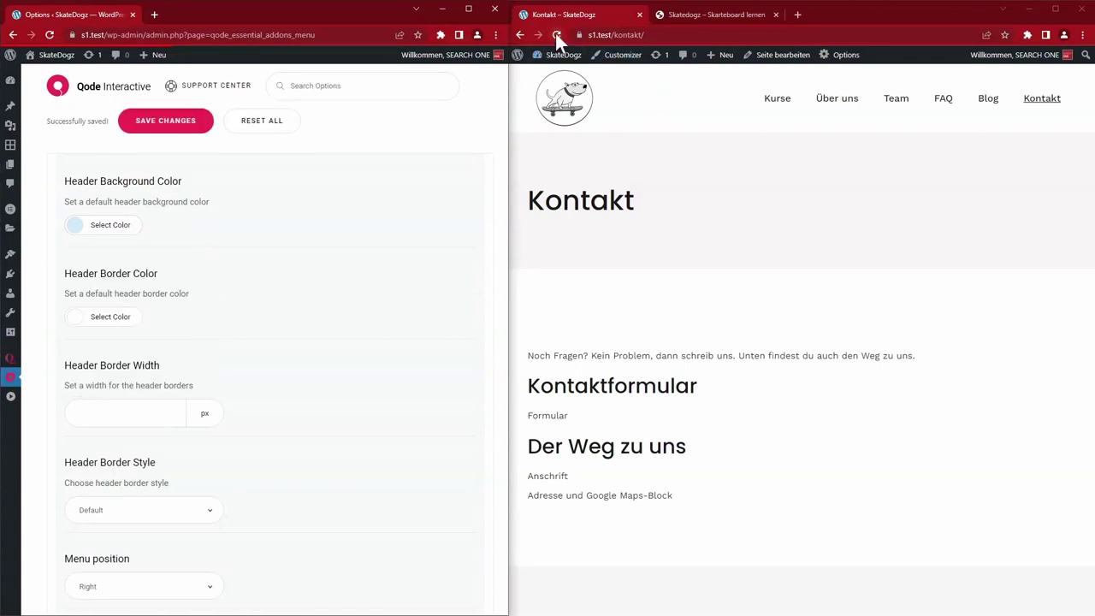
Reload the Kontakt page and compare its header color with the reference Skatedogz homepage
{"action": "left_click", "coordinate": [556, 35]}
{"action": "left_click", "coordinate": [710, 15]}
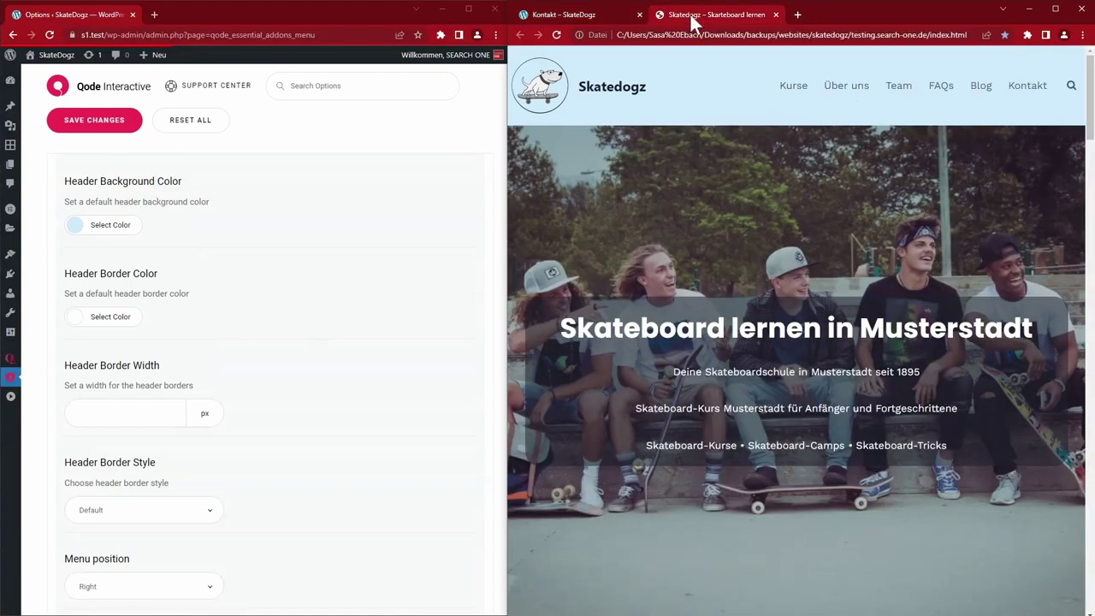
{"action": "left_click", "coordinate": [575, 15]}
Review the remaining general header settings, from header height through borders, top area and skin to the SVG path fields
{"action": "scroll", "coordinate": [347, 269], "scroll_direction": "up", "scroll_amount": 3}
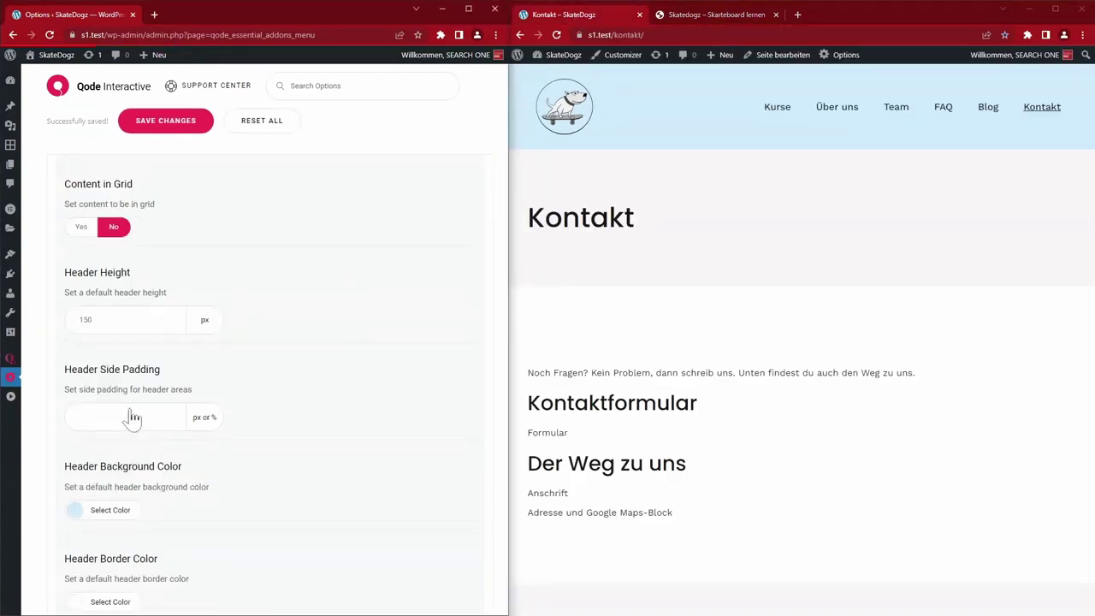
{"action": "left_click", "coordinate": [598, 183]}
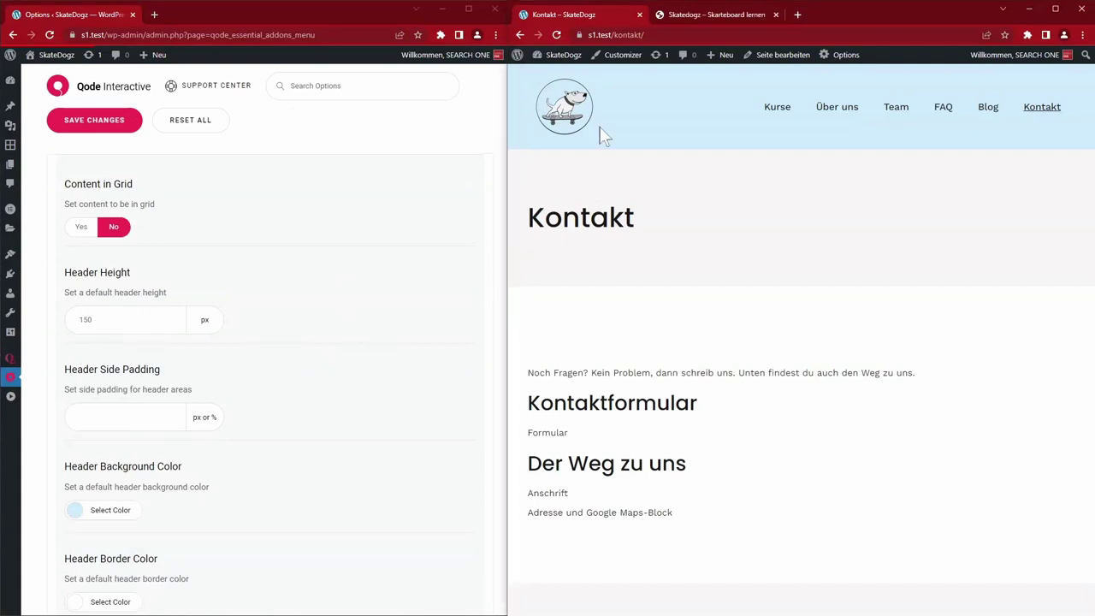
{"action": "left_click", "coordinate": [384, 375]}
{"action": "scroll", "coordinate": [384, 379], "scroll_direction": "down", "scroll_amount": 4}
{"action": "scroll", "coordinate": [384, 381], "scroll_direction": "down", "scroll_amount": 1}
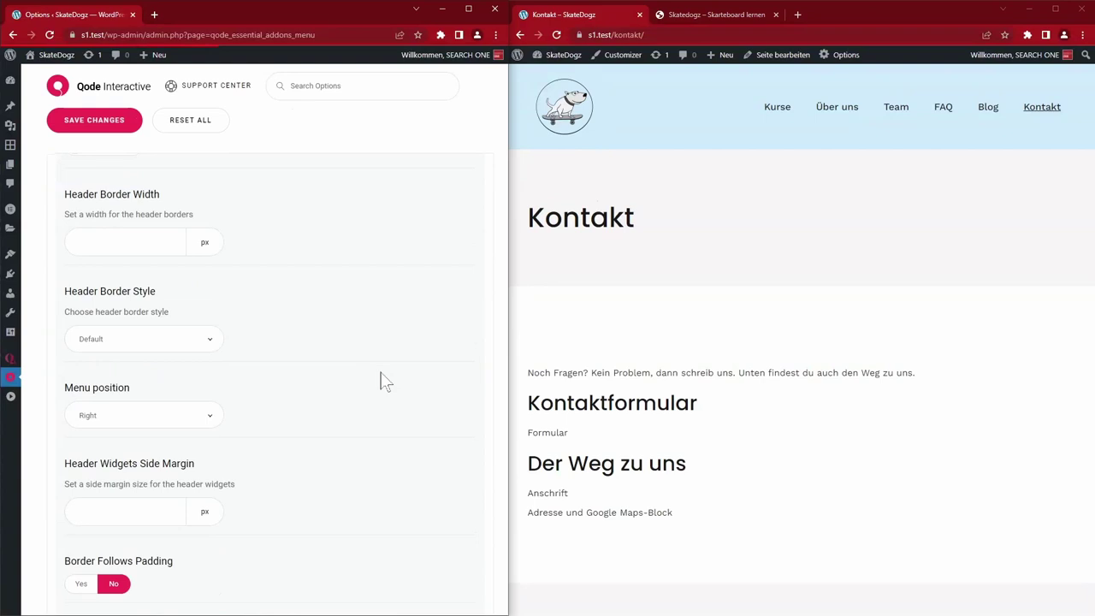
{"action": "scroll", "coordinate": [384, 381], "scroll_direction": "down", "scroll_amount": 1}
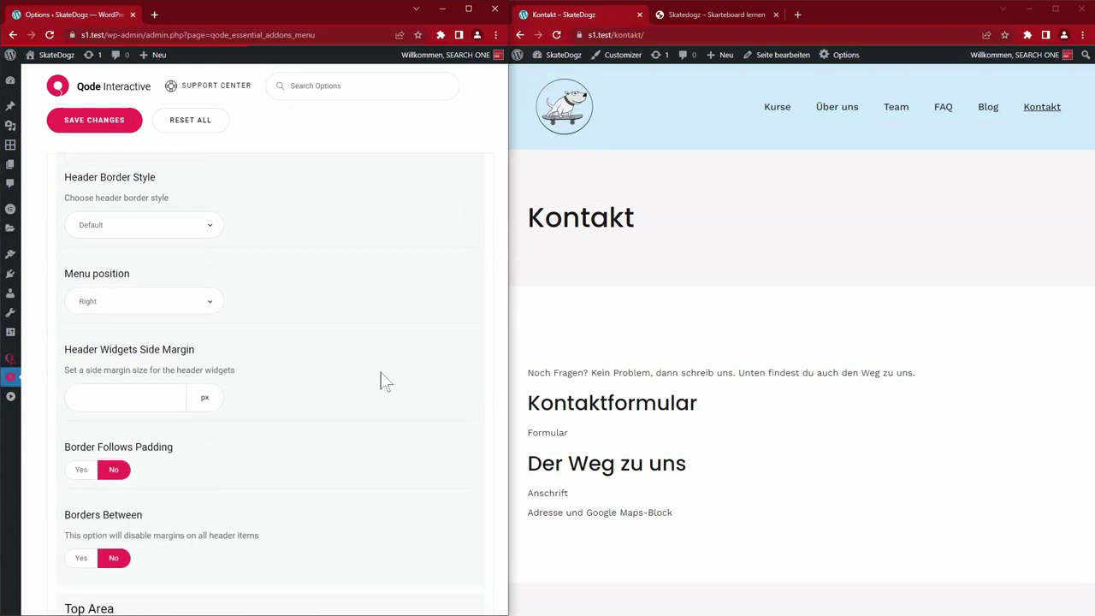
{"action": "scroll", "coordinate": [382, 382], "scroll_direction": "down", "scroll_amount": 4}
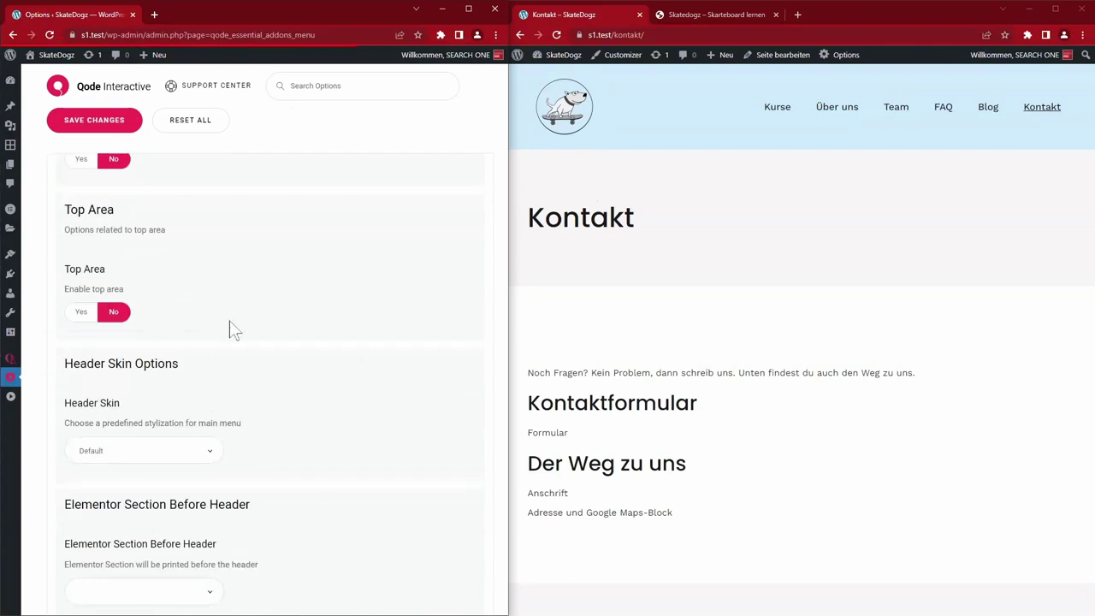
{"action": "scroll", "coordinate": [377, 410], "scroll_direction": "down", "scroll_amount": 3}
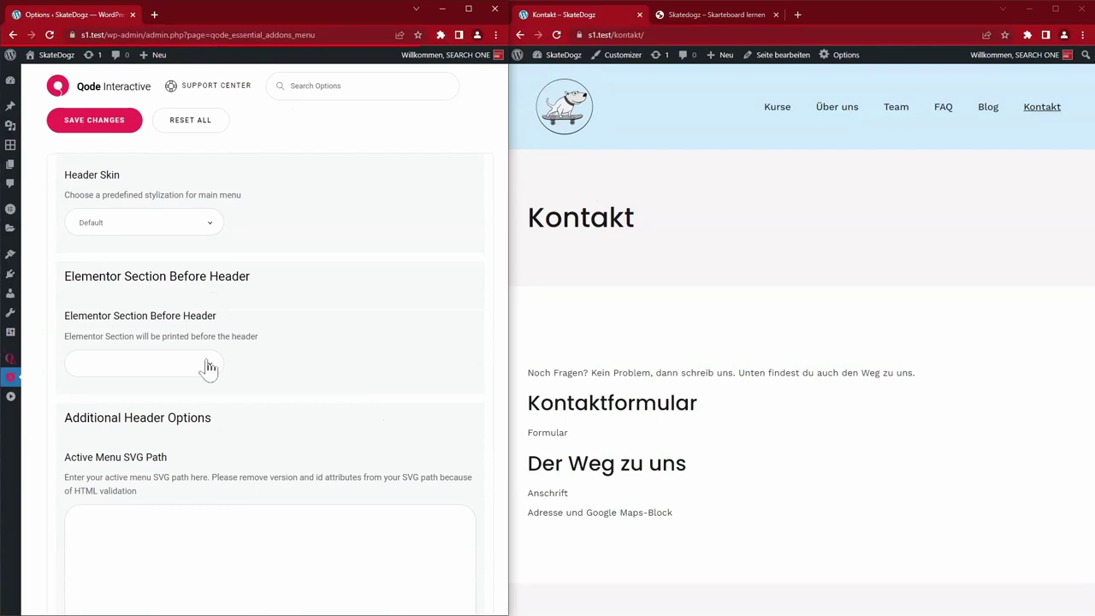
{"action": "scroll", "coordinate": [359, 355], "scroll_direction": "down", "scroll_amount": 4}
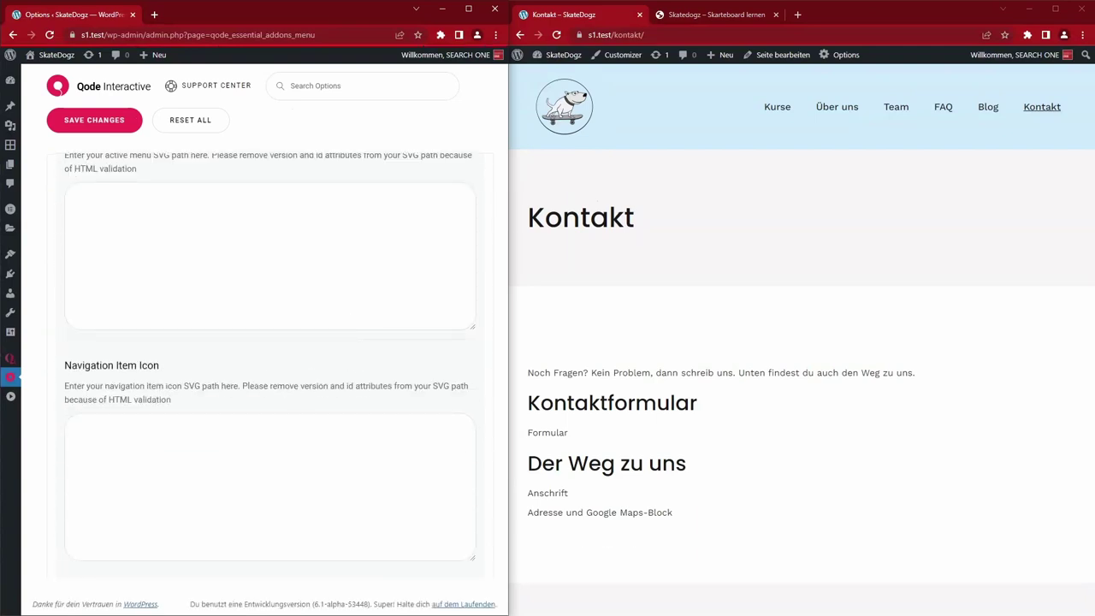
{"action": "scroll", "coordinate": [234, 362], "scroll_direction": "up", "scroll_amount": 15}
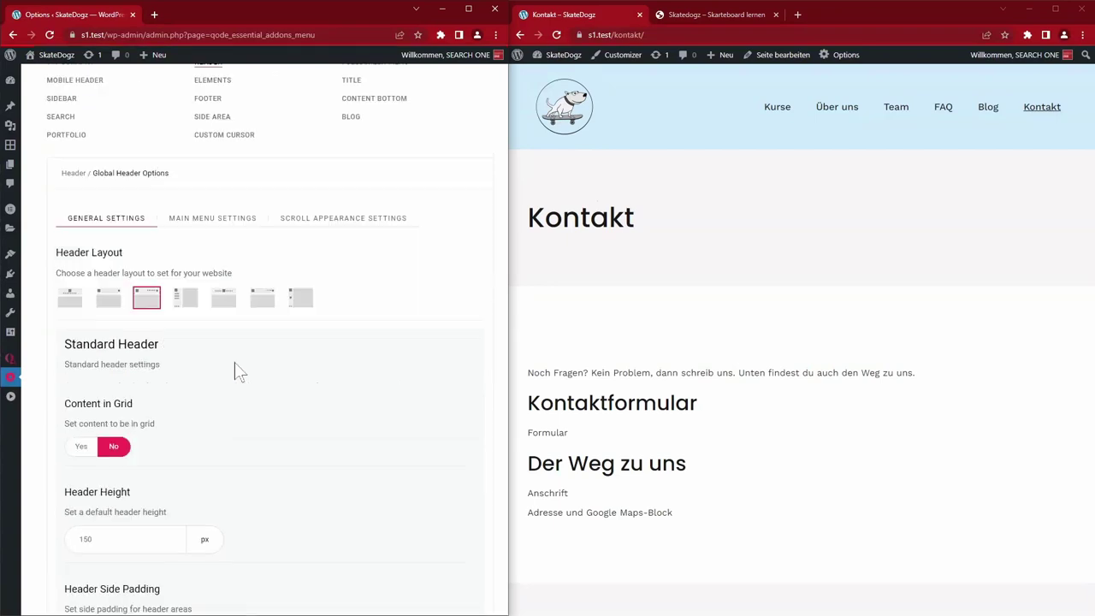
Open the header's scroll appearance settings and check how the Sticky header behaves while scrolling the Kontakt page
{"action": "left_click", "coordinate": [344, 340]}
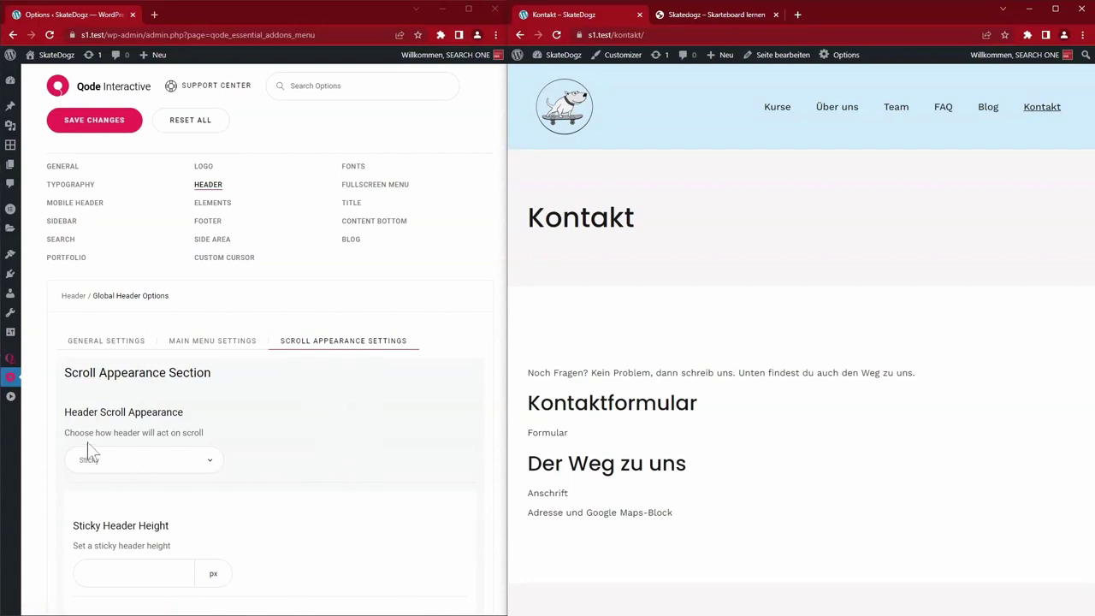
{"action": "left_click", "coordinate": [199, 469]}
{"action": "left_click", "coordinate": [199, 469]}
{"action": "scroll", "coordinate": [697, 282], "scroll_direction": "down", "scroll_amount": 3}
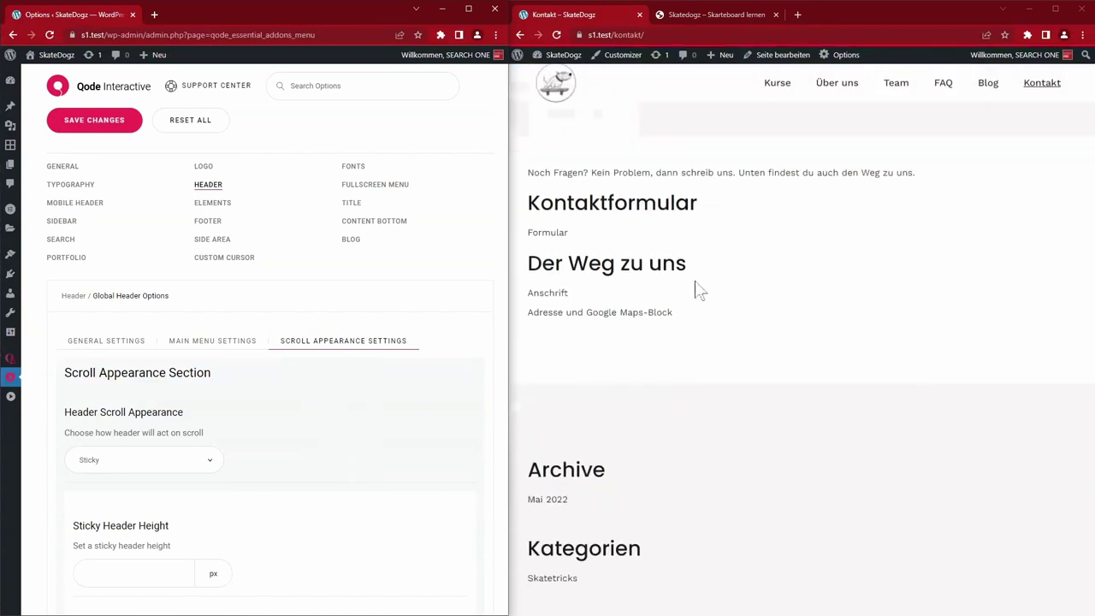
{"action": "scroll", "coordinate": [697, 293], "scroll_direction": "up", "scroll_amount": 3}
Set the header scroll appearance to Fixed, check it by scrolling the Kontakt page, and return to the general header settings
{"action": "left_click", "coordinate": [190, 468]}
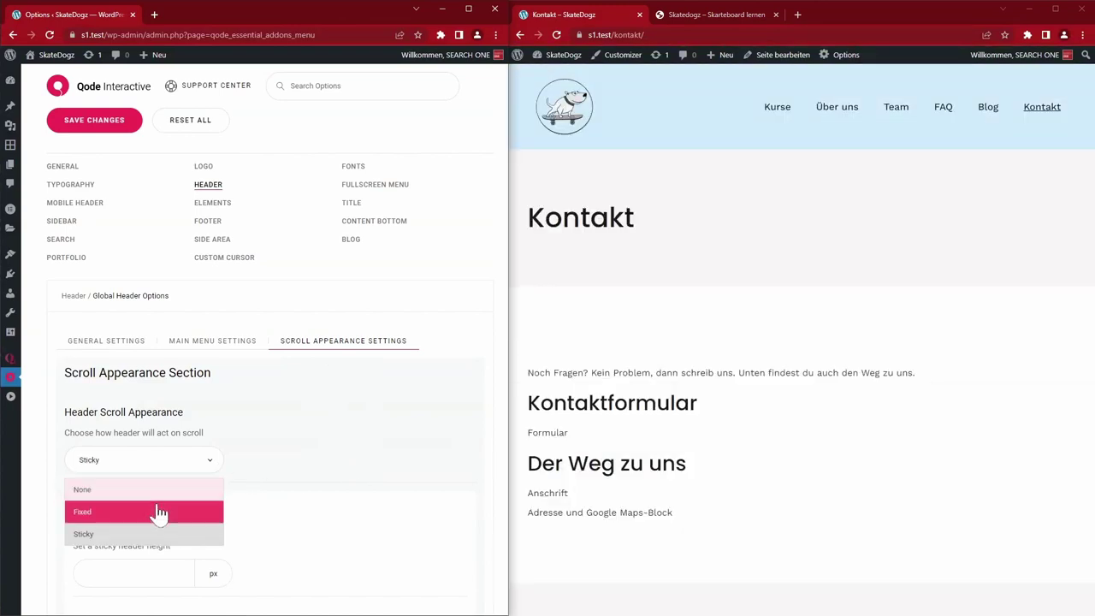
{"action": "left_click", "coordinate": [159, 512]}
{"action": "scroll", "coordinate": [775, 293], "scroll_direction": "down", "scroll_amount": 2}
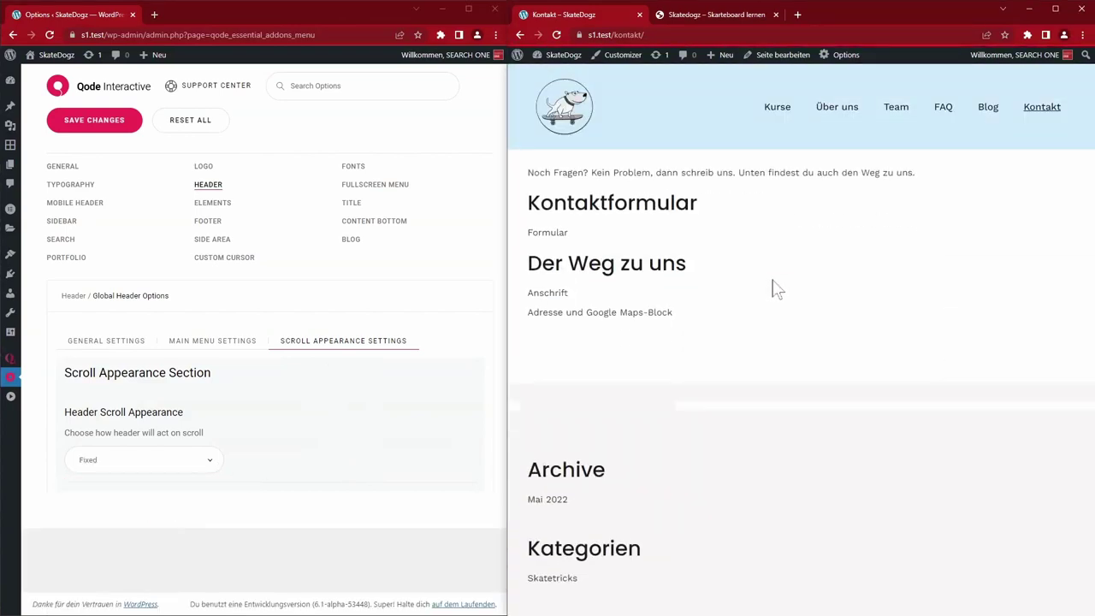
{"action": "scroll", "coordinate": [774, 289], "scroll_direction": "up", "scroll_amount": 2}
{"action": "left_click", "coordinate": [101, 341]}
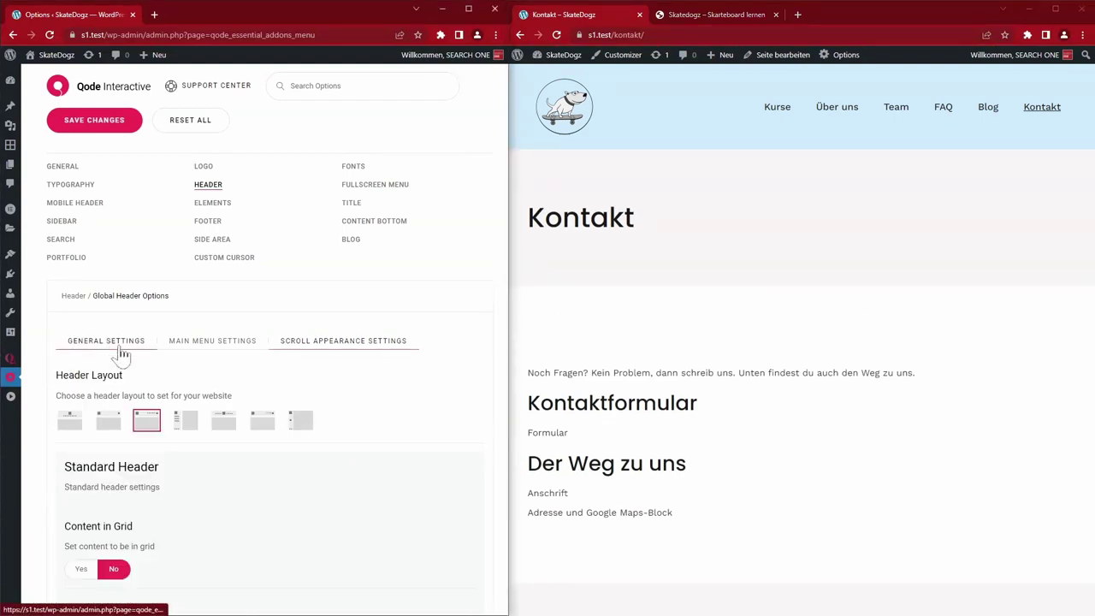
Compare the Kontakt page's title area with the one on the reference Kontakt page
{"action": "left_click", "coordinate": [656, 288]}
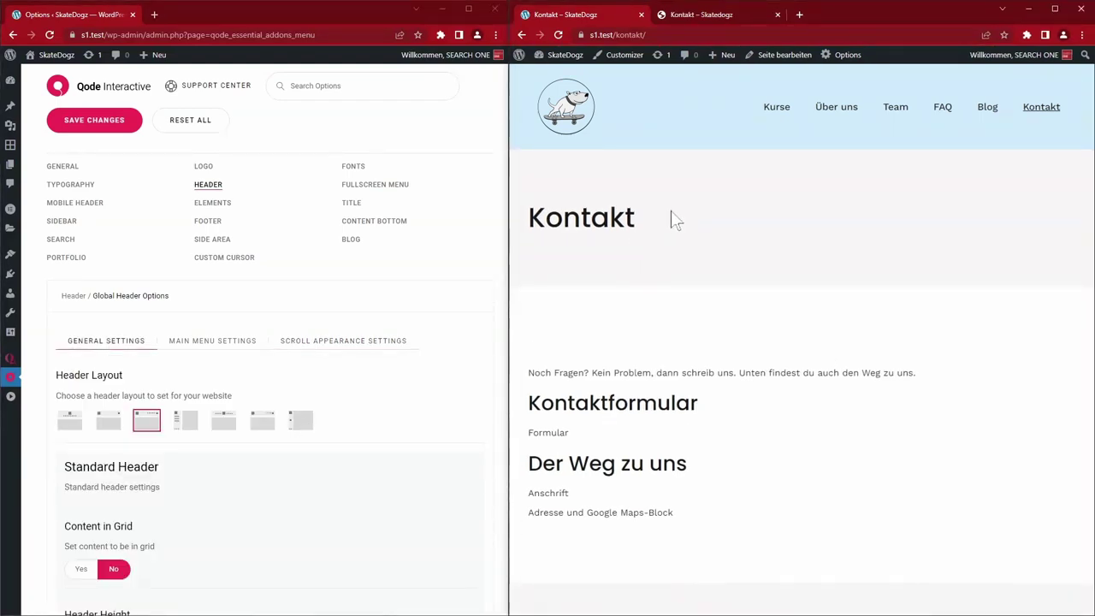
{"action": "left_click", "coordinate": [718, 15]}
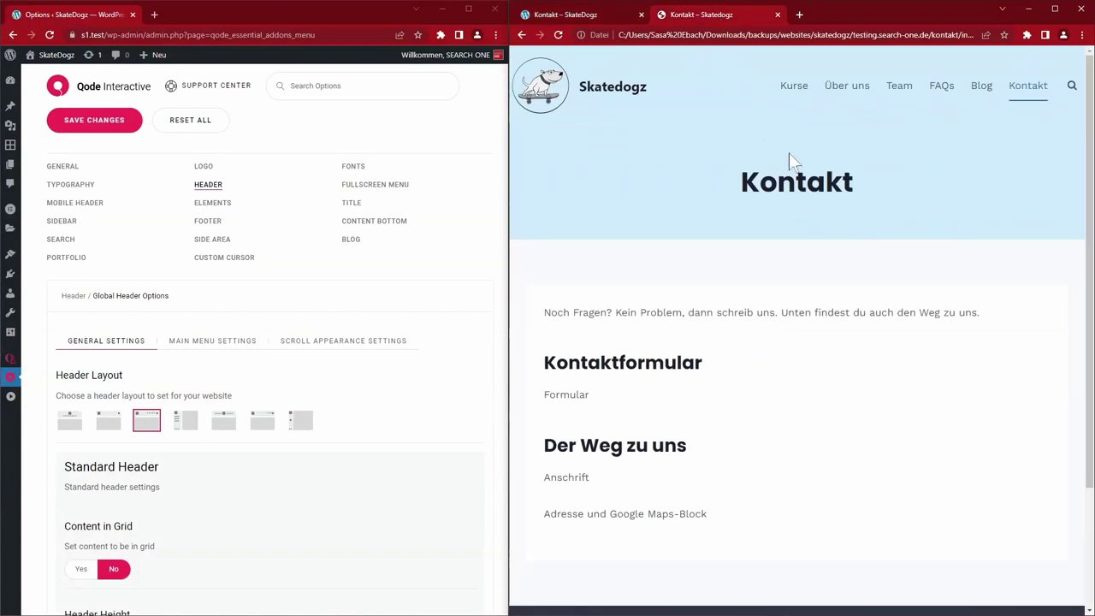
{"action": "double_click", "coordinate": [796, 182]}
{"action": "left_click", "coordinate": [584, 56]}
{"action": "left_click", "coordinate": [591, 15]}
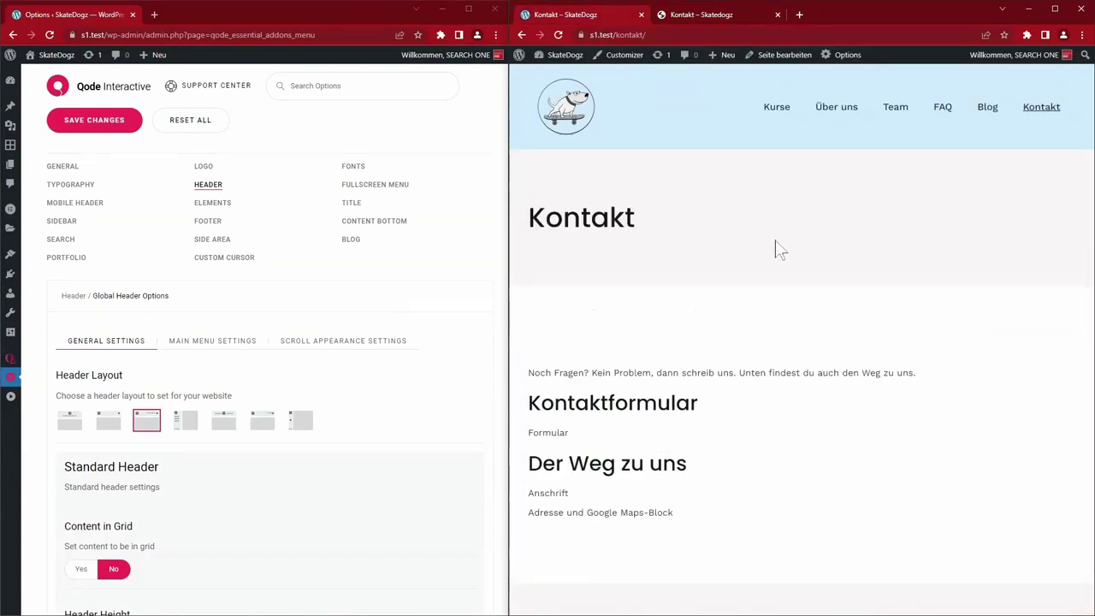
In the Title options, set the title area's background color to #ceeafa, save, and reload the Kontakt page
{"action": "left_click", "coordinate": [351, 205]}
{"action": "scroll", "coordinate": [356, 481], "scroll_direction": "down", "scroll_amount": 10}
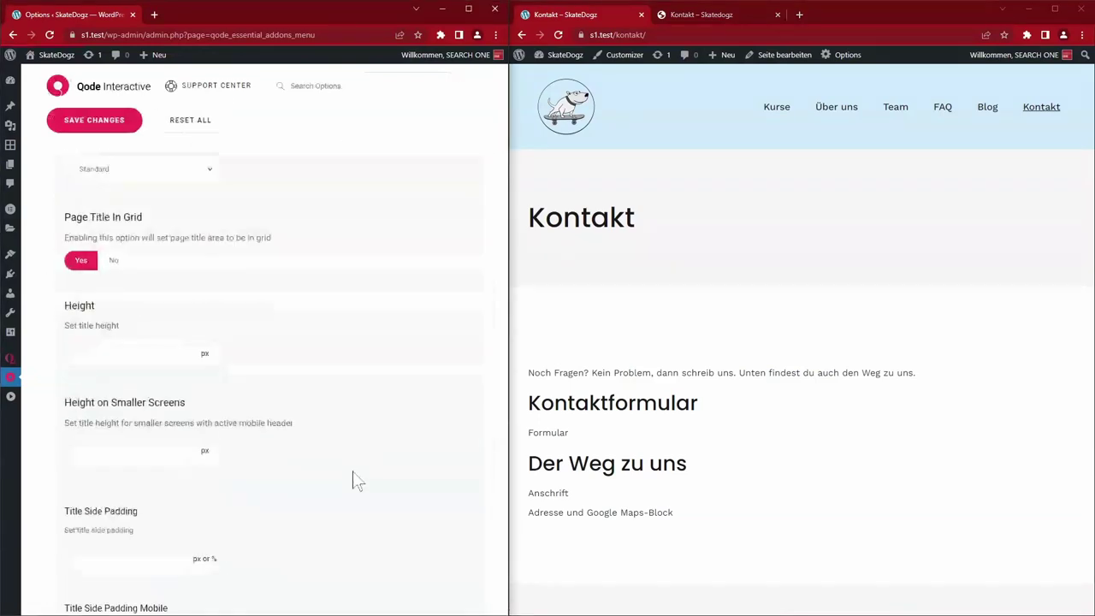
{"action": "left_click", "coordinate": [92, 430]}
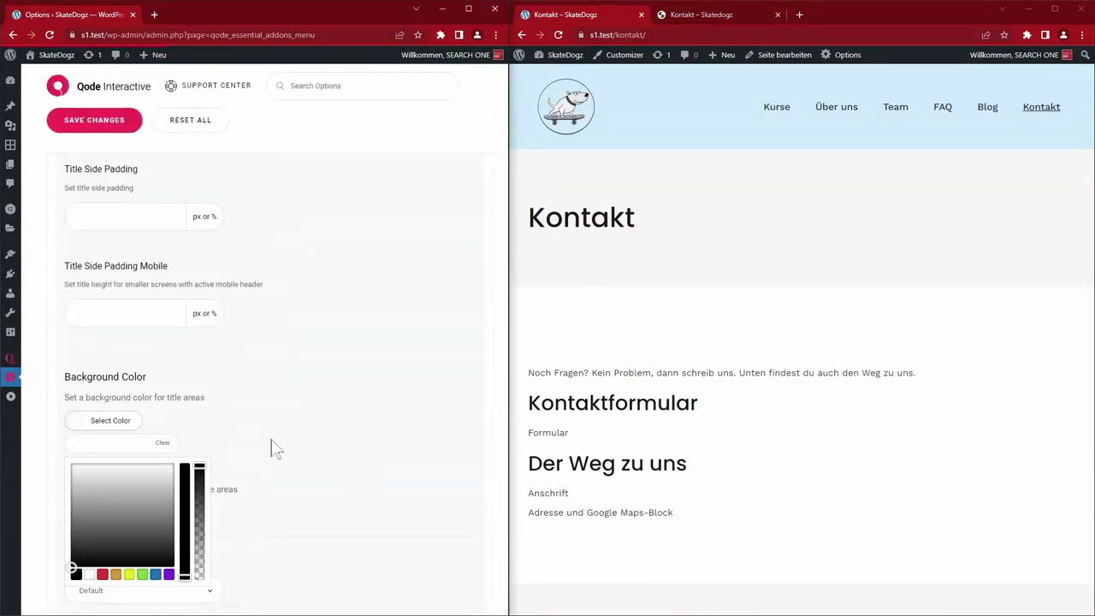
{"action": "type", "text": "#ceeafa"}
{"action": "left_click", "coordinate": [273, 446]}
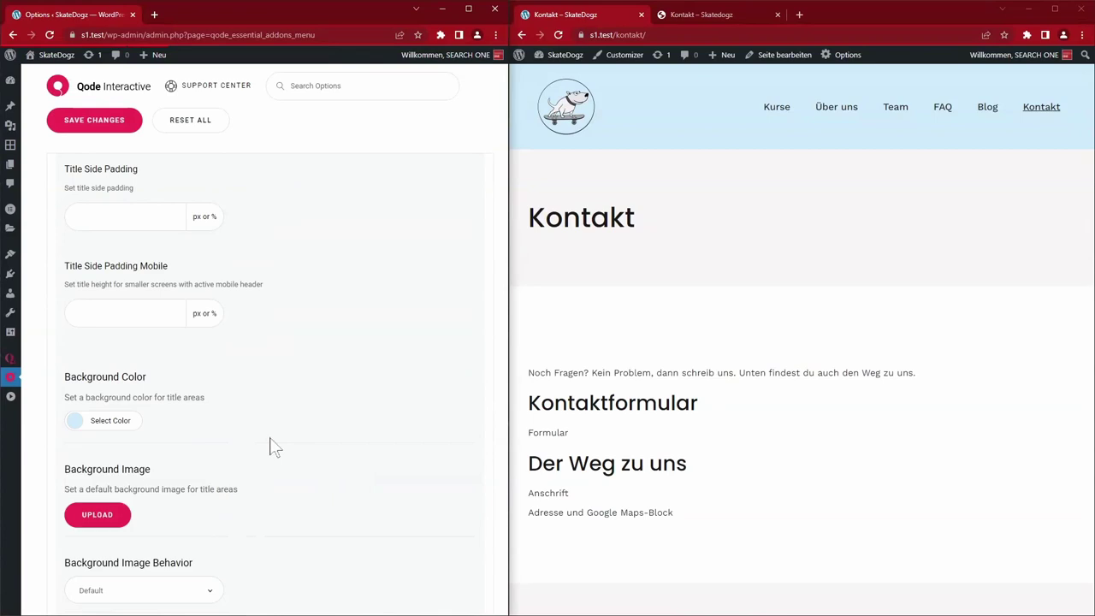
{"action": "left_click", "coordinate": [99, 123]}
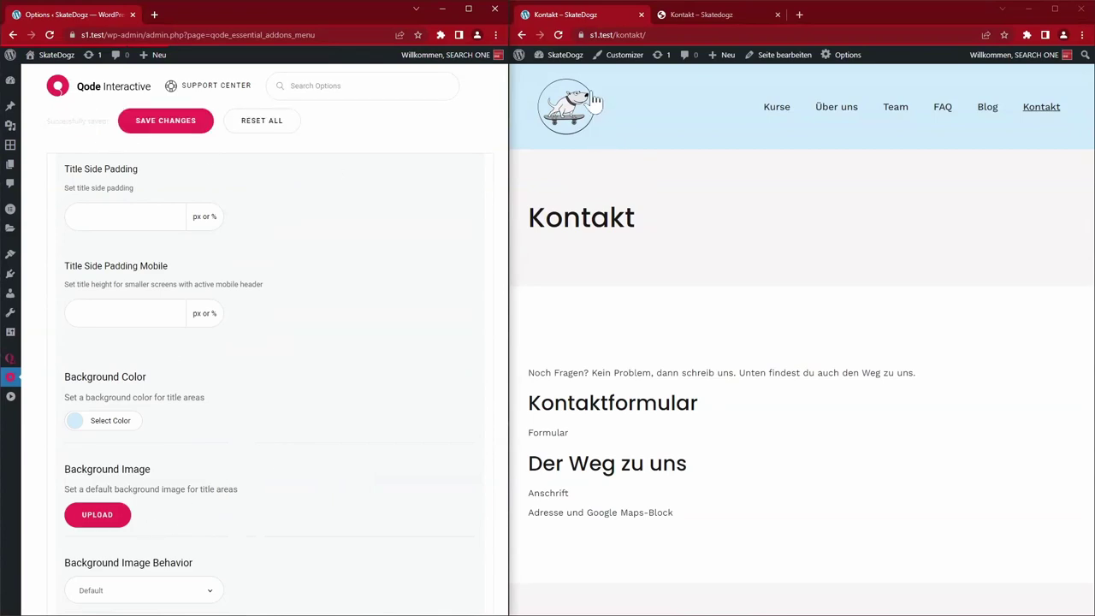
{"action": "left_click", "coordinate": [557, 35]}
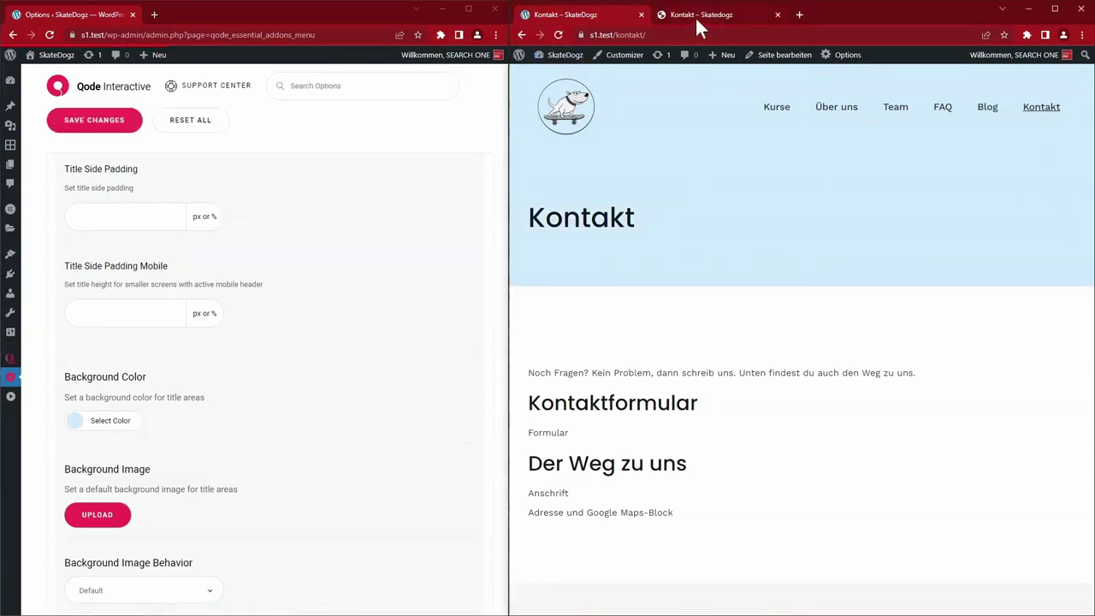
Check the title placement on the reference Kontakt page, set the title's text alignment to Center and save
{"action": "left_click", "coordinate": [695, 15]}
{"action": "left_click", "coordinate": [617, 13]}
{"action": "scroll", "coordinate": [306, 487], "scroll_direction": "down", "scroll_amount": 4}
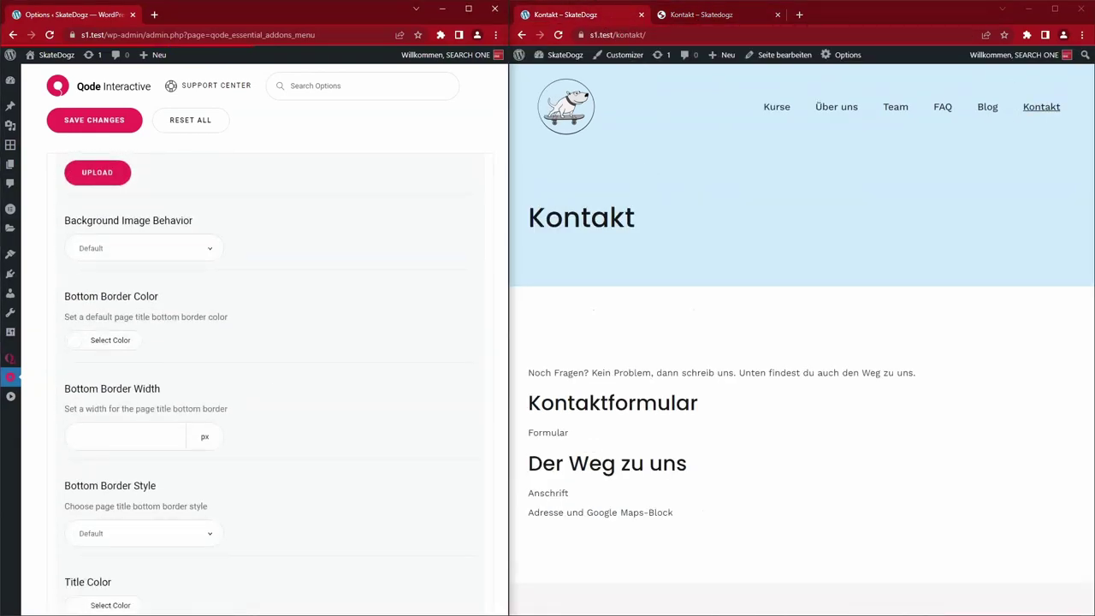
{"action": "scroll", "coordinate": [140, 384], "scroll_direction": "down", "scroll_amount": 5}
{"action": "left_click", "coordinate": [156, 359]}
{"action": "left_click", "coordinate": [137, 424]}
{"action": "key", "text": "ctrl+s"}
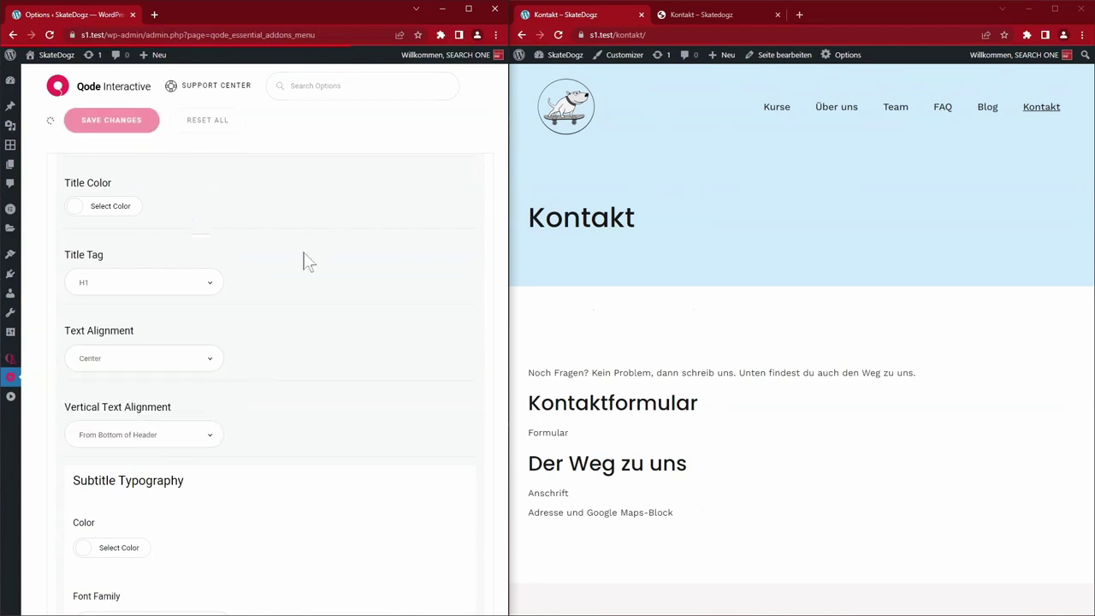
Reload the Kontakt page and compare its title alignment with the reference Kontakt page
{"action": "left_click", "coordinate": [693, 454]}
{"action": "key", "text": "F5"}
{"action": "left_click", "coordinate": [693, 15]}
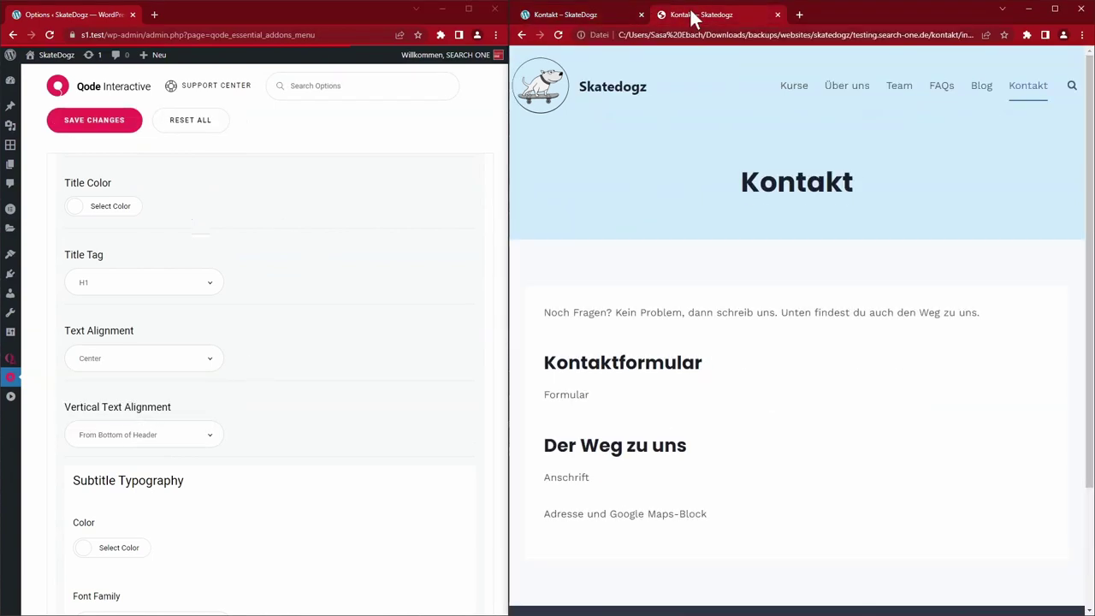
{"action": "left_click", "coordinate": [600, 16]}
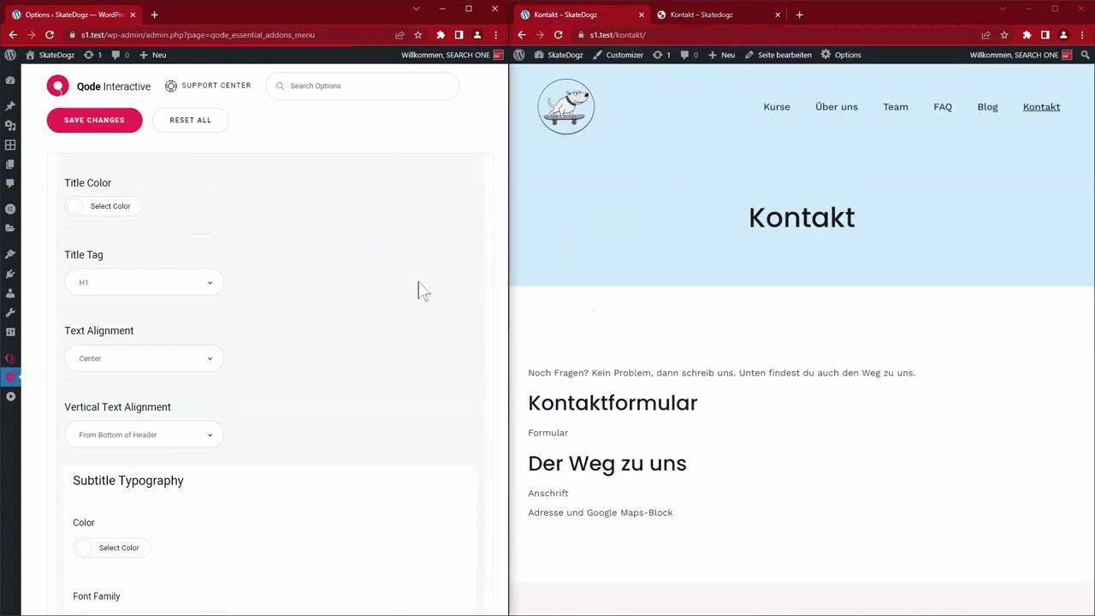
In the global Typography options, choose a bolder font weight for the H1 headings
{"action": "scroll", "coordinate": [422, 292], "scroll_direction": "up", "scroll_amount": 10}
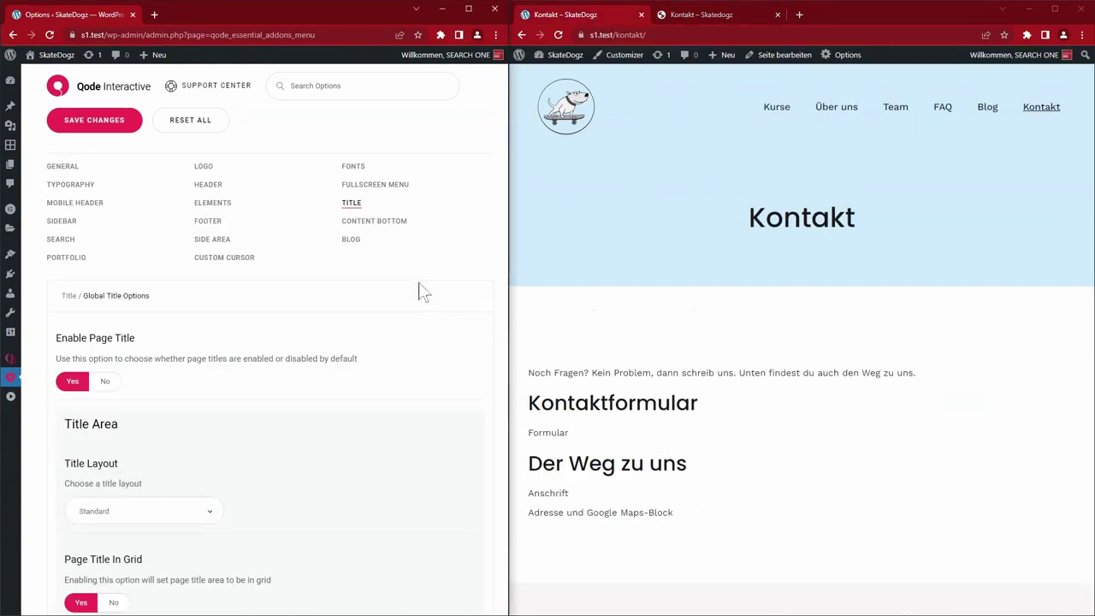
{"action": "left_click", "coordinate": [72, 185]}
{"action": "scroll", "coordinate": [303, 463], "scroll_direction": "down", "scroll_amount": 2}
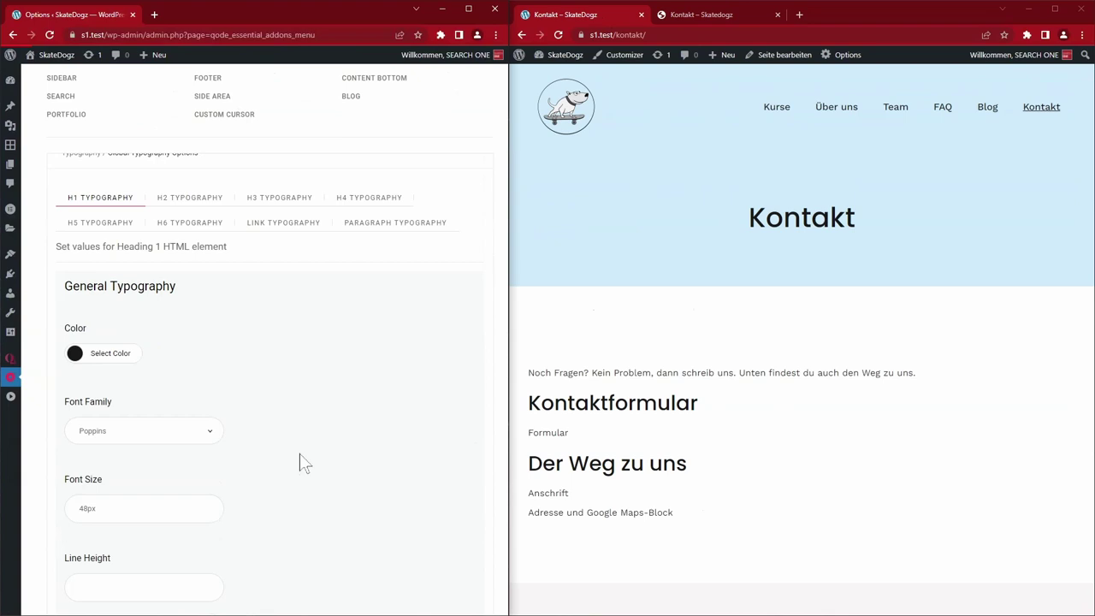
{"action": "scroll", "coordinate": [304, 463], "scroll_direction": "down", "scroll_amount": 2}
{"action": "scroll", "coordinate": [299, 458], "scroll_direction": "down", "scroll_amount": 3}
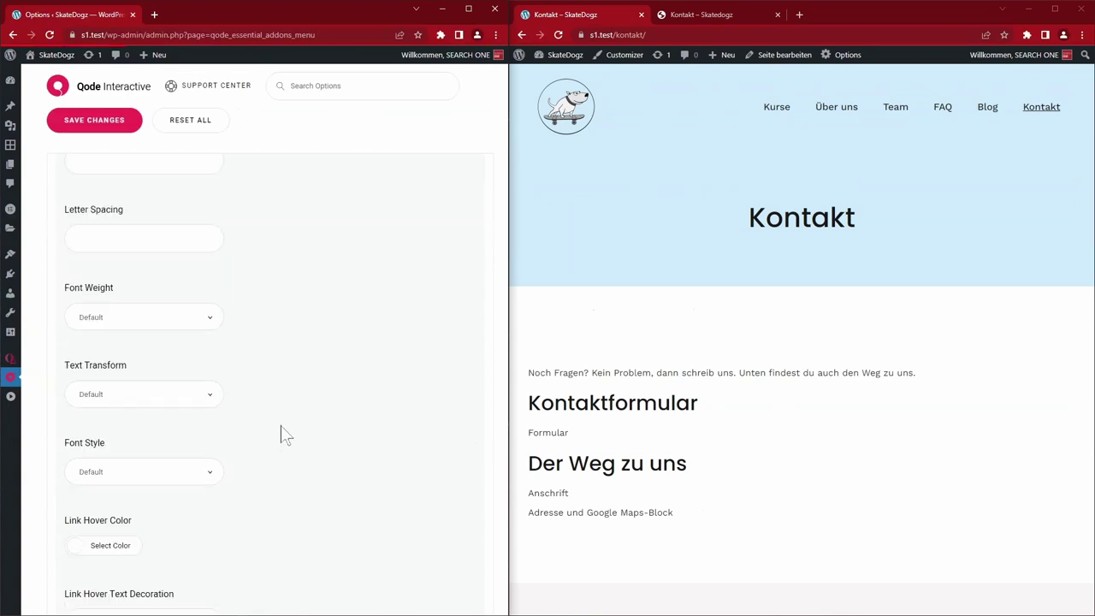
{"action": "left_click", "coordinate": [206, 333]}
{"action": "left_click", "coordinate": [152, 376]}
Compare the Kontakt page's title weight and title area height with the reference Kontakt page
{"action": "left_click", "coordinate": [694, 103]}
{"action": "left_click", "coordinate": [680, 15]}
{"action": "left_click", "coordinate": [603, 13]}
{"action": "left_click", "coordinate": [374, 371]}
{"action": "scroll", "coordinate": [374, 371], "scroll_direction": "up", "scroll_amount": 7}
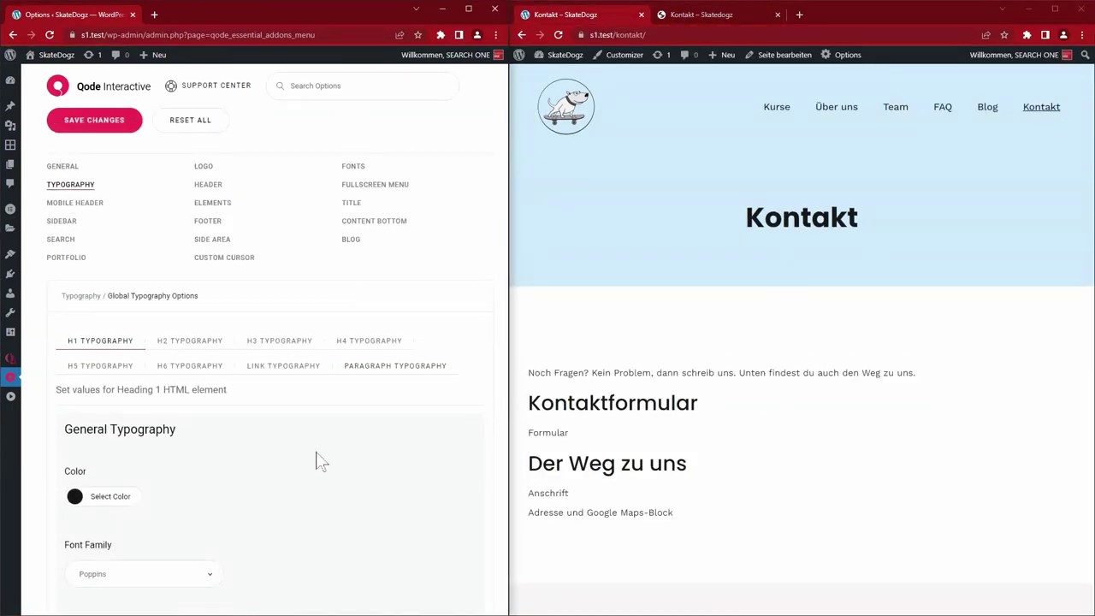
{"action": "left_click", "coordinate": [706, 12]}
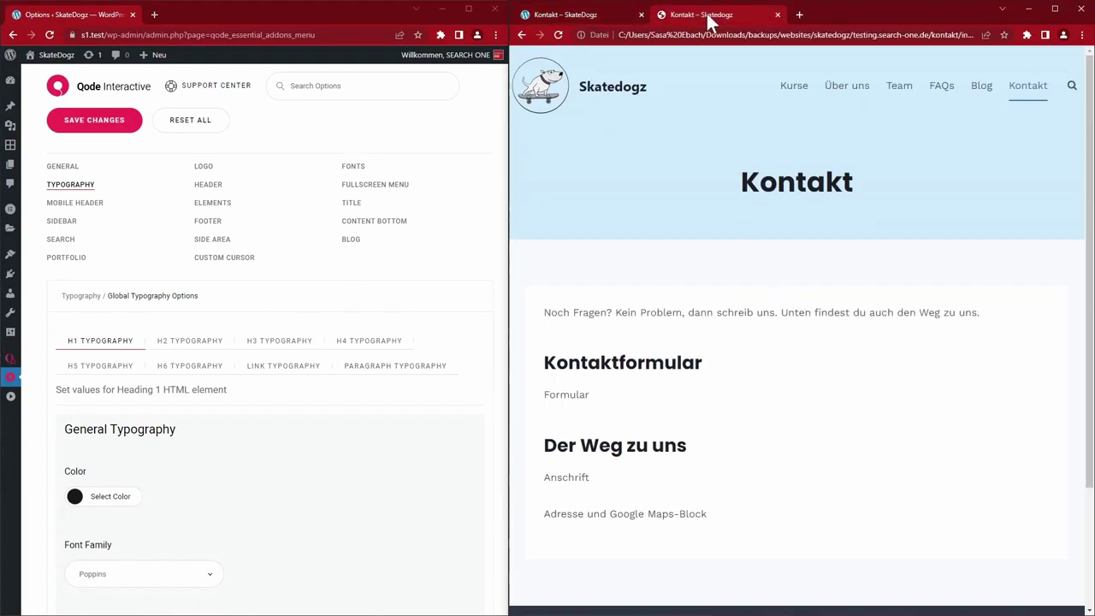
{"action": "left_click", "coordinate": [615, 13]}
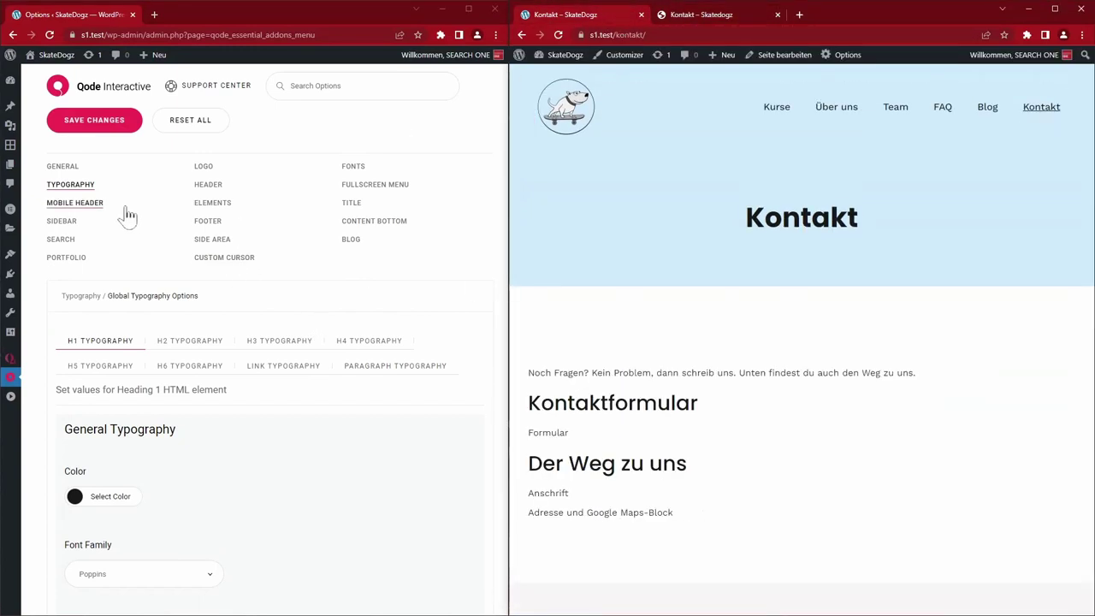
Return to the global Title options and reduce the height of the page title area
{"action": "left_click", "coordinate": [208, 184]}
{"action": "left_click", "coordinate": [351, 202]}
{"action": "scroll", "coordinate": [119, 513], "scroll_direction": "down", "scroll_amount": 3}
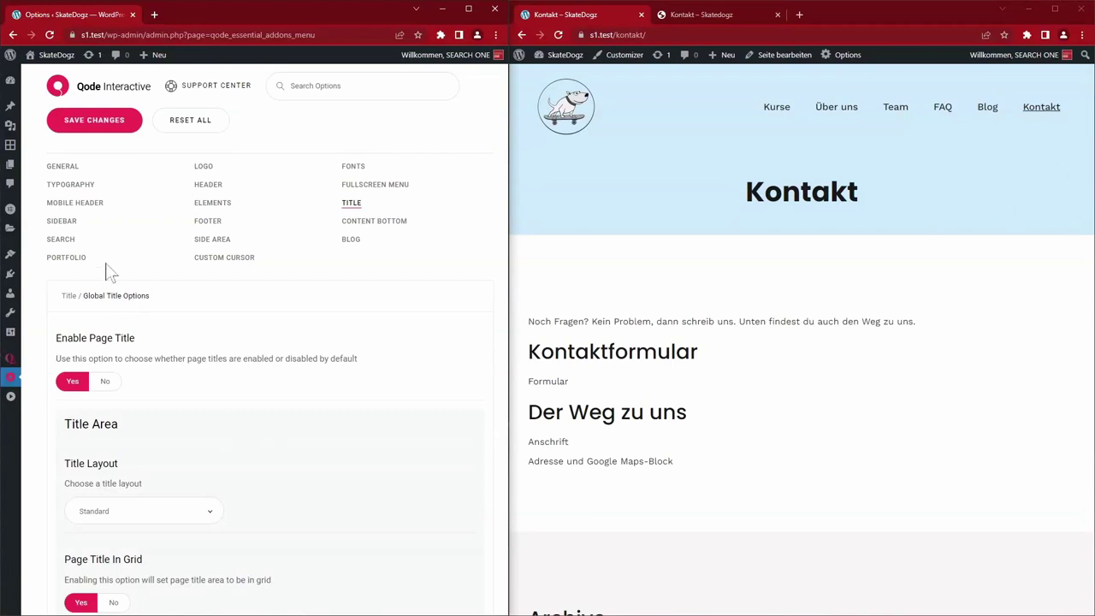
Review the global Search options, and add a Qode Search Opener widget to Header - Widget Area, saving the widgets
{"action": "left_click", "coordinate": [68, 243]}
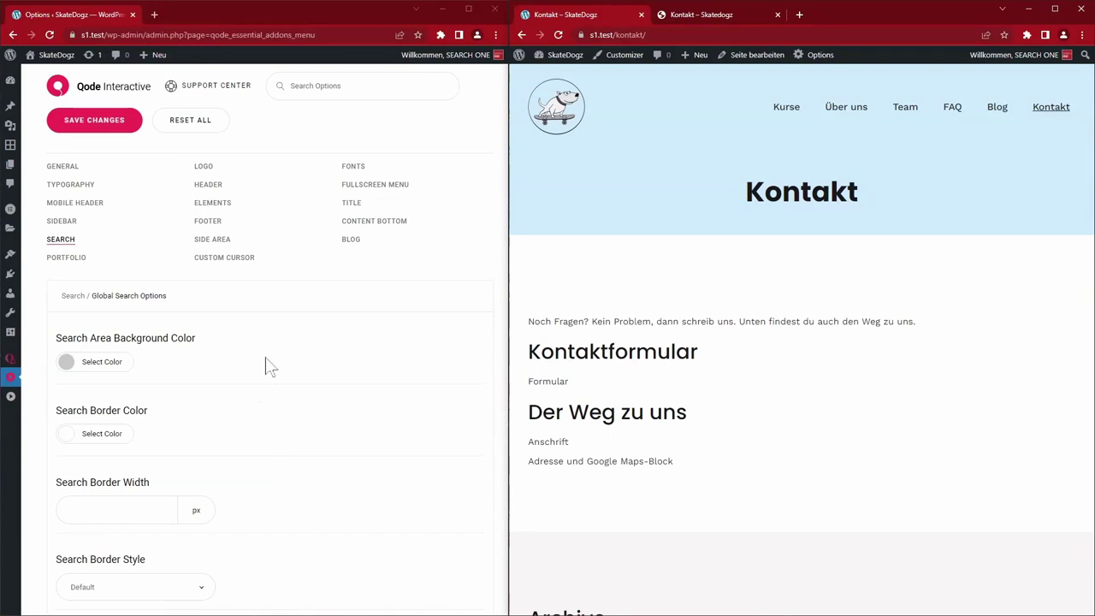
{"action": "mouse_move", "coordinate": [11, 254]}
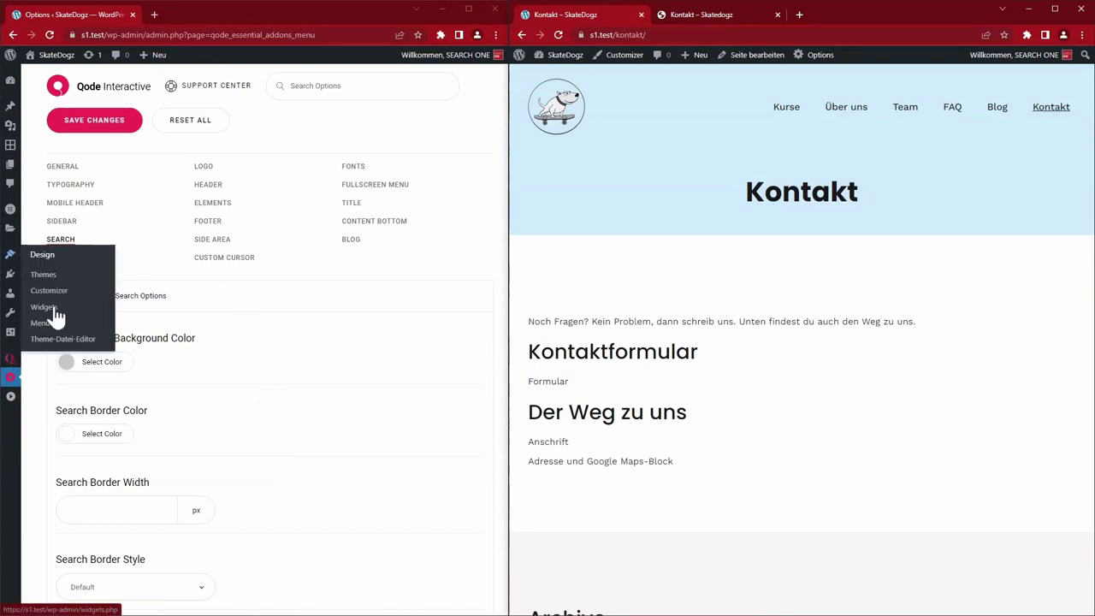
{"action": "left_click", "coordinate": [48, 307]}
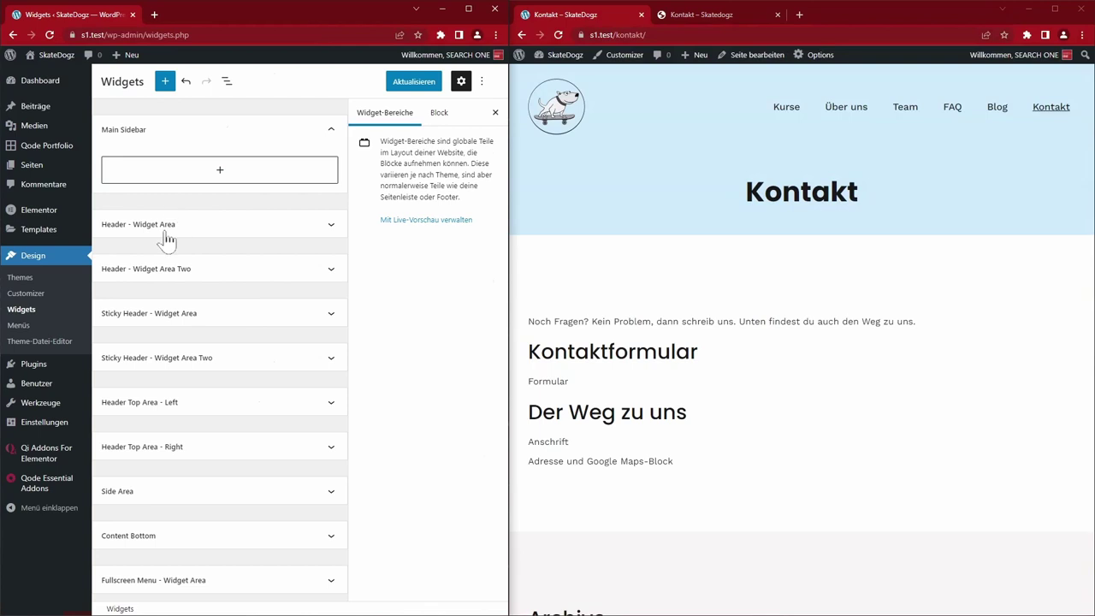
{"action": "left_click", "coordinate": [215, 227]}
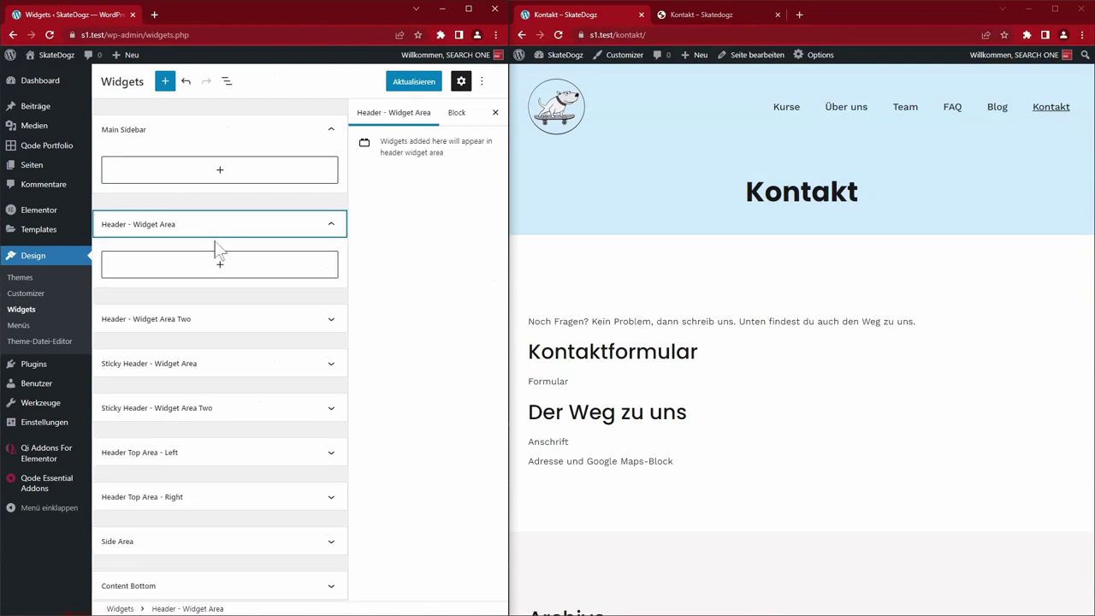
{"action": "left_click", "coordinate": [220, 266]}
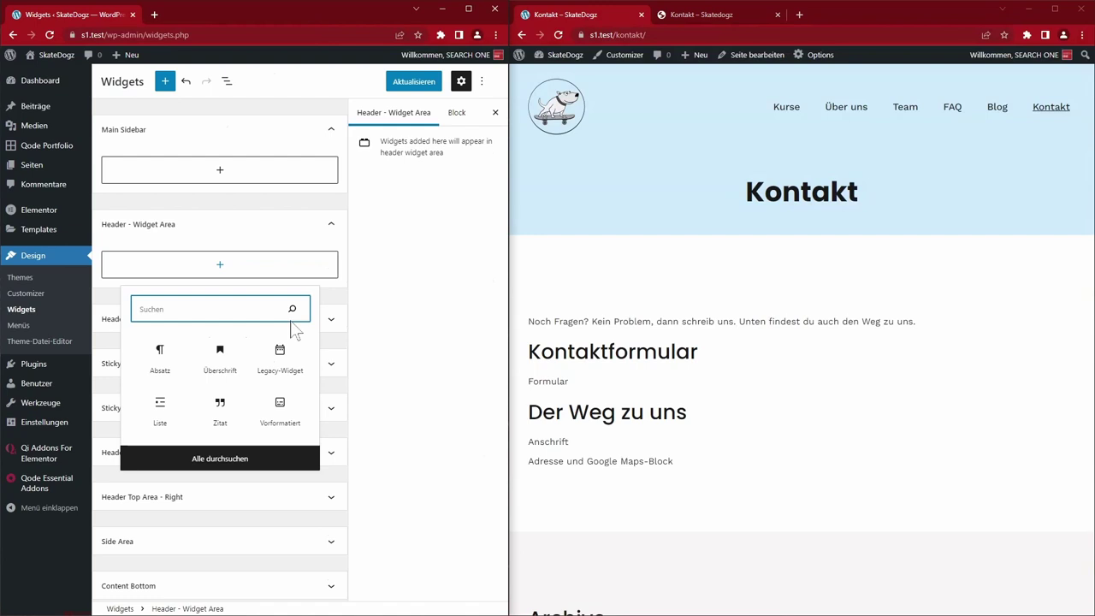
{"action": "type", "text": "sear"}
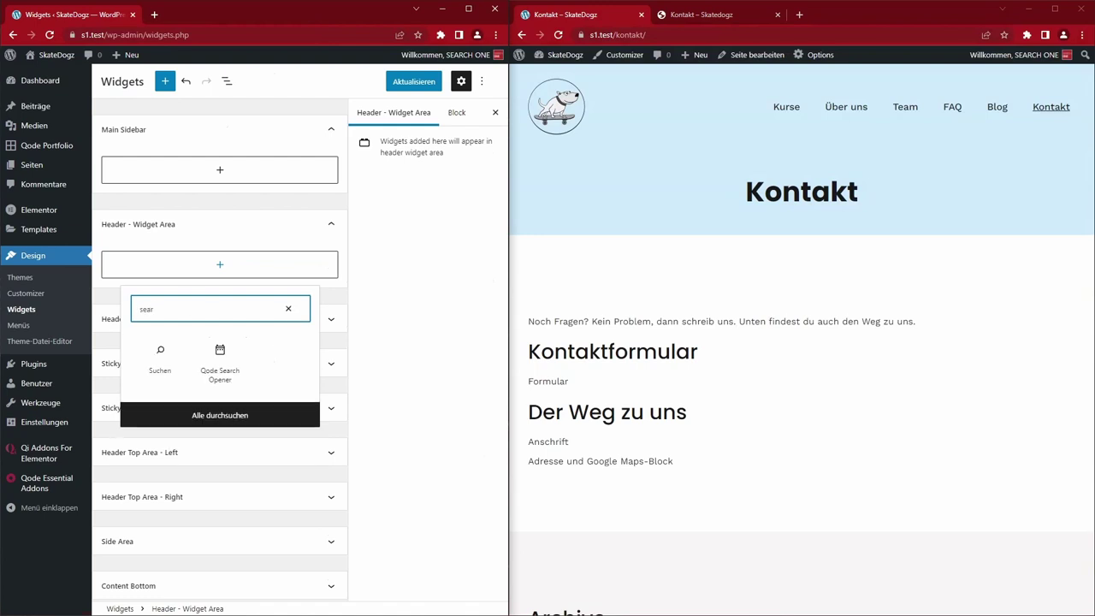
{"action": "left_click", "coordinate": [220, 360]}
{"action": "left_click", "coordinate": [414, 81]}
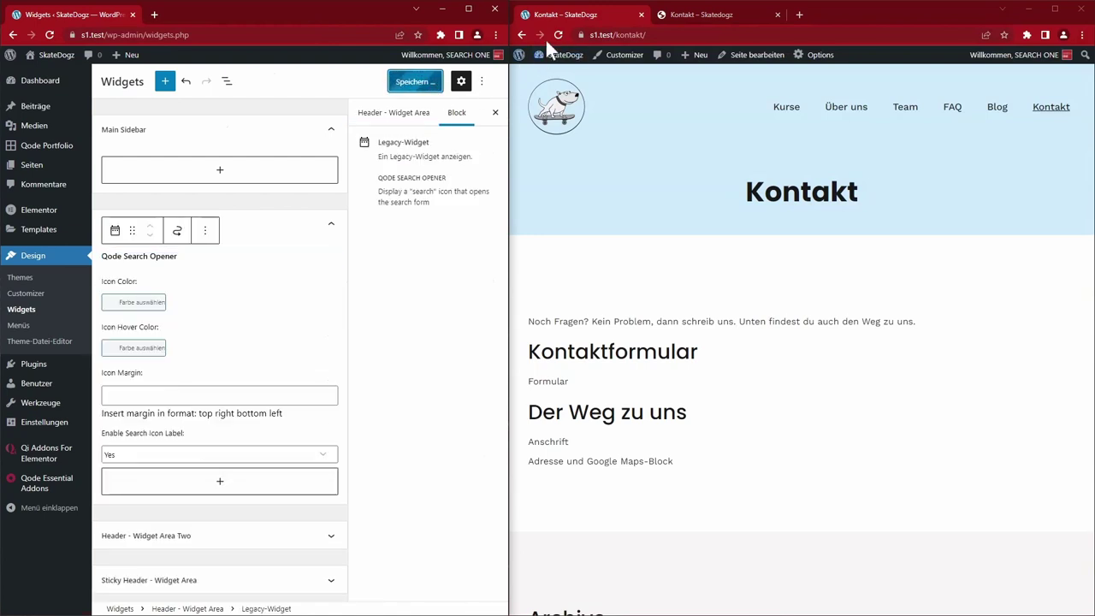
Reload the Kontakt page and test opening and closing the header search form
{"action": "left_click", "coordinate": [557, 34]}
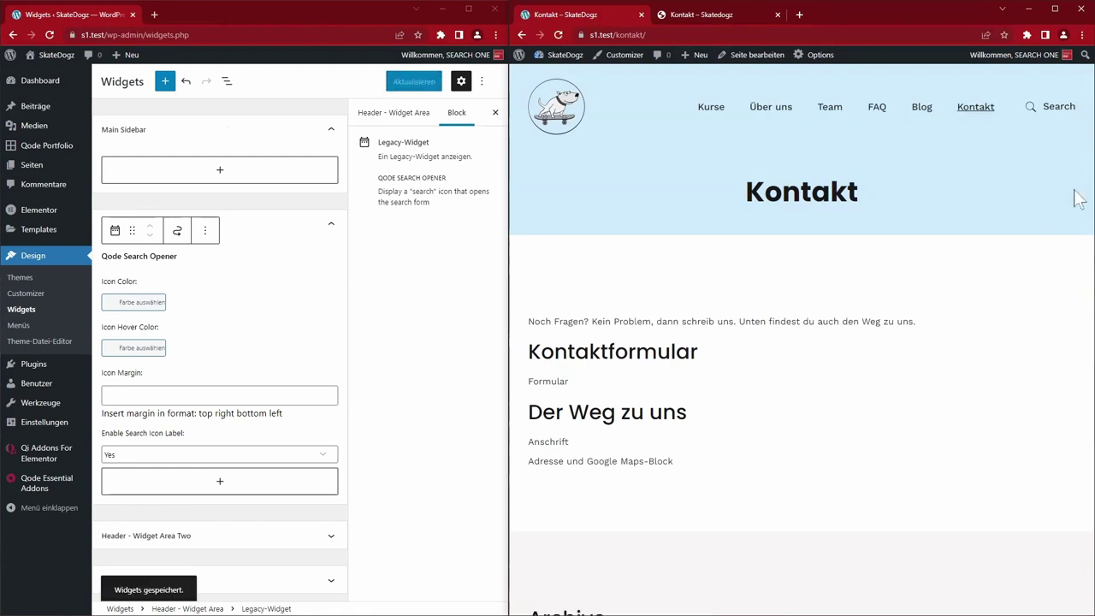
{"action": "left_click", "coordinate": [1051, 108]}
{"action": "left_click", "coordinate": [1067, 107]}
Set Enable Search Icon Label to No for the Qode Search Opener, save, and test the search icon on the reloaded Kontakt page
{"action": "left_click", "coordinate": [320, 456]}
{"action": "left_click", "coordinate": [156, 480]}
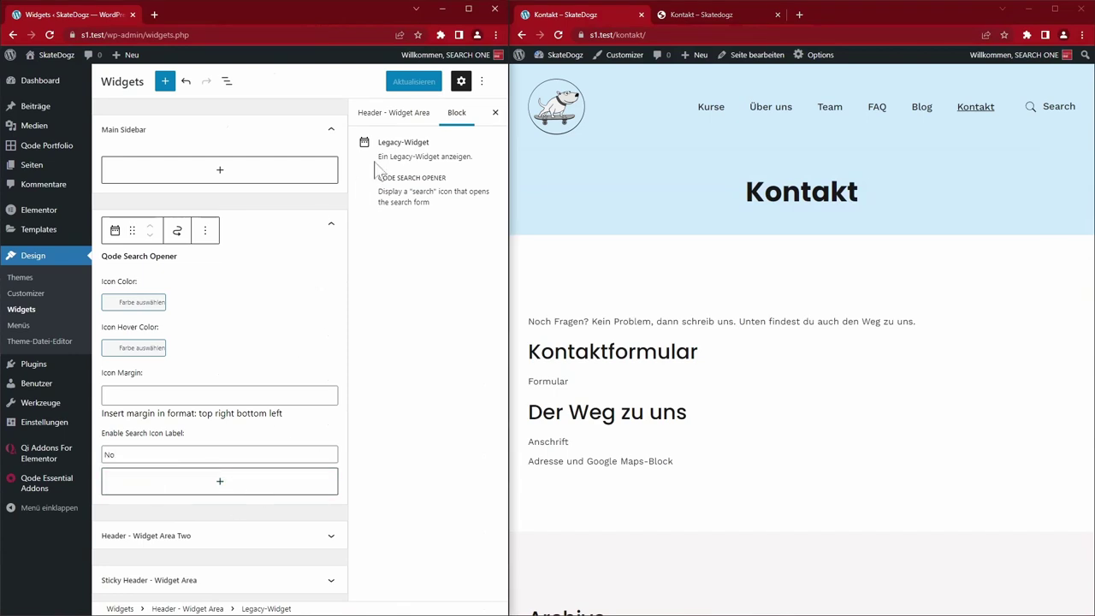
{"action": "left_click", "coordinate": [414, 81]}
{"action": "left_click", "coordinate": [1014, 227]}
{"action": "key", "text": "F5"}
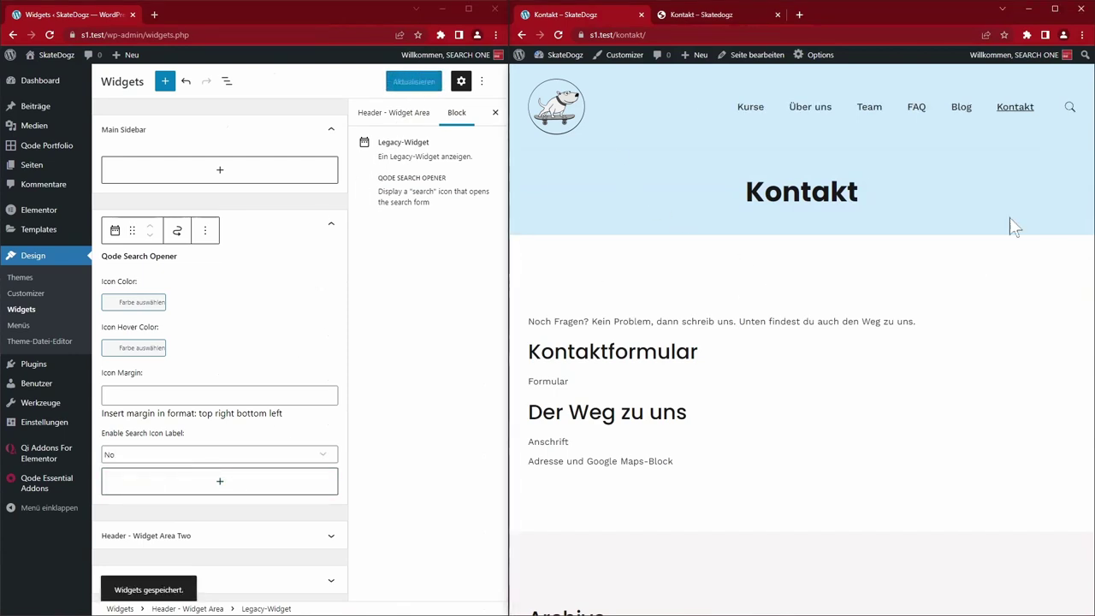
{"action": "left_click", "coordinate": [1069, 107]}
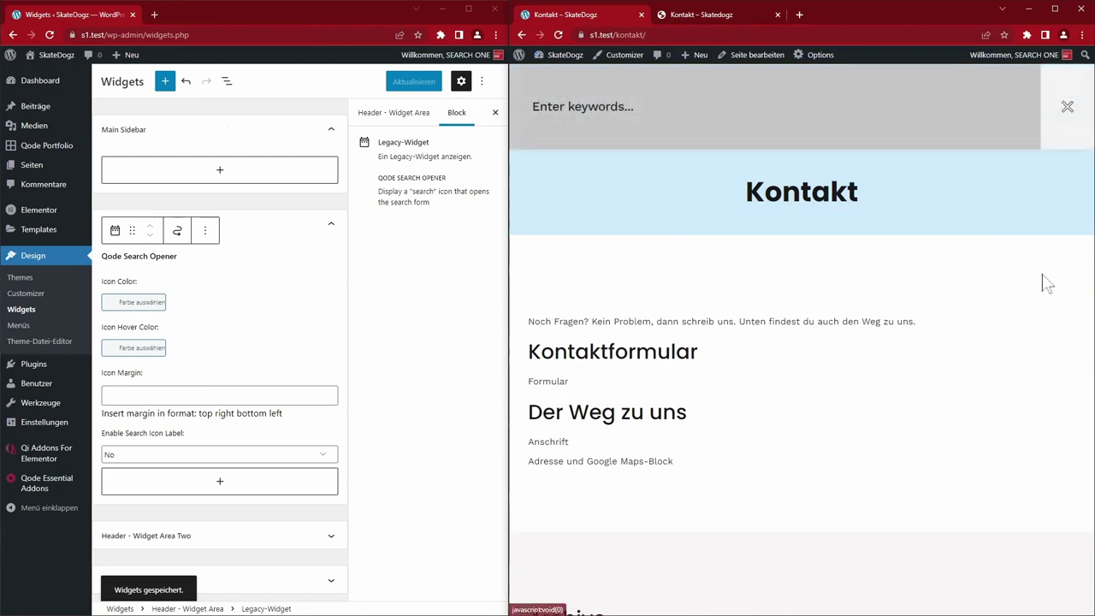
{"action": "left_click", "coordinate": [1067, 107]}
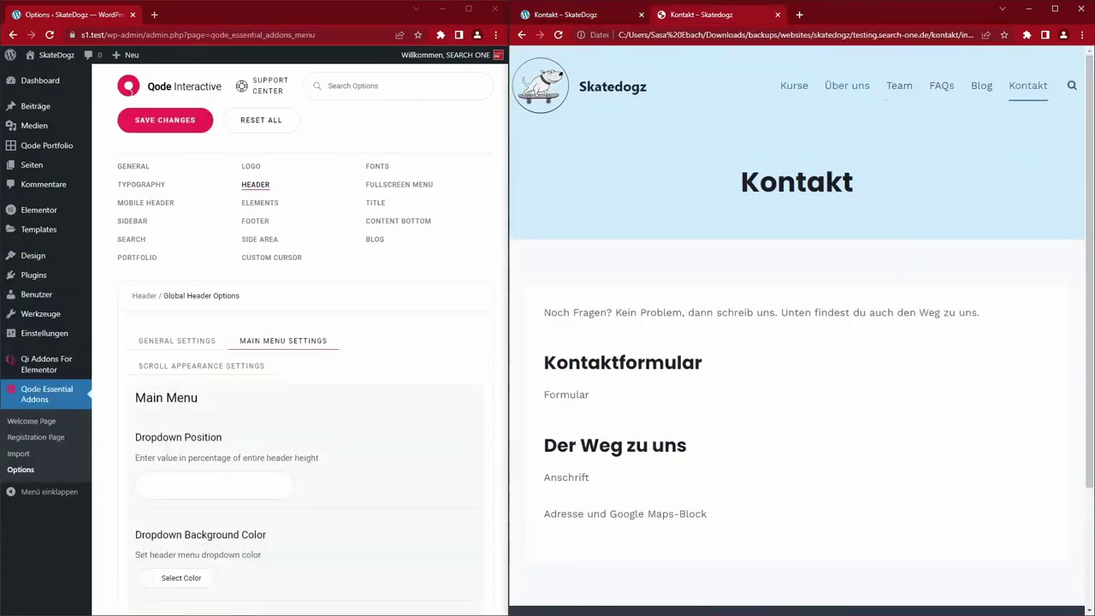
In the header's main menu settings, choose blue as the first-level menu's hover color and active color
{"action": "left_click", "coordinate": [589, 17]}
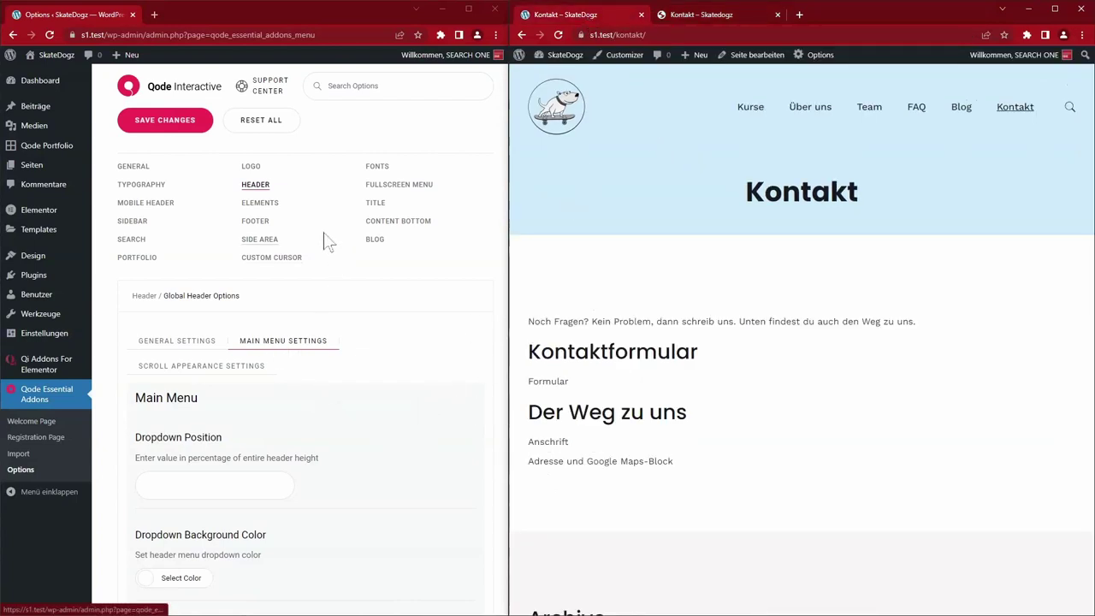
{"action": "scroll", "coordinate": [377, 453], "scroll_direction": "down", "scroll_amount": 7}
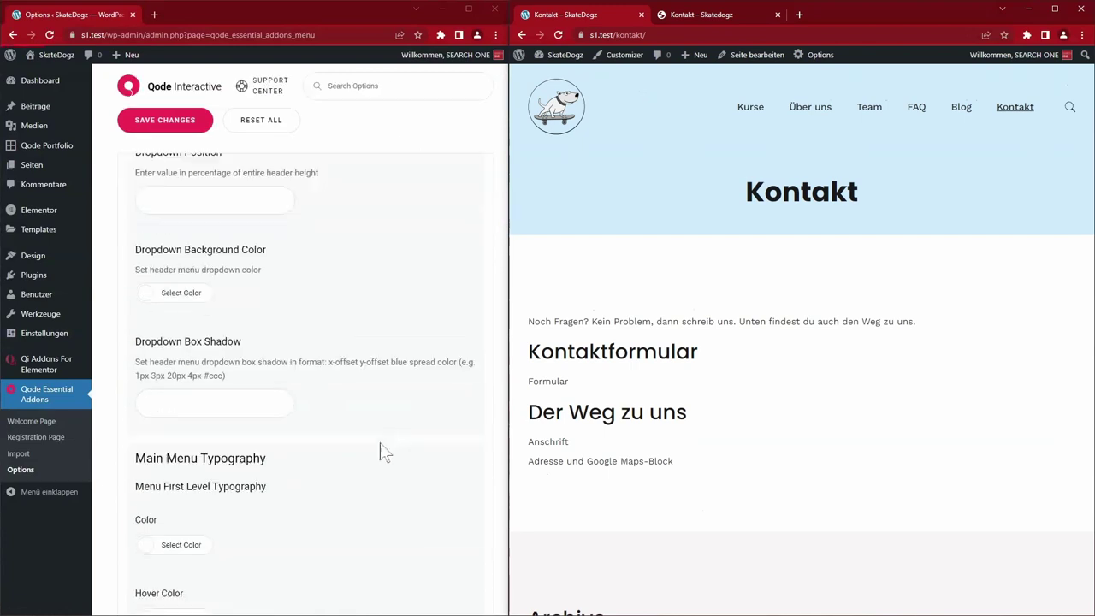
{"action": "scroll", "coordinate": [418, 420], "scroll_direction": "up", "scroll_amount": 1}
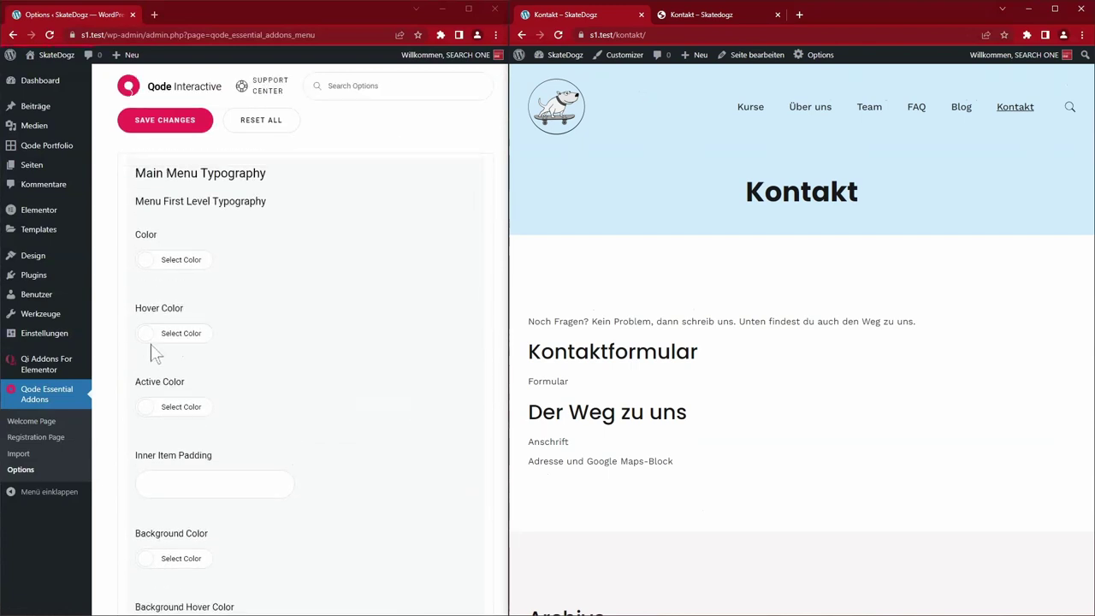
{"action": "left_click", "coordinate": [147, 335]}
{"action": "left_click", "coordinate": [226, 487]}
{"action": "left_click", "coordinate": [324, 441]}
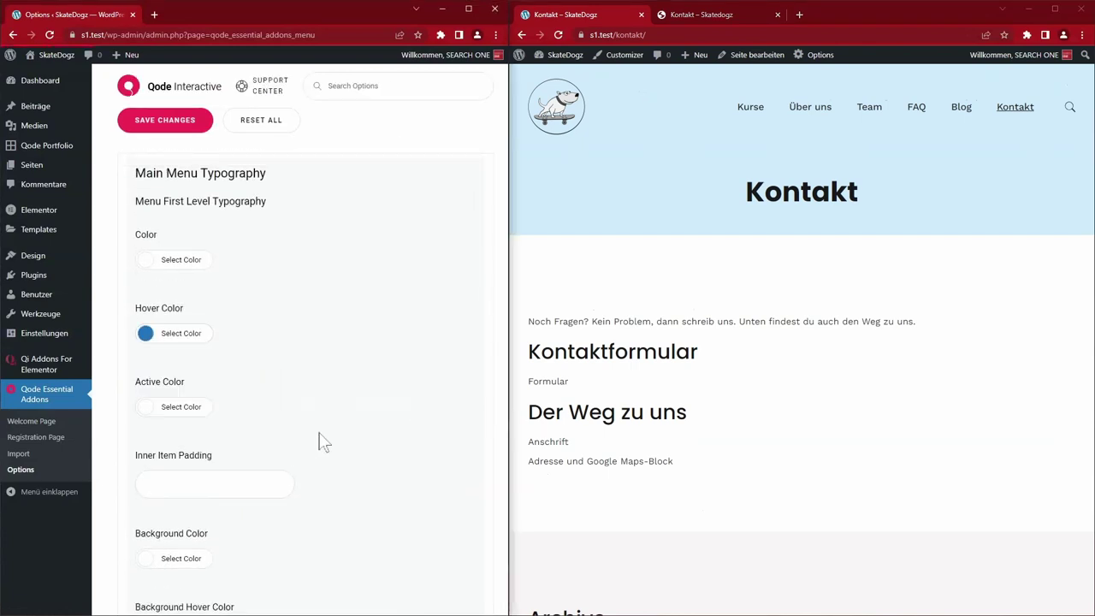
{"action": "left_click", "coordinate": [184, 419]}
{"action": "left_click", "coordinate": [227, 561]}
{"action": "left_click", "coordinate": [339, 468]}
Set the first-level menu's Hover/Active Text Decoration to Underline and Draw Hover/Active Text Decoration to Yes, save, and reload the Kontakt page
{"action": "scroll", "coordinate": [342, 458], "scroll_direction": "down", "scroll_amount": 1}
{"action": "scroll", "coordinate": [346, 457], "scroll_direction": "down", "scroll_amount": 1}
{"action": "scroll", "coordinate": [347, 458], "scroll_direction": "down", "scroll_amount": 2}
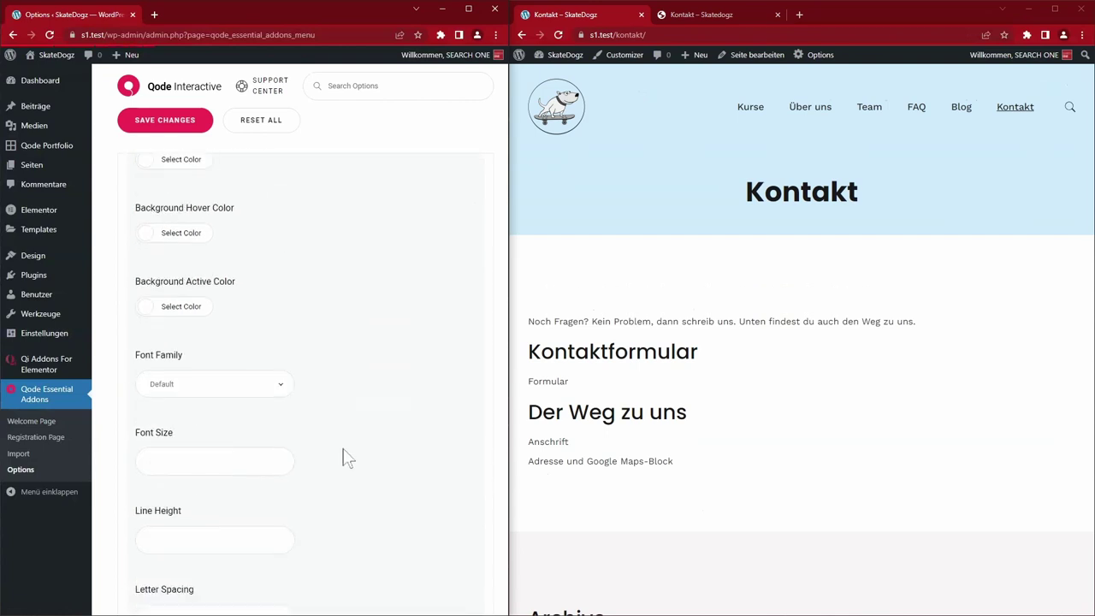
{"action": "scroll", "coordinate": [347, 458], "scroll_direction": "down", "scroll_amount": 6}
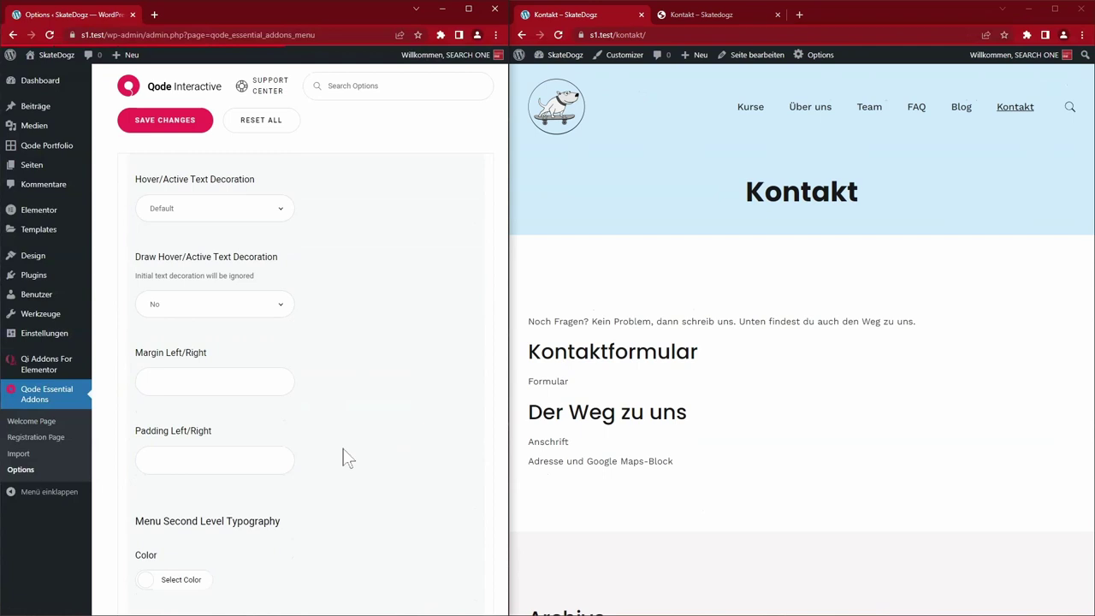
{"action": "left_click", "coordinate": [276, 214]}
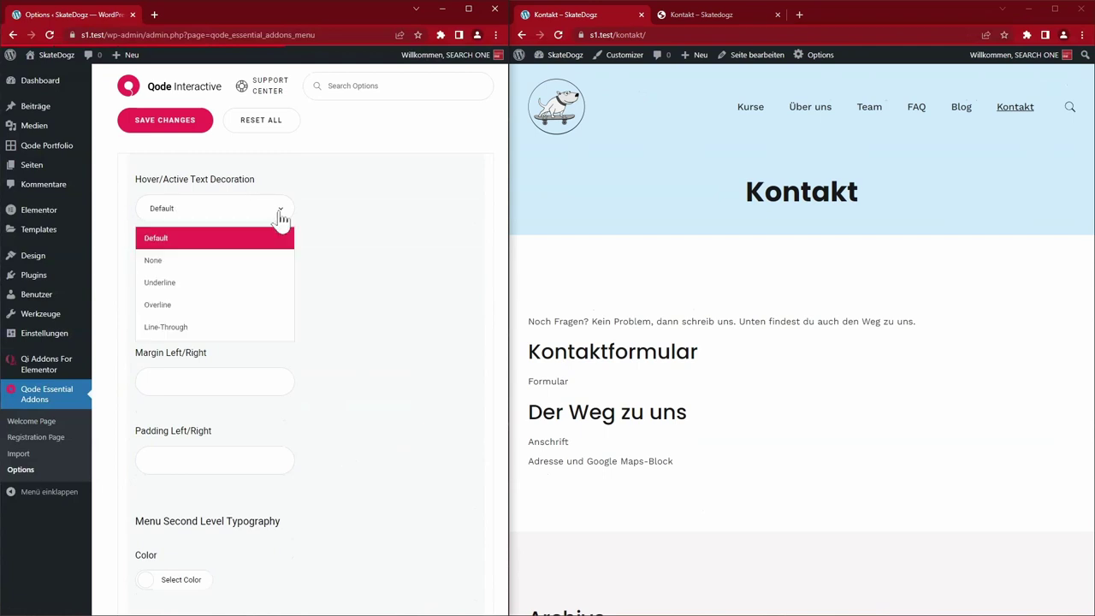
{"action": "left_click", "coordinate": [218, 283]}
{"action": "left_click", "coordinate": [183, 304]}
{"action": "left_click", "coordinate": [166, 358]}
{"action": "left_click", "coordinate": [180, 126]}
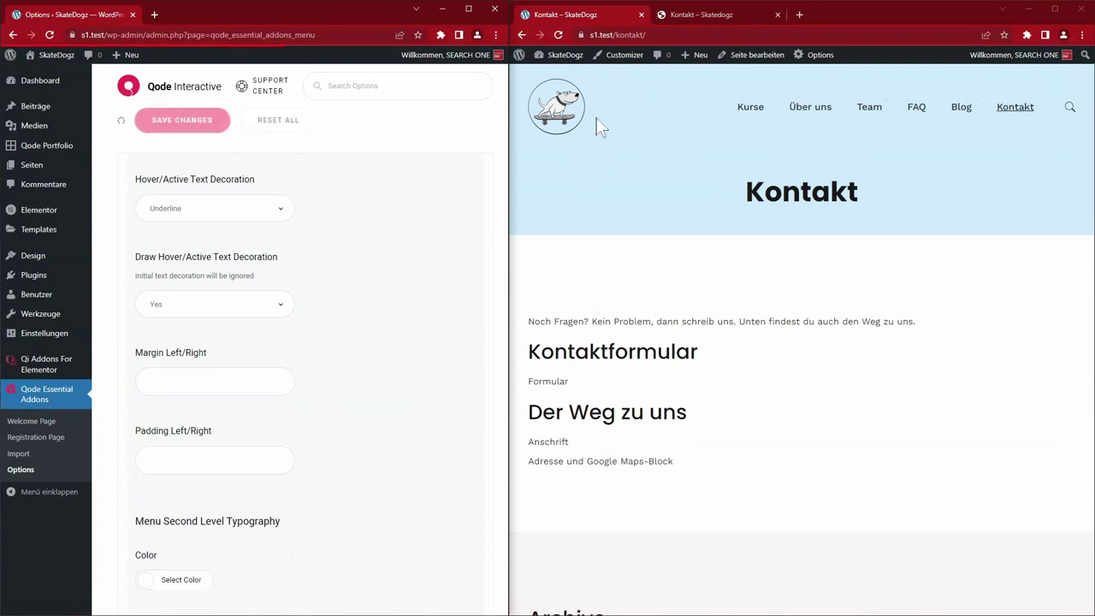
{"action": "key", "text": "F5"}
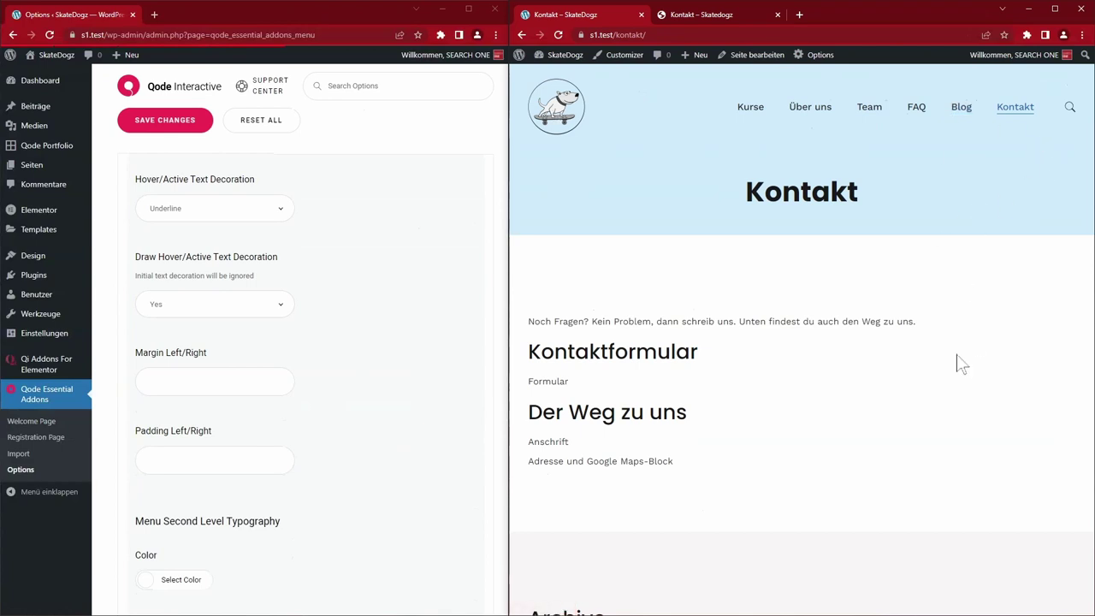
In the global footer options, set Top Footer Area In Grid to Yes and go on to the Bottom Footer Area settings
{"action": "scroll", "coordinate": [459, 340], "scroll_direction": "up", "scroll_amount": 10}
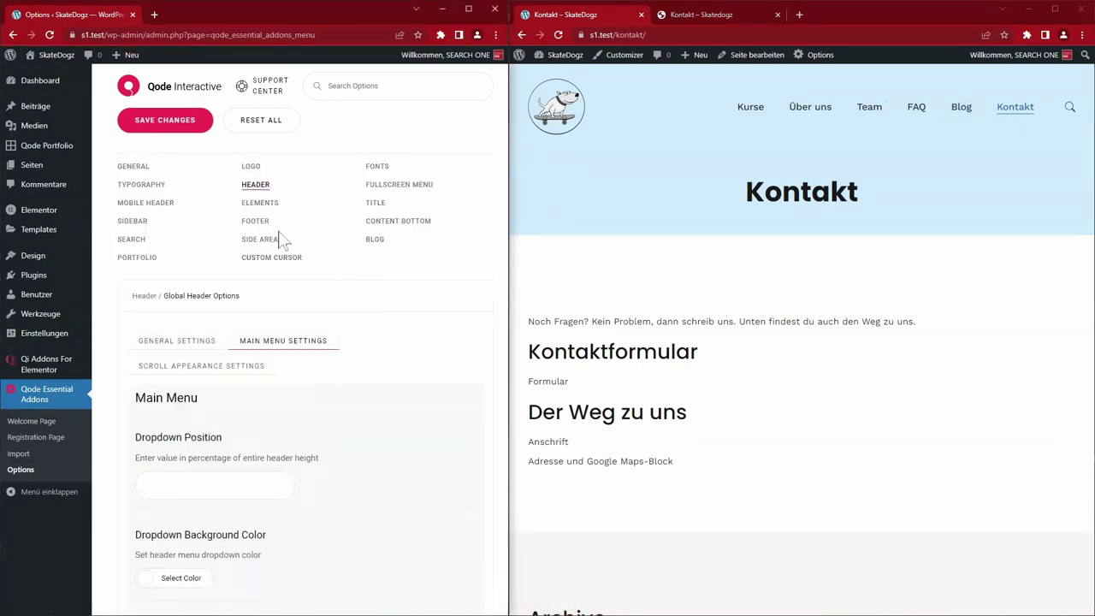
{"action": "left_click", "coordinate": [255, 223]}
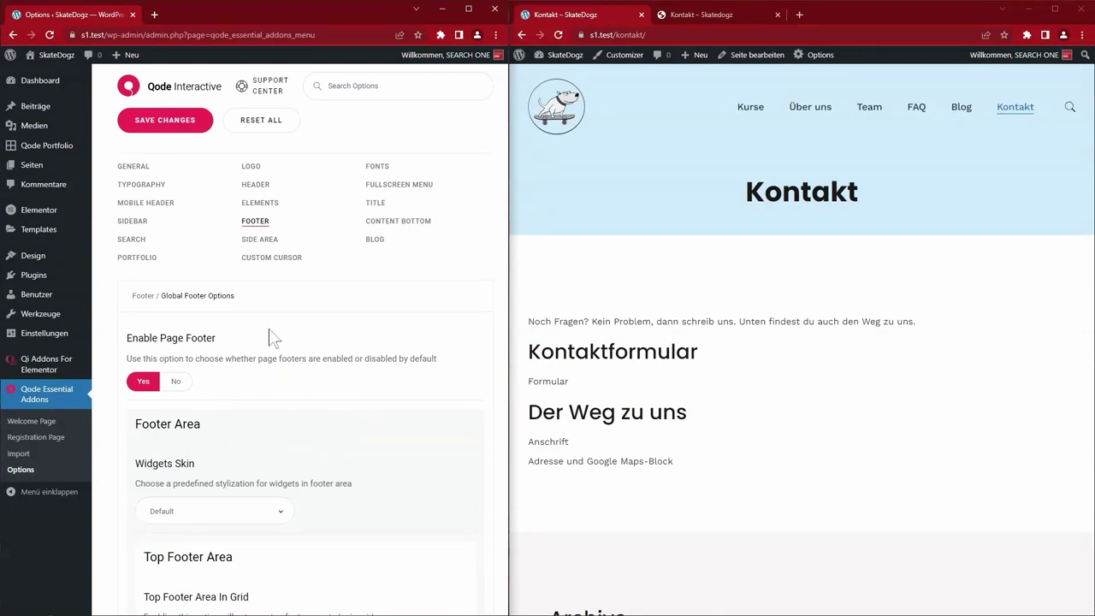
{"action": "scroll", "coordinate": [359, 337], "scroll_direction": "down", "scroll_amount": 5}
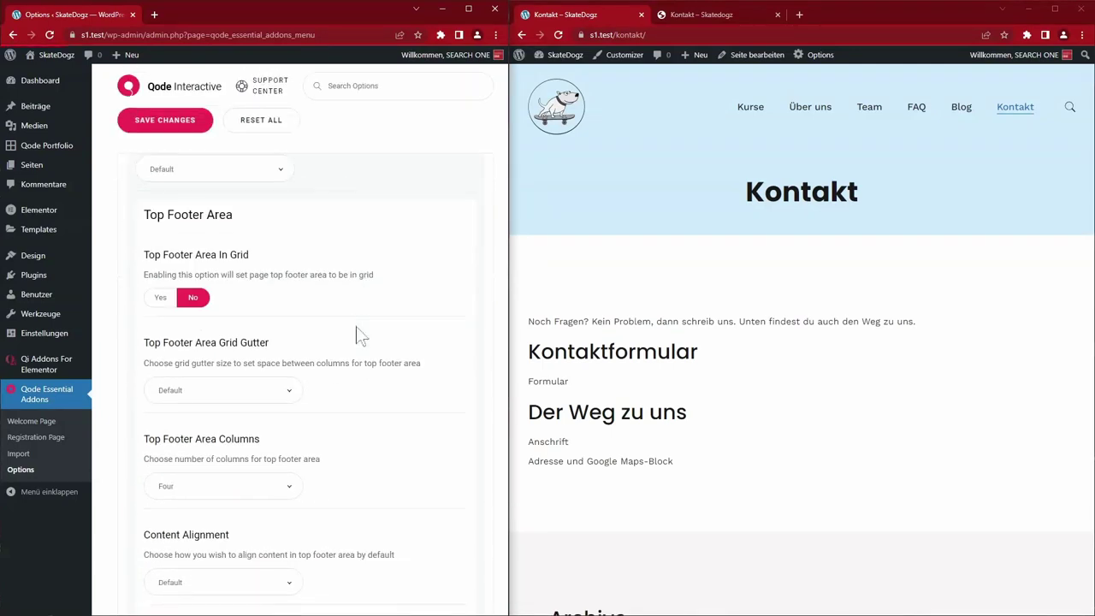
{"action": "left_click", "coordinate": [160, 297]}
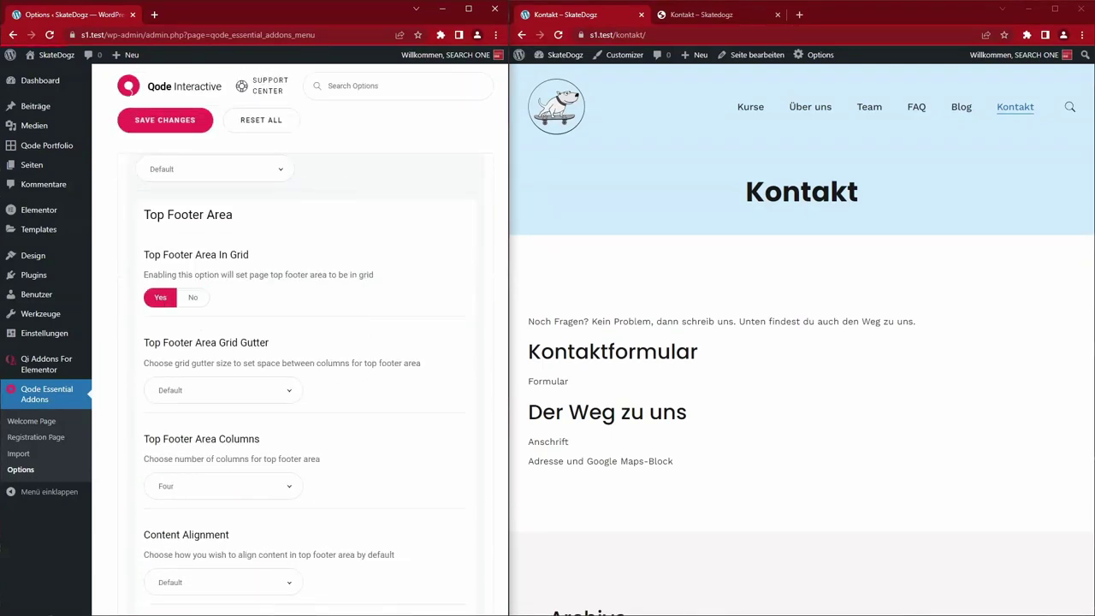
{"action": "scroll", "coordinate": [360, 329], "scroll_direction": "down", "scroll_amount": 10}
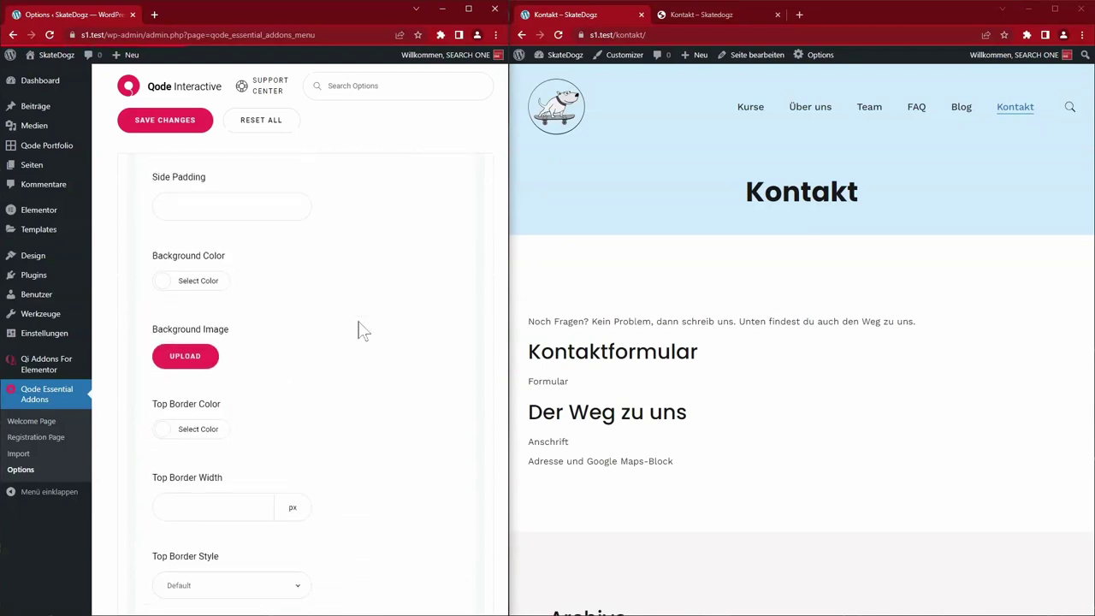
{"action": "scroll", "coordinate": [363, 331], "scroll_direction": "down", "scroll_amount": 5}
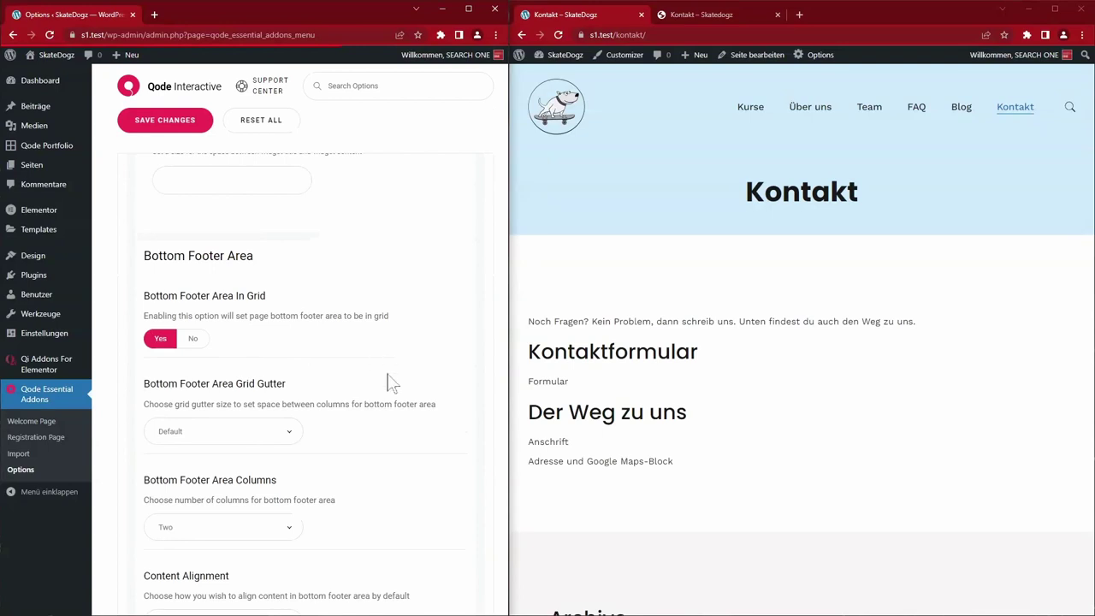
Examine the reference Kontakt page's footer layout and return to the start of the global footer options
{"action": "left_click", "coordinate": [702, 14]}
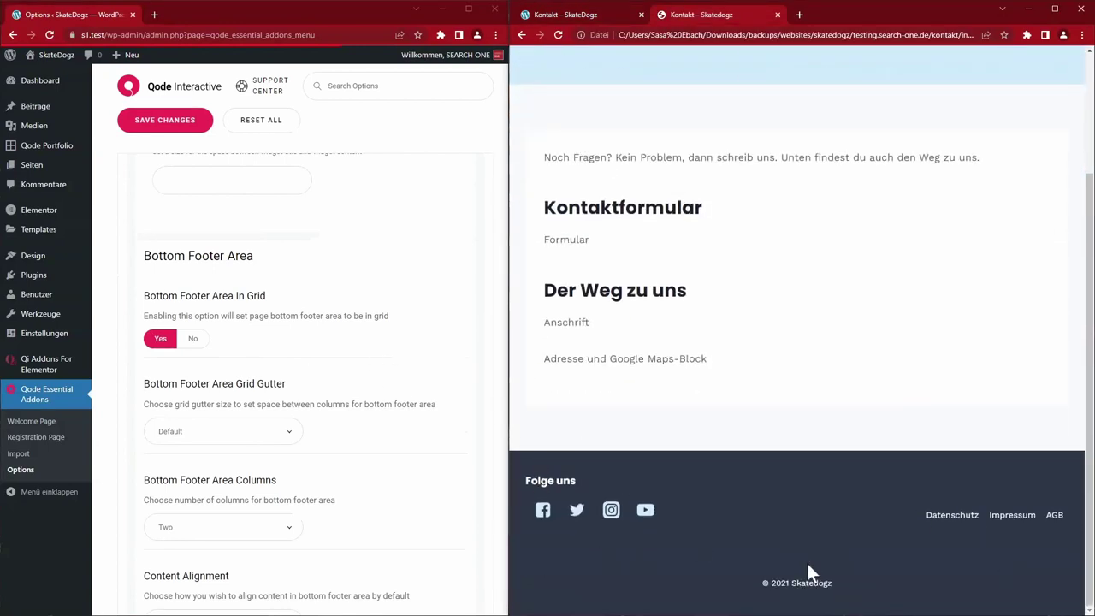
{"action": "scroll", "coordinate": [791, 272], "scroll_direction": "up", "scroll_amount": 2}
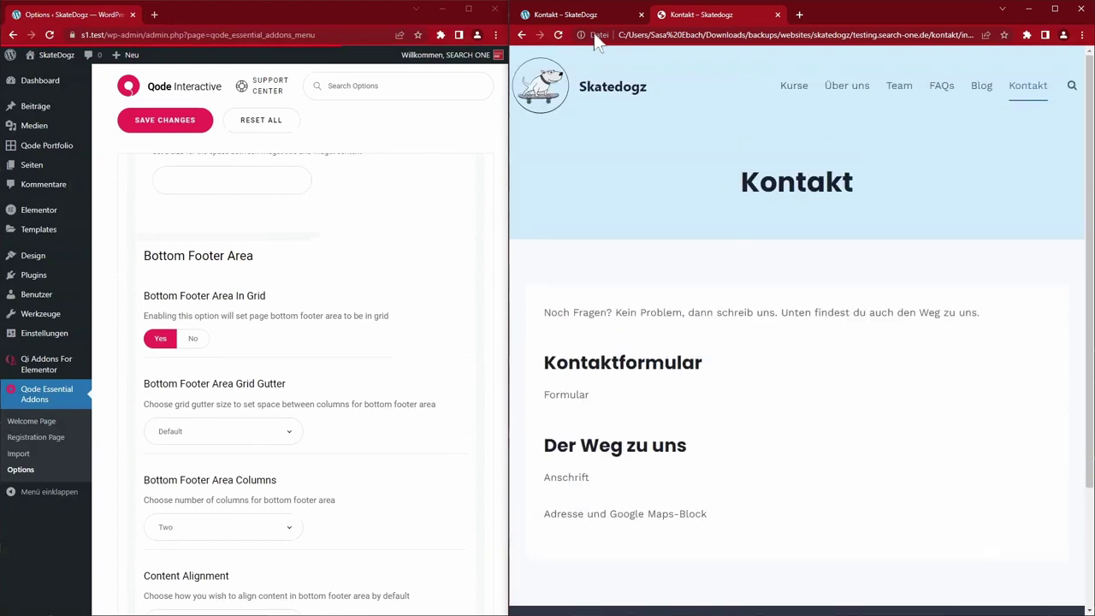
{"action": "scroll", "coordinate": [599, 128], "scroll_direction": "down", "scroll_amount": 2}
{"action": "scroll", "coordinate": [420, 245], "scroll_direction": "up", "scroll_amount": 10}
{"action": "scroll", "coordinate": [420, 245], "scroll_direction": "up", "scroll_amount": 5}
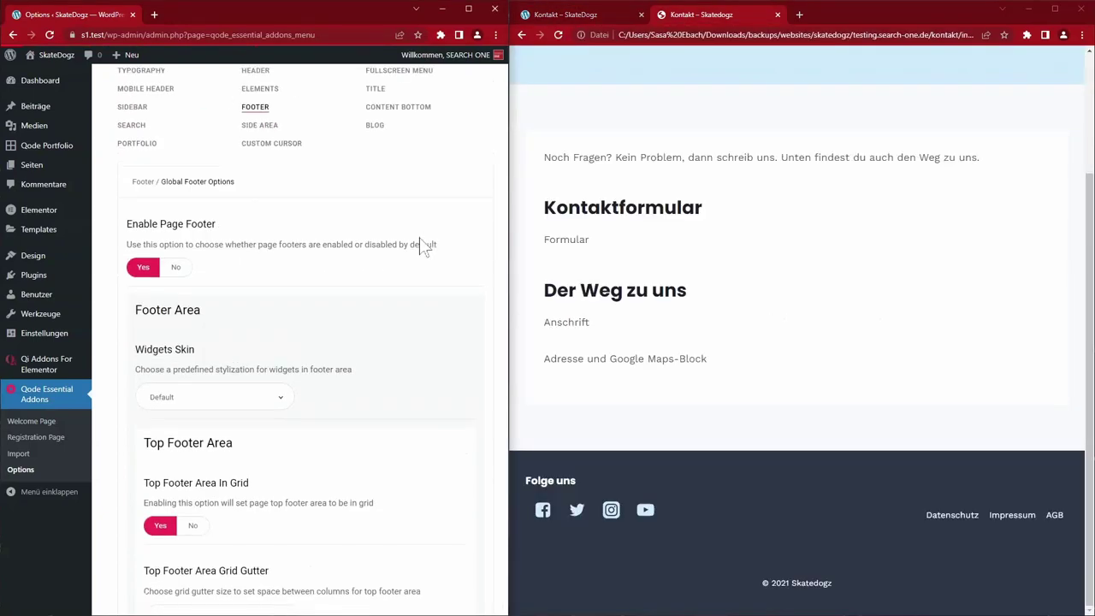
Set the top footer area's background color to #2d3747, save the options, and check the footer on the reloaded Kontakt page
{"action": "scroll", "coordinate": [171, 317], "scroll_direction": "down", "scroll_amount": 8}
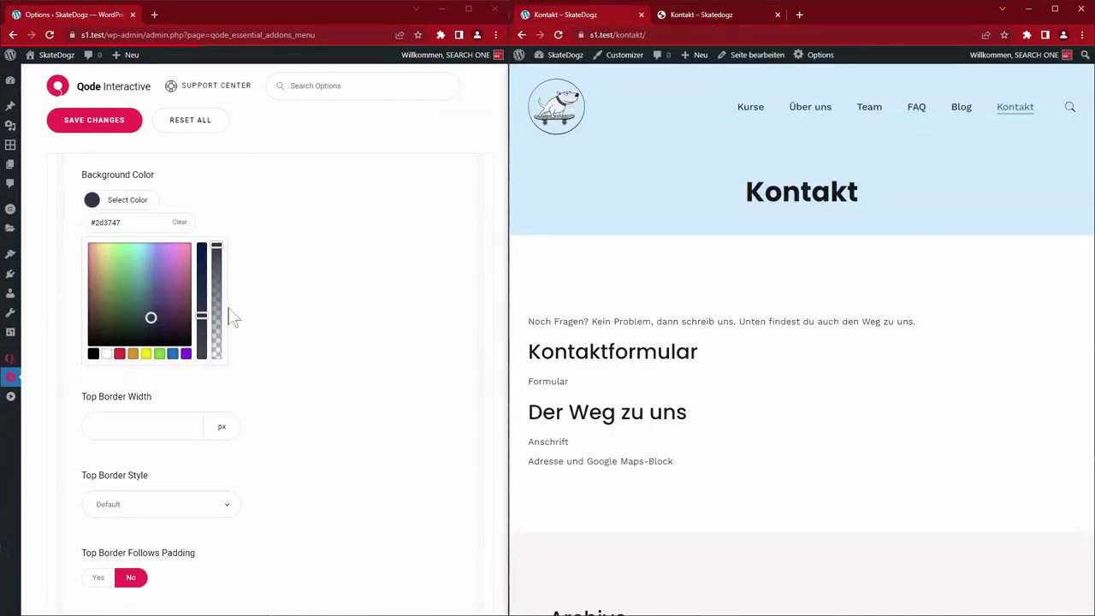
{"action": "left_click", "coordinate": [300, 309]}
{"action": "key", "text": "F5"}
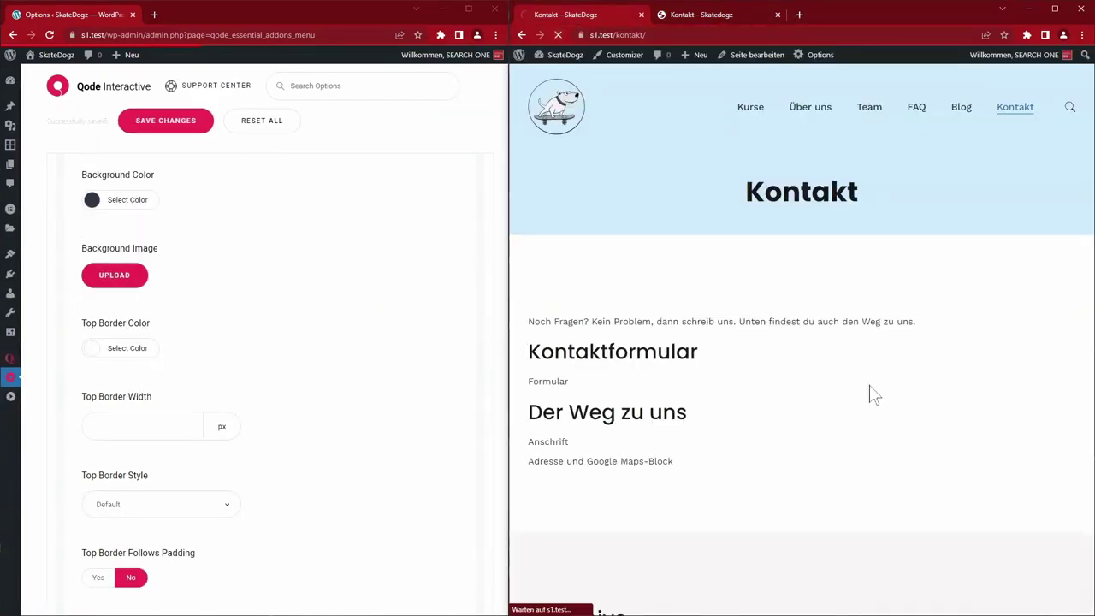
{"action": "scroll", "coordinate": [868, 391], "scroll_direction": "down", "scroll_amount": 2}
Give the bottom footer area the same dark blue background color and check the Kontakt page's footer
{"action": "left_click", "coordinate": [431, 377]}
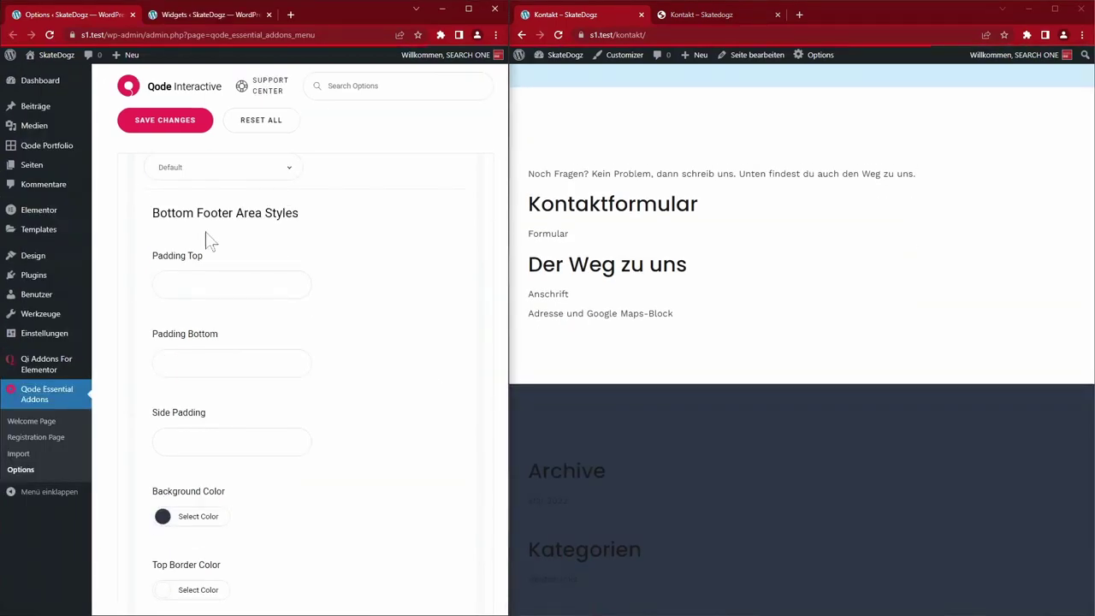
{"action": "left_click", "coordinate": [164, 517]}
{"action": "left_click", "coordinate": [404, 409]}
{"action": "left_click", "coordinate": [791, 339]}
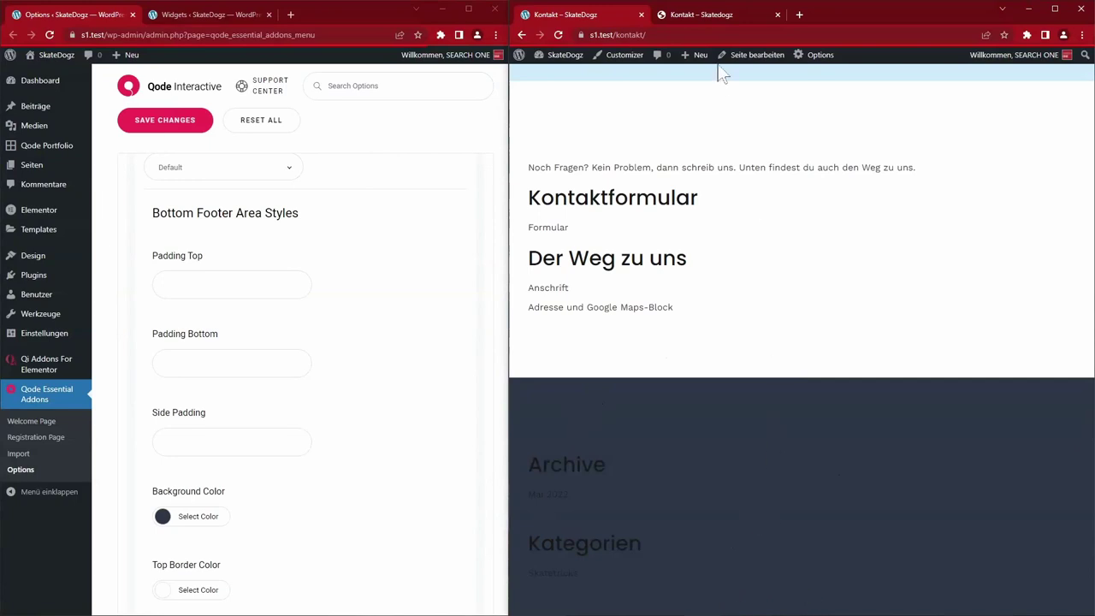
Compare the reference page's footer with the footer of the current Kontakt page
{"action": "left_click", "coordinate": [709, 15]}
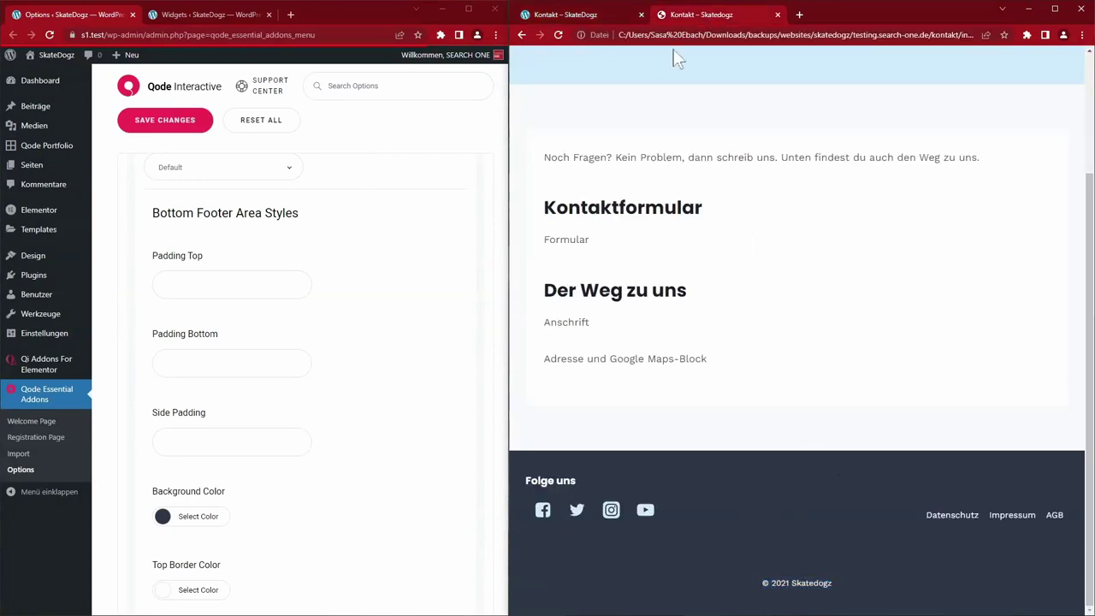
{"action": "left_click", "coordinate": [589, 16]}
{"action": "left_click", "coordinate": [432, 282]}
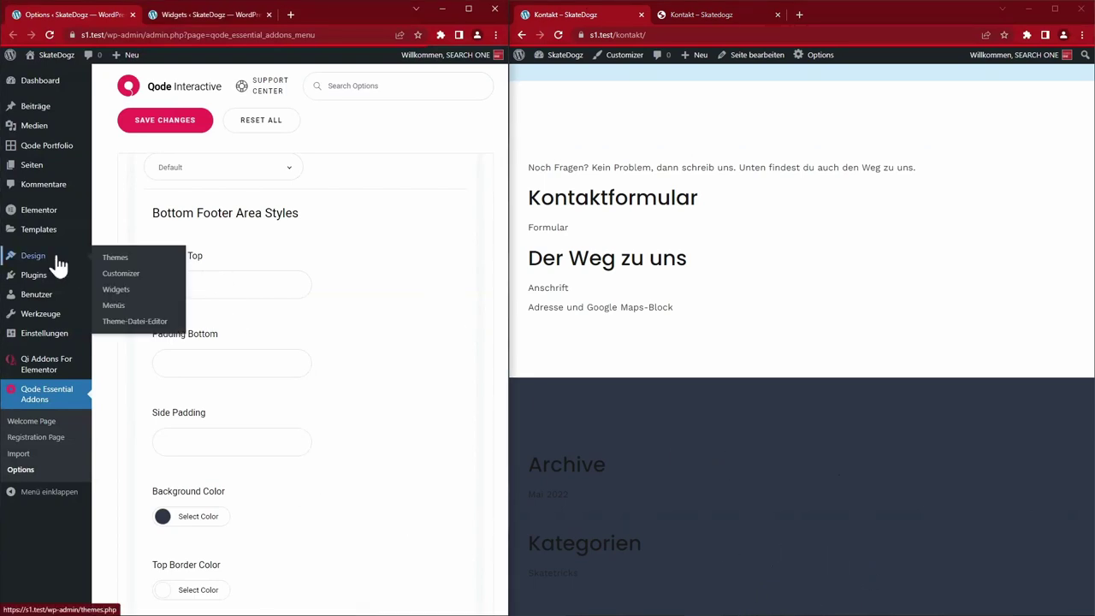
In the widget settings, expand Footer-Fußbereich - Spalte 2 and add a paragraph (Absatz) block to it
{"action": "key", "text": "ctrl+Tab"}
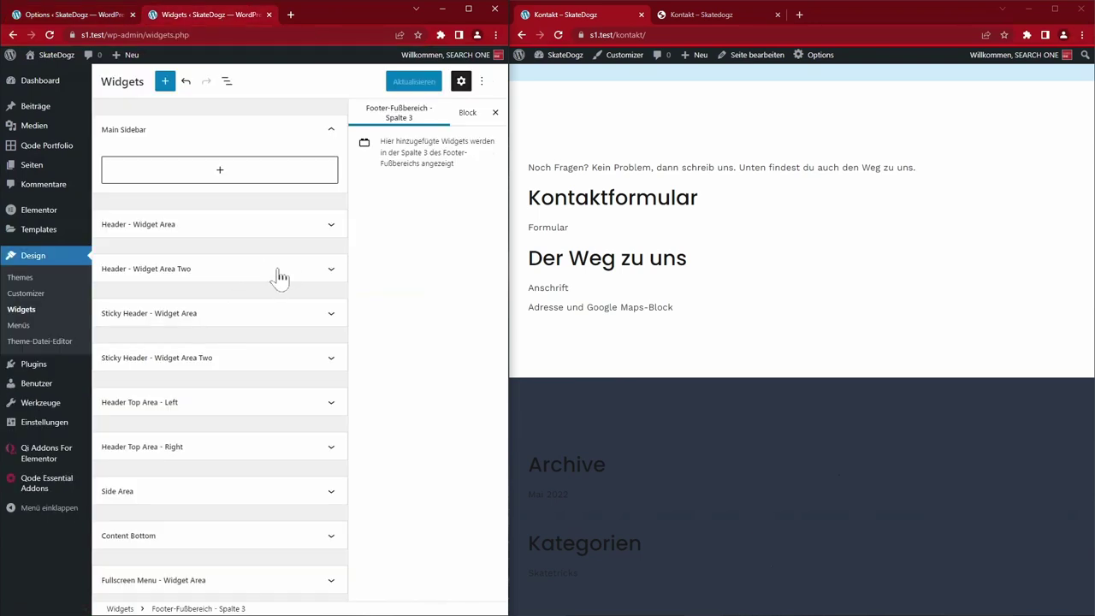
{"action": "scroll", "coordinate": [280, 278], "scroll_direction": "down", "scroll_amount": 5}
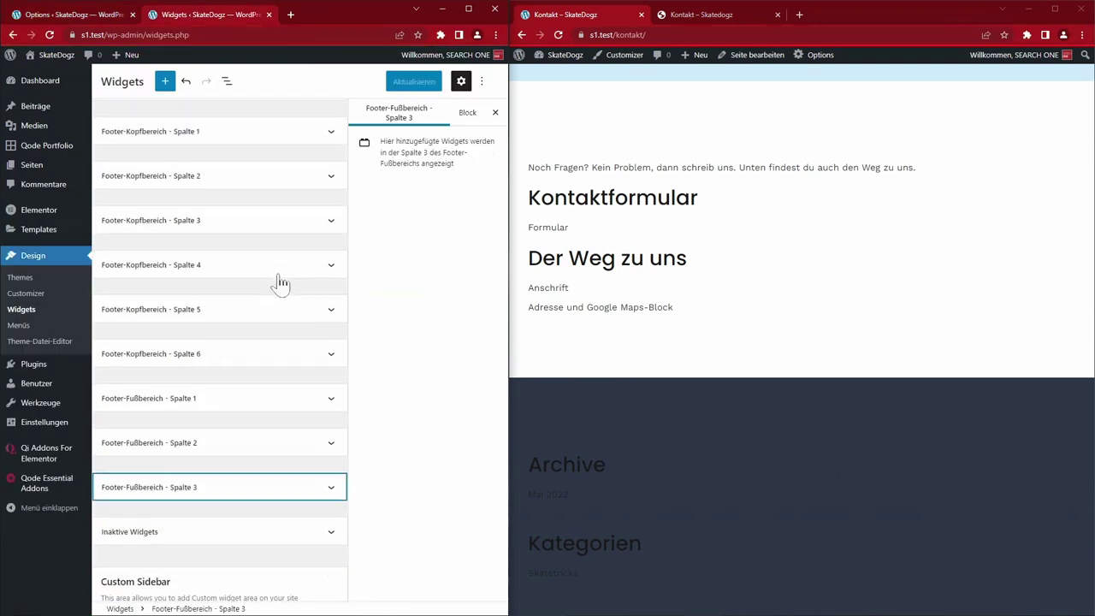
{"action": "scroll", "coordinate": [281, 283], "scroll_direction": "up", "scroll_amount": 2}
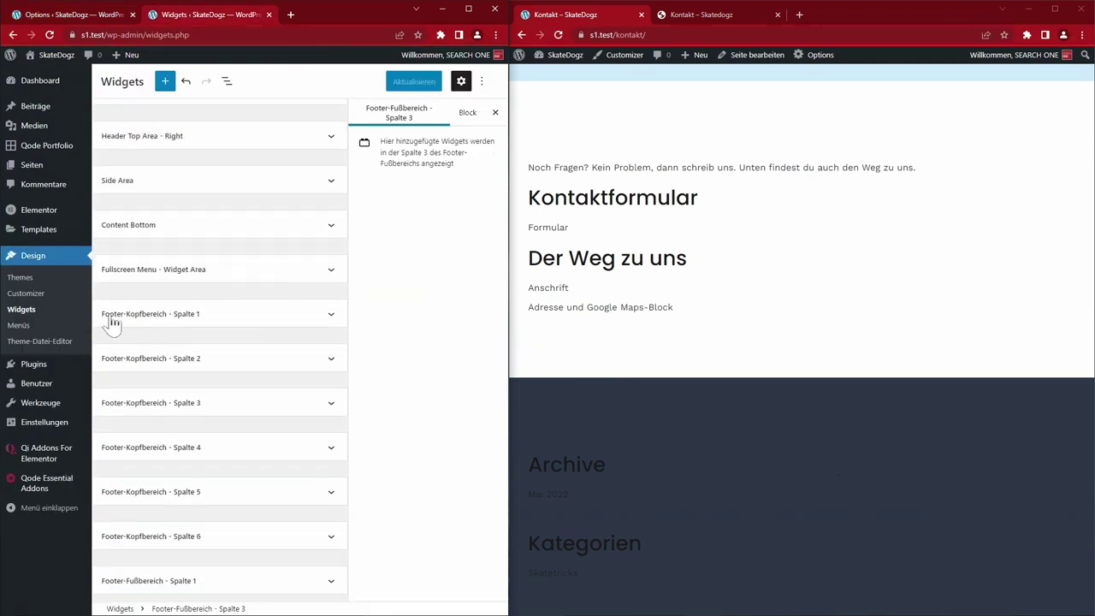
{"action": "scroll", "coordinate": [200, 507], "scroll_direction": "down", "scroll_amount": 3}
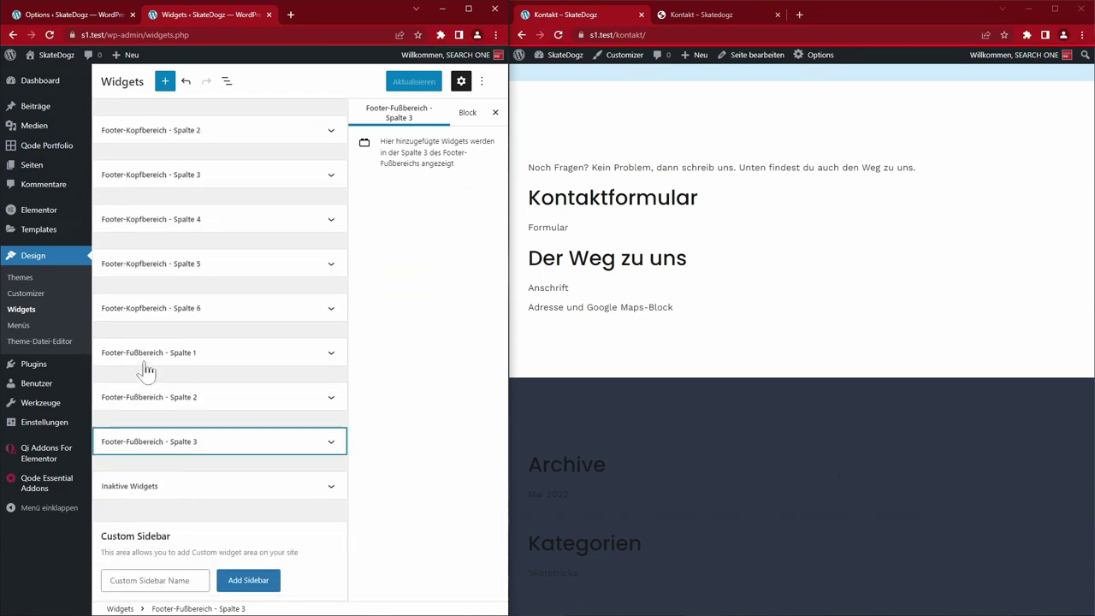
{"action": "left_click", "coordinate": [240, 397]}
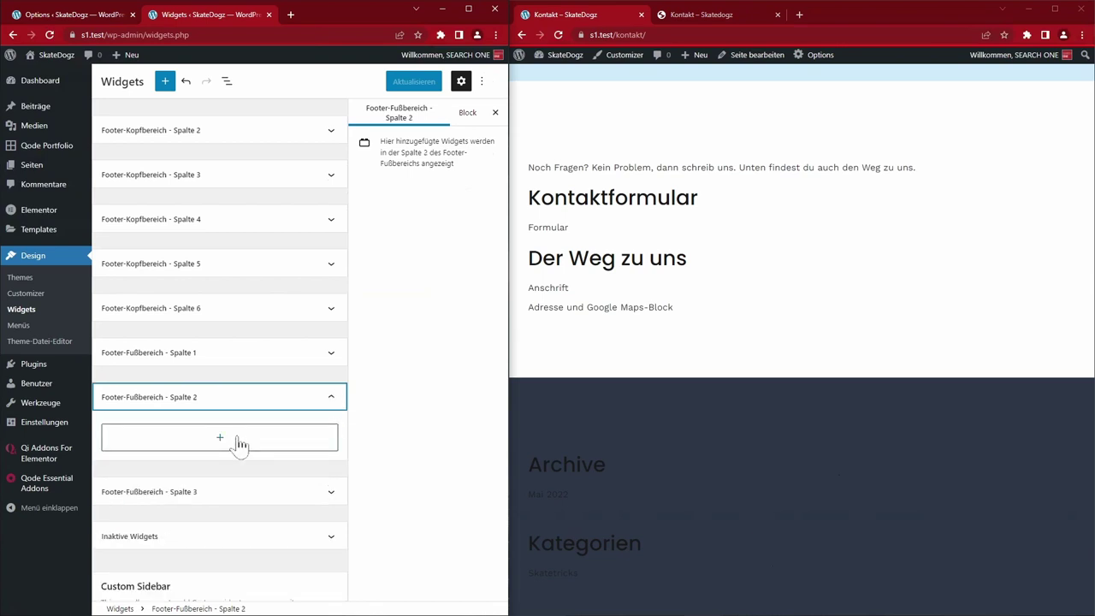
{"action": "left_click", "coordinate": [231, 387]}
{"action": "left_click", "coordinate": [162, 479]}
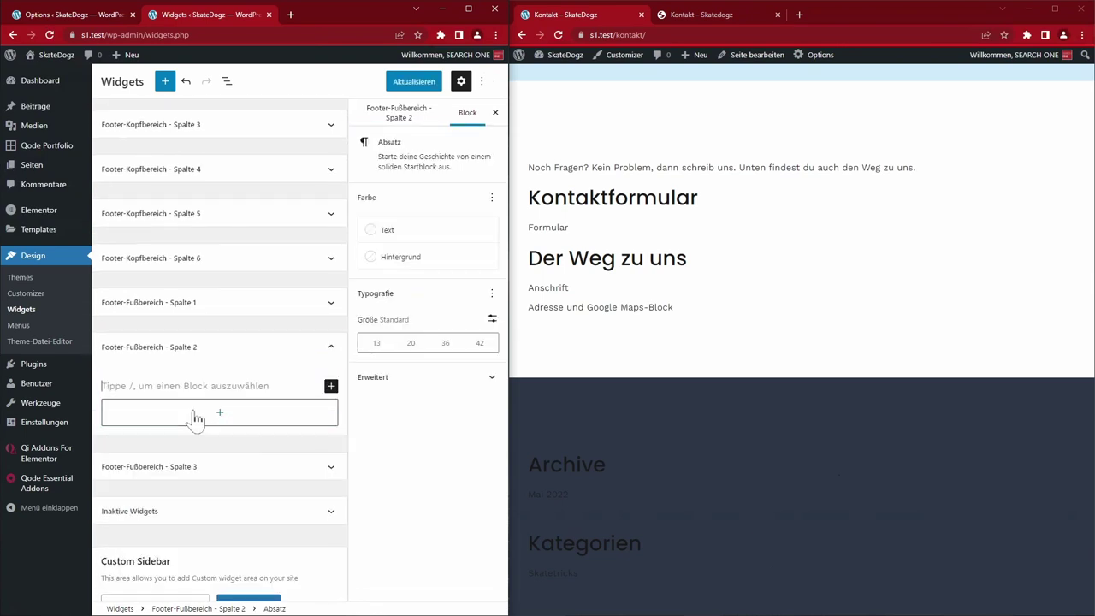
Paste "© 2021 Skatedogz" into the paragraph, update the widgets, and look for the text in the Kontakt page's footer
{"action": "right_click", "coordinate": [155, 388]}
{"action": "left_click", "coordinate": [190, 474]}
{"action": "left_click", "coordinate": [414, 82]}
{"action": "scroll", "coordinate": [922, 546], "scroll_direction": "down", "scroll_amount": 1}
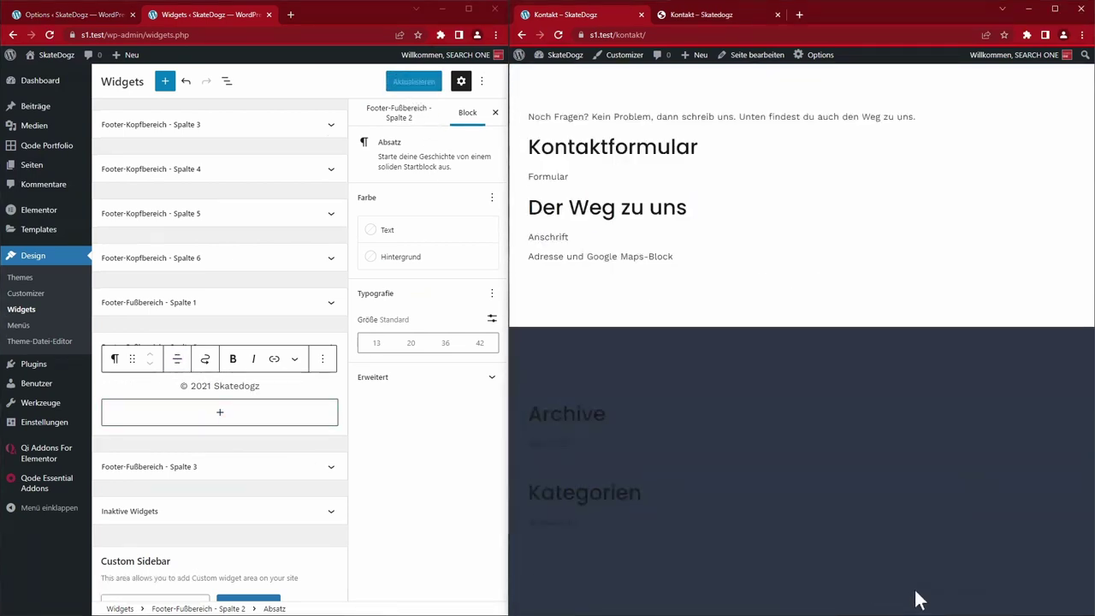
{"action": "left_click_drag", "start_coordinate": [916, 591], "coordinate": [978, 589]}
Set the copyright paragraph's text color to white and update the widgets
{"action": "left_click", "coordinate": [385, 230]}
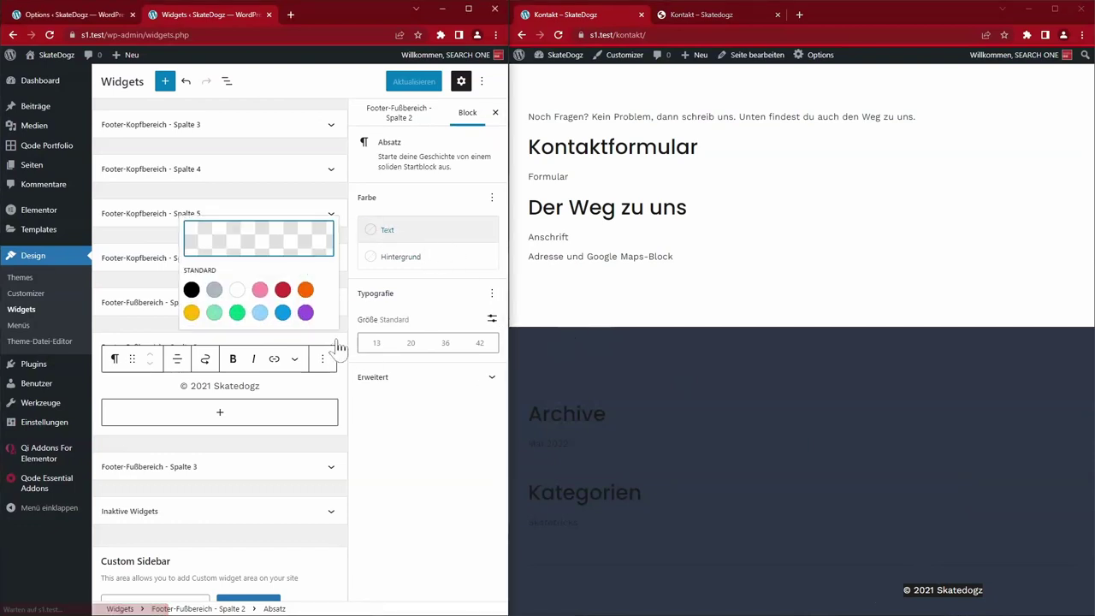
{"action": "left_click", "coordinate": [237, 290]}
{"action": "left_click", "coordinate": [432, 493]}
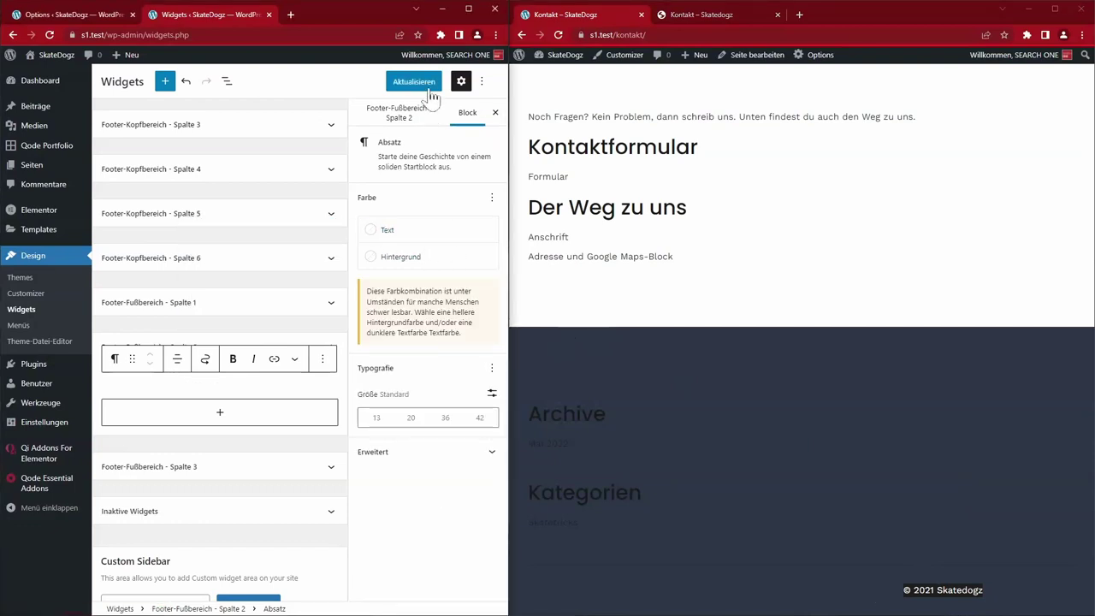
{"action": "left_click", "coordinate": [431, 89]}
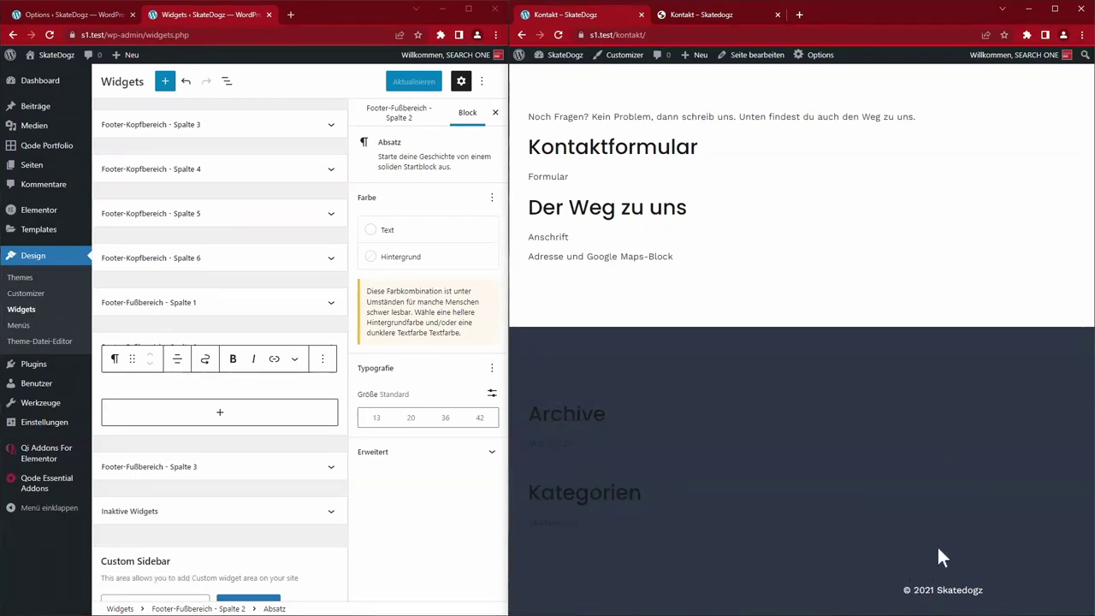
Look at the copyright paragraph's block options and expand the Footer-Fußbereich - Spalte 1 widget area
{"action": "left_click", "coordinate": [322, 359]}
{"action": "left_click", "coordinate": [322, 360]}
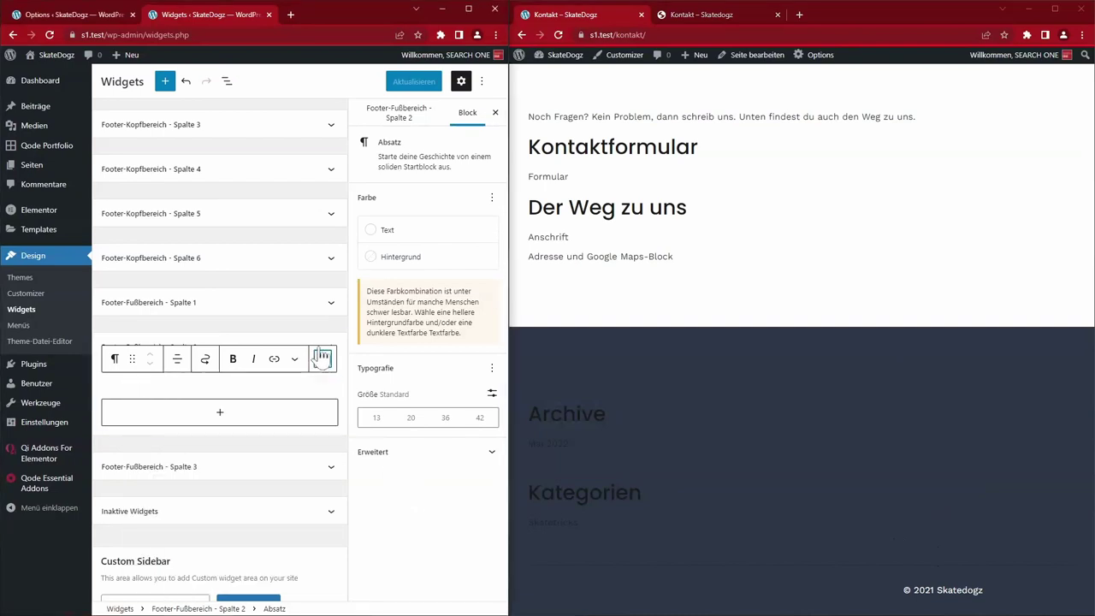
{"action": "left_click", "coordinate": [291, 305]}
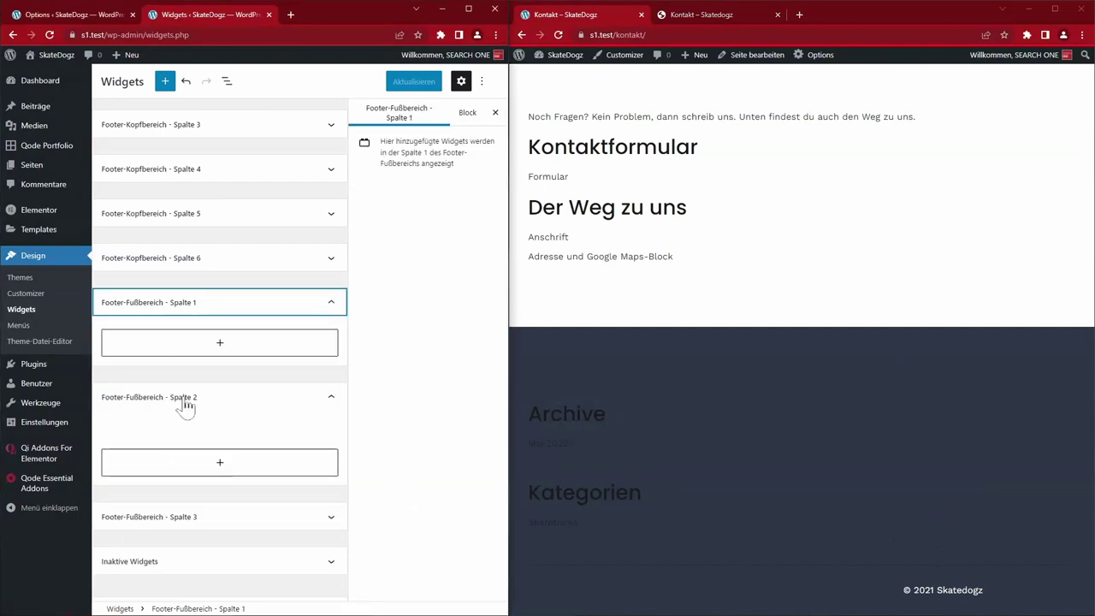
Back in the Qode footer options, set Top Footer Area Columns to Two
{"action": "key", "text": "ctrl+shift+Tab"}
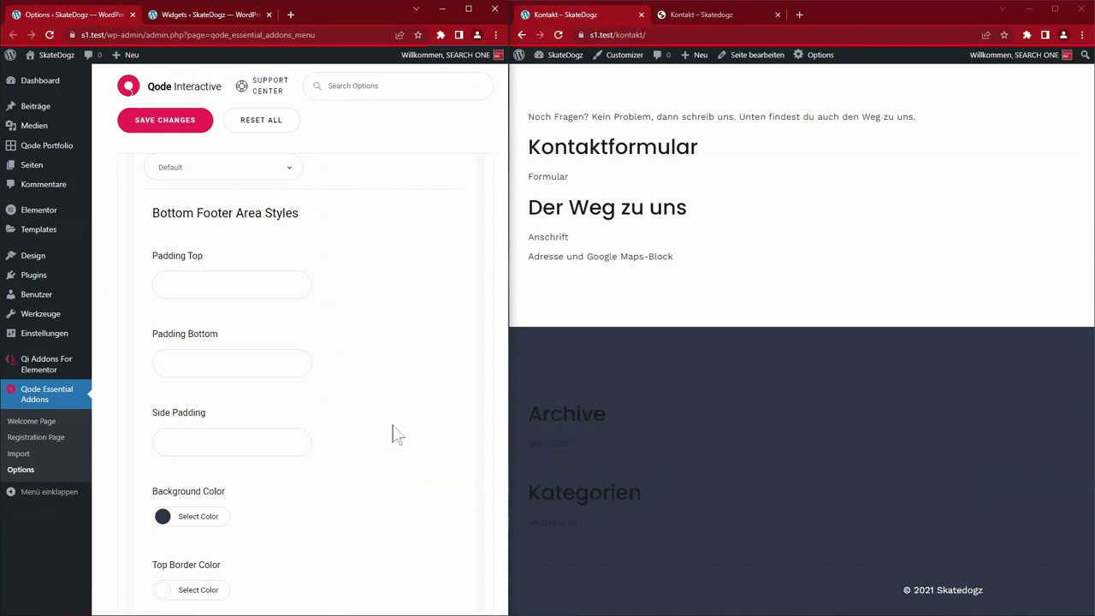
{"action": "scroll", "coordinate": [393, 434], "scroll_direction": "up", "scroll_amount": 10}
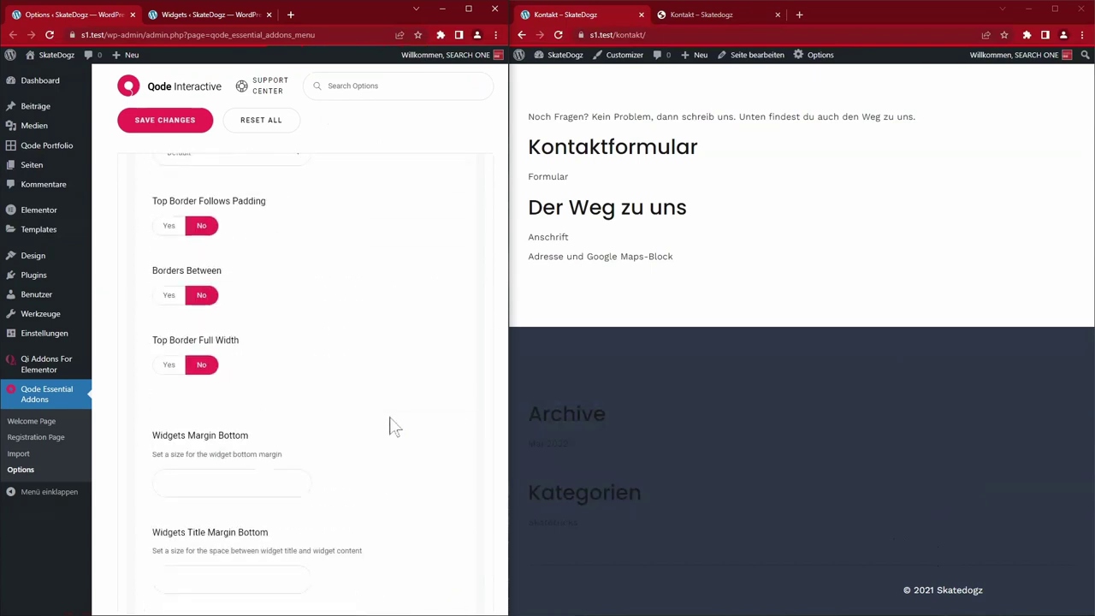
{"action": "scroll", "coordinate": [393, 426], "scroll_direction": "up", "scroll_amount": 10}
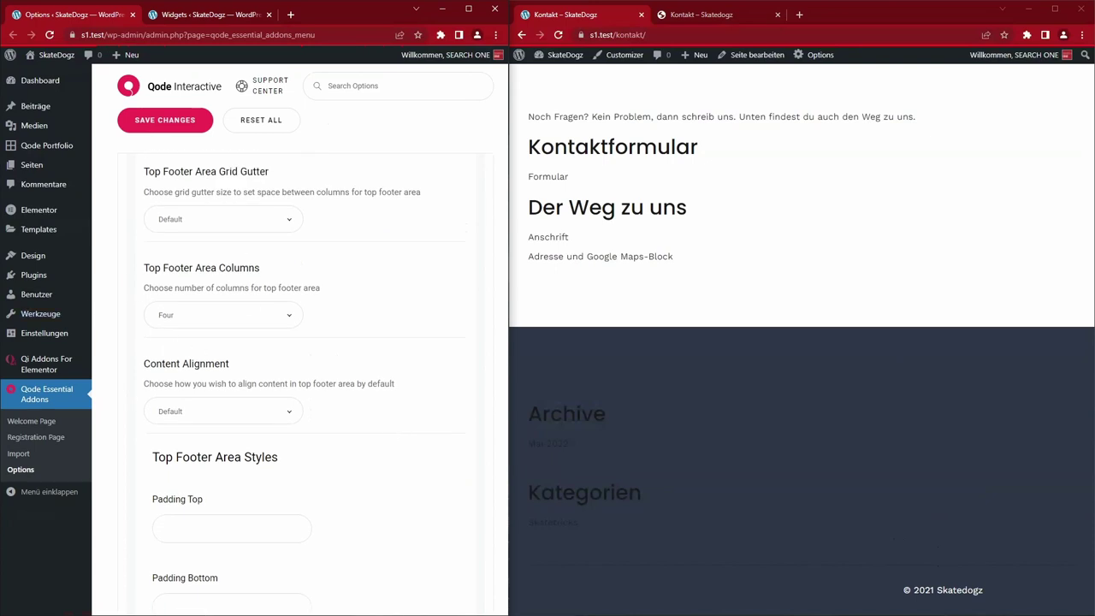
{"action": "left_click", "coordinate": [288, 318]}
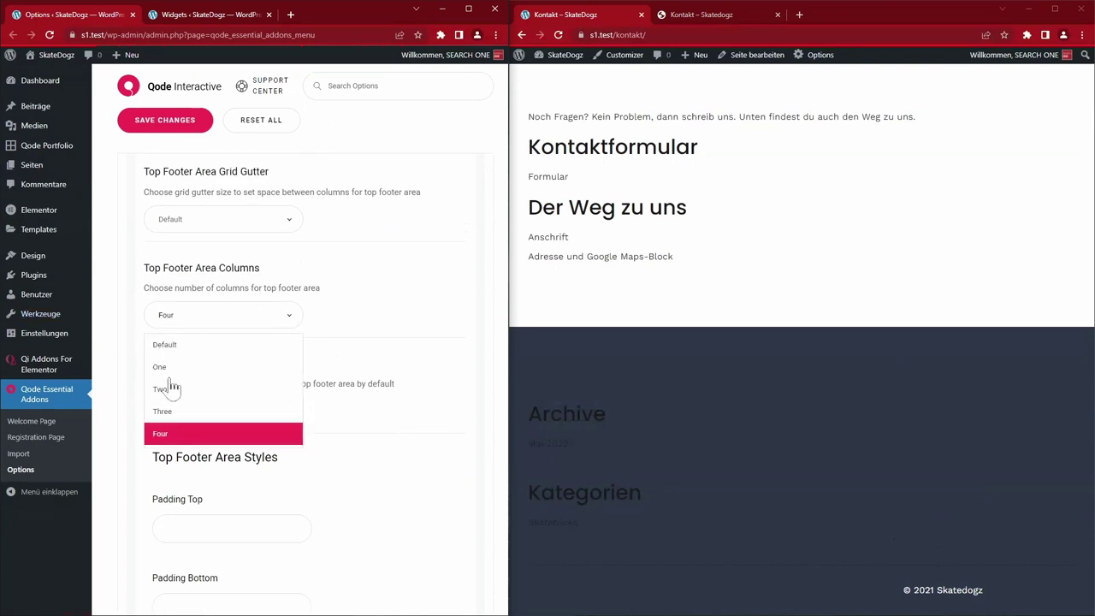
{"action": "left_click", "coordinate": [247, 394]}
Set Bottom Footer Area Columns to One
{"action": "scroll", "coordinate": [384, 336], "scroll_direction": "down", "scroll_amount": 15}
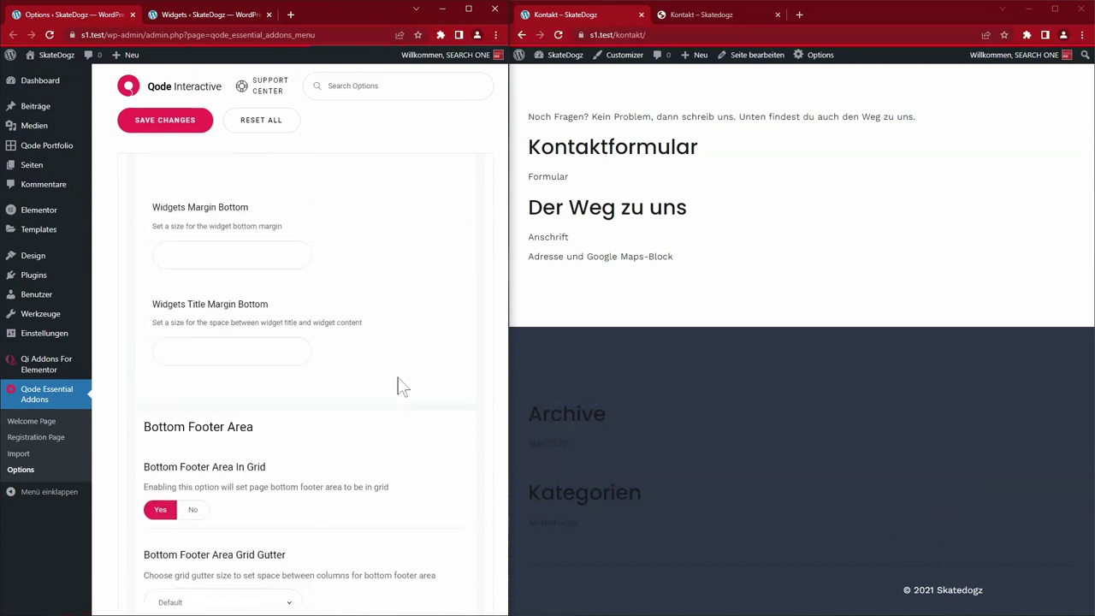
{"action": "scroll", "coordinate": [402, 387], "scroll_direction": "down", "scroll_amount": 3}
{"action": "left_click", "coordinate": [291, 413]}
{"action": "left_click", "coordinate": [183, 466]}
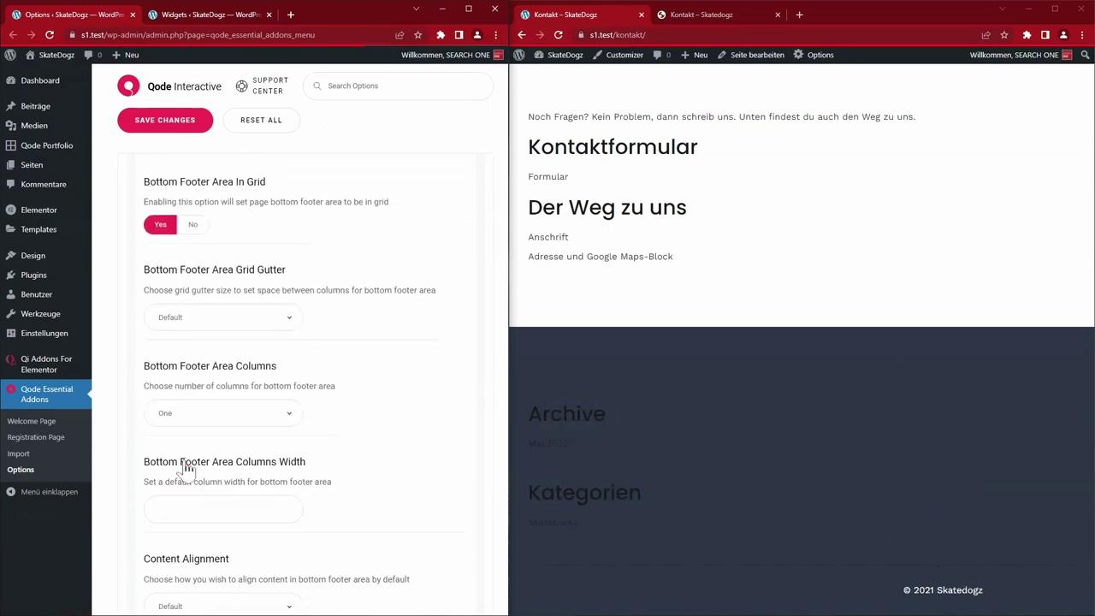
Set the bottom footer area's Content Alignment to Center and save the options
{"action": "scroll", "coordinate": [420, 406], "scroll_direction": "down", "scroll_amount": 4}
{"action": "left_click", "coordinate": [244, 262]}
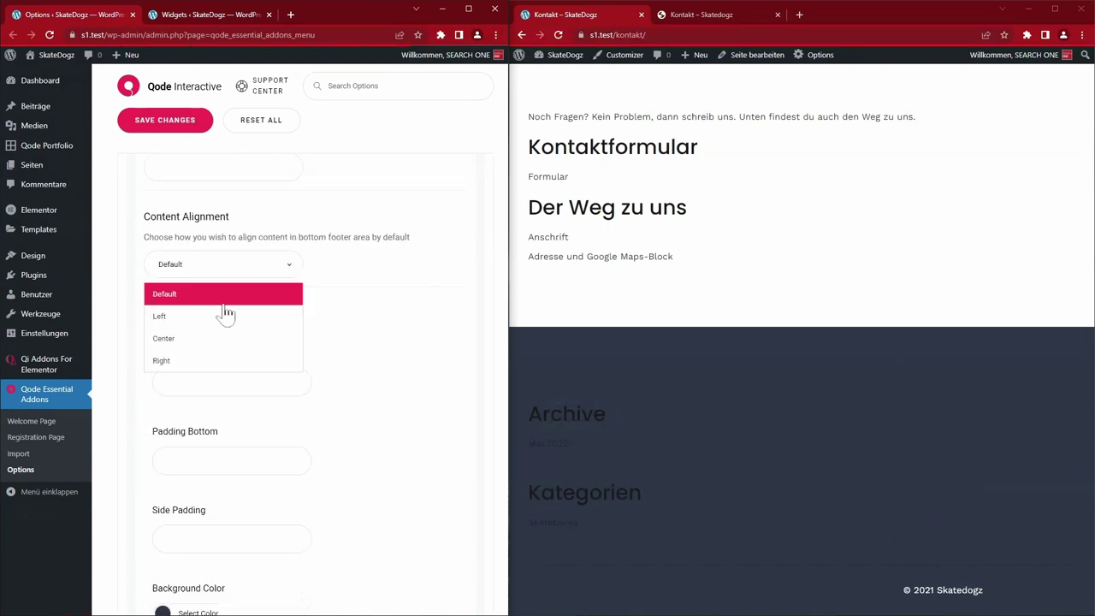
{"action": "left_click", "coordinate": [215, 340]}
{"action": "left_click", "coordinate": [191, 122]}
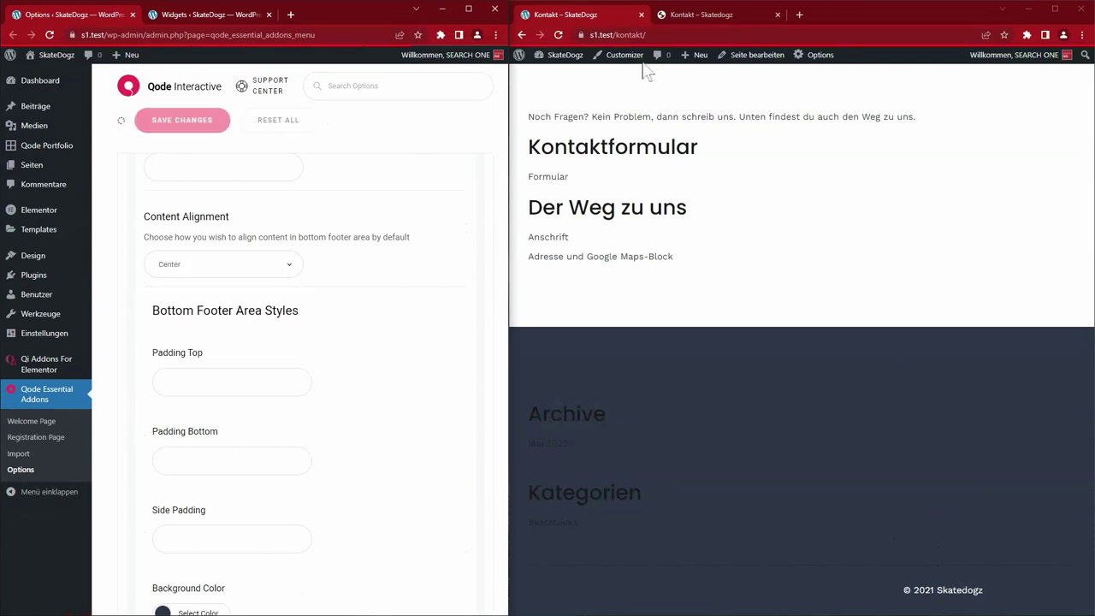
Copy the copyright paragraph from Footer-Fußbereich - Spalte 2 in the widgets and paste it into Footer-Fußbereich - Spalte 1
{"action": "left_click", "coordinate": [557, 35]}
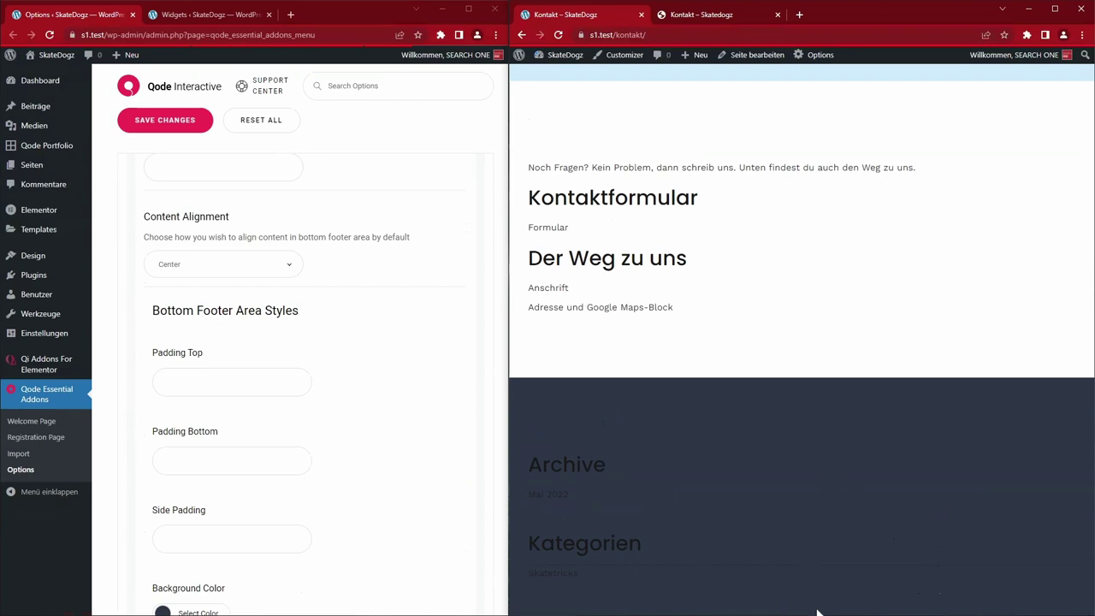
{"action": "left_click", "coordinate": [208, 14]}
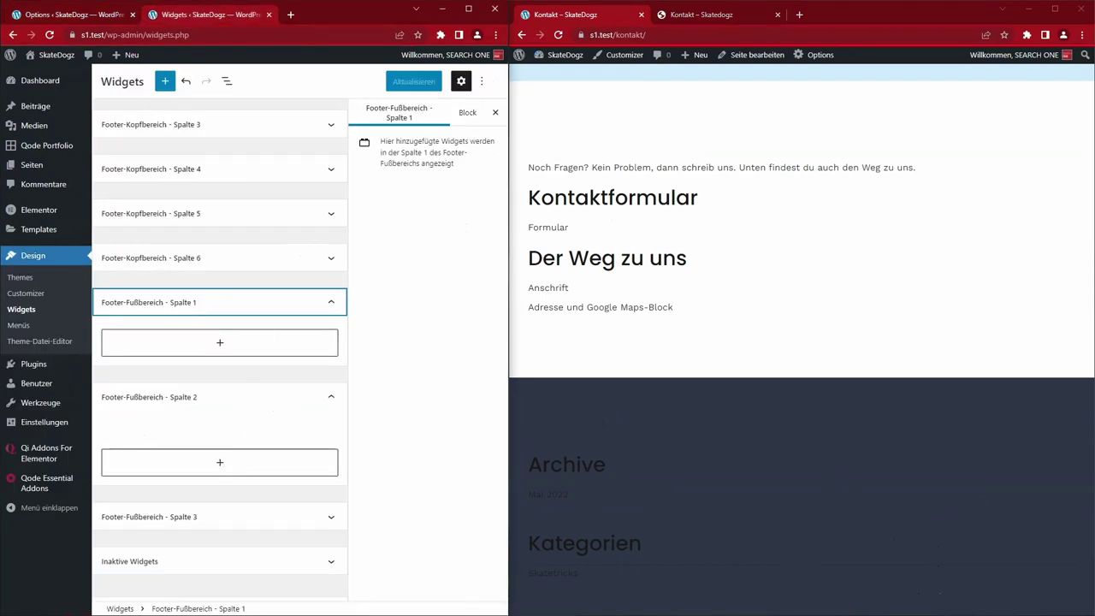
{"action": "left_click", "coordinate": [189, 428]}
{"action": "left_click", "coordinate": [322, 409]}
{"action": "left_click", "coordinate": [177, 211]}
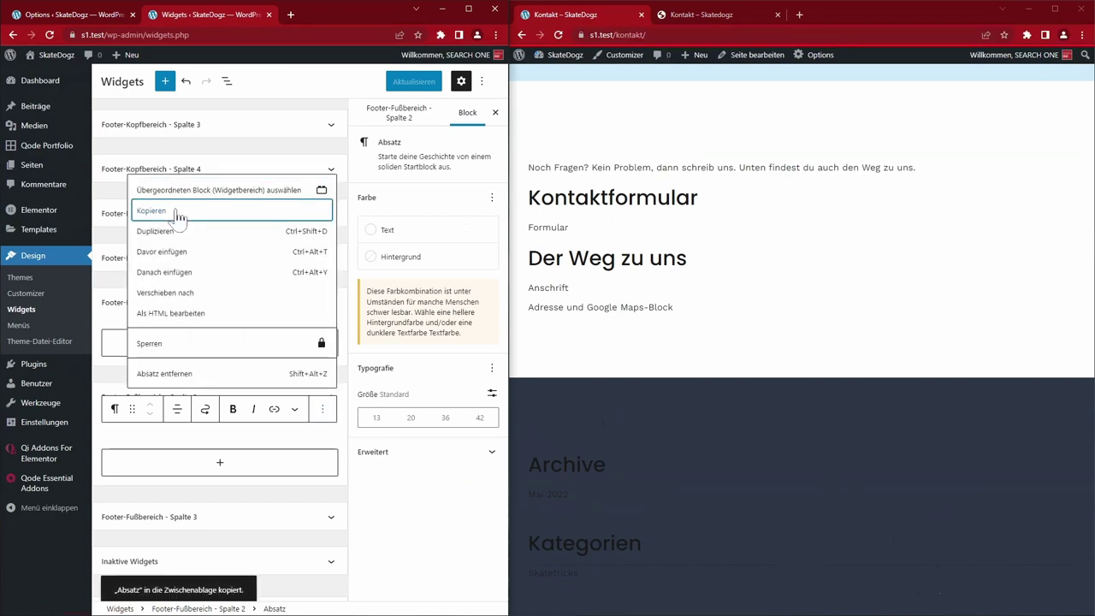
{"action": "left_click", "coordinate": [220, 342]}
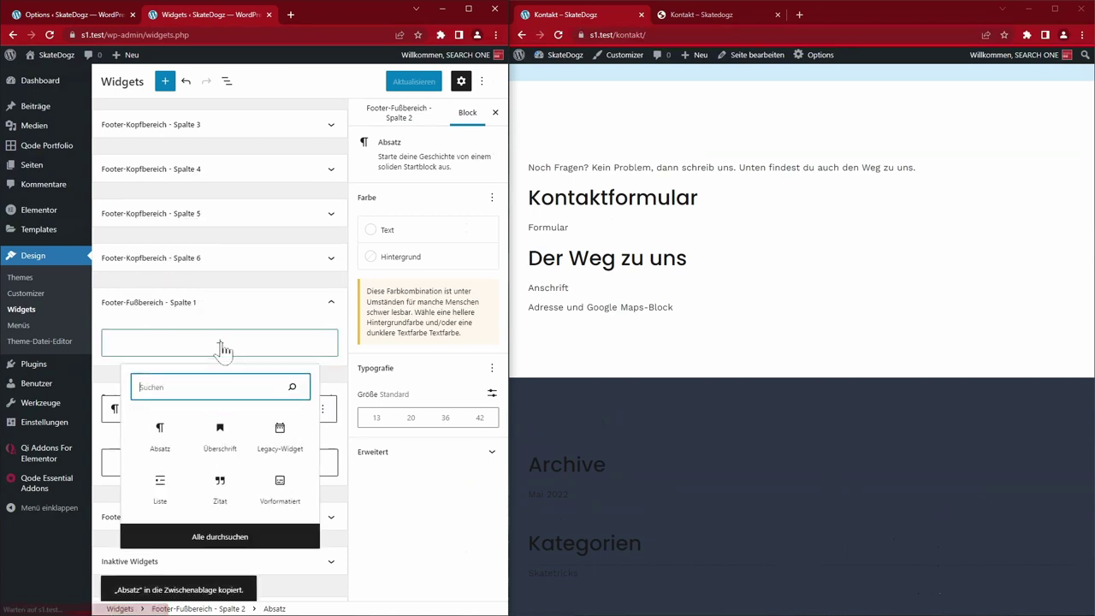
{"action": "left_click", "coordinate": [163, 435]}
{"action": "key", "text": "ctrl+z"}
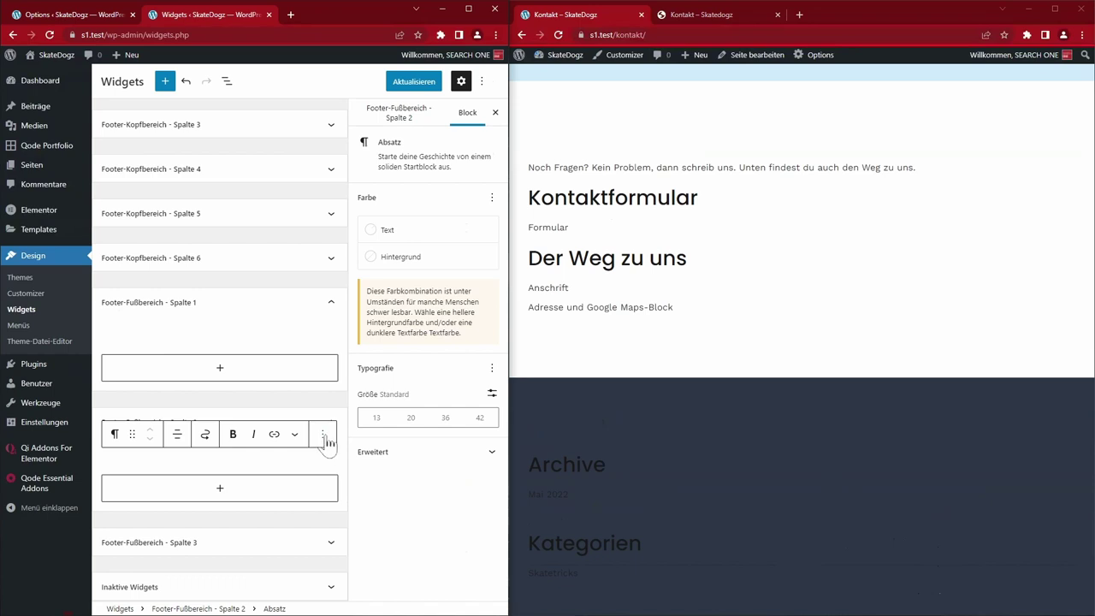
Remove the copyright paragraph from Footer-Fußbereich - Spalte 2, update the widgets and check the live footer
{"action": "left_click", "coordinate": [323, 434]}
{"action": "left_click", "coordinate": [257, 399]}
{"action": "left_click", "coordinate": [419, 83]}
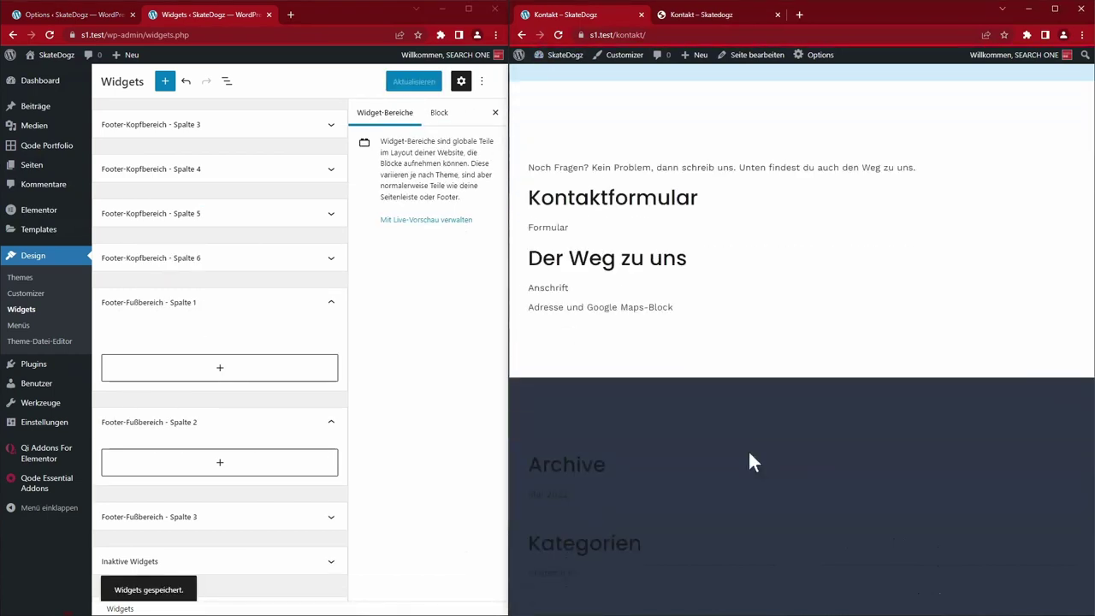
{"action": "key", "text": "ctrl+z"}
{"action": "scroll", "coordinate": [749, 453], "scroll_direction": "down", "scroll_amount": 2}
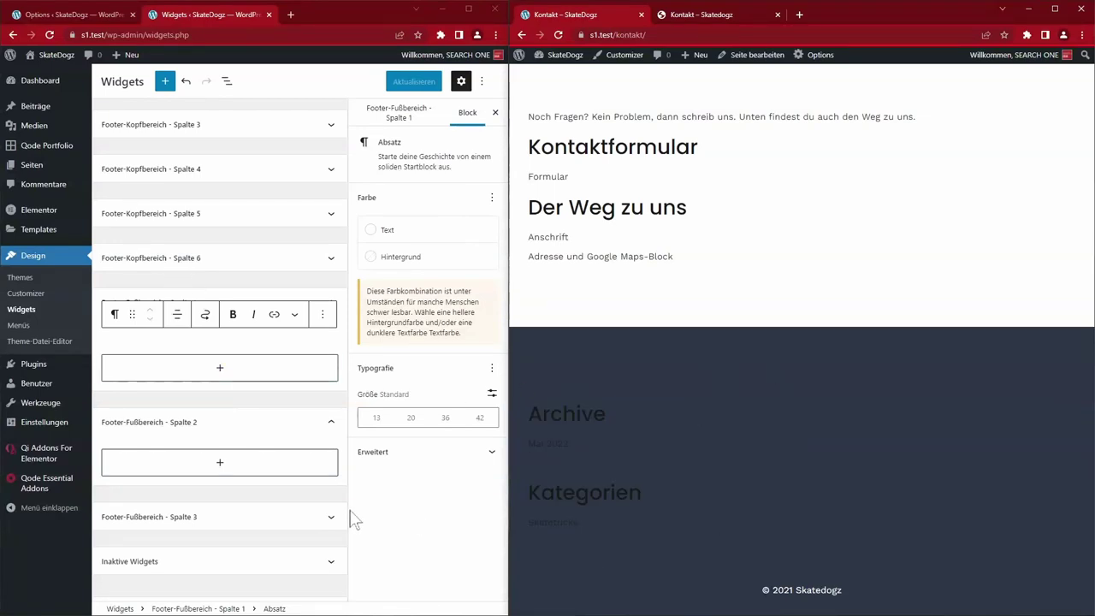
Replace the Archive and Kategorien blocks in Footer-Kopfbereich - Spalte 1 with a white heading "Folge uns"
{"action": "scroll", "coordinate": [269, 482], "scroll_direction": "up", "scroll_amount": 3}
{"action": "left_click", "coordinate": [255, 272]}
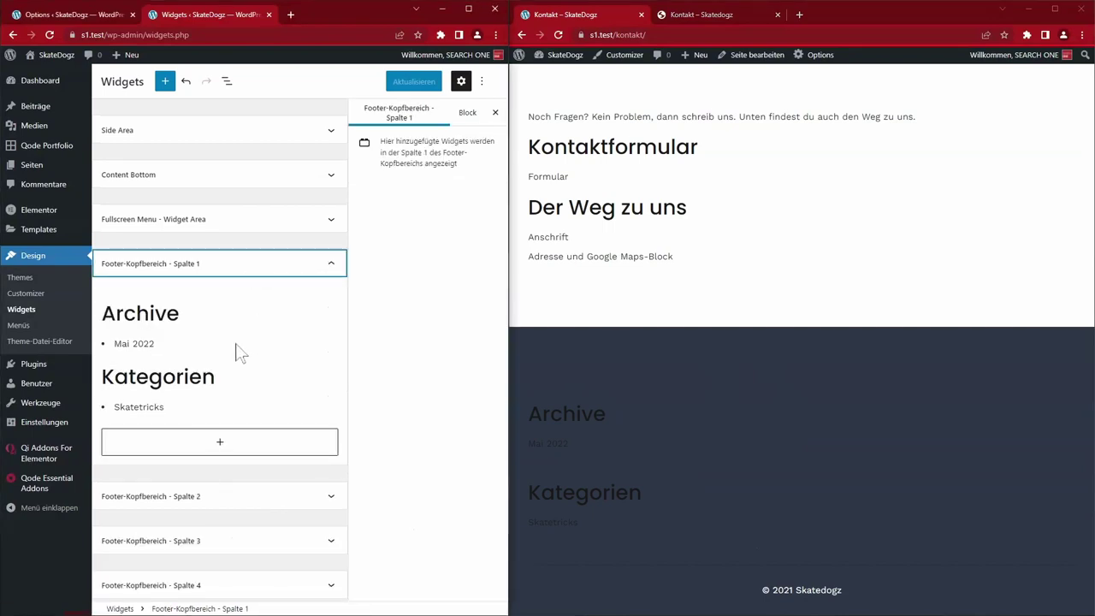
{"action": "left_click", "coordinate": [241, 353]}
{"action": "left_click", "coordinate": [263, 313]}
{"action": "left_click", "coordinate": [308, 516]}
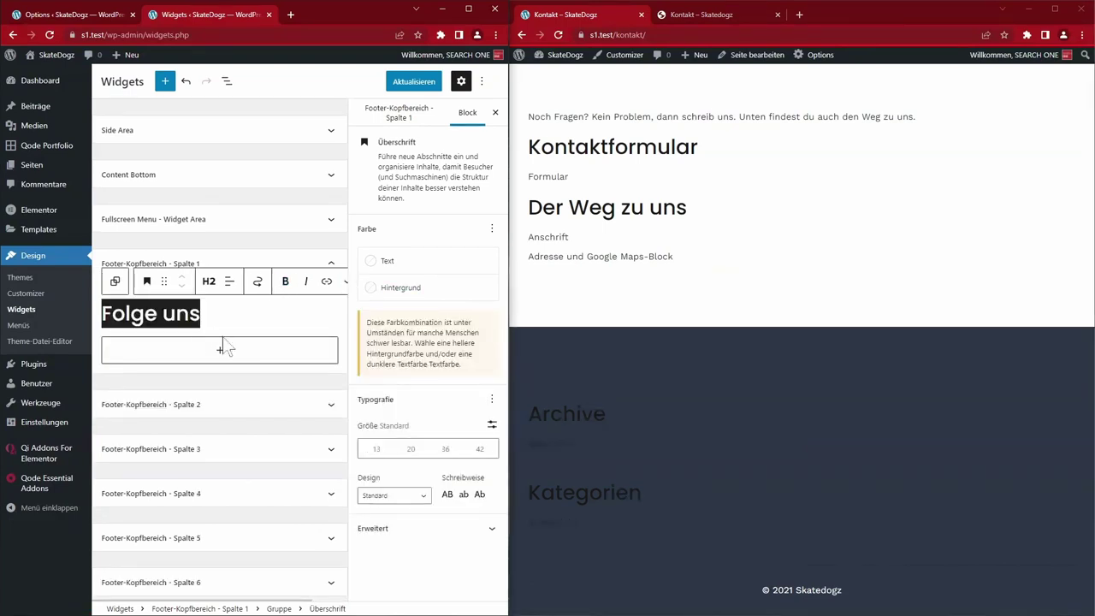
{"action": "key", "text": "BackSpace"}
Add a Social Icons block to Footer-Kopfbereich - Spalte 1, set its icon colour to CEEAFA and update the widgets
{"action": "left_click", "coordinate": [220, 350]}
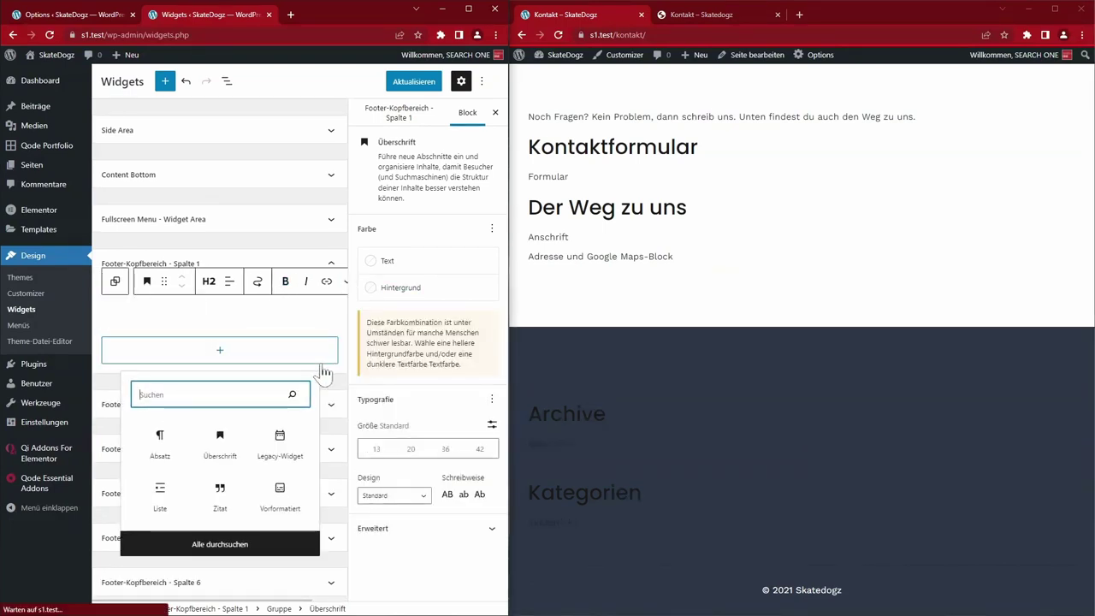
{"action": "type", "text": "soci"}
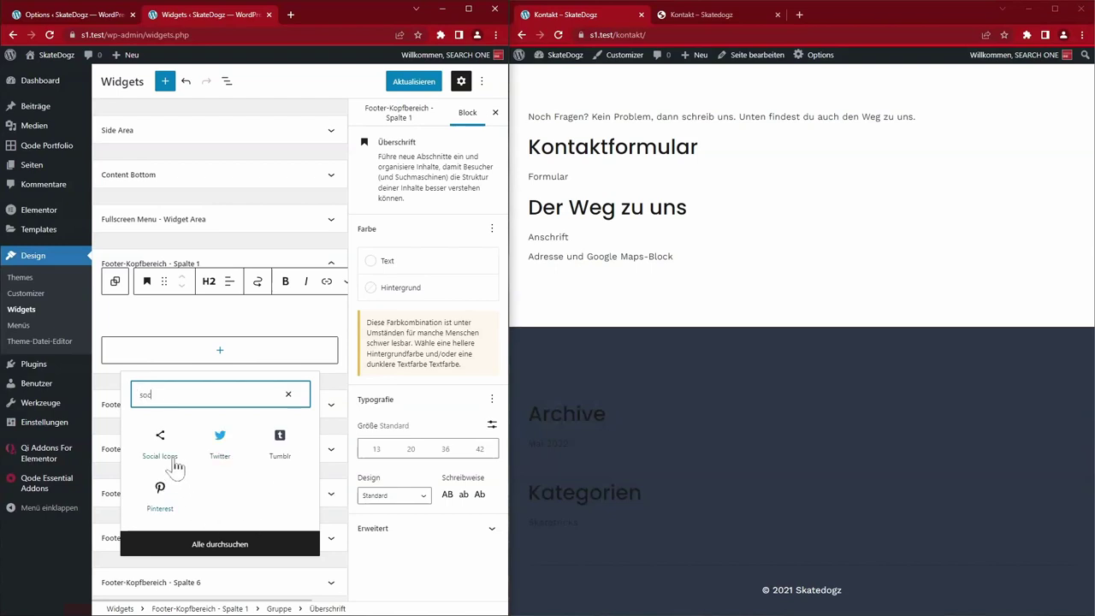
{"action": "left_click", "coordinate": [169, 455]}
{"action": "left_click", "coordinate": [391, 518]}
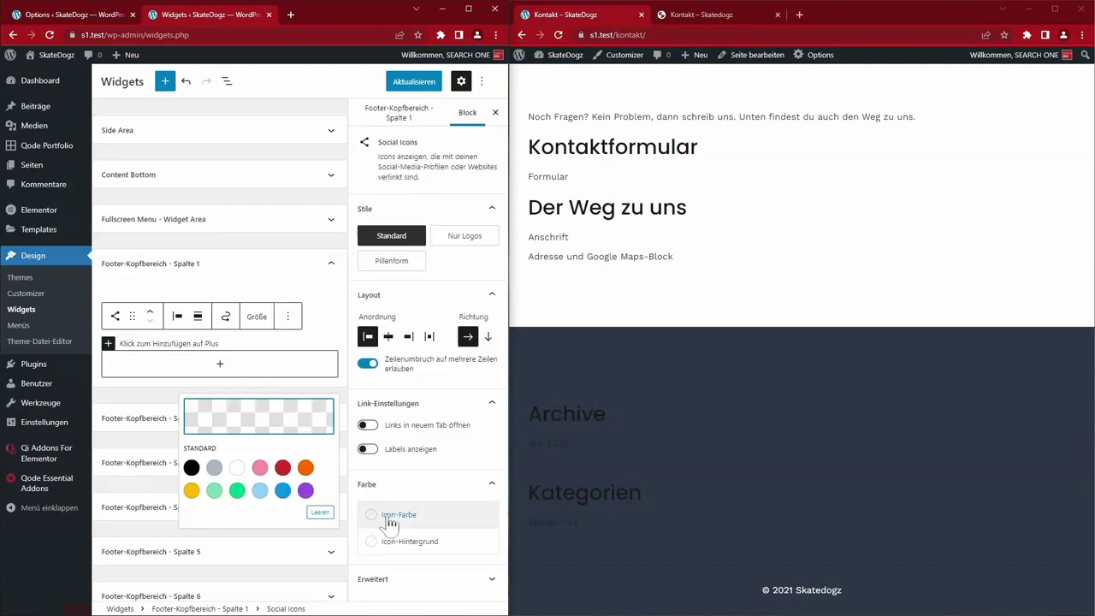
{"action": "left_click", "coordinate": [259, 416]}
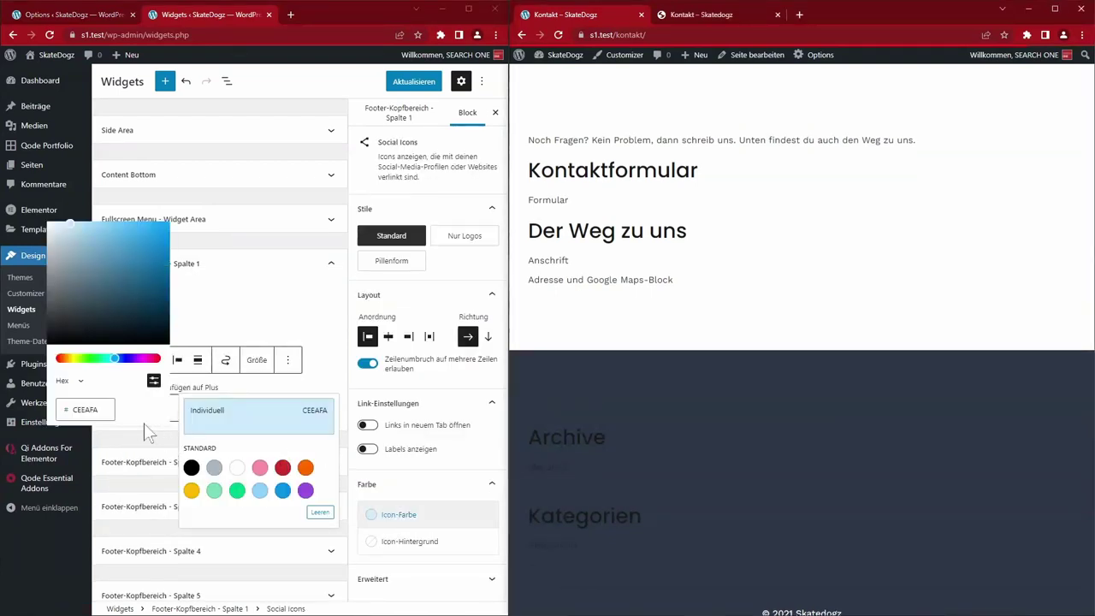
{"action": "left_click", "coordinate": [295, 423]}
{"action": "left_click", "coordinate": [479, 452]}
{"action": "left_click", "coordinate": [419, 86]}
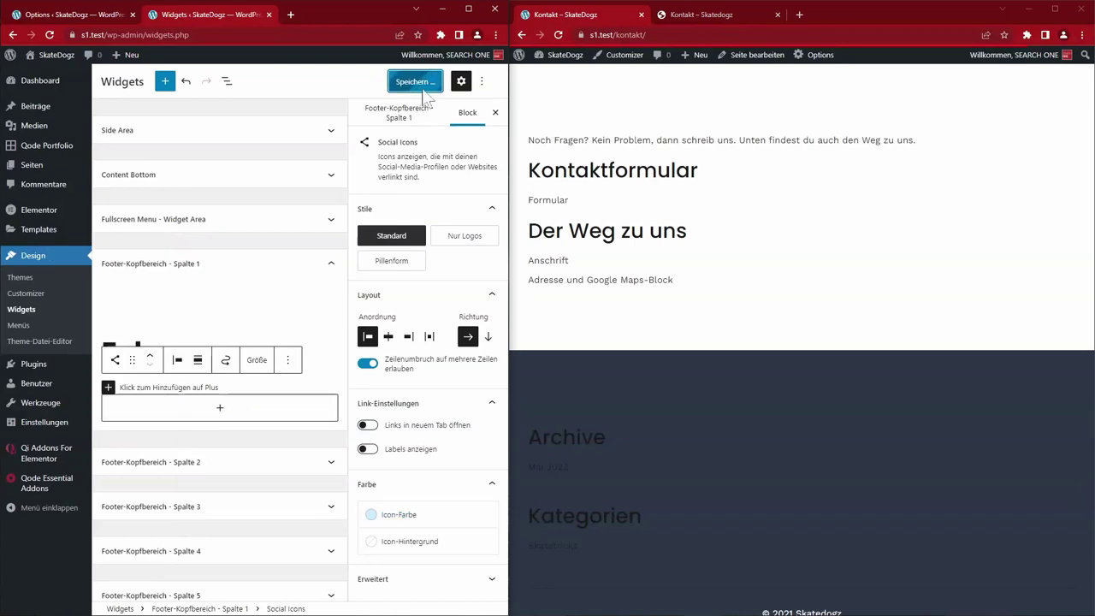
Add Facebook, Instagram, Twitter and YouTube to the social icons, use the Nur Logos style, and update the widgets and live page
{"action": "left_click", "coordinate": [112, 347]}
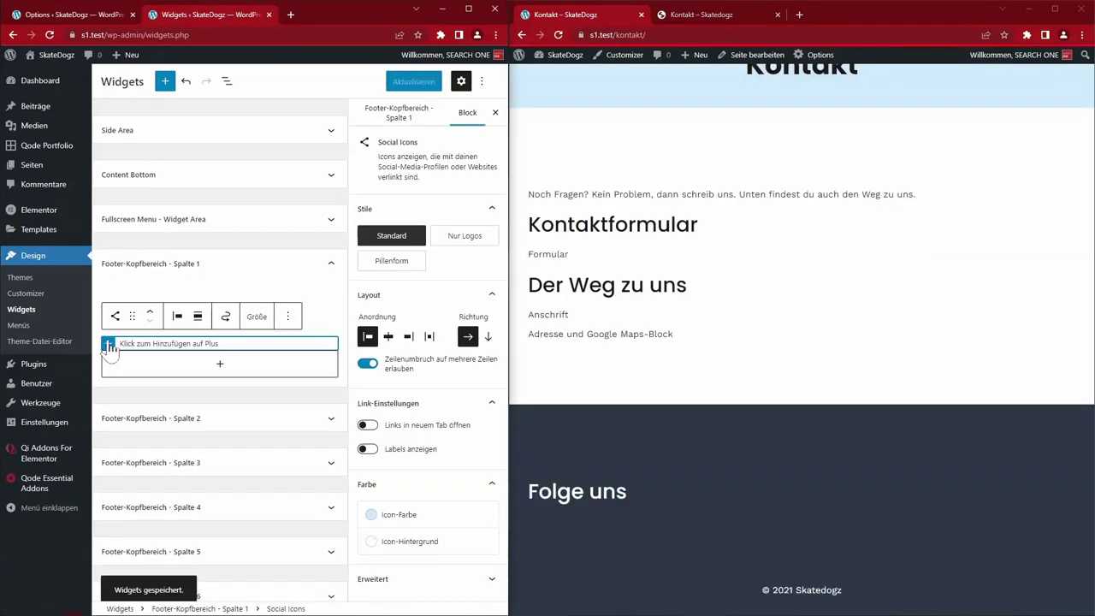
{"action": "left_click", "coordinate": [109, 346]}
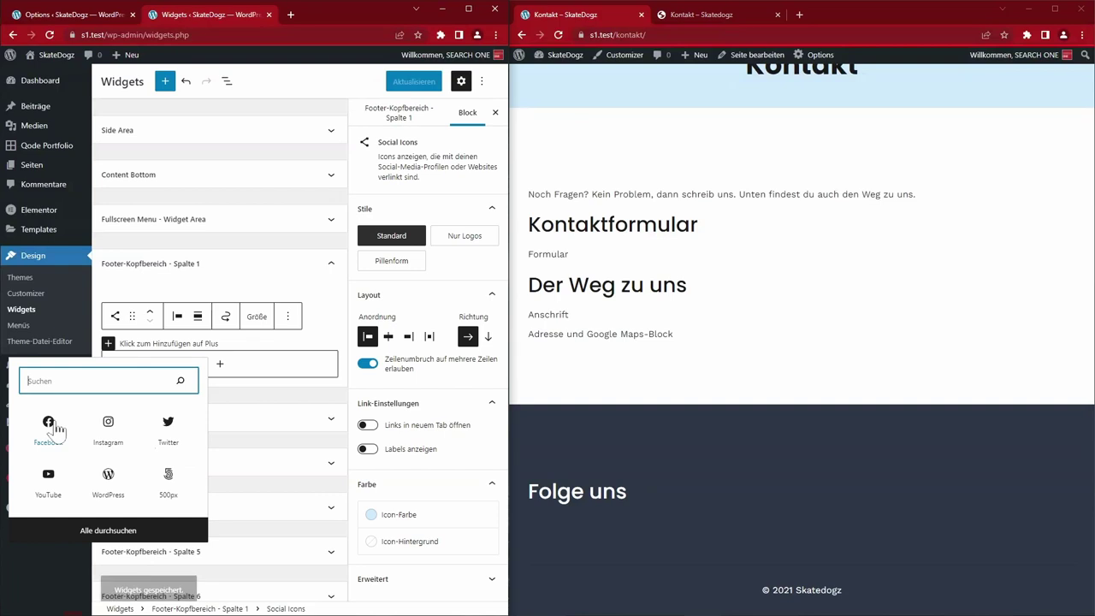
{"action": "left_click", "coordinate": [49, 428]}
{"action": "left_click", "coordinate": [127, 344]}
{"action": "left_click", "coordinate": [108, 427]}
{"action": "left_click", "coordinate": [145, 343]}
{"action": "left_click", "coordinate": [168, 427]}
{"action": "left_click", "coordinate": [163, 343]}
{"action": "left_click", "coordinate": [100, 477]}
{"action": "left_click", "coordinate": [435, 82]}
{"action": "left_click", "coordinate": [558, 34]}
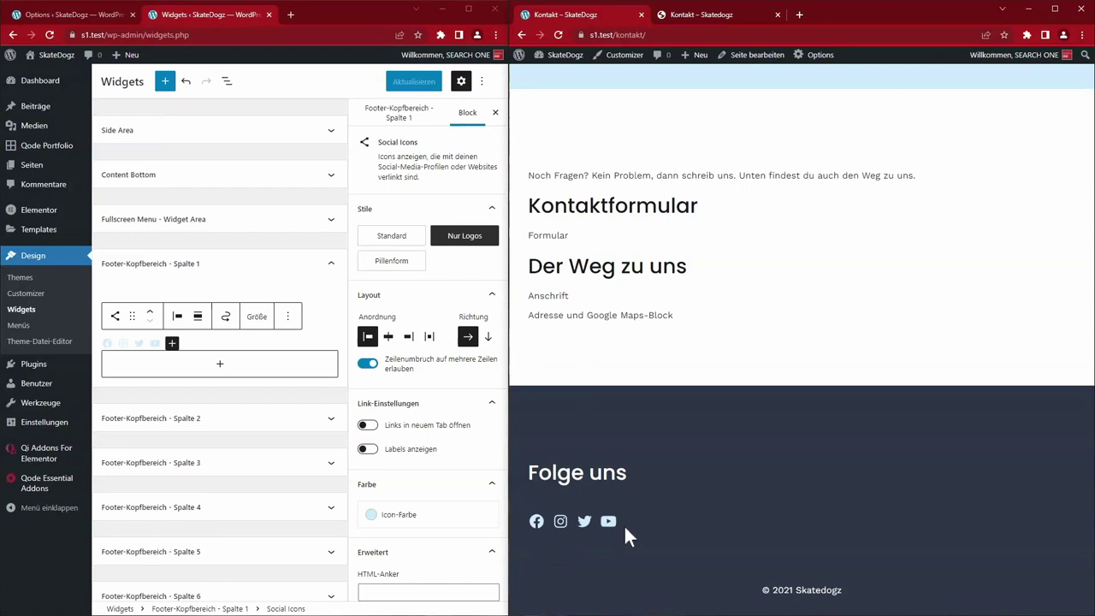
Compare the footer with the reference page, then make the "Folge uns" heading a bold H4 and save it
{"action": "left_click", "coordinate": [737, 17]}
{"action": "scroll", "coordinate": [725, 513], "scroll_direction": "down", "scroll_amount": 3}
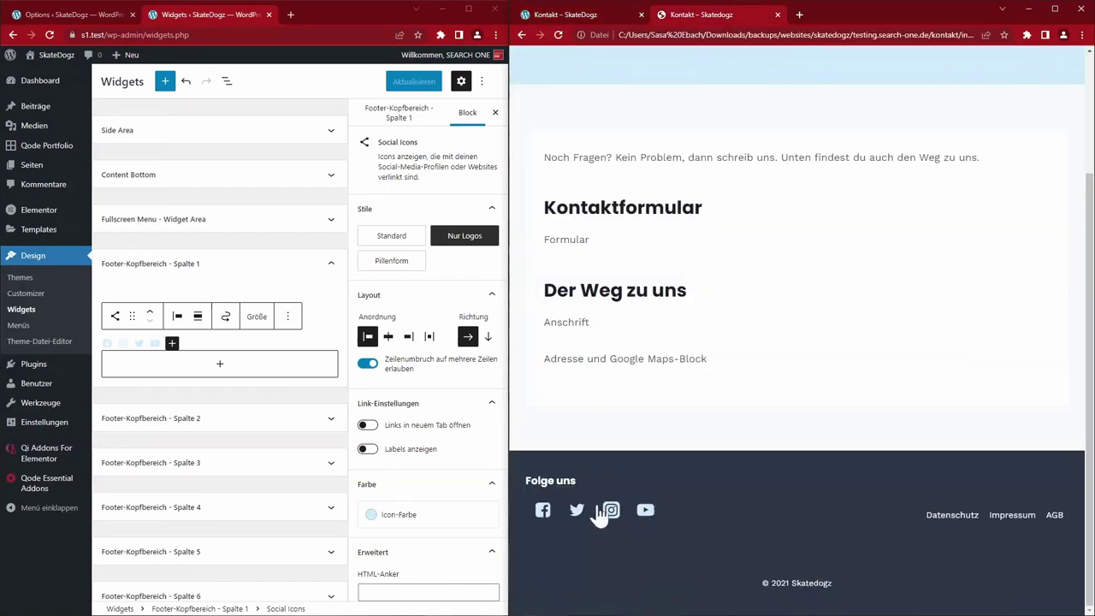
{"action": "left_click_drag", "start_coordinate": [522, 481], "coordinate": [625, 484]}
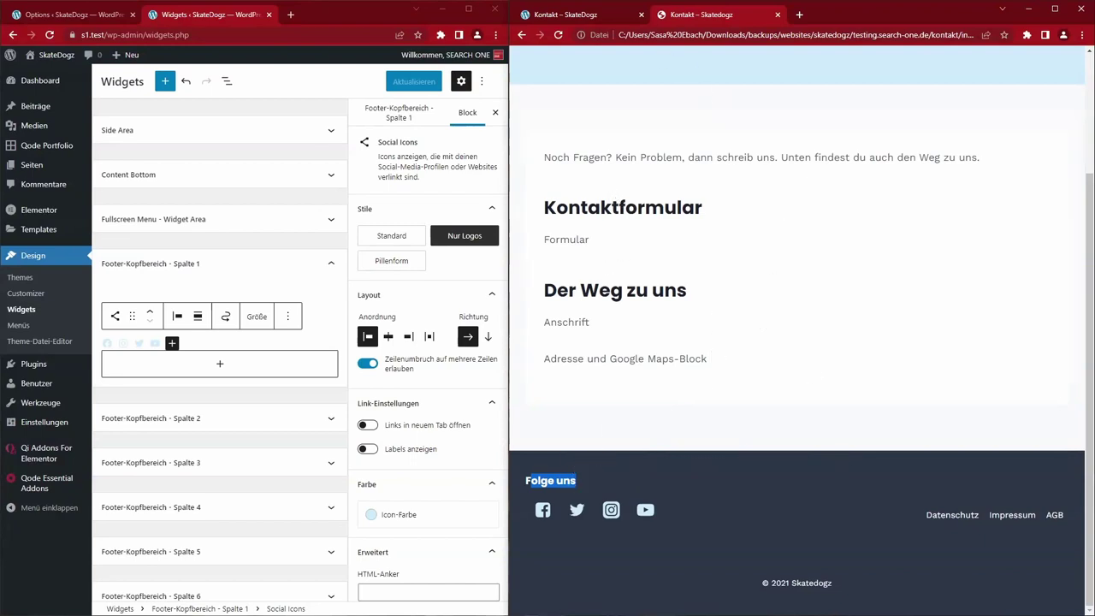
{"action": "left_click", "coordinate": [564, 15]}
{"action": "left_click", "coordinate": [198, 299]}
{"action": "left_click", "coordinate": [198, 280]}
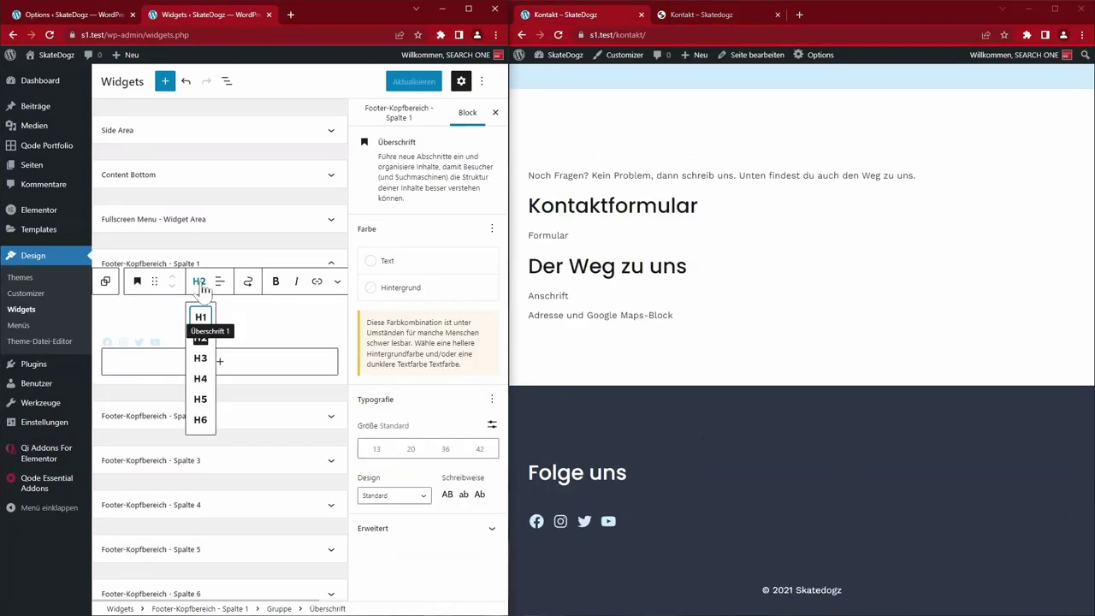
{"action": "left_click", "coordinate": [200, 379]}
{"action": "scroll", "coordinate": [199, 289], "scroll_direction": "down", "scroll_amount": 1}
{"action": "left_click", "coordinate": [275, 186]}
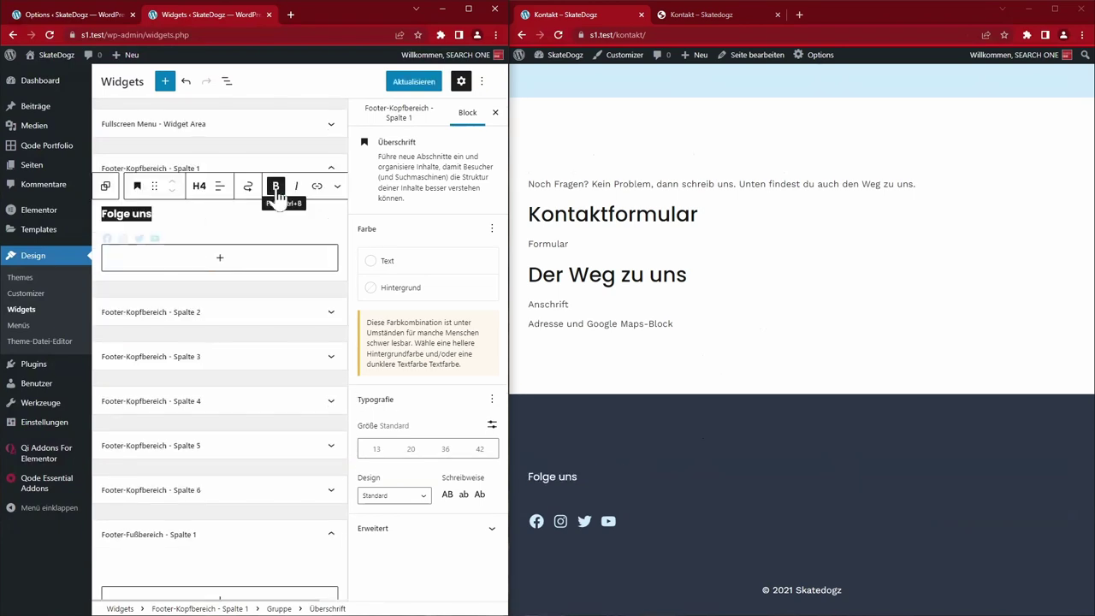
{"action": "left_click", "coordinate": [633, 189]}
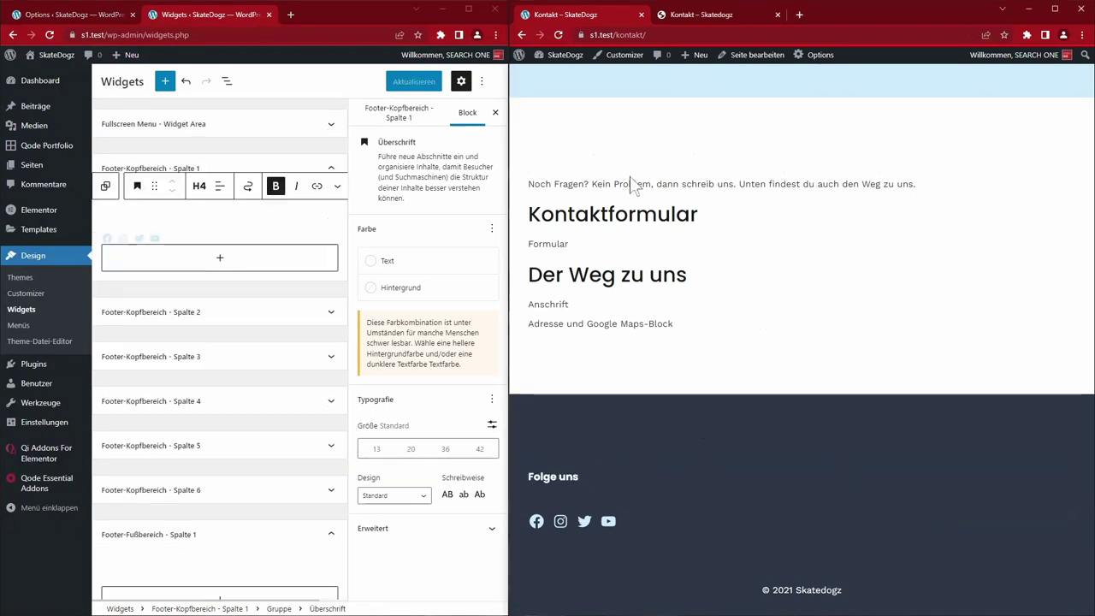
Add a Navigationsmenü widget showing the Rechtliches menu to Footer-Kopfbereich - Spalte 2, update the widgets and reload the live page
{"action": "left_click", "coordinate": [237, 313]}
{"action": "left_click", "coordinate": [239, 356]}
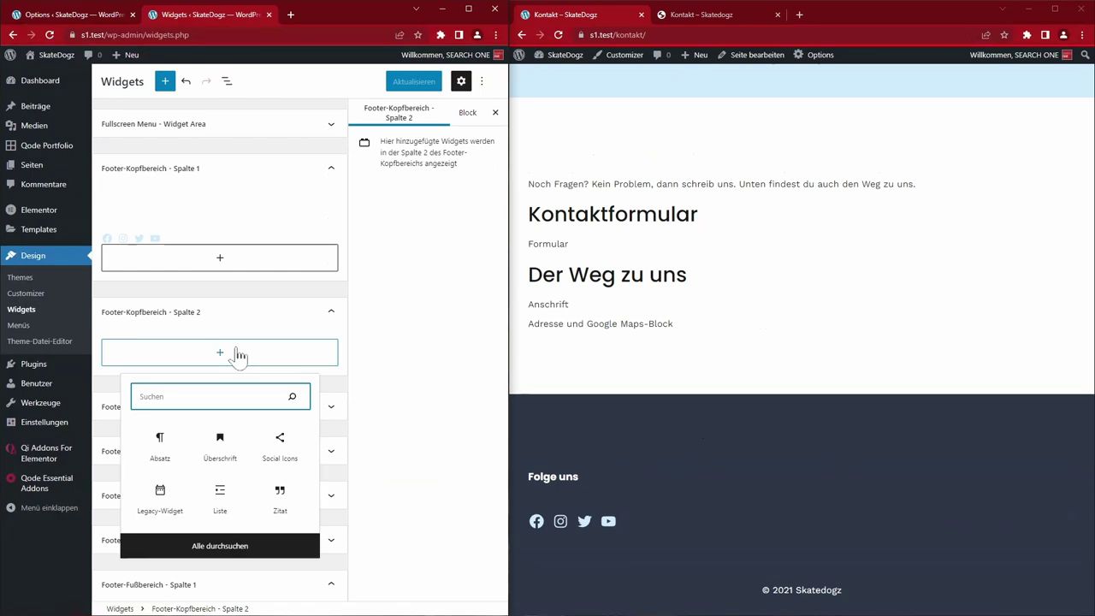
{"action": "type", "text": "Nav"}
{"action": "left_click", "coordinate": [162, 454]}
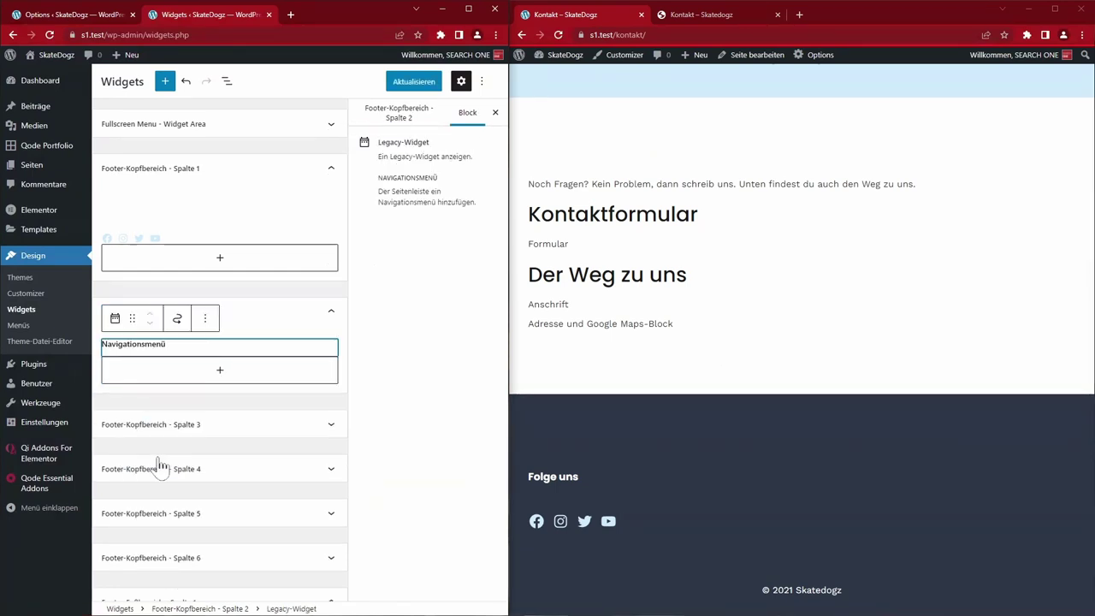
{"action": "left_click", "coordinate": [163, 435]}
{"action": "left_click", "coordinate": [160, 470]}
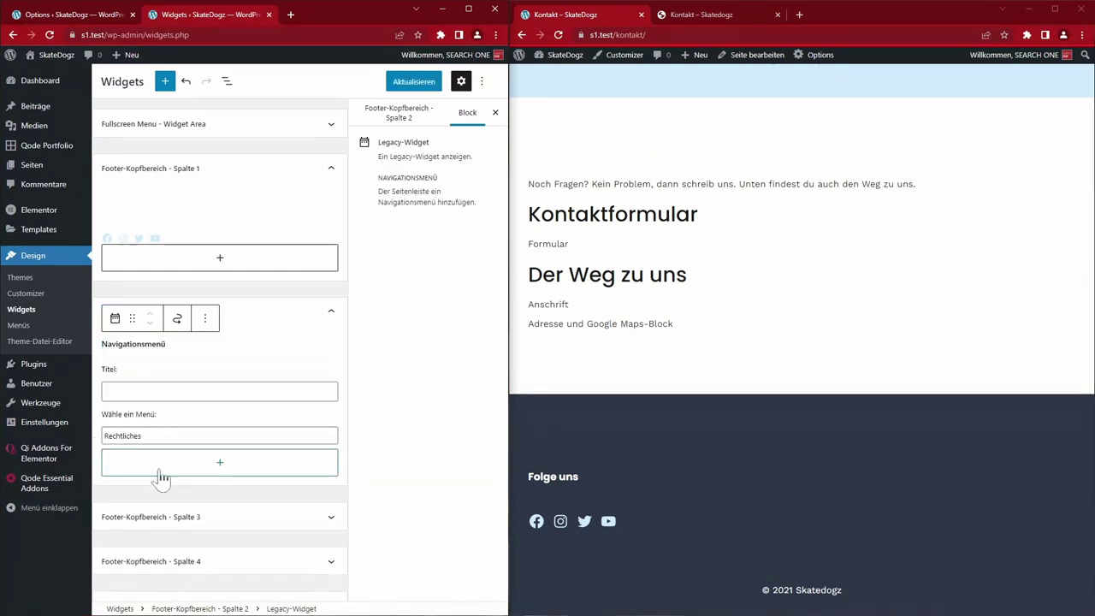
{"action": "left_click", "coordinate": [414, 81]}
{"action": "left_click", "coordinate": [558, 34]}
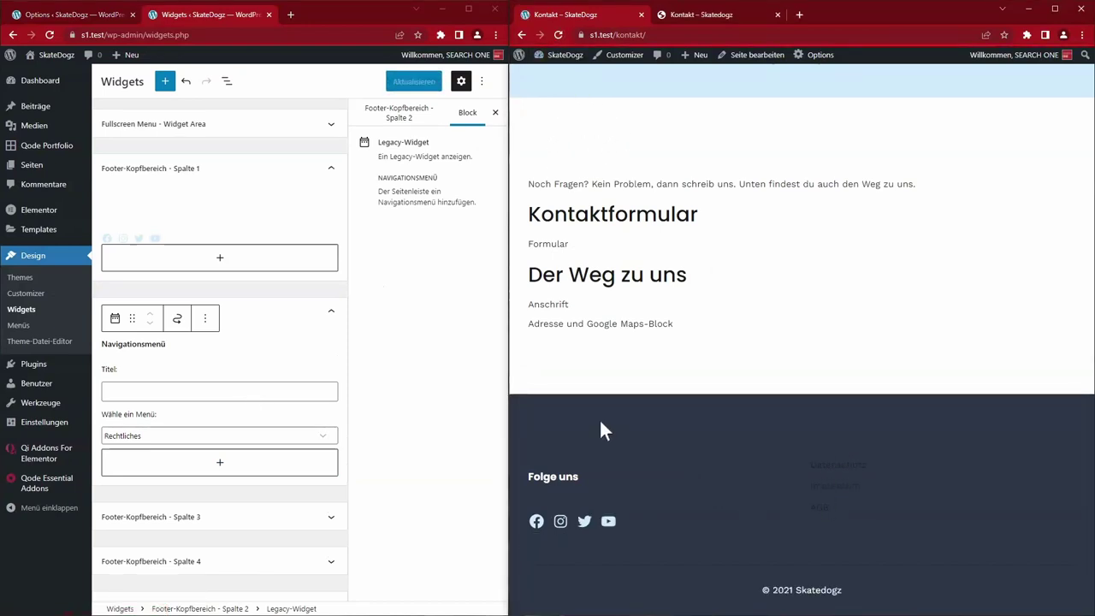
In the Qode footer options, set the footer area's Widgets Skin to White, save and reload the live page
{"action": "left_click", "coordinate": [73, 14]}
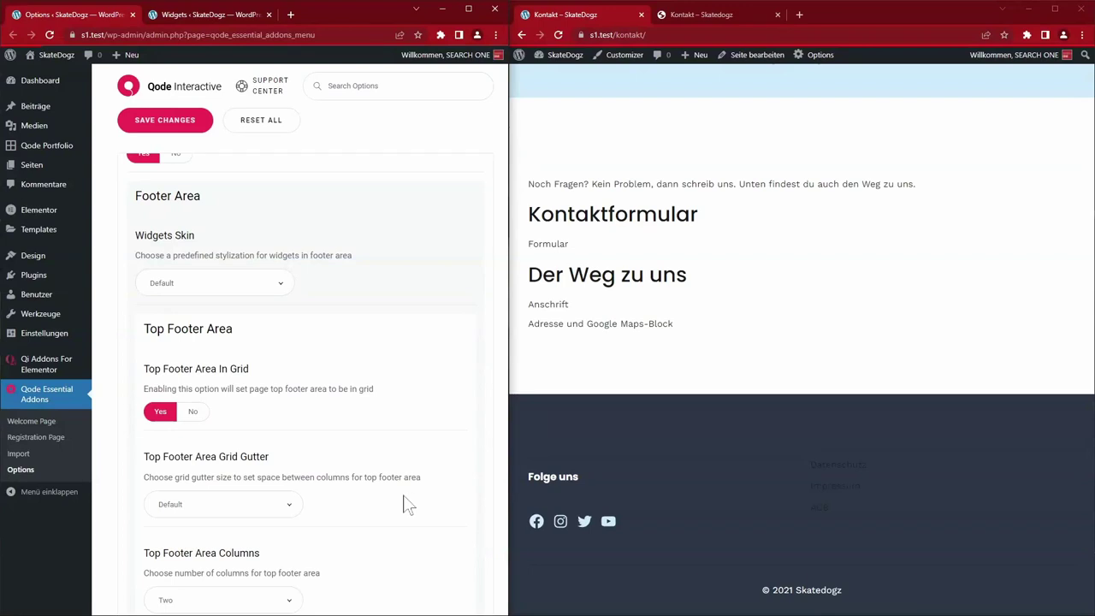
{"action": "left_click", "coordinate": [259, 289]}
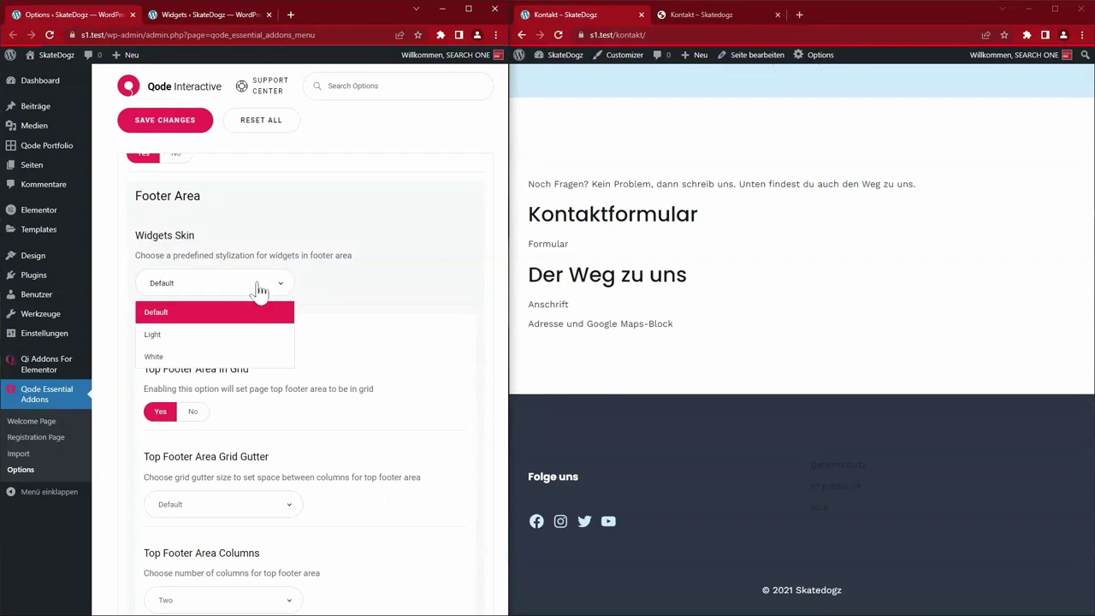
{"action": "left_click", "coordinate": [193, 356]}
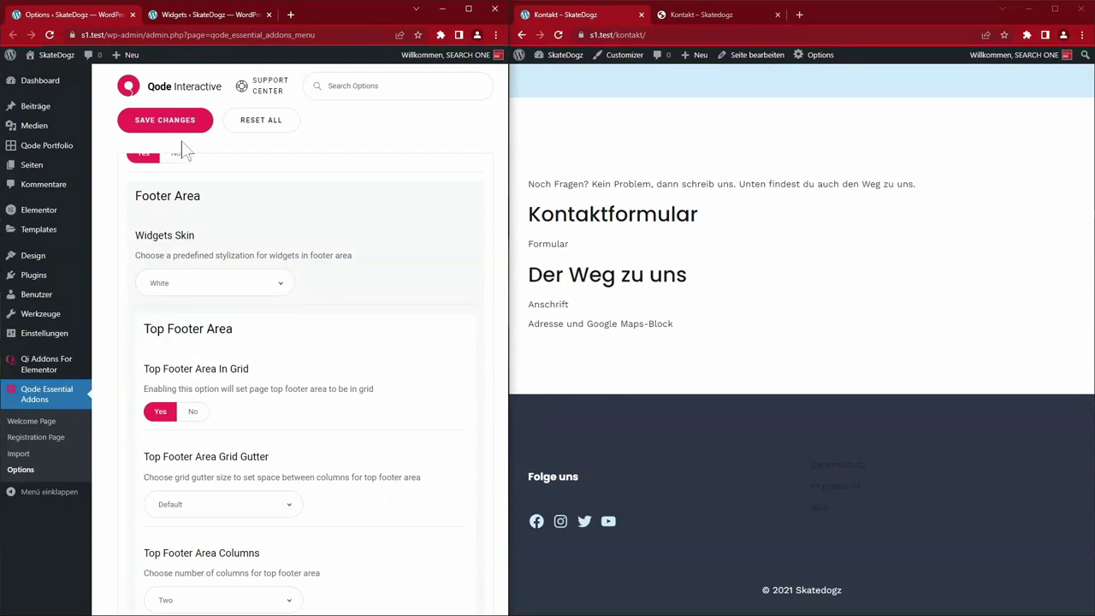
{"action": "left_click", "coordinate": [182, 127]}
{"action": "left_click", "coordinate": [558, 35]}
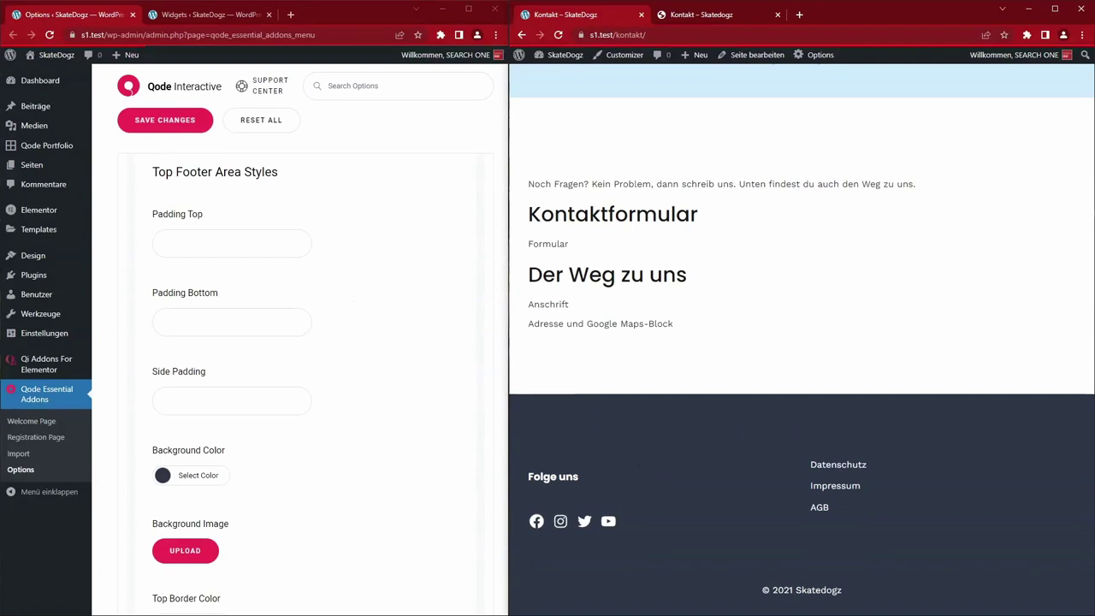
Set the top footer area's Padding Top to 20px, save, and compare the live footer with the reference
{"action": "left_click", "coordinate": [191, 245]}
{"action": "type", "text": "20px"}
{"action": "left_click", "coordinate": [557, 34]}
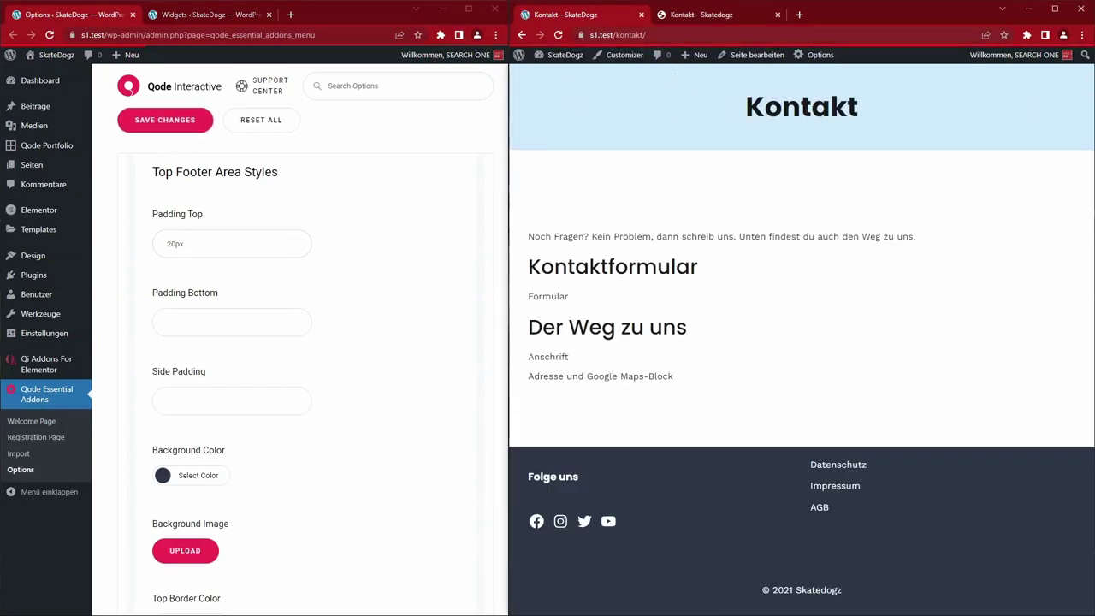
{"action": "left_click", "coordinate": [697, 14]}
{"action": "key", "text": "ctrl+shift+Tab"}
{"action": "left_click", "coordinate": [444, 218]}
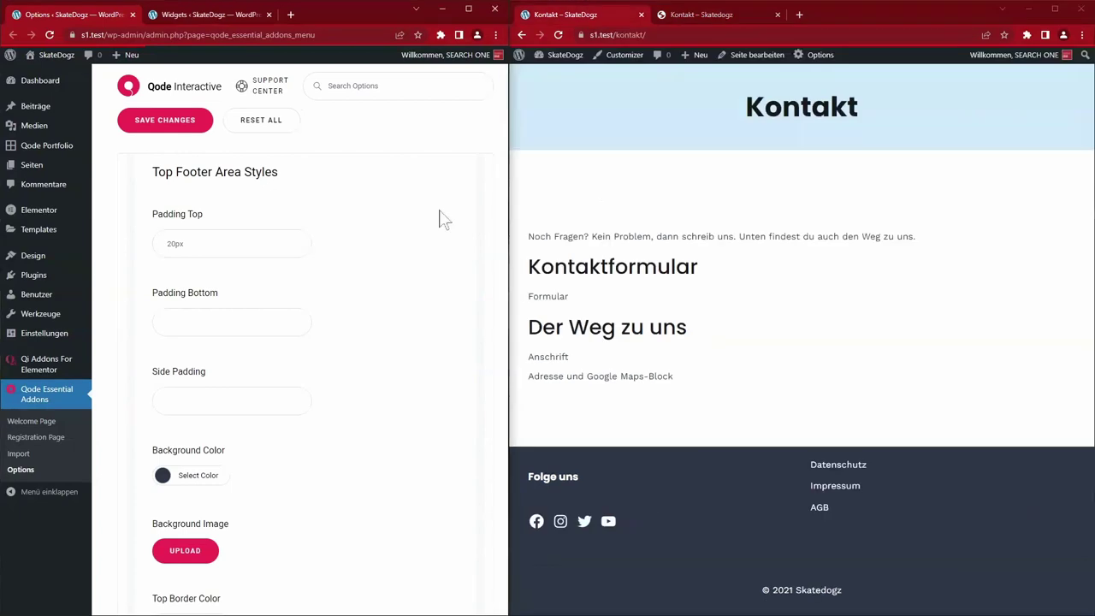
{"action": "left_click_drag", "start_coordinate": [206, 244], "coordinate": [168, 244]}
{"action": "left_click", "coordinate": [356, 312]}
Set the Bottom Footer Area's Top Border Width to 0 px, save the options and reload the live page
{"action": "scroll", "coordinate": [356, 343], "scroll_direction": "down", "scroll_amount": 2}
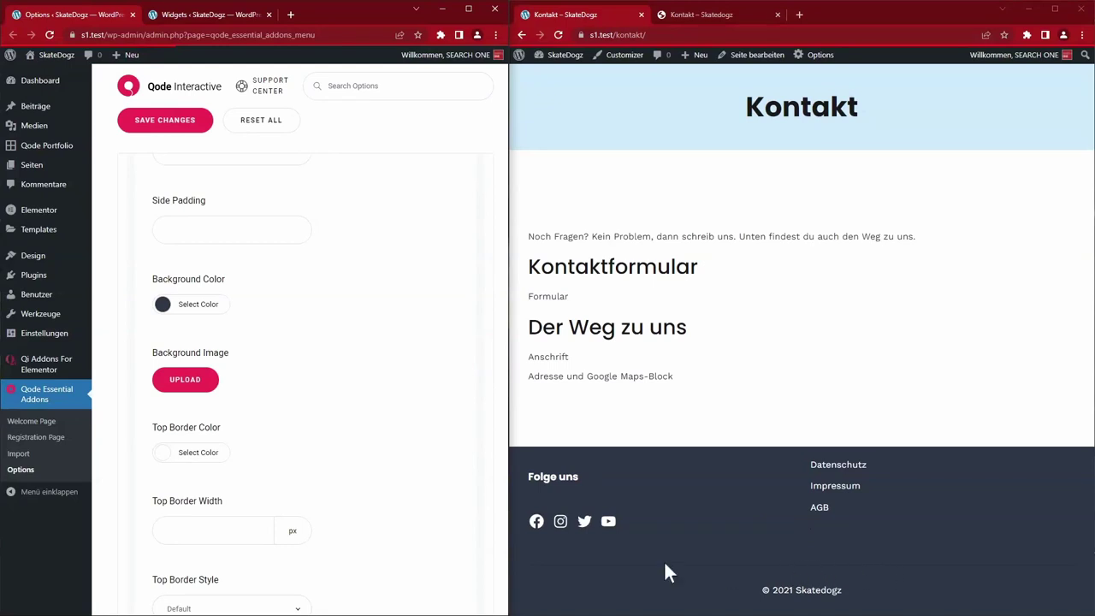
{"action": "scroll", "coordinate": [433, 471], "scroll_direction": "down", "scroll_amount": 9}
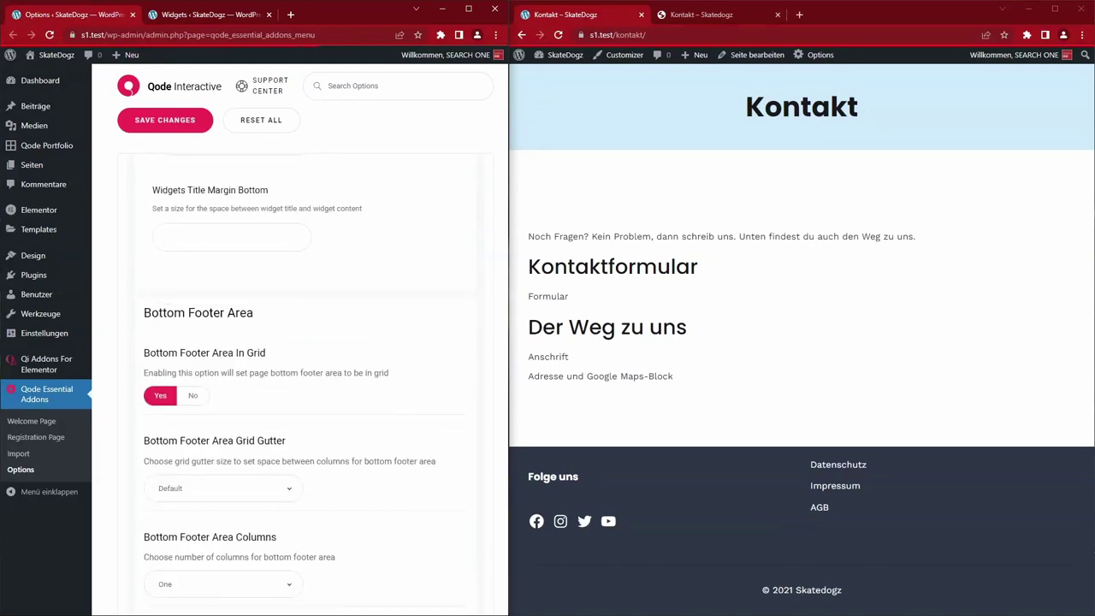
{"action": "scroll", "coordinate": [433, 469], "scroll_direction": "down", "scroll_amount": 3}
{"action": "scroll", "coordinate": [433, 470], "scroll_direction": "down", "scroll_amount": 6}
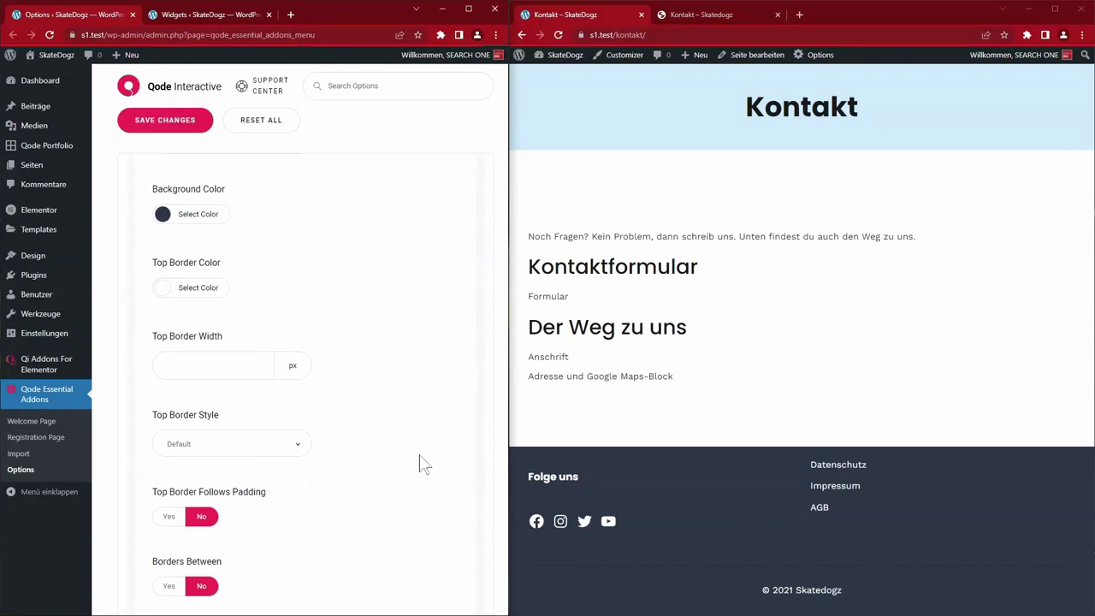
{"action": "left_click", "coordinate": [221, 379]}
{"action": "type", "text": "0"}
{"action": "left_click", "coordinate": [160, 130]}
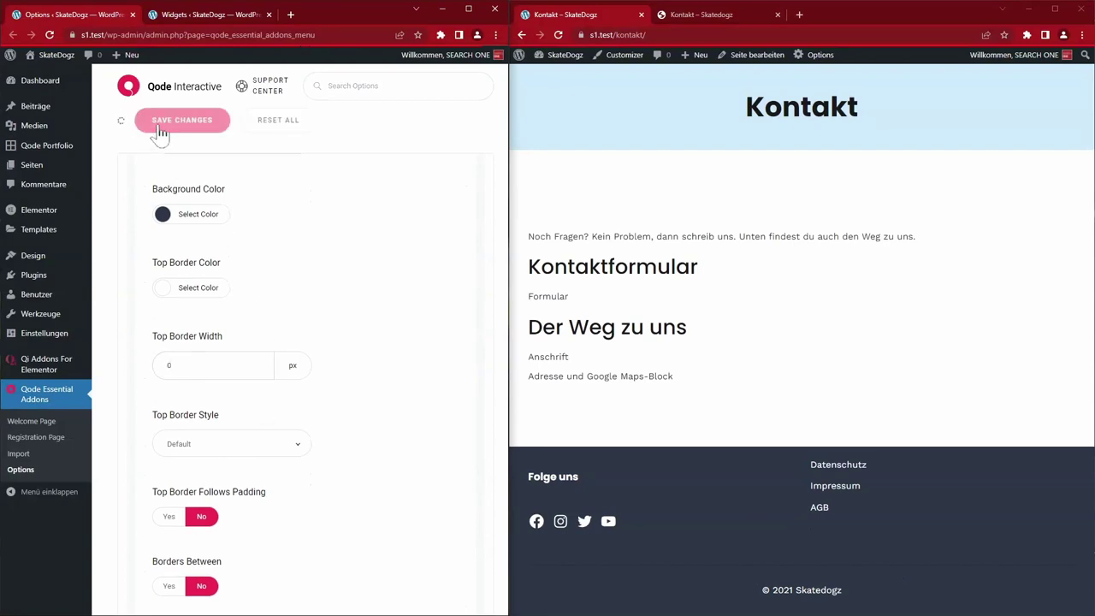
{"action": "left_click", "coordinate": [558, 34]}
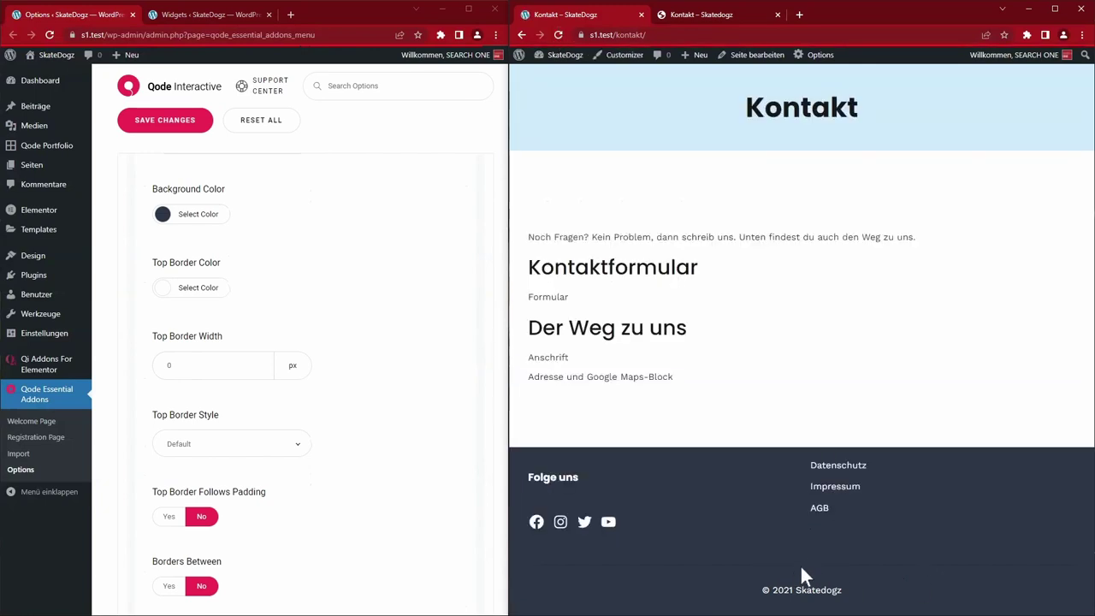
Compare the live Kontakt page's footer with the footer on the reference page
{"action": "left_click", "coordinate": [717, 22]}
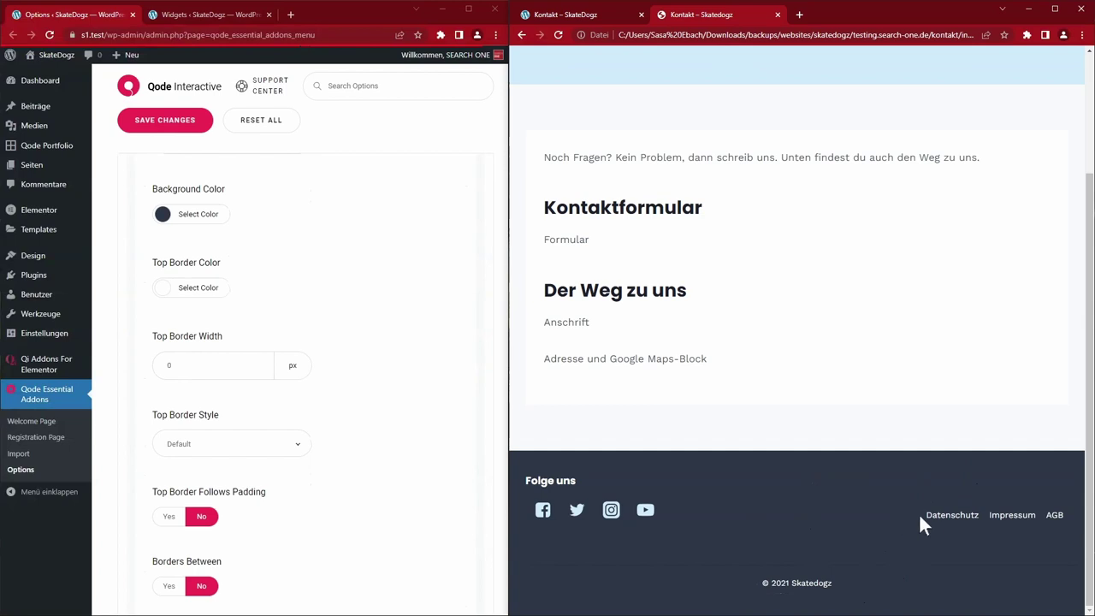
{"action": "left_click", "coordinate": [585, 13]}
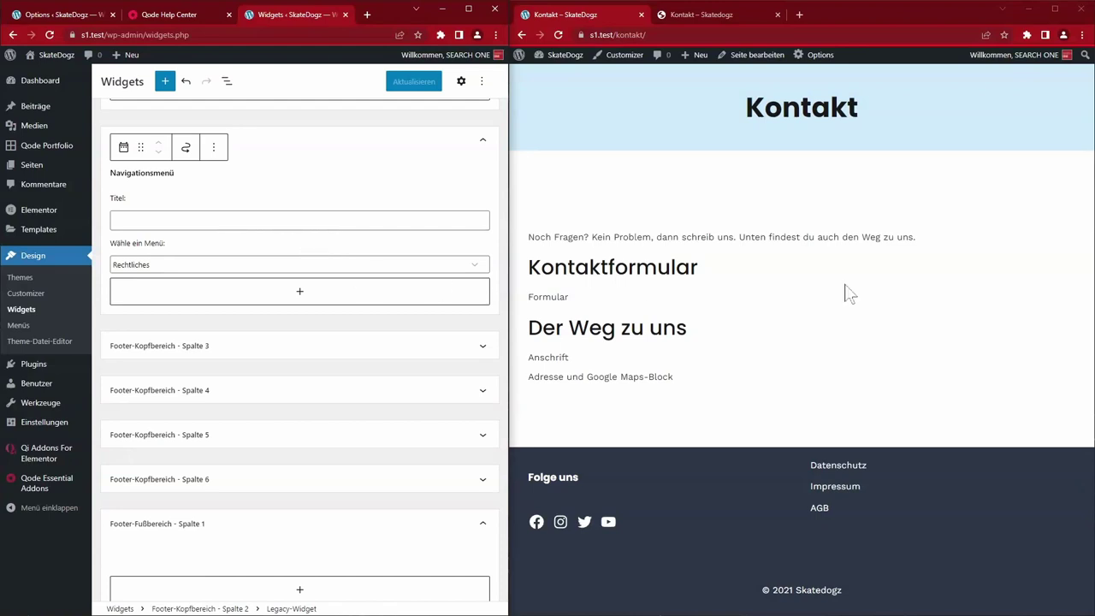
{"action": "scroll", "coordinate": [844, 288], "scroll_direction": "up", "scroll_amount": 1}
{"action": "scroll", "coordinate": [931, 382], "scroll_direction": "down", "scroll_amount": 1}
{"action": "scroll", "coordinate": [930, 554], "scroll_direction": "up", "scroll_amount": 1}
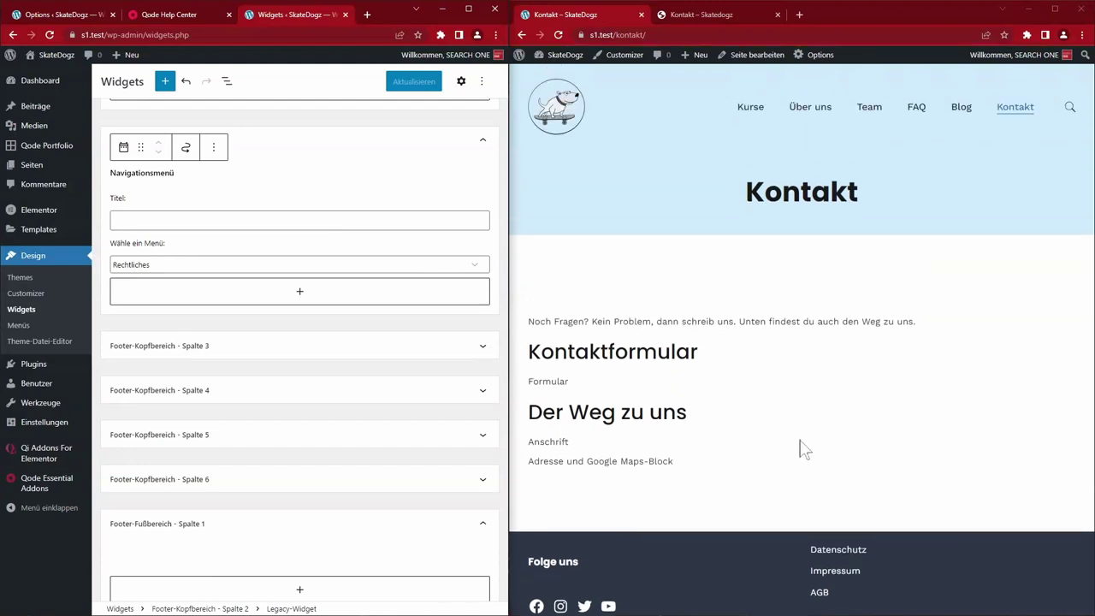
Open the home page on both the live site and the reference site and examine the reference's hero section
{"action": "left_click", "coordinate": [569, 123]}
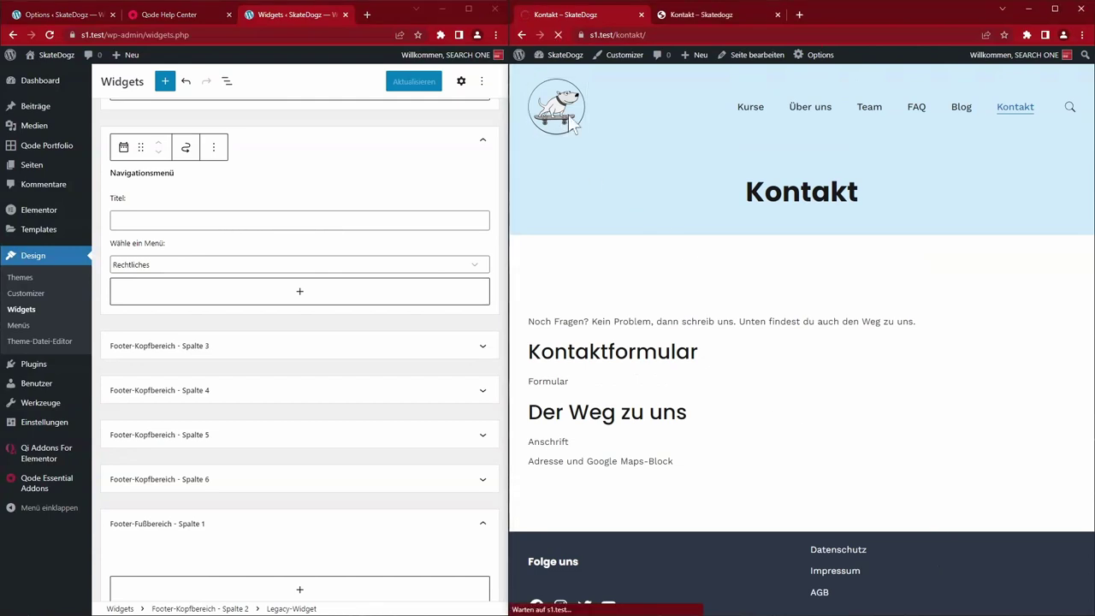
{"action": "left_click", "coordinate": [723, 14]}
{"action": "scroll", "coordinate": [843, 214], "scroll_direction": "up", "scroll_amount": 3}
{"action": "left_click", "coordinate": [640, 89]}
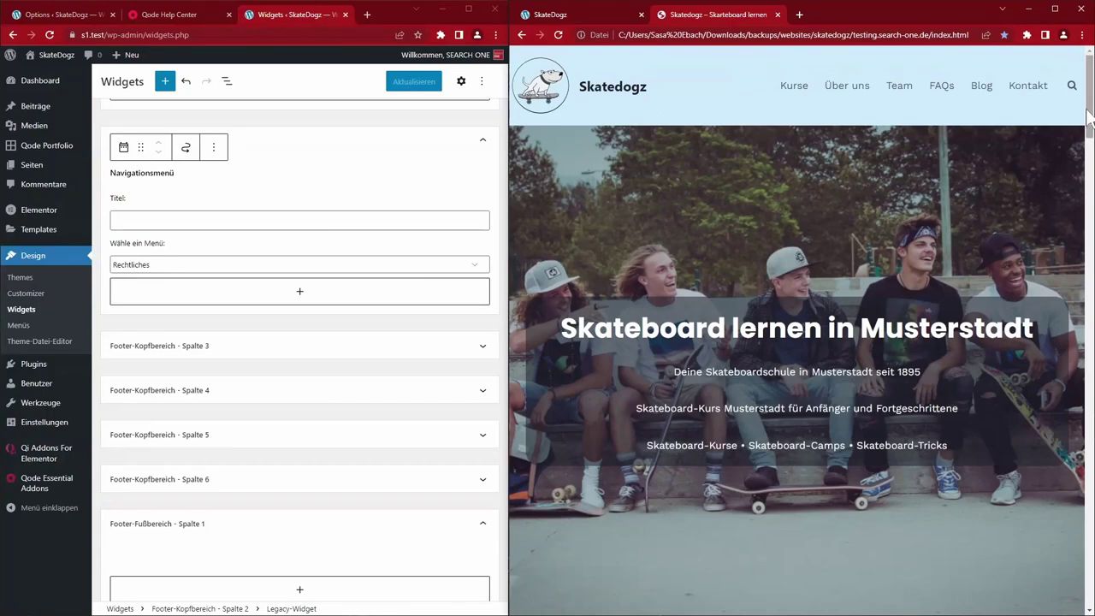
{"action": "left_click_drag", "start_coordinate": [1090, 123], "coordinate": [1090, 139]}
{"action": "scroll", "coordinate": [988, 137], "scroll_direction": "up", "scroll_amount": 1}
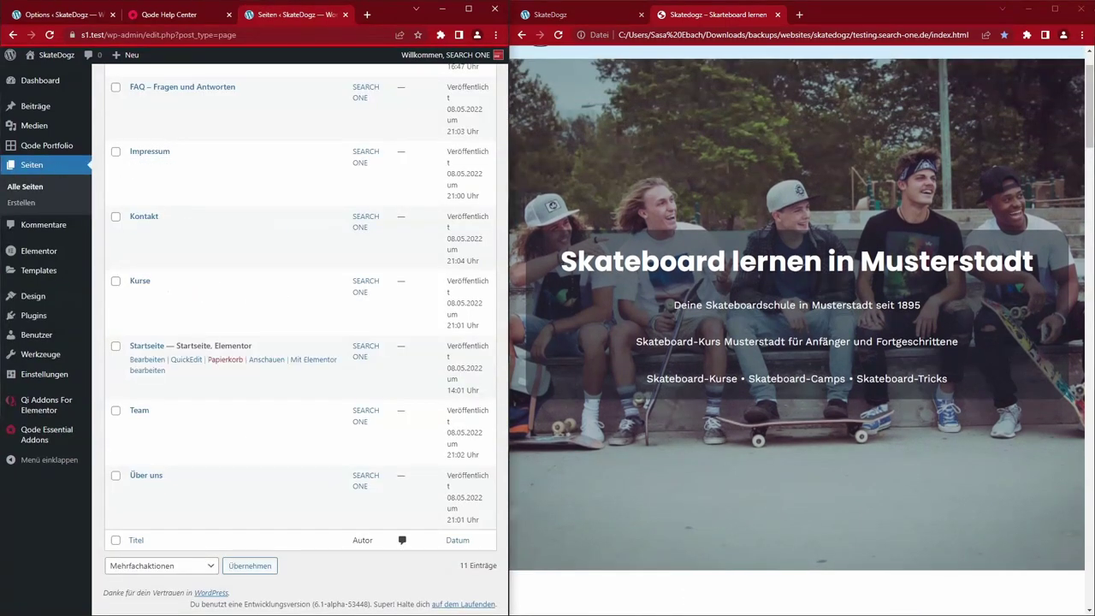
Open the Startseite page in Elementor, maximize the window and delete the Überschrift 1 to 4 headings
{"action": "left_click", "coordinate": [312, 361]}
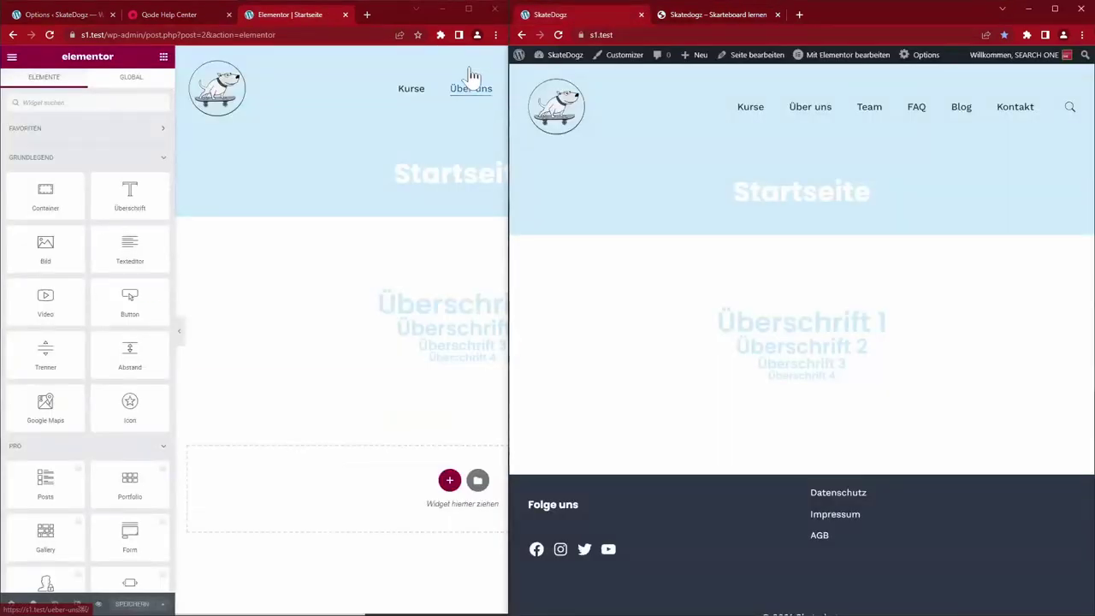
{"action": "key", "text": "super+Up"}
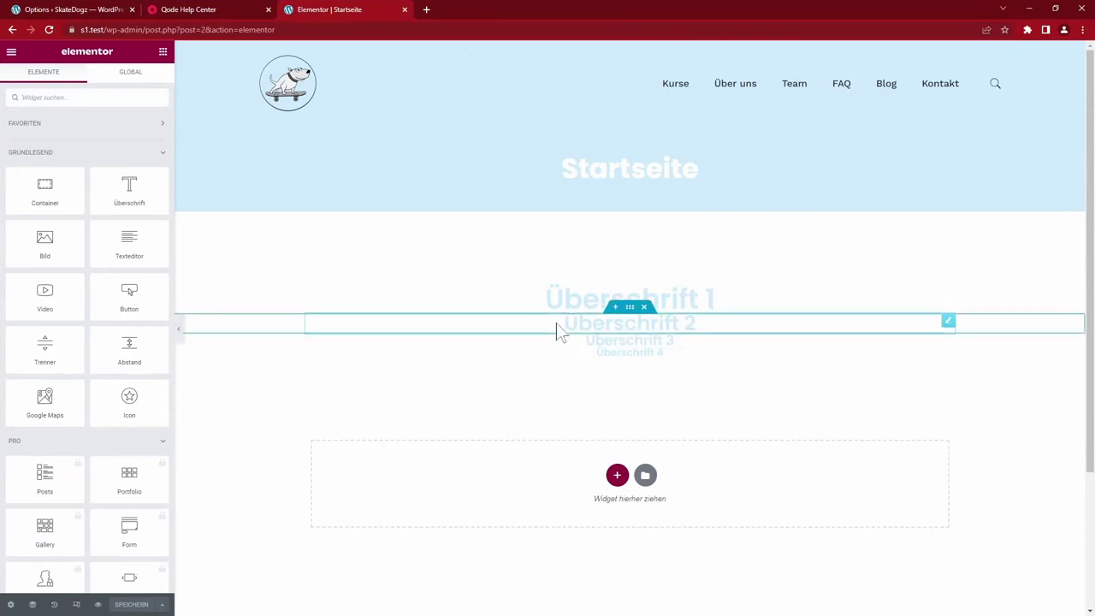
{"action": "left_click", "coordinate": [644, 282]}
{"action": "left_click", "coordinate": [645, 281]}
{"action": "left_click", "coordinate": [644, 282]}
{"action": "left_click", "coordinate": [646, 289]}
{"action": "left_click", "coordinate": [645, 281]}
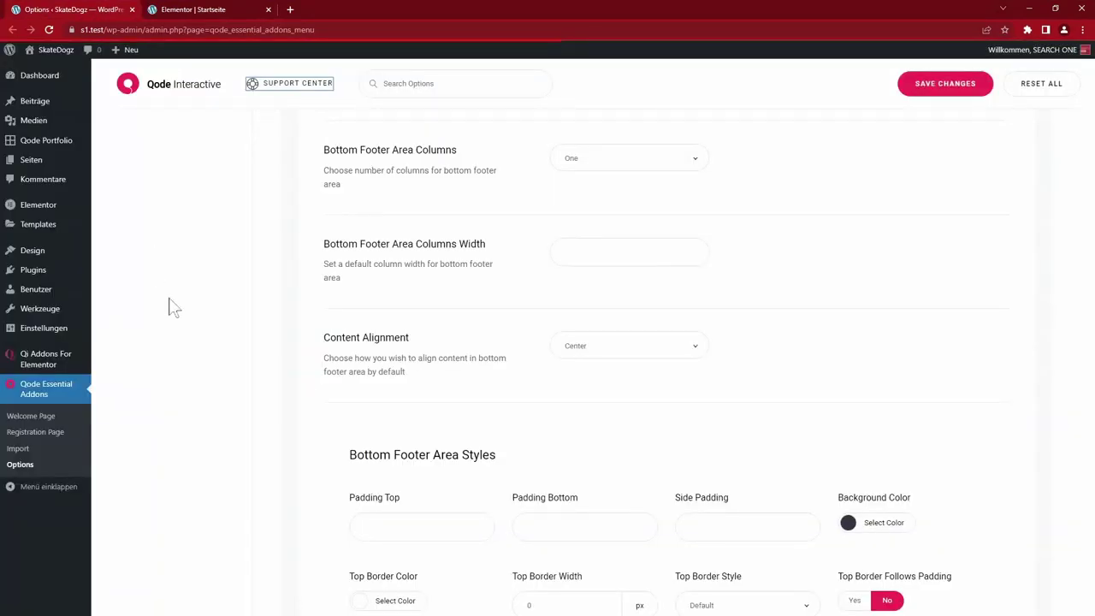
Review the list of available widgets in the Qi Addons For Elementor settings
{"action": "left_click", "coordinate": [45, 365]}
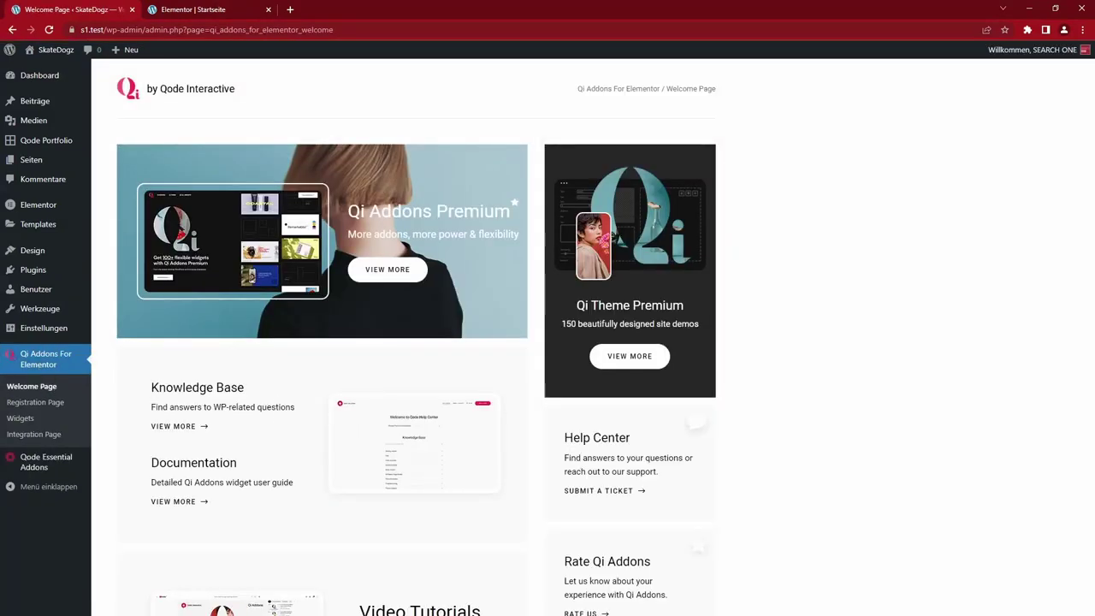
{"action": "left_click", "coordinate": [20, 418]}
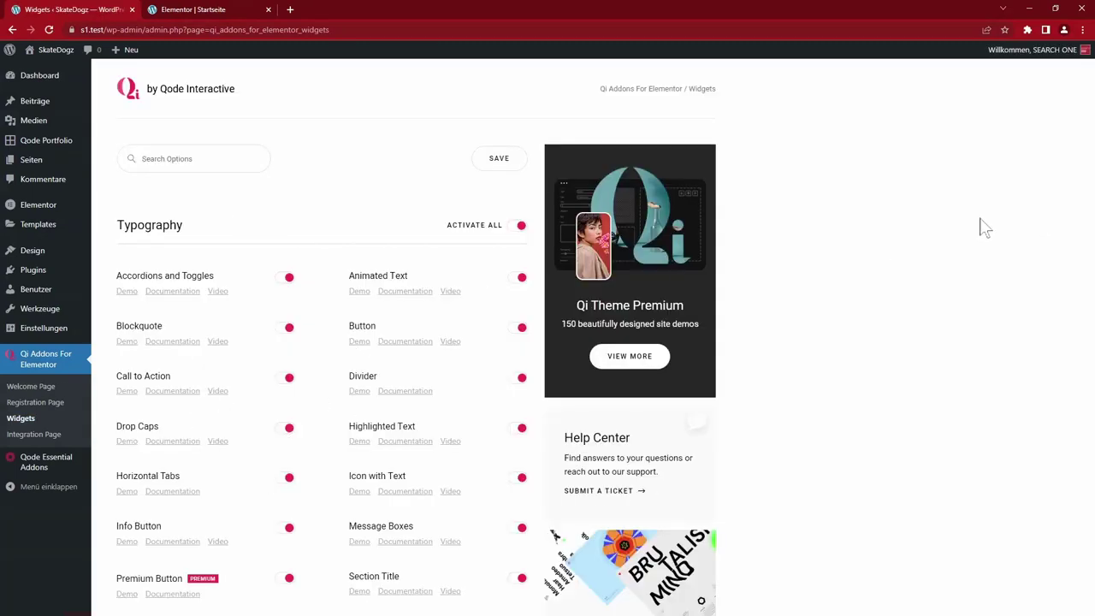
{"action": "scroll", "coordinate": [863, 305], "scroll_direction": "down", "scroll_amount": 15}
{"action": "scroll", "coordinate": [860, 330], "scroll_direction": "down", "scroll_amount": 15}
{"action": "scroll", "coordinate": [855, 334], "scroll_direction": "down", "scroll_amount": 6}
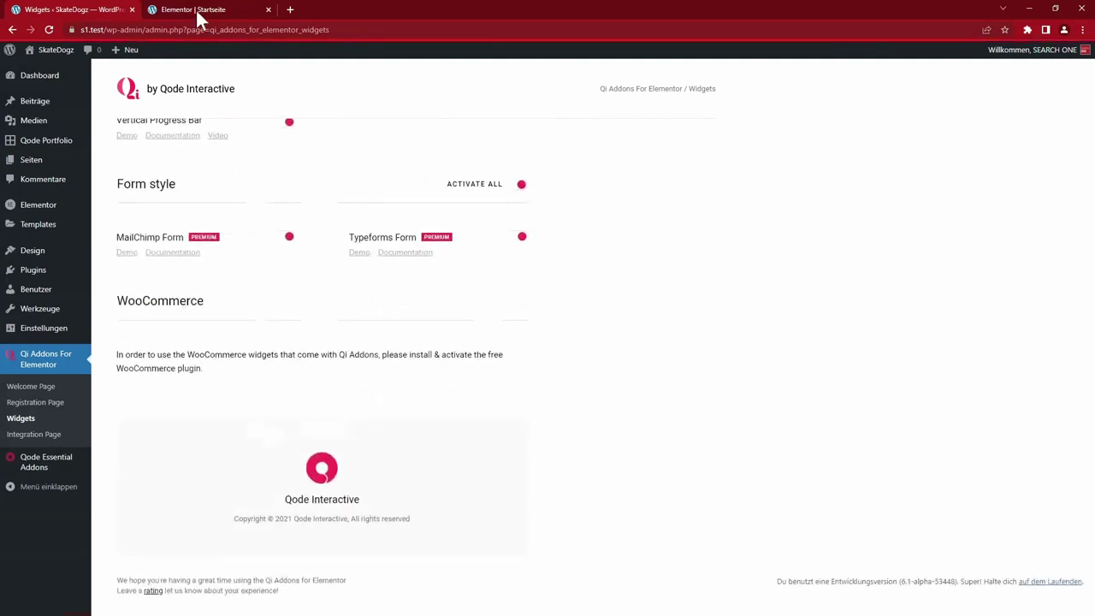
Return to the Elementor editor and browse the available elements, including the Qi Addons widgets
{"action": "left_click", "coordinate": [198, 12]}
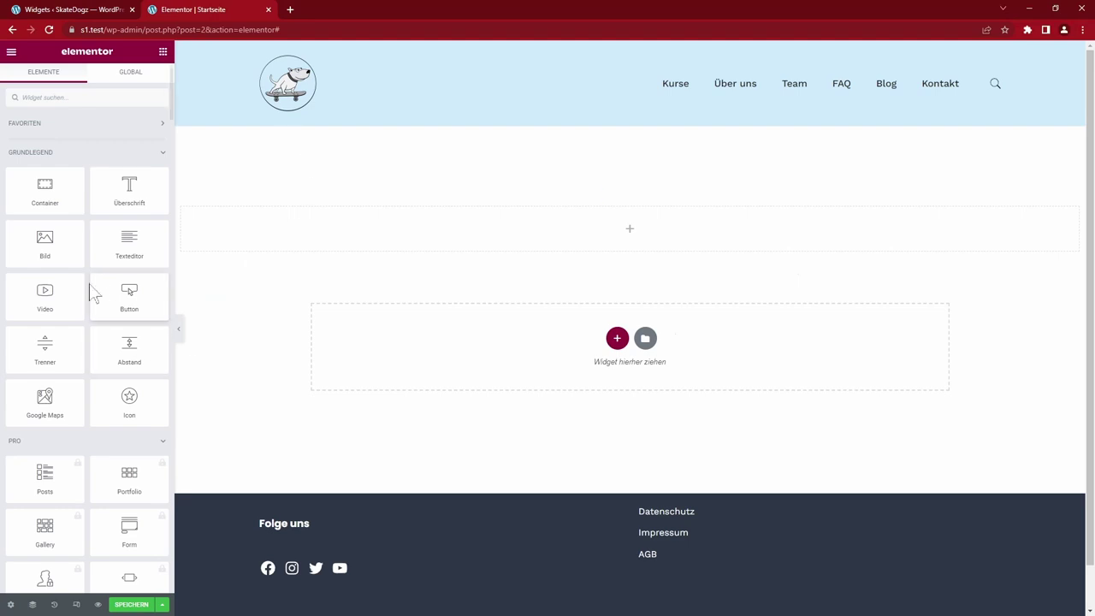
{"action": "scroll", "coordinate": [89, 283], "scroll_direction": "down", "scroll_amount": 18}
{"action": "scroll", "coordinate": [89, 282], "scroll_direction": "down", "scroll_amount": 10}
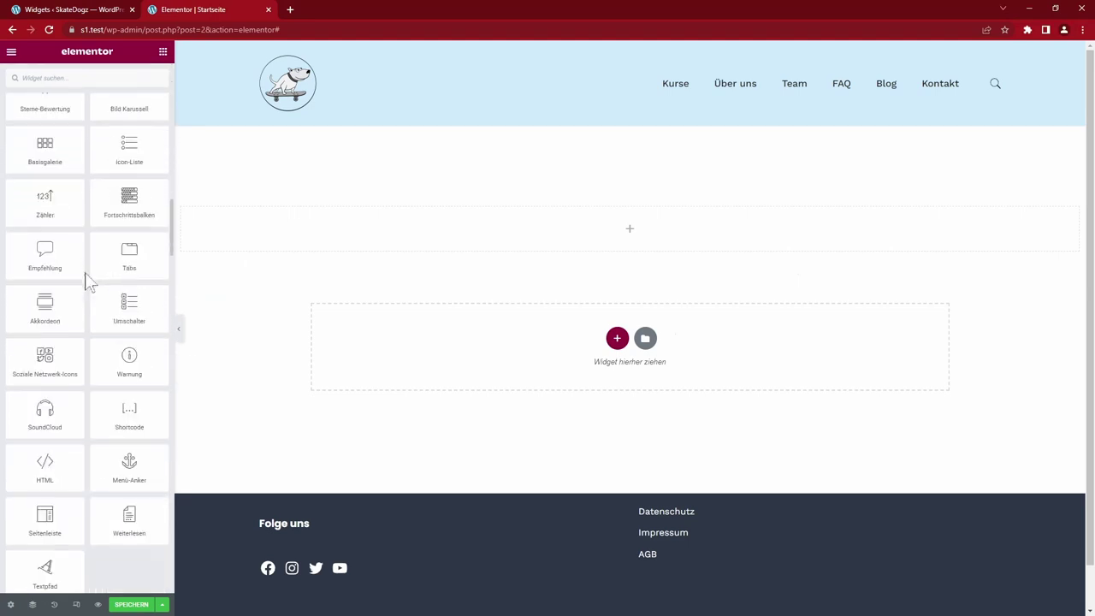
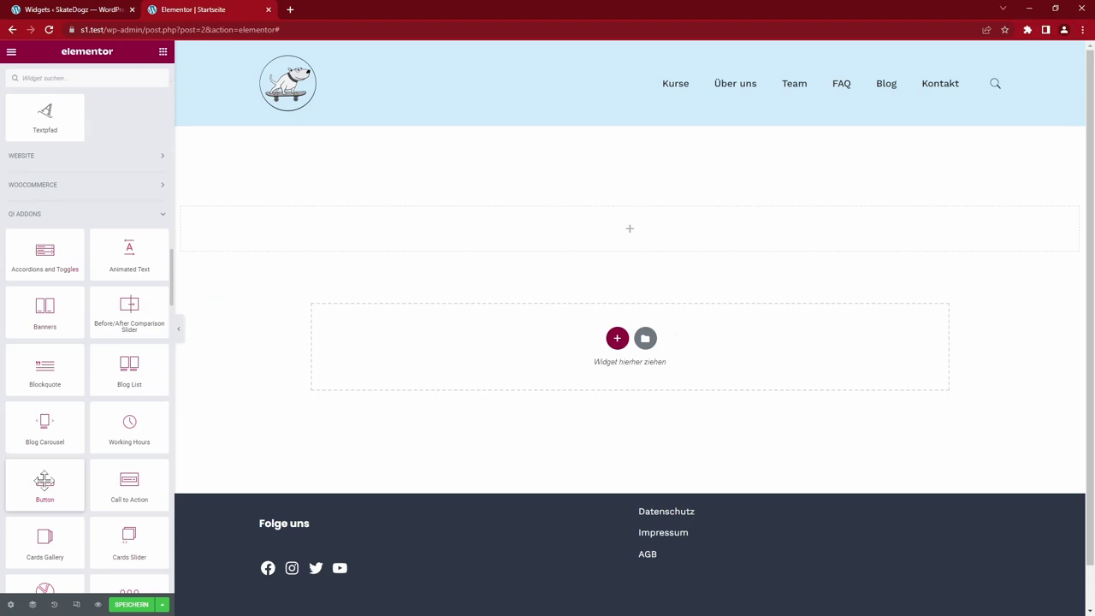
{"action": "scroll", "coordinate": [90, 358], "scroll_direction": "down", "scroll_amount": 1}
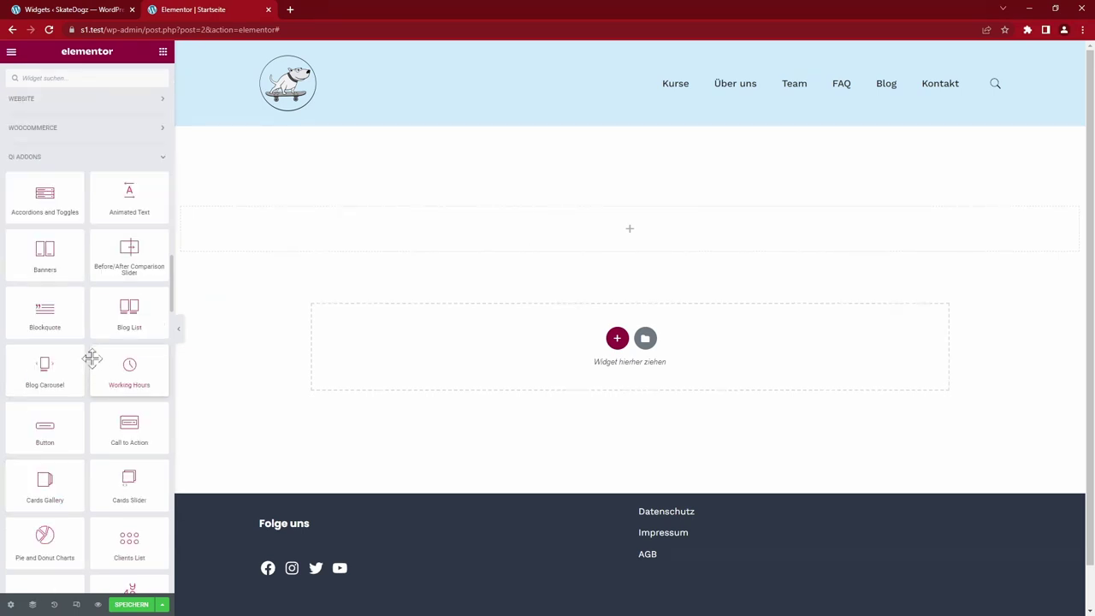
{"action": "scroll", "coordinate": [111, 360], "scroll_direction": "down", "scroll_amount": 2}
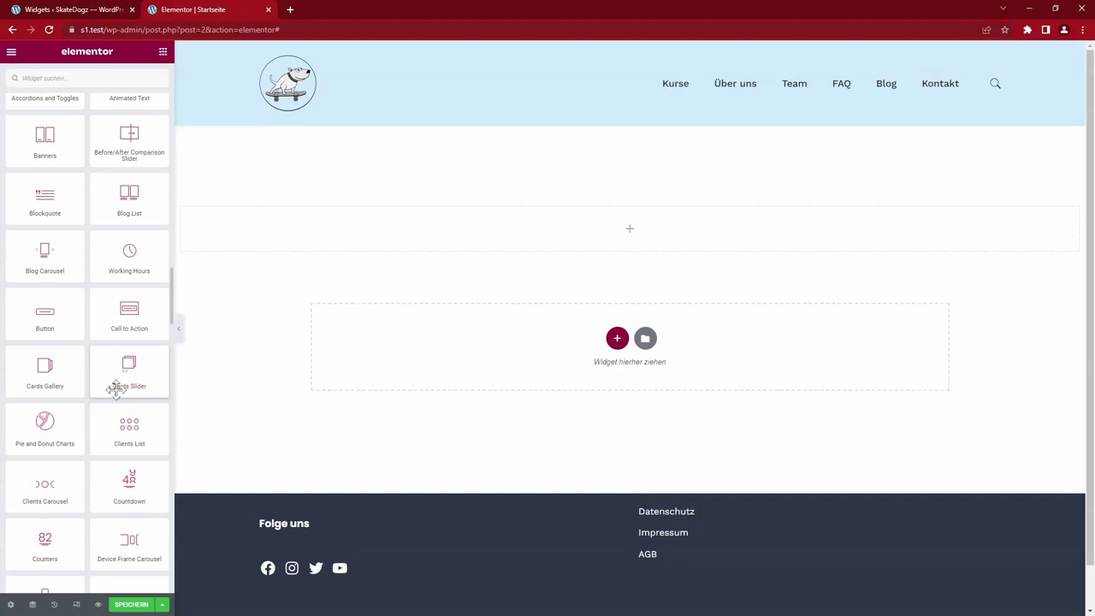
{"action": "scroll", "coordinate": [115, 389], "scroll_direction": "down", "scroll_amount": 1}
{"action": "scroll", "coordinate": [115, 398], "scroll_direction": "down", "scroll_amount": 6}
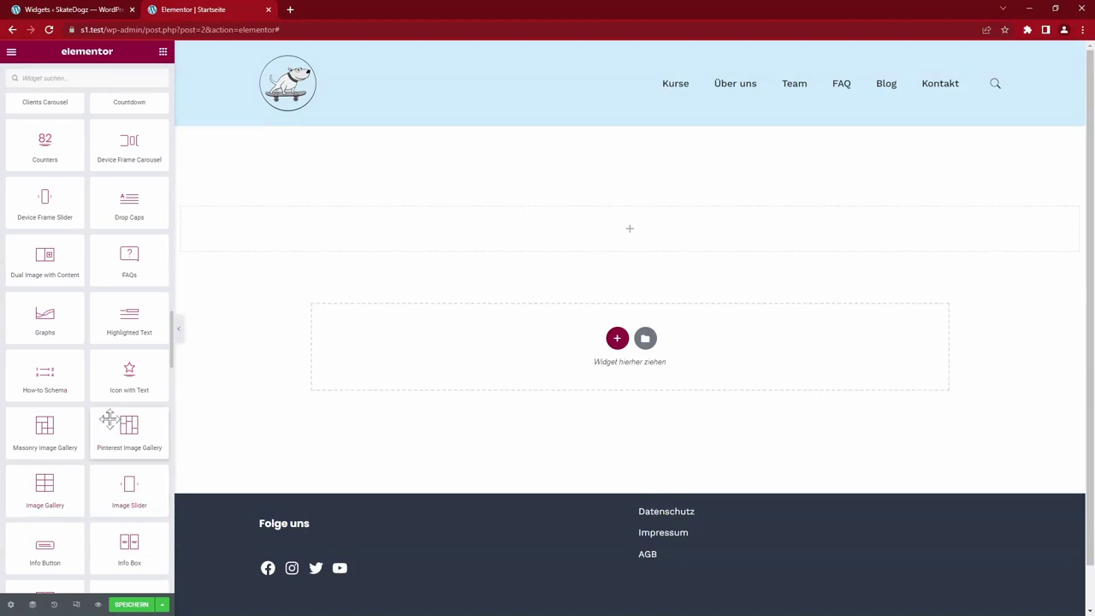
{"action": "left_click_drag", "start_coordinate": [172, 360], "coordinate": [171, 108]}
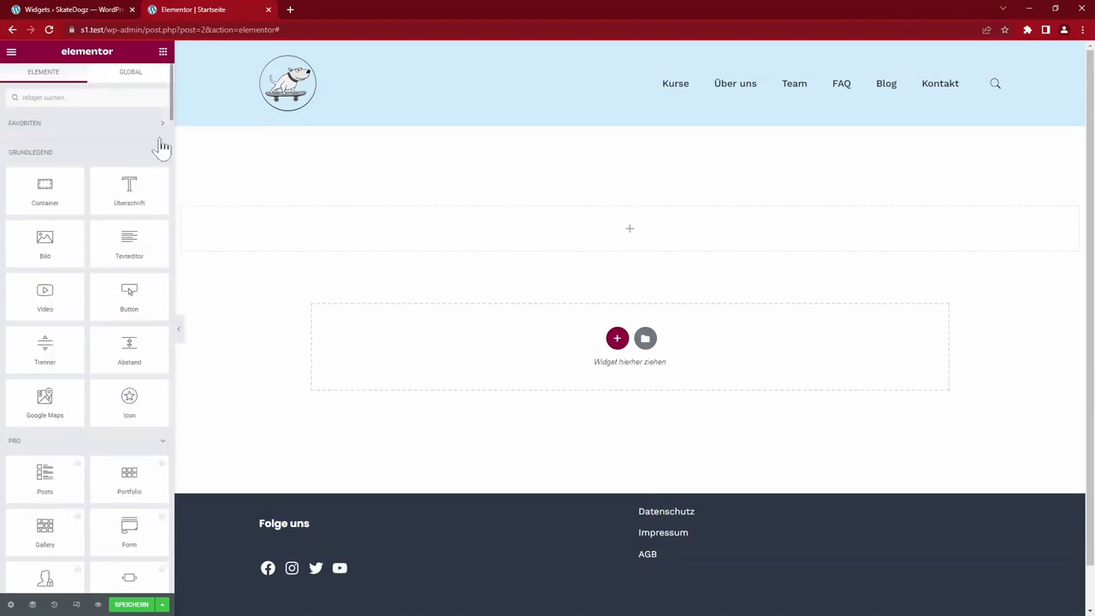
Add a container at the top of the page content and set its Inhaltsbreite to Volle Breite
{"action": "left_click_drag", "start_coordinate": [31, 188], "coordinate": [610, 226]}
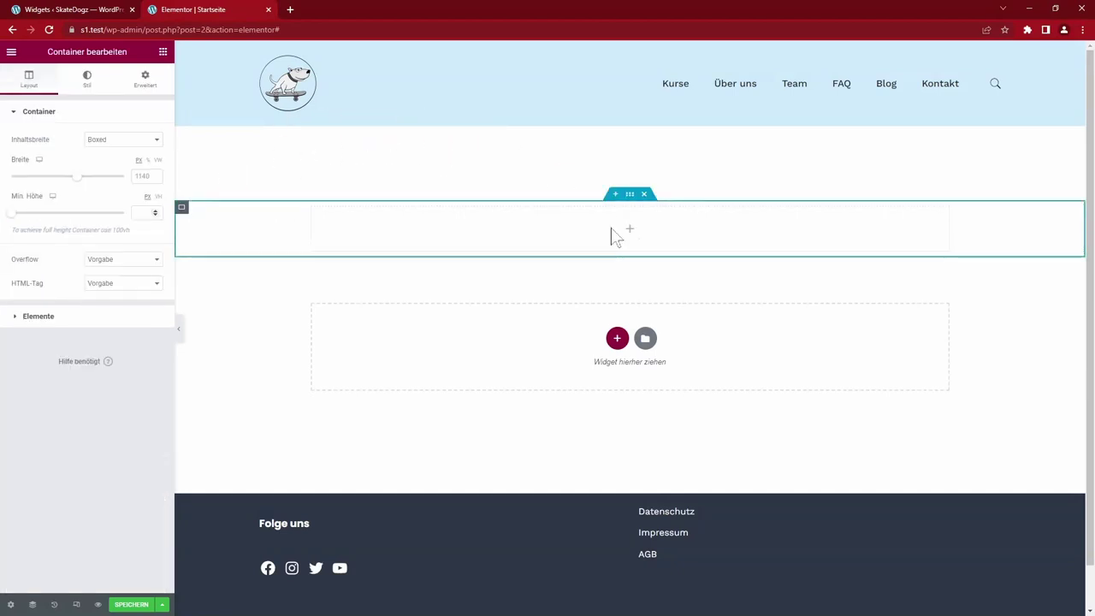
{"action": "left_click", "coordinate": [155, 140]}
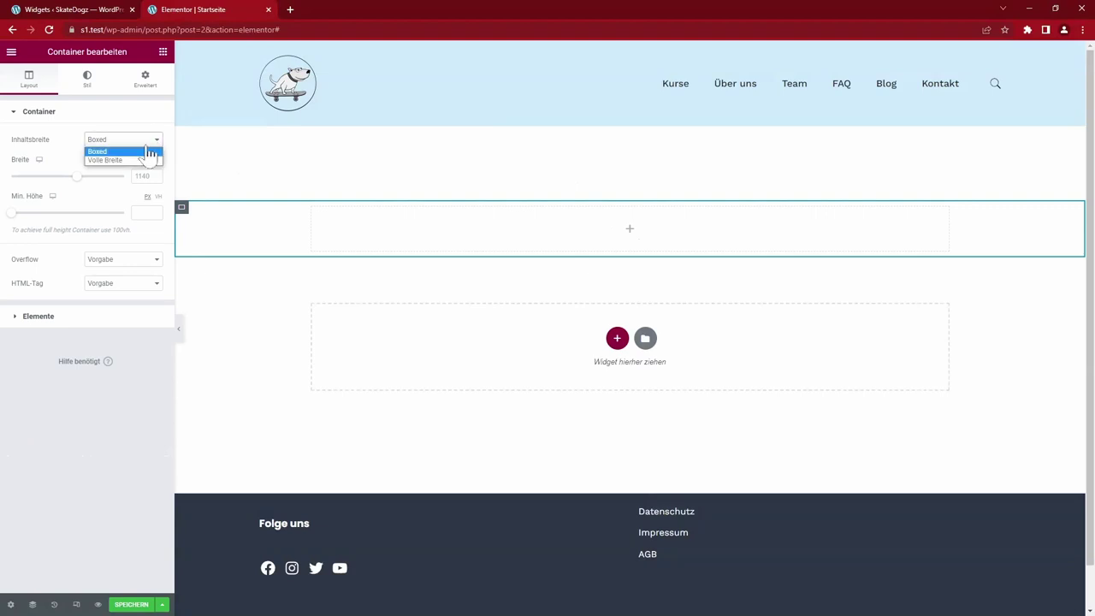
{"action": "left_click", "coordinate": [120, 161]}
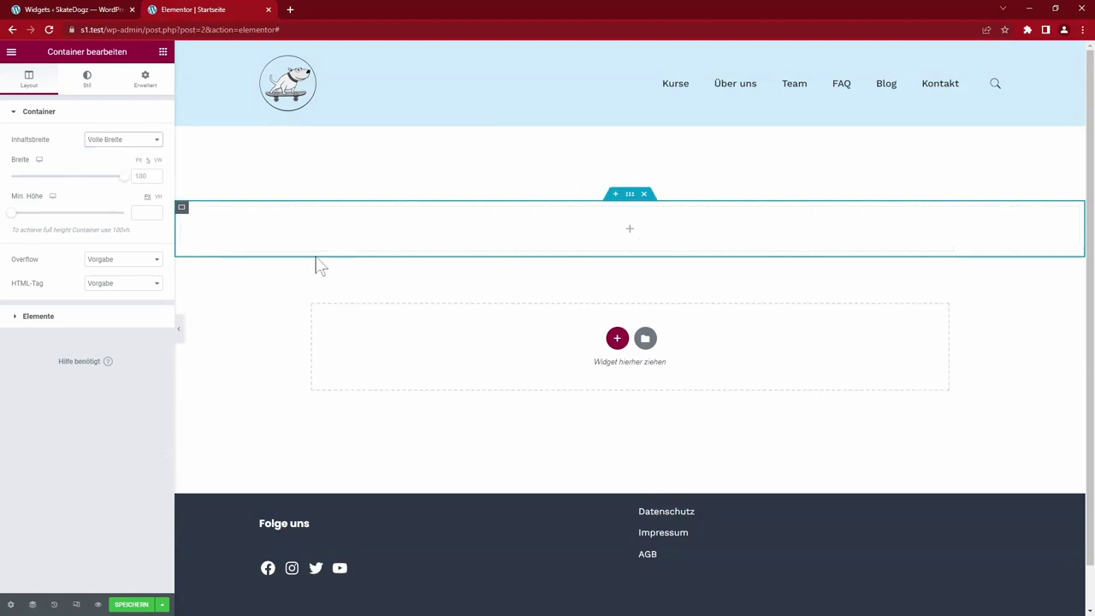
Give the container a Klassisch background using the group photo of the seated skateboarders from the media library
{"action": "left_click", "coordinate": [87, 79]}
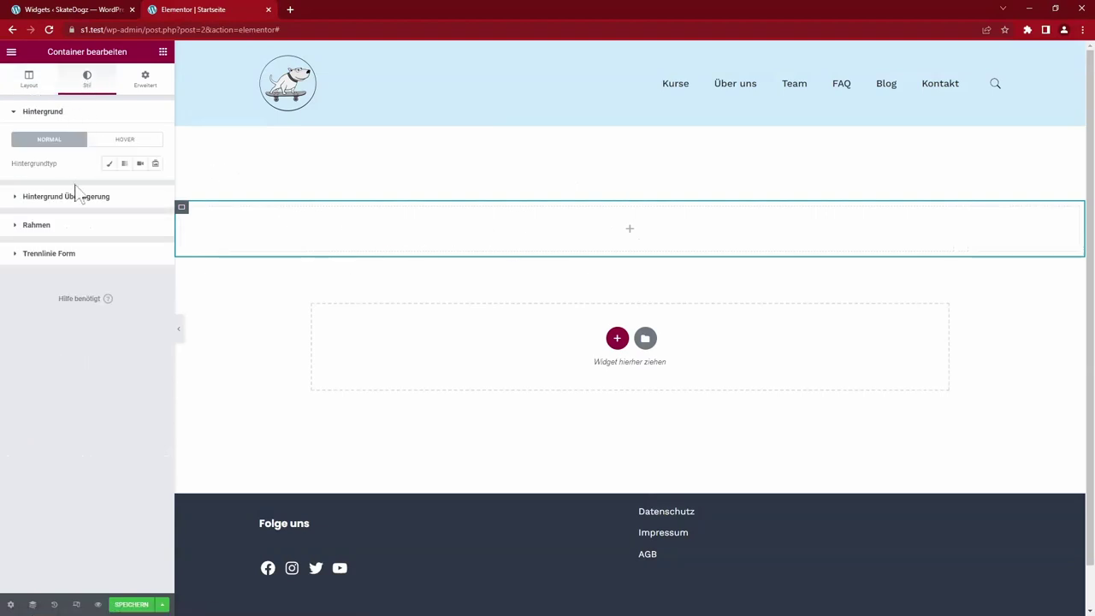
{"action": "left_click", "coordinate": [110, 165]}
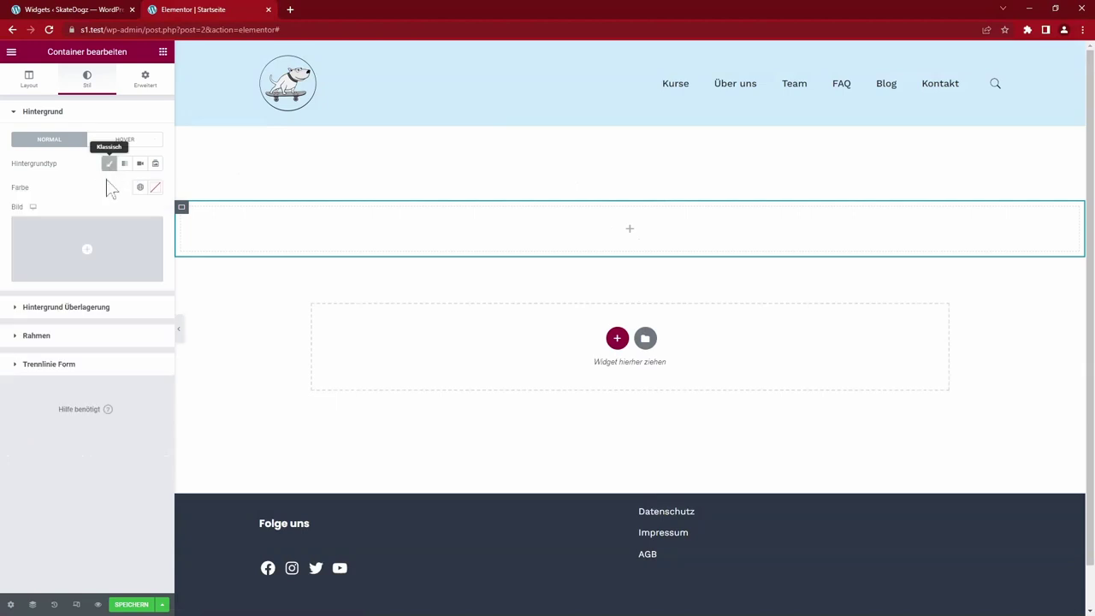
{"action": "left_click", "coordinate": [87, 254]}
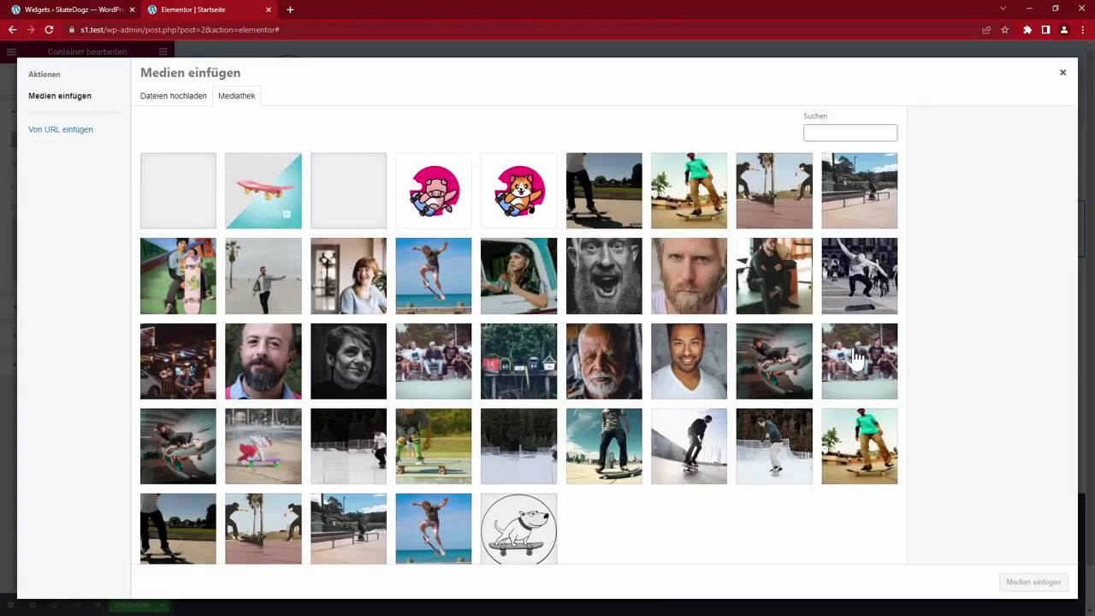
{"action": "left_click", "coordinate": [856, 355]}
{"action": "left_click", "coordinate": [1010, 582]}
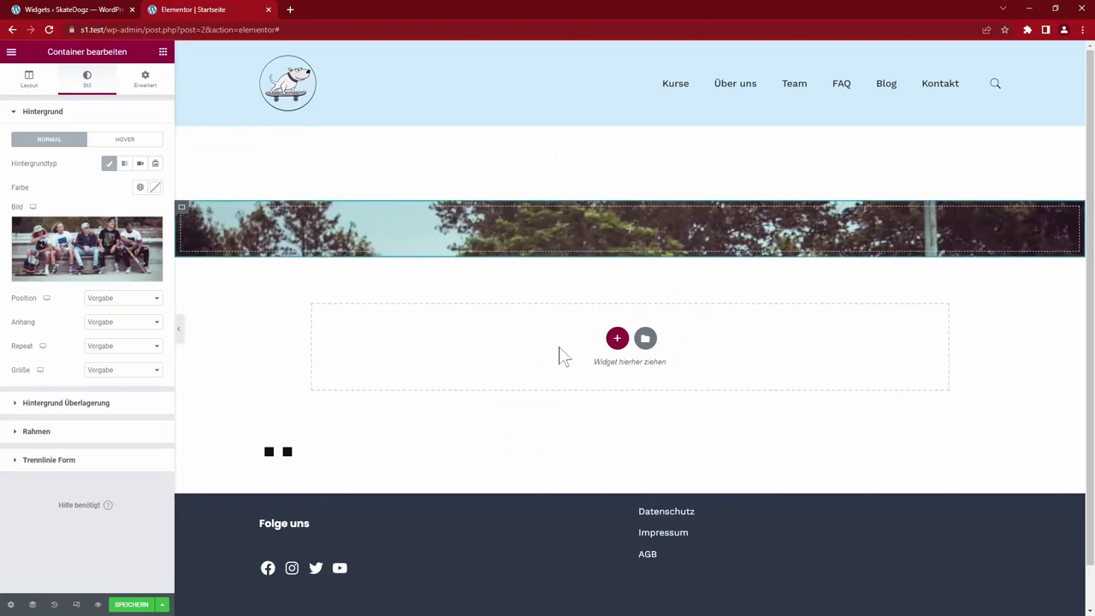
Place the Qi Addons Call to Action widget inside the container and open its style settings
{"action": "left_click", "coordinate": [163, 51]}
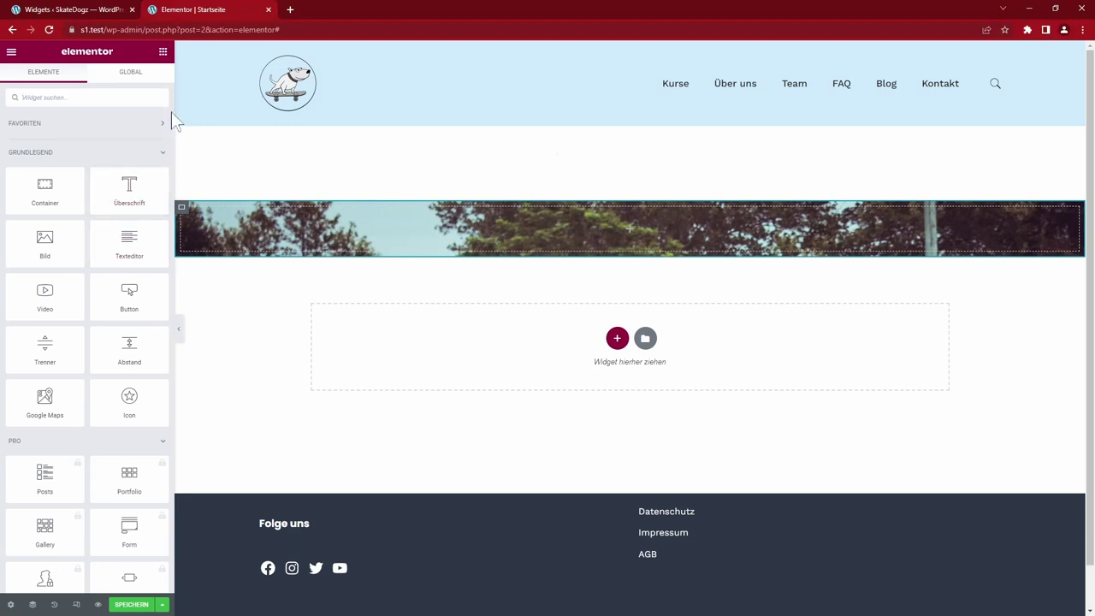
{"action": "left_click_drag", "start_coordinate": [171, 113], "coordinate": [169, 479]}
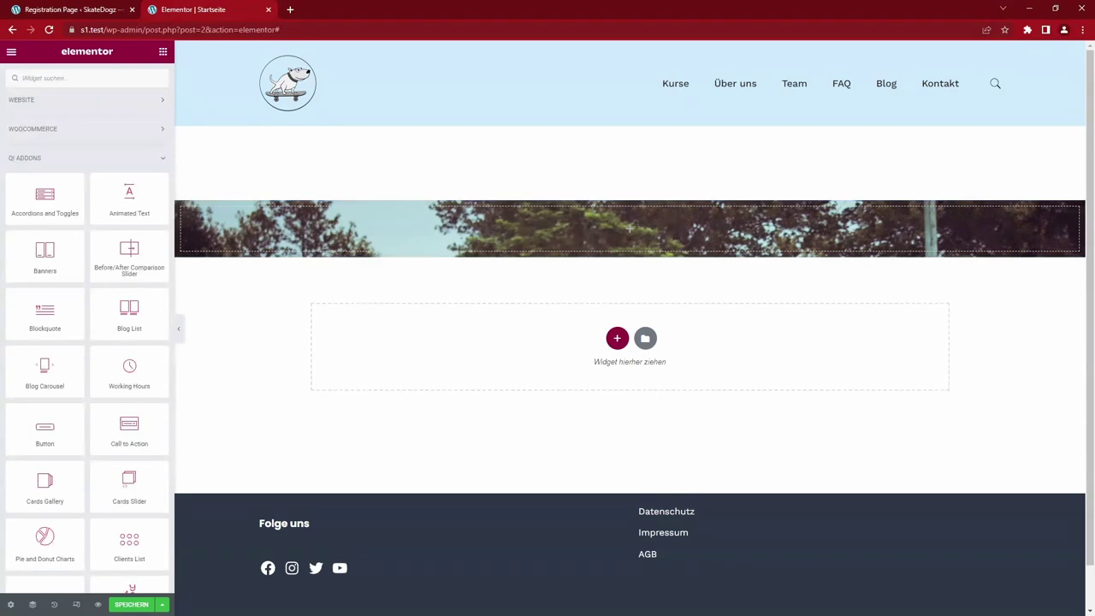
{"action": "left_click_drag", "start_coordinate": [135, 432], "coordinate": [644, 244]}
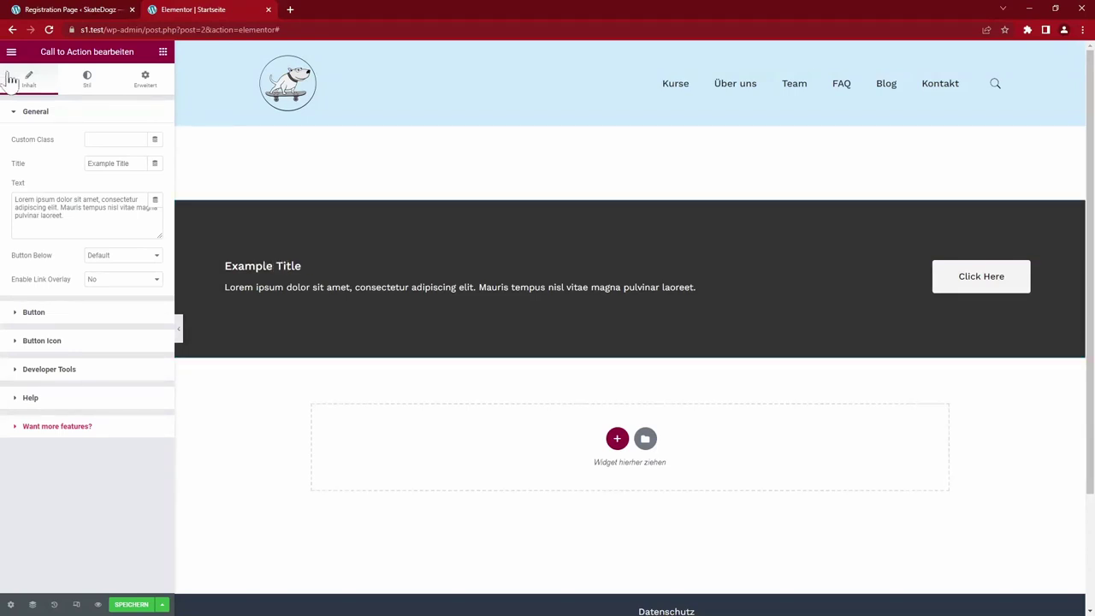
{"action": "left_click", "coordinate": [84, 80]}
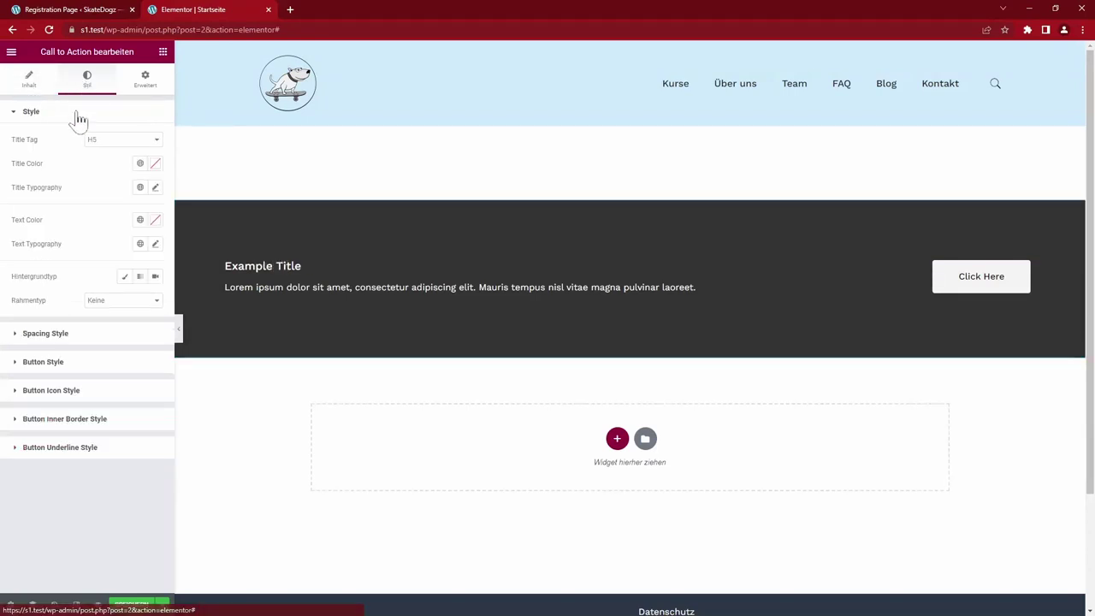
Give the Call to Action widget a Klassisch background in semi-transparent black and set its Title Tag to H2
{"action": "left_click", "coordinate": [125, 276]}
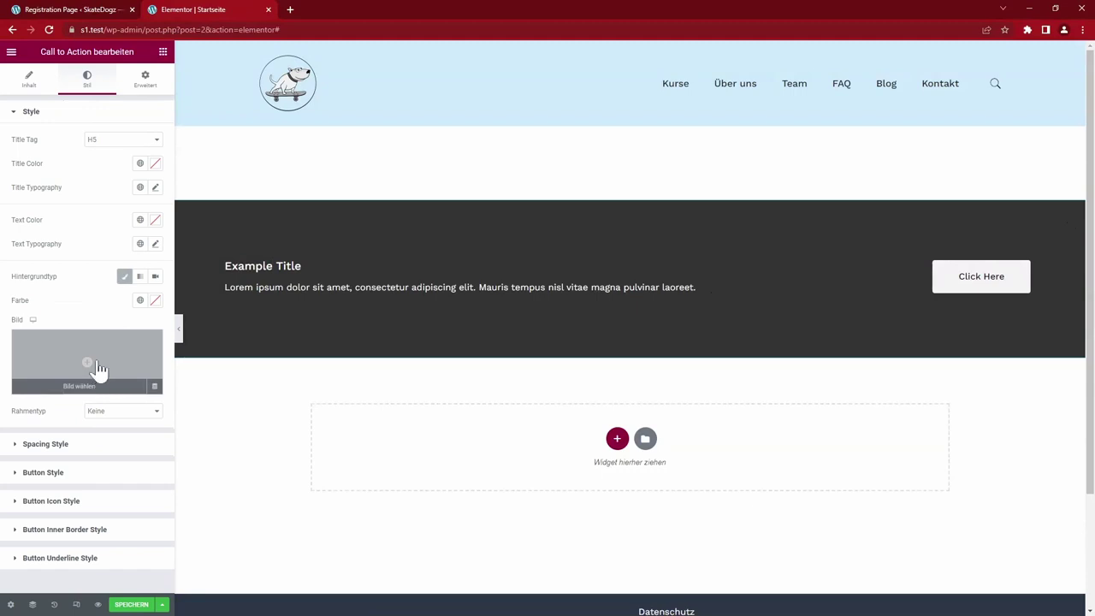
{"action": "left_click", "coordinate": [154, 300]}
{"action": "left_click", "coordinate": [54, 410]}
{"action": "left_click_drag", "start_coordinate": [54, 410], "coordinate": [19, 479]}
{"action": "left_click", "coordinate": [90, 460]}
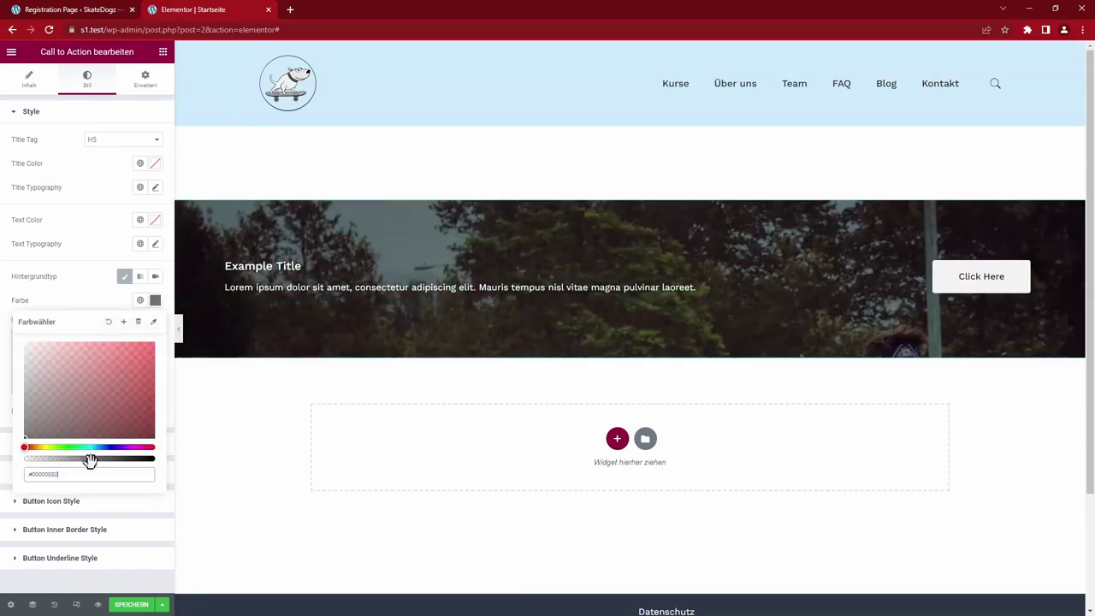
{"action": "left_click", "coordinate": [98, 305]}
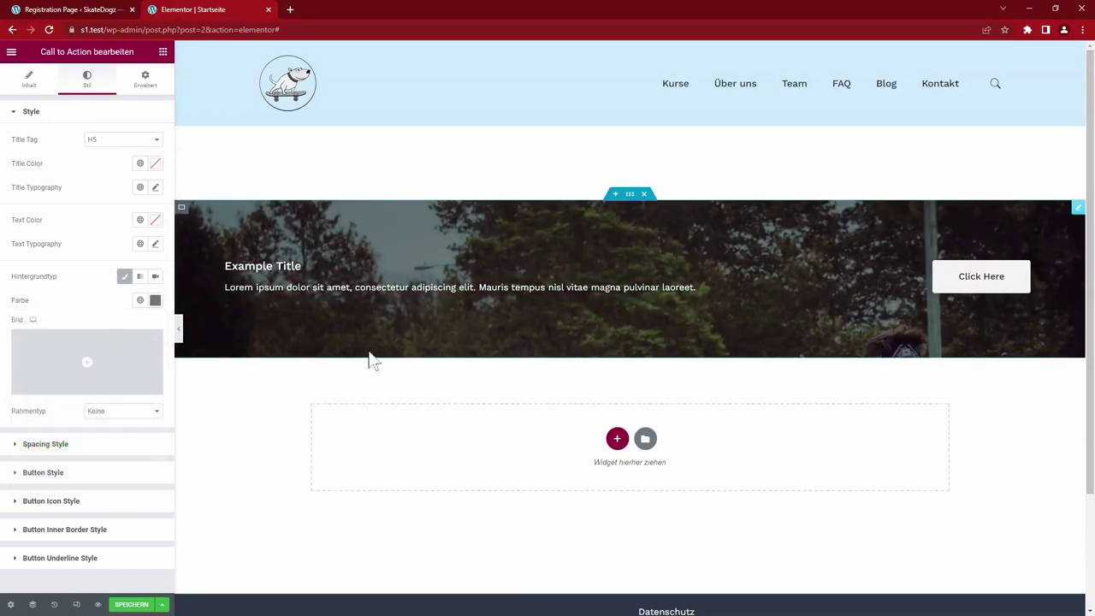
{"action": "left_click", "coordinate": [156, 141]}
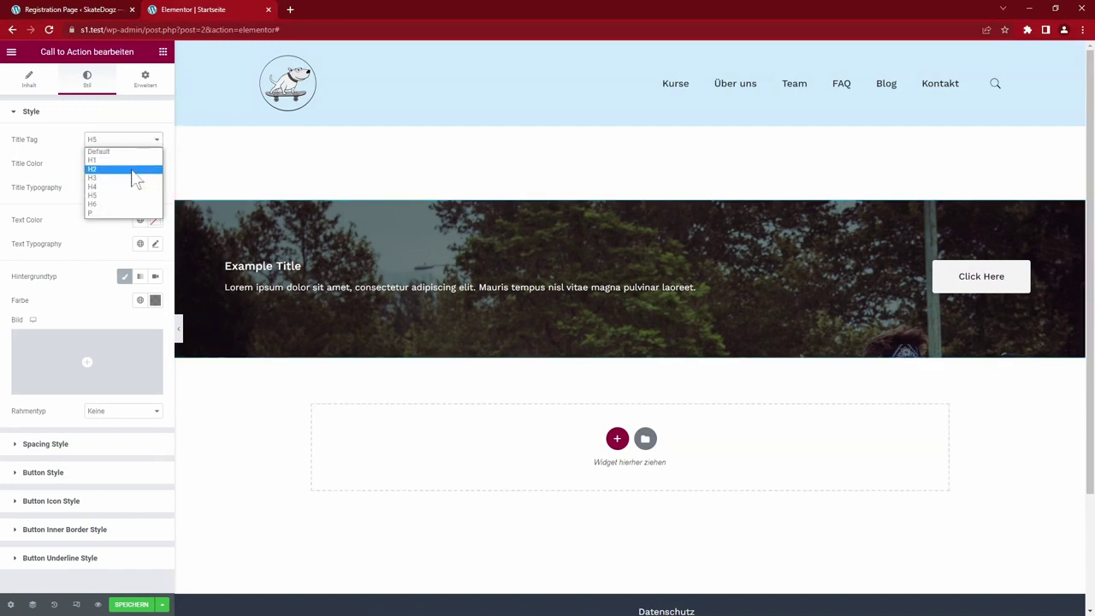
{"action": "left_click", "coordinate": [128, 168]}
Reduce the Call to Action widget's individual width to 59 % and center it within the container
{"action": "left_click", "coordinate": [145, 79]}
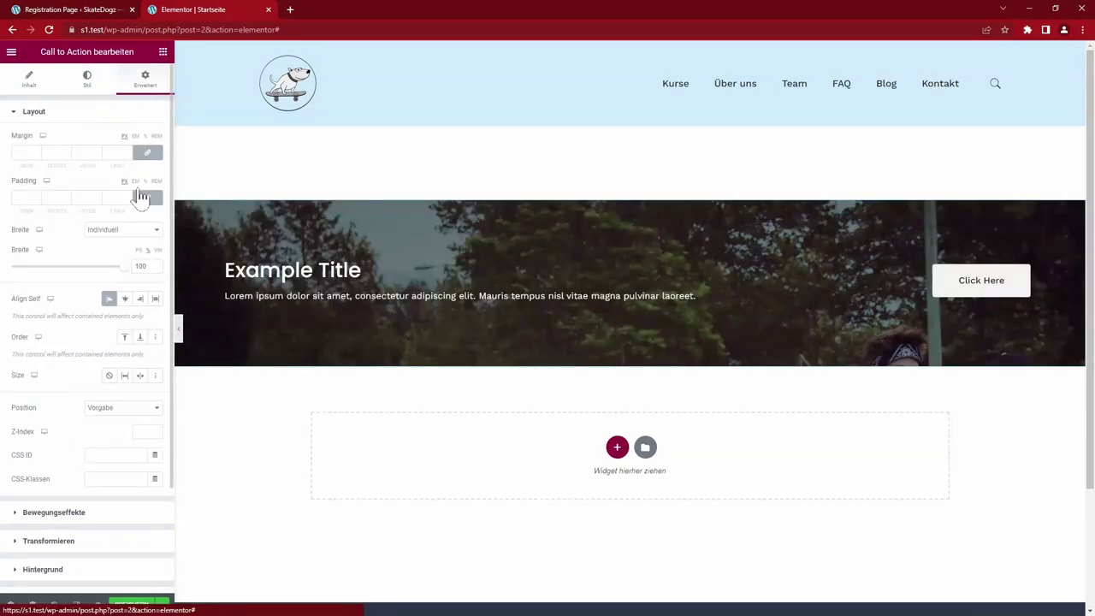
{"action": "left_click_drag", "start_coordinate": [127, 271], "coordinate": [80, 280]}
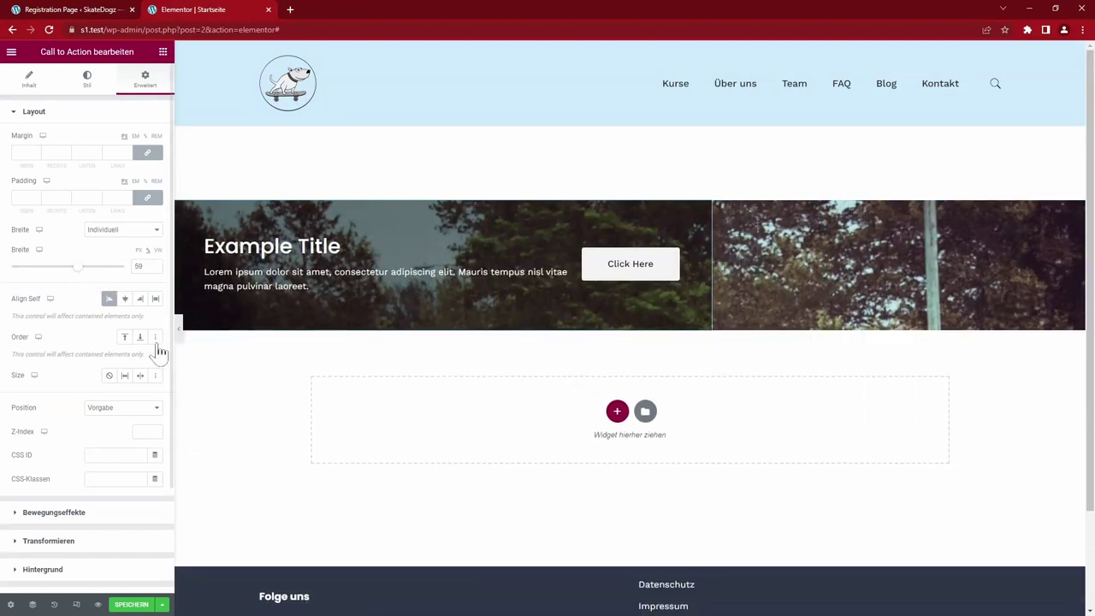
{"action": "left_click", "coordinate": [125, 299]}
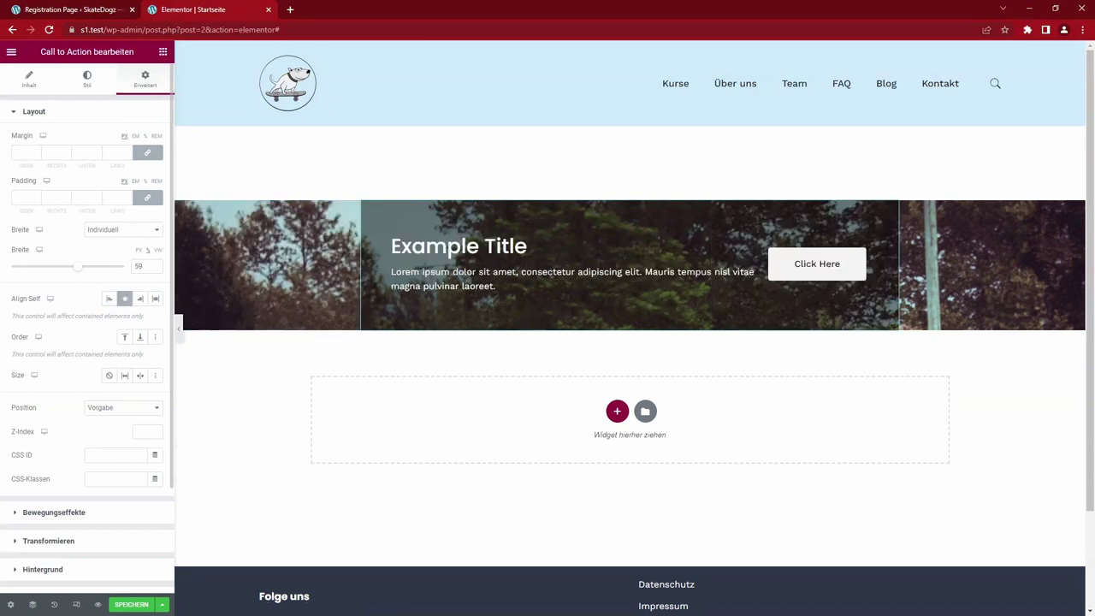
Unlink the Call to Action widget's margins and set both the upper and lower margin to 400 px
{"action": "left_click", "coordinate": [148, 152]}
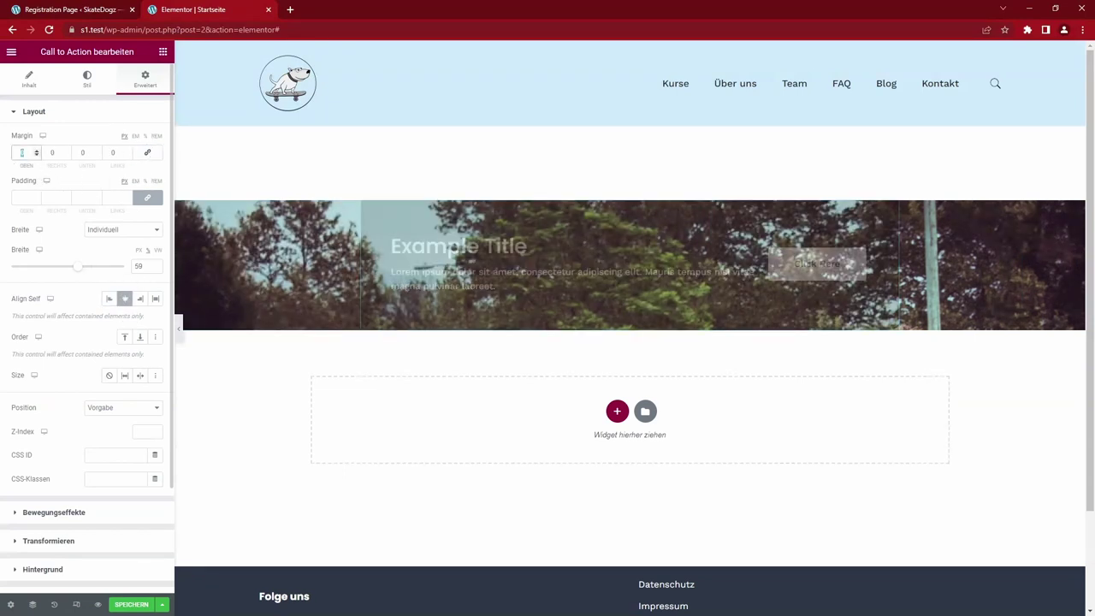
{"action": "type", "text": "400"}
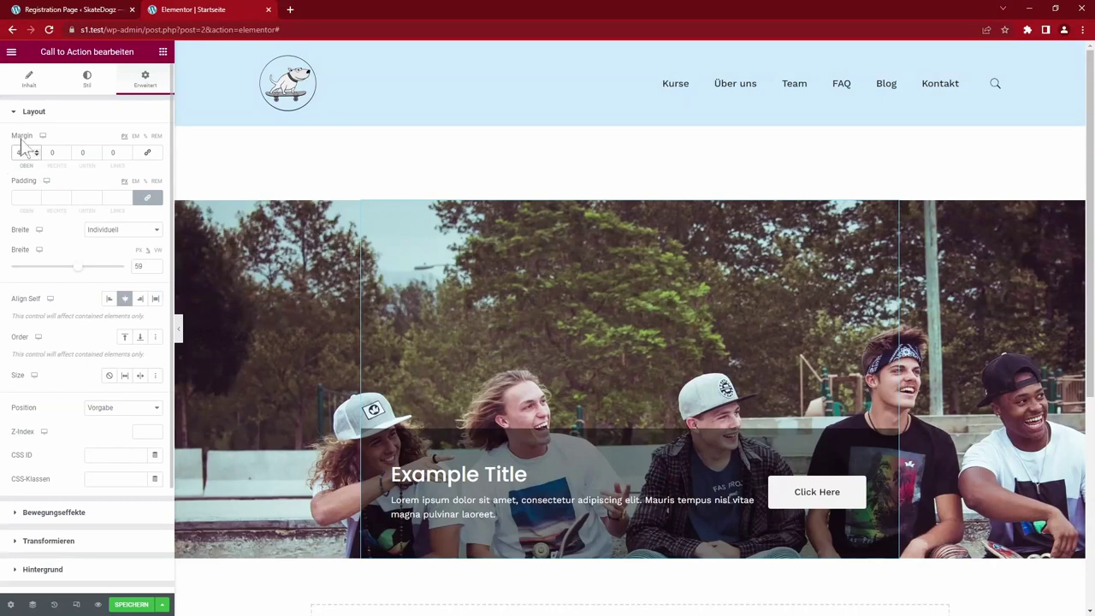
{"action": "key", "text": "Tab"}
{"action": "key", "text": "Tab"}
{"action": "type", "text": "5"}
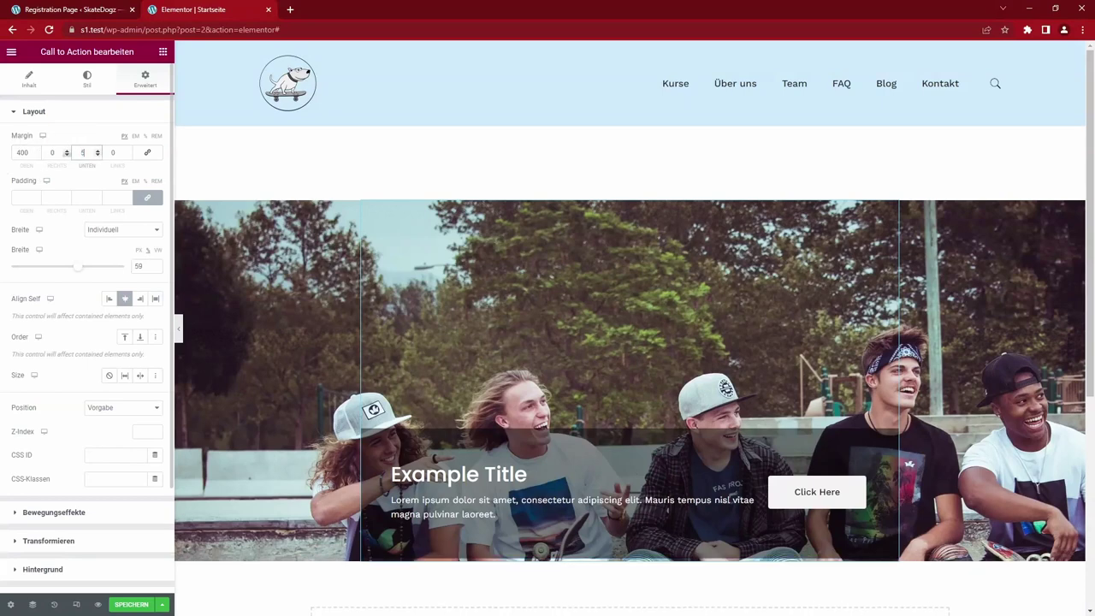
{"action": "type", "text": "00"}
{"action": "scroll", "coordinate": [775, 358], "scroll_direction": "down", "scroll_amount": 4}
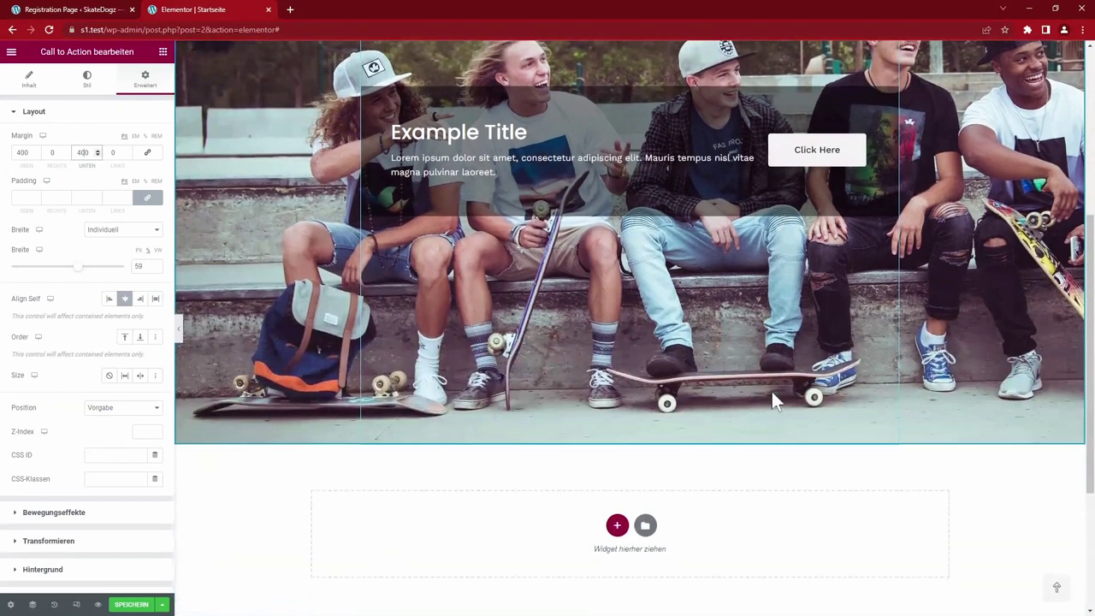
{"action": "scroll", "coordinate": [773, 397], "scroll_direction": "up", "scroll_amount": 1}
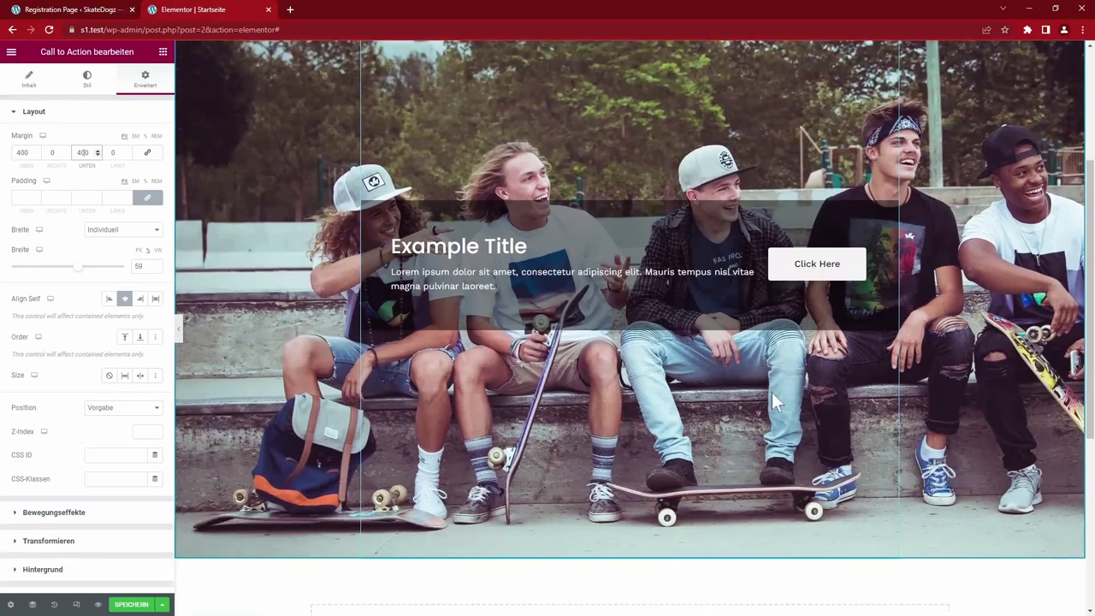
{"action": "scroll", "coordinate": [260, 245], "scroll_direction": "up", "scroll_amount": 2}
Add a Klassisch background overlay in semi-transparent black to the container holding the group photo
{"action": "left_click", "coordinate": [260, 244]}
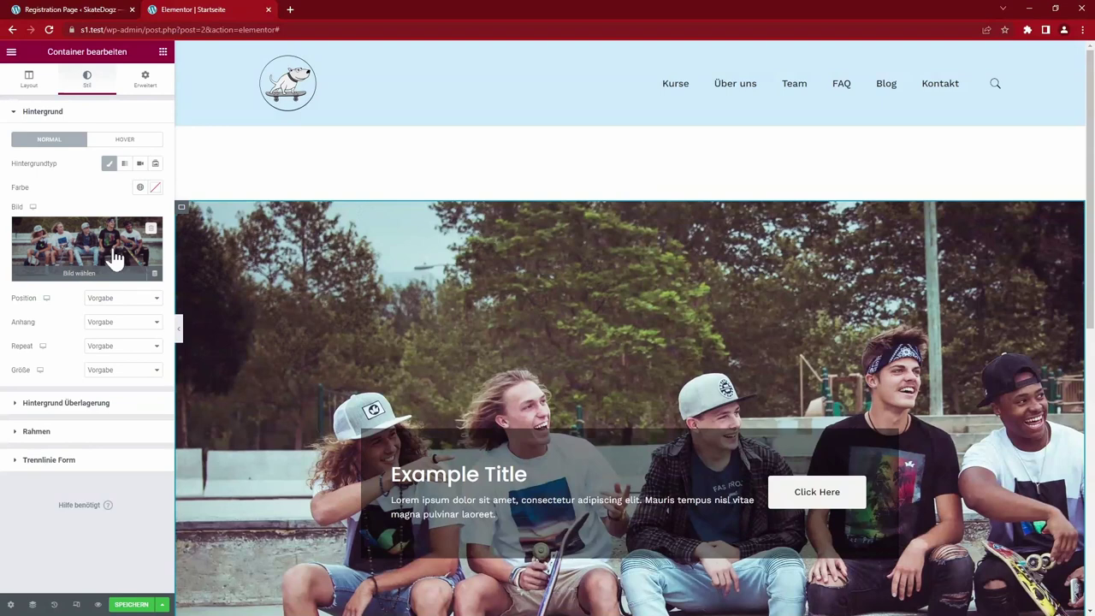
{"action": "left_click", "coordinate": [66, 403]}
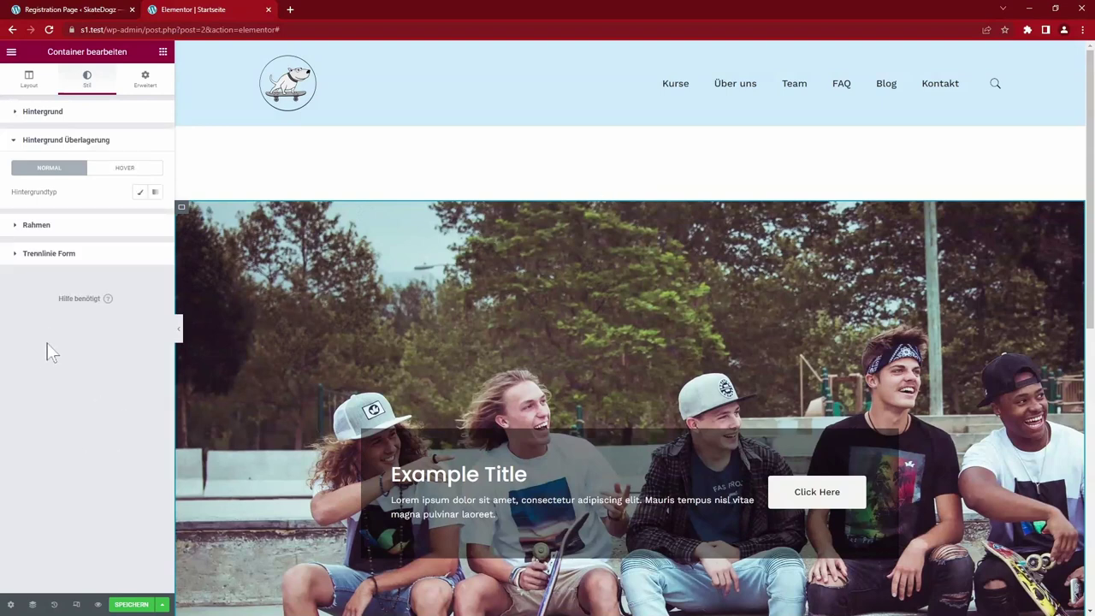
{"action": "left_click", "coordinate": [140, 192]}
{"action": "left_click", "coordinate": [155, 216]}
{"action": "left_click_drag", "start_coordinate": [119, 314], "coordinate": [25, 353]}
{"action": "left_click", "coordinate": [92, 373]}
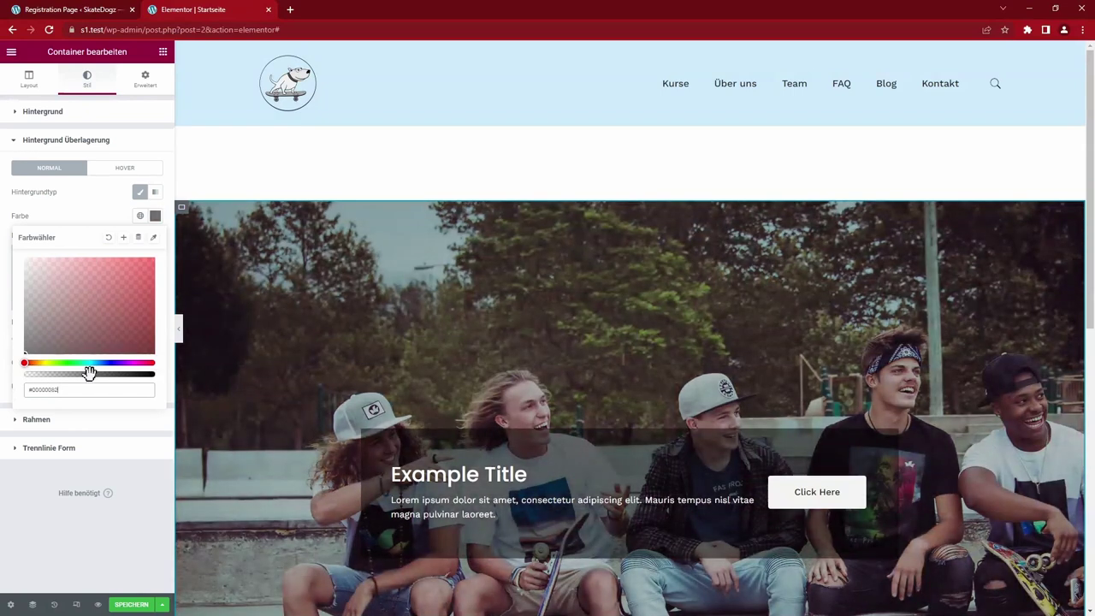
{"action": "left_click", "coordinate": [38, 503]}
Set the Call to Action title to "Skateboard lernen in Musterstadt" and fill its text with three skateboard school lines separated by <br> tags
{"action": "left_click", "coordinate": [509, 411]}
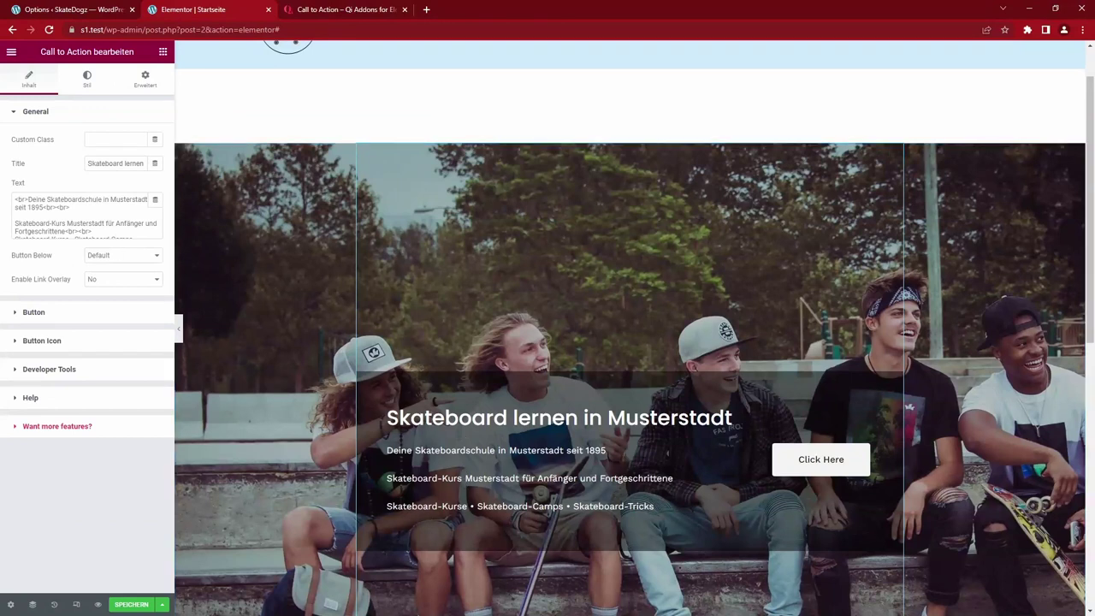
{"action": "left_click", "coordinate": [20, 200]}
{"action": "left_click_drag", "start_coordinate": [15, 199], "coordinate": [27, 199]}
{"action": "left_click", "coordinate": [509, 429]}
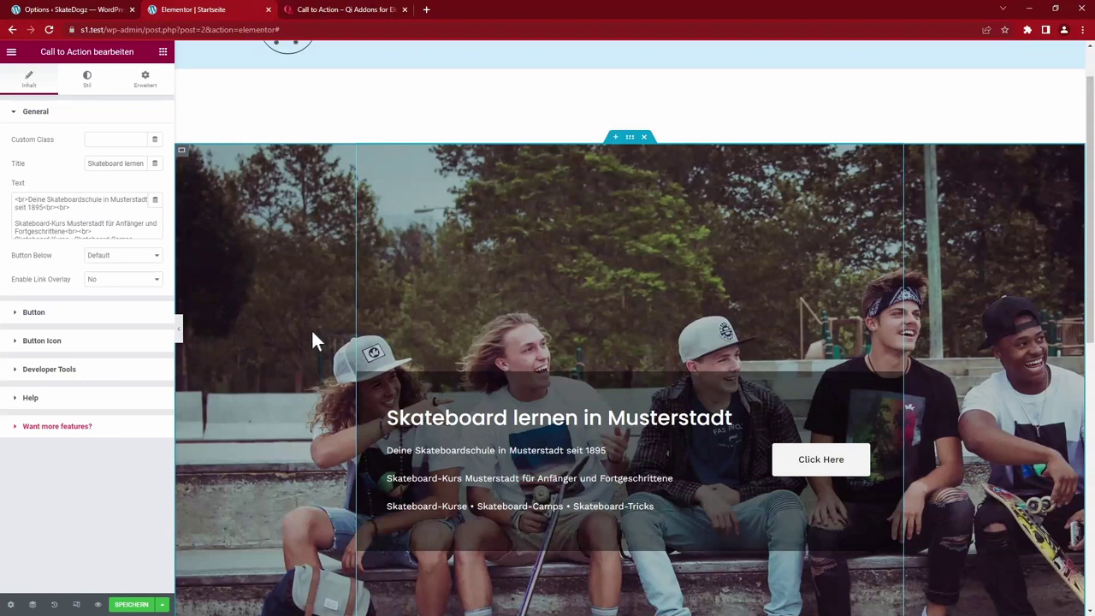
Look through the Call to Action style examples on the Qi Addons demo page and return to the Elementor editor
{"action": "left_click", "coordinate": [335, 10]}
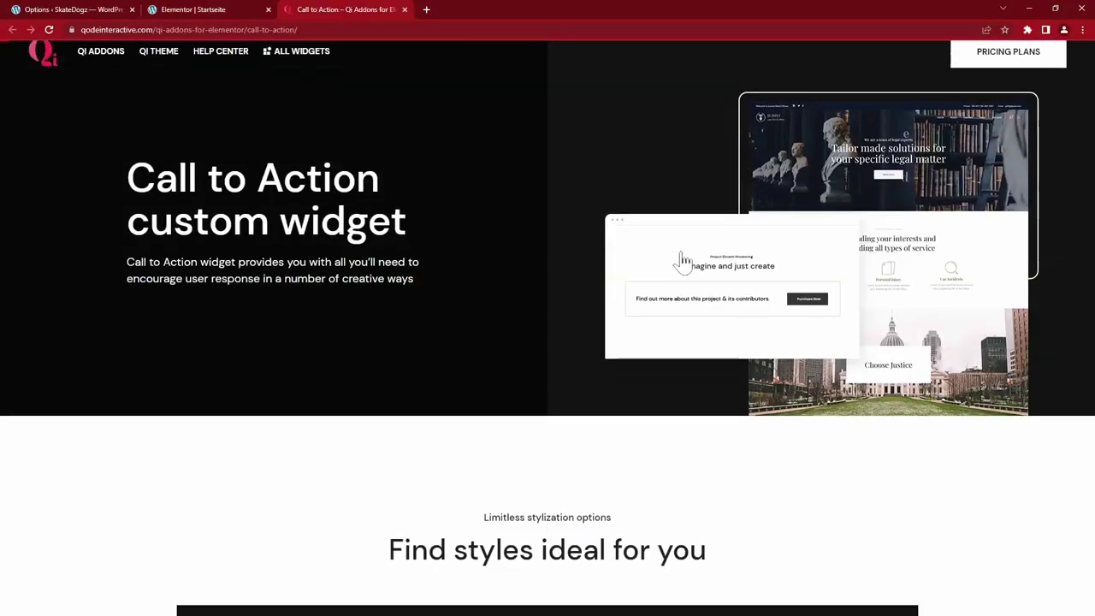
{"action": "scroll", "coordinate": [684, 261], "scroll_direction": "down", "scroll_amount": 10}
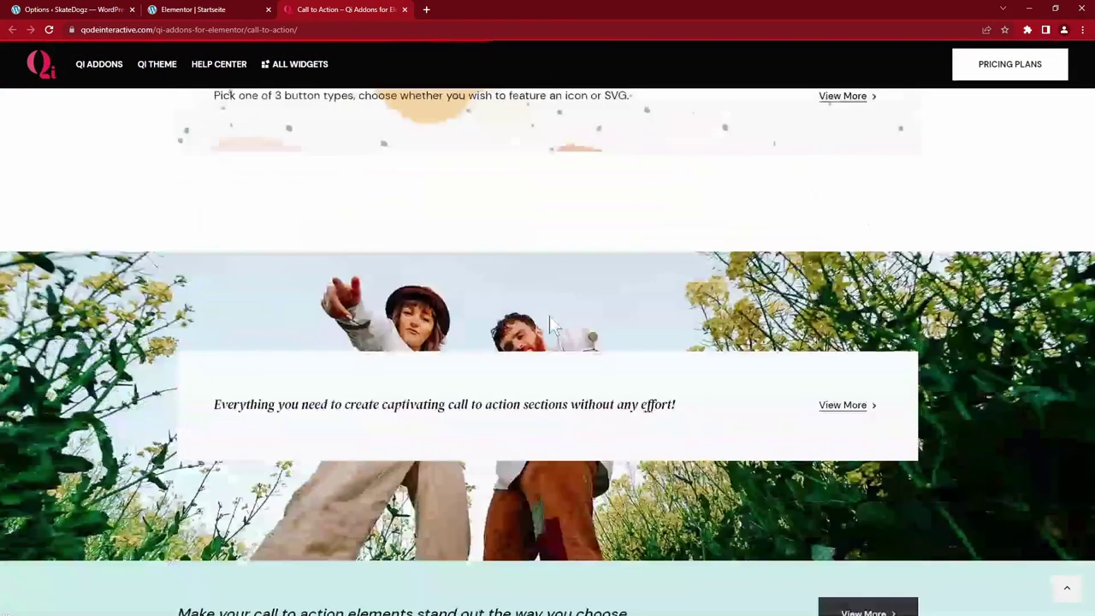
{"action": "scroll", "coordinate": [552, 323], "scroll_direction": "down", "scroll_amount": 10}
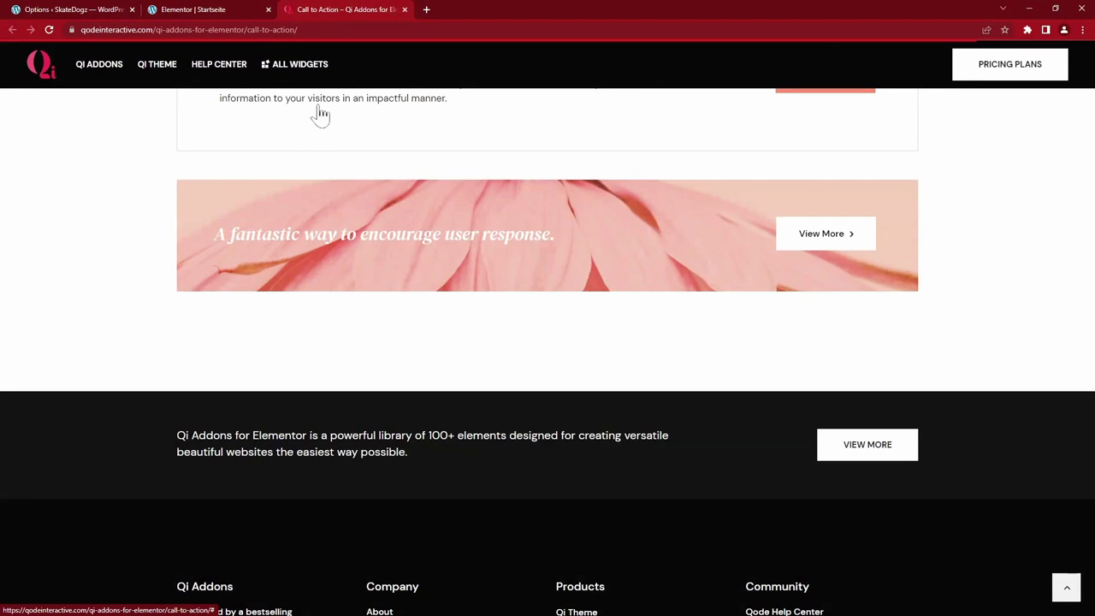
{"action": "left_click", "coordinate": [209, 10]}
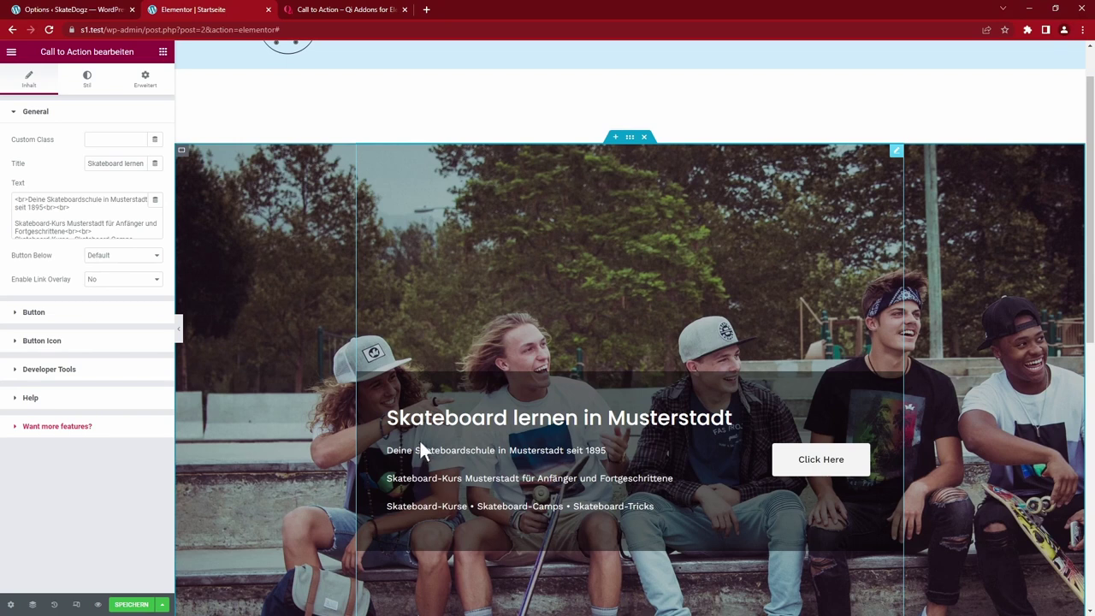
Change the Call to Action's button text to "Kurs buchen →" and check the button icon settings
{"action": "scroll", "coordinate": [424, 444], "scroll_direction": "down", "scroll_amount": 1}
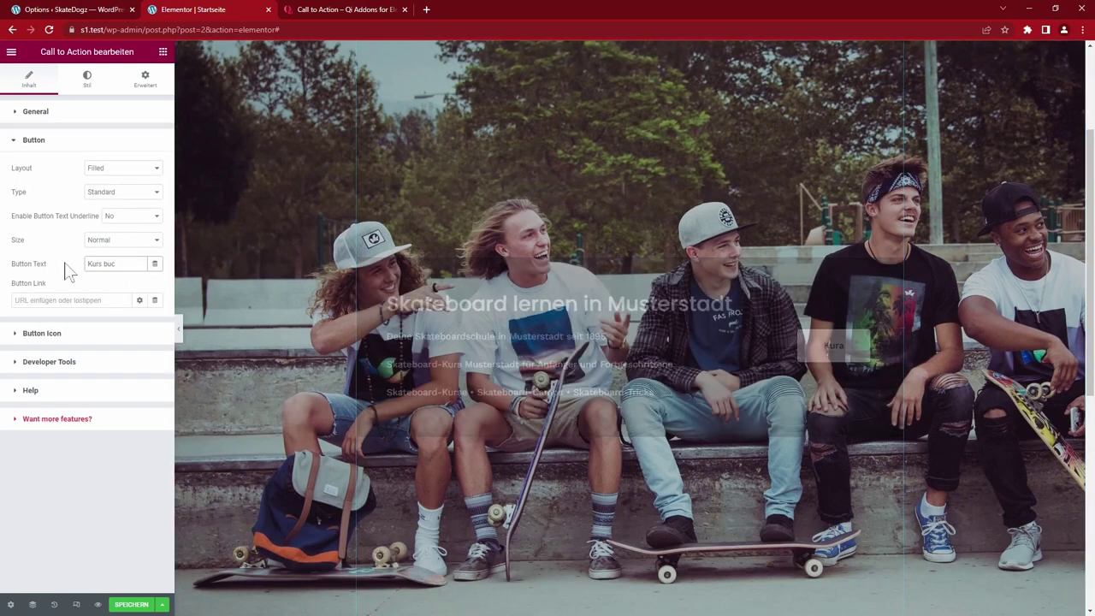
{"action": "key", "text": "BackSpace"}
{"action": "key", "text": "BackSpace"}
{"action": "key", "text": "BackSpace"}
{"action": "type", "text": "hen →"}
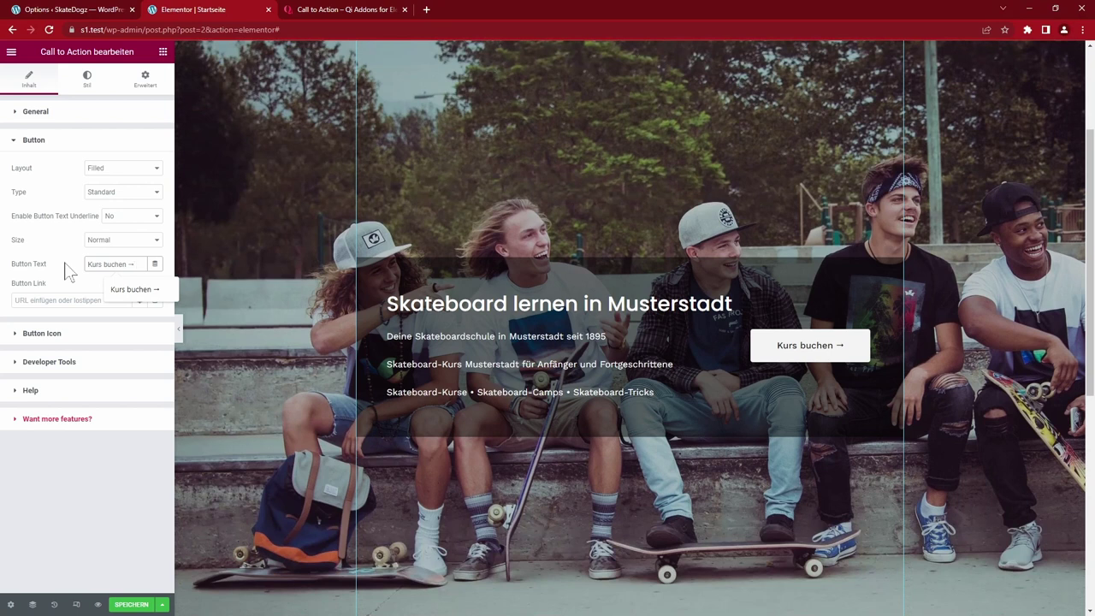
{"action": "left_click", "coordinate": [58, 336]}
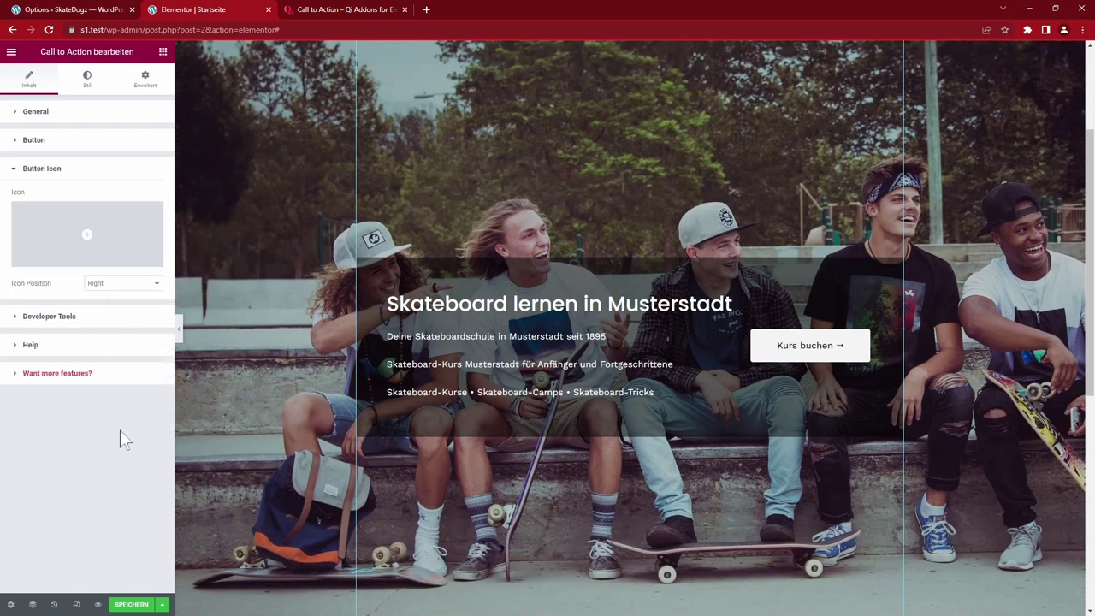
{"action": "left_click", "coordinate": [112, 139]}
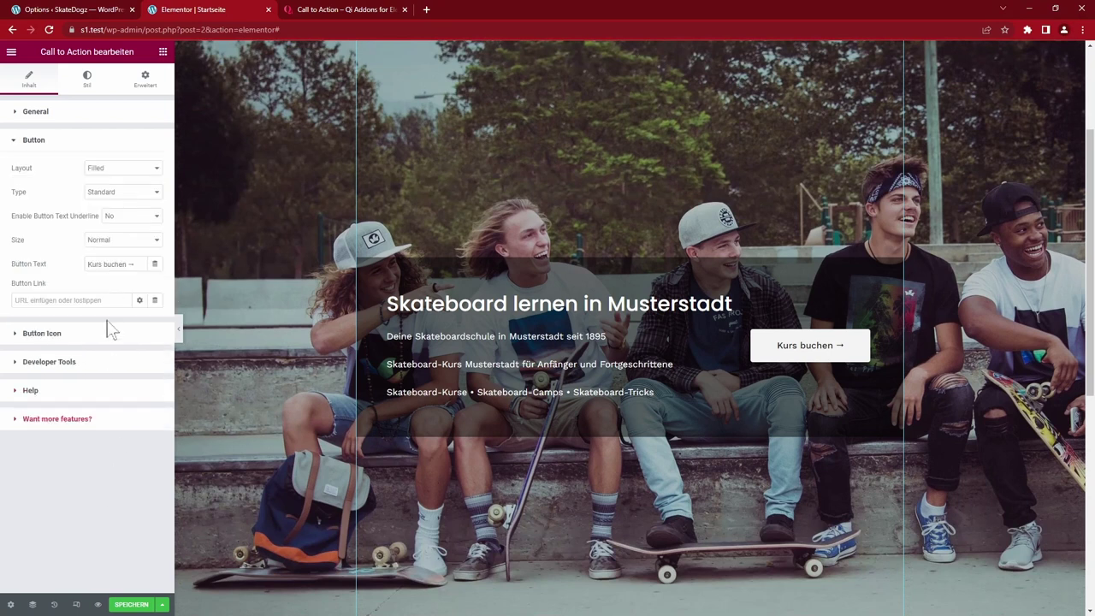
Set the button's background to the global color Neues Element #1 and its hover background to Neues Element #2
{"action": "left_click", "coordinate": [86, 78]}
{"action": "left_click", "coordinate": [47, 481]}
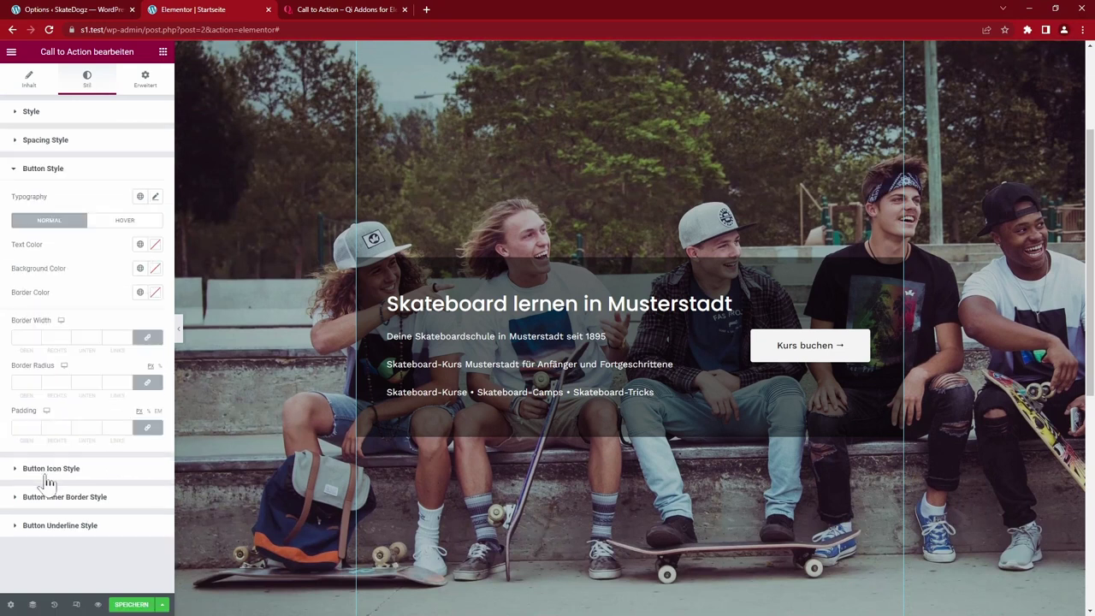
{"action": "left_click", "coordinate": [140, 270]}
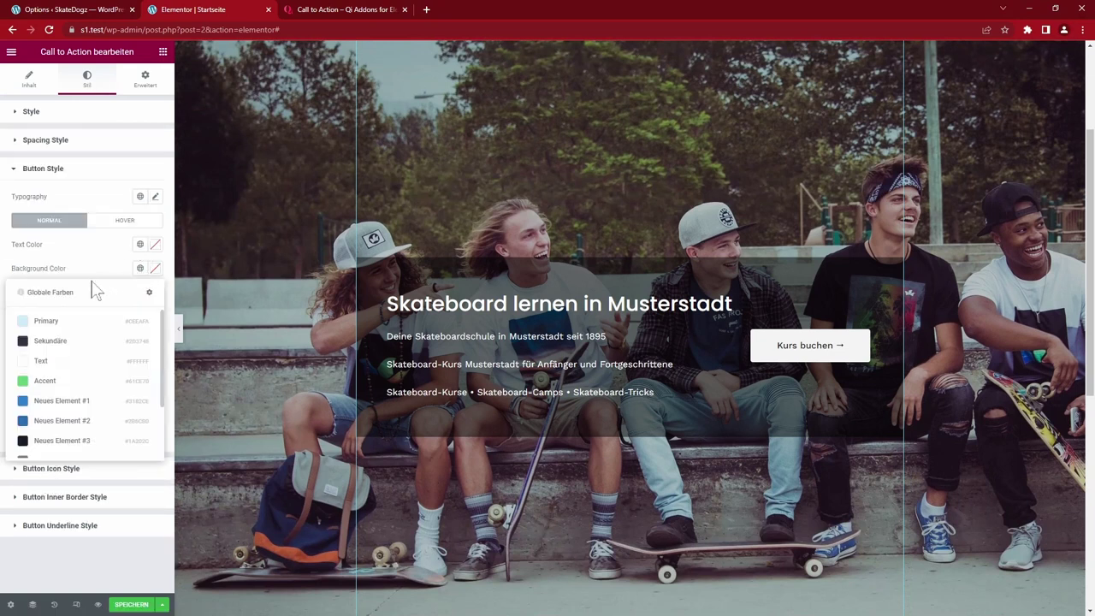
{"action": "left_click", "coordinate": [61, 401]}
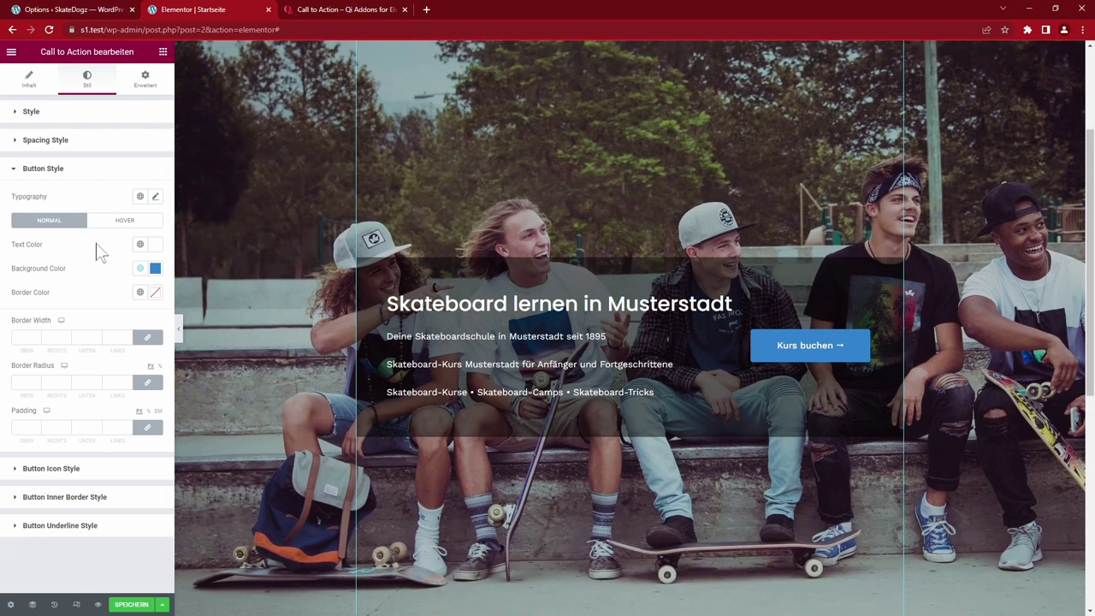
{"action": "left_click", "coordinate": [125, 220]}
{"action": "left_click", "coordinate": [155, 267]}
{"action": "left_click", "coordinate": [68, 420]}
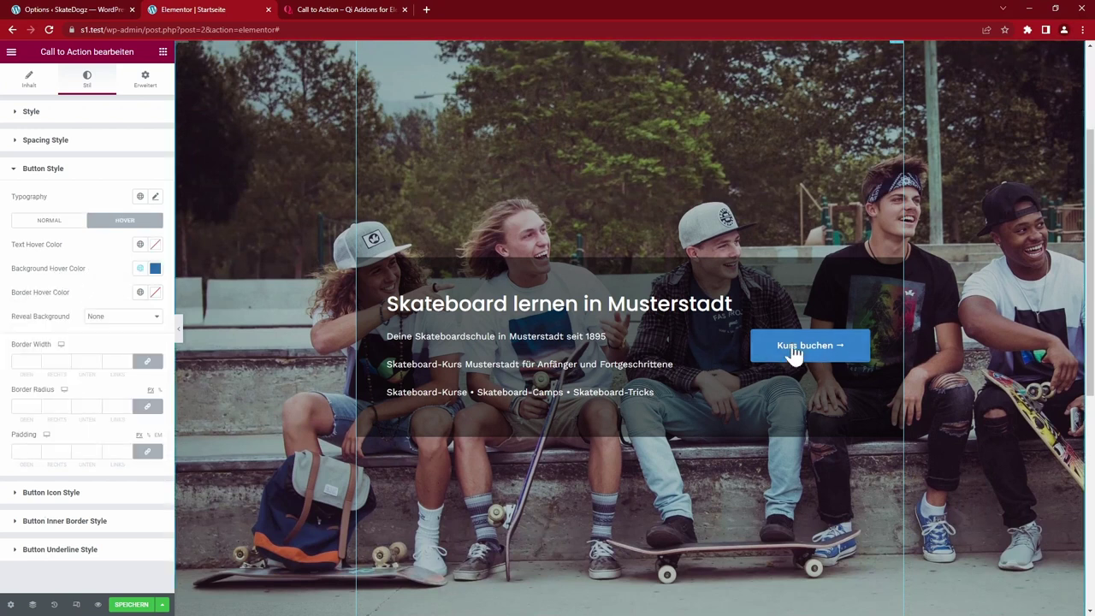
In the general Qode Essential Addons options, set Page Content Padding to 0 and save the changes
{"action": "scroll", "coordinate": [443, 201], "scroll_direction": "up", "scroll_amount": 2}
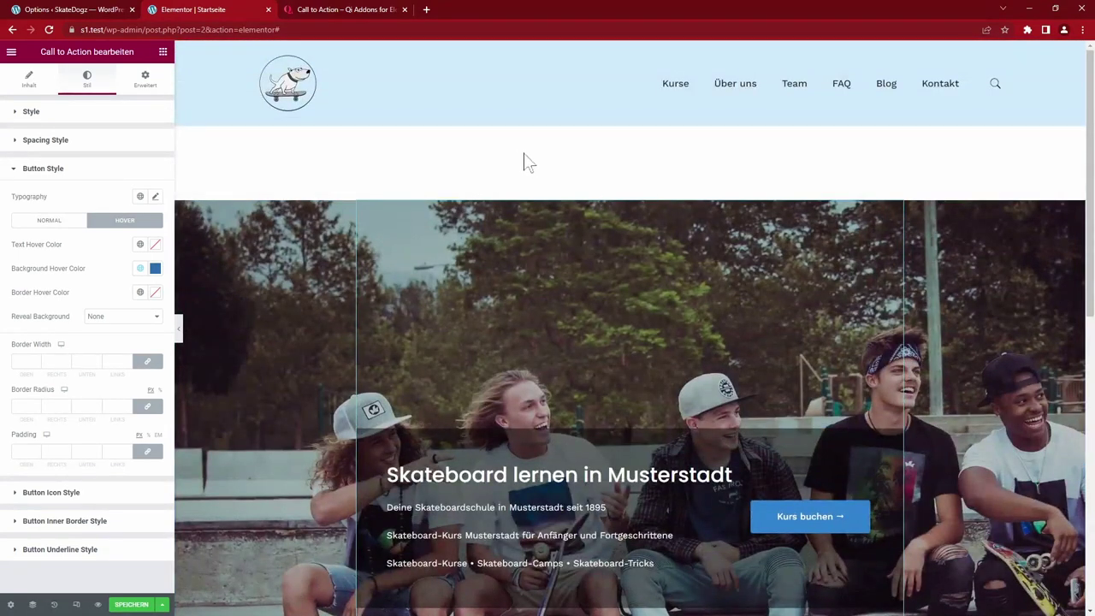
{"action": "scroll", "coordinate": [436, 196], "scroll_direction": "down", "scroll_amount": 2}
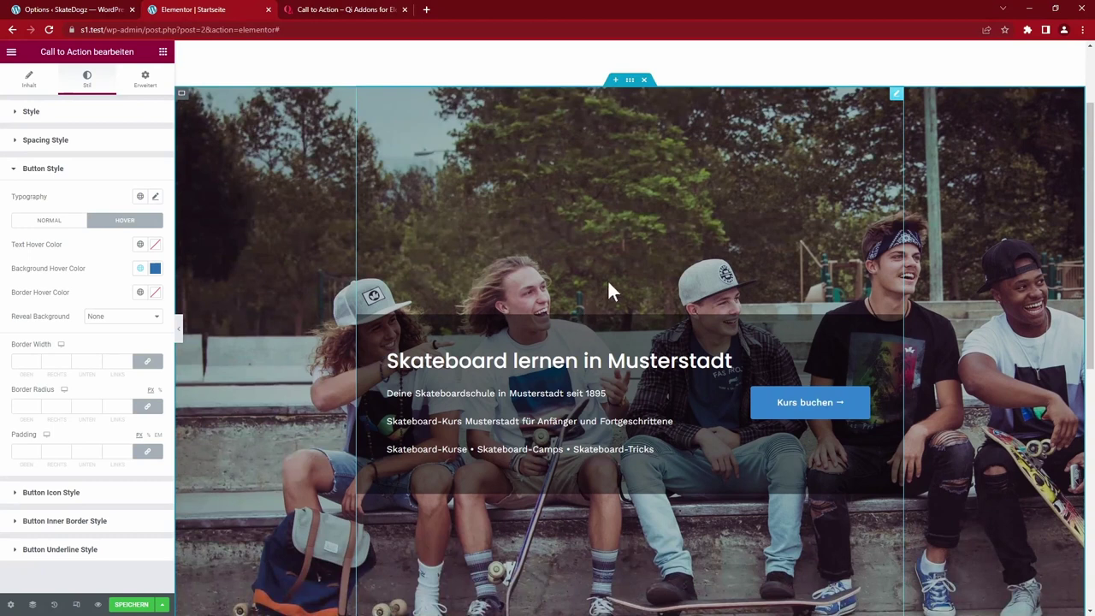
{"action": "scroll", "coordinate": [462, 273], "scroll_direction": "up", "scroll_amount": 2}
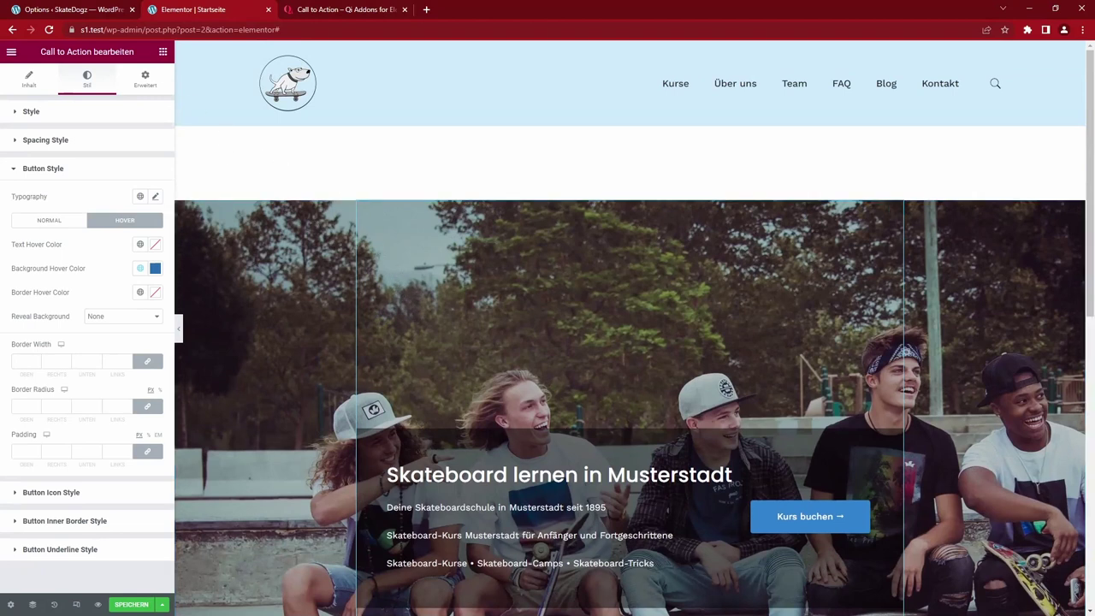
{"action": "left_click", "coordinate": [108, 12]}
{"action": "scroll", "coordinate": [229, 184], "scroll_direction": "up", "scroll_amount": 5}
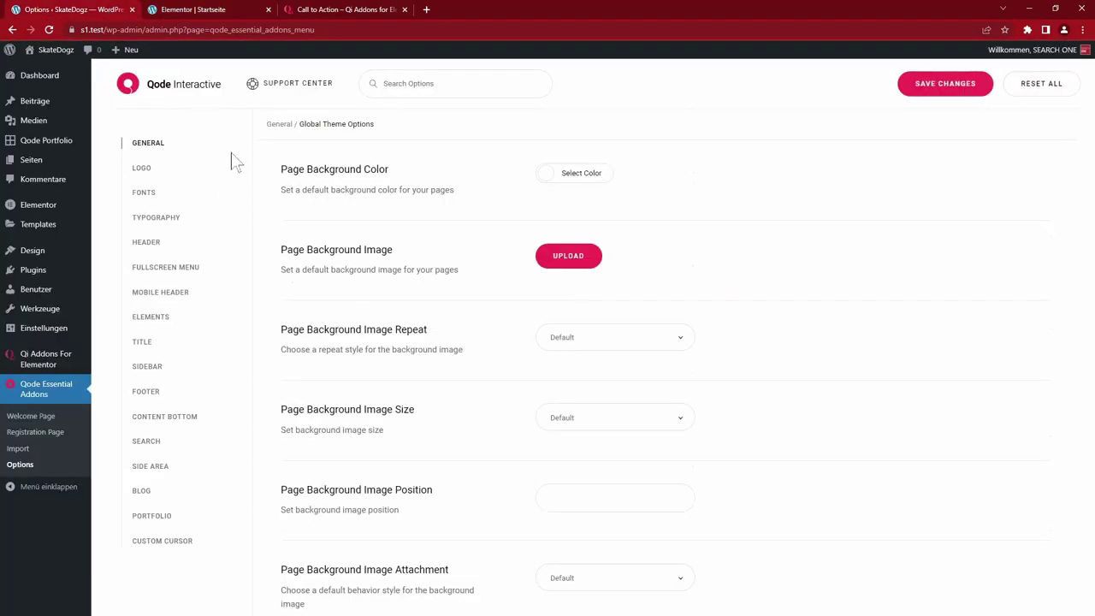
{"action": "scroll", "coordinate": [428, 359], "scroll_direction": "down", "scroll_amount": 3}
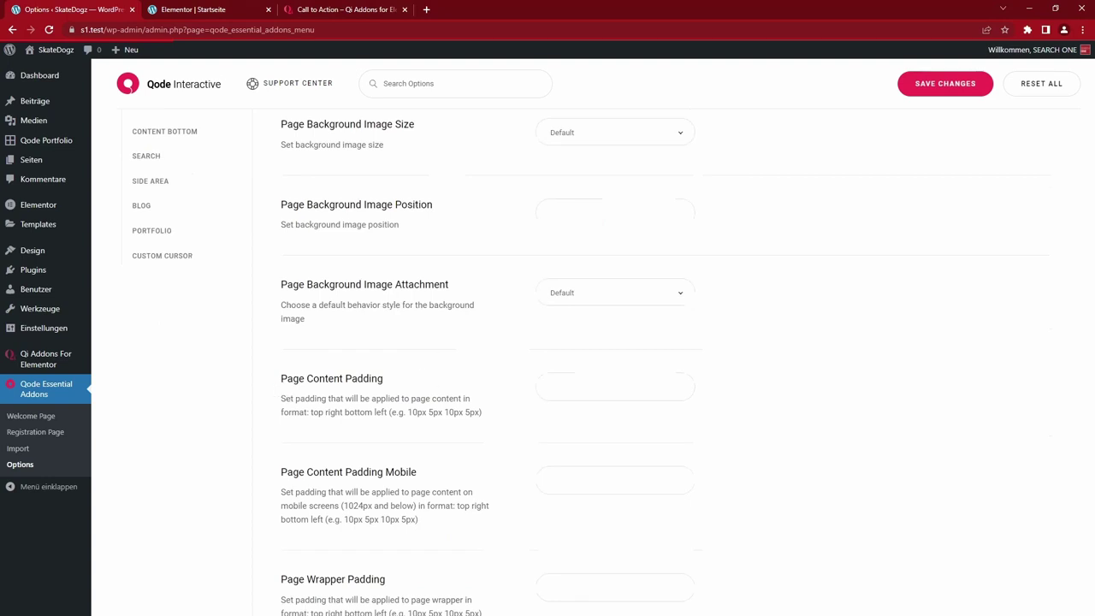
{"action": "left_click", "coordinate": [557, 395]}
{"action": "type", "text": "0"}
{"action": "left_click", "coordinate": [922, 87]}
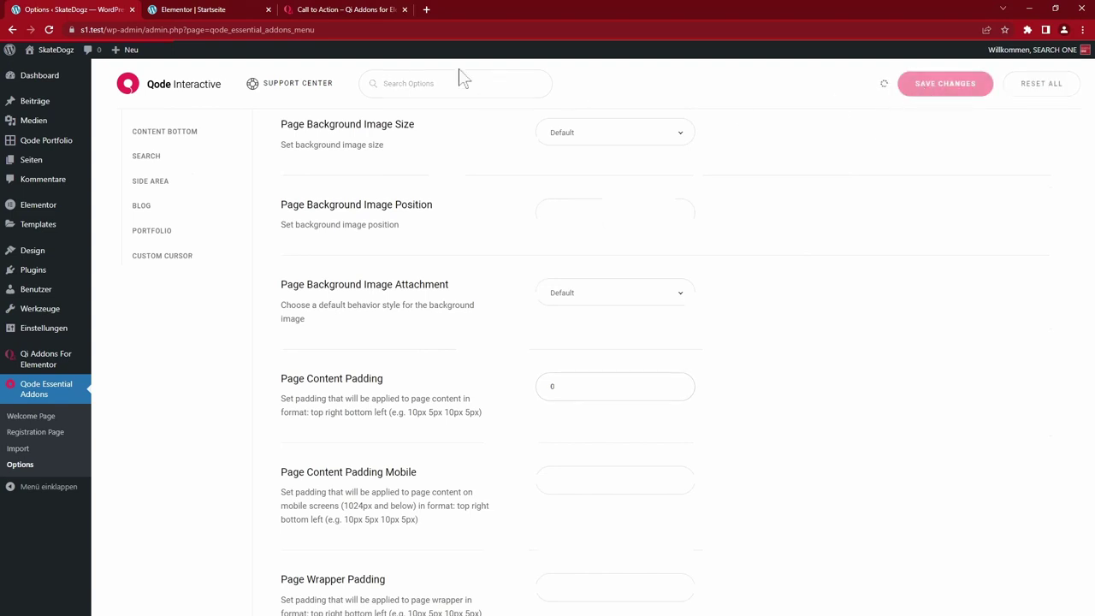
Switch back to the Startseite page in the Elementor editor, save it and reload the editor
{"action": "left_click", "coordinate": [192, 10]}
{"action": "left_click", "coordinate": [135, 605]}
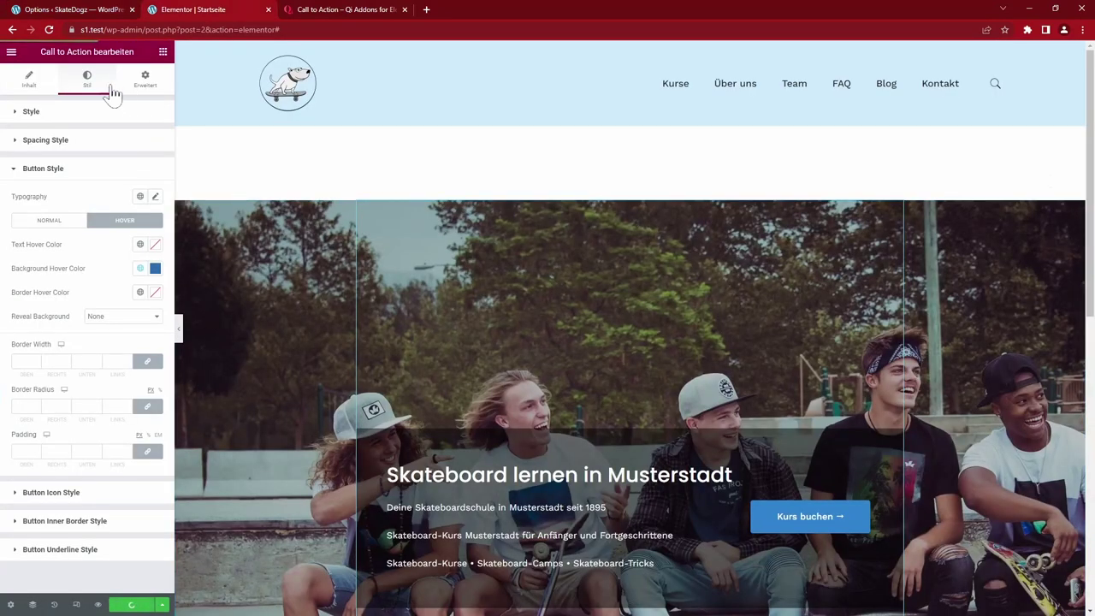
{"action": "left_click", "coordinate": [50, 29]}
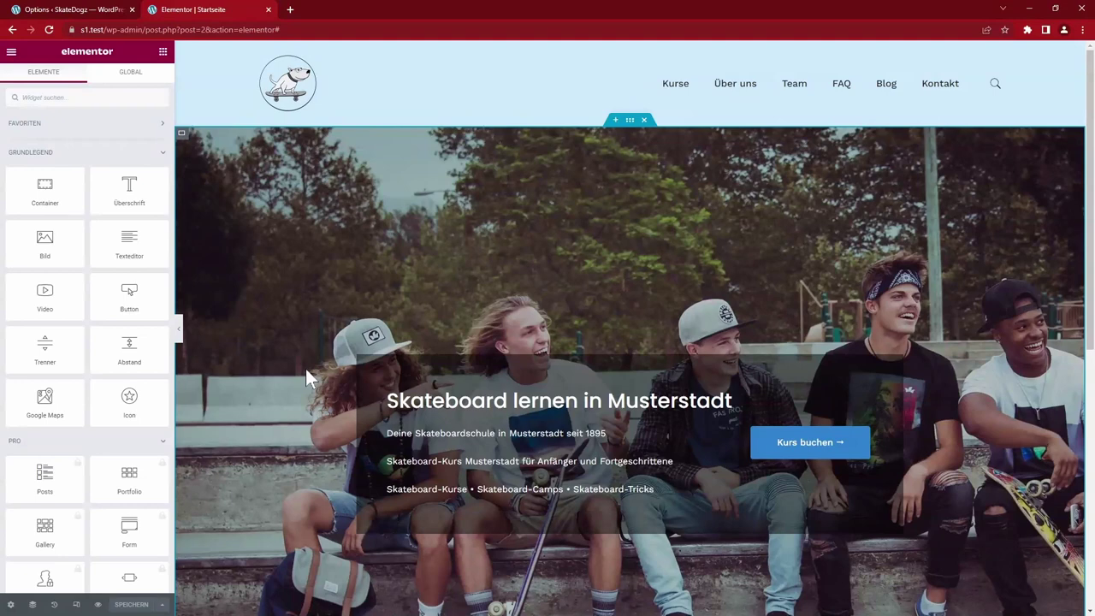
{"action": "scroll", "coordinate": [306, 369], "scroll_direction": "down", "scroll_amount": 5}
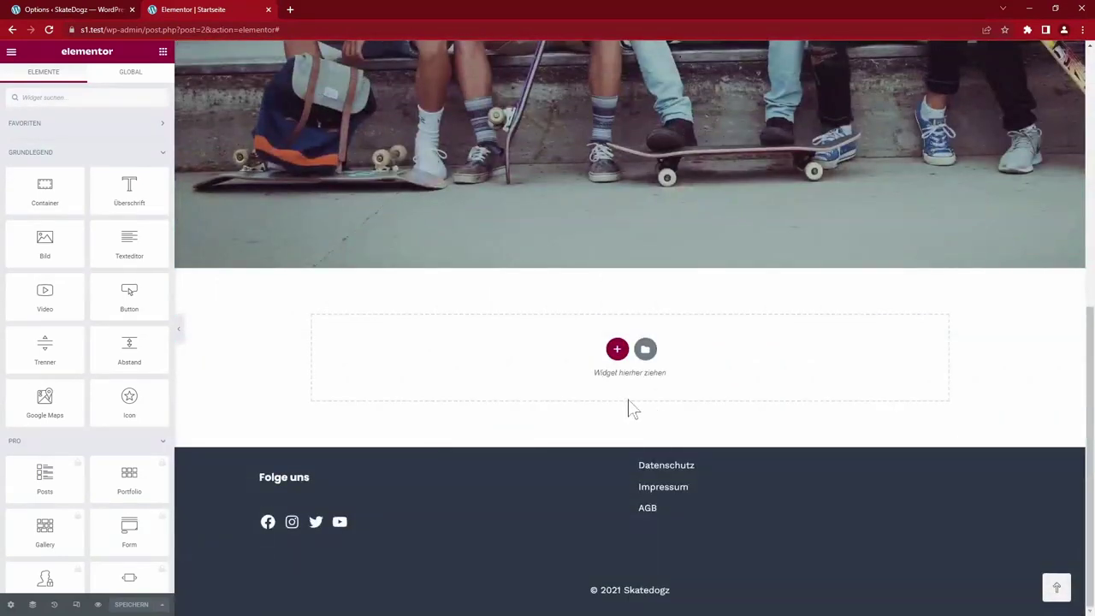
{"action": "left_click", "coordinate": [617, 349]}
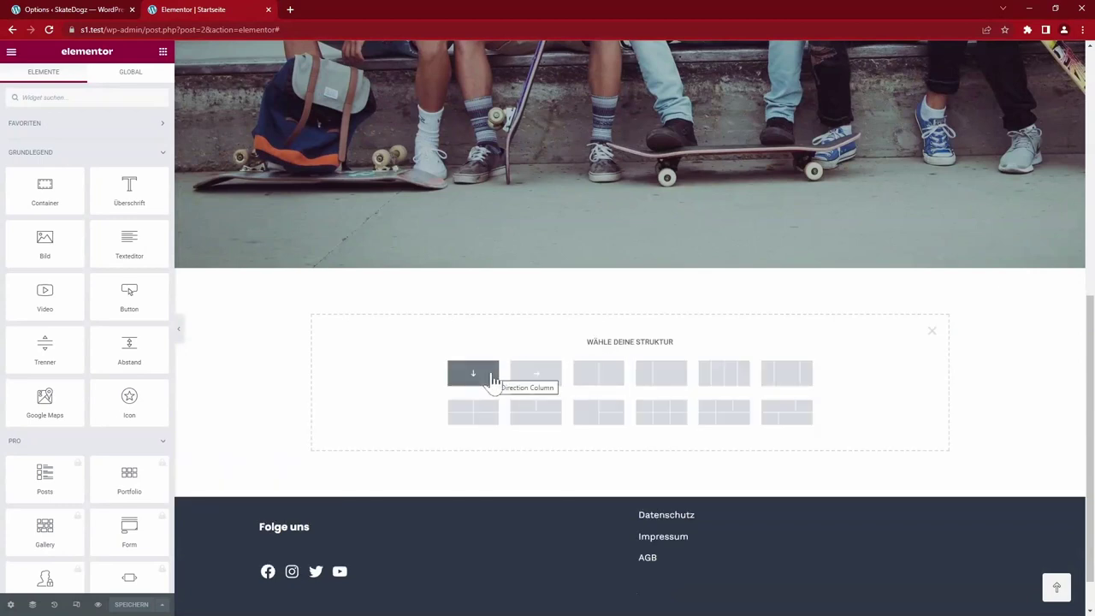
{"action": "left_click", "coordinate": [537, 380]}
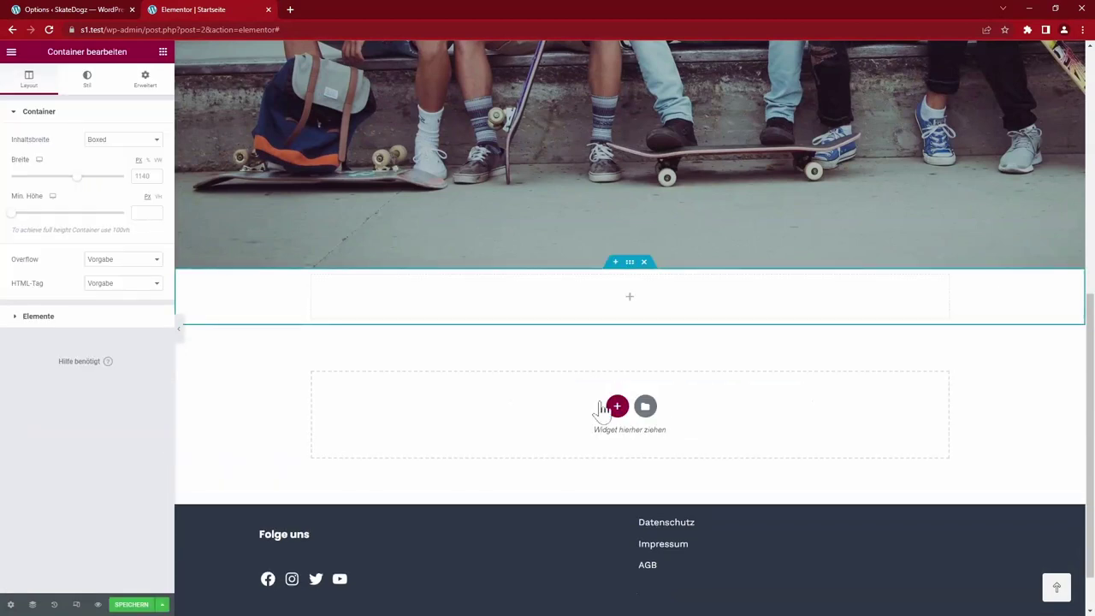
{"action": "left_click", "coordinate": [630, 299]}
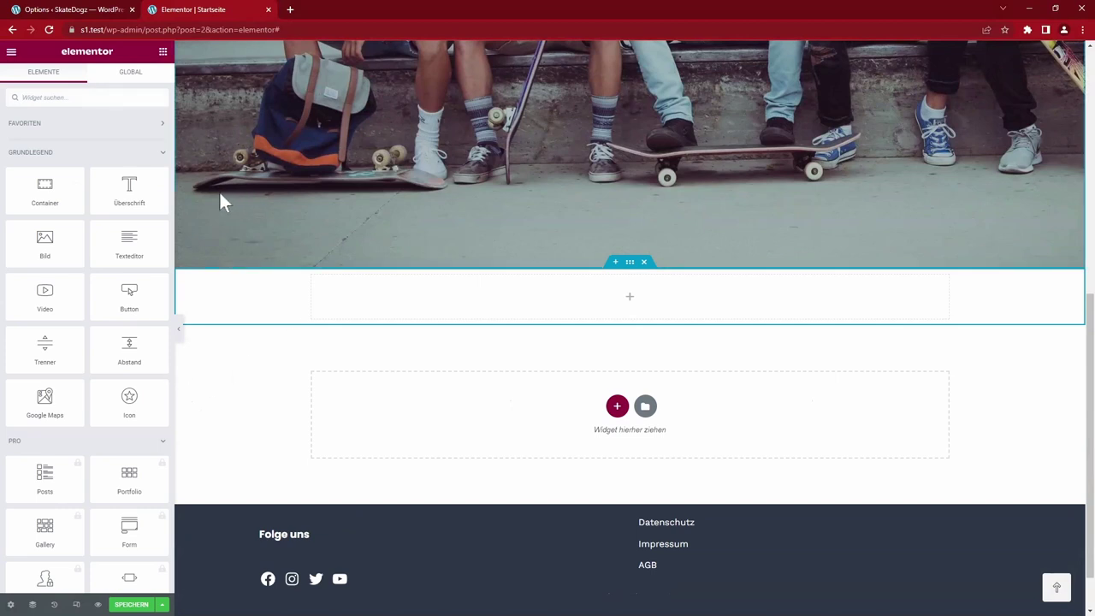
{"action": "key", "text": "ctrl+z"}
Add a heading widget below the hero section with the title "Top 10 Skateboardtricks" and center it
{"action": "left_click_drag", "start_coordinate": [129, 190], "coordinate": [613, 410]}
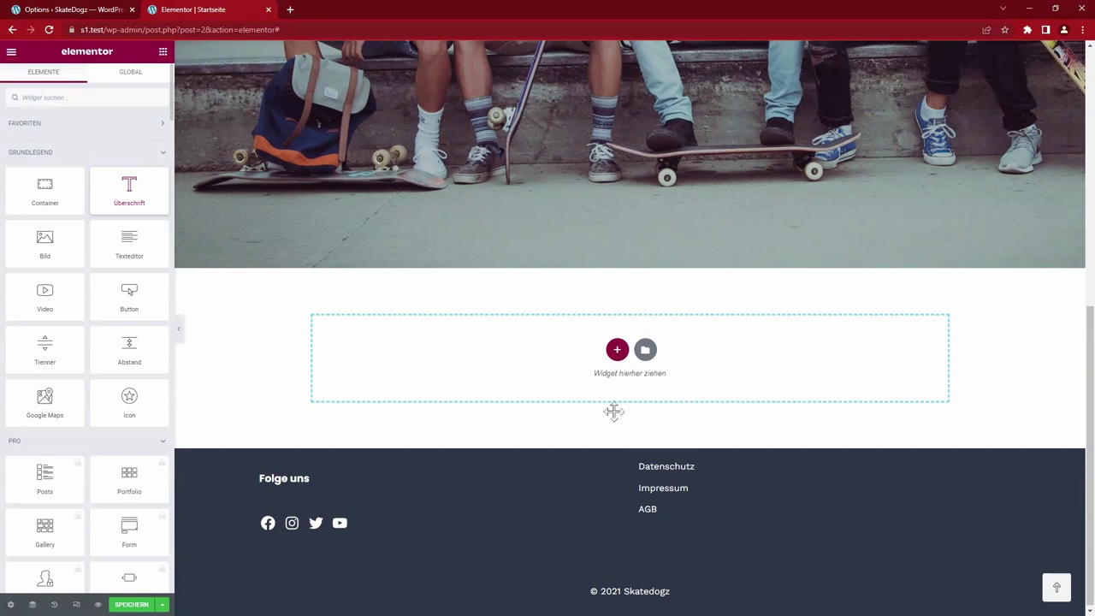
{"action": "type", "text": "Top 10 Skateboardtricks"}
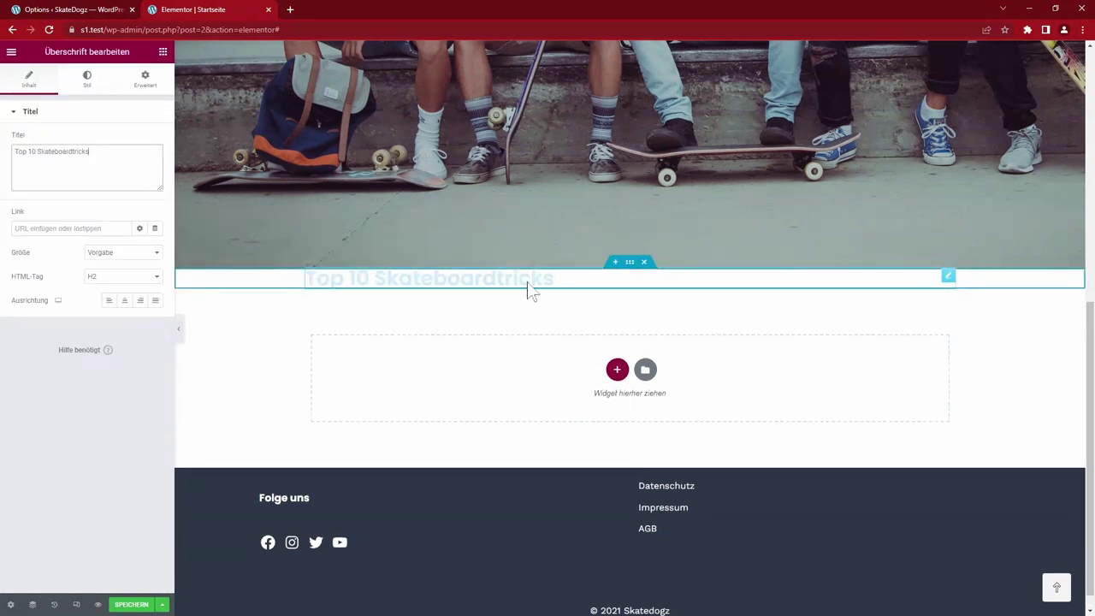
{"action": "left_click", "coordinate": [124, 300]}
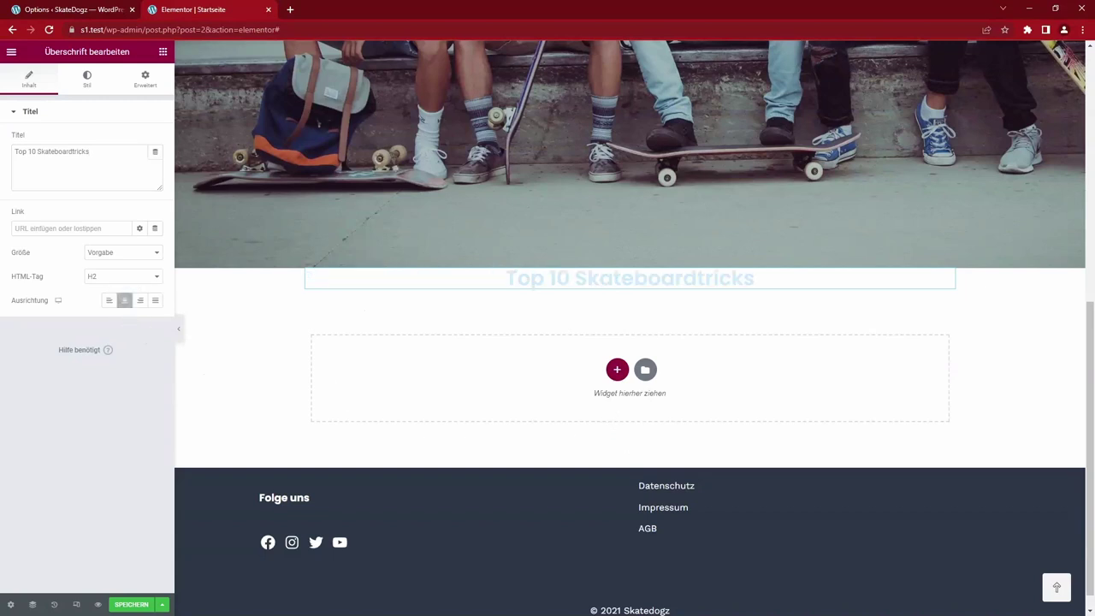
Set the heading's margins to 200 px above, 0 on the right, 40 px below and 0 on the left
{"action": "left_click", "coordinate": [144, 78]}
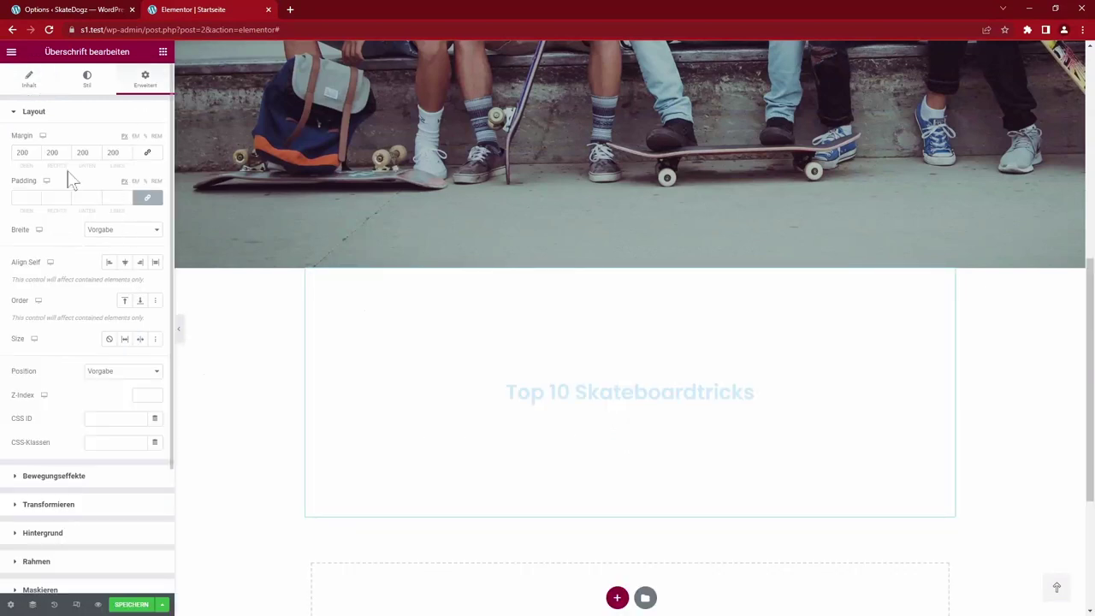
{"action": "double_click", "coordinate": [55, 152]}
{"action": "type", "text": "0"}
{"action": "key", "text": "Tab"}
{"action": "key", "text": "Tab"}
{"action": "type", "text": "0"}
{"action": "key", "text": "shift+Tab"}
{"action": "type", "text": "40"}
{"action": "key", "text": "Tab"}
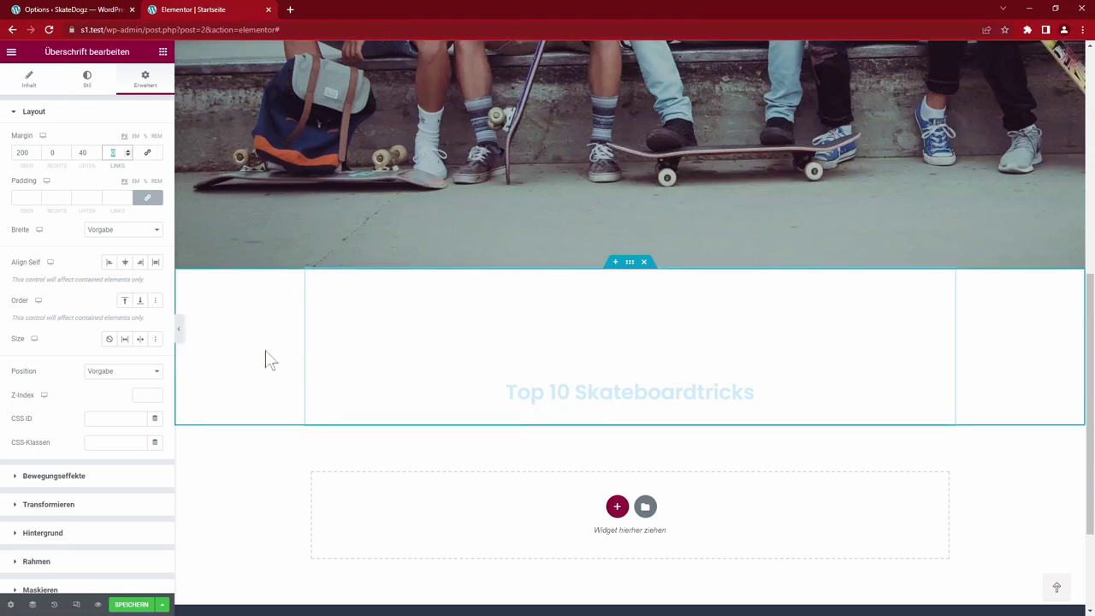
Look up the H1 color value in the Qode Essential Addons typography options and return to the Elementor editor
{"action": "key", "text": "ctrl+shift+Tab"}
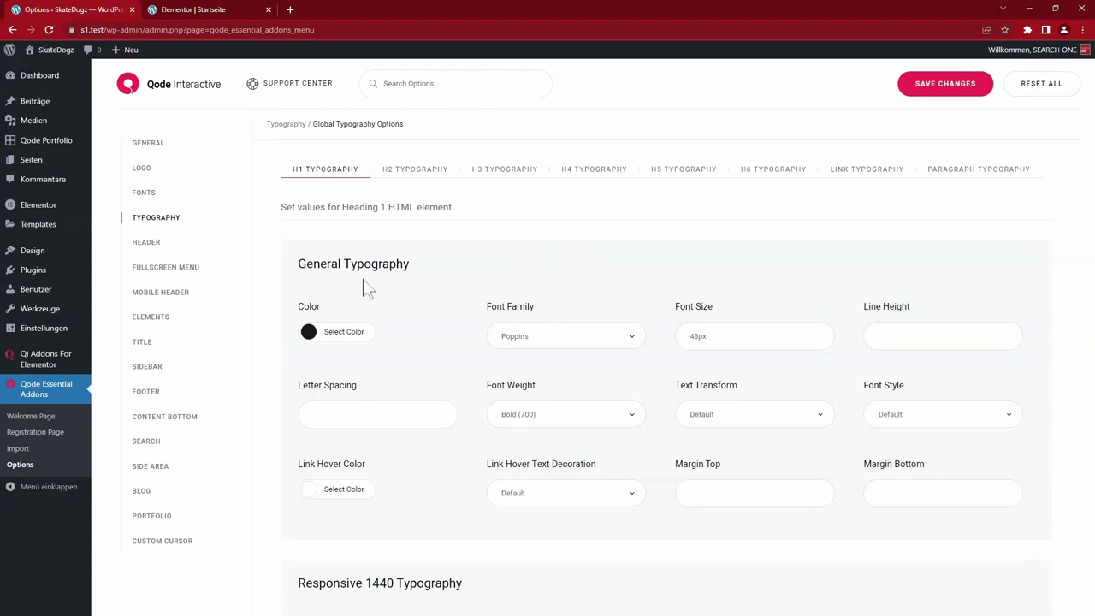
{"action": "left_click", "coordinate": [310, 333]}
{"action": "left_click", "coordinate": [409, 312]}
{"action": "key", "text": "ctrl+Tab"}
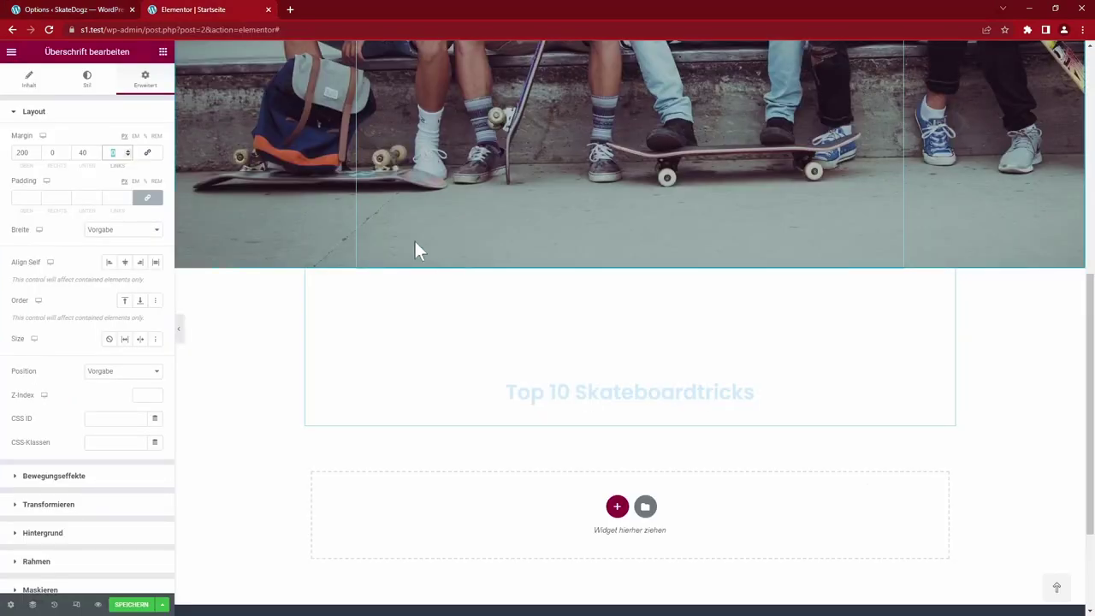
Save the page and set the Sekundäre global font family to Poppins in the site settings
{"action": "left_click", "coordinate": [131, 604]}
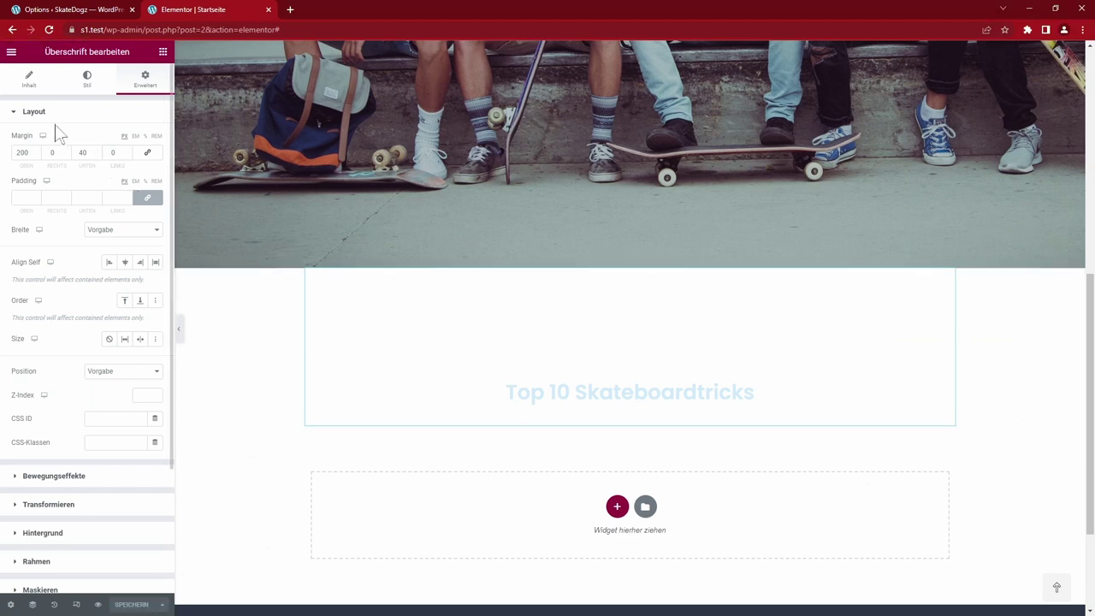
{"action": "left_click", "coordinate": [11, 51]}
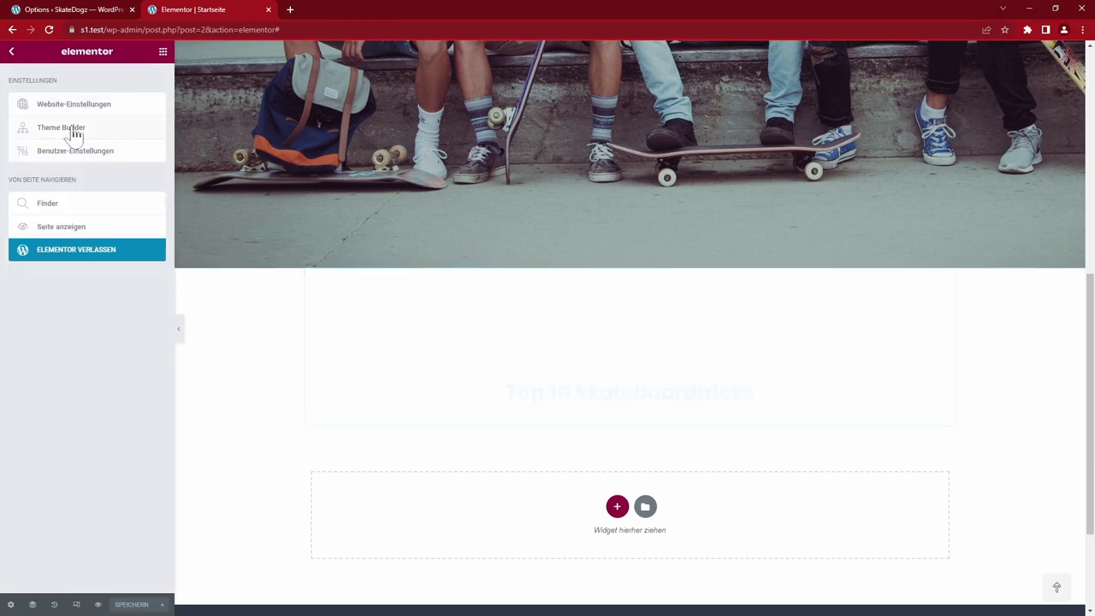
{"action": "left_click", "coordinate": [75, 106]}
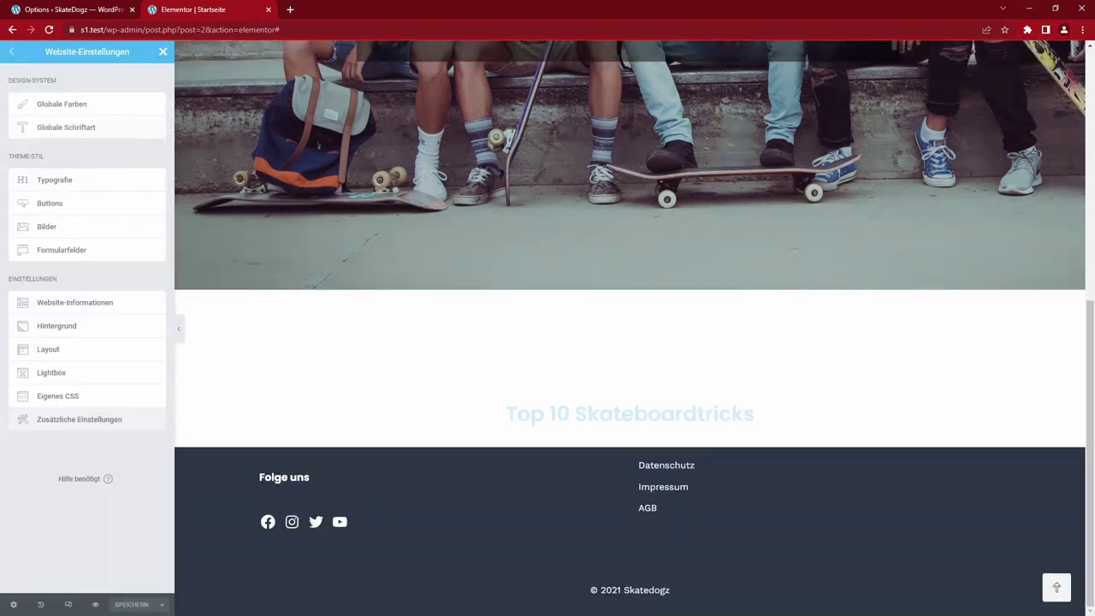
{"action": "left_click", "coordinate": [66, 126]}
{"action": "left_click", "coordinate": [155, 124]}
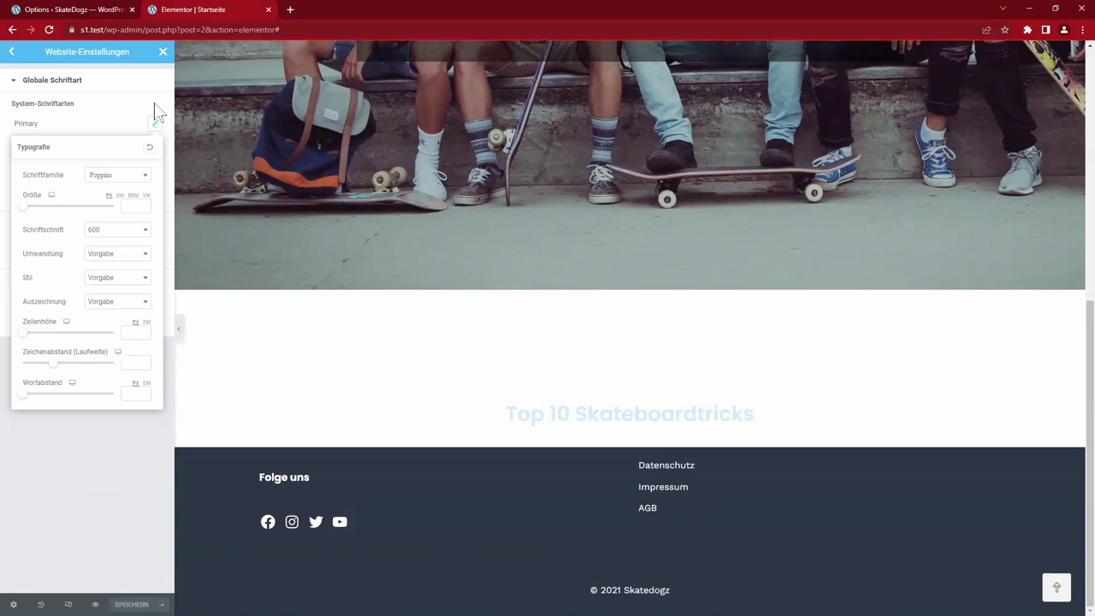
{"action": "left_click", "coordinate": [123, 105]}
{"action": "left_click", "coordinate": [155, 148]}
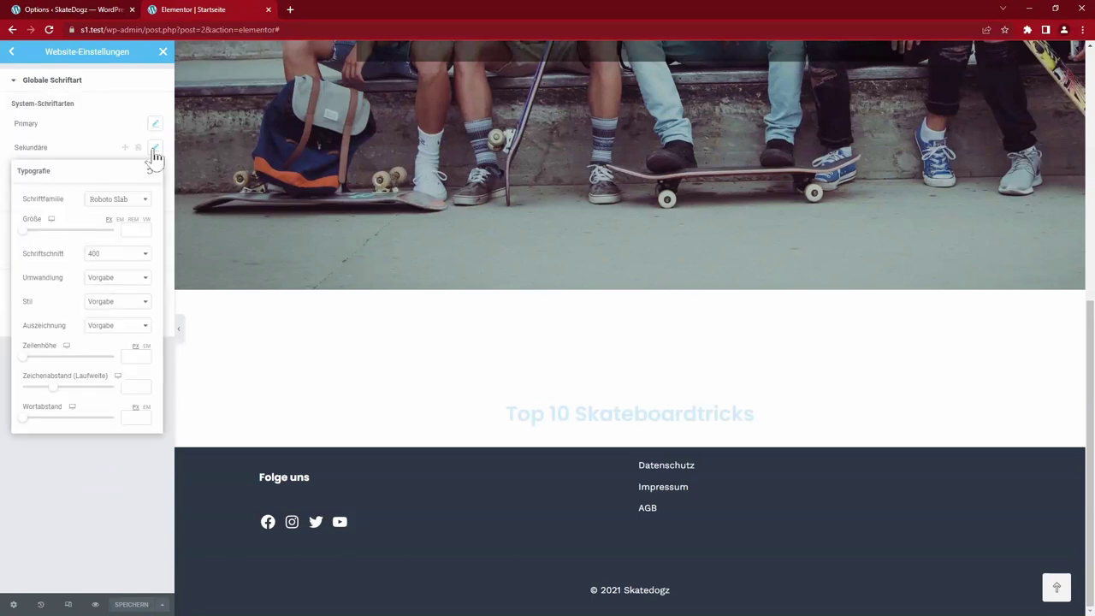
{"action": "left_click", "coordinate": [145, 203]}
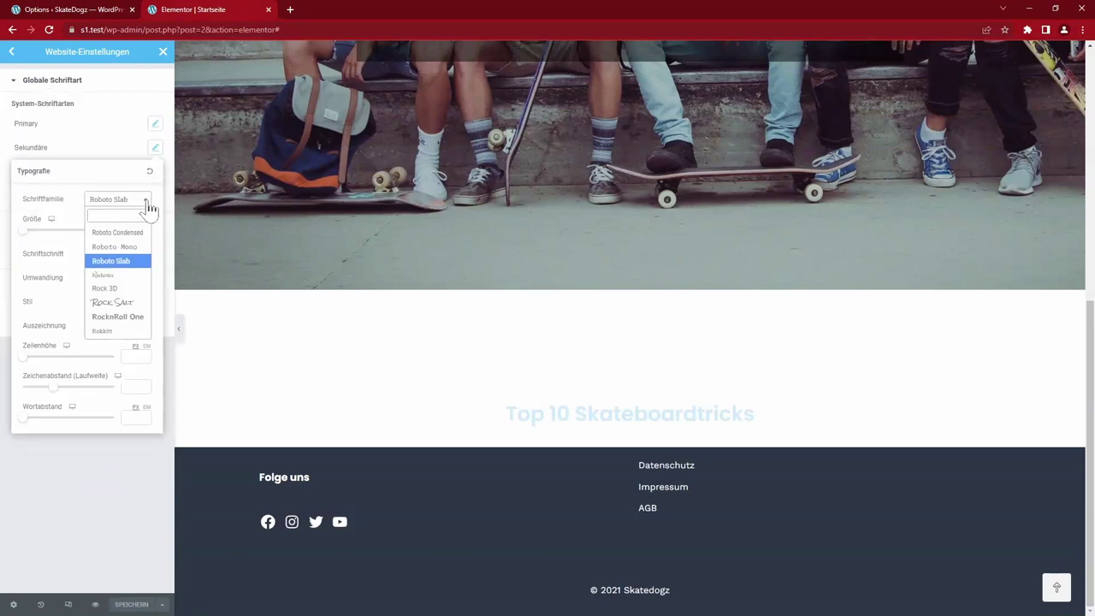
{"action": "type", "text": "popp"}
{"action": "left_click", "coordinate": [103, 250]}
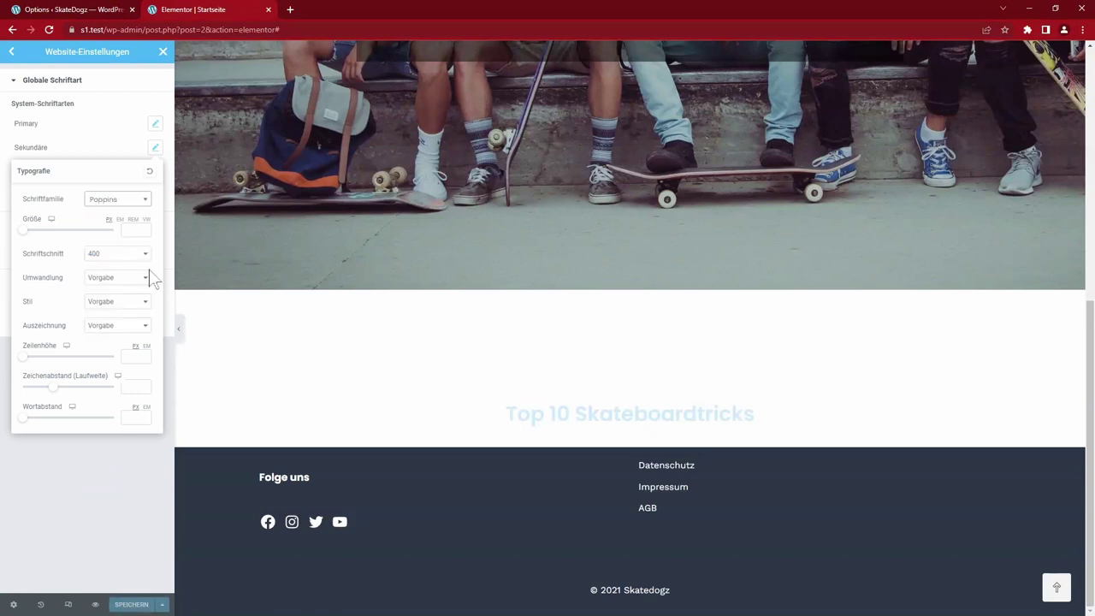
{"action": "left_click", "coordinate": [155, 172]}
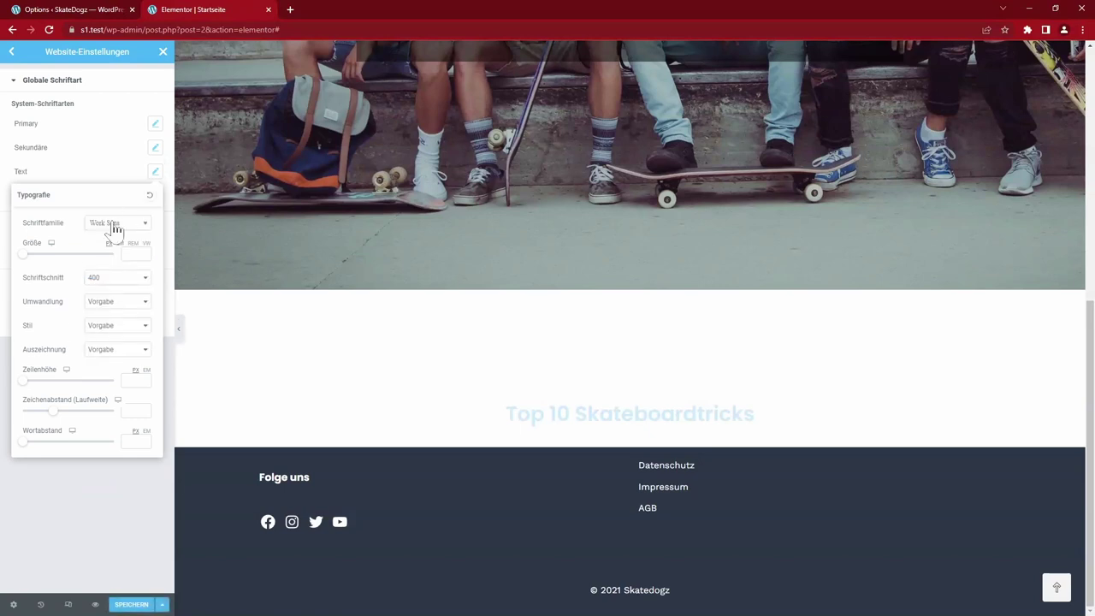
{"action": "key", "text": "Escape"}
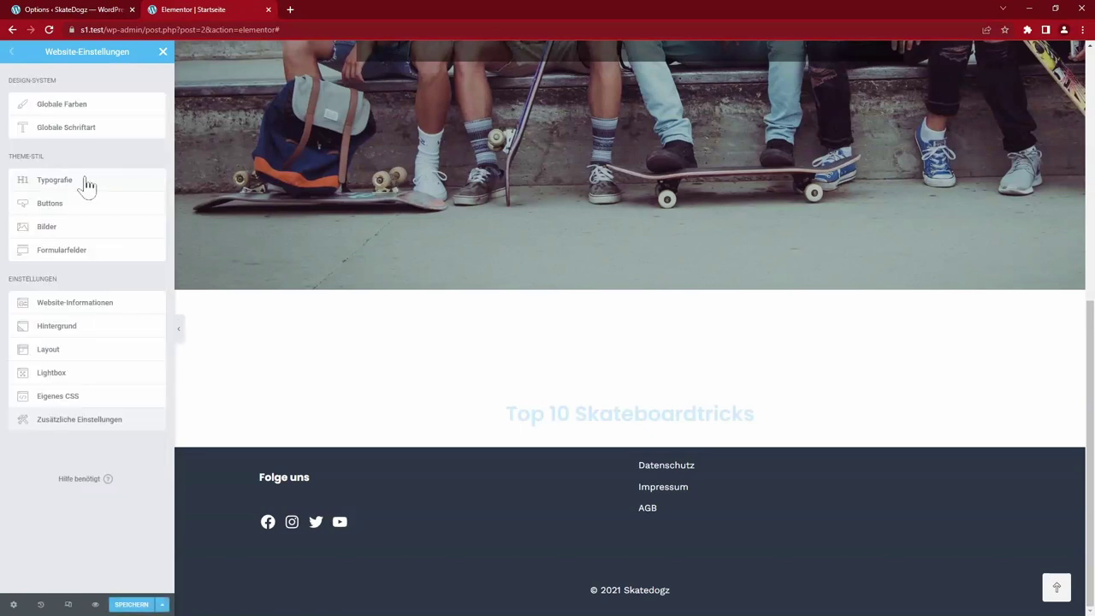
Change the global color Neues Element #3 to #191919 and rename it "Fast schwarz"
{"action": "left_click", "coordinate": [86, 185]}
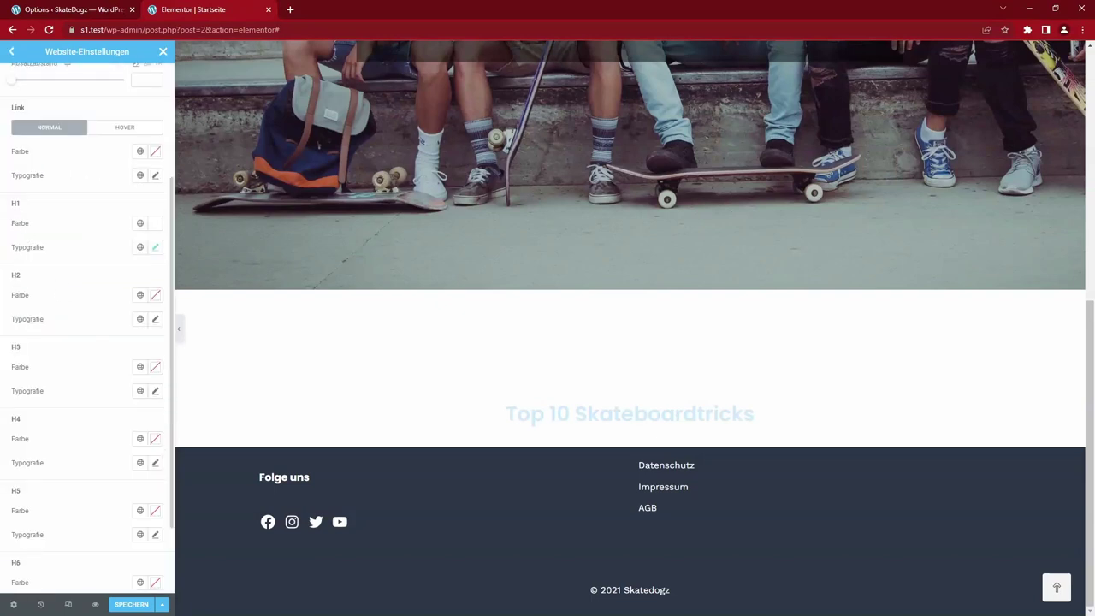
{"action": "left_click", "coordinate": [139, 223]}
{"action": "scroll", "coordinate": [94, 323], "scroll_direction": "down", "scroll_amount": 2}
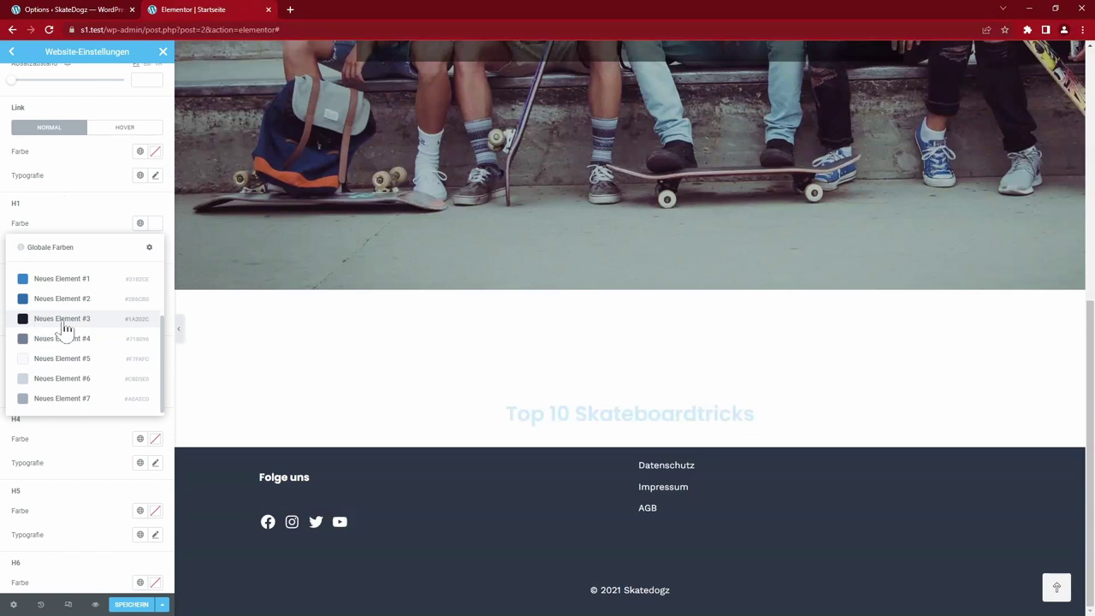
{"action": "left_click", "coordinate": [149, 250]}
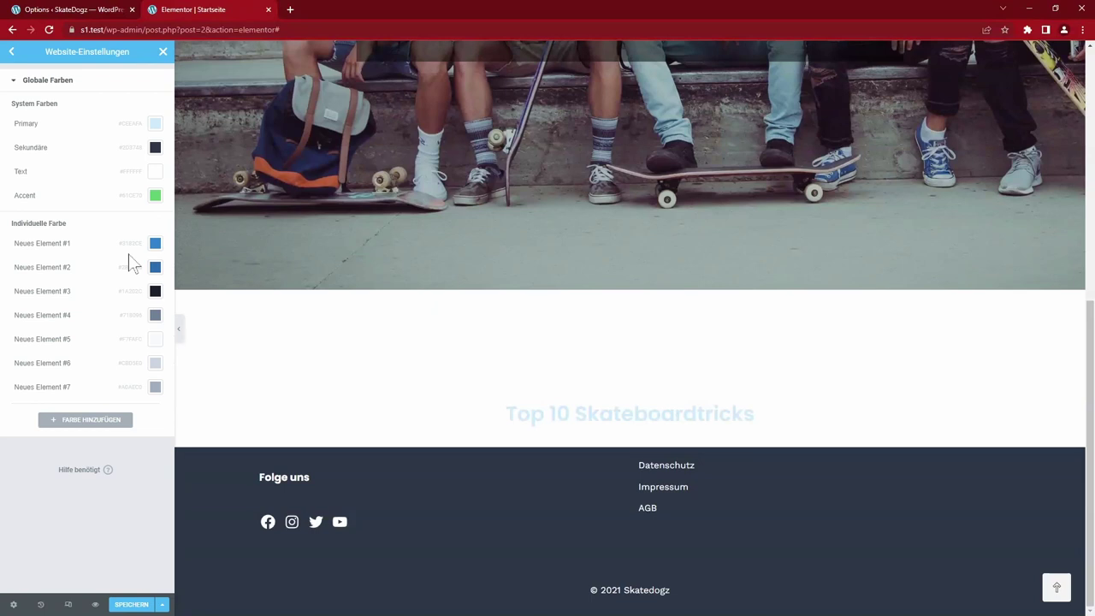
{"action": "left_click", "coordinate": [154, 291]}
{"action": "type", "text": "#191919"}
{"action": "left_click", "coordinate": [65, 490]}
{"action": "left_click", "coordinate": [84, 291]}
{"action": "type", "text": "Fast schwarz"}
{"action": "key", "text": "Escape"}
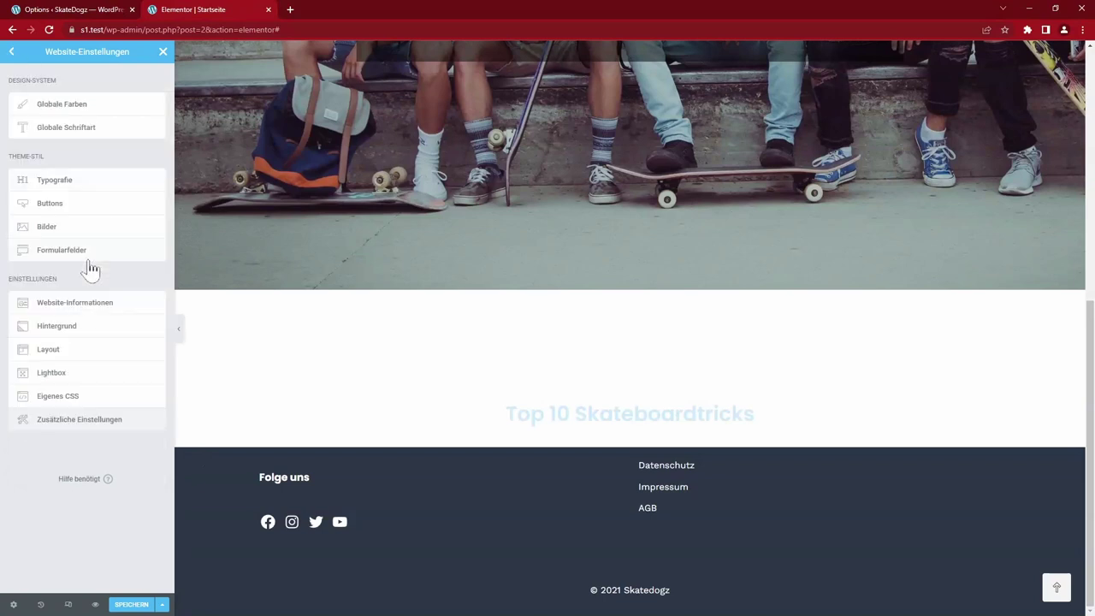
Assign the global font Primary to the H1 typography in the site's theme style
{"action": "left_click", "coordinate": [77, 179]}
{"action": "scroll", "coordinate": [139, 355], "scroll_direction": "down", "scroll_amount": 2}
{"action": "left_click", "coordinate": [140, 247]}
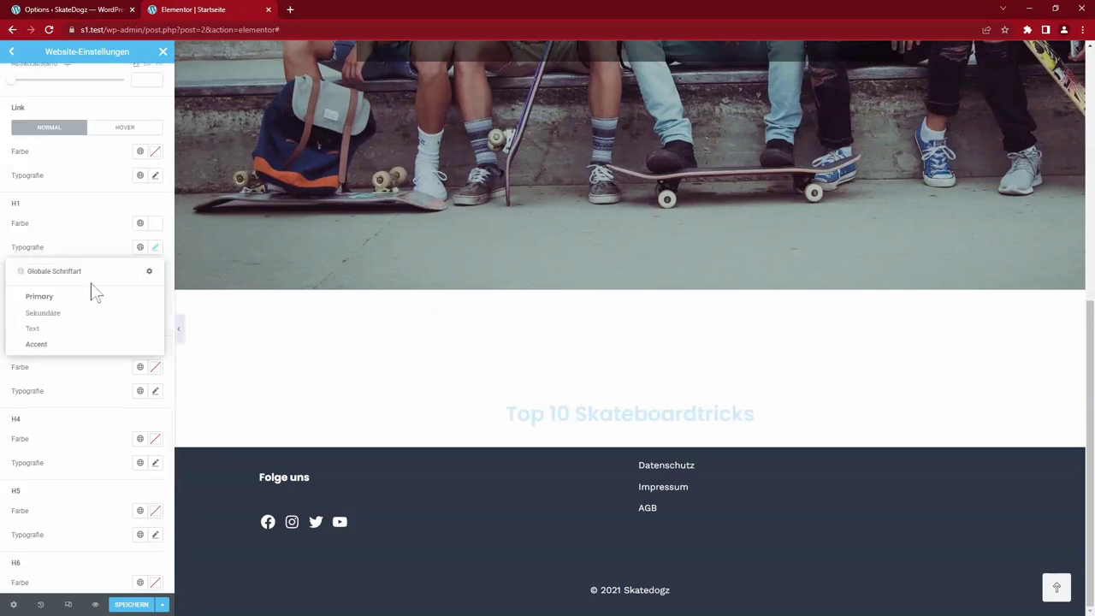
{"action": "left_click", "coordinate": [62, 300]}
{"action": "left_click", "coordinate": [141, 393]}
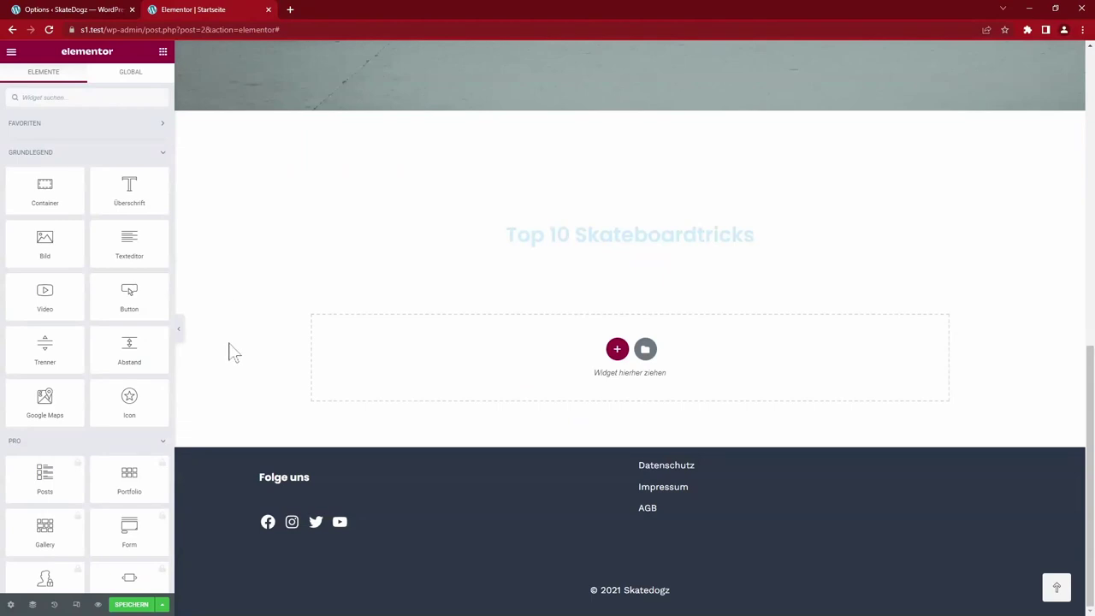
Select the "Top 10 Skateboardtricks" heading and assign the global color Primary to its text
{"action": "left_click", "coordinate": [535, 243]}
{"action": "left_click", "coordinate": [90, 89]}
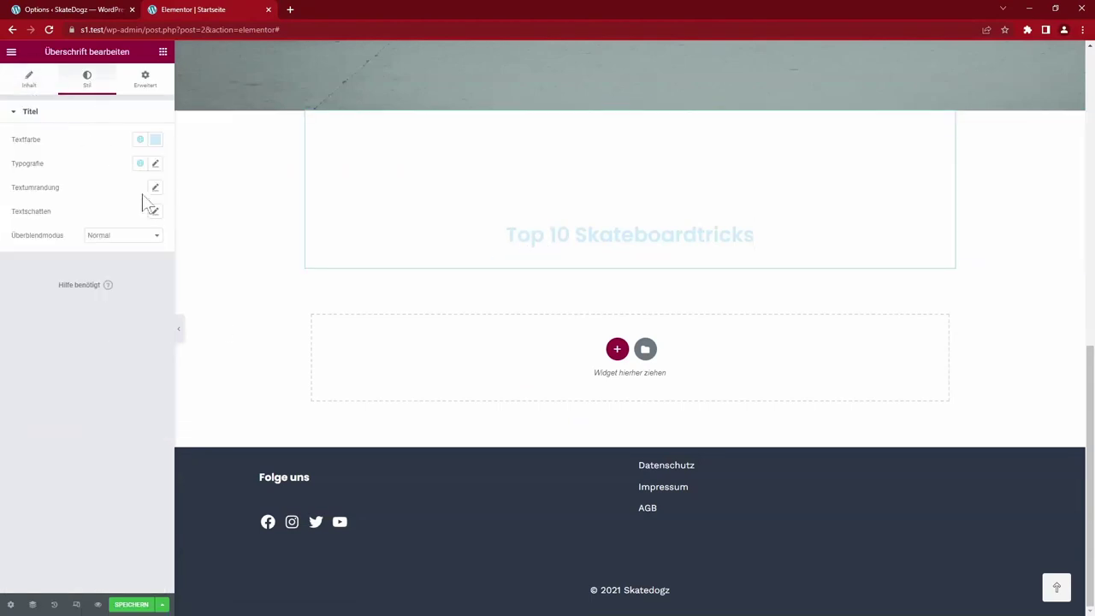
{"action": "left_click", "coordinate": [141, 139]}
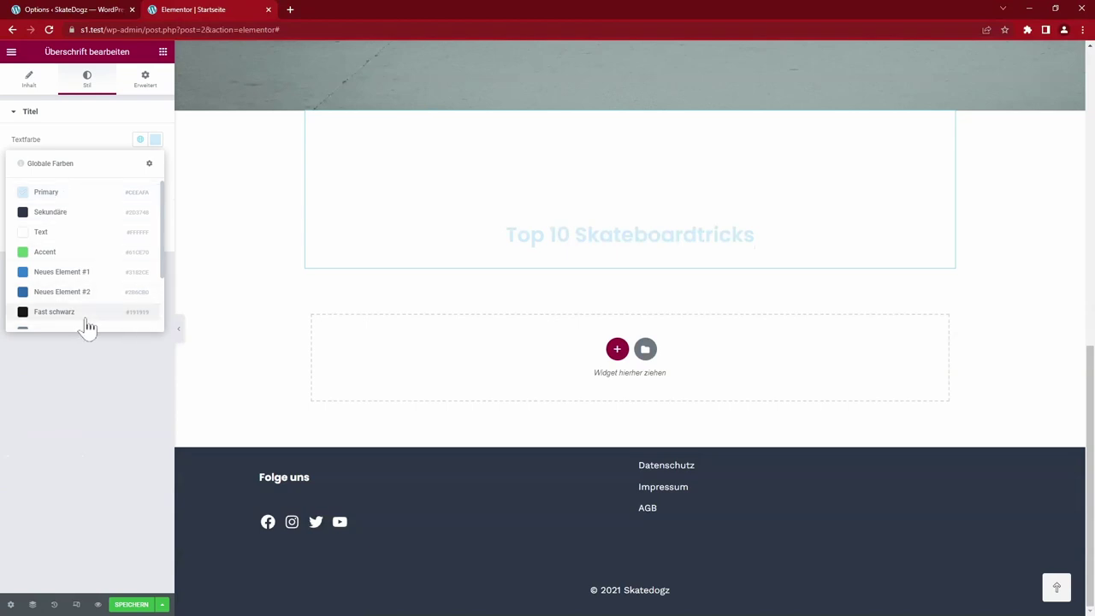
{"action": "left_click", "coordinate": [91, 199]}
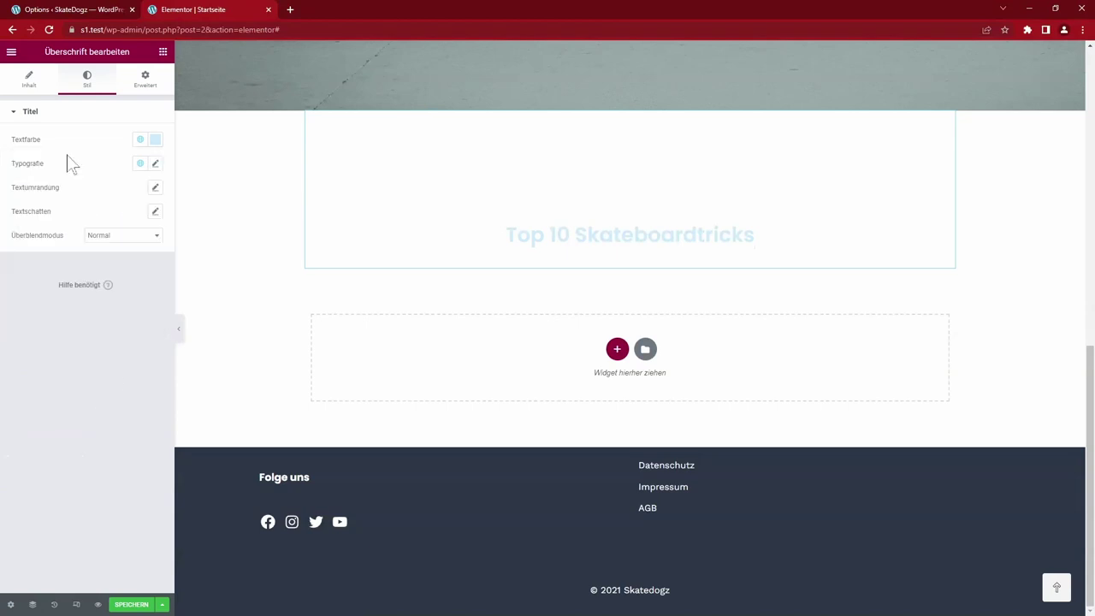
Open the editor's overview of site settings and page navigation options
{"action": "left_click", "coordinate": [12, 52]}
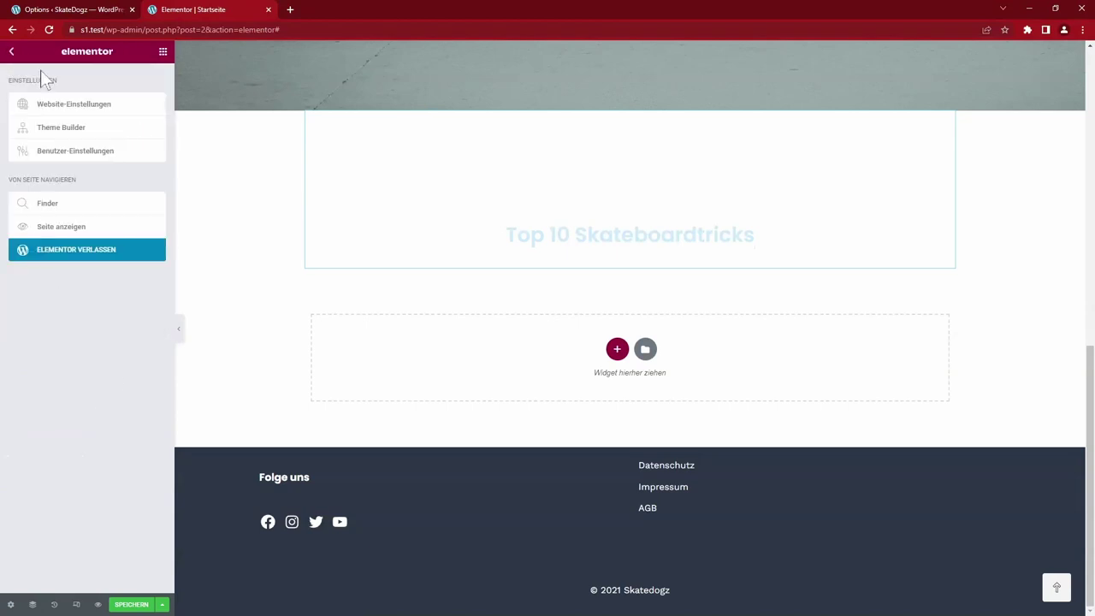
Set the global Accent color in the website settings to #CEEAFA
{"action": "left_click", "coordinate": [75, 105]}
{"action": "left_click", "coordinate": [155, 195]}
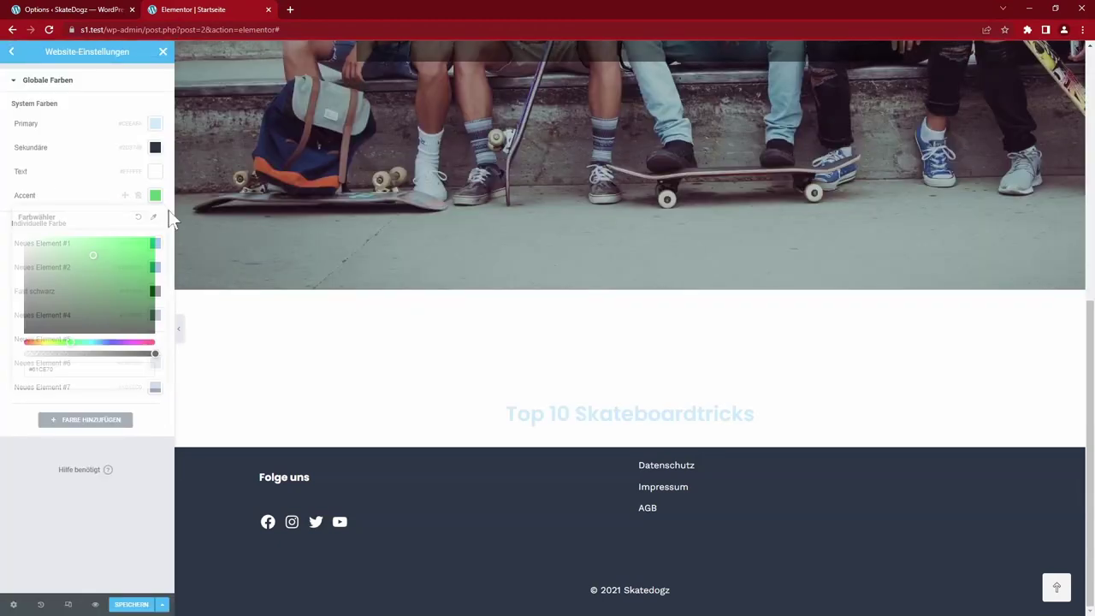
{"action": "key", "text": "ctrl+a"}
{"action": "type", "text": "#CEEAFA"}
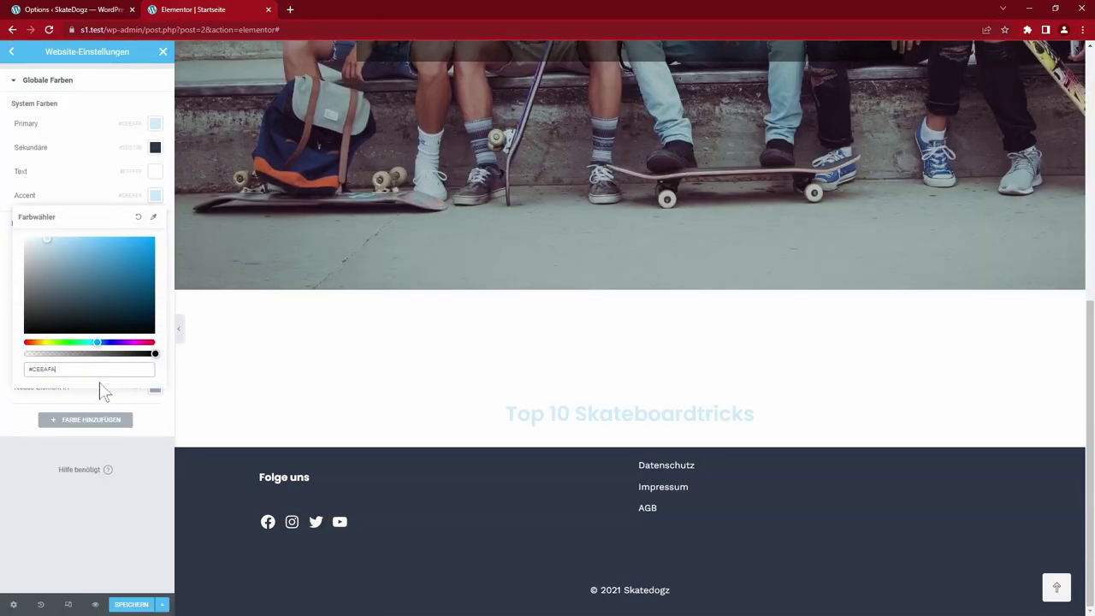
Set the global Primary color to #191919 and save the website settings
{"action": "left_click", "coordinate": [155, 123]}
{"action": "left_click", "coordinate": [155, 123]}
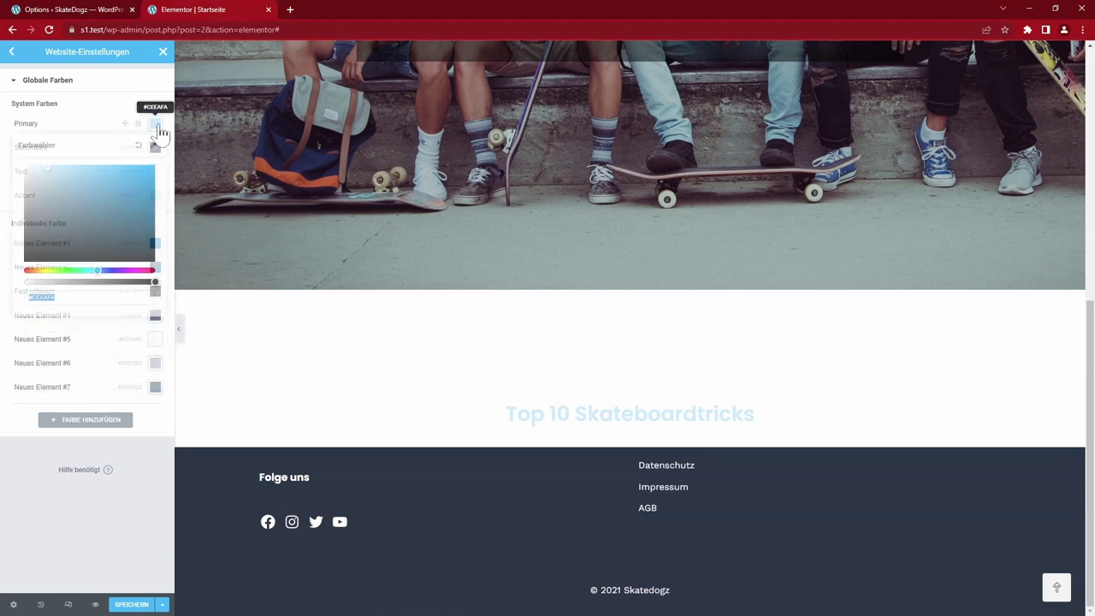
{"action": "key", "text": "ctrl+v"}
{"action": "left_click", "coordinate": [154, 128]}
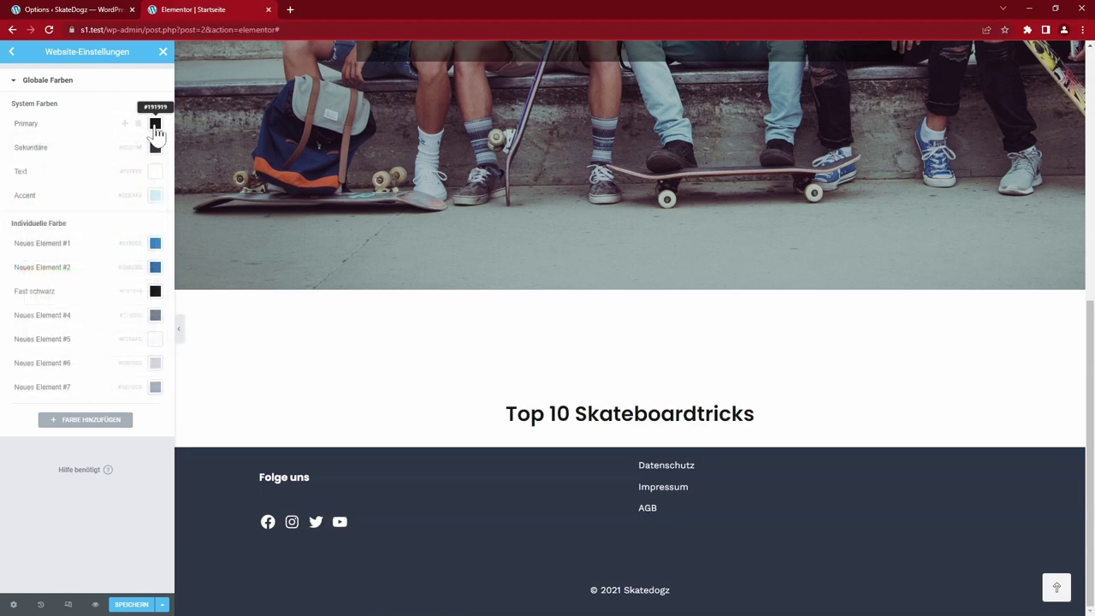
{"action": "key", "text": "ctrl+s"}
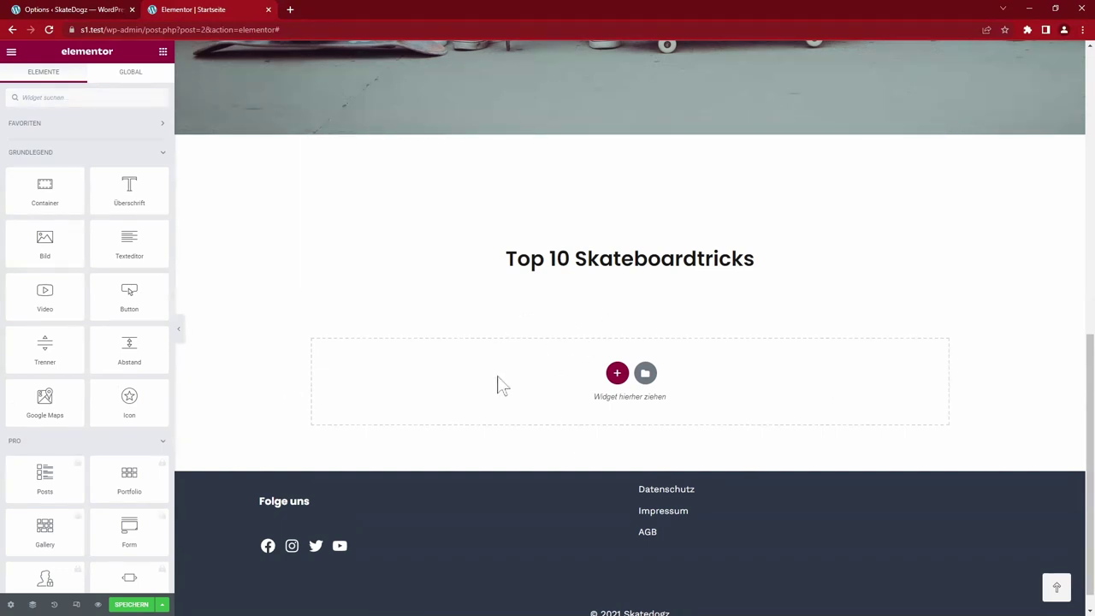
Add a Blog List widget from the Qi Addons directly below the "Top 10 Skateboardtricks" heading and look over its posts
{"action": "scroll", "coordinate": [228, 418], "scroll_direction": "down", "scroll_amount": 1}
{"action": "scroll", "coordinate": [49, 200], "scroll_direction": "down", "scroll_amount": 10}
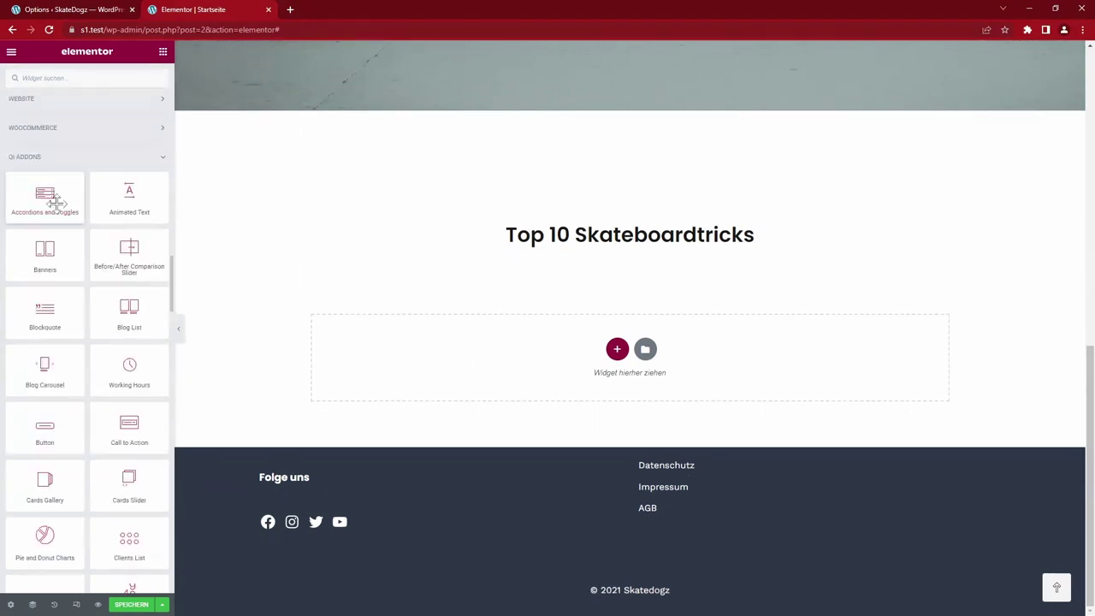
{"action": "left_click_drag", "start_coordinate": [130, 313], "coordinate": [633, 342]}
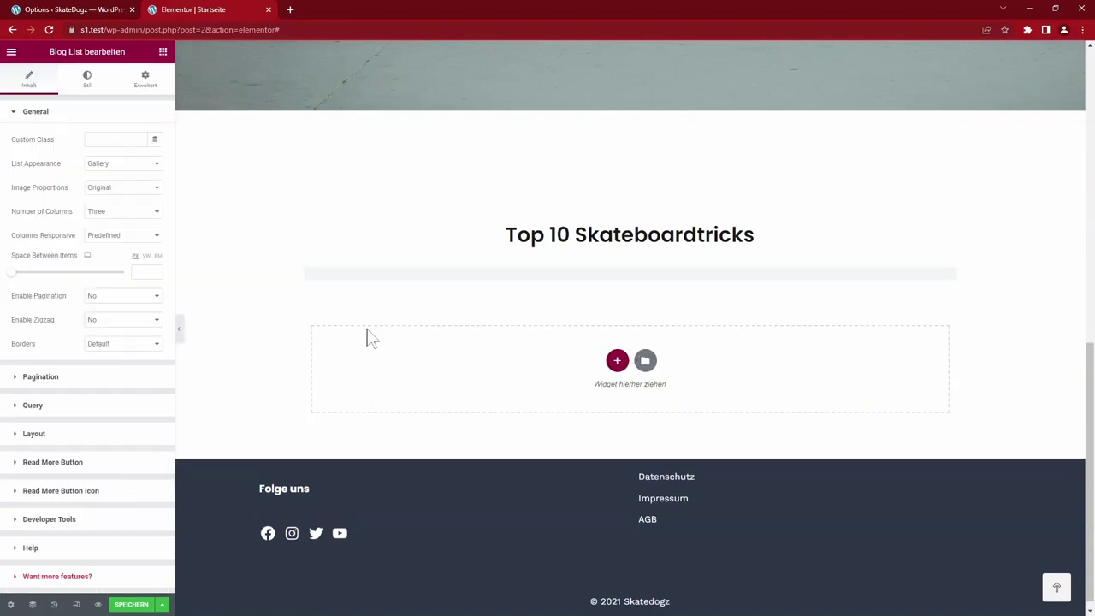
{"action": "scroll", "coordinate": [899, 417], "scroll_direction": "down", "scroll_amount": 10}
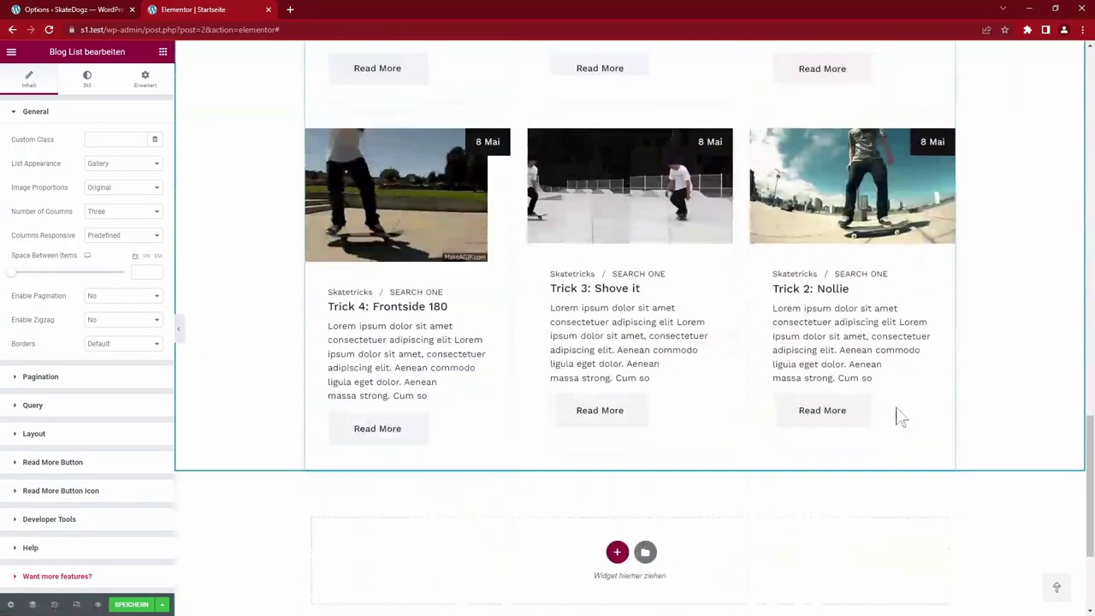
{"action": "scroll", "coordinate": [897, 411], "scroll_direction": "up", "scroll_amount": 12}
{"action": "scroll", "coordinate": [872, 416], "scroll_direction": "down", "scroll_amount": 5}
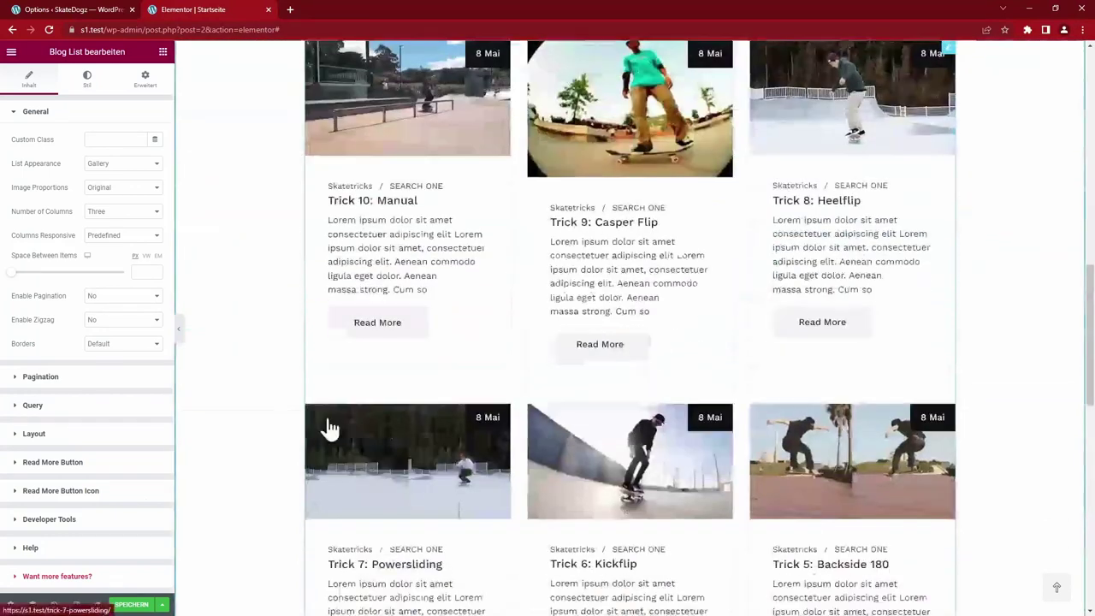
Limit the blog list to 3 posts per page and set its title tag to H3
{"action": "left_click", "coordinate": [32, 405]}
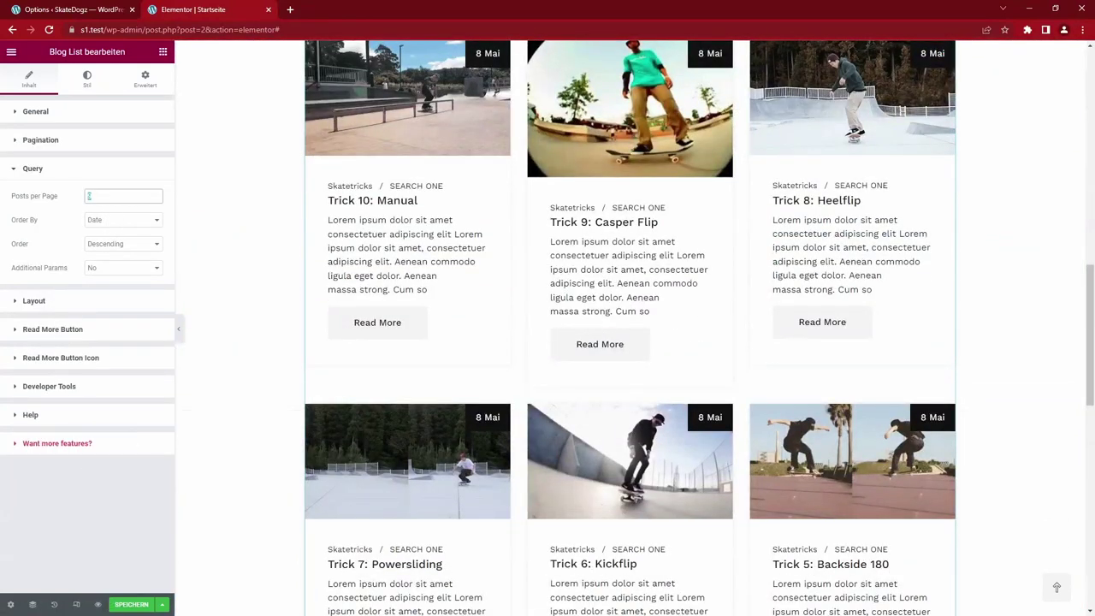
{"action": "type", "text": "3"}
{"action": "left_click", "coordinate": [128, 301]}
{"action": "left_click", "coordinate": [124, 250]}
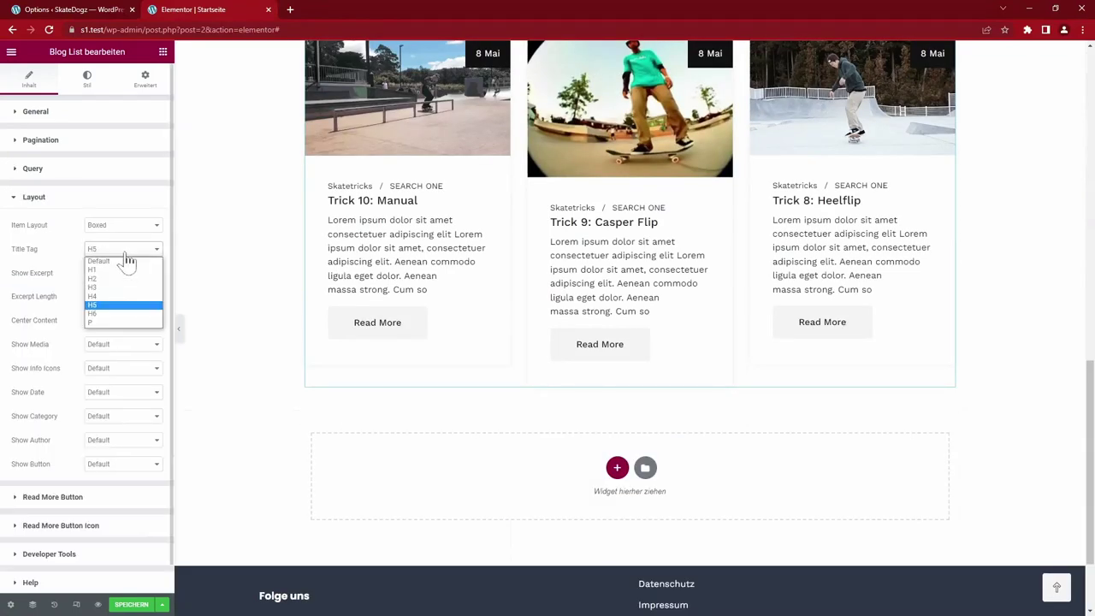
{"action": "left_click", "coordinate": [120, 259]}
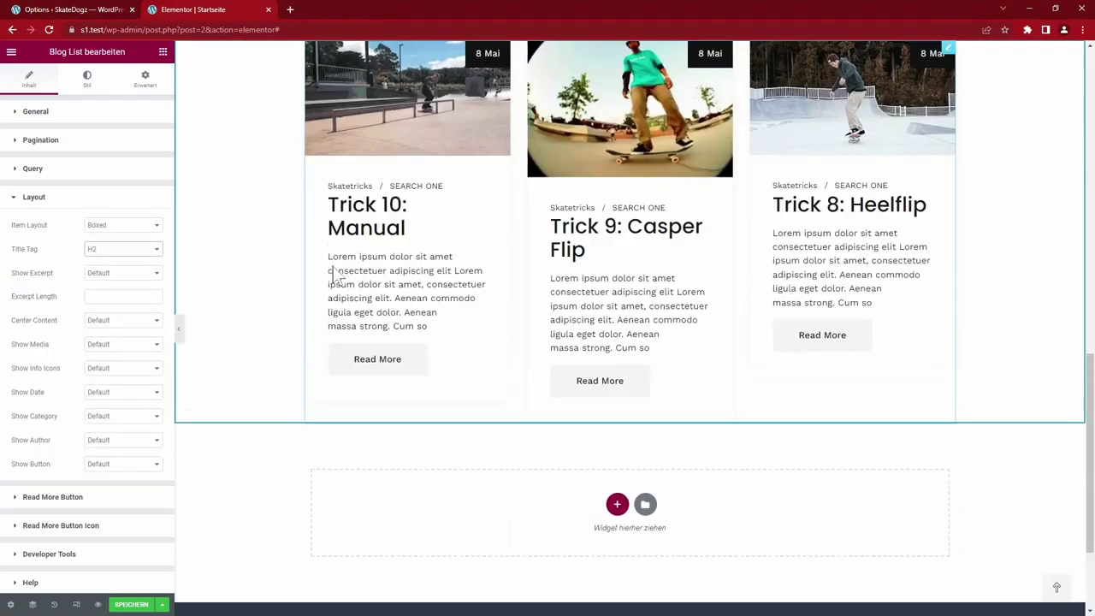
{"action": "left_click", "coordinate": [124, 249]}
{"action": "left_click", "coordinate": [120, 273]}
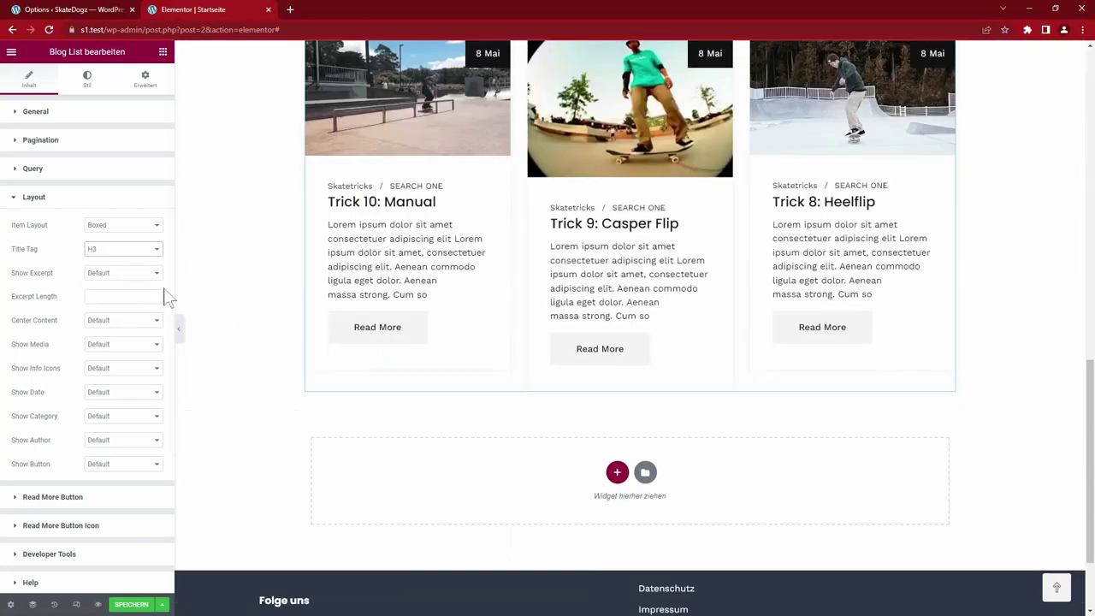
Hide the blog list's excerpt, info icons, date, category, author and button, keep media shown, and order the posts ascending
{"action": "left_click", "coordinate": [110, 468]}
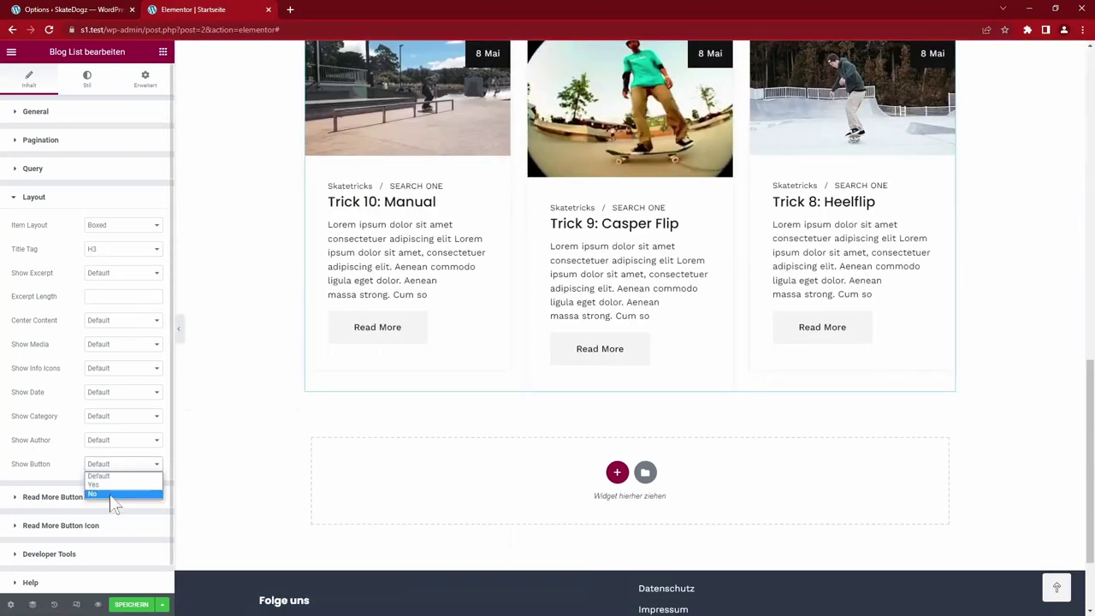
{"action": "left_click", "coordinate": [110, 494]}
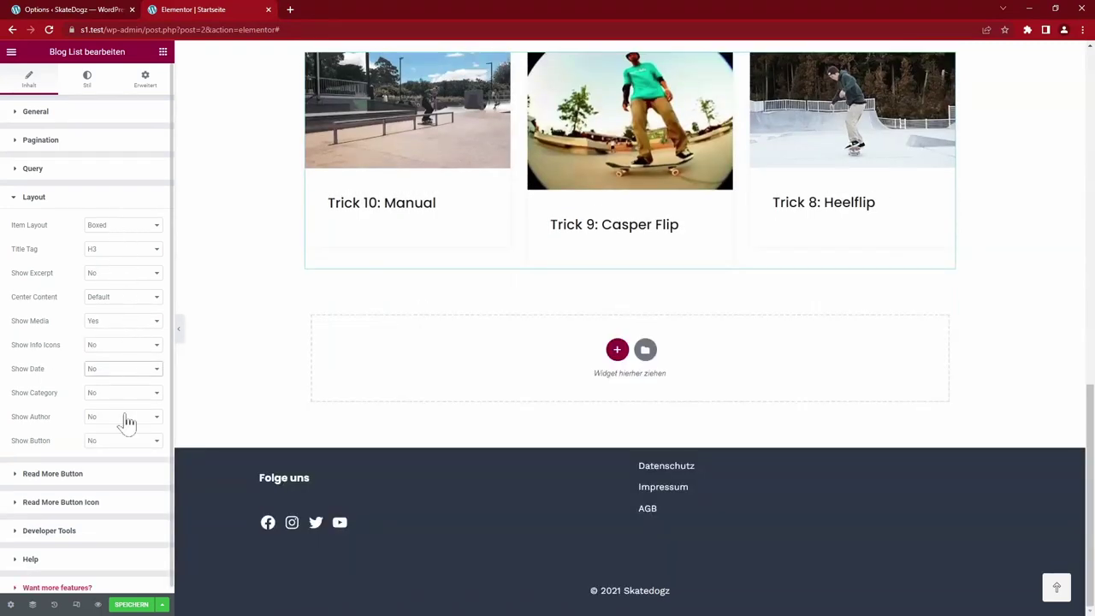
{"action": "left_click", "coordinate": [33, 168]}
{"action": "left_click", "coordinate": [135, 245]}
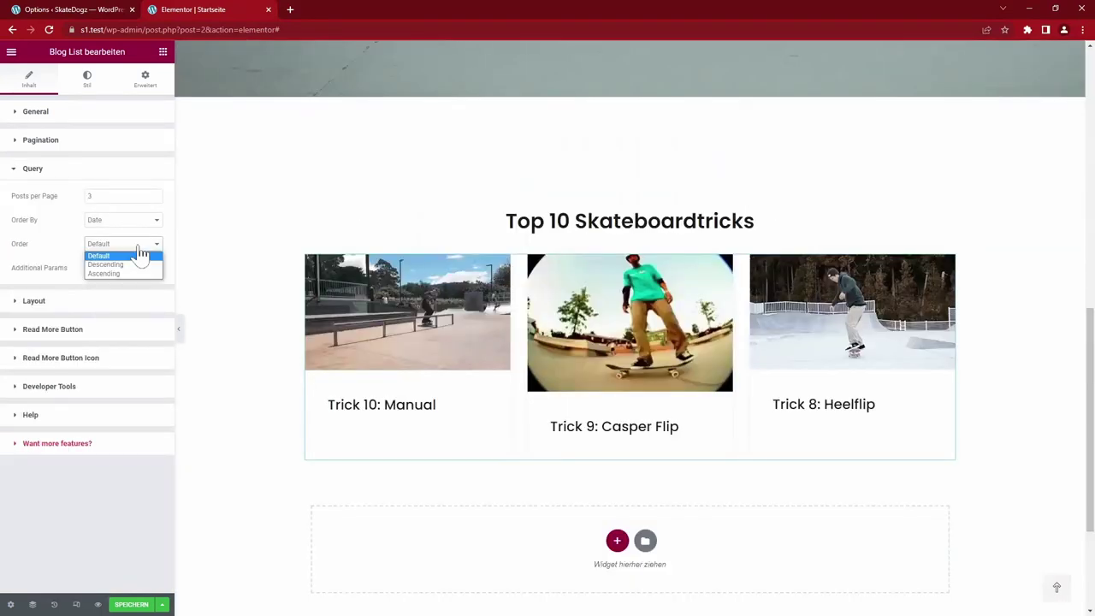
{"action": "left_click", "coordinate": [137, 264]}
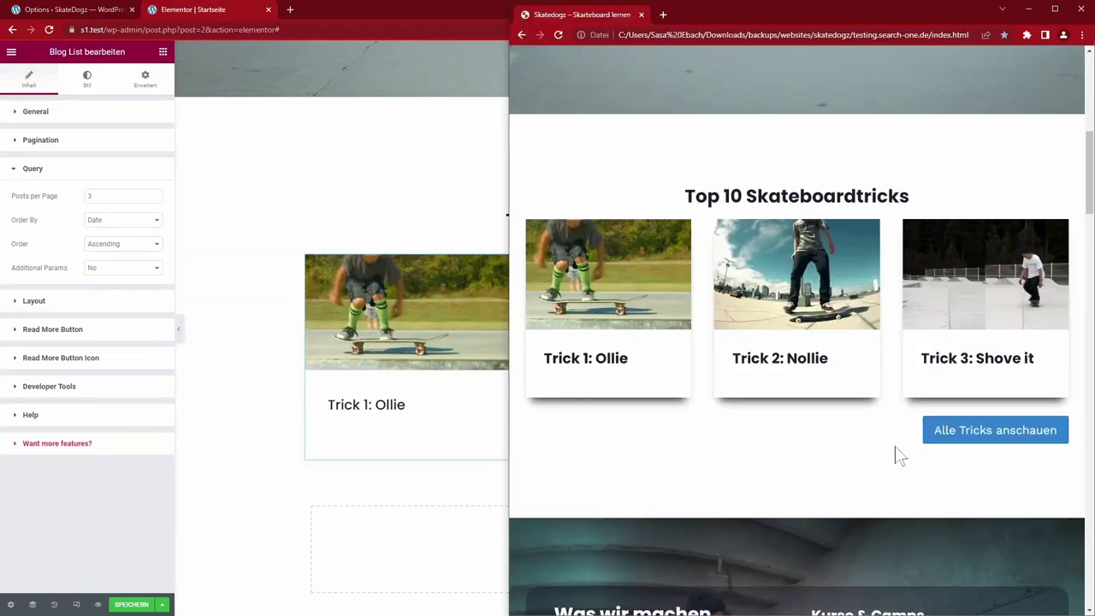
Return to the Elementor editor, search the widgets for "but" and add a Premium Button below the blog list
{"action": "key", "text": "alt+Tab"}
{"action": "left_click", "coordinate": [162, 51]}
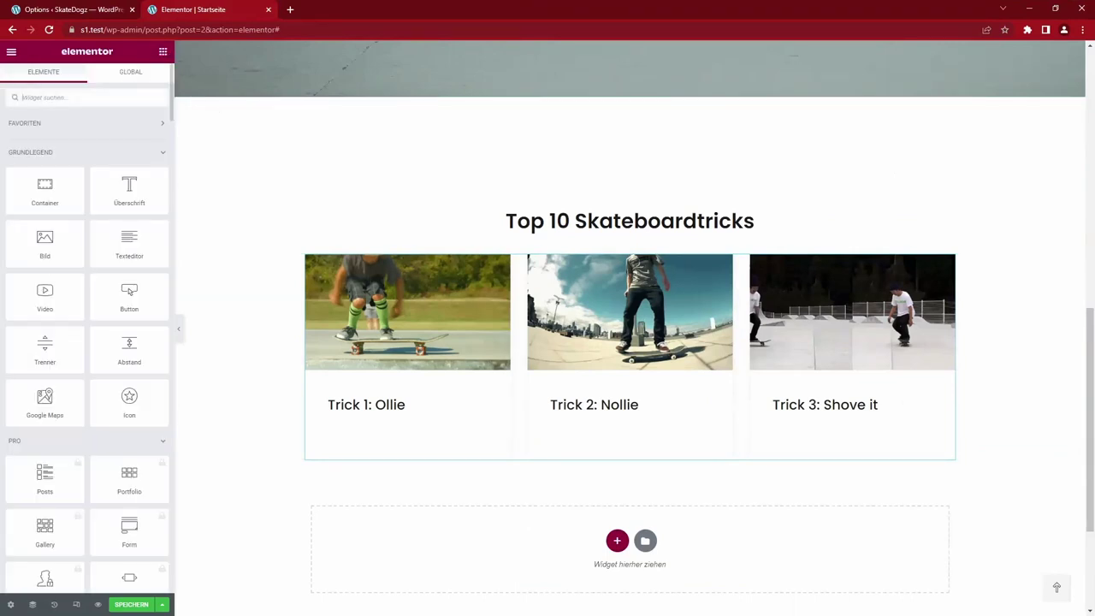
{"action": "type", "text": "but"}
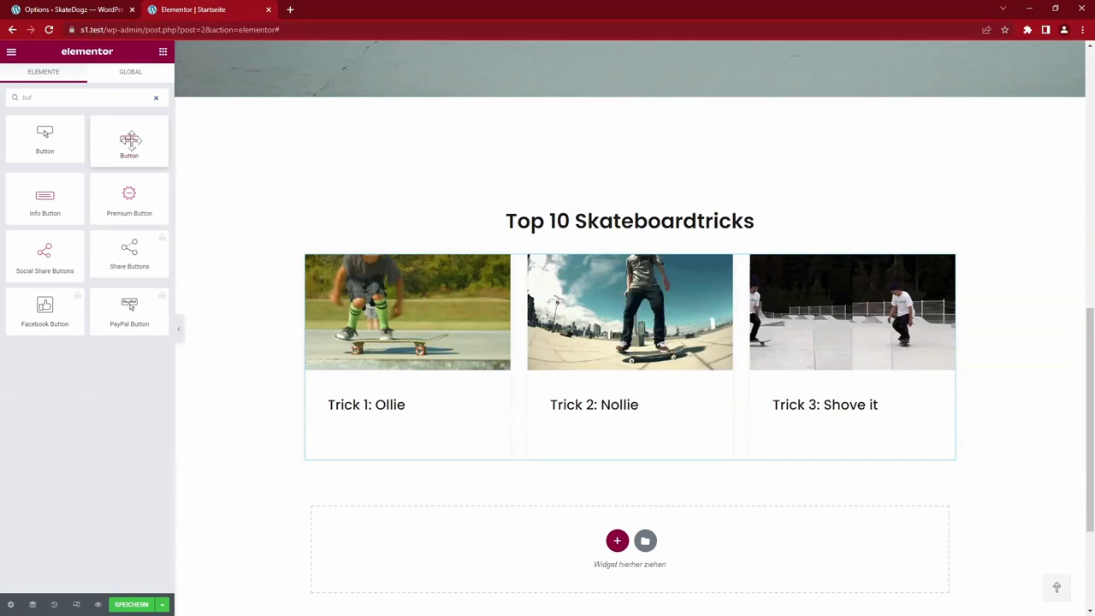
{"action": "left_click_drag", "start_coordinate": [129, 206], "coordinate": [633, 530]}
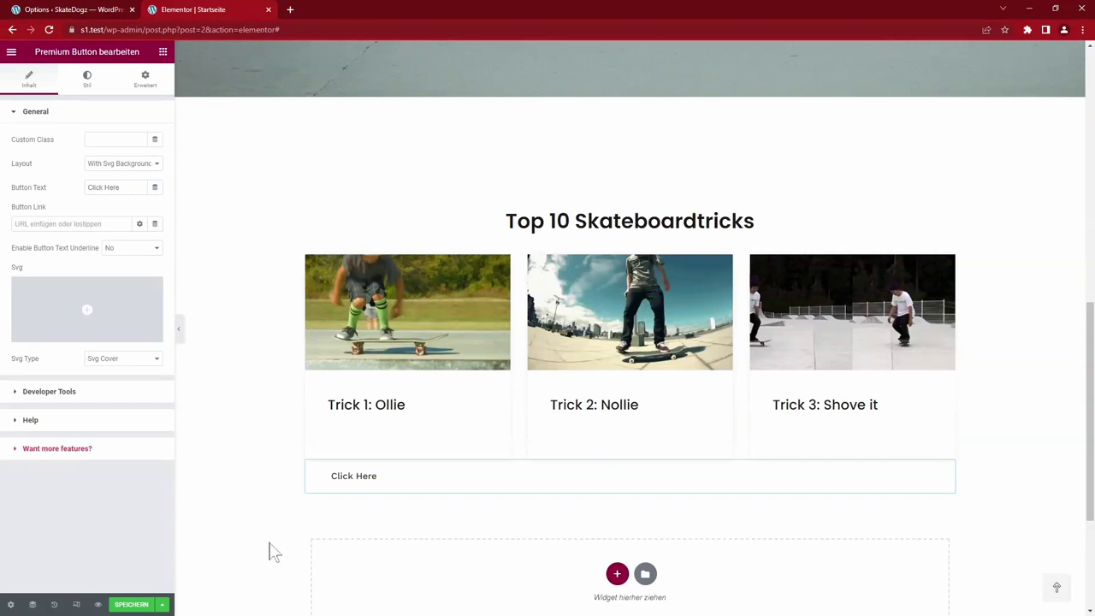
Open the Premium Button's live demos and examine the SVG, circled and gradient button styles and the SVG pattern generator
{"action": "left_click", "coordinate": [31, 420]}
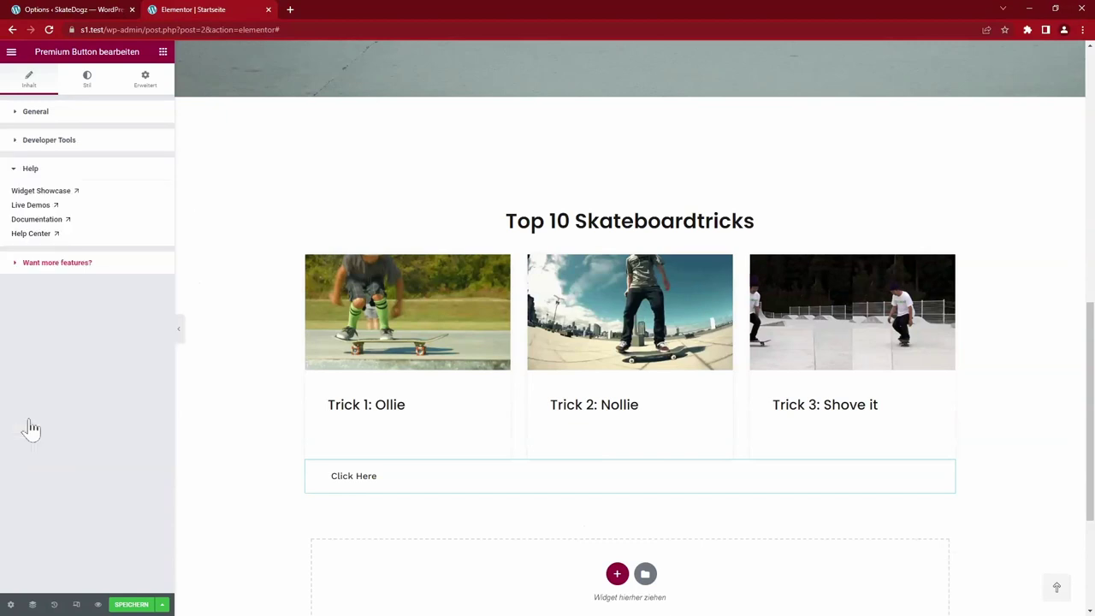
{"action": "left_click", "coordinate": [57, 205]}
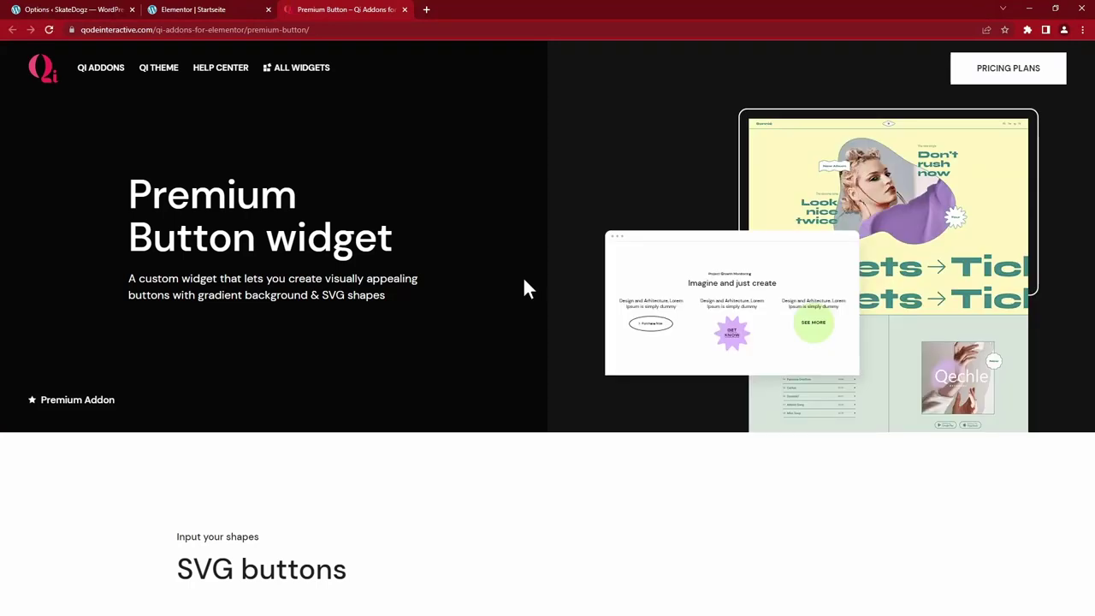
{"action": "scroll", "coordinate": [856, 445], "scroll_direction": "down", "scroll_amount": 5}
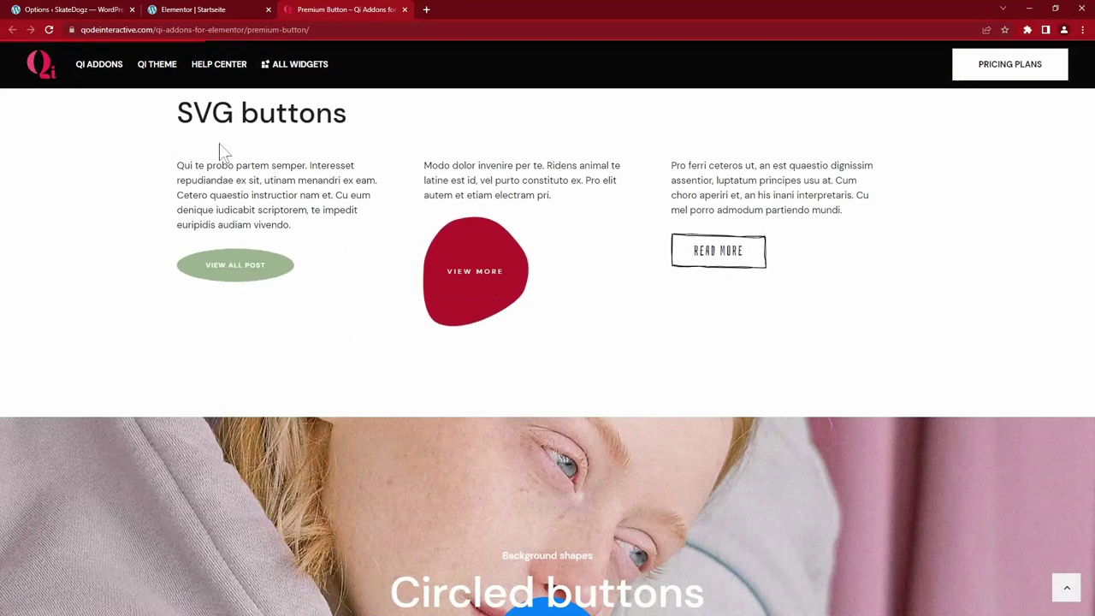
{"action": "scroll", "coordinate": [673, 359], "scroll_direction": "down", "scroll_amount": 5}
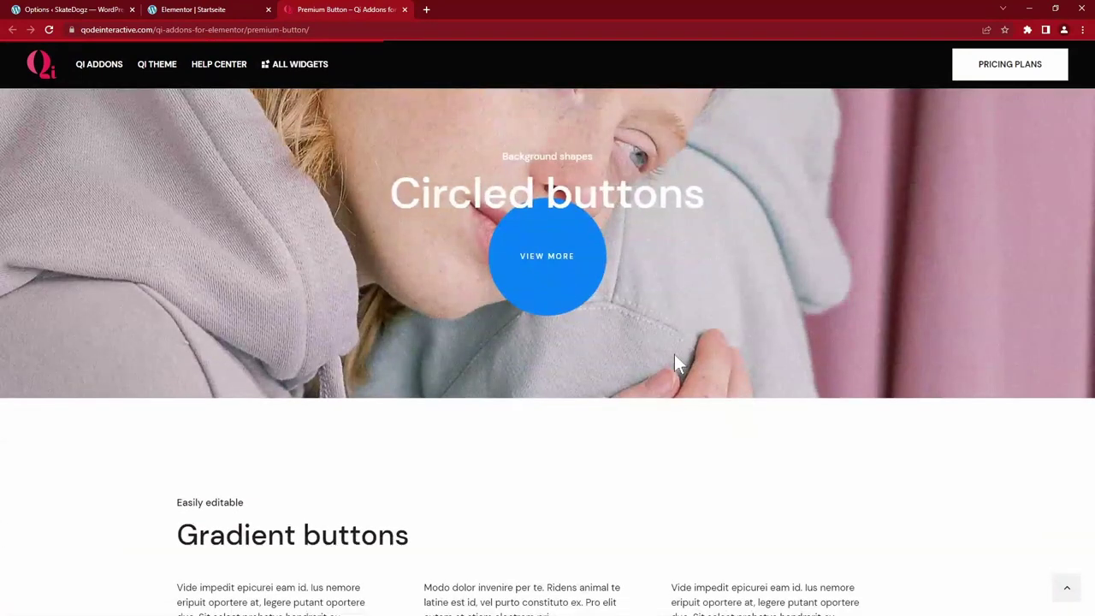
{"action": "scroll", "coordinate": [567, 317], "scroll_direction": "down", "scroll_amount": 5}
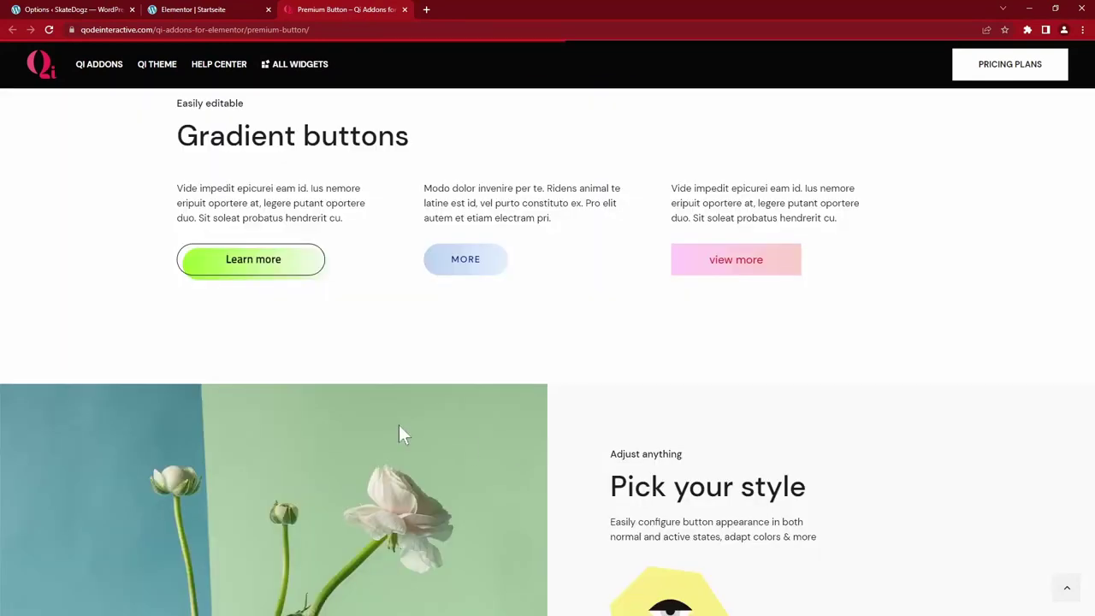
{"action": "scroll", "coordinate": [748, 268], "scroll_direction": "down", "scroll_amount": 5}
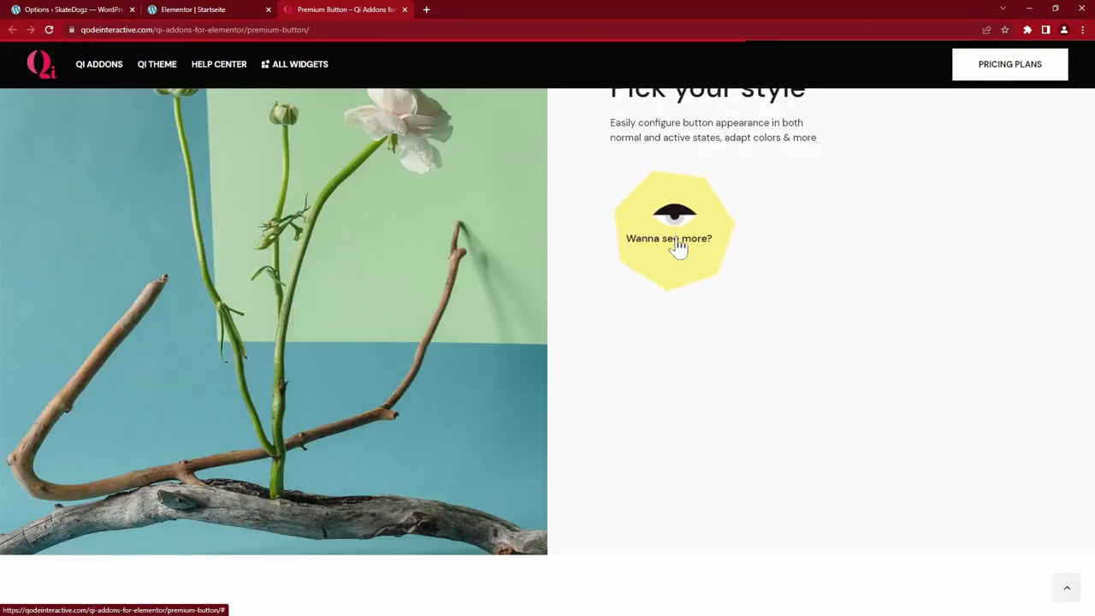
{"action": "scroll", "coordinate": [624, 423], "scroll_direction": "down", "scroll_amount": 7}
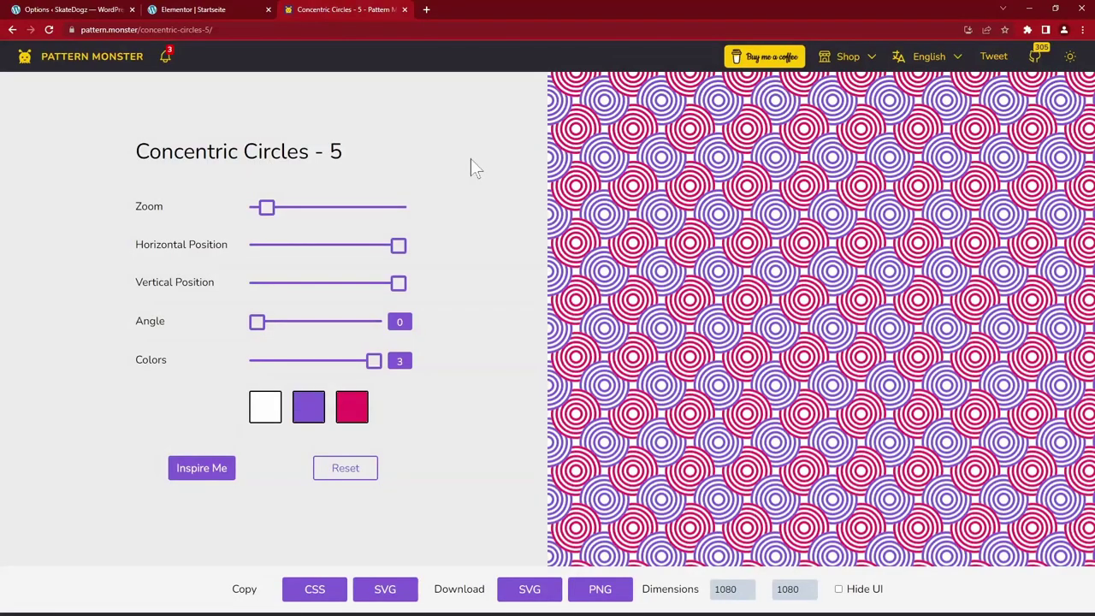
{"action": "key", "text": "ctrl+w"}
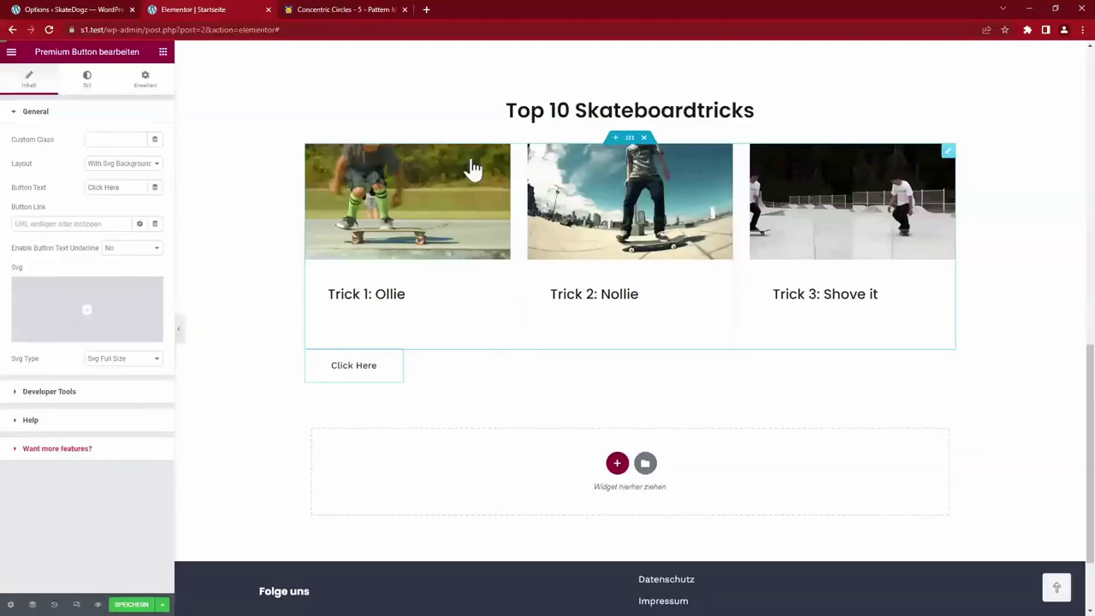
Insert the solid blue pattern from the media library as the Premium Button's SVG background
{"action": "left_click", "coordinate": [122, 315]}
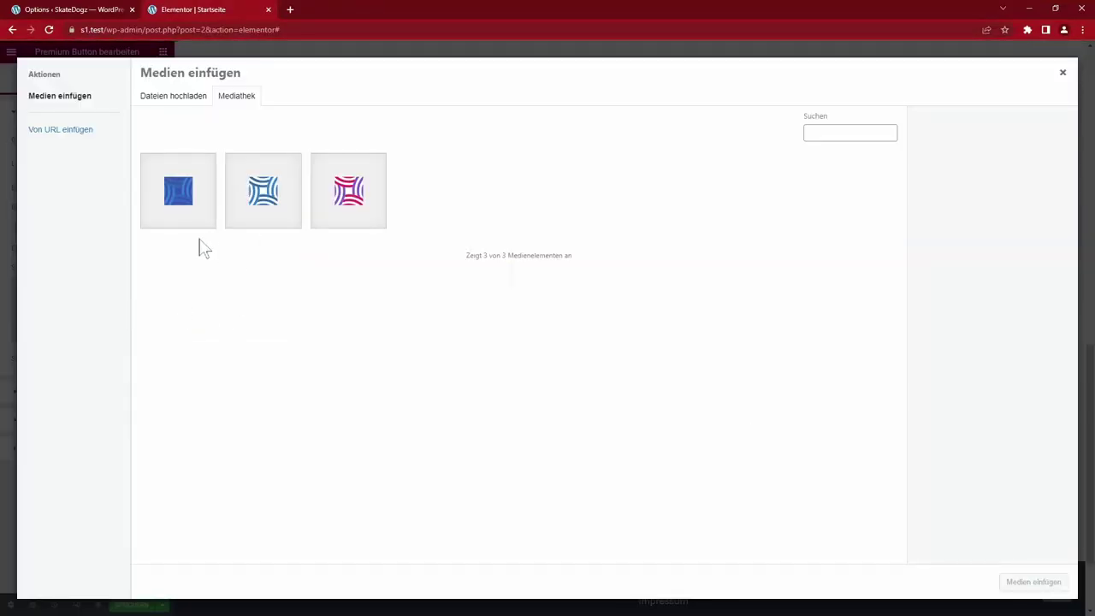
{"action": "left_click", "coordinate": [183, 211]}
{"action": "left_click", "coordinate": [1018, 586]}
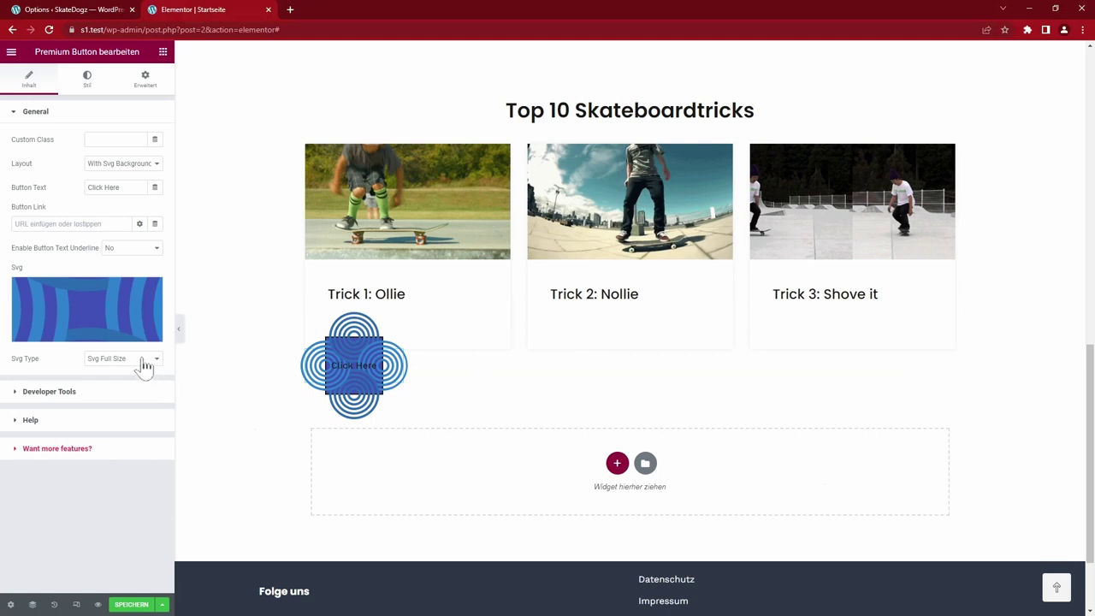
Switch the Premium Button's layout to Gradient and set its text to "Alle Tricks anschauen"
{"action": "left_click", "coordinate": [140, 171]}
{"action": "left_click", "coordinate": [137, 176]}
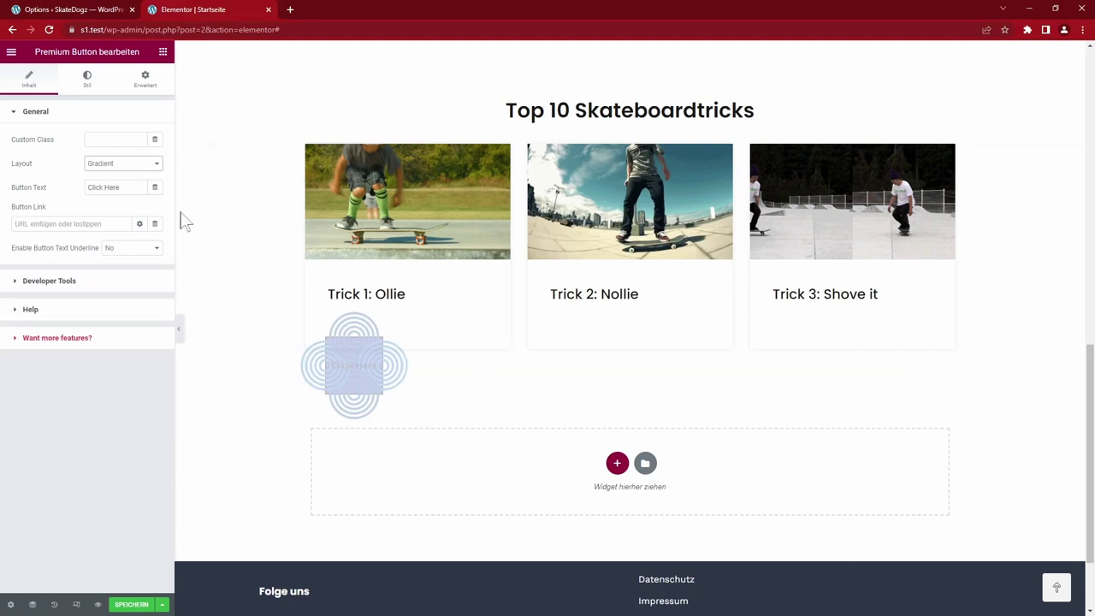
{"action": "triple_click", "coordinate": [116, 186]}
{"action": "type", "text": "Alle Tricks anschauen"}
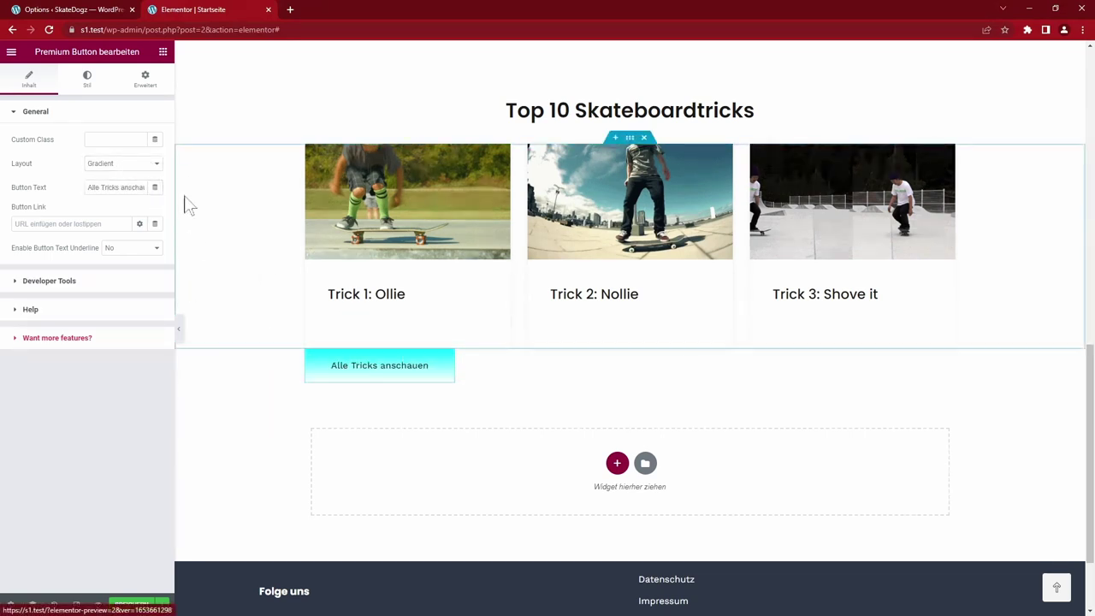
Align the Premium Button to the end of its container and set its top margin to 40 px
{"action": "left_click", "coordinate": [86, 80]}
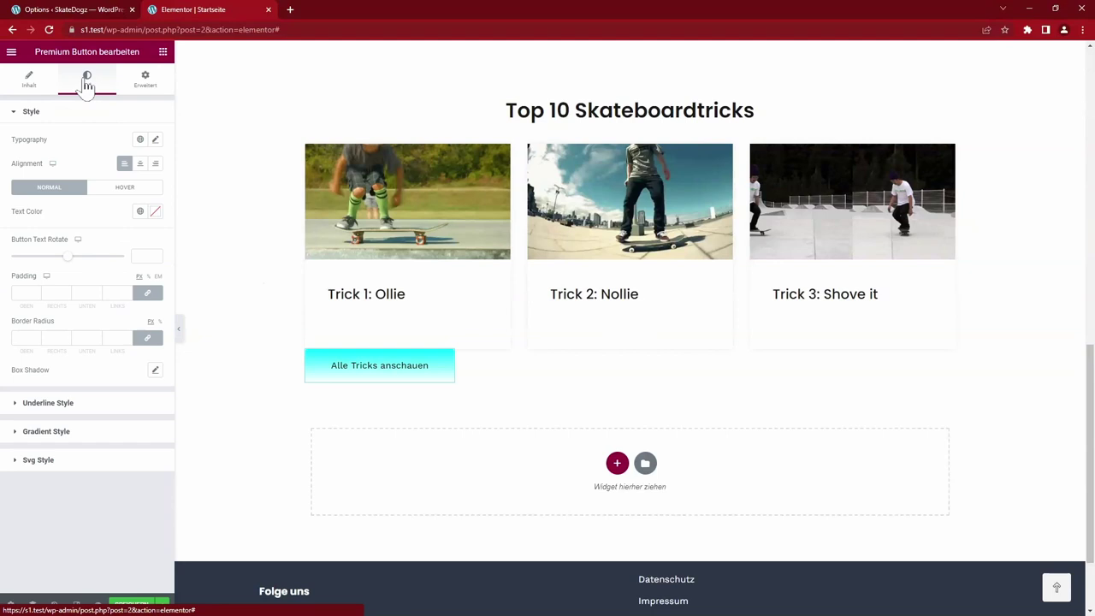
{"action": "left_click", "coordinate": [144, 79]}
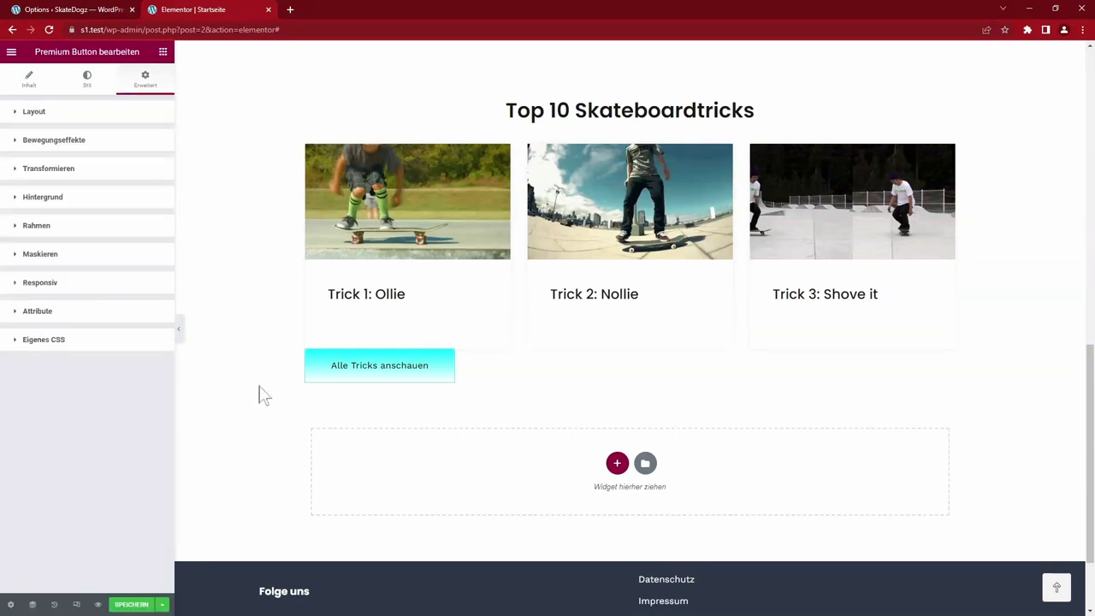
{"action": "left_click", "coordinate": [86, 80]}
{"action": "left_click", "coordinate": [145, 79]}
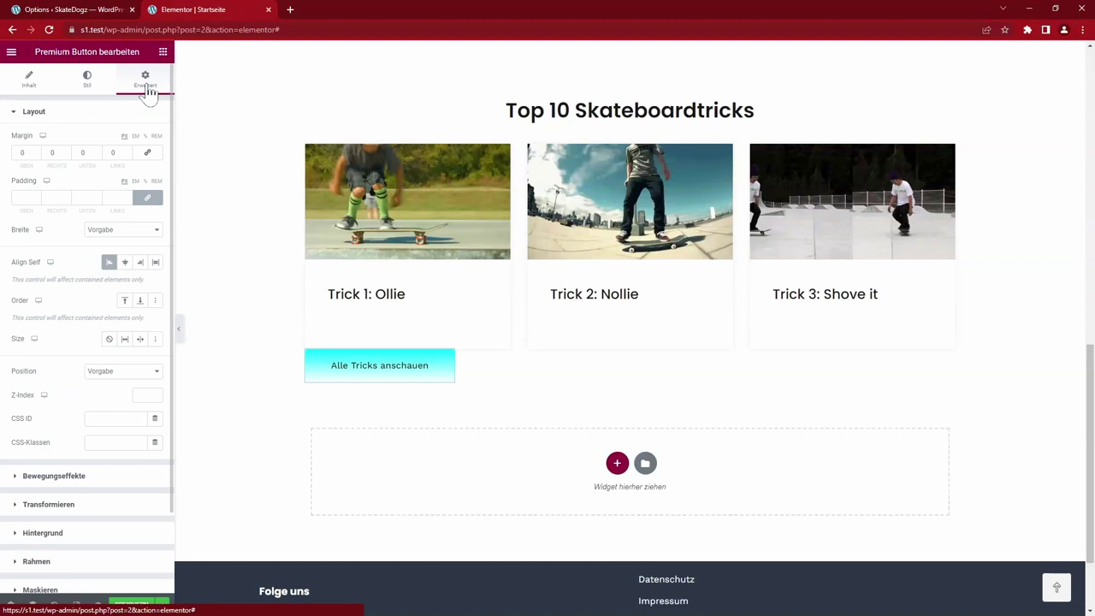
{"action": "left_click", "coordinate": [141, 264]}
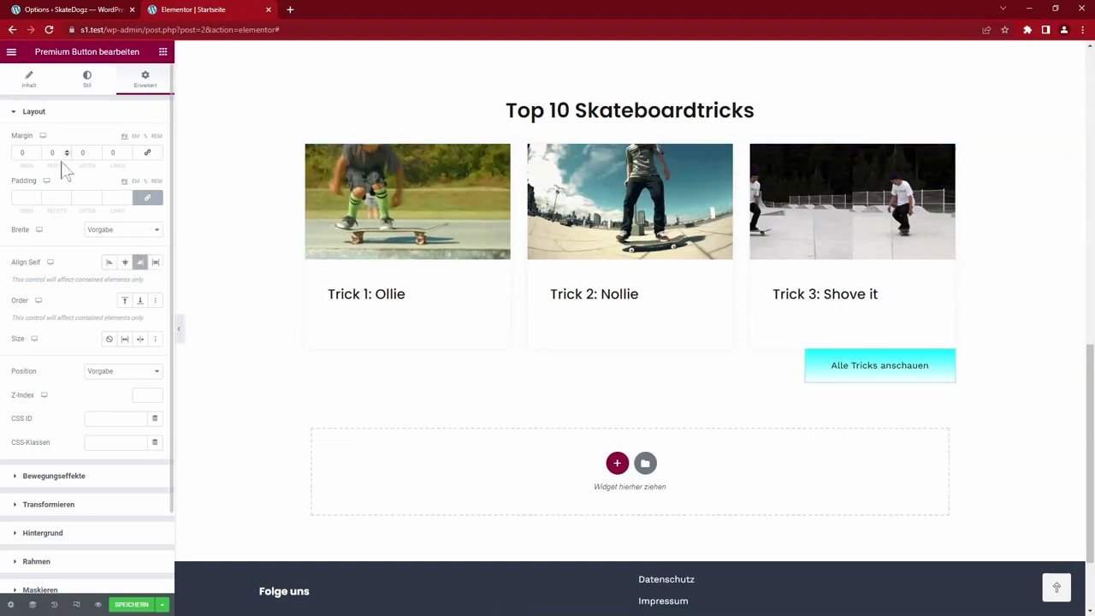
{"action": "left_click", "coordinate": [22, 152]}
{"action": "type", "text": "40"}
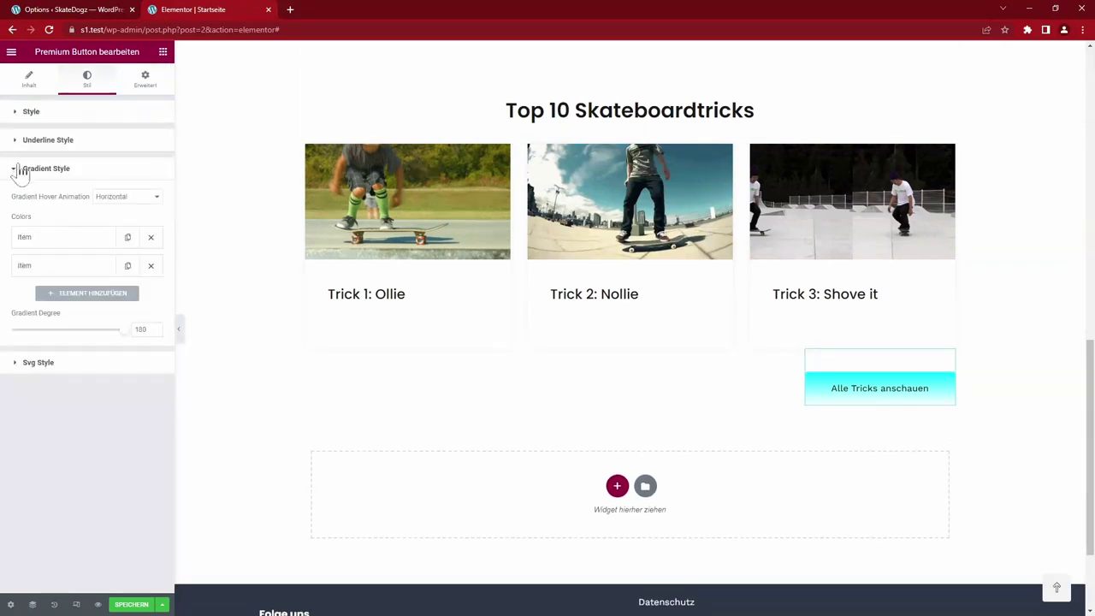
Set the Premium Button's two gradient colours to a lighter blue and a darker blue, each at 50 percent
{"action": "left_click", "coordinate": [85, 240]}
{"action": "left_click", "coordinate": [150, 266]}
{"action": "left_click", "coordinate": [133, 265]}
{"action": "left_click", "coordinate": [74, 399]}
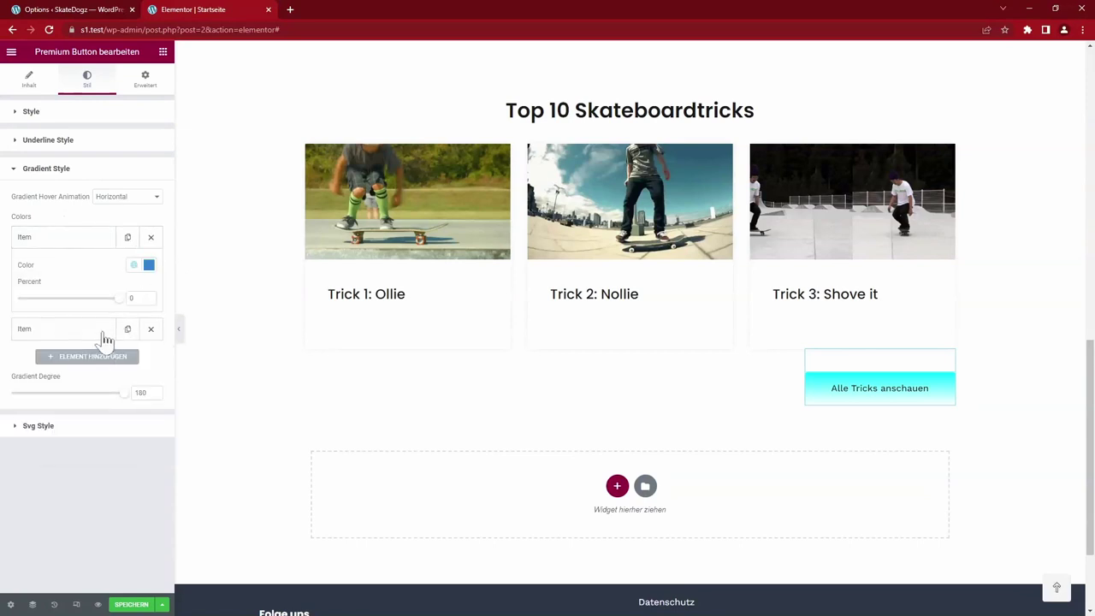
{"action": "left_click", "coordinate": [88, 337]}
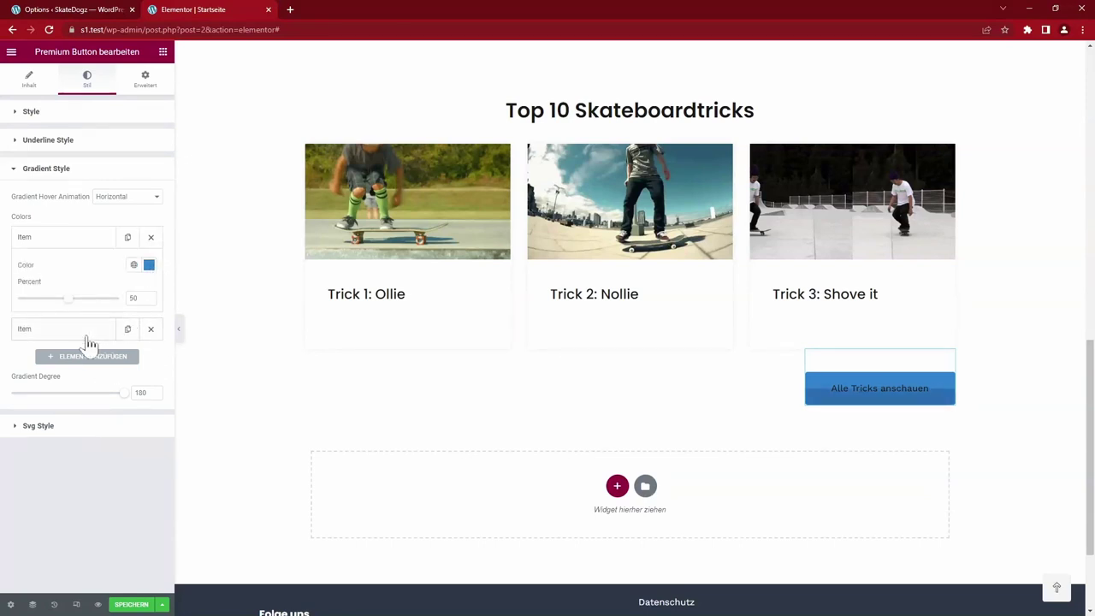
{"action": "left_click", "coordinate": [45, 337]}
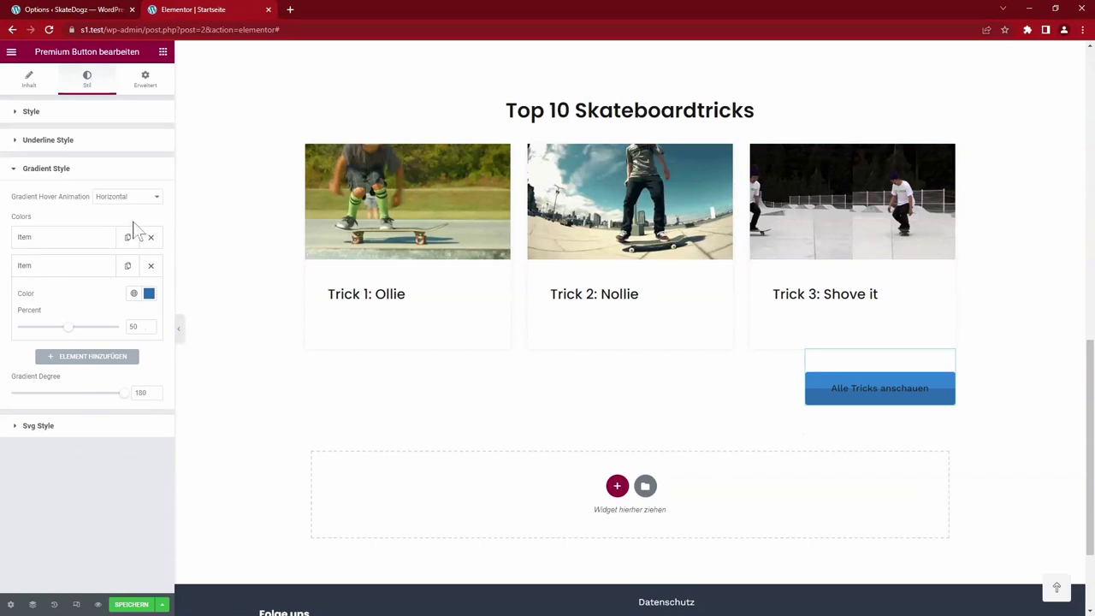
Apply the global Primary font and the white global text colour to the Premium Button and save the page
{"action": "left_click", "coordinate": [30, 111]}
{"action": "left_click", "coordinate": [138, 141]}
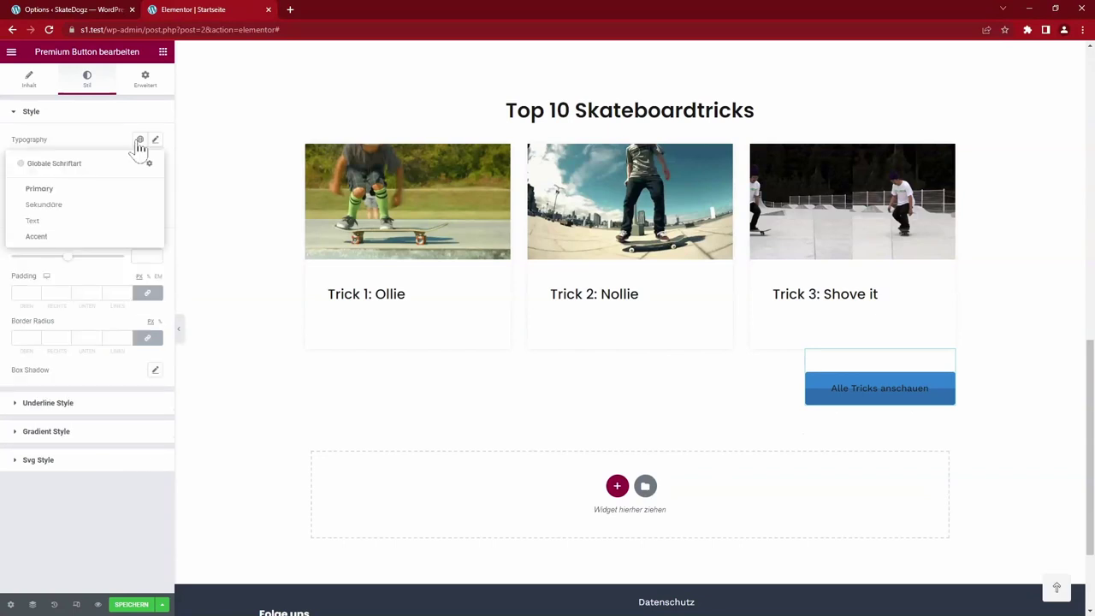
{"action": "left_click", "coordinate": [66, 193]}
{"action": "left_click", "coordinate": [141, 210]}
{"action": "left_click", "coordinate": [51, 308]}
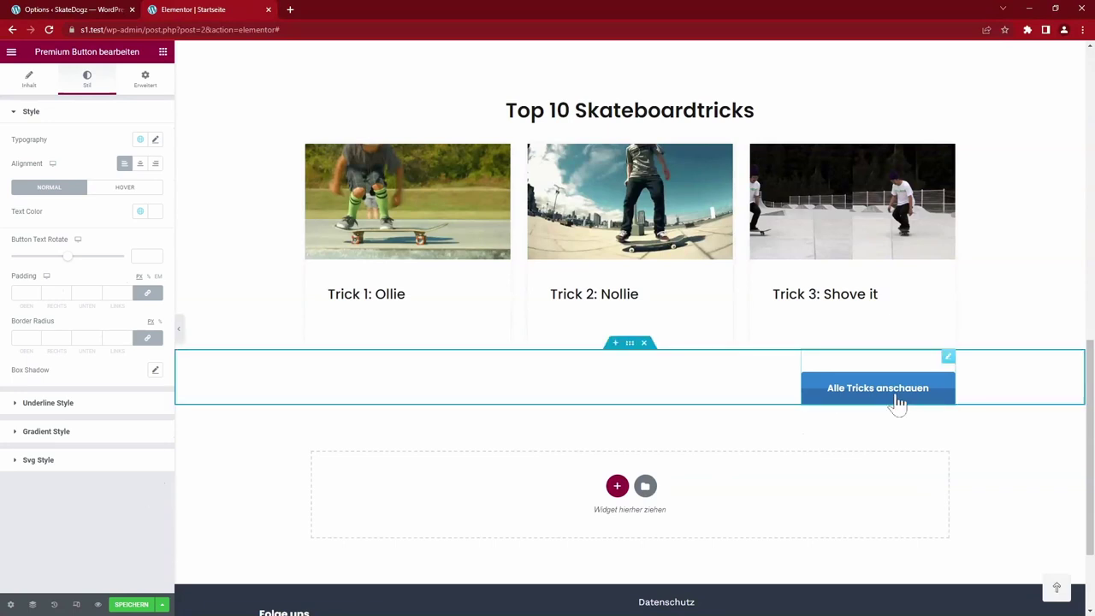
{"action": "key", "text": "ctrl+s"}
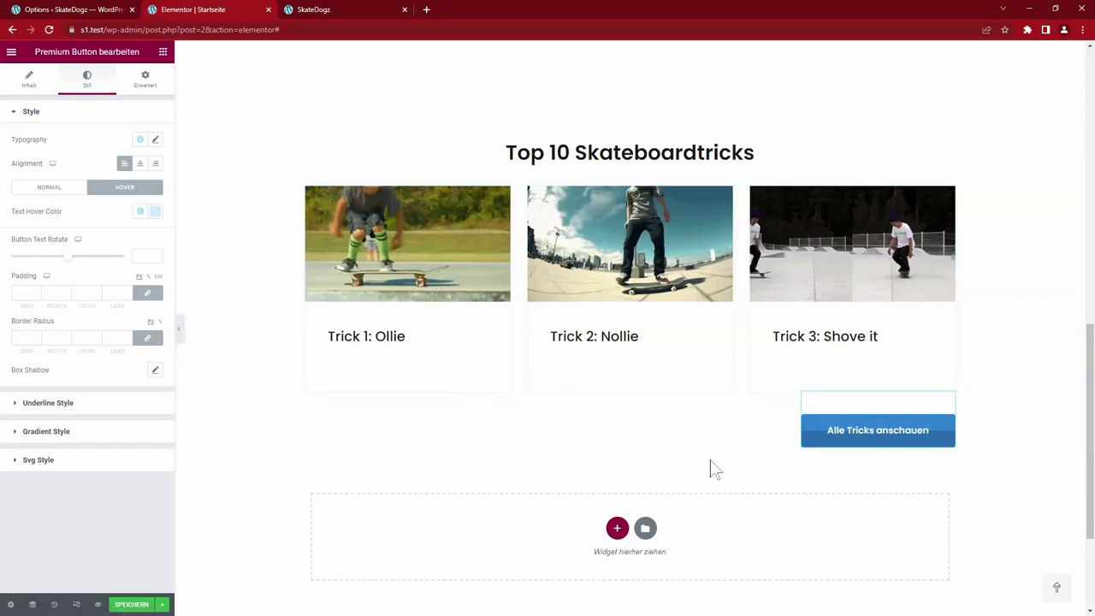
Link the Premium Button to the blog by searching for "blog" in its link setting and choosing the suggestion
{"action": "scroll", "coordinate": [548, 342], "scroll_direction": "down", "scroll_amount": 2}
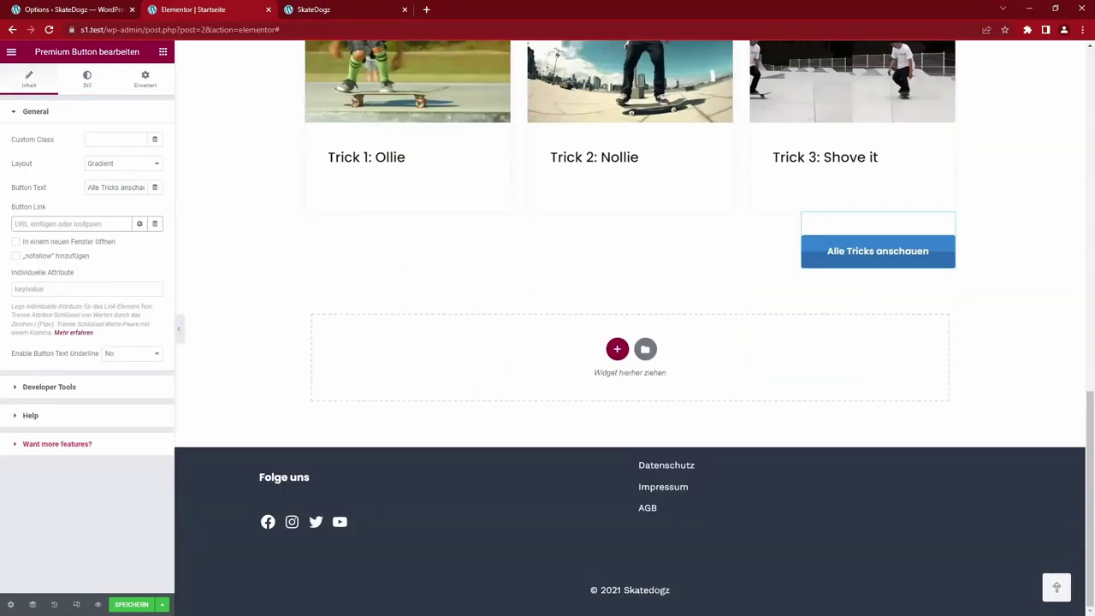
{"action": "type", "text": "blog"}
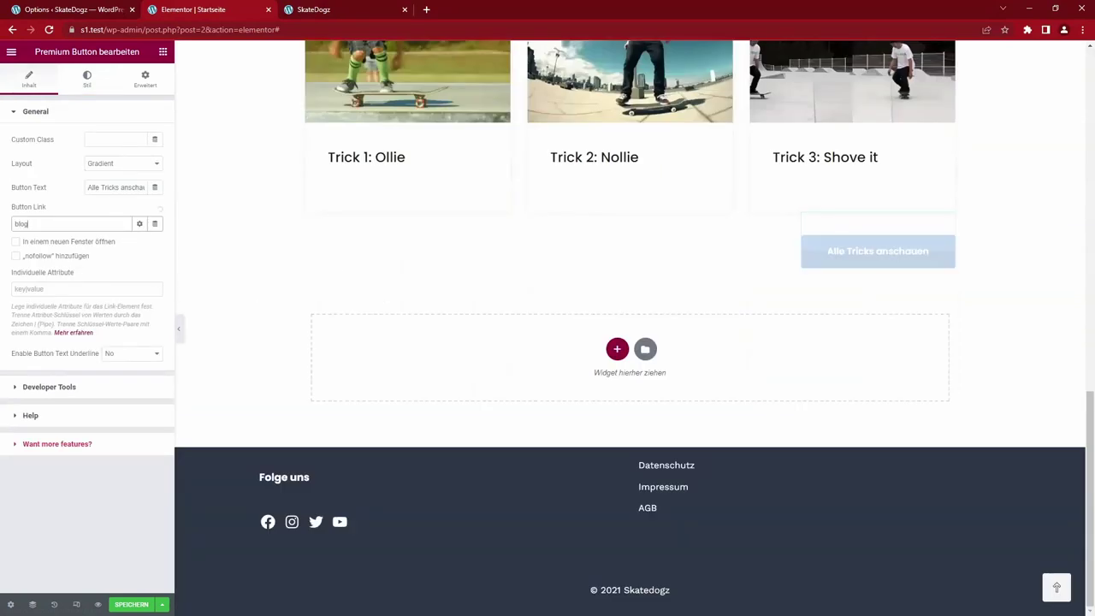
{"action": "left_click", "coordinate": [34, 246]}
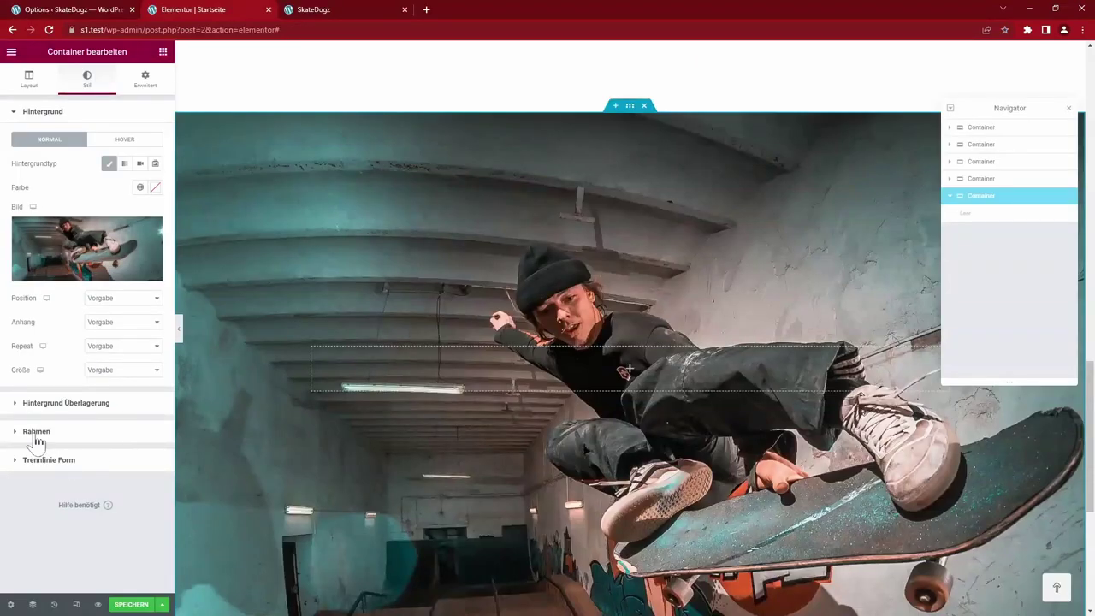
Give the skateboarder image container a classic background overlay in the black global colour
{"action": "left_click", "coordinate": [51, 403]}
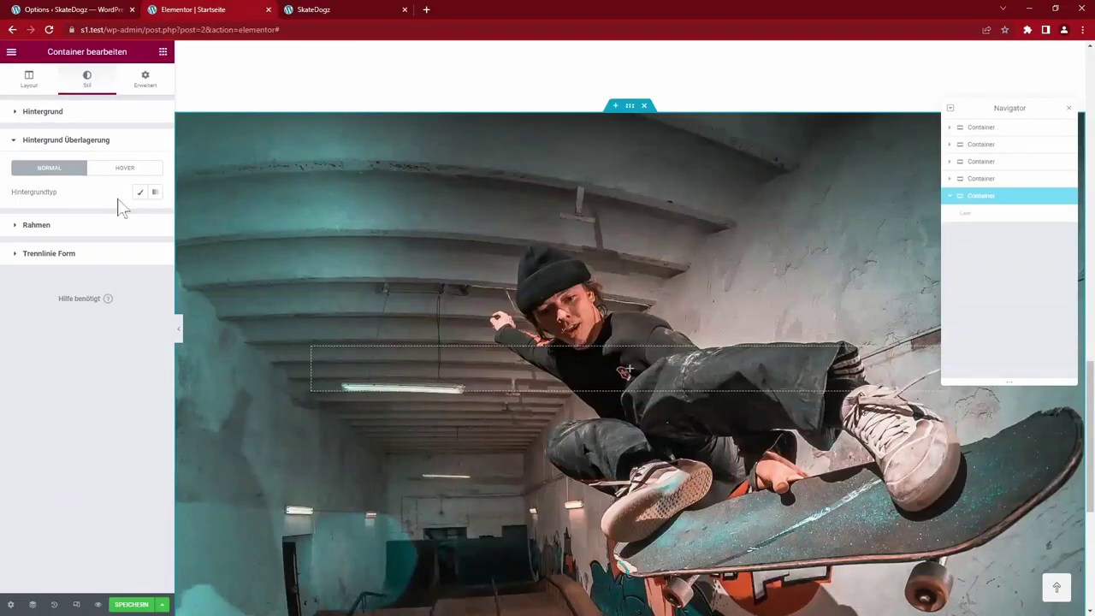
{"action": "left_click", "coordinate": [140, 191]}
{"action": "left_click", "coordinate": [141, 215]}
{"action": "left_click", "coordinate": [53, 388]}
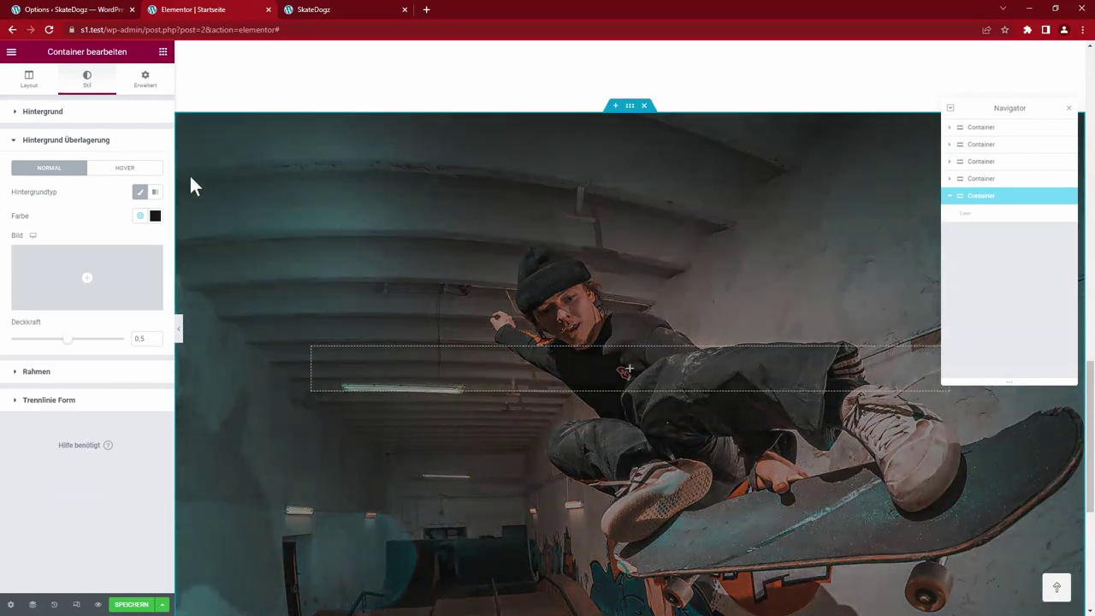
Add a container with two equal columns below the skateboarder image and move both columns into the image container
{"action": "scroll", "coordinate": [572, 393], "scroll_direction": "down", "scroll_amount": 1}
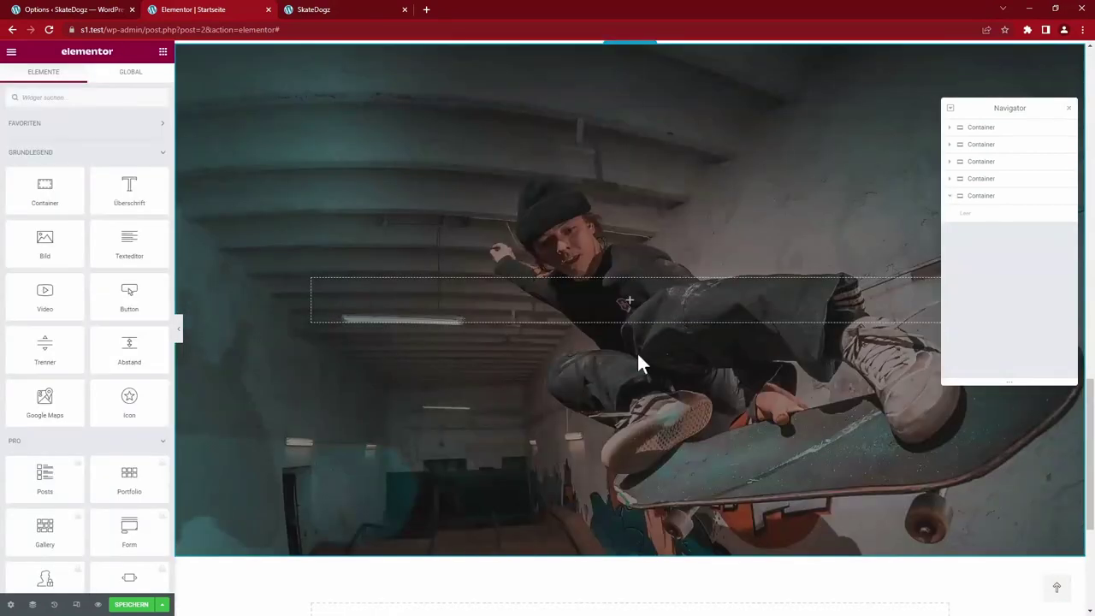
{"action": "scroll", "coordinate": [636, 342], "scroll_direction": "down", "scroll_amount": 1}
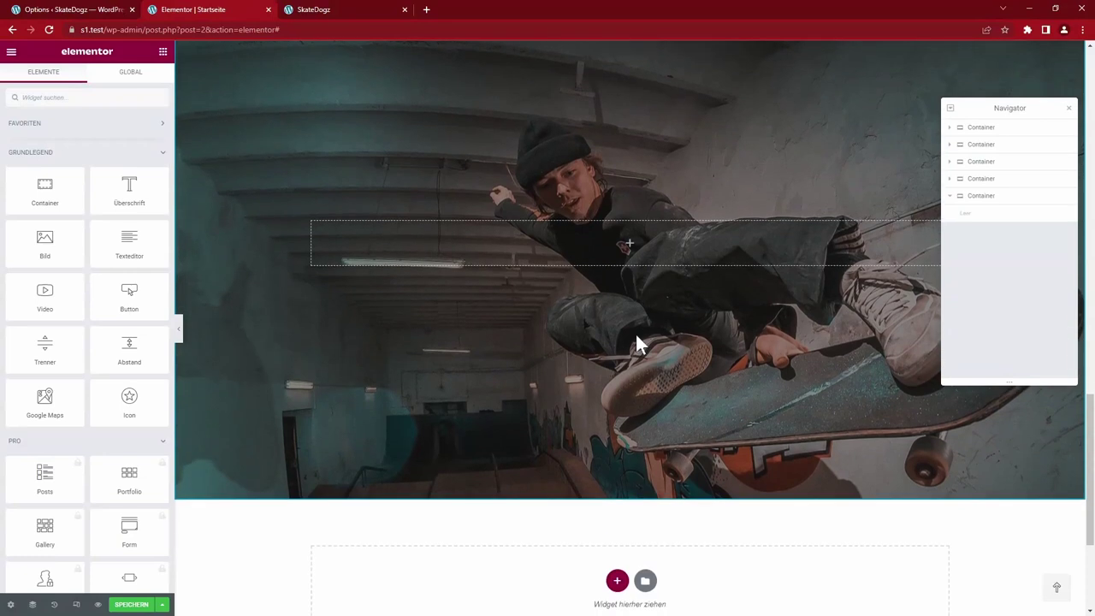
{"action": "scroll", "coordinate": [638, 342], "scroll_direction": "down", "scroll_amount": 1}
{"action": "left_click", "coordinate": [618, 524]}
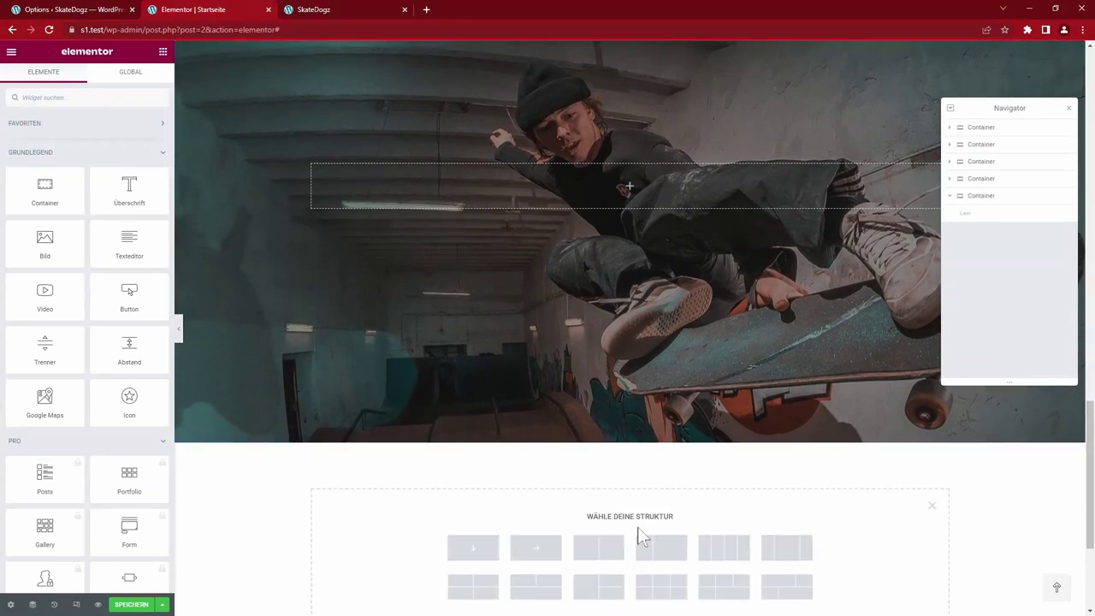
{"action": "left_click", "coordinate": [598, 549]}
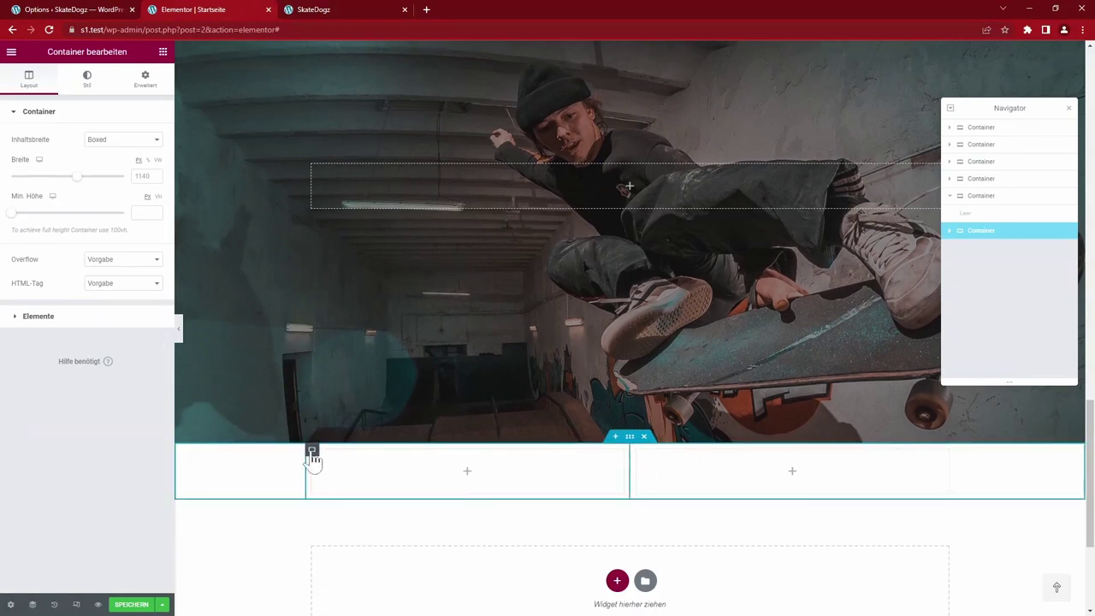
{"action": "left_click_drag", "start_coordinate": [311, 454], "coordinate": [614, 193]}
{"action": "left_click_drag", "start_coordinate": [313, 458], "coordinate": [629, 188]}
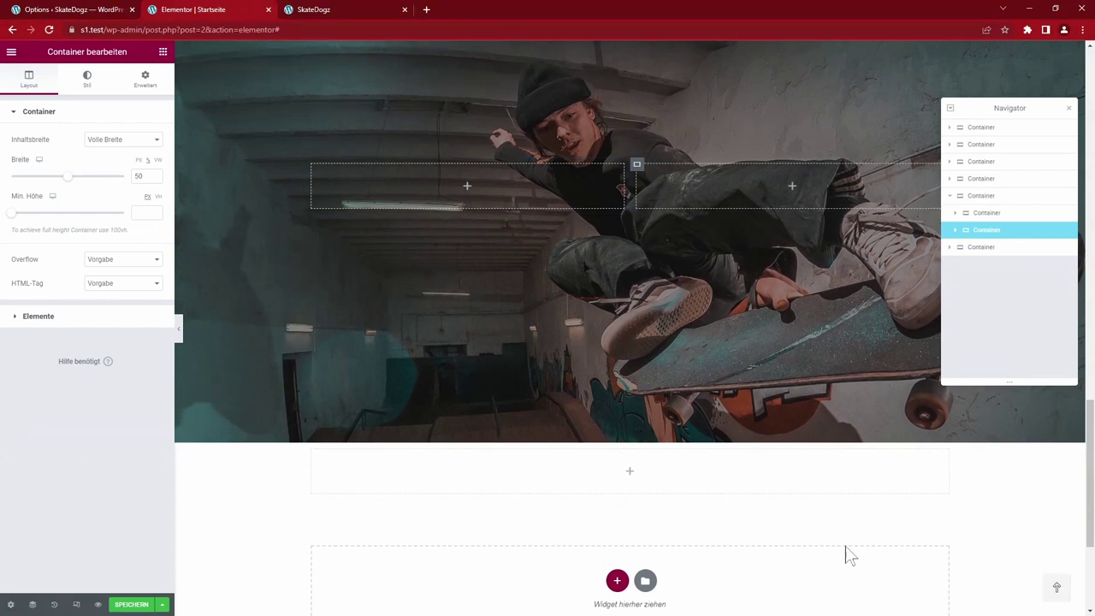
Place a Texteditor widget in each of the two columns over the skateboarder image
{"action": "scroll", "coordinate": [733, 342], "scroll_direction": "up", "scroll_amount": 2}
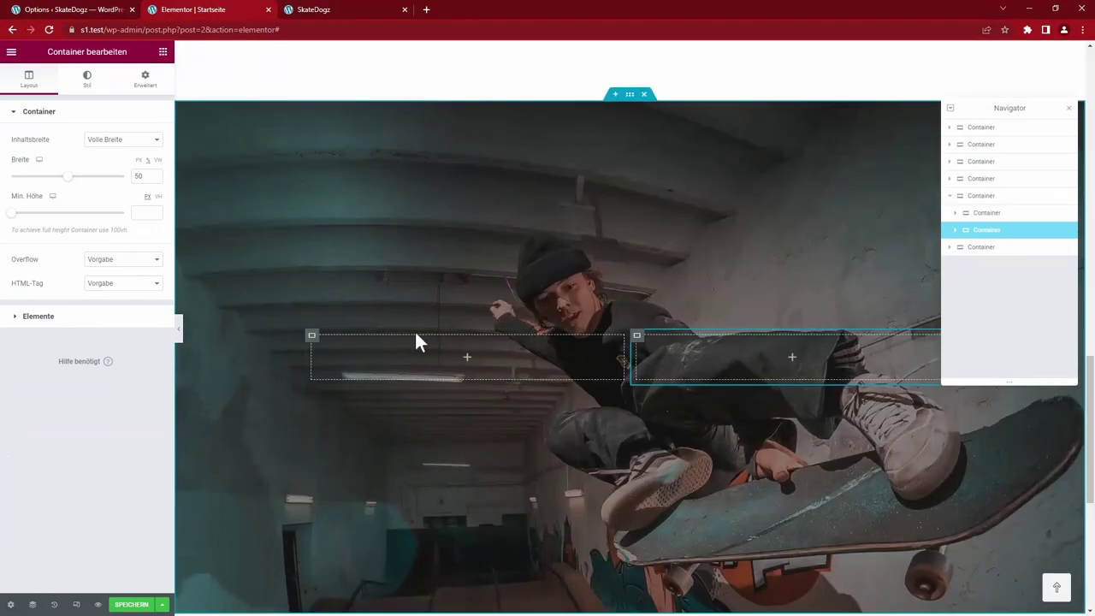
{"action": "left_click", "coordinate": [162, 52]}
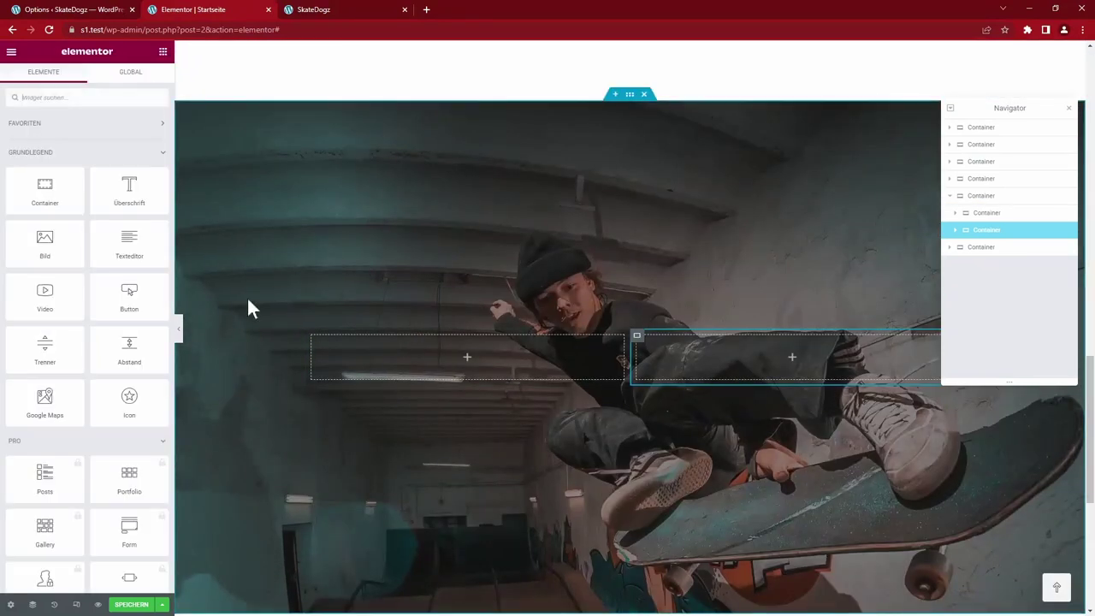
{"action": "left_click_drag", "start_coordinate": [124, 238], "coordinate": [465, 349]}
{"action": "left_click_drag", "start_coordinate": [128, 248], "coordinate": [778, 382]}
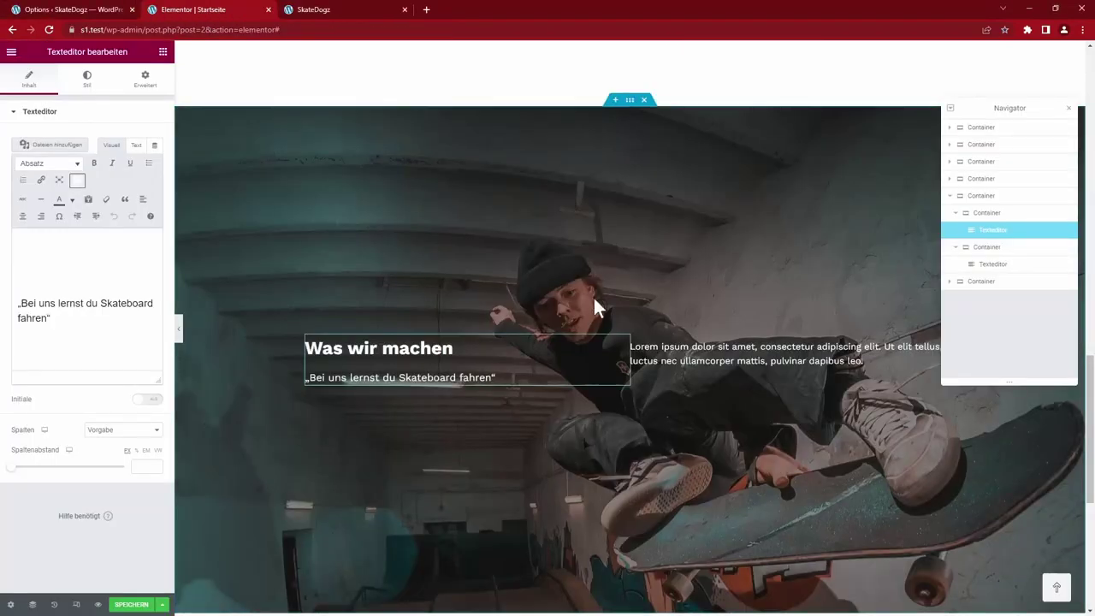
Replace the right column's placeholder with "Kurse & Camps" (wöchentlich, 2 Stunden pro Kurs, 10 Teilnehmer, 2 Trainer) and "Kinder und Jugendarbeit" (KiTas und Schulen, Hort, Jugendhäuser, Vereine)
{"action": "left_click", "coordinate": [645, 346]}
{"action": "key", "text": "ctrl+a"}
{"action": "type", "text": "Kurse & Camps wöchentlich 2 Stunden pro Kurs 10 Teilnehmer 2 Trainer Kinder und Jugendarbeit KiTas und Schulen Hort Jugendhäuser Vereine"}
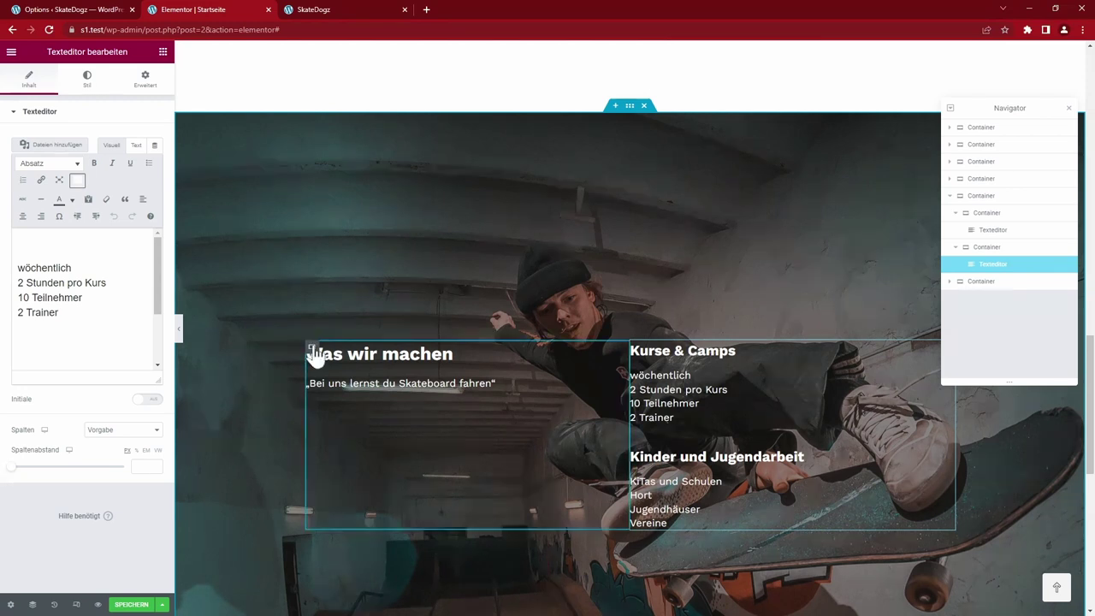
Give the "Was wir machen" column the black global colour as background and make it about half transparent
{"action": "left_click", "coordinate": [312, 349]}
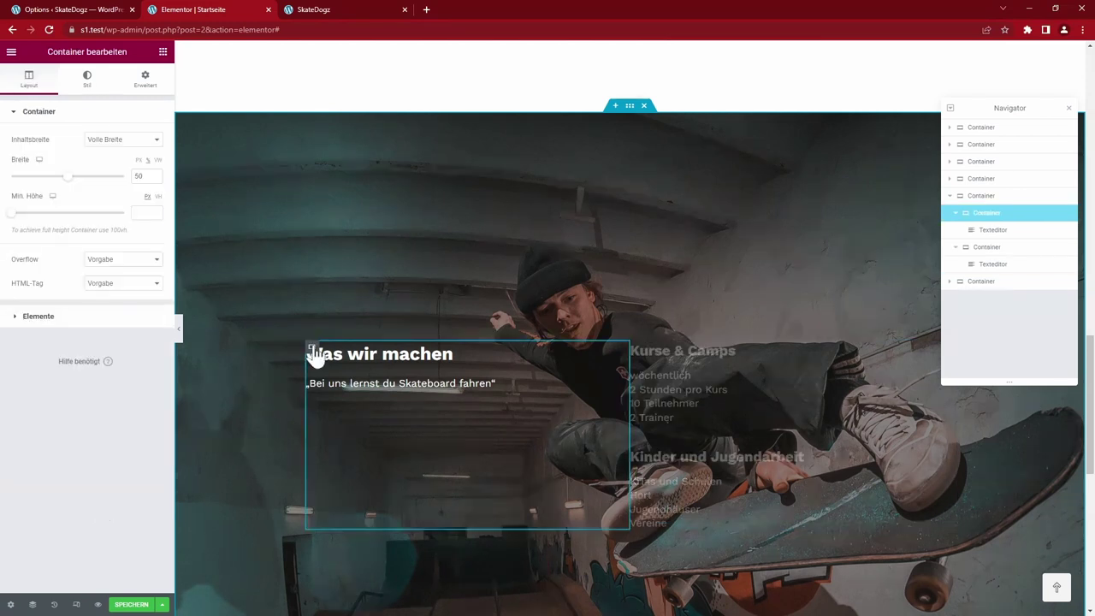
{"action": "left_click", "coordinate": [89, 81]}
{"action": "left_click", "coordinate": [141, 186]}
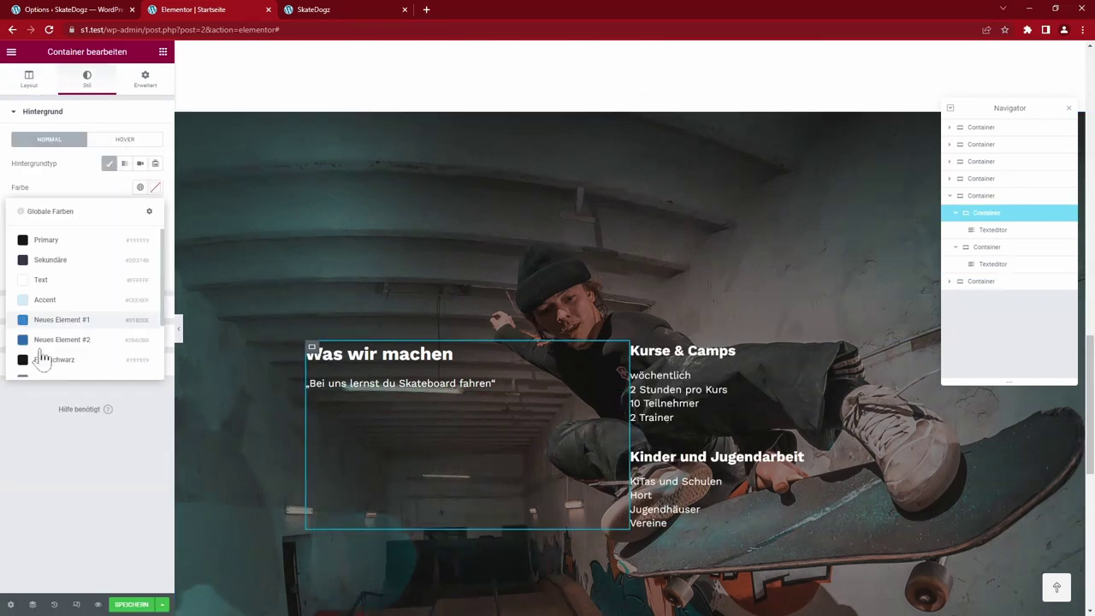
{"action": "left_click", "coordinate": [60, 366]}
{"action": "left_click", "coordinate": [155, 187]}
{"action": "left_click", "coordinate": [86, 346]}
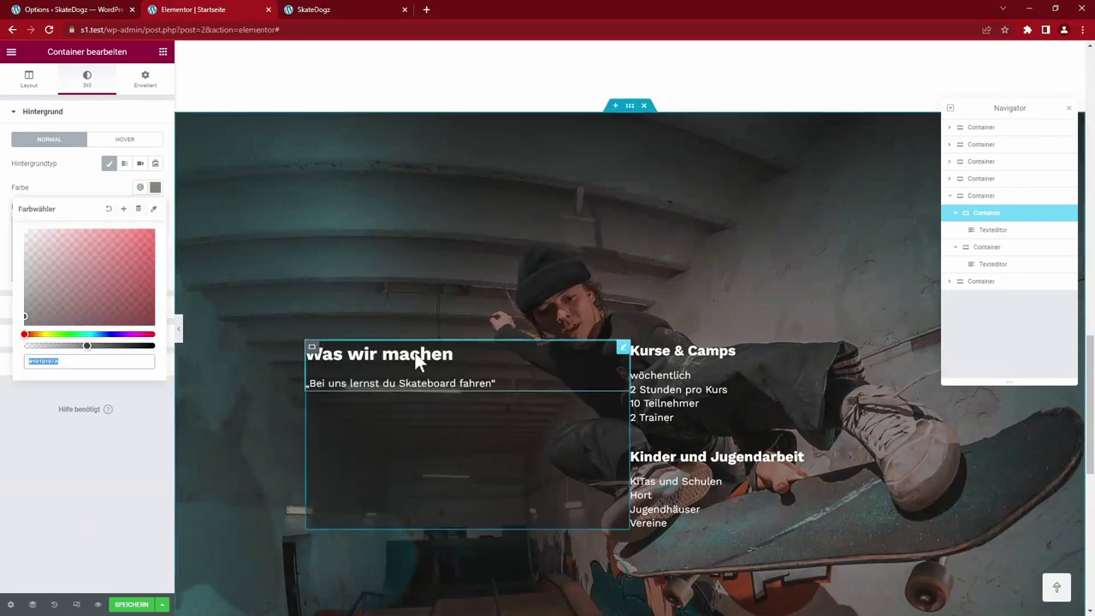
Copy the "Was wir machen" column and paste its dark background style onto the "Kurse & Camps" column
{"action": "right_click", "coordinate": [313, 354]}
{"action": "left_click", "coordinate": [543, 442]}
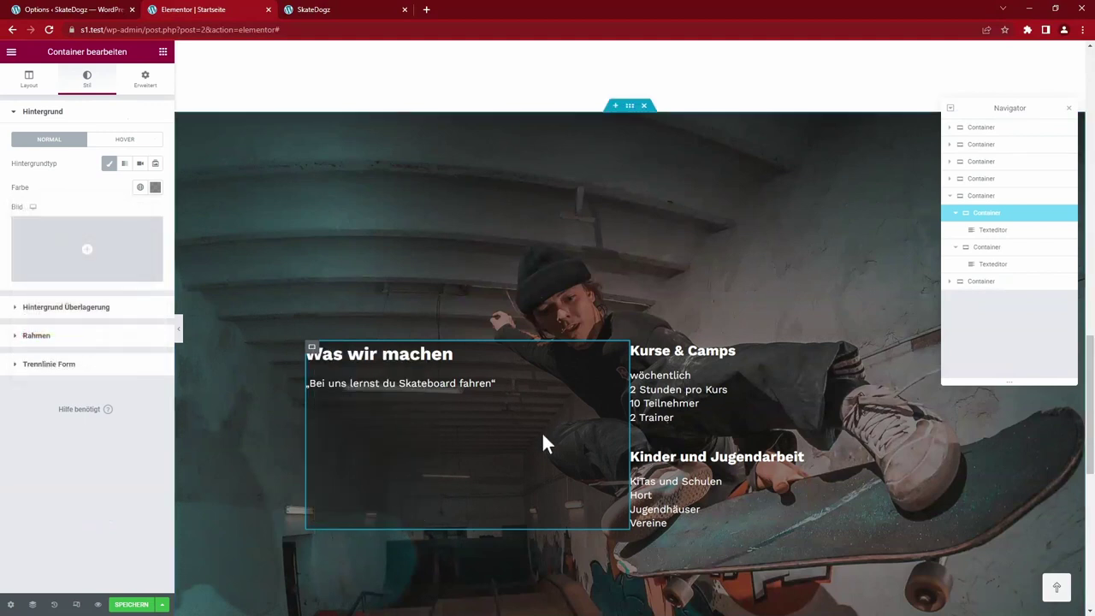
{"action": "left_click", "coordinate": [639, 358]}
{"action": "right_click", "coordinate": [642, 357]}
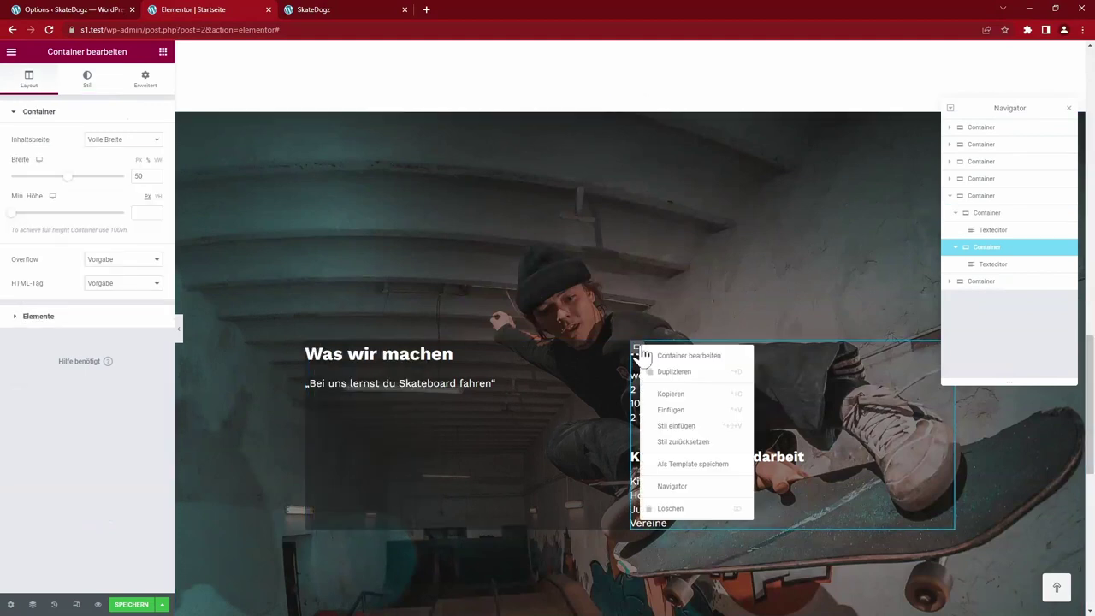
{"action": "left_click", "coordinate": [697, 427]}
Set the "Was wir machen" column's padding to 25 px above and below and 50 px on the right and left
{"action": "left_click", "coordinate": [312, 346]}
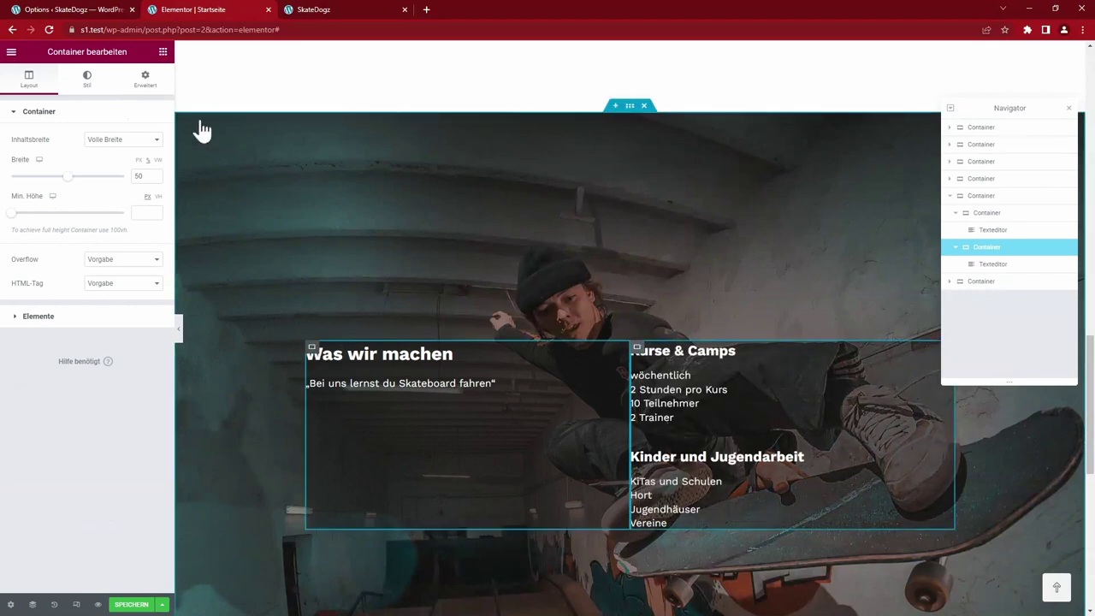
{"action": "left_click", "coordinate": [144, 82]}
{"action": "left_click", "coordinate": [88, 197]}
{"action": "type", "text": "25"}
{"action": "left_click", "coordinate": [148, 198]}
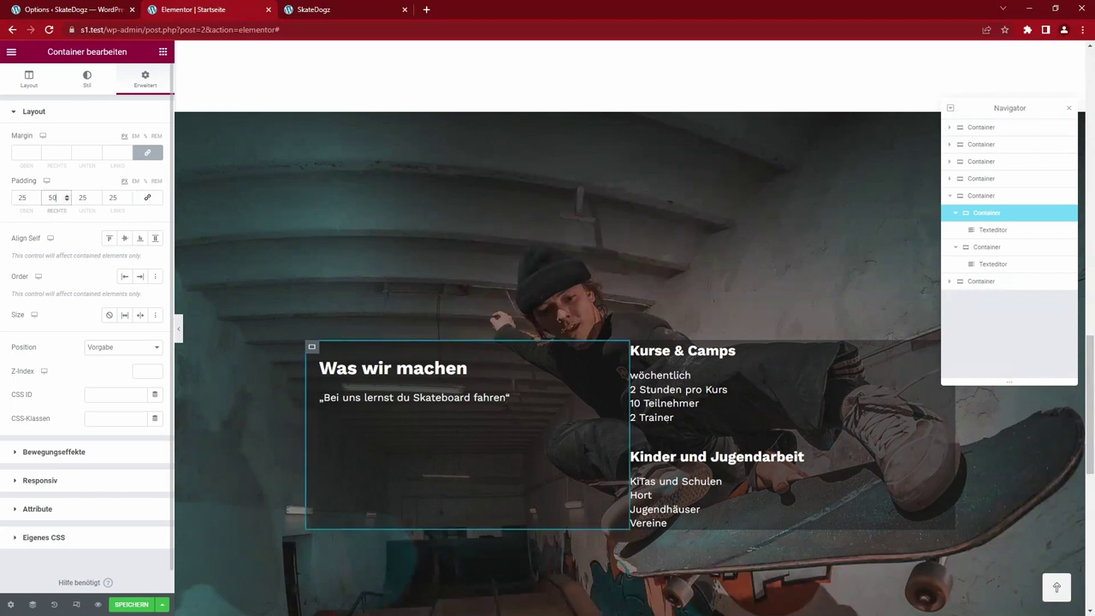
{"action": "left_click", "coordinate": [53, 198]}
{"action": "type", "text": "50"}
{"action": "key", "text": "Tab"}
{"action": "key", "text": "Tab"}
{"action": "type", "text": "50"}
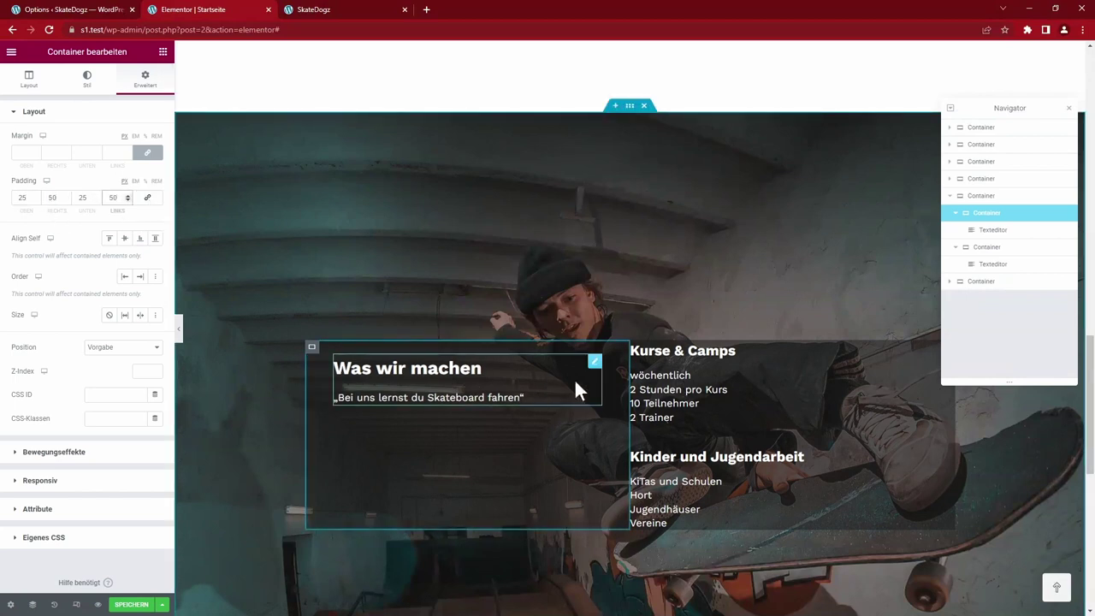
Transfer the "Was wir machen" column's padding to the "Kurse & Camps" column by copying it and pasting its style
{"action": "right_click", "coordinate": [311, 347]}
{"action": "left_click", "coordinate": [358, 400]}
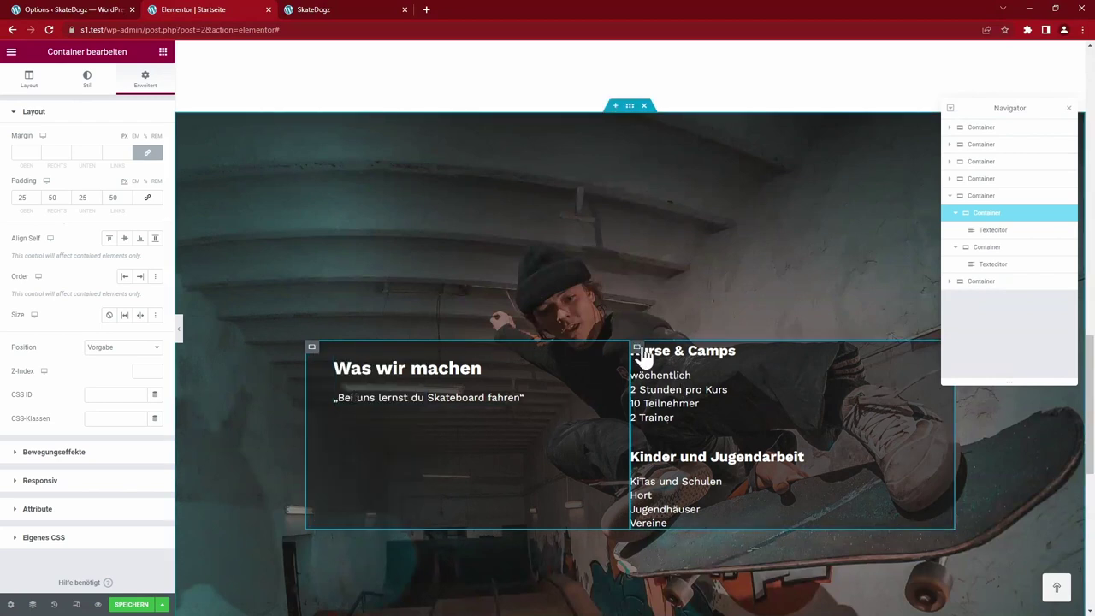
{"action": "right_click", "coordinate": [638, 348]}
{"action": "left_click", "coordinate": [676, 426]}
{"action": "left_click", "coordinate": [503, 423]}
{"action": "scroll", "coordinate": [525, 342], "scroll_direction": "down", "scroll_amount": 3}
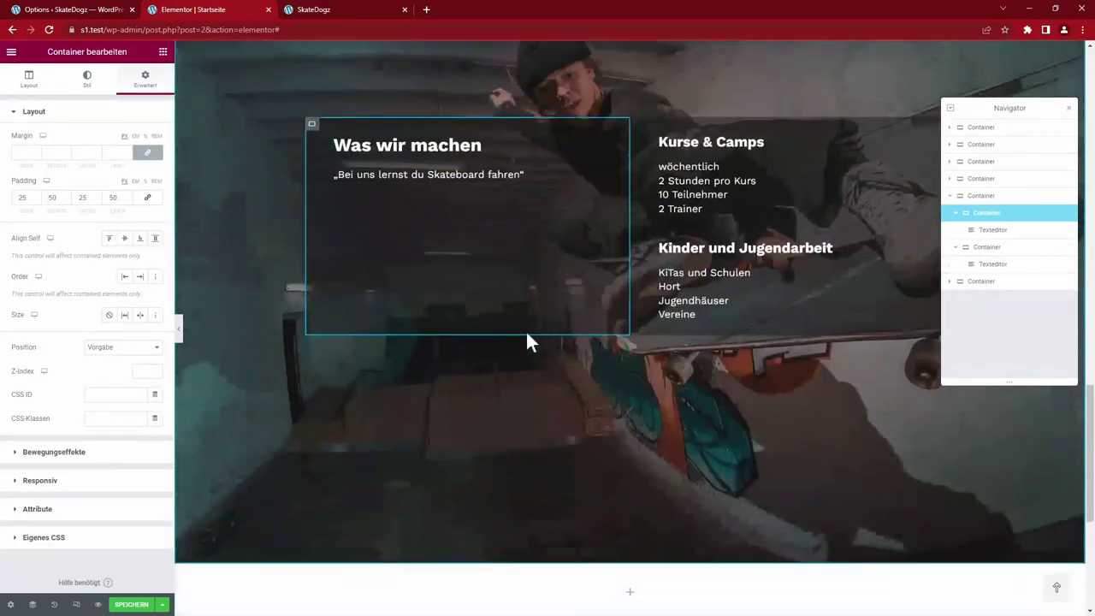
Save the page and check the "Was wir machen" section in the site preview
{"action": "scroll", "coordinate": [506, 327], "scroll_direction": "up", "scroll_amount": 1}
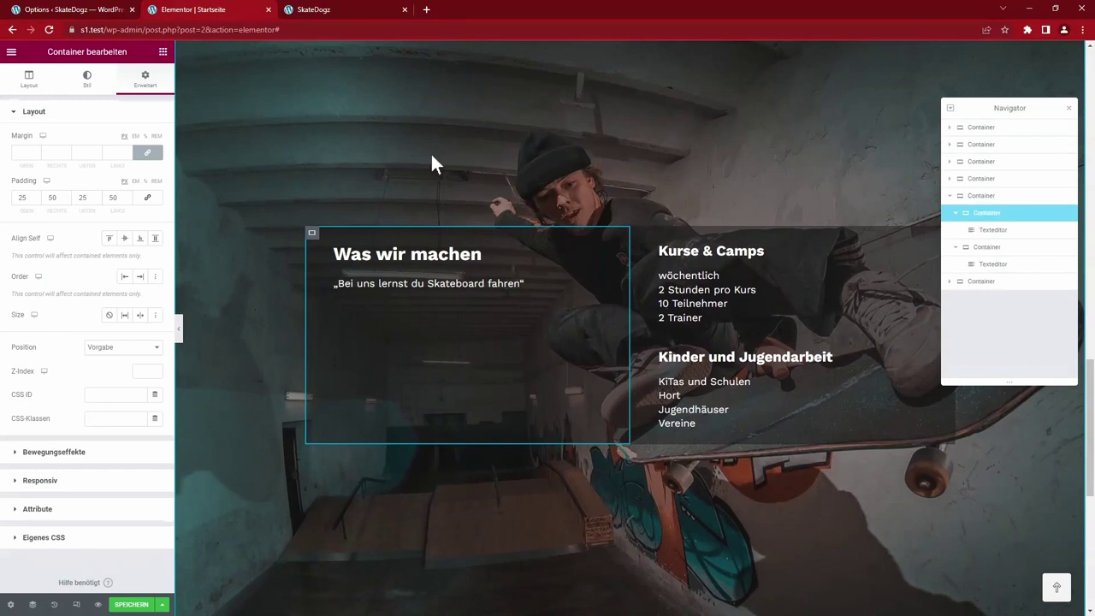
{"action": "key", "text": "ctrl+s"}
{"action": "left_click", "coordinate": [298, 13]}
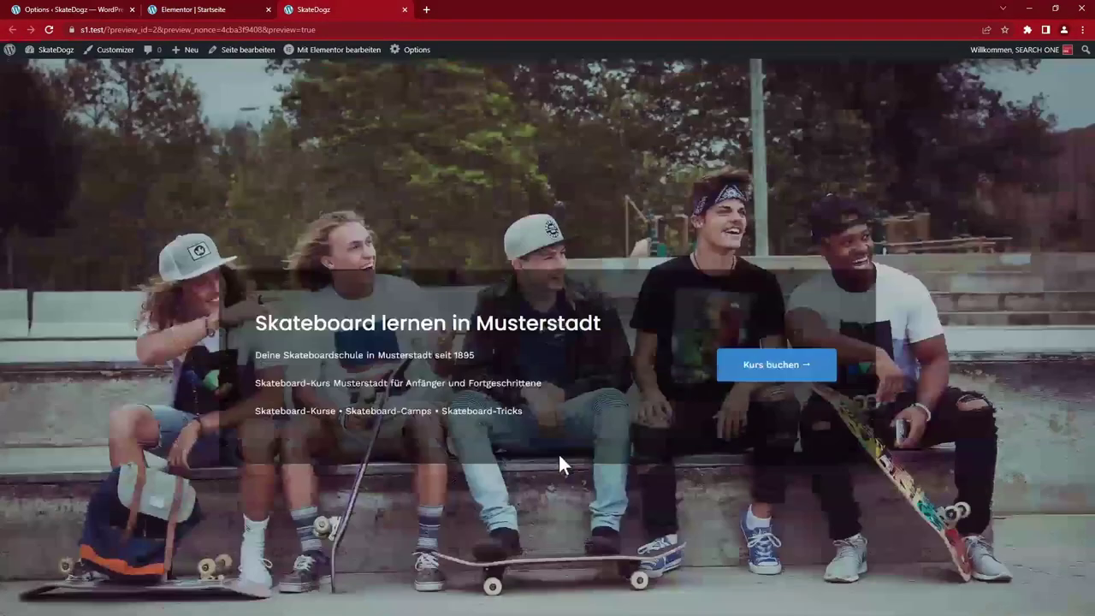
{"action": "scroll", "coordinate": [573, 479], "scroll_direction": "down", "scroll_amount": 10}
{"action": "scroll", "coordinate": [577, 474], "scroll_direction": "down", "scroll_amount": 2}
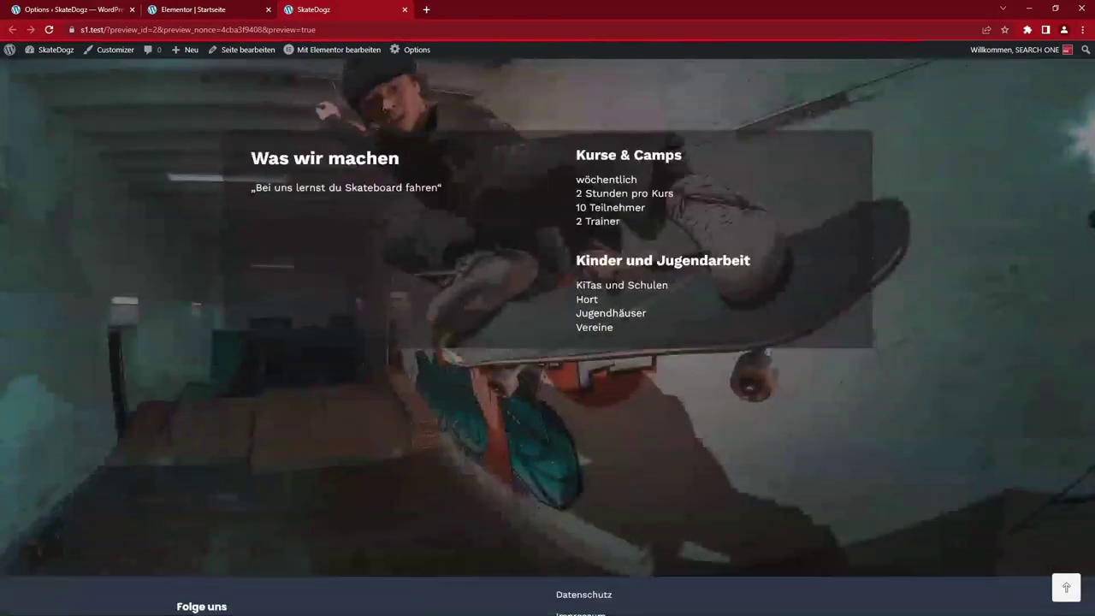
{"action": "scroll", "coordinate": [564, 477], "scroll_direction": "up", "scroll_amount": 2}
{"action": "key", "text": "ctrl+shift+Tab"}
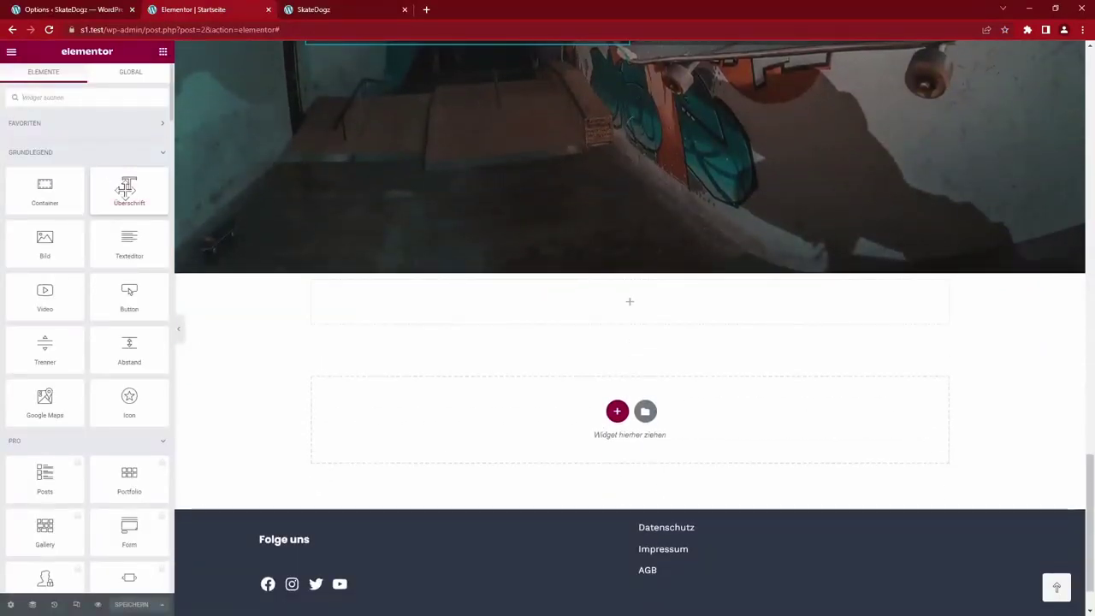
Place a heading in the first column of a new two-column container and delete the empty containers above it
{"action": "left_click_drag", "start_coordinate": [129, 190], "coordinate": [590, 406]}
{"action": "left_click", "coordinate": [589, 468]}
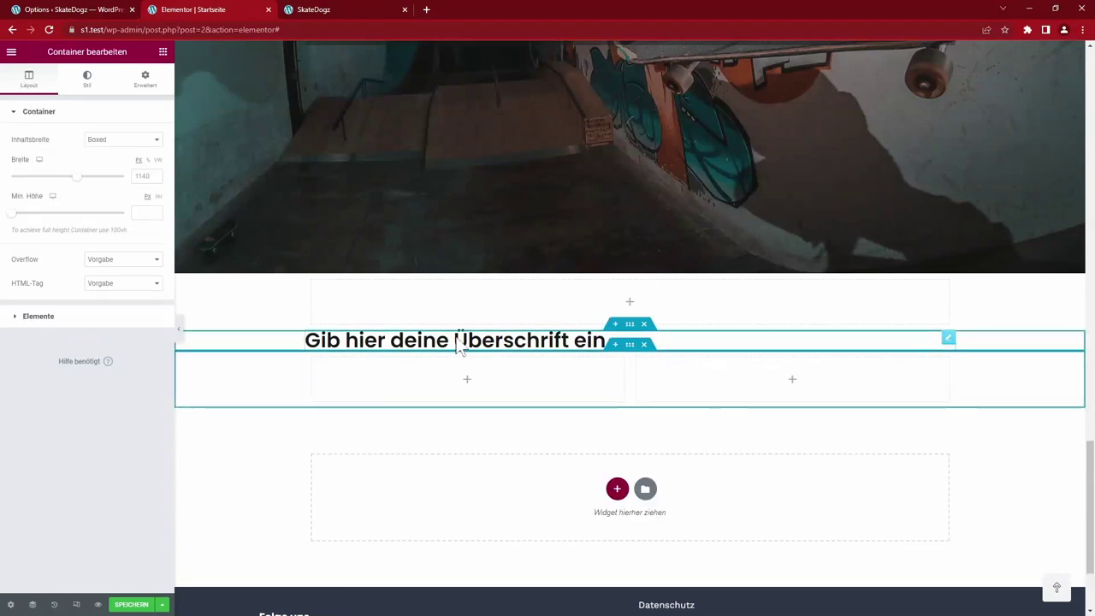
{"action": "left_click_drag", "start_coordinate": [630, 328], "coordinate": [491, 364]}
{"action": "left_click_drag", "start_coordinate": [948, 337], "coordinate": [489, 389]}
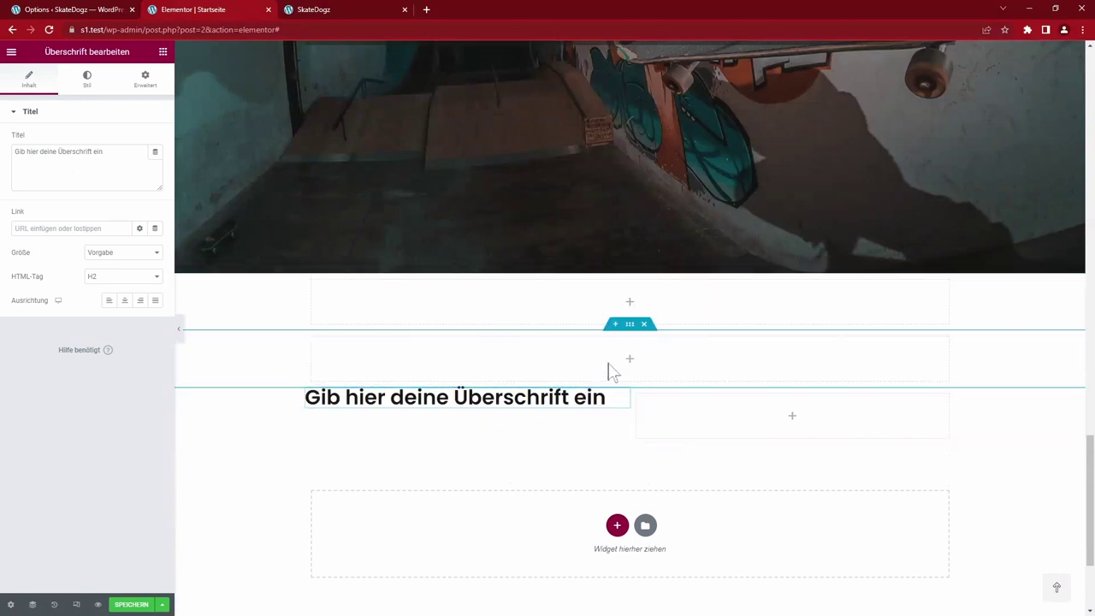
{"action": "left_click", "coordinate": [644, 268]}
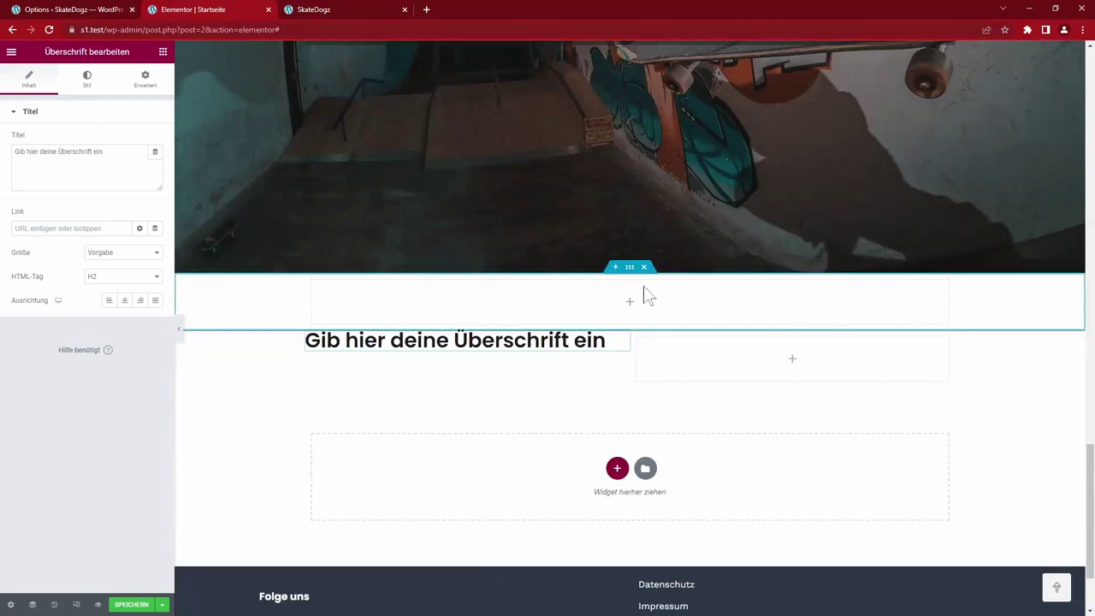
{"action": "left_click", "coordinate": [644, 267]}
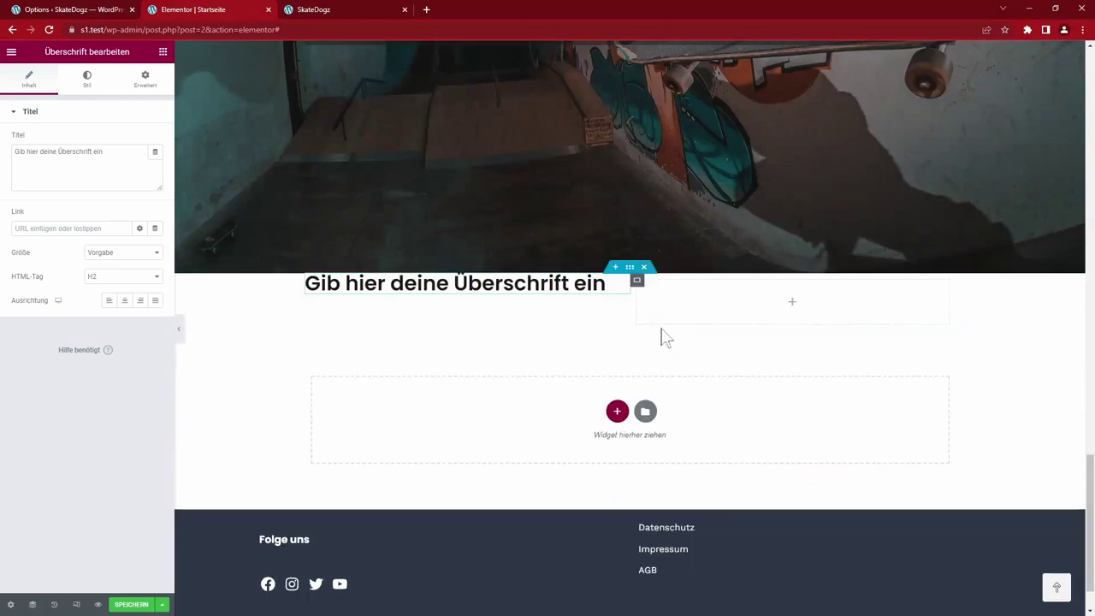
Set the new two-column container's margin to 200 px above and below and 0 on the right and left
{"action": "left_click", "coordinate": [154, 89]}
{"action": "type", "text": "200"}
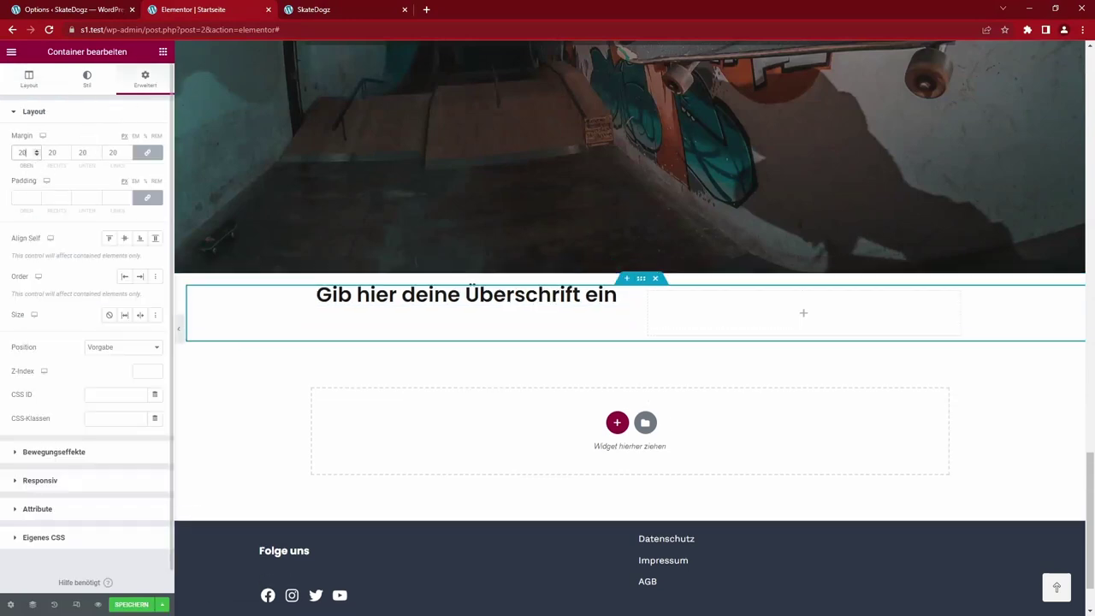
{"action": "left_click", "coordinate": [147, 152]}
{"action": "double_click", "coordinate": [52, 152]}
{"action": "type", "text": "0"}
{"action": "double_click", "coordinate": [113, 152]}
{"action": "type", "text": "0"}
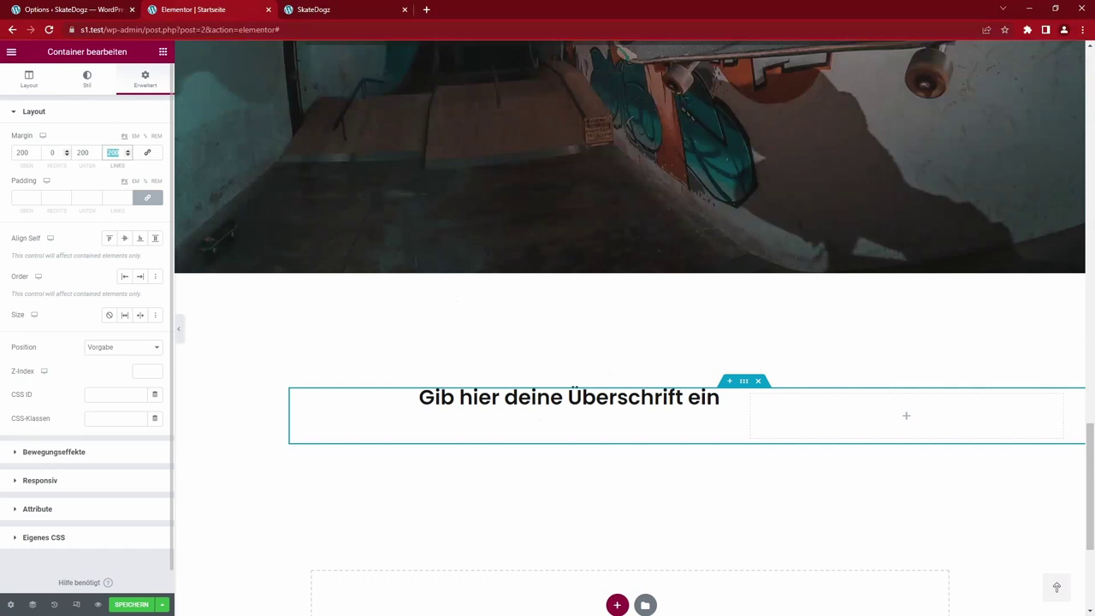
Give the heading's column a very light global background colour and change the heading text to "Kurse"
{"action": "left_click", "coordinate": [313, 396]}
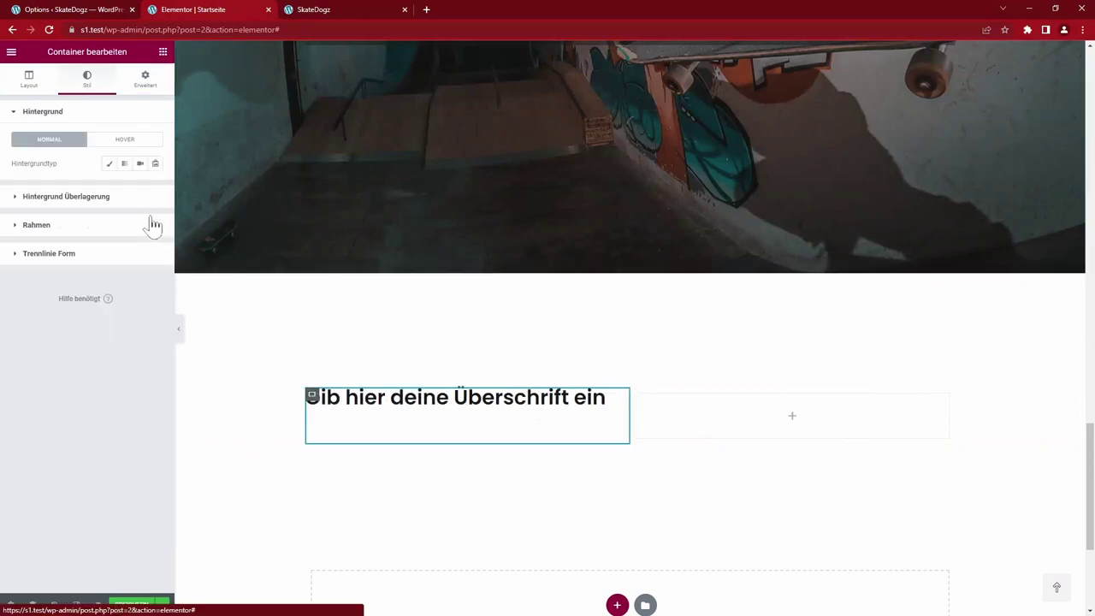
{"action": "left_click", "coordinate": [140, 187]}
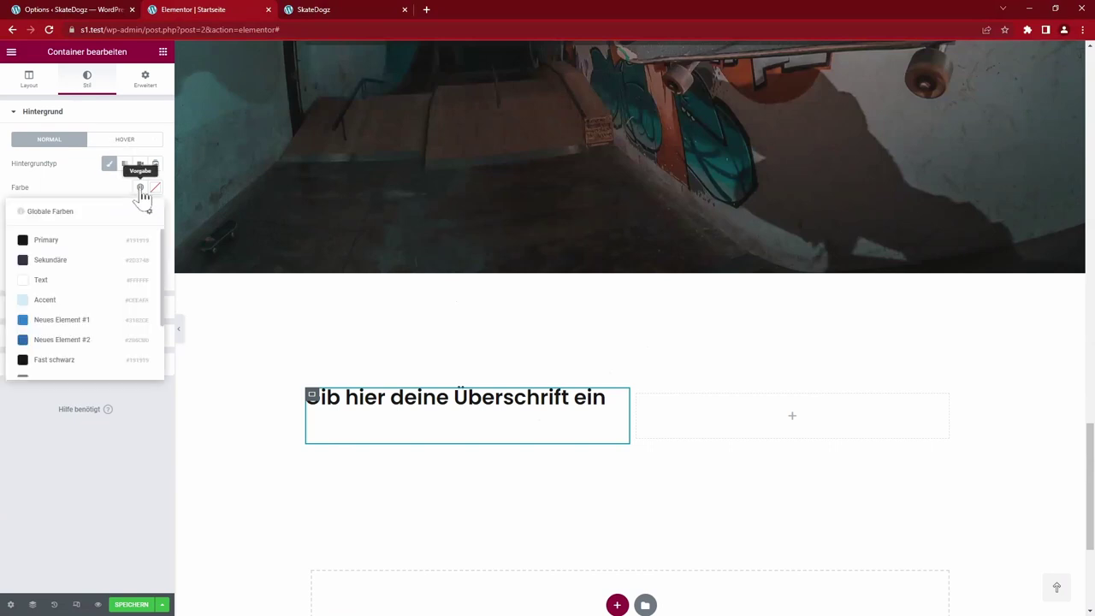
{"action": "left_click", "coordinate": [128, 335]}
{"action": "type", "text": "se"}
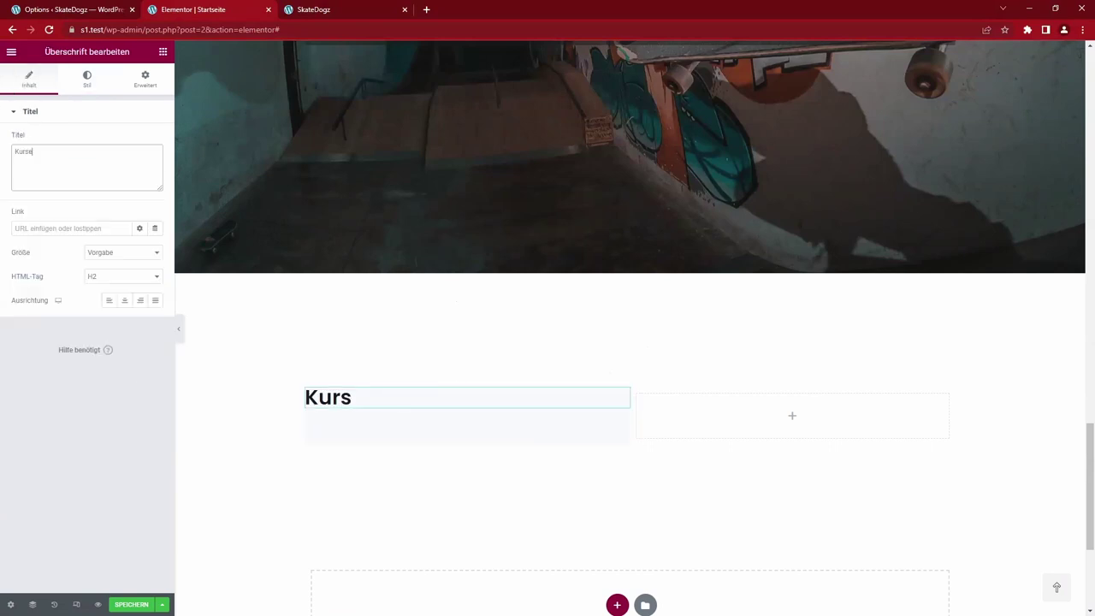
Set the "Kurse" column's padding to 25 px above and below and 50 px on the right and left
{"action": "left_click", "coordinate": [312, 395]}
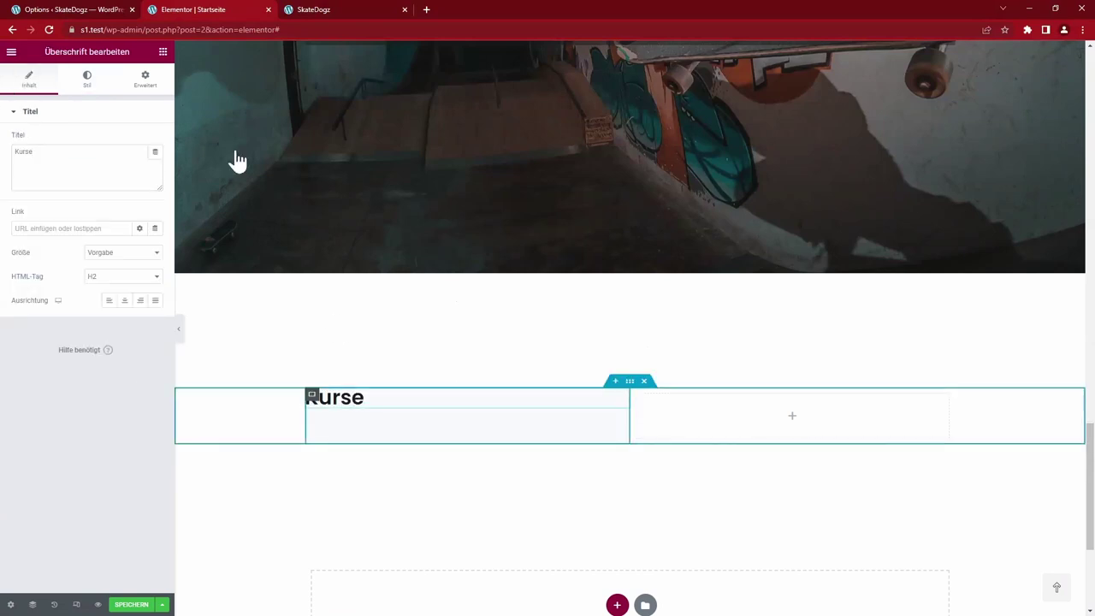
{"action": "left_click", "coordinate": [142, 83]}
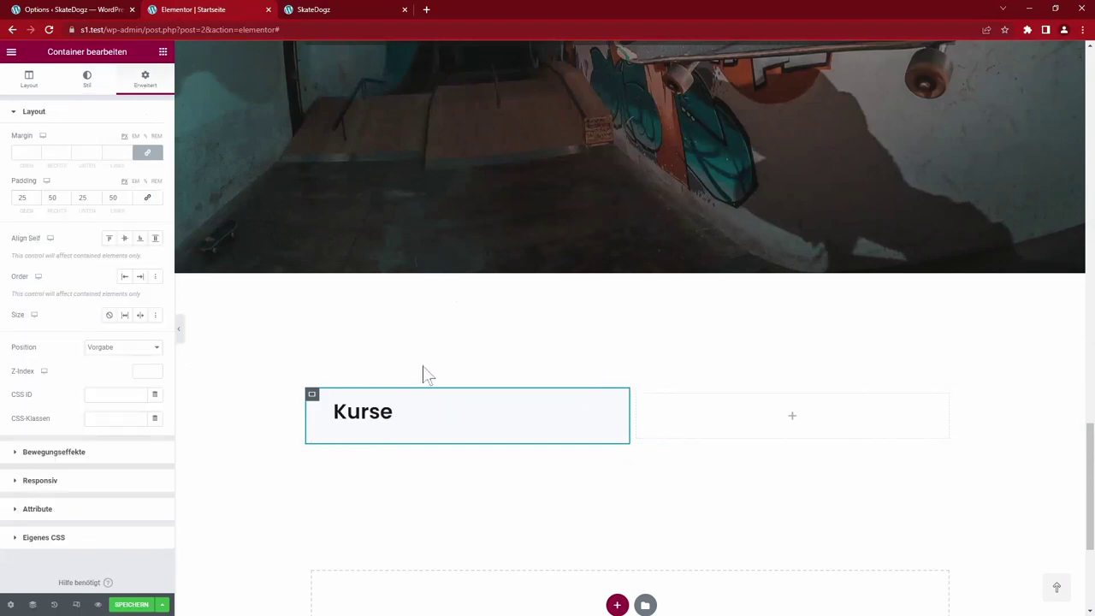
{"action": "left_click", "coordinate": [531, 479]}
Add a text editor to the empty column with the "Termine" list of three Musterstadt dates and the "Camps" text for Sommerferien 3023
{"action": "left_click_drag", "start_coordinate": [130, 242], "coordinate": [795, 430]}
{"action": "left_click", "coordinate": [787, 399]}
{"action": "type", "text": "Termine 17.13.3022 Musterstadt (Musterschule) 17.14.3022 Musterstadt (Musterschule) 17.15.3022 Musterstadt (Musterschule) Camps Sommerferien 3023 (Voranmeldung möglich s. unten)"}
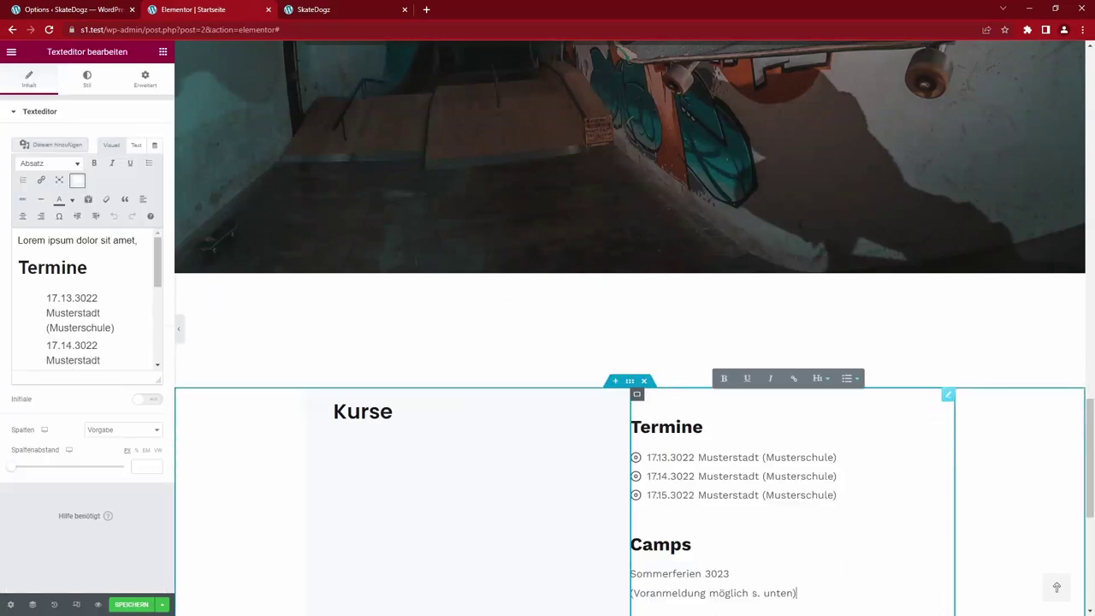
{"action": "scroll", "coordinate": [630, 342], "scroll_direction": "down", "scroll_amount": 3}
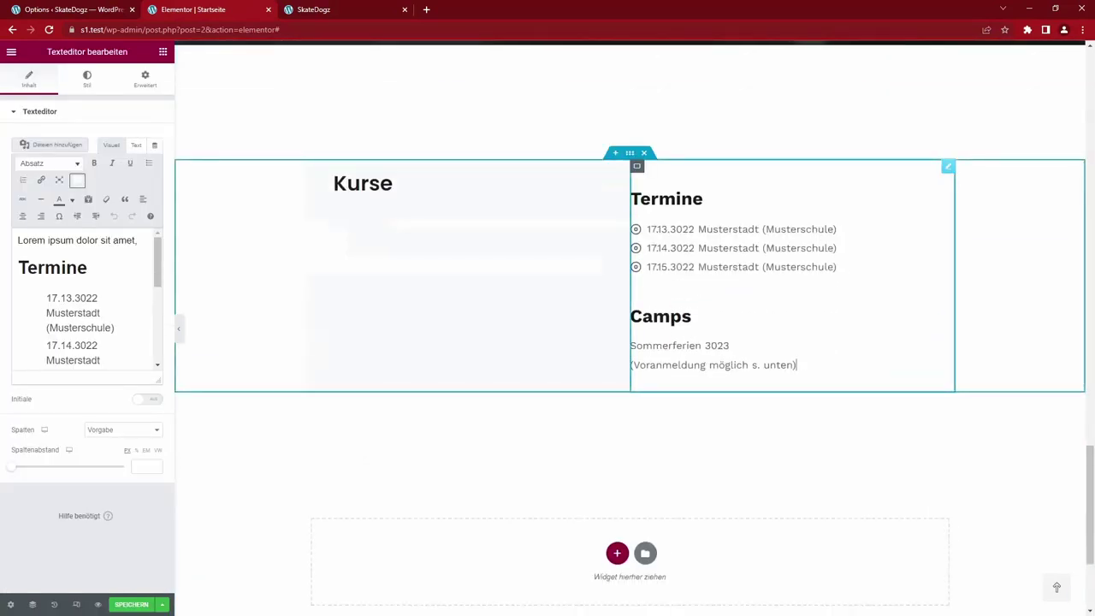
{"action": "scroll", "coordinate": [332, 255], "scroll_direction": "up", "scroll_amount": 1}
Copy the "Kurse" column and paste its style onto the "Termine" column
{"action": "left_click", "coordinate": [313, 224]}
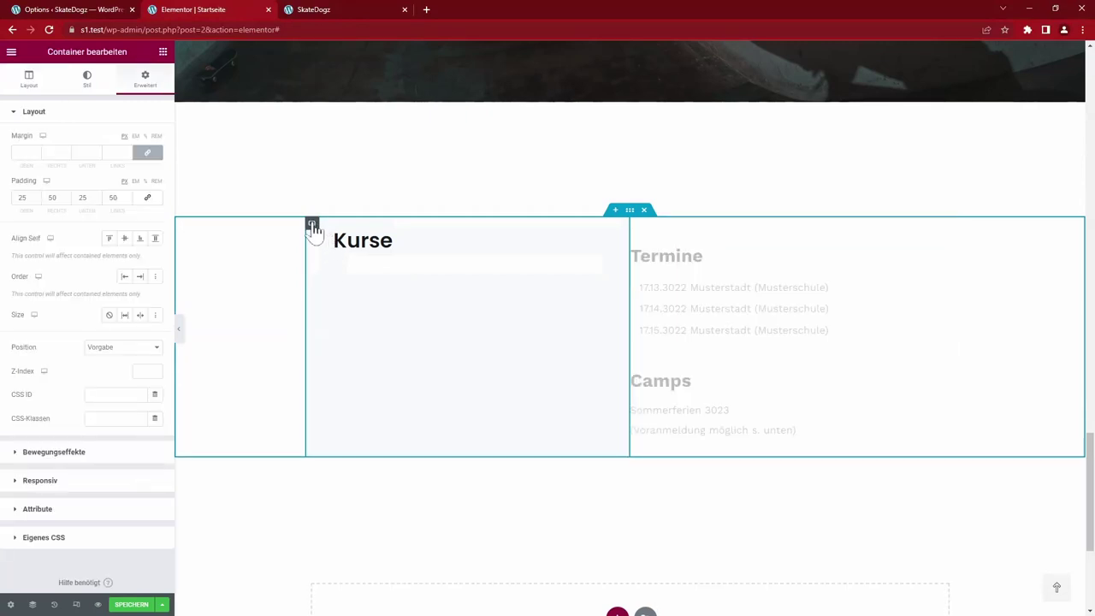
{"action": "right_click", "coordinate": [313, 230]}
{"action": "left_click", "coordinate": [350, 266]}
{"action": "left_click", "coordinate": [723, 314]}
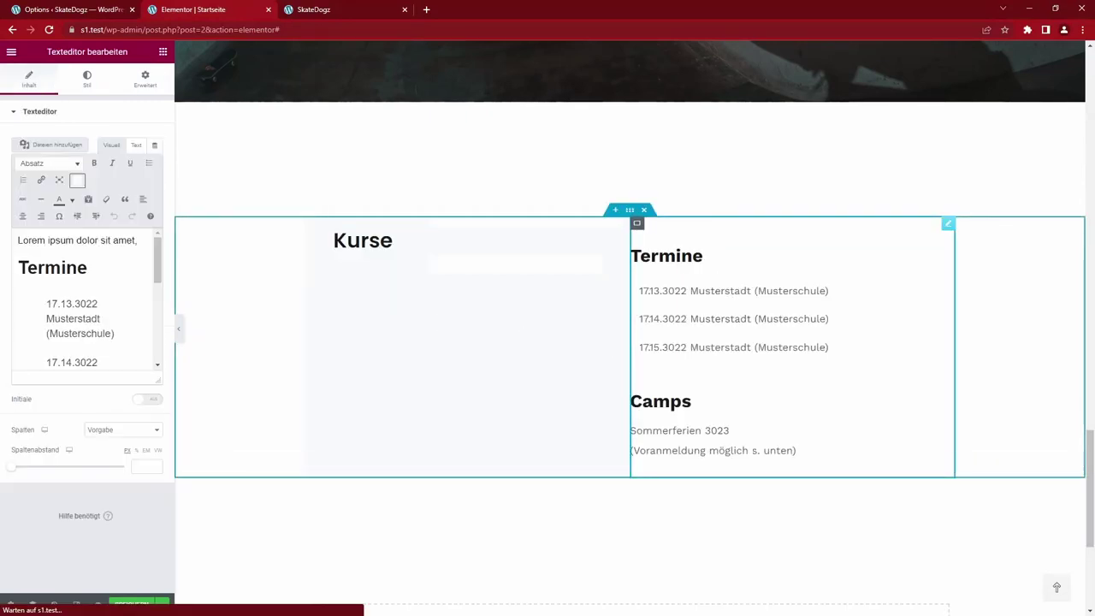
{"action": "right_click", "coordinate": [636, 224]}
{"action": "left_click", "coordinate": [670, 302]}
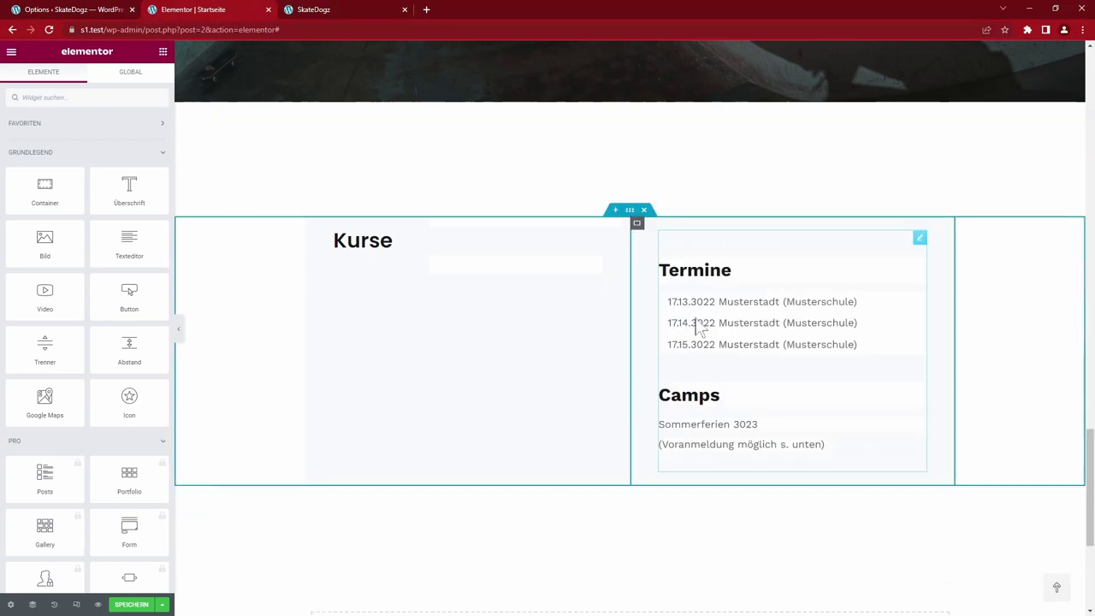
Remove the "Termine" column's background and delete the leftover placeholder line above the "Termine" heading
{"action": "left_click", "coordinate": [638, 224]}
{"action": "left_click", "coordinate": [86, 79]}
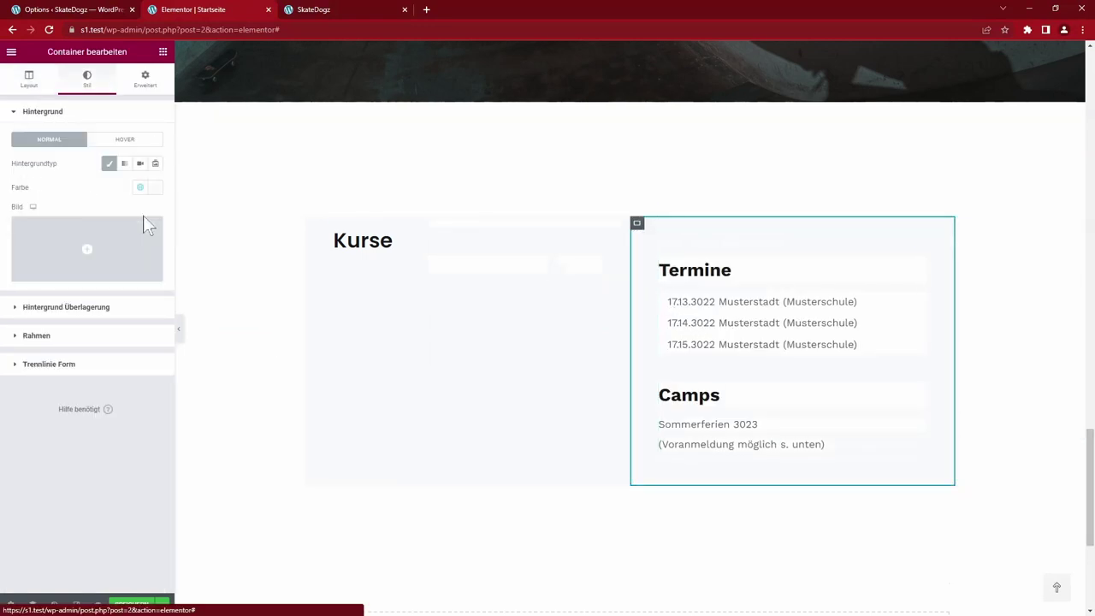
{"action": "left_click", "coordinate": [110, 166]}
{"action": "left_click", "coordinate": [715, 244]}
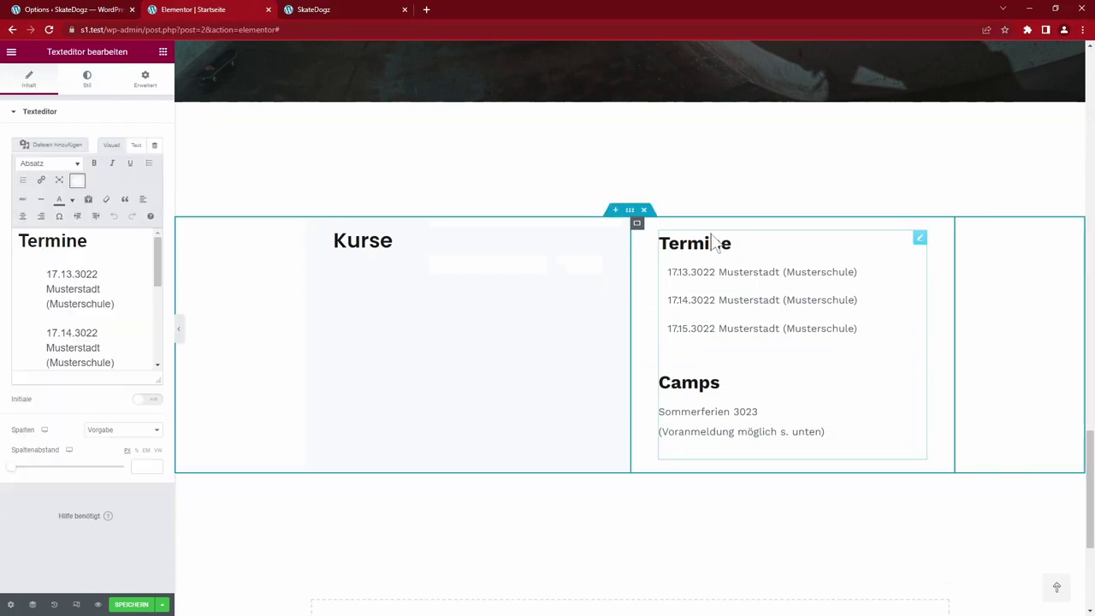
{"action": "left_click_drag", "start_coordinate": [707, 290], "coordinate": [816, 308]}
Search the widgets for "galerie" and "image", and place an Image Gallery below the "Kurse" heading
{"action": "left_click", "coordinate": [162, 52]}
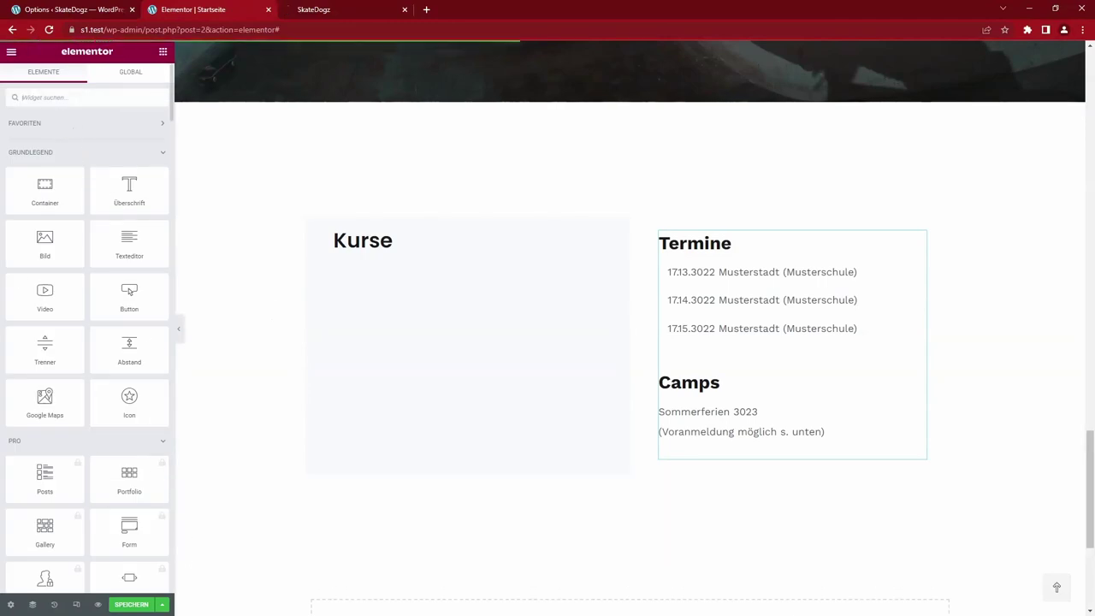
{"action": "type", "text": "galerie"}
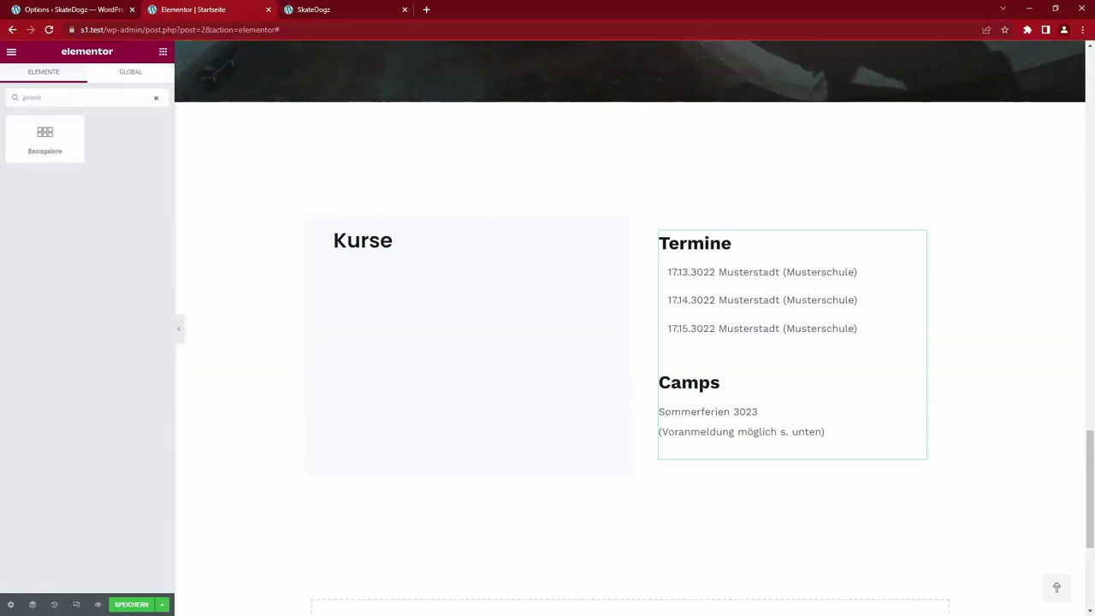
{"action": "key", "text": "ctrl+a"}
{"action": "type", "text": "image"}
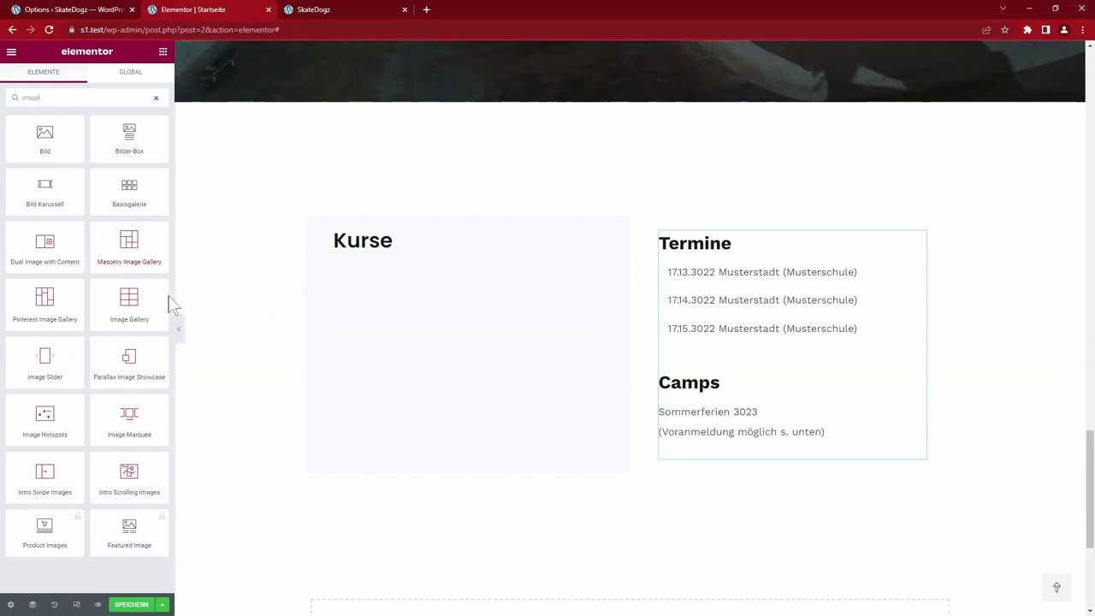
{"action": "left_click_drag", "start_coordinate": [133, 295], "coordinate": [372, 247]}
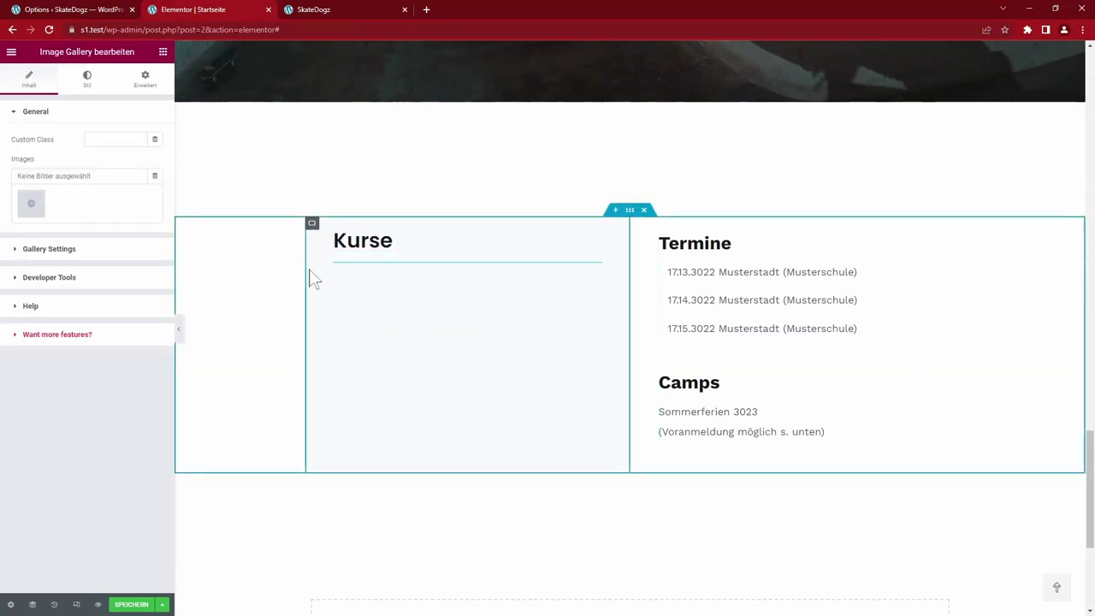
Fill the Image Gallery with three skateboarding photos from the media library
{"action": "left_click", "coordinate": [31, 203]}
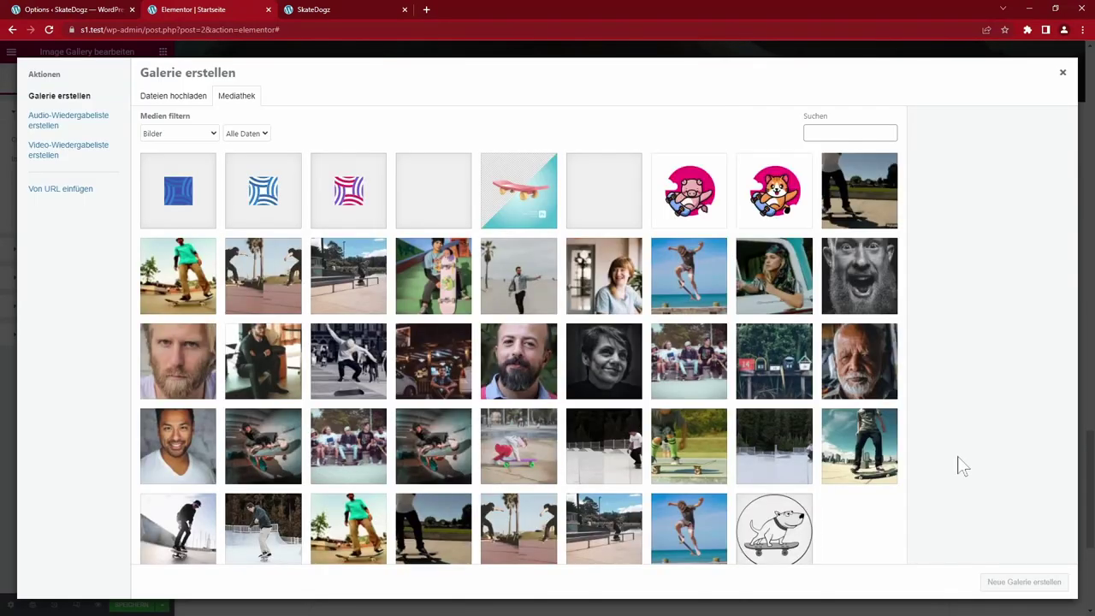
{"action": "left_click", "coordinate": [517, 446]}
{"action": "left_click", "coordinate": [697, 283]}
{"action": "left_click", "coordinate": [547, 278]}
{"action": "left_click", "coordinate": [1006, 577]}
{"action": "left_click", "coordinate": [1033, 581]}
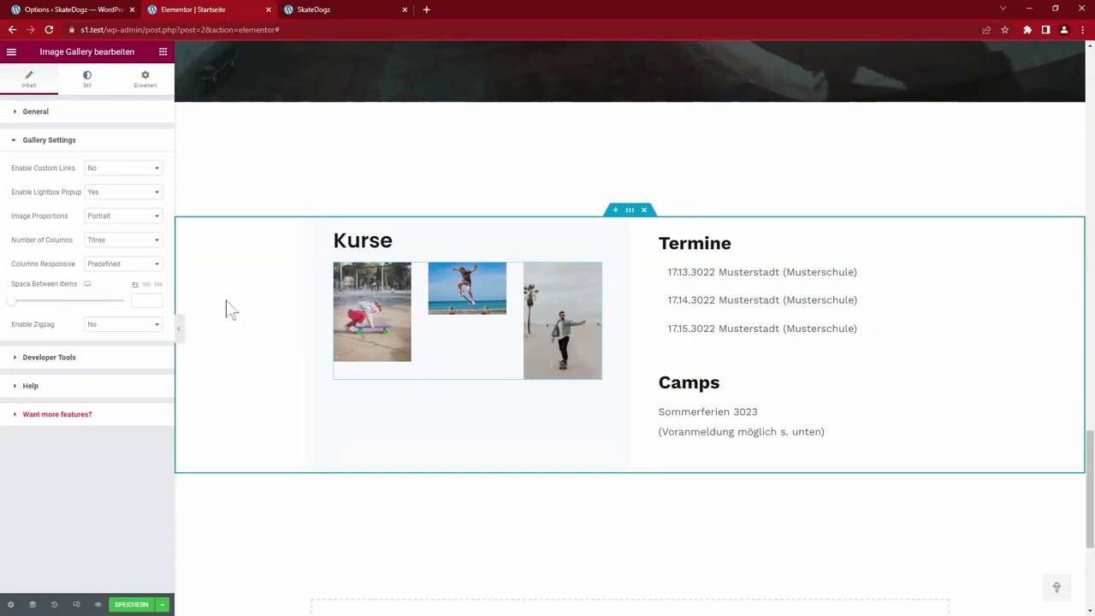
Try the Thumbnail, Square and Portrait image proportions on the "Kurse" gallery
{"action": "left_click", "coordinate": [112, 218]}
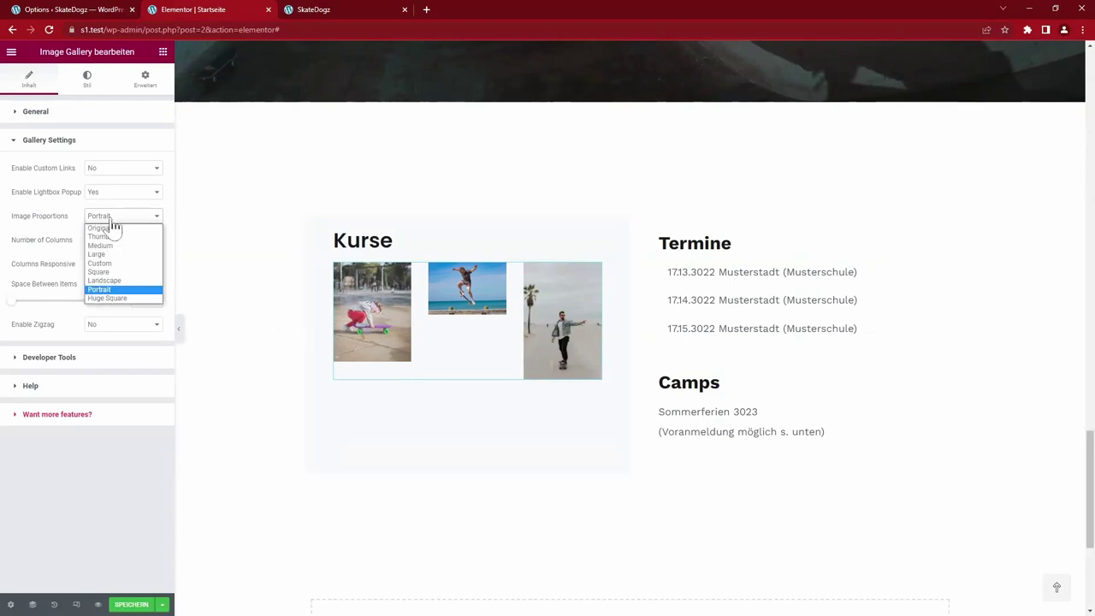
{"action": "left_click", "coordinate": [128, 240]}
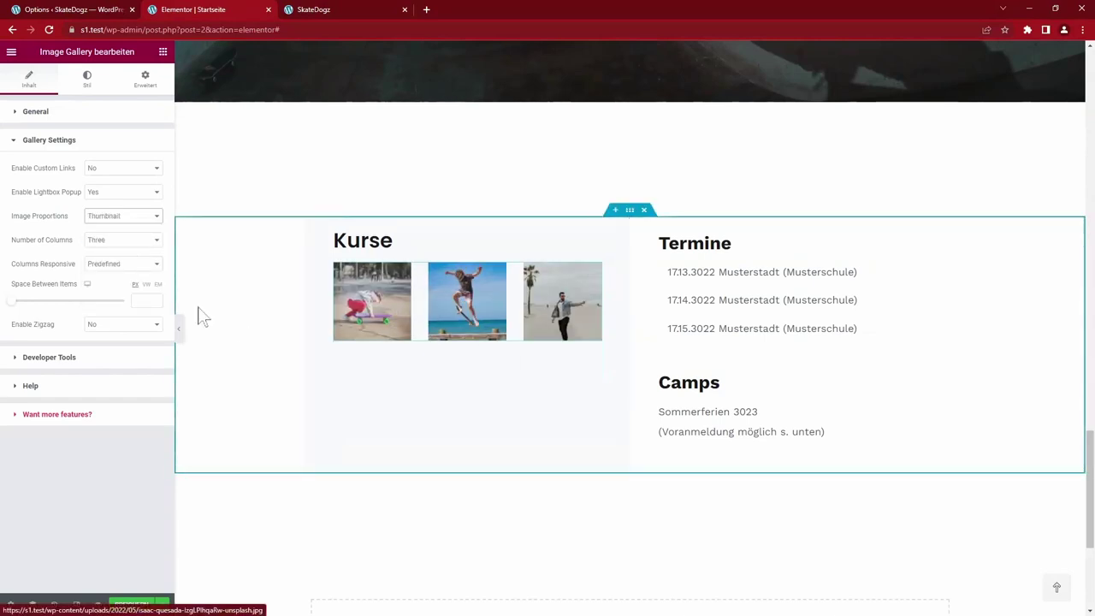
{"action": "left_click", "coordinate": [144, 226]}
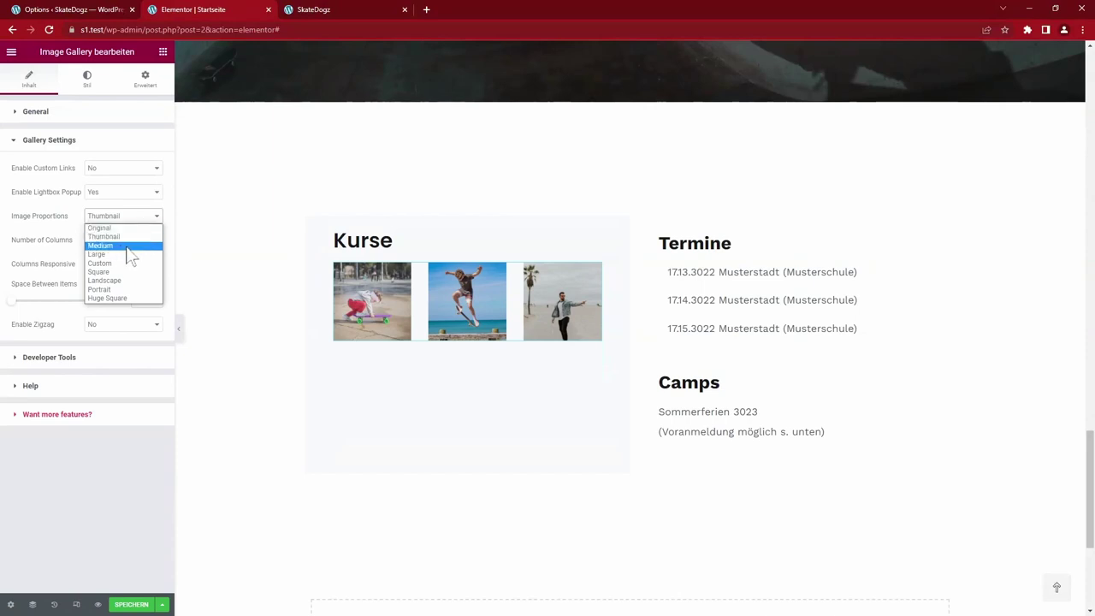
{"action": "left_click", "coordinate": [112, 273]}
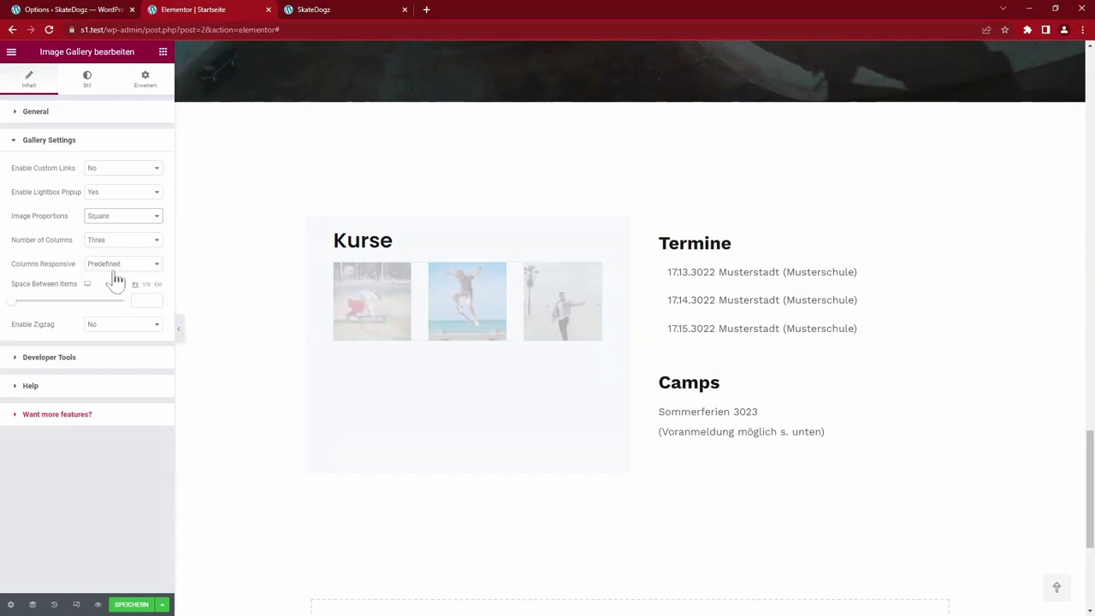
{"action": "left_click", "coordinate": [114, 219]}
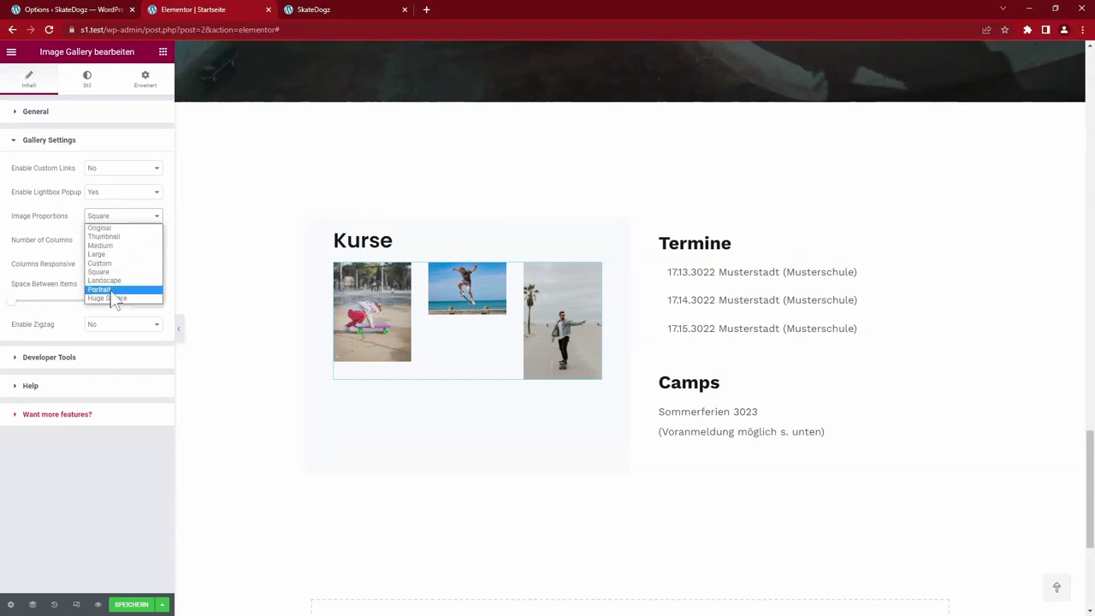
{"action": "left_click", "coordinate": [99, 290]}
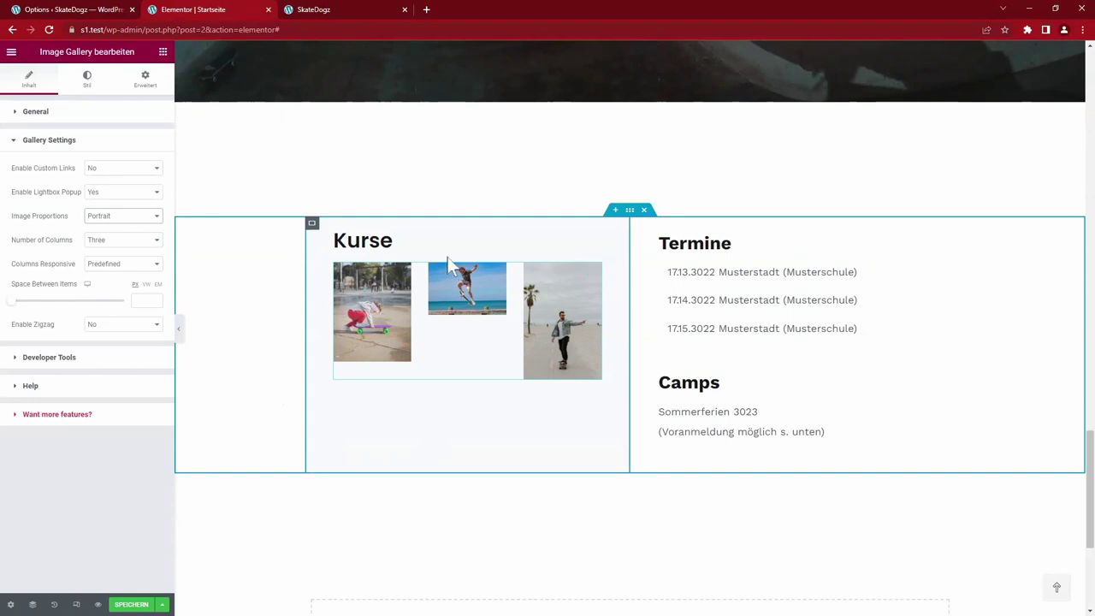
Set the "Kurse" gallery's image proportions to Custom
{"action": "left_click", "coordinate": [130, 221]}
{"action": "left_click", "coordinate": [137, 298]}
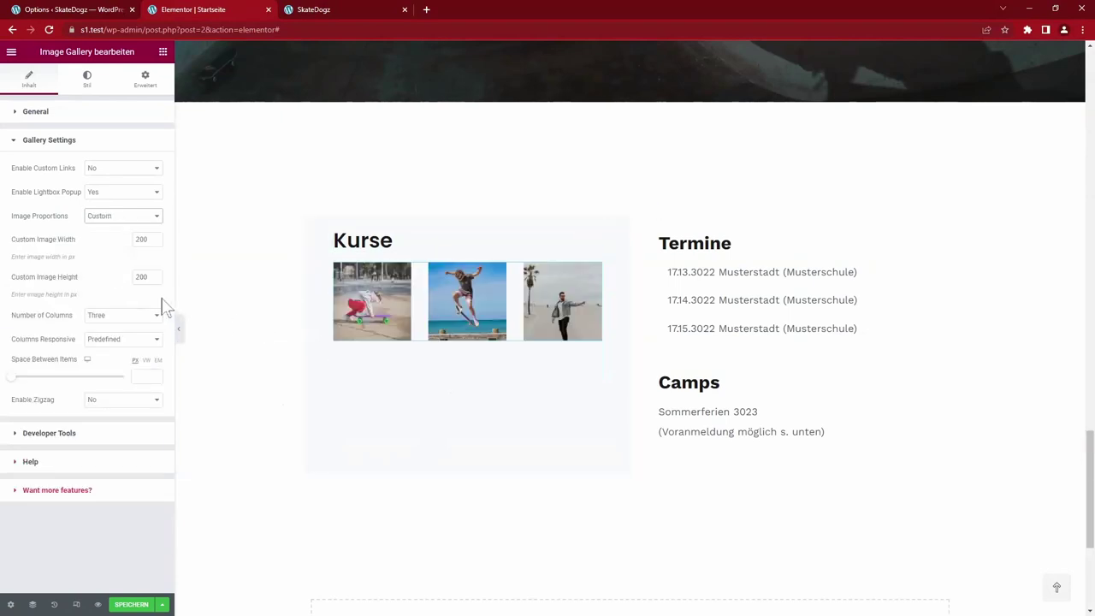
Try a custom image size of 100 px wide by 200 px high on the "Kurse" gallery
{"action": "key", "text": "Tab"}
{"action": "type", "text": "100"}
{"action": "key", "text": "Tab"}
{"action": "key", "text": "Tab"}
{"action": "type", "text": "200"}
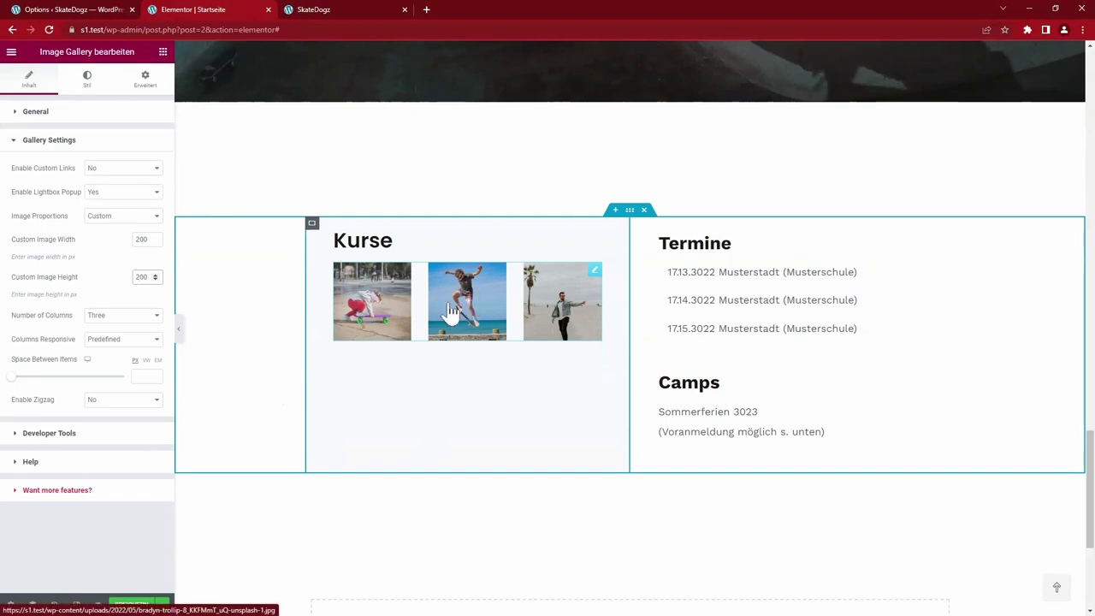
{"action": "key", "text": "shift+Tab"}
{"action": "type", "text": "100"}
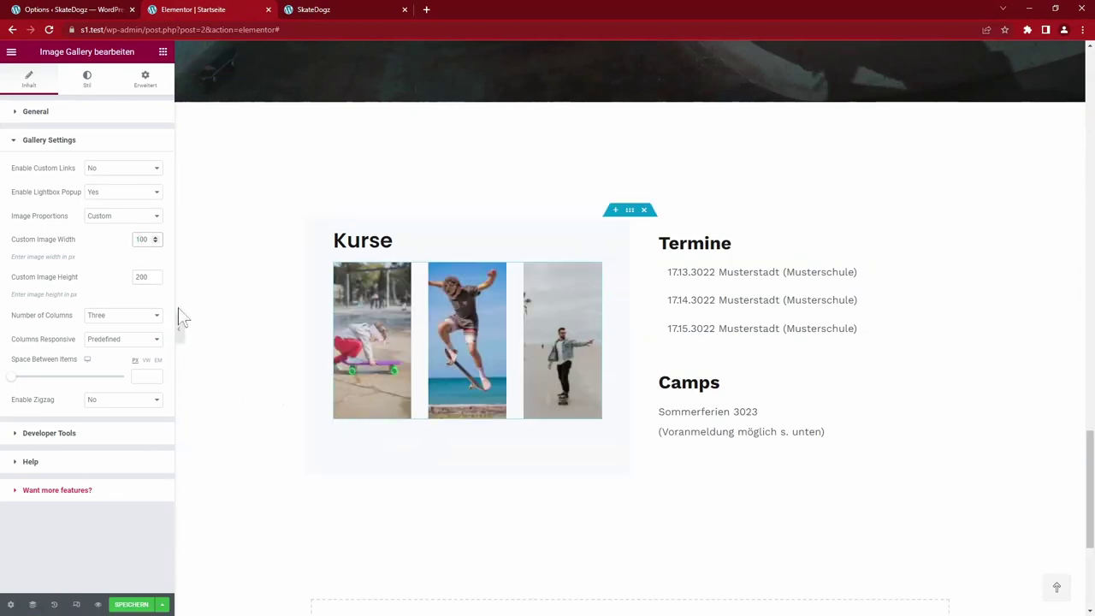
Set the "Kurse" gallery's custom image width to 200 px and its height to 300 px
{"action": "key", "text": "BackSpace"}
{"action": "key", "text": "BackSpace"}
{"action": "key", "text": "BackSpace"}
{"action": "type", "text": "200"}
{"action": "key", "text": "Tab"}
{"action": "type", "text": "300"}
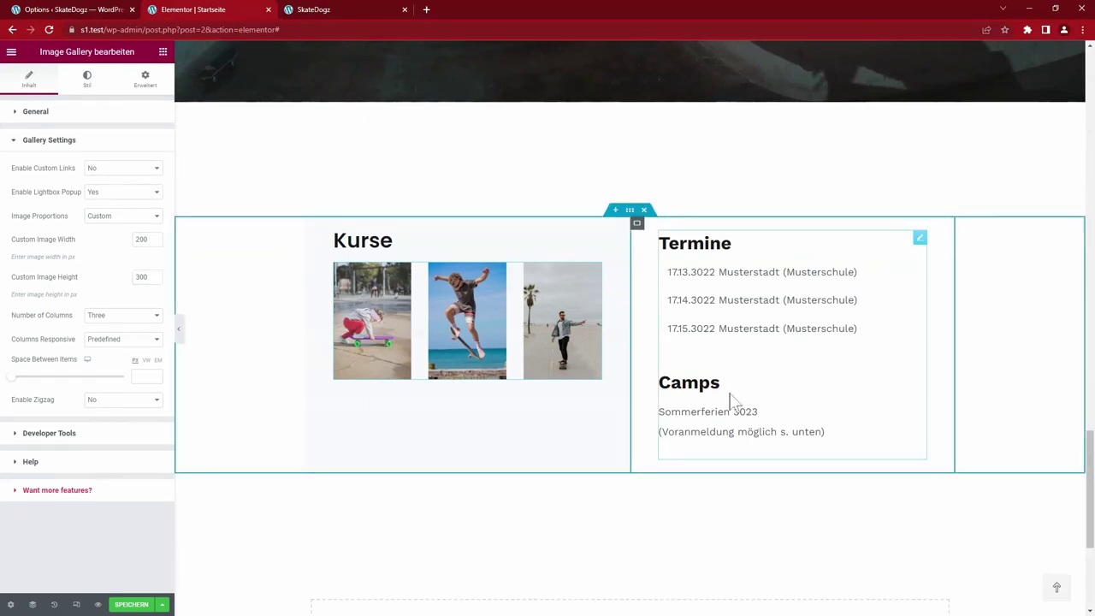
Add a heading widget above the text in the column beside "Kurse" and title it "Termine"
{"action": "left_click", "coordinate": [163, 52]}
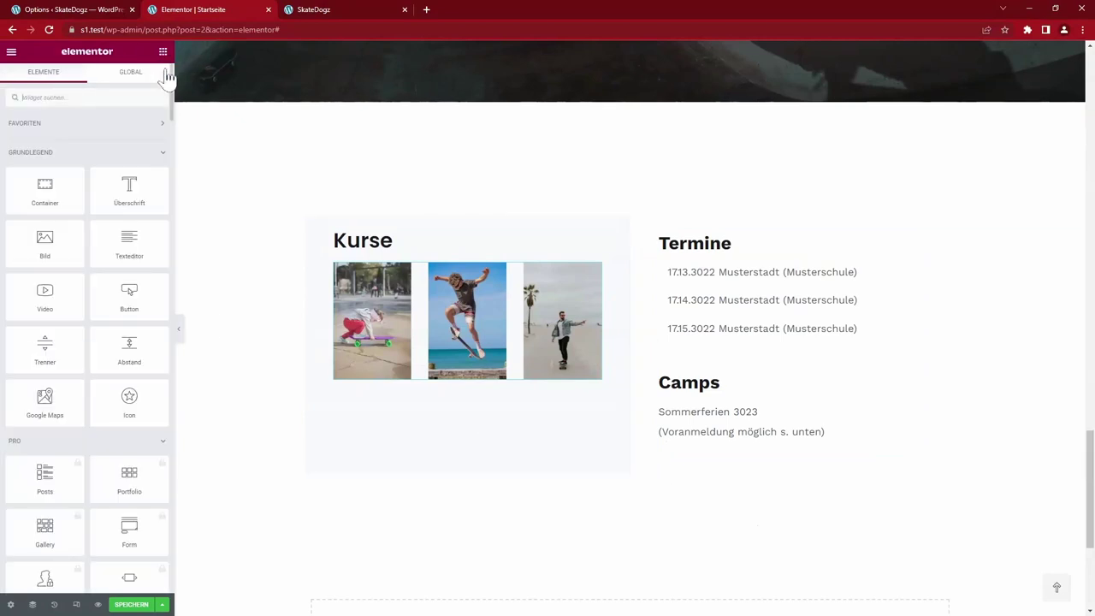
{"action": "left_click_drag", "start_coordinate": [130, 190], "coordinate": [698, 239]}
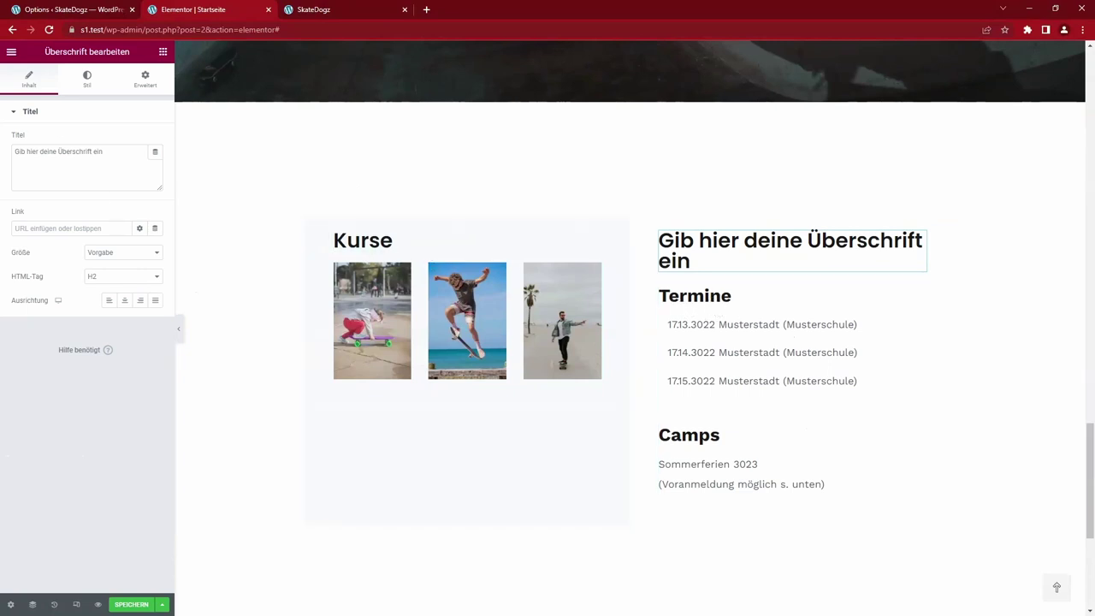
{"action": "triple_click", "coordinate": [58, 151]}
{"action": "type", "text": "Termine"}
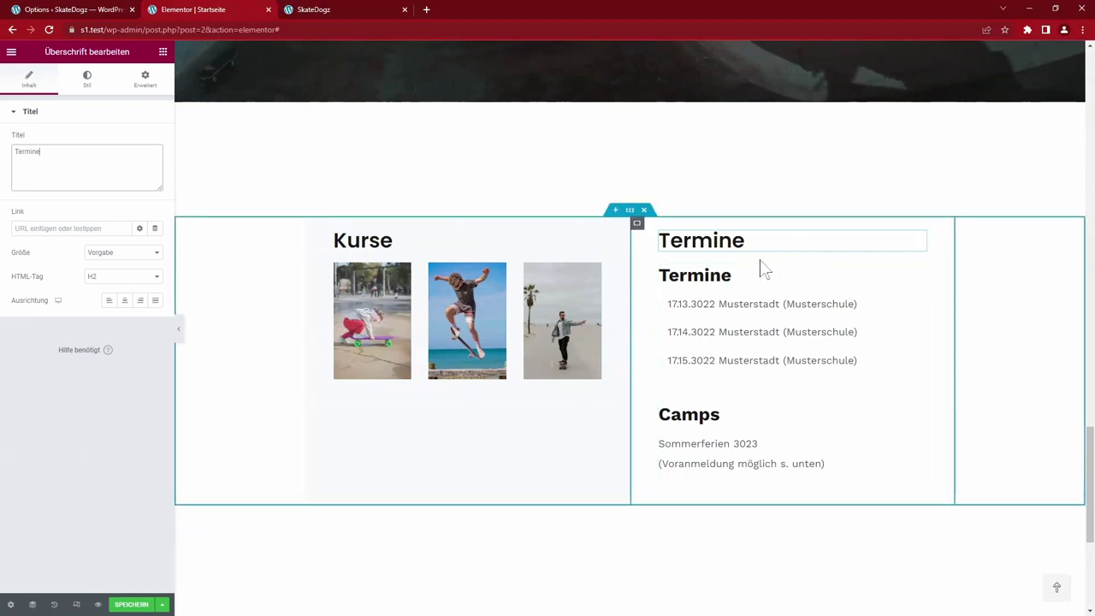
Place an Icon with Text widget below the new "Termine" heading and give it a circle icon with a centre dot
{"action": "left_click", "coordinate": [188, 112]}
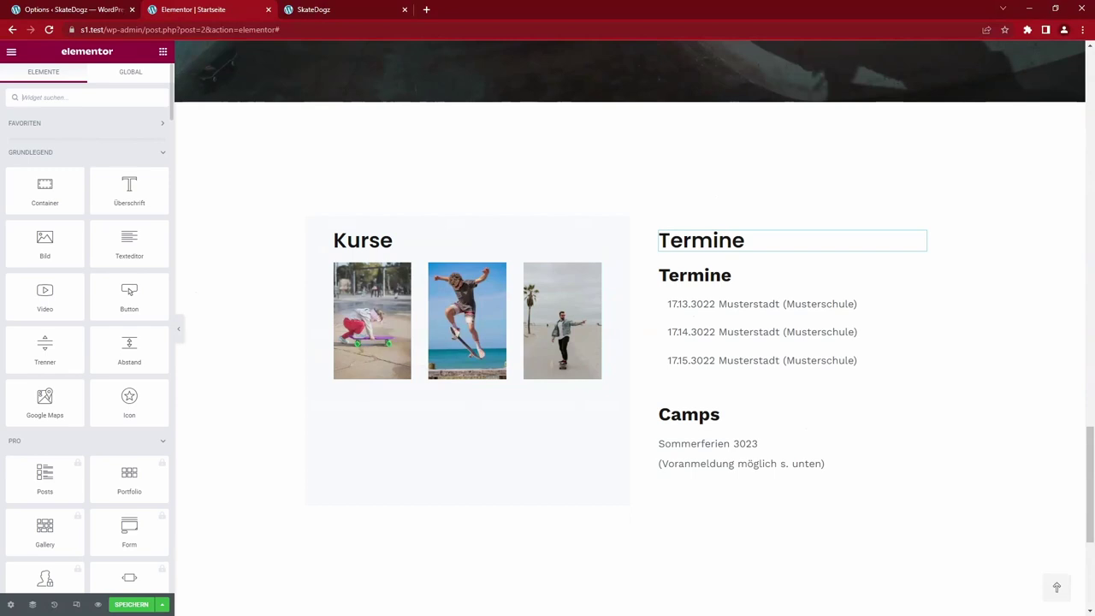
{"action": "type", "text": "icon"}
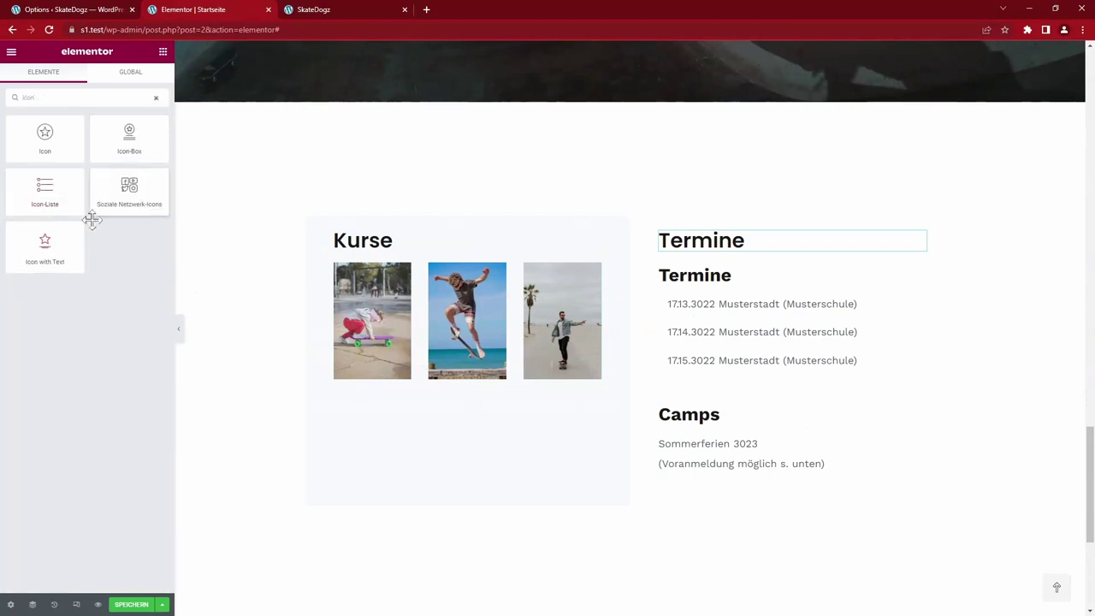
{"action": "left_click_drag", "start_coordinate": [47, 249], "coordinate": [689, 267]}
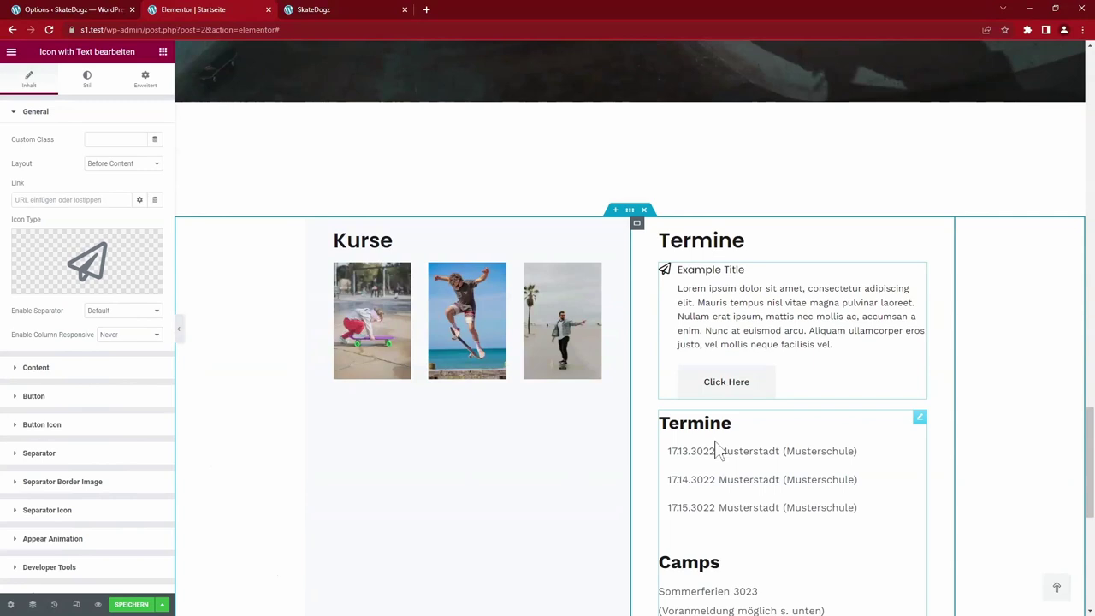
{"action": "left_click", "coordinate": [92, 268]}
{"action": "type", "text": "circle"}
{"action": "left_click", "coordinate": [817, 227]}
{"action": "left_click", "coordinate": [839, 546]}
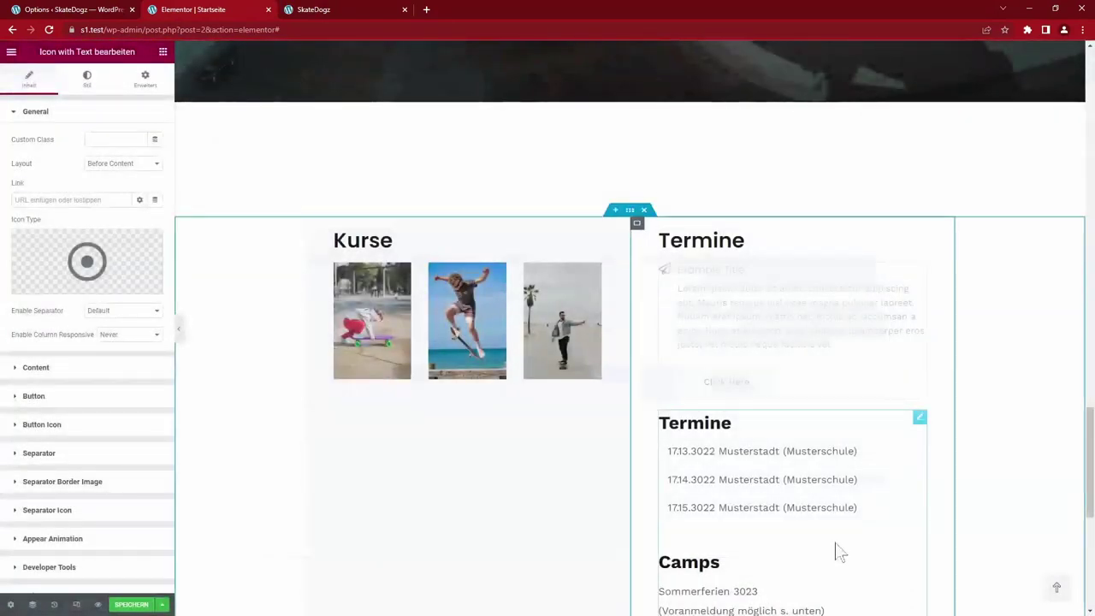
Set the Icon with Text title to "17.13.3022 Musterstadt (Musterschule)" and delete its placeholder body text
{"action": "left_click", "coordinate": [38, 367]}
{"action": "triple_click", "coordinate": [108, 168]}
{"action": "type", "text": "17.13.3022 Musterstadt (Musterschule)"}
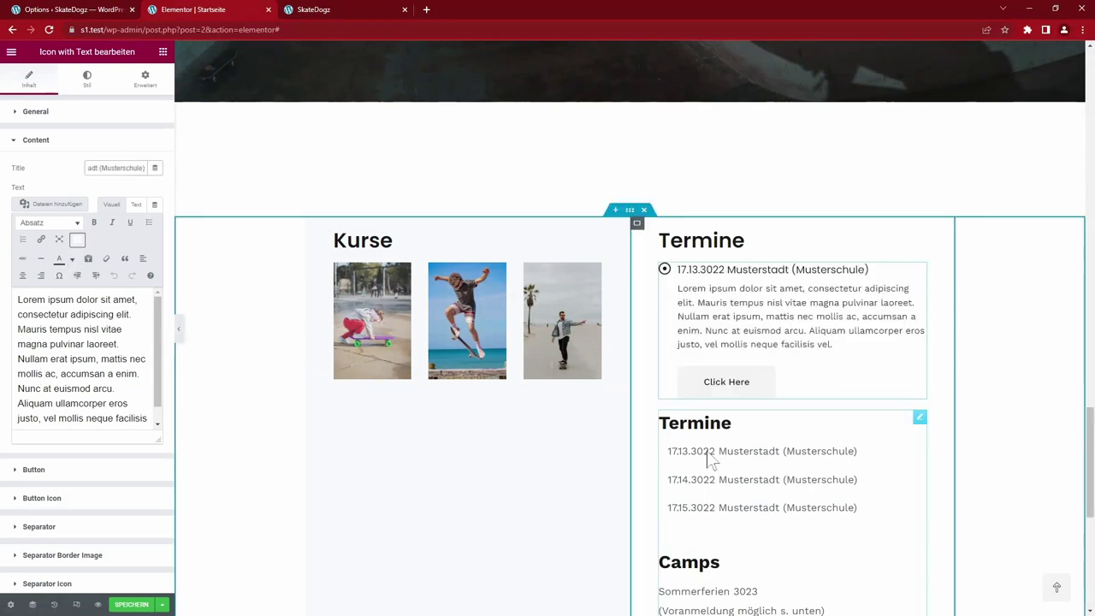
{"action": "left_click", "coordinate": [85, 359]}
{"action": "key", "text": "ctrl+a"}
{"action": "key", "text": "Delete"}
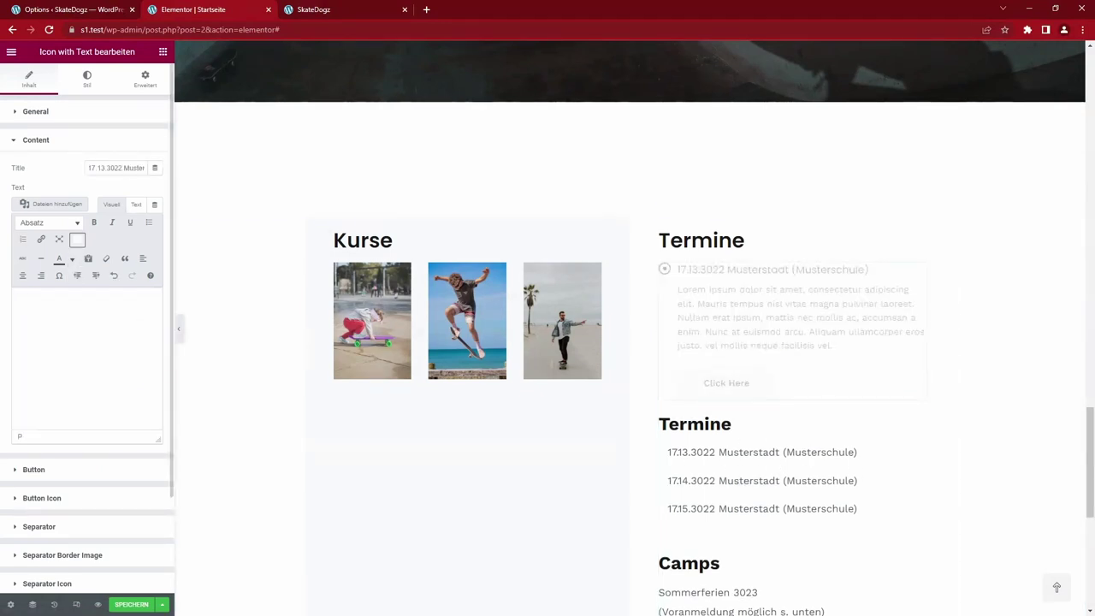
Clear the Icon with Text widget's button text and set its title tag to P
{"action": "left_click", "coordinate": [51, 470]}
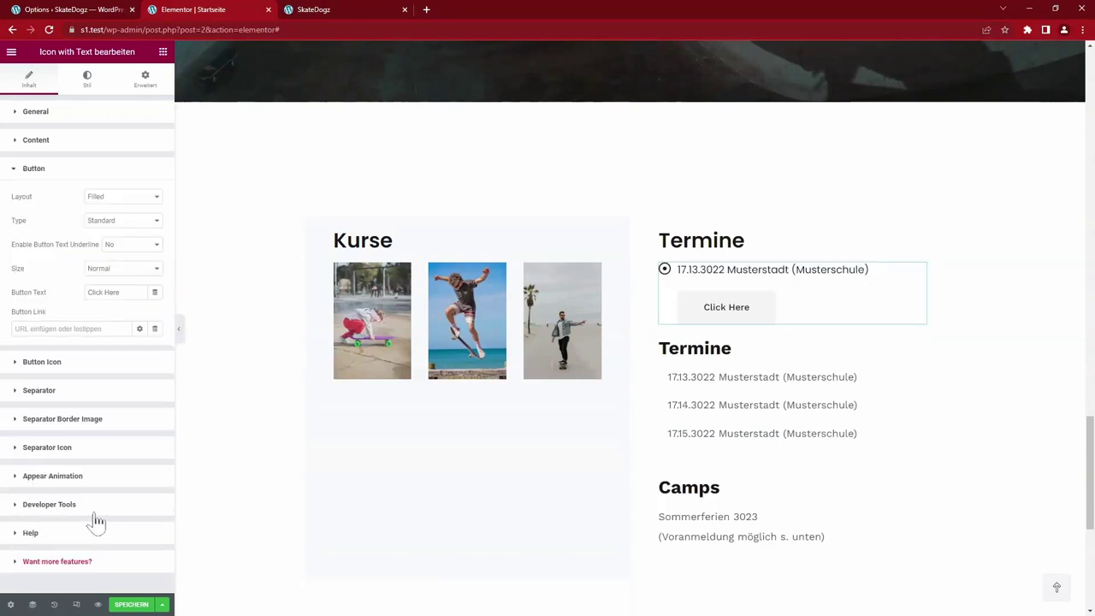
{"action": "triple_click", "coordinate": [102, 292]}
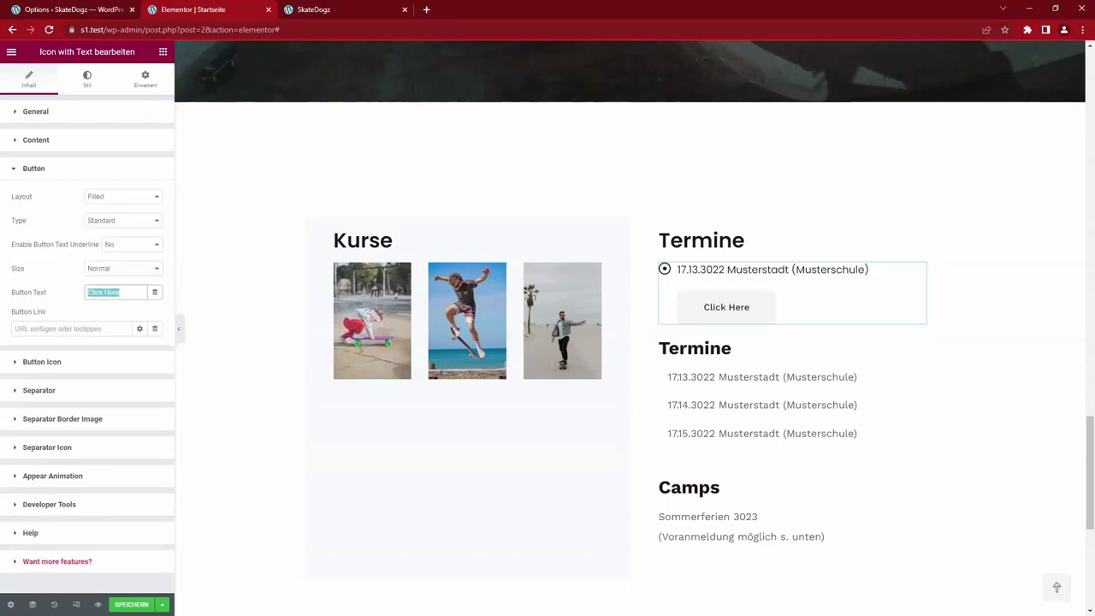
{"action": "key", "text": "Delete"}
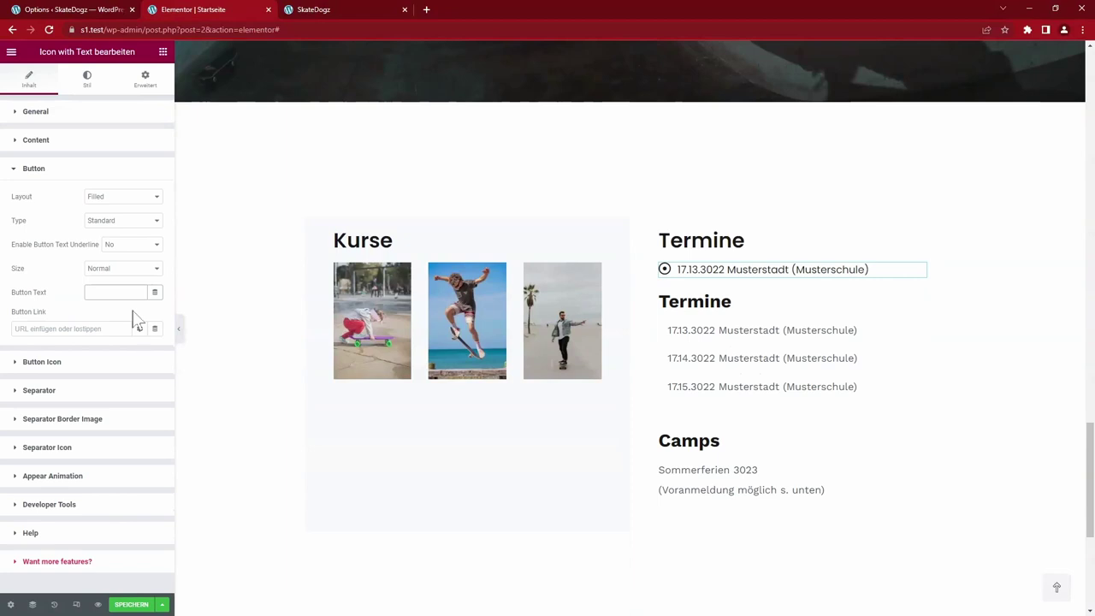
{"action": "left_click", "coordinate": [87, 82]}
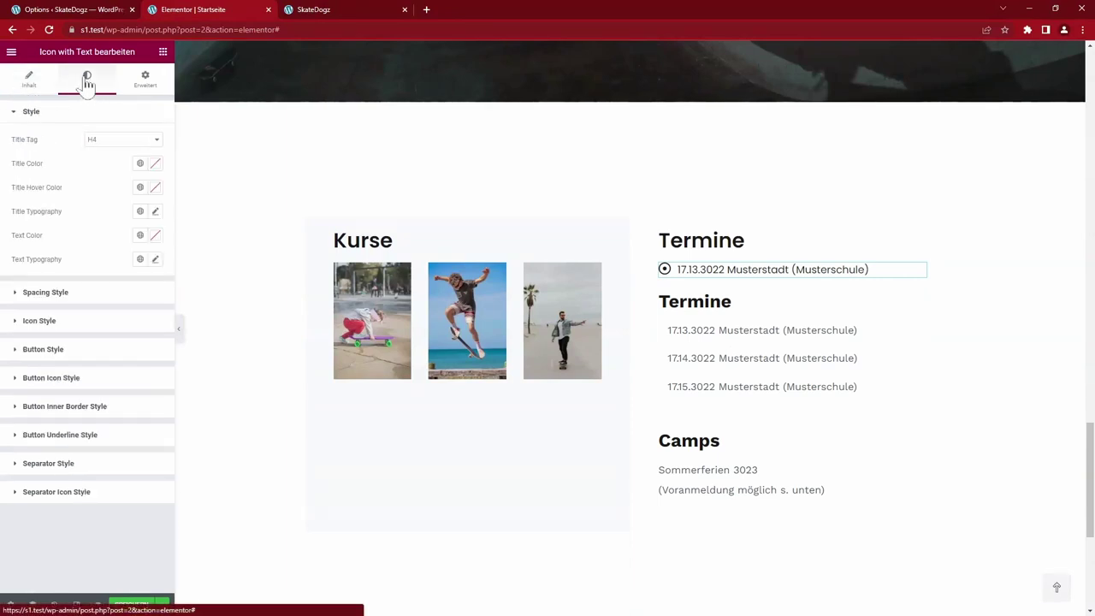
{"action": "left_click", "coordinate": [110, 141]}
{"action": "left_click", "coordinate": [96, 215]}
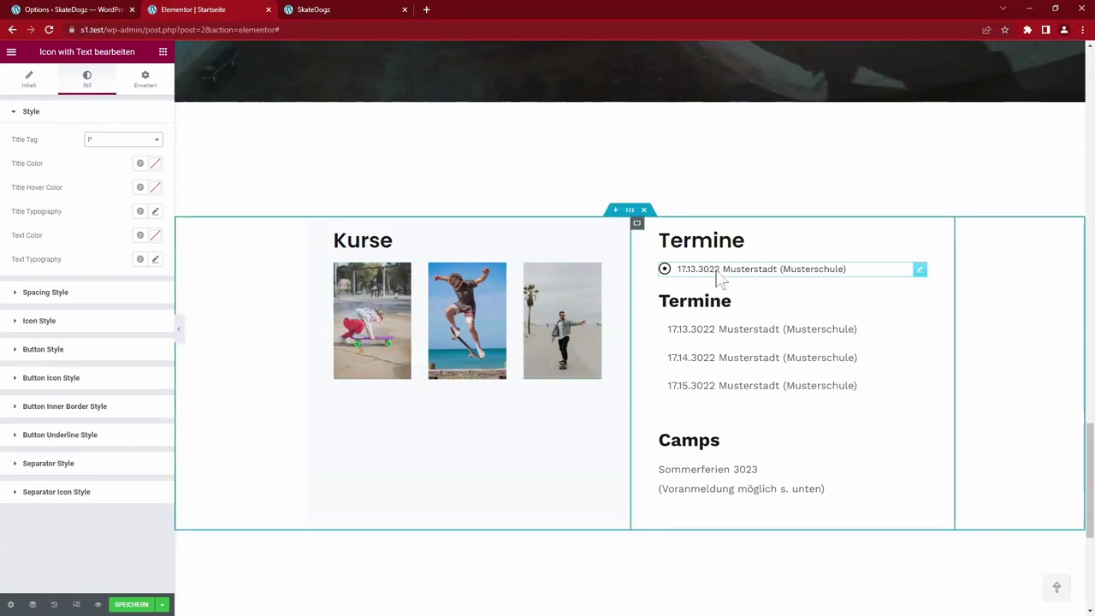
Duplicate the date entry twice and change the date in both copies to 17.14.3022
{"action": "right_click", "coordinate": [925, 277]}
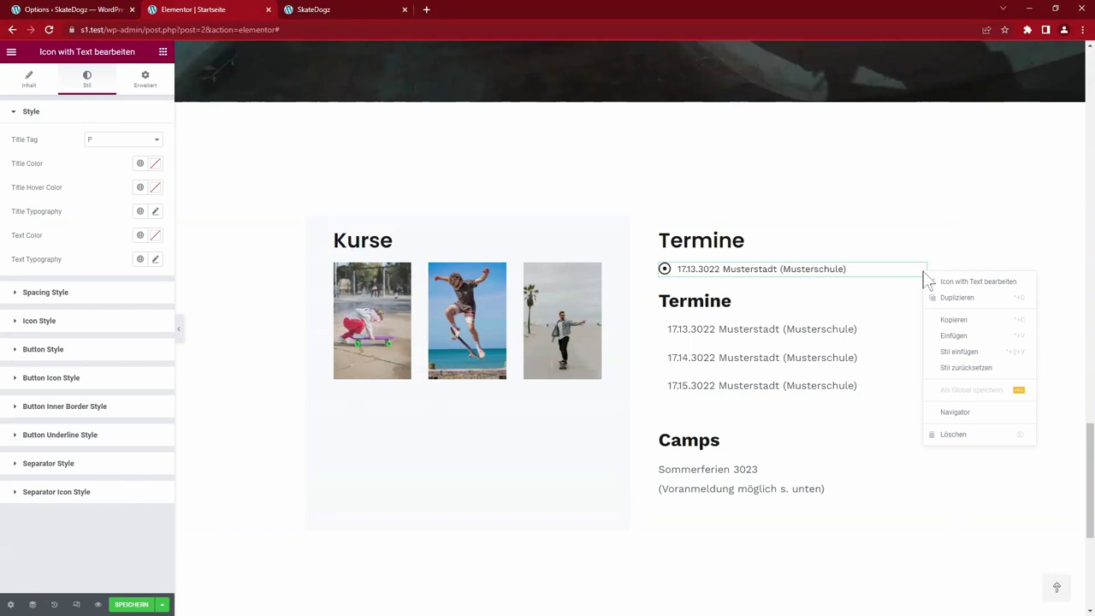
{"action": "left_click", "coordinate": [932, 297]}
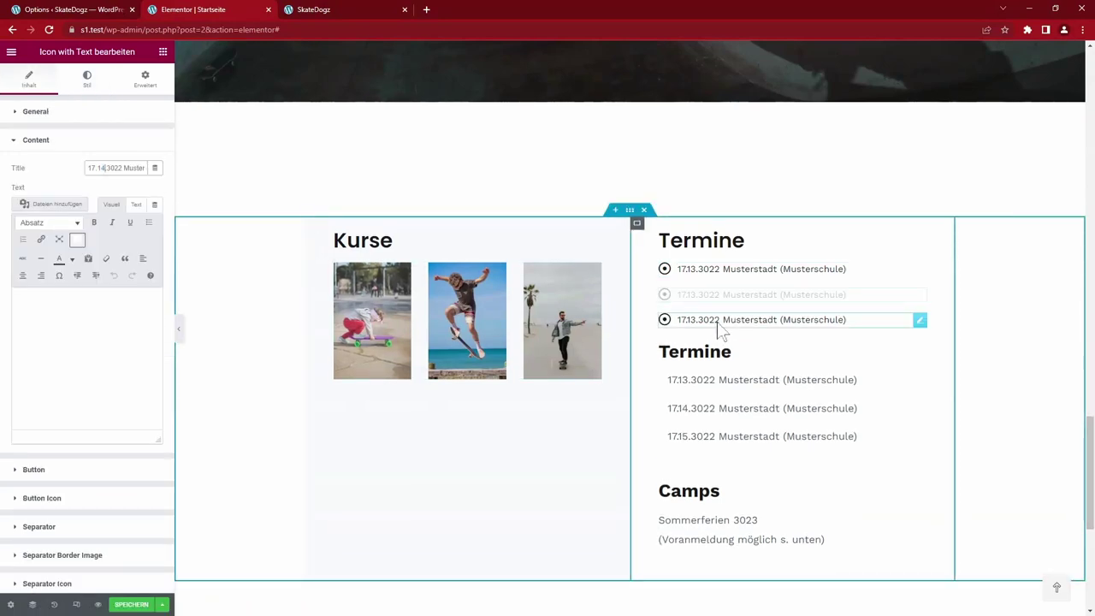
{"action": "left_click", "coordinate": [721, 349]}
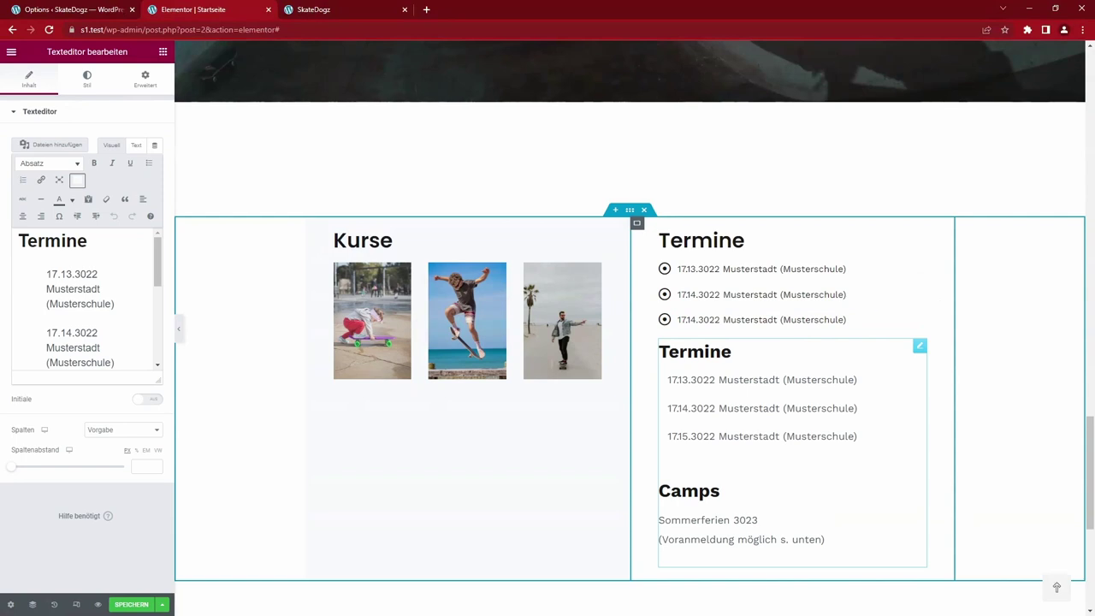
Duplicate the "Termine" heading widget above the date entries
{"action": "left_click", "coordinate": [164, 53]}
{"action": "type", "text": "icon"}
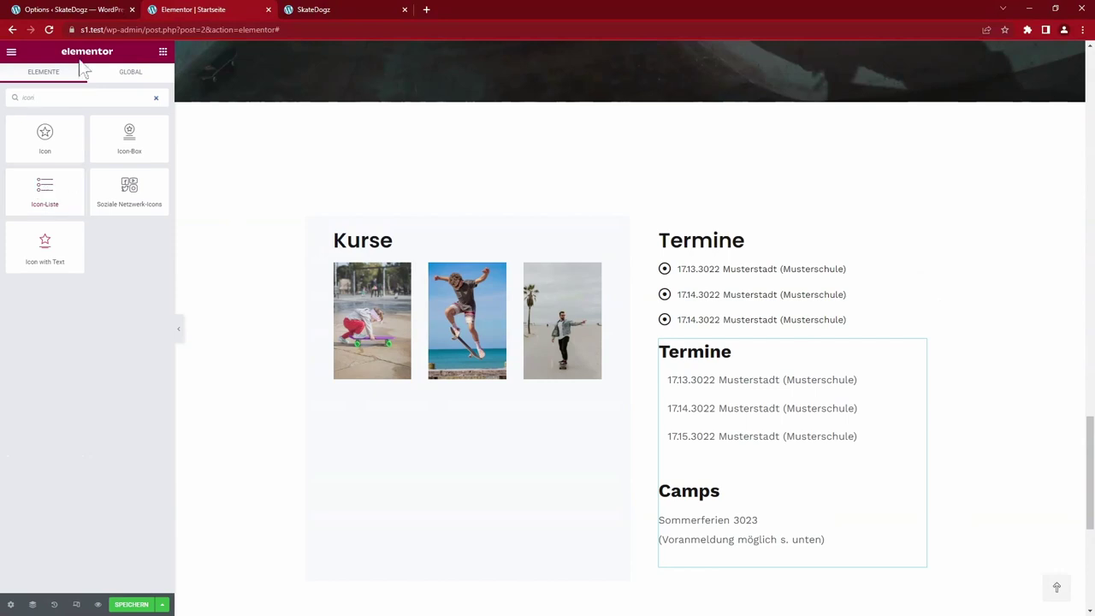
{"action": "left_click", "coordinate": [919, 243]}
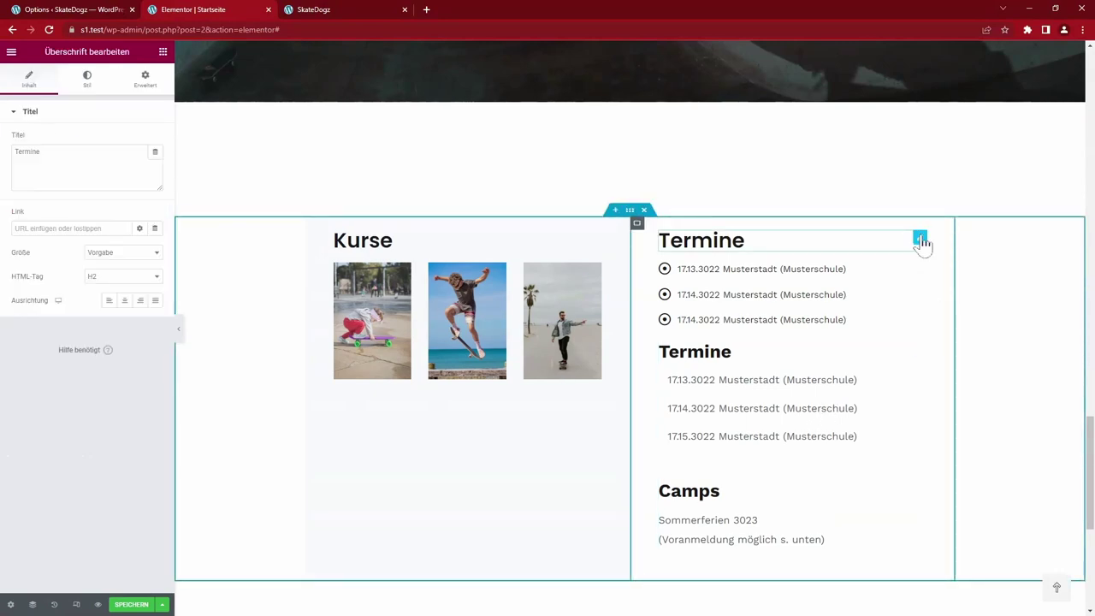
{"action": "right_click", "coordinate": [918, 243]}
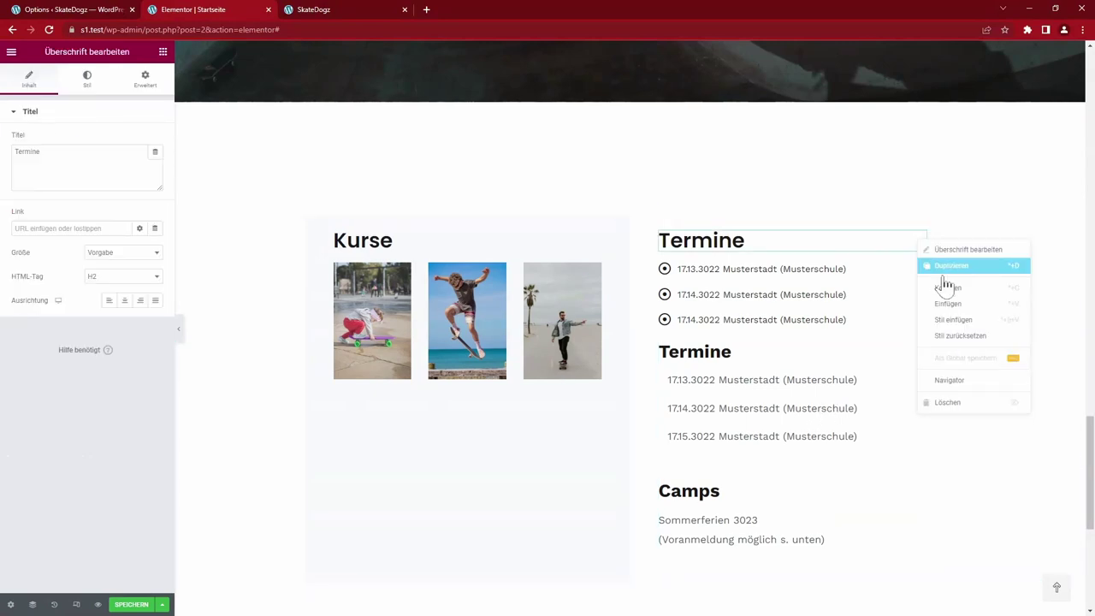
{"action": "left_click", "coordinate": [940, 265]}
Delete the old "Termine" heading, the date list and the "Camps" heading from the text editor widget, keeping the Sommerferien lines
{"action": "left_click", "coordinate": [732, 402]}
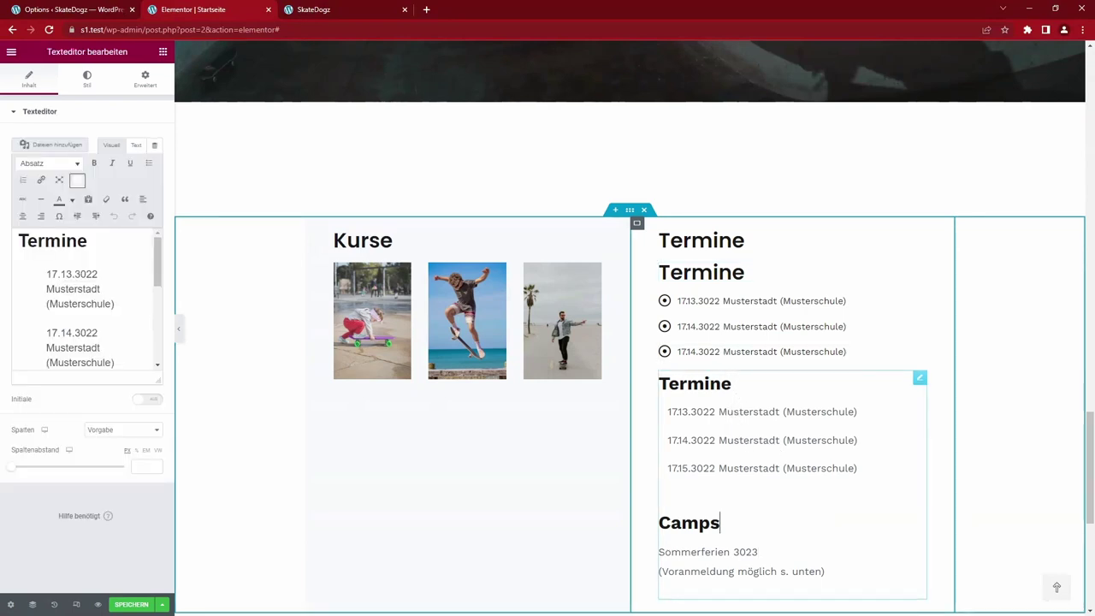
{"action": "key", "text": "ctrl+shift+Home"}
{"action": "key", "text": "BackSpace"}
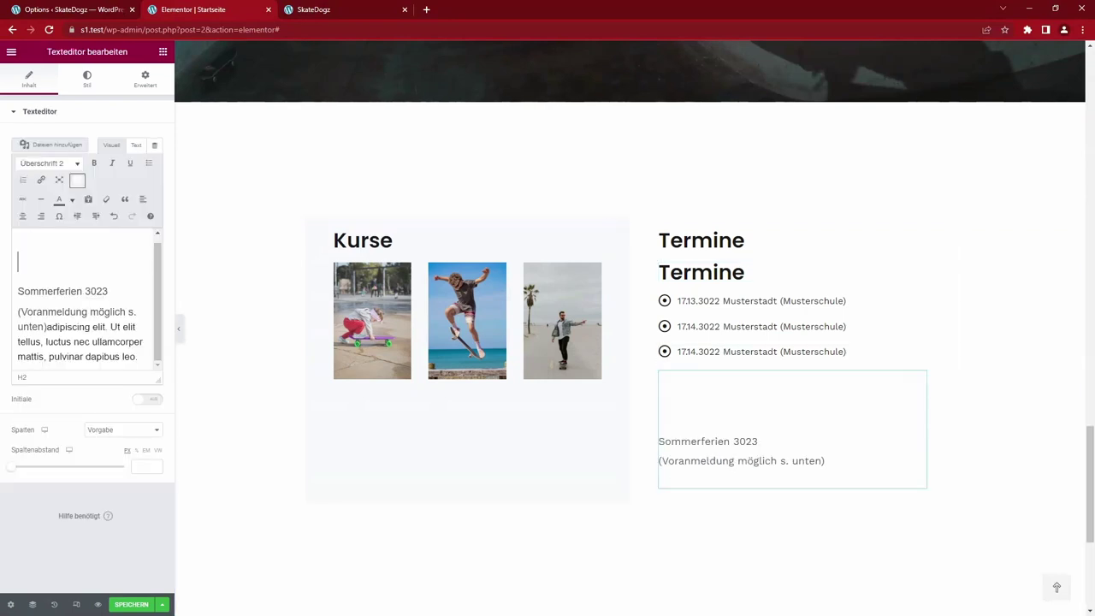
{"action": "key", "text": "BackSpace"}
Retitle the duplicated heading "Camps" and move it below the three date entries, directly above the Sommerferien text
{"action": "double_click", "coordinate": [701, 272]}
{"action": "type", "text": "Ca,"}
{"action": "key", "text": "BackSpace"}
{"action": "type", "text": "mps"}
{"action": "key", "text": "ctrl+i"}
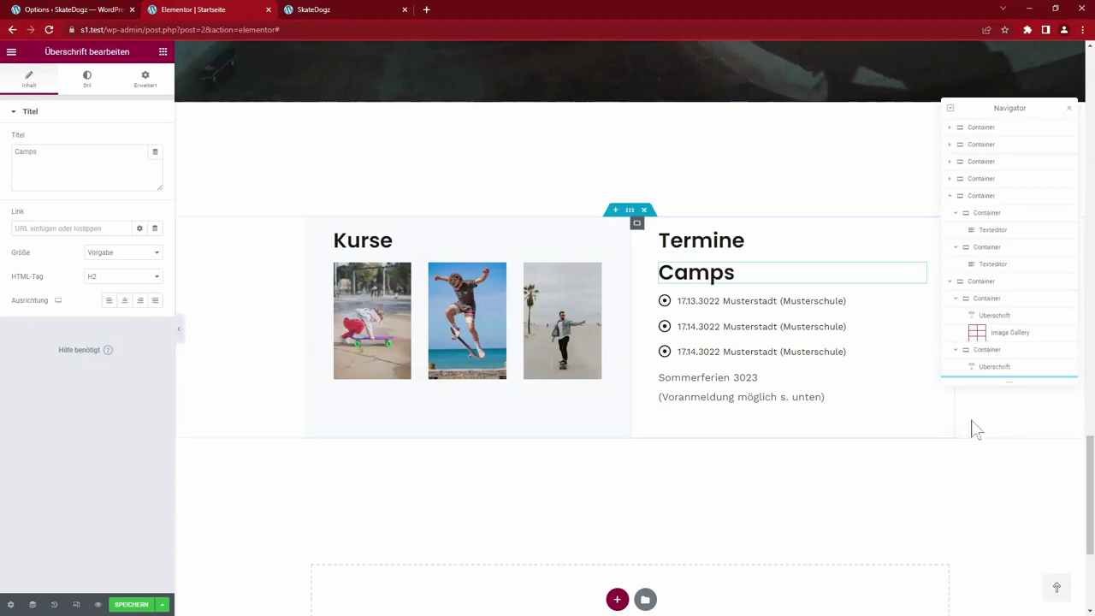
{"action": "left_click_drag", "start_coordinate": [1001, 319], "coordinate": [994, 356]}
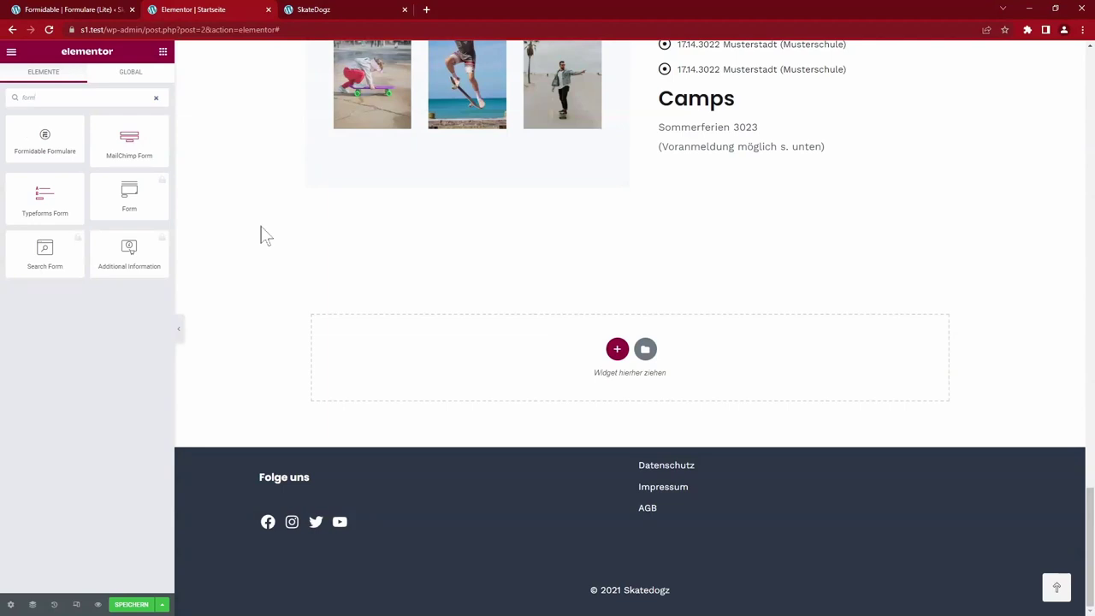
Switch to Formidable and examine the fields of the Newsletter and Kontakt forms
{"action": "left_click", "coordinate": [90, 7]}
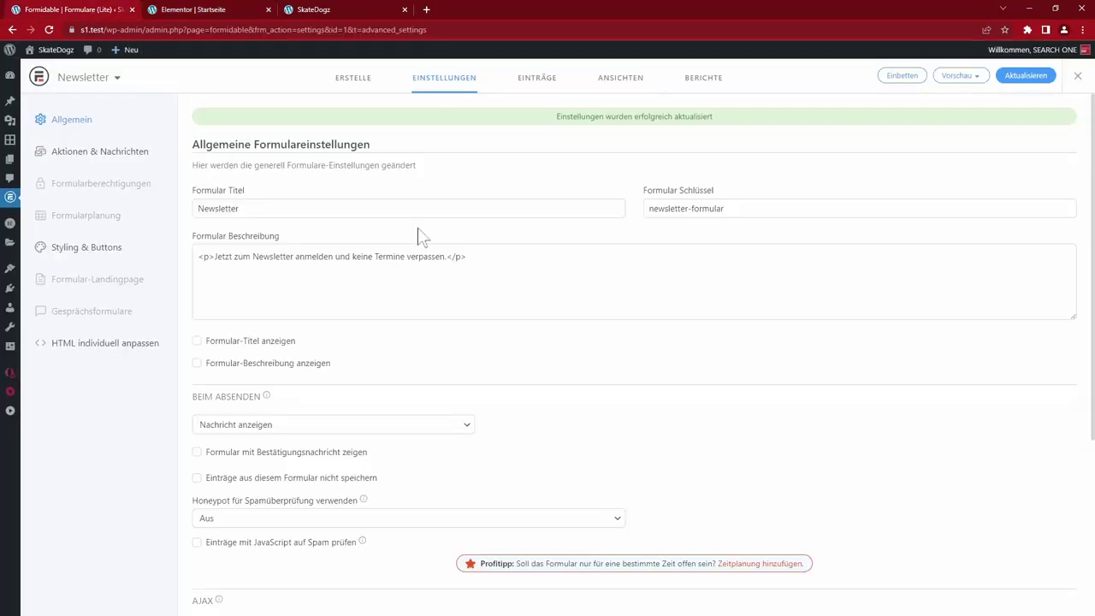
{"action": "left_click", "coordinate": [353, 79]}
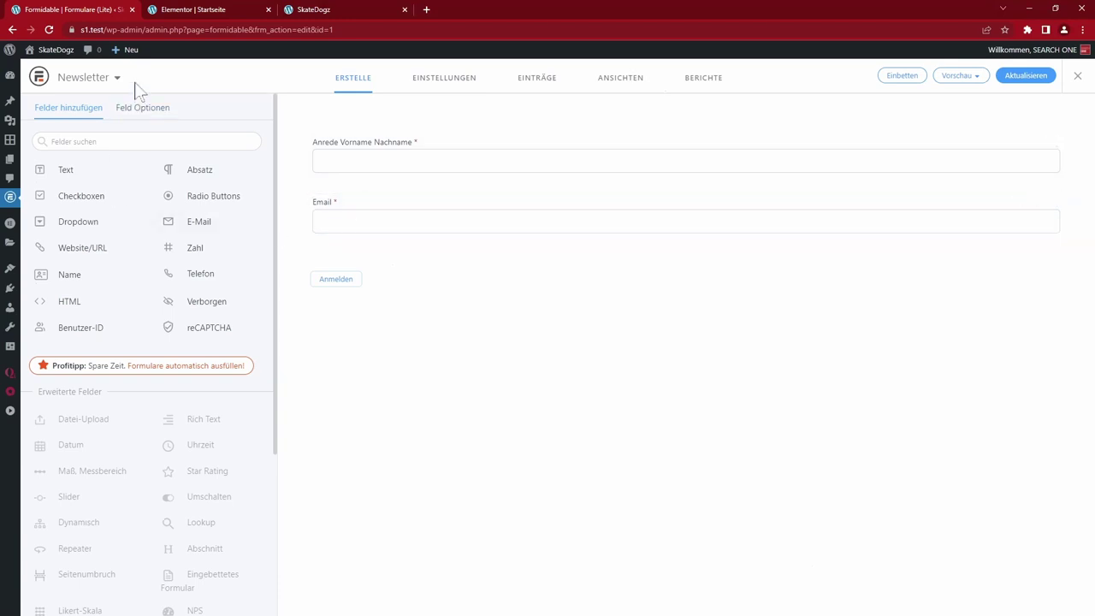
{"action": "left_click", "coordinate": [98, 77]}
{"action": "left_click", "coordinate": [86, 96]}
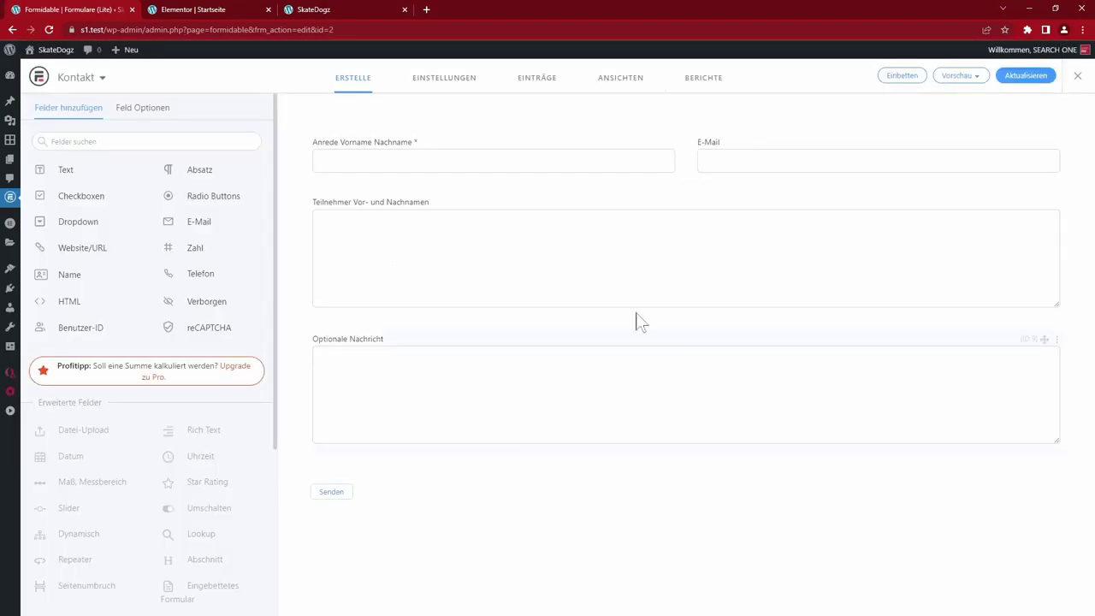
Examine the Kontakt form's general settings and the choices for its style template
{"action": "left_click", "coordinate": [450, 92]}
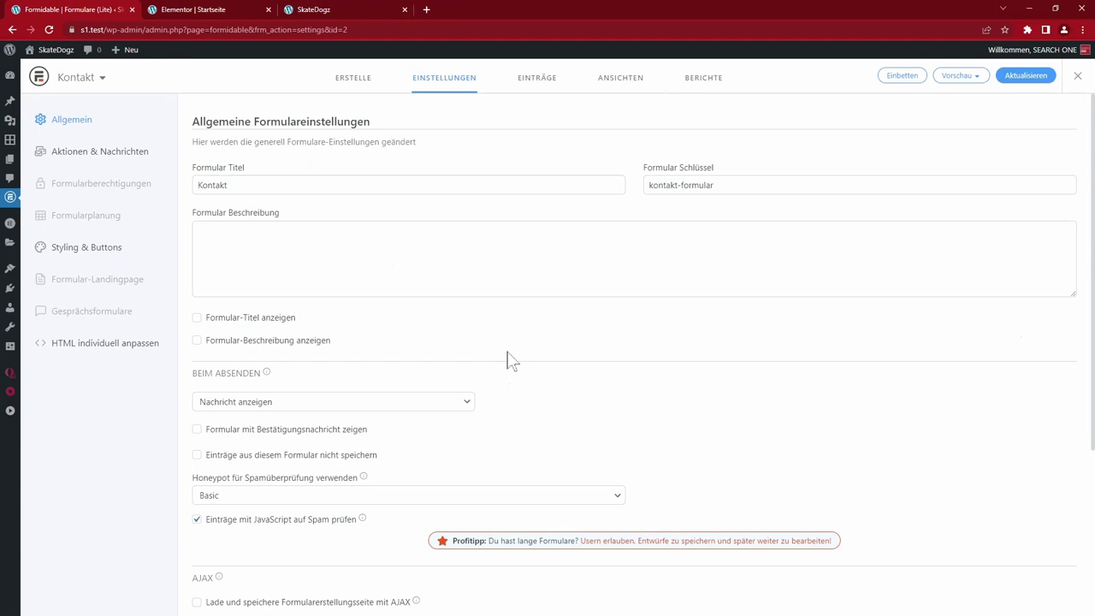
{"action": "left_click", "coordinate": [81, 253]}
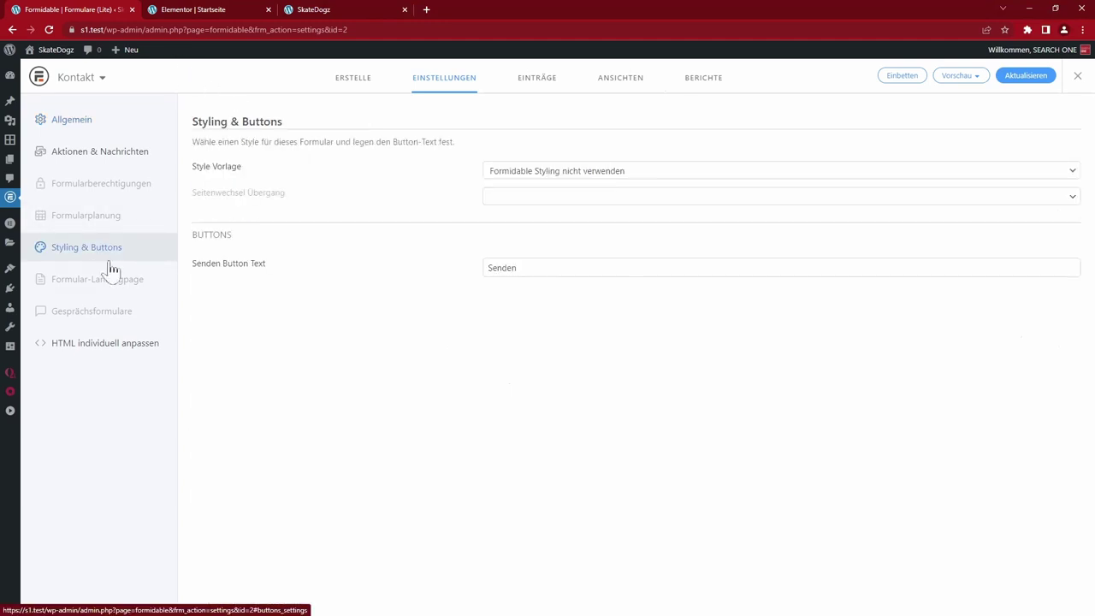
{"action": "left_click", "coordinate": [532, 176]}
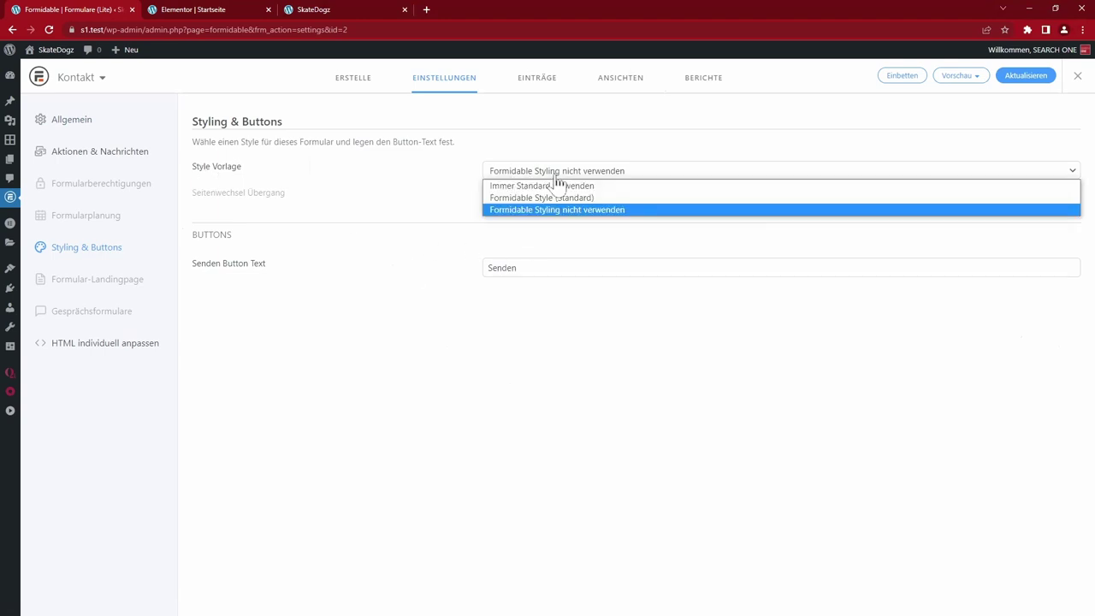
{"action": "left_click", "coordinate": [648, 364]}
Switch back to the Elementor page and add an empty single container below the "Kurse" and "Termine" section
{"action": "key", "text": "ctrl+Tab"}
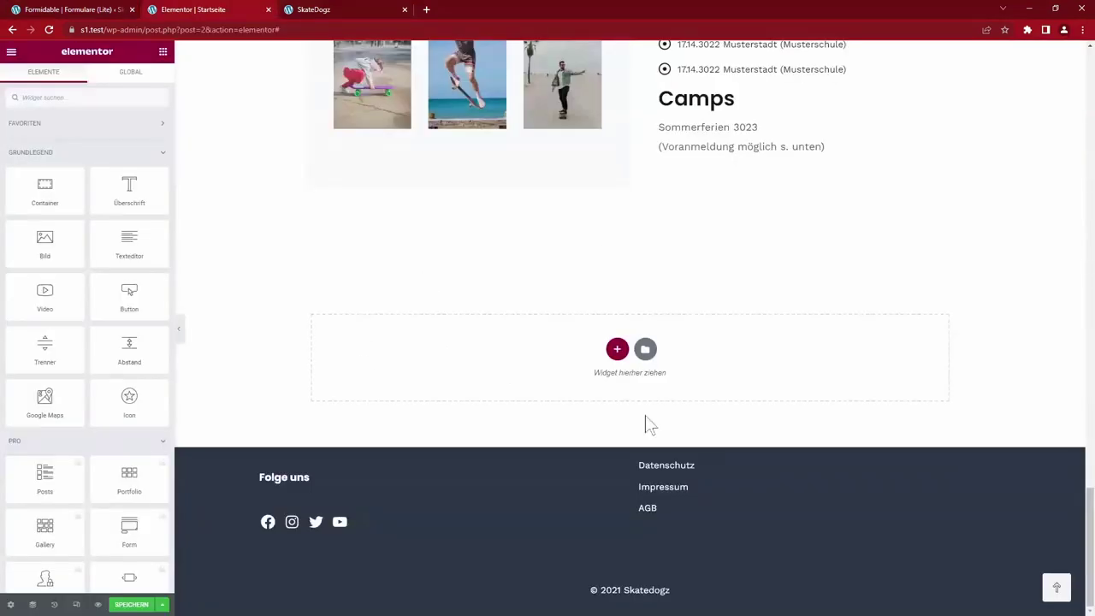
{"action": "left_click", "coordinate": [618, 352]}
{"action": "left_click", "coordinate": [532, 381]}
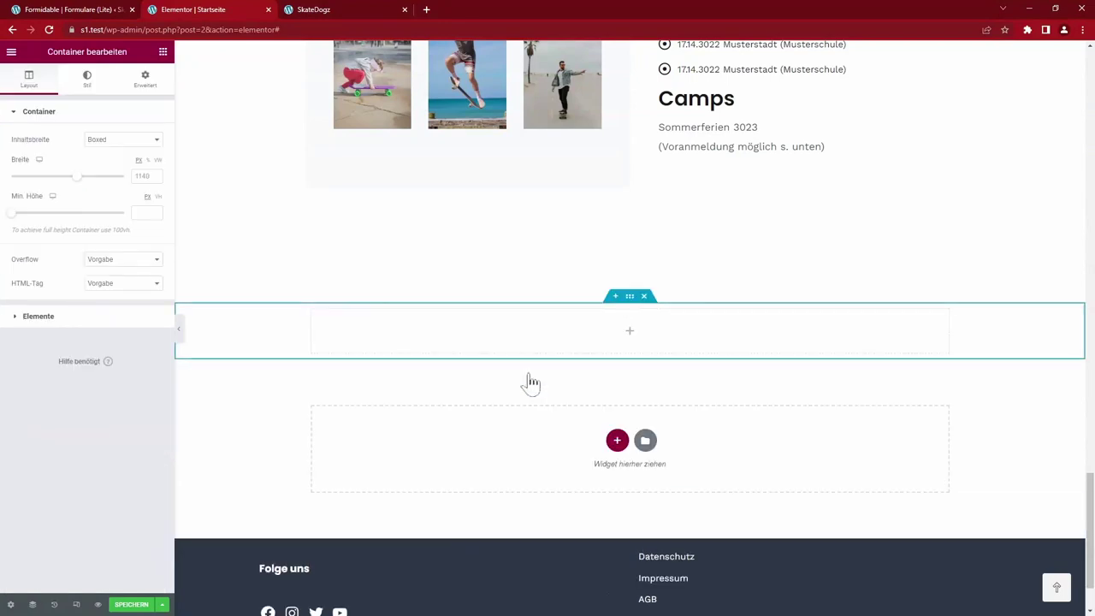
Give the empty container a classic background image using the mailbox photo mathyas-kurmann-fb7yNPbT0I8-unsplash.jpg from the media library
{"action": "left_click", "coordinate": [87, 80]}
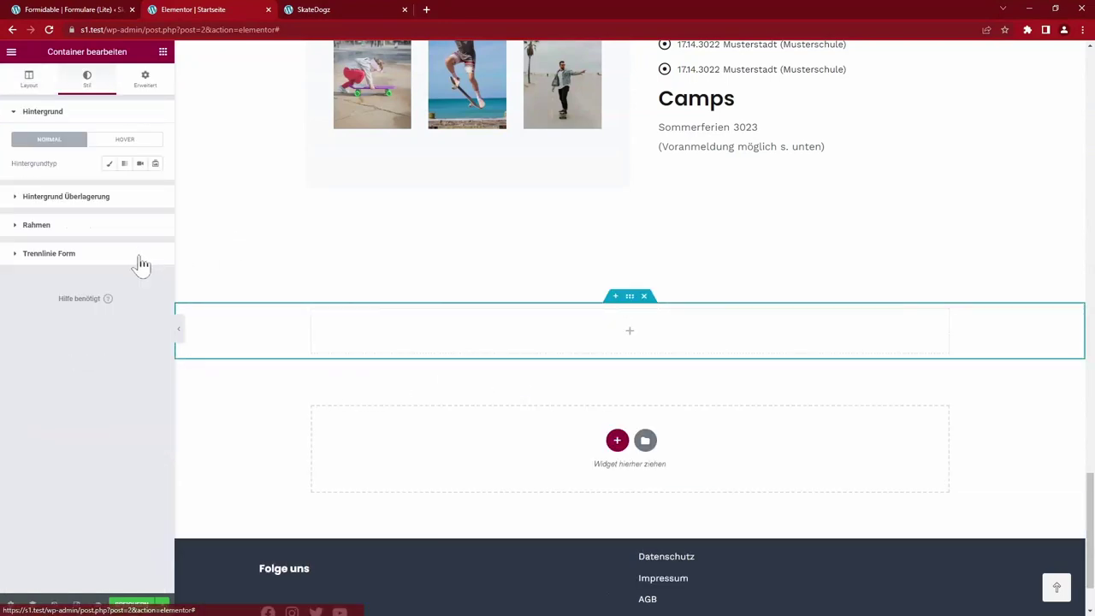
{"action": "left_click", "coordinate": [111, 164]}
{"action": "left_click", "coordinate": [87, 255]}
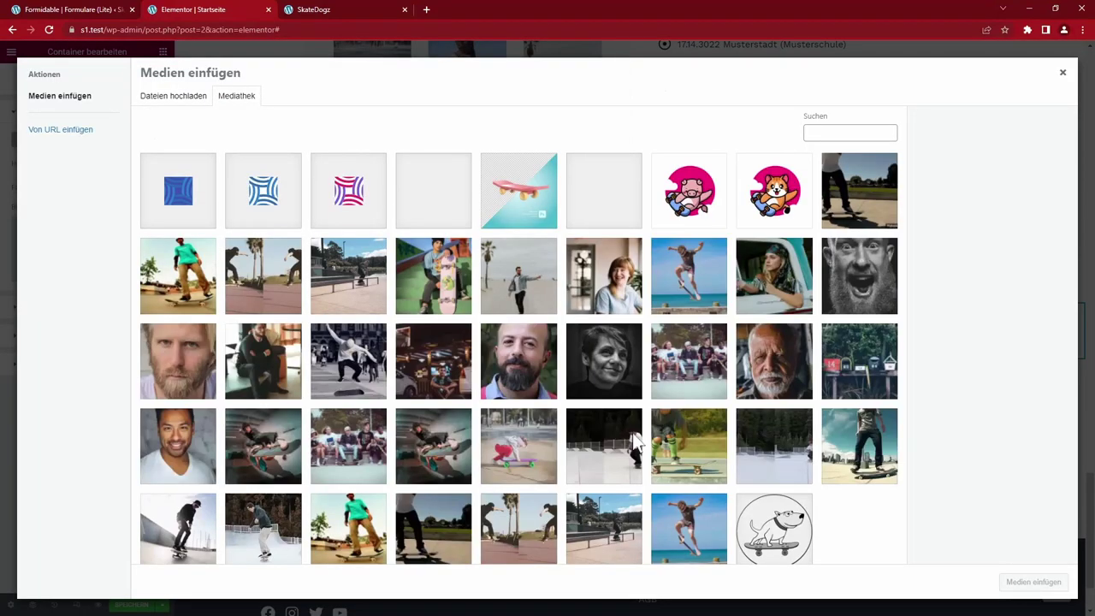
{"action": "left_click", "coordinate": [859, 360]}
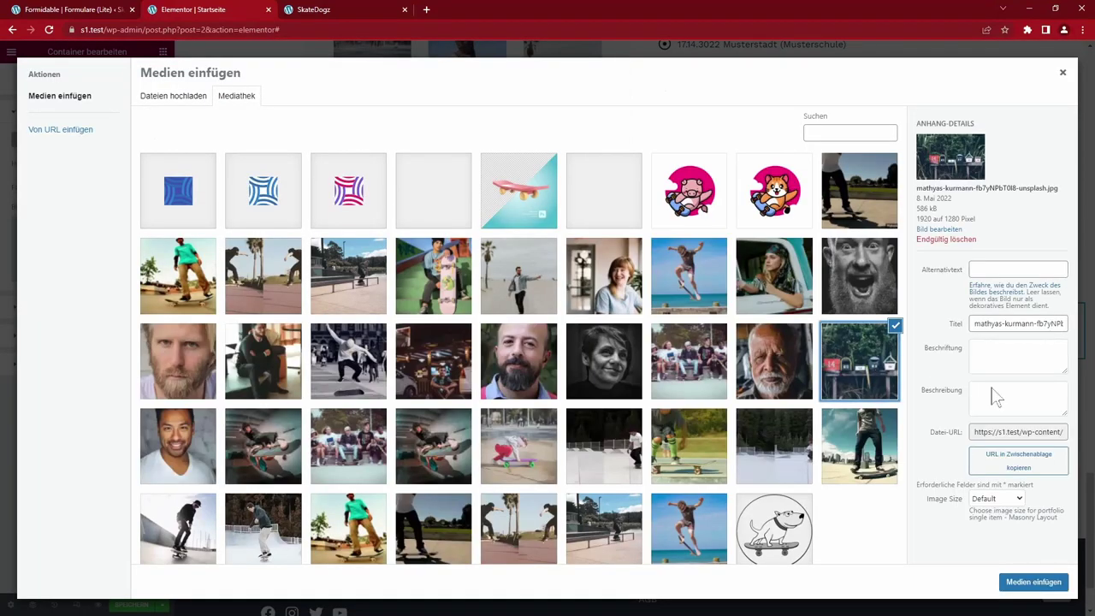
{"action": "left_click", "coordinate": [1034, 581]}
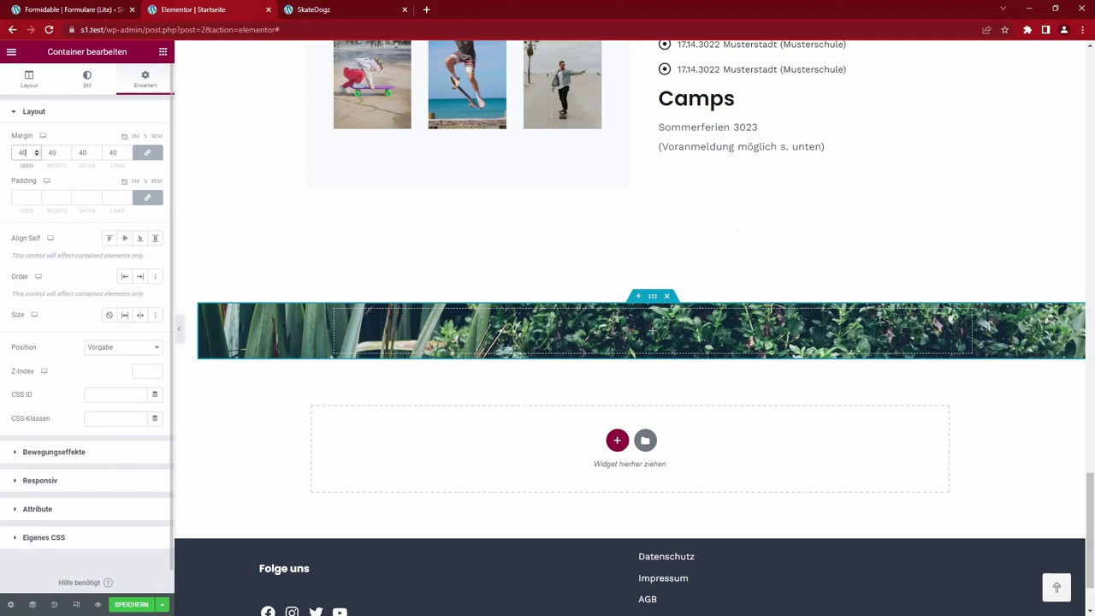
Set the container's margin to 400 below and 0 elsewhere, and its padding to 400 above and below with 0 on both sides
{"action": "left_click", "coordinate": [148, 152]}
{"action": "double_click", "coordinate": [52, 152]}
{"action": "type", "text": "0"}
{"action": "left_click", "coordinate": [112, 152]}
{"action": "double_click", "coordinate": [112, 152]}
{"action": "type", "text": "0"}
{"action": "left_click", "coordinate": [22, 152]}
{"action": "type", "text": "0"}
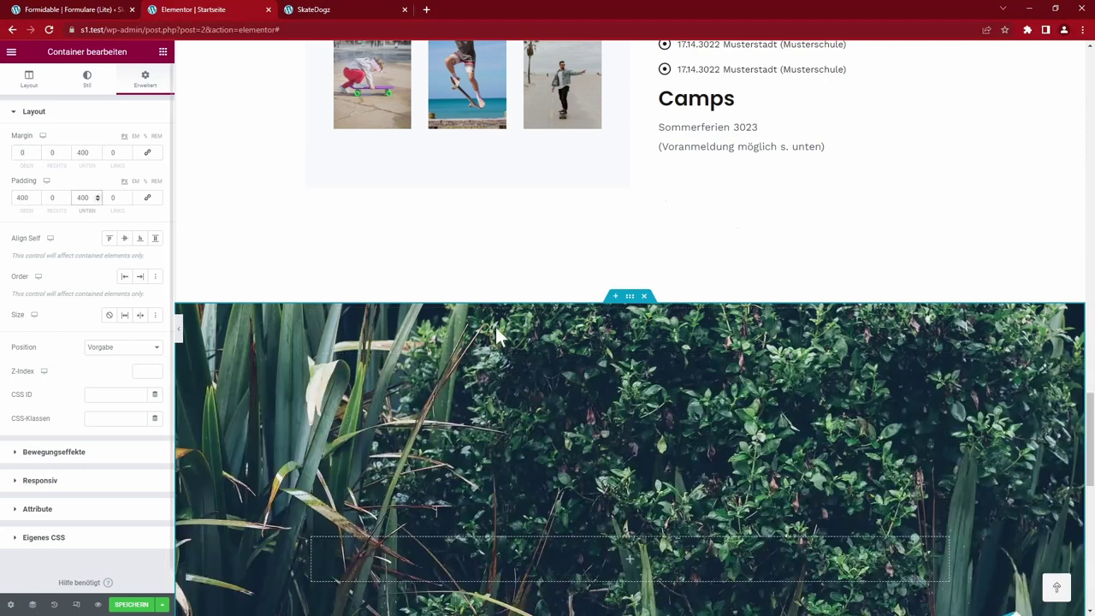
{"action": "scroll", "coordinate": [501, 360], "scroll_direction": "down", "scroll_amount": 3}
{"action": "scroll", "coordinate": [504, 419], "scroll_direction": "up", "scroll_amount": 1}
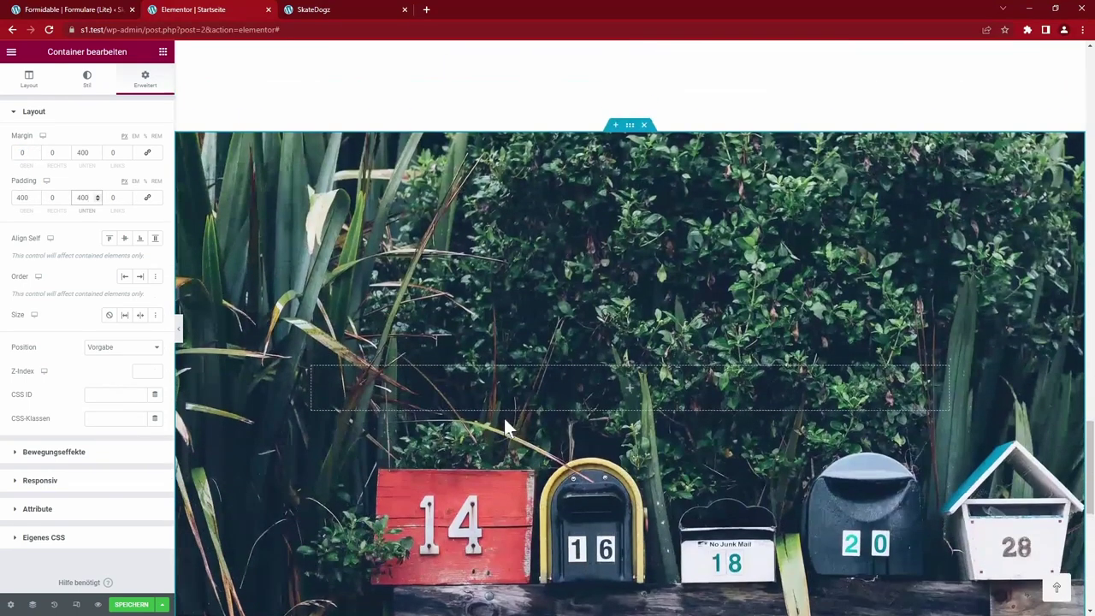
Add a Formidable Formulare widget inside the mailbox container and choose the Newsletter form for it
{"action": "left_click", "coordinate": [630, 389]}
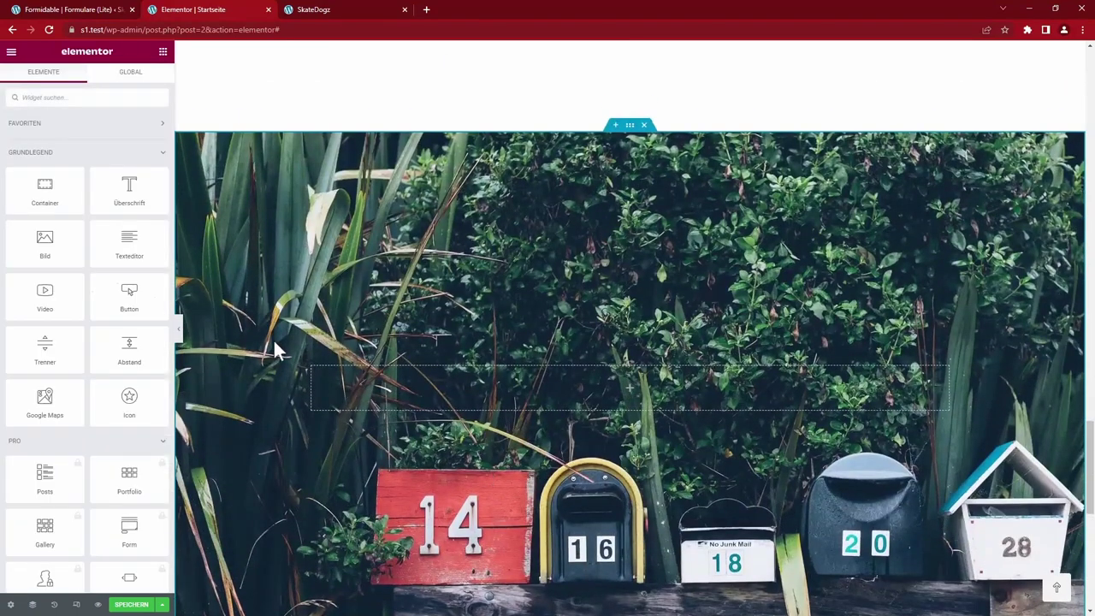
{"action": "left_click", "coordinate": [19, 96]}
{"action": "type", "text": "form"}
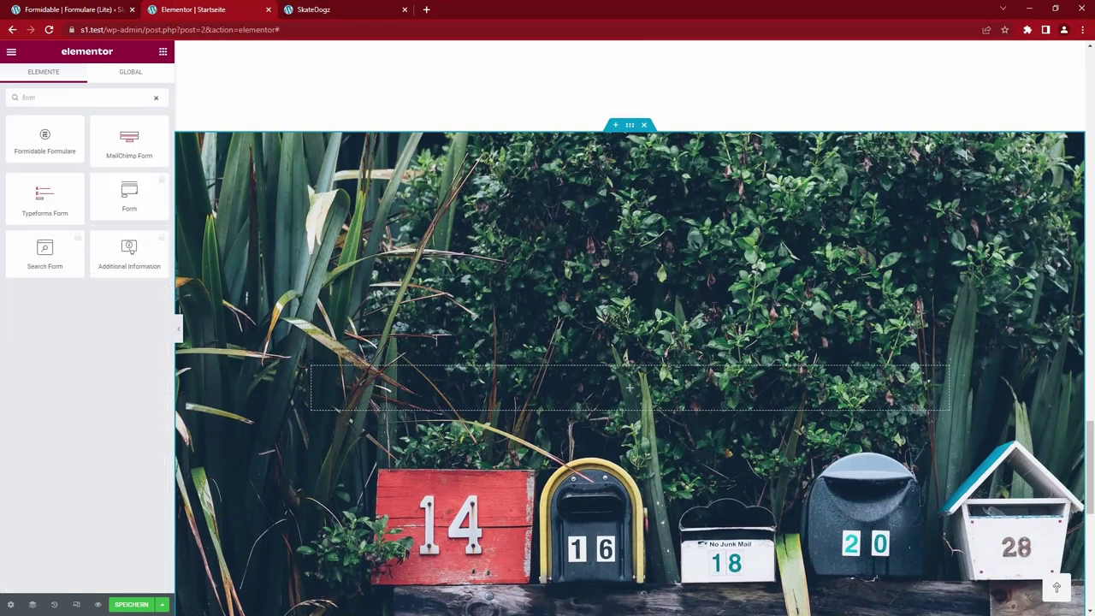
{"action": "left_click_drag", "start_coordinate": [43, 137], "coordinate": [623, 390]}
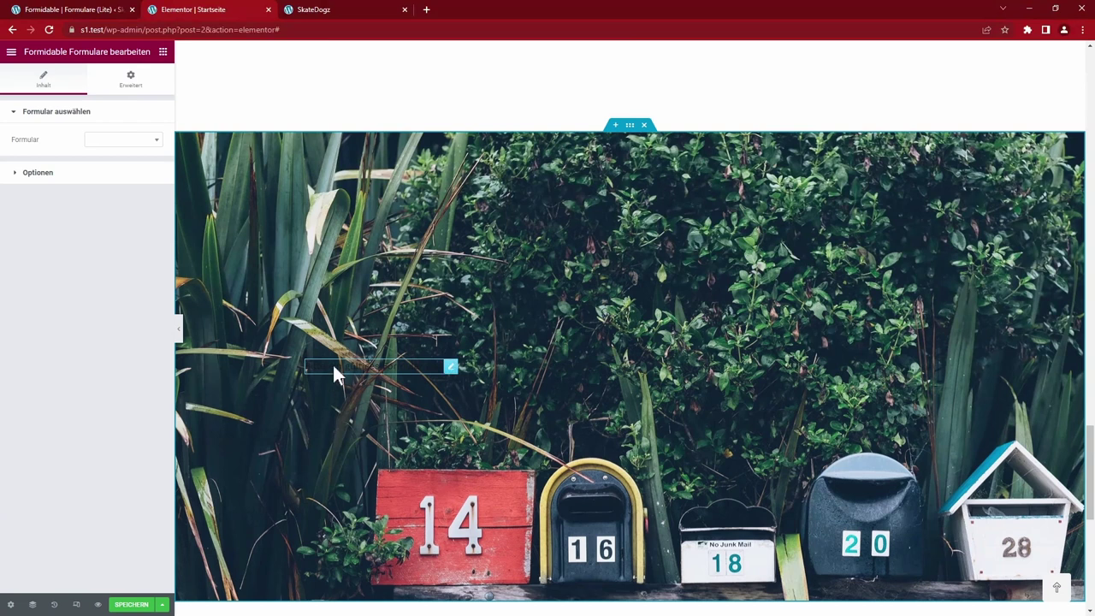
{"action": "left_click", "coordinate": [156, 140]}
{"action": "left_click", "coordinate": [110, 172]}
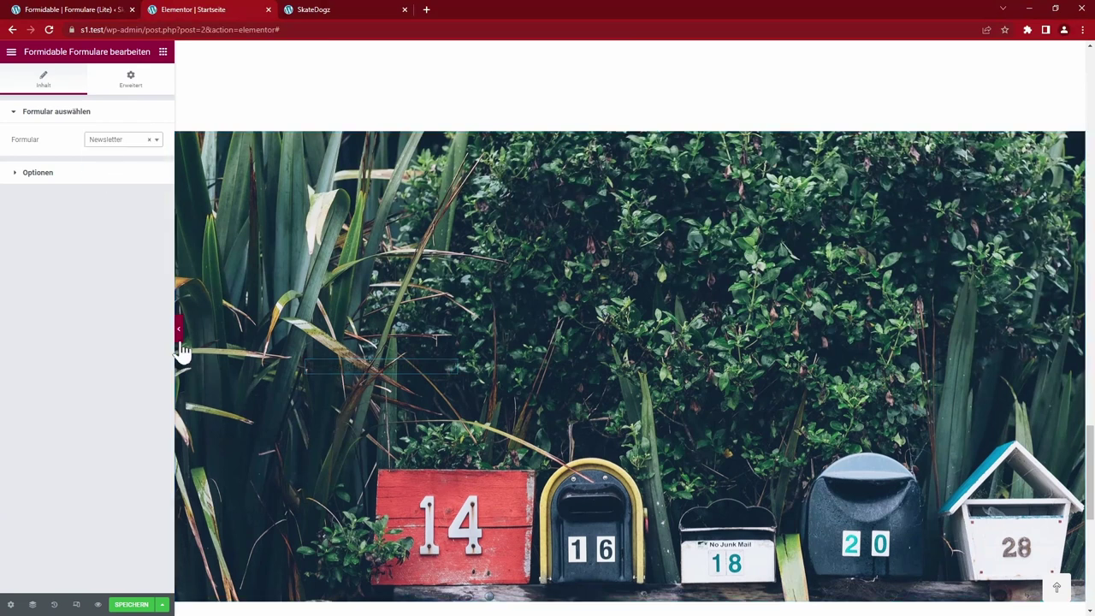
Try showing the Newsletter form's title and description, and turn both options off again
{"action": "left_click", "coordinate": [37, 172]}
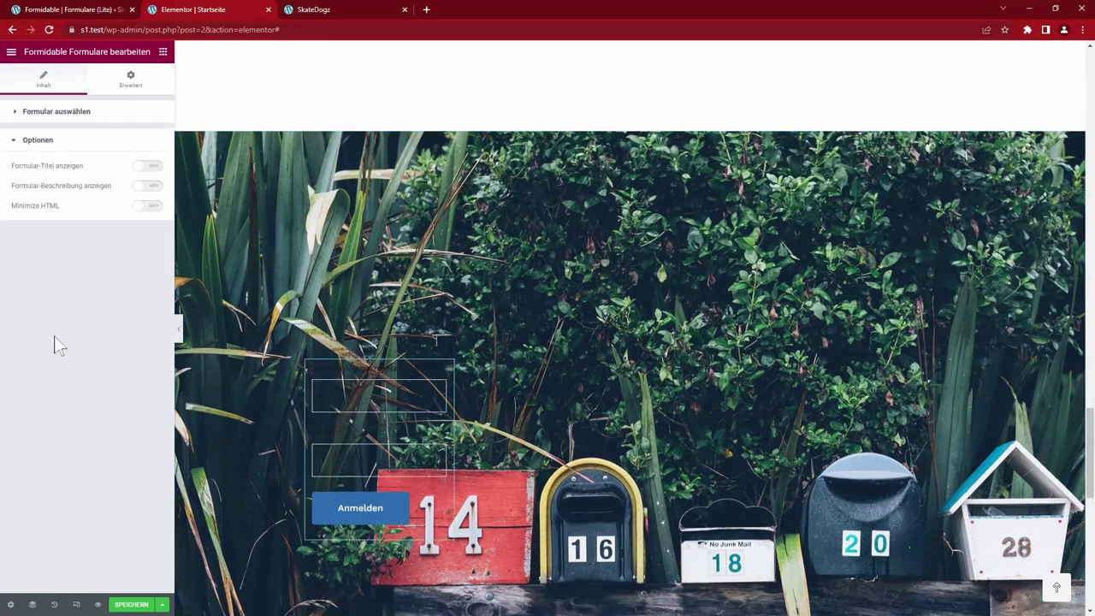
{"action": "left_click", "coordinate": [149, 165]}
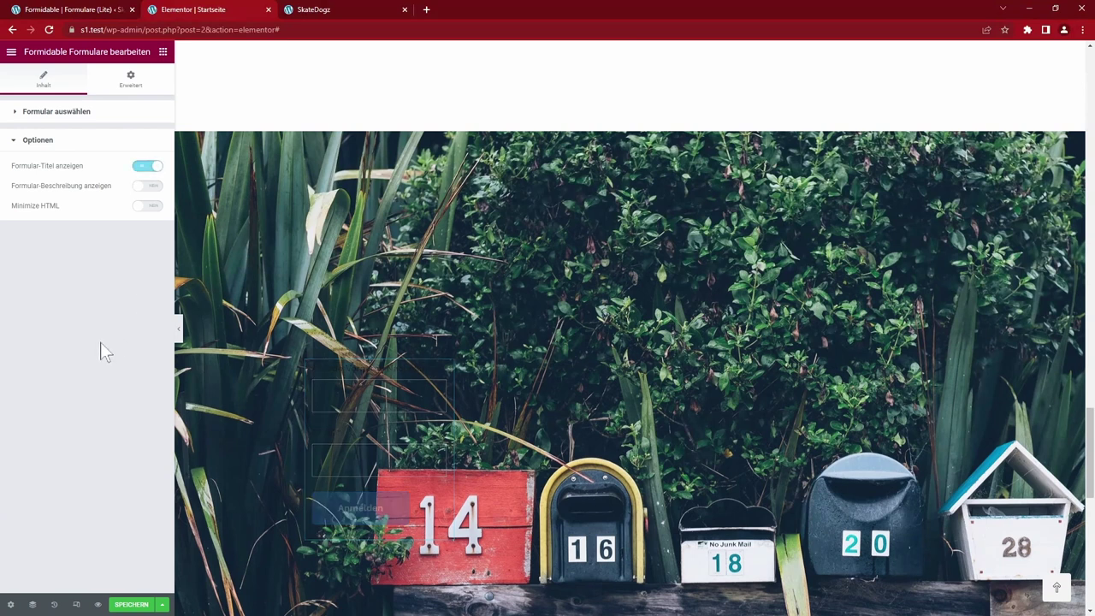
{"action": "left_click", "coordinate": [149, 185]}
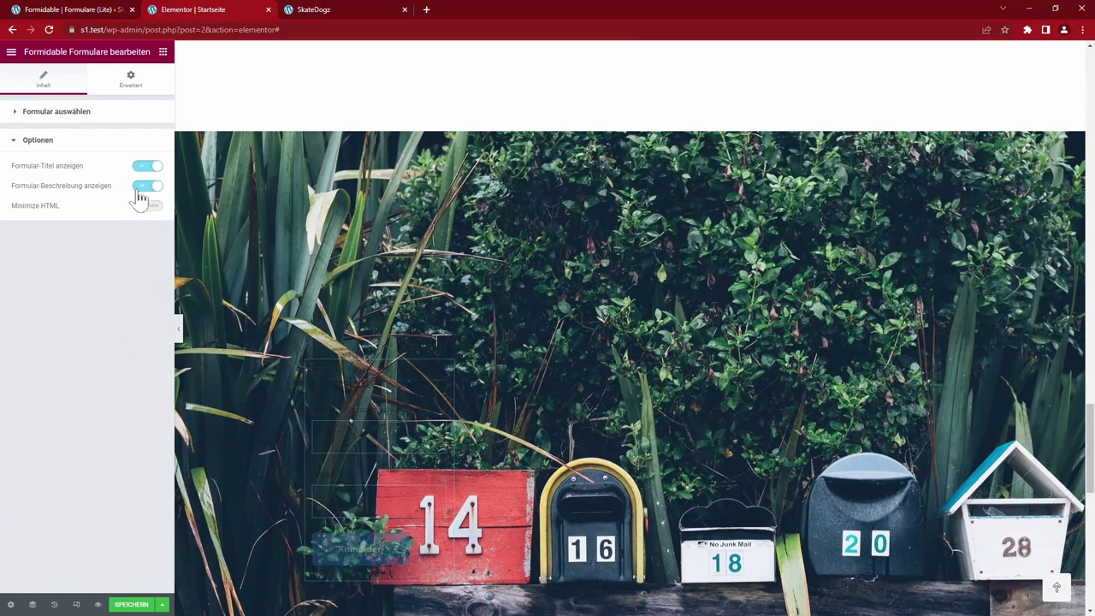
{"action": "left_click", "coordinate": [149, 185]}
{"action": "left_click", "coordinate": [147, 165]}
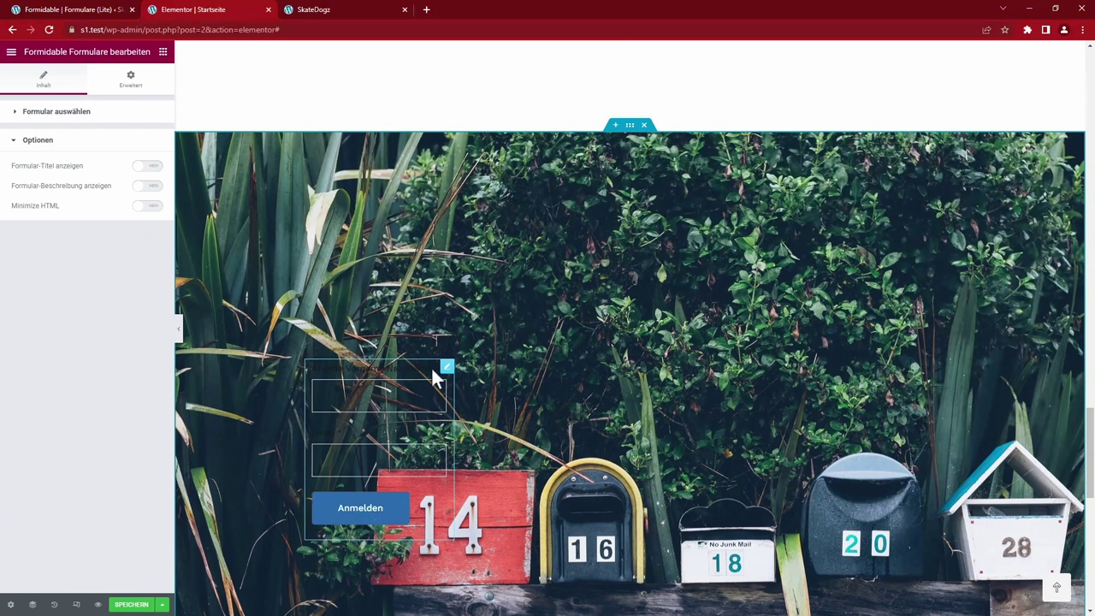
Give the Newsletter form widget an individual width that spans more than half of the container
{"action": "left_click", "coordinate": [130, 79]}
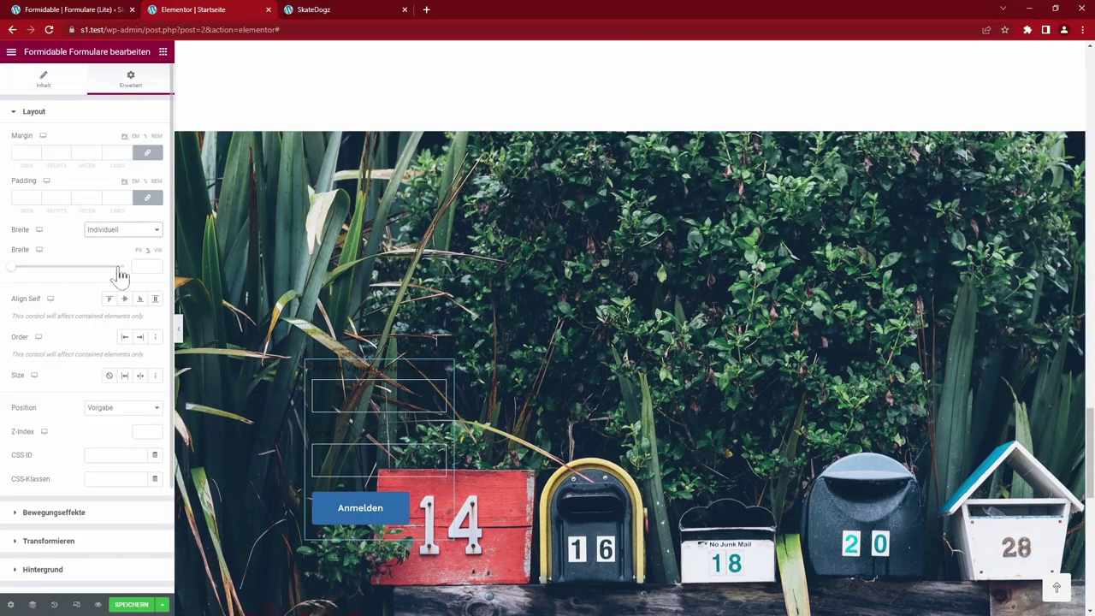
{"action": "left_click_drag", "start_coordinate": [12, 274], "coordinate": [87, 273]}
{"action": "left_click", "coordinate": [44, 90]}
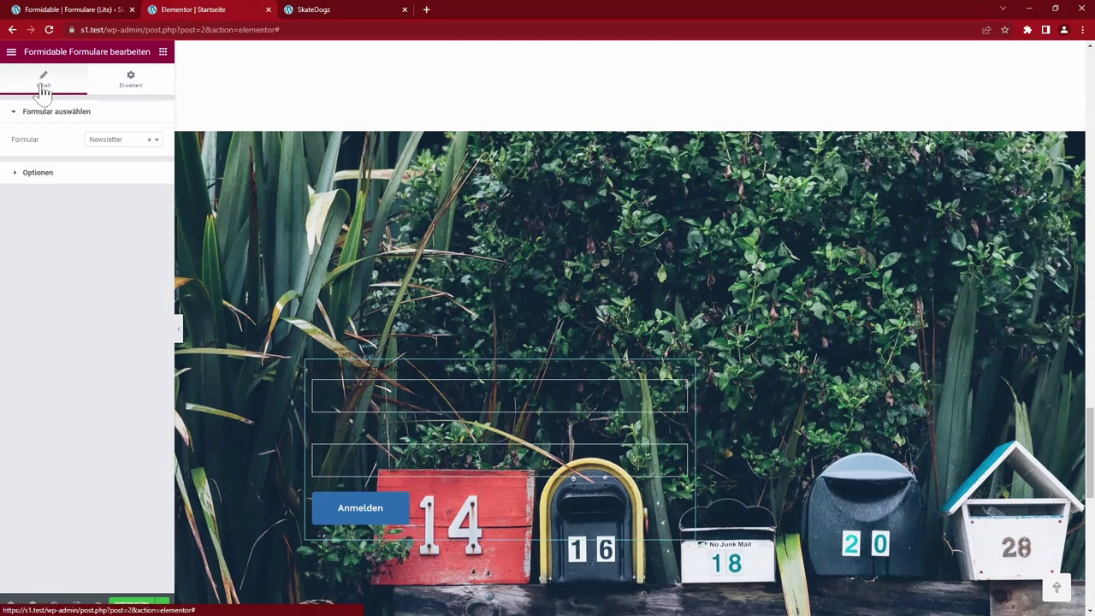
Centre the form horizontally by setting the mailbox container's Justify Content to Center
{"action": "left_click", "coordinate": [630, 127]}
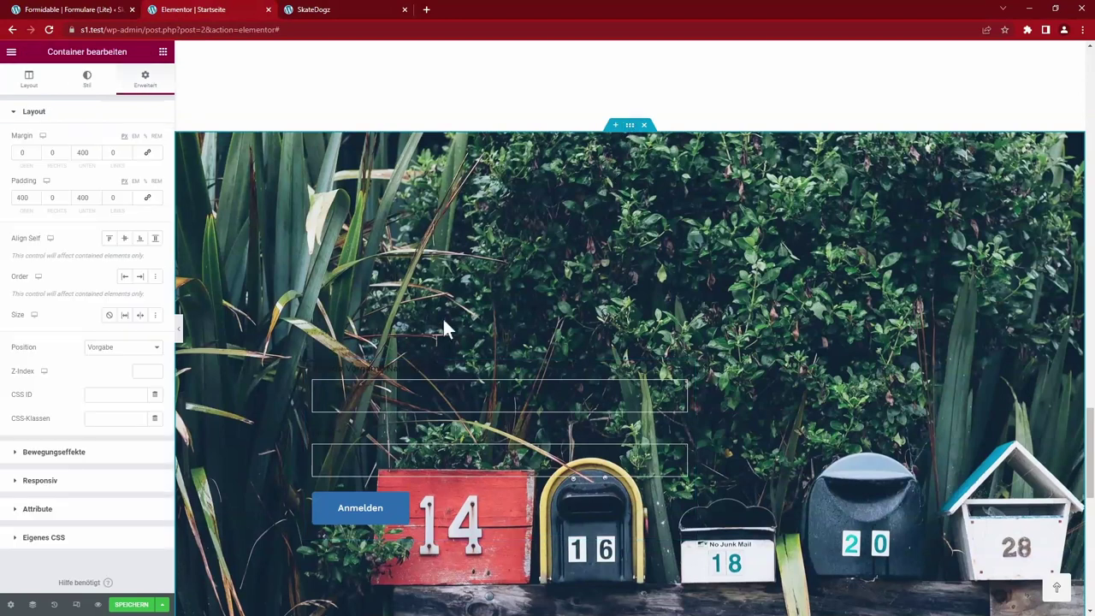
{"action": "left_click", "coordinate": [19, 114]}
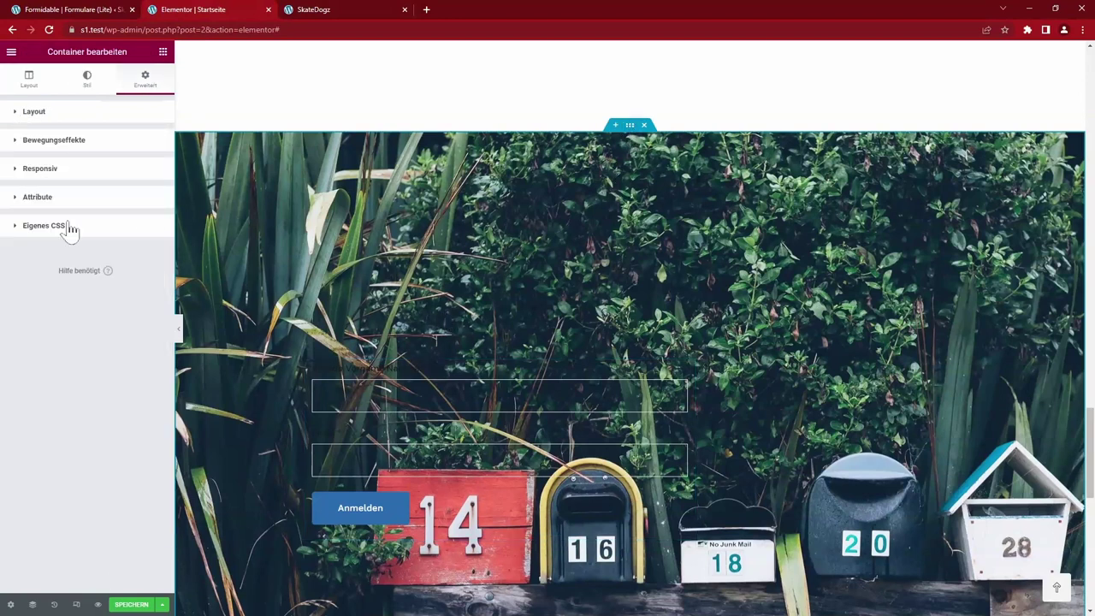
{"action": "left_click", "coordinate": [28, 79]}
{"action": "left_click", "coordinate": [34, 313]}
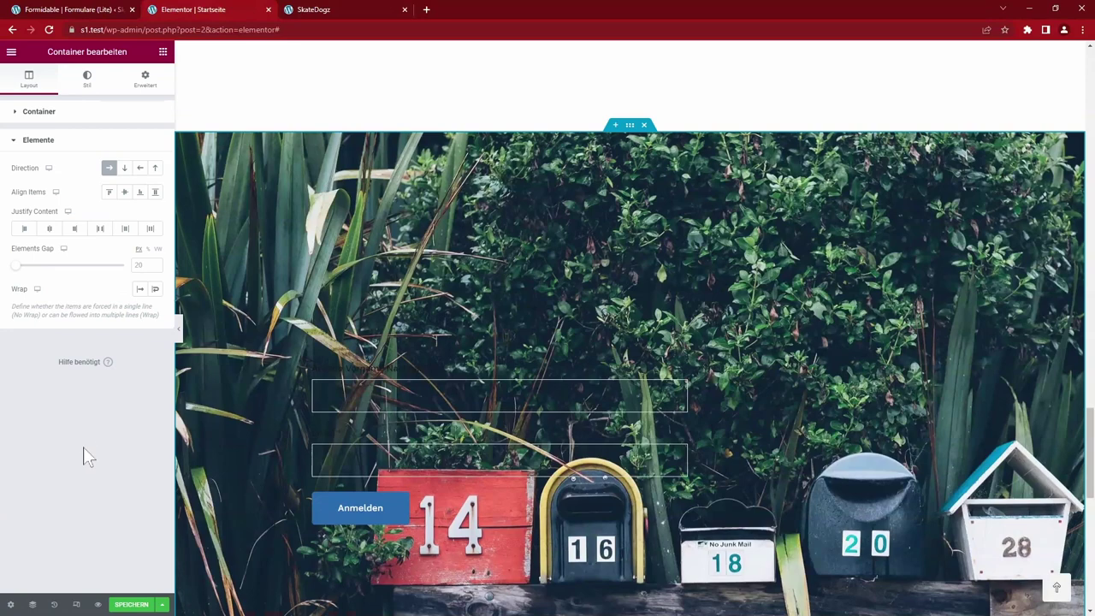
{"action": "left_click", "coordinate": [51, 230]}
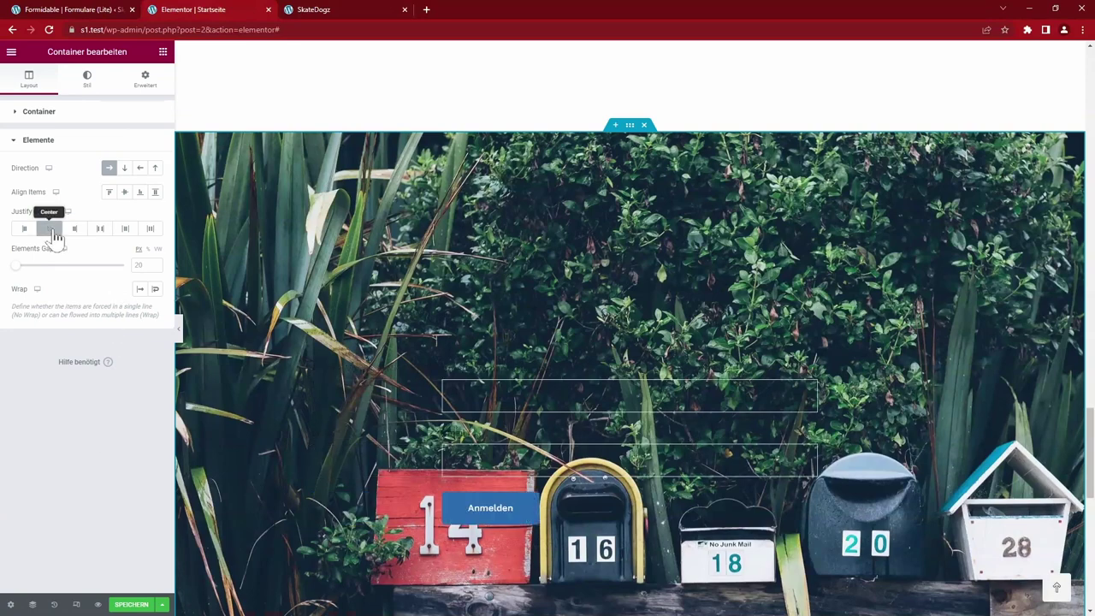
{"action": "scroll", "coordinate": [620, 514], "scroll_direction": "down", "scroll_amount": 3}
{"action": "scroll", "coordinate": [665, 510], "scroll_direction": "up", "scroll_amount": 3}
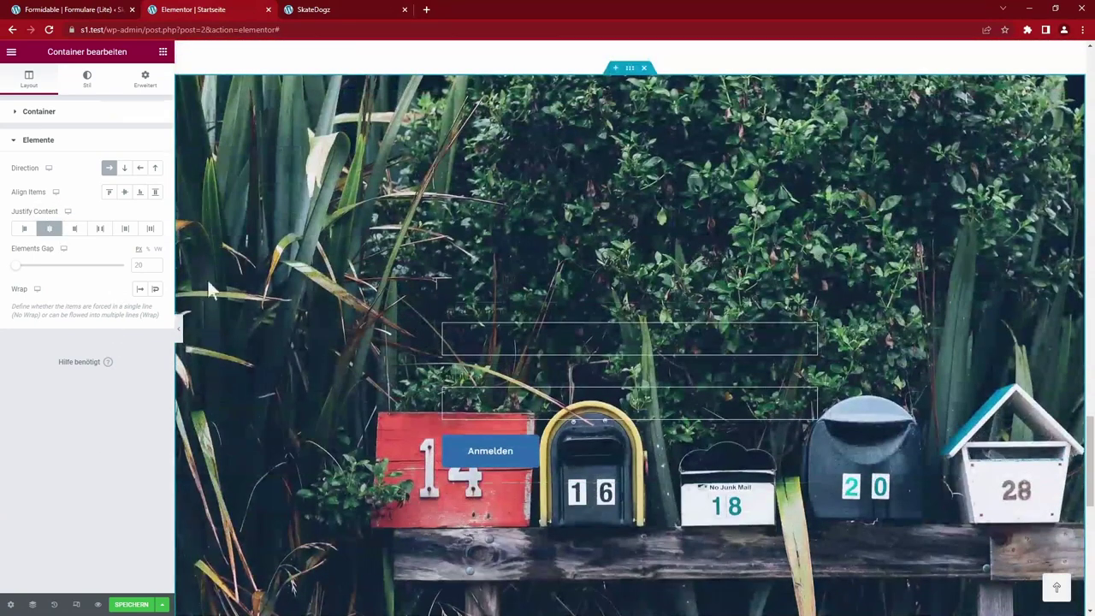
Set the mailbox container's bottom margin to 0 and its top and bottom padding to 200
{"action": "left_click", "coordinate": [145, 81]}
{"action": "type", "text": "00"}
{"action": "key", "text": "Tab"}
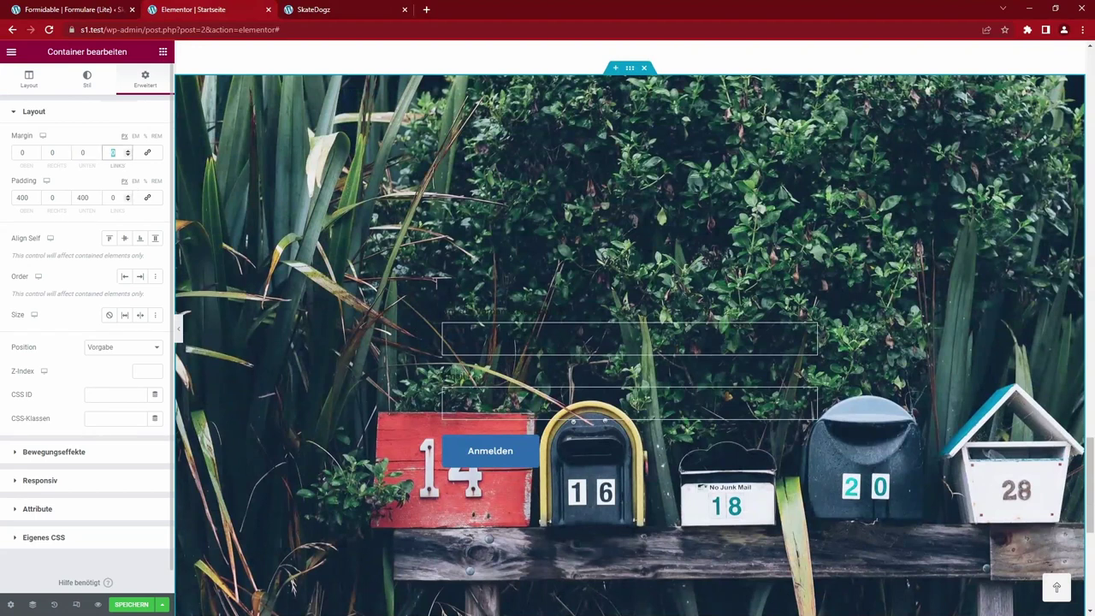
{"action": "double_click", "coordinate": [82, 198]}
{"action": "type", "text": "200"}
{"action": "left_click", "coordinate": [17, 198]}
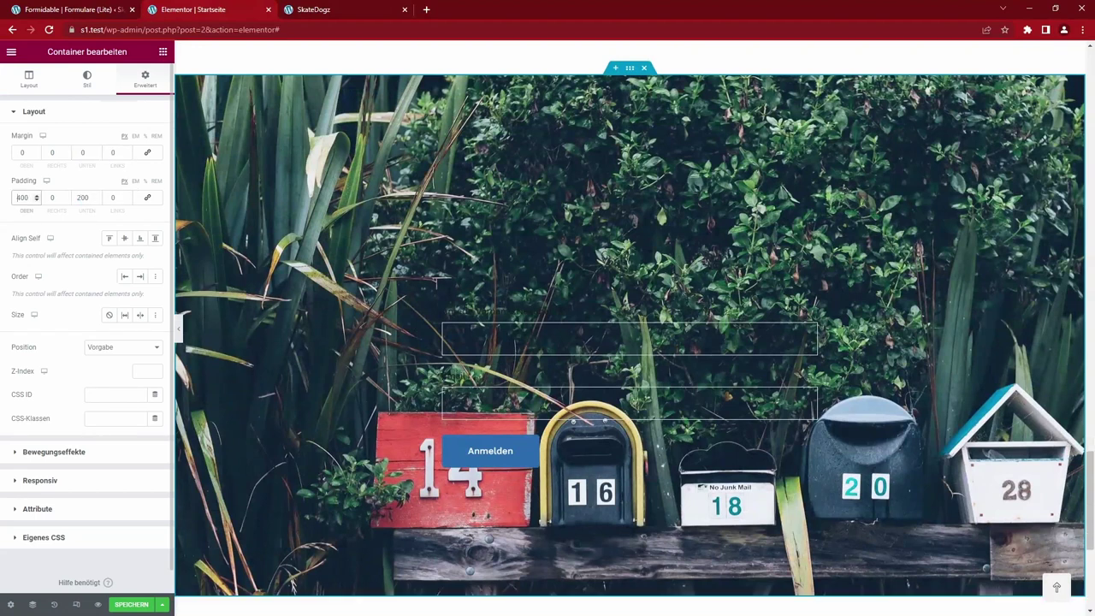
{"action": "type", "text": "2"}
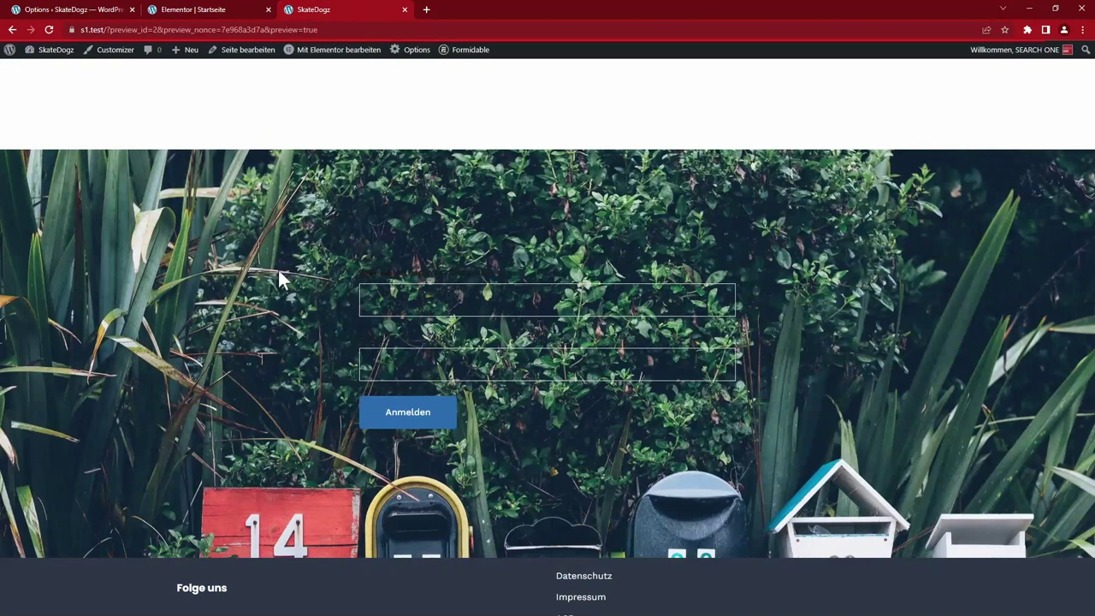
Switch to the Qode Essential Addons options and set the label colour under Elements to white
{"action": "left_click", "coordinate": [74, 10]}
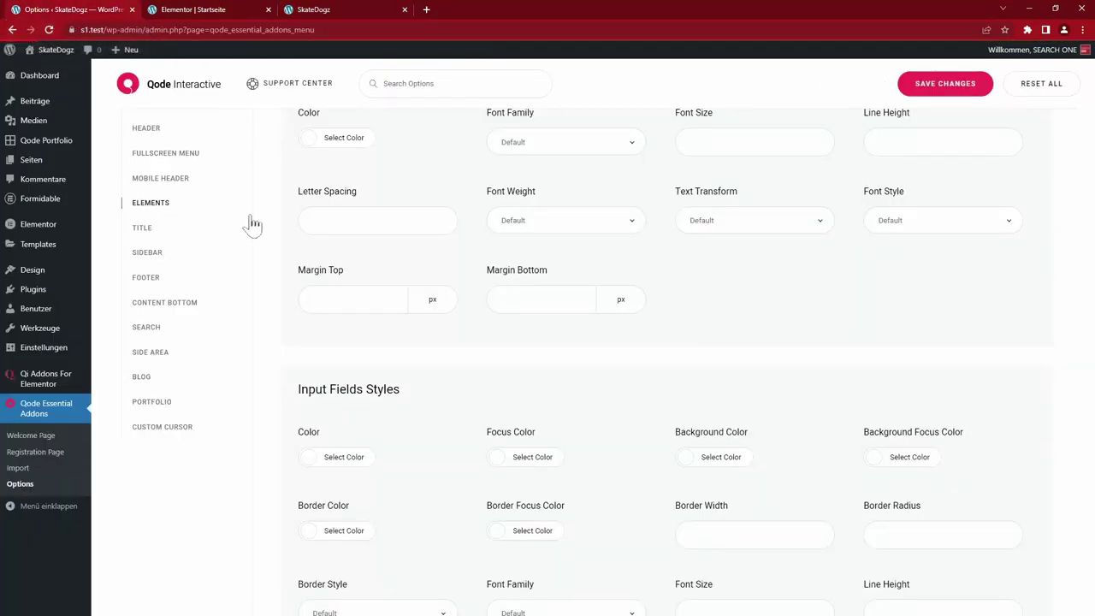
{"action": "scroll", "coordinate": [575, 374], "scroll_direction": "up", "scroll_amount": 2}
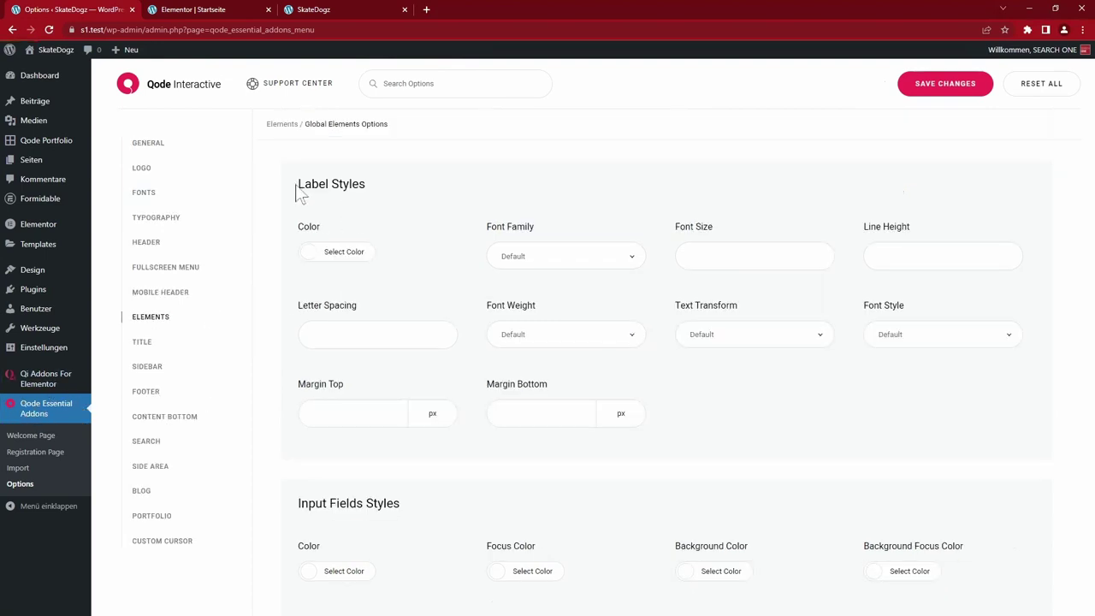
{"action": "left_click", "coordinate": [343, 252]}
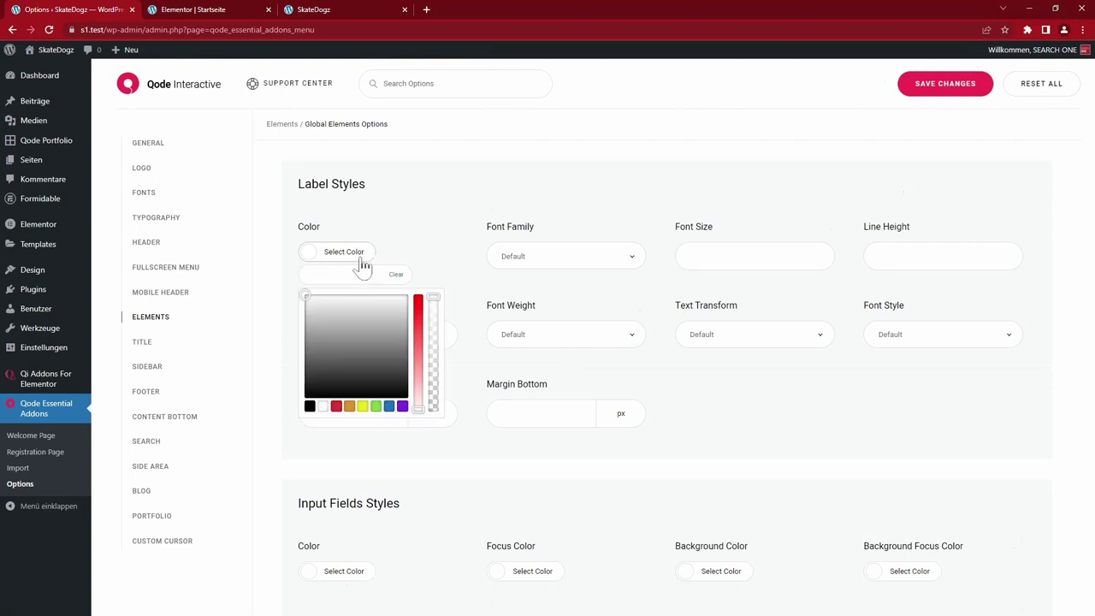
{"action": "left_click", "coordinate": [318, 253]}
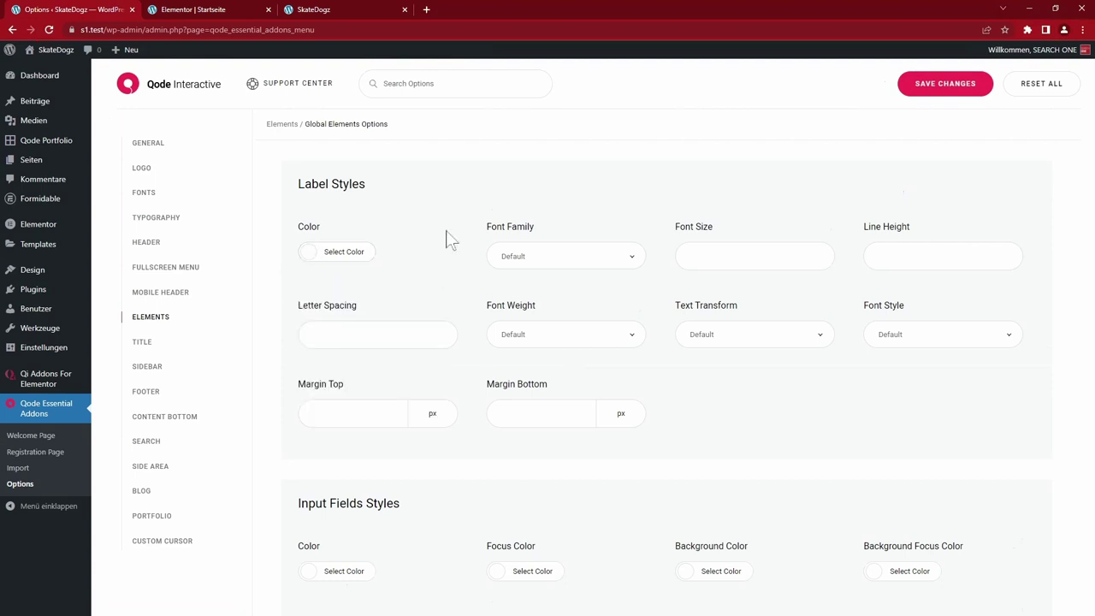
Adjust the input fields' focus colour, save the options, and check the form's name field in the reloaded page preview
{"action": "scroll", "coordinate": [411, 256], "scroll_direction": "down", "scroll_amount": 3}
{"action": "left_click", "coordinate": [512, 291]}
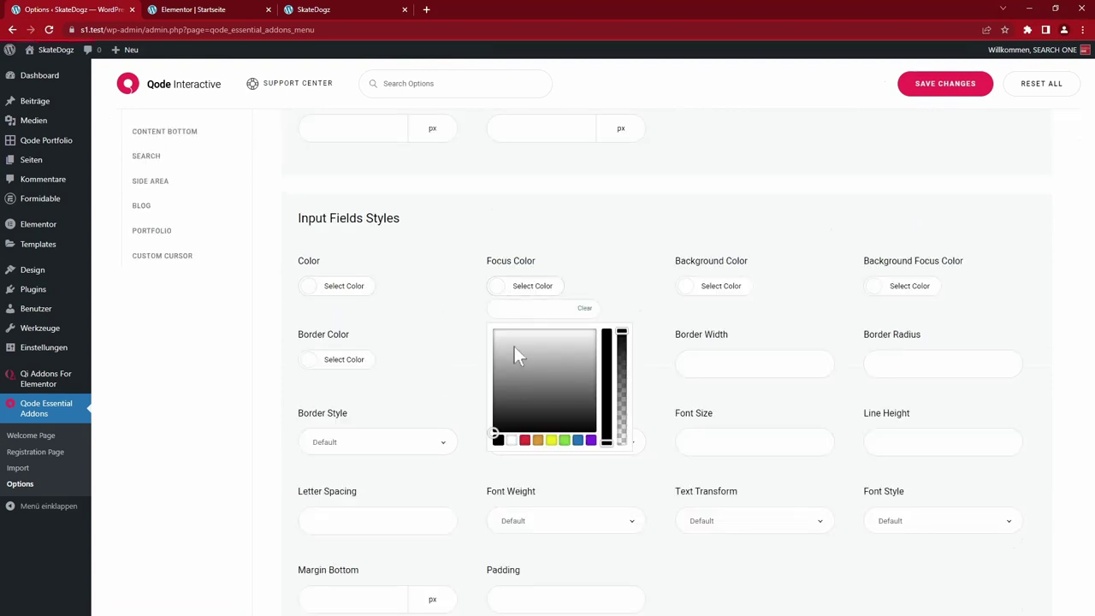
{"action": "left_click", "coordinate": [469, 313]}
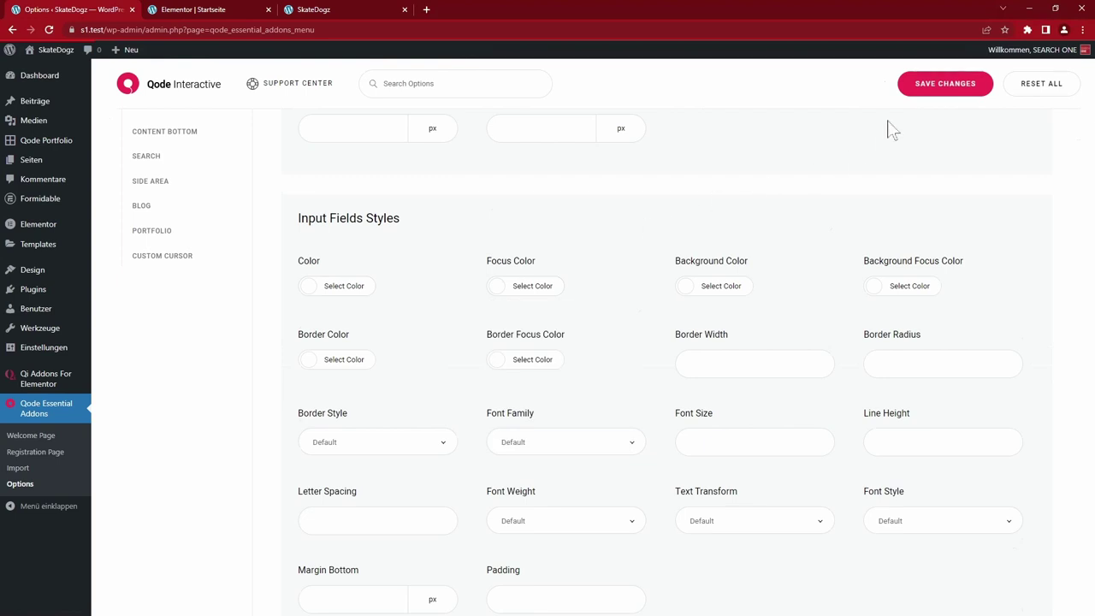
{"action": "left_click", "coordinate": [339, 10]}
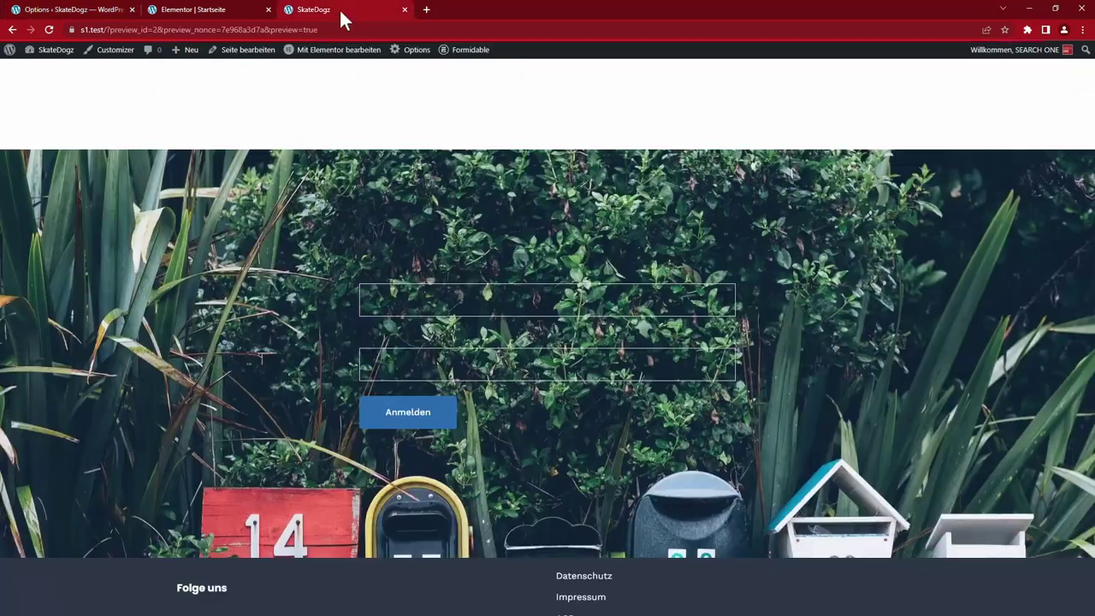
{"action": "left_click", "coordinate": [49, 30]}
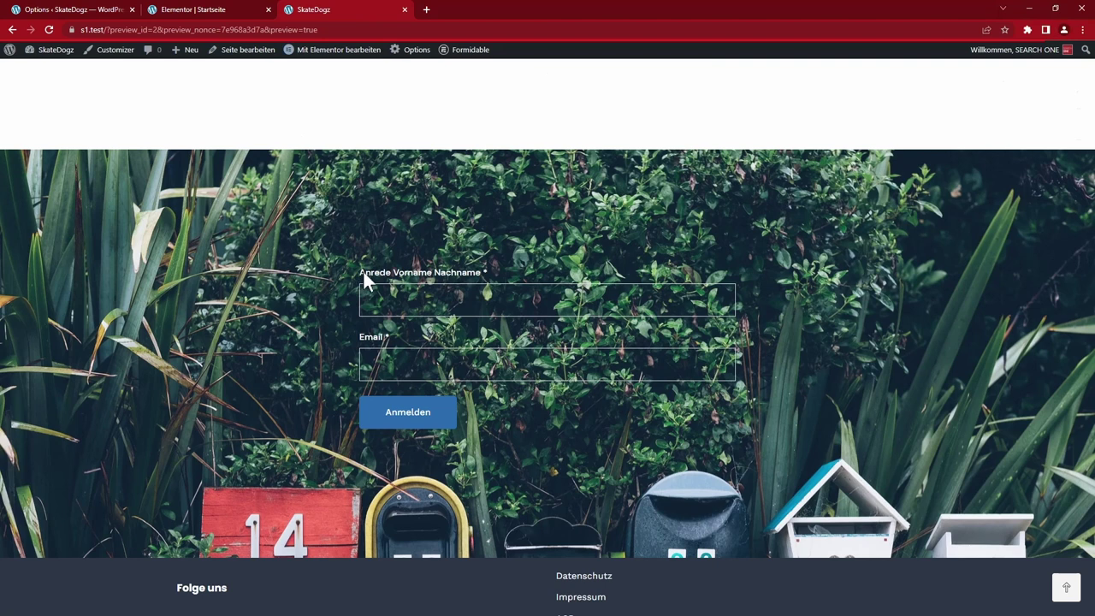
{"action": "left_click", "coordinate": [385, 310]}
Adjust the input fields' border focus colour in the Qode options, save the changes, and reload the page preview
{"action": "left_click", "coordinate": [83, 8]}
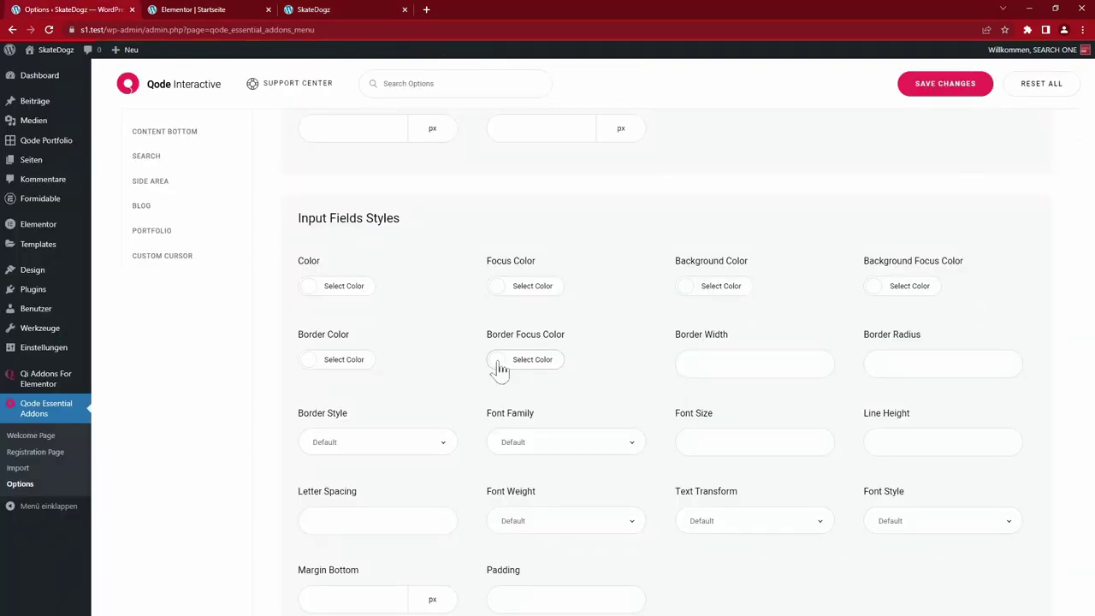
{"action": "left_click", "coordinate": [500, 366]}
{"action": "left_click", "coordinate": [485, 373]}
{"action": "left_click", "coordinate": [912, 90]}
{"action": "left_click", "coordinate": [302, 14]}
{"action": "key", "text": "F5"}
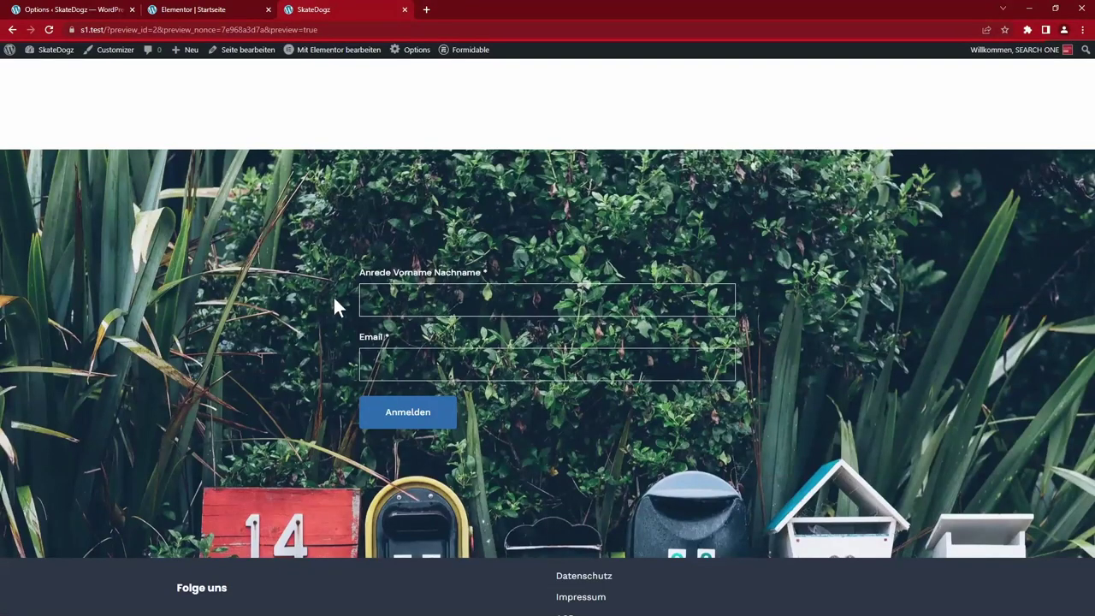
Clear the test entry from the form in the preview and switch back to the Elementor page
{"action": "key", "text": "BackSpace"}
{"action": "key", "text": "BackSpace"}
{"action": "key", "text": "BackSpace"}
{"action": "key", "text": "BackSpace"}
{"action": "key", "text": "BackSpace"}
{"action": "key", "text": "BackSpace"}
{"action": "key", "text": "ctrl+shift+Tab"}
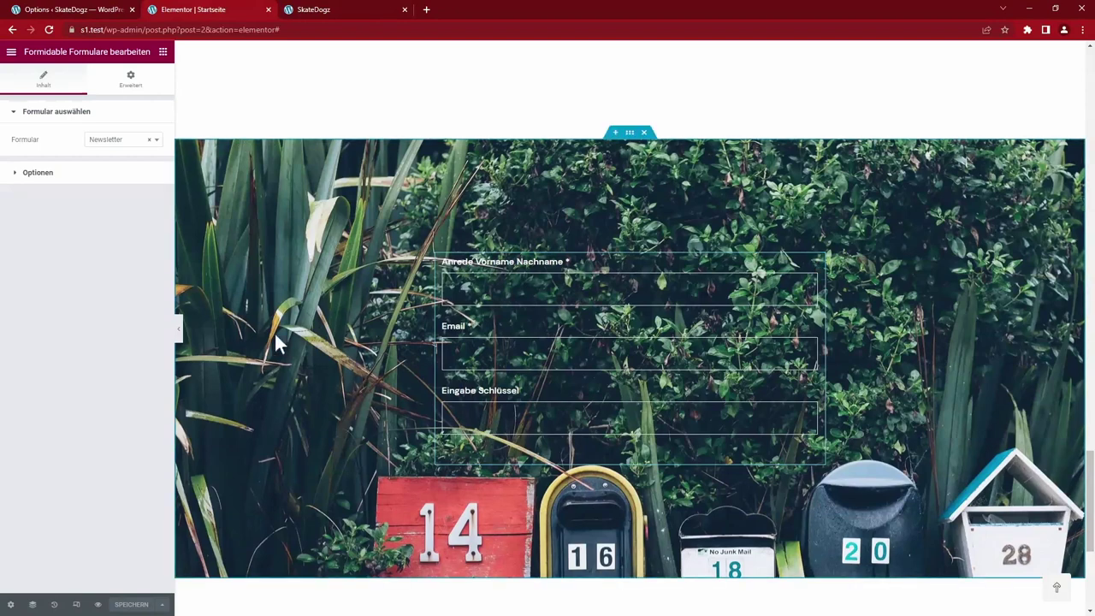
Check the newsletter form in the page preview, return to Elementor and show its widget list
{"action": "left_click", "coordinate": [317, 11]}
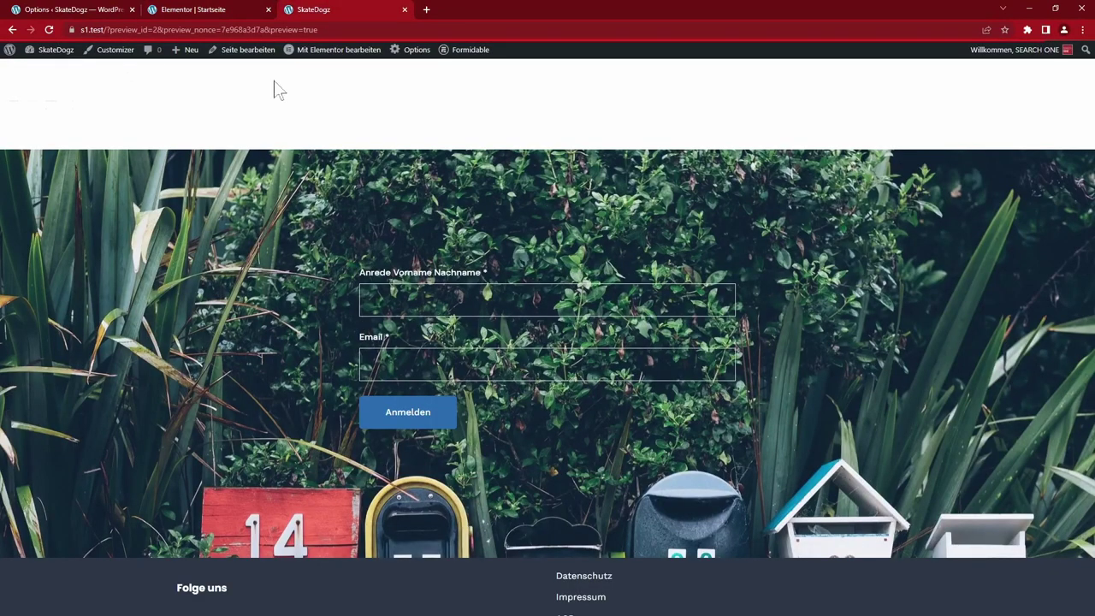
{"action": "left_click", "coordinate": [169, 11]}
{"action": "left_click", "coordinate": [162, 53]}
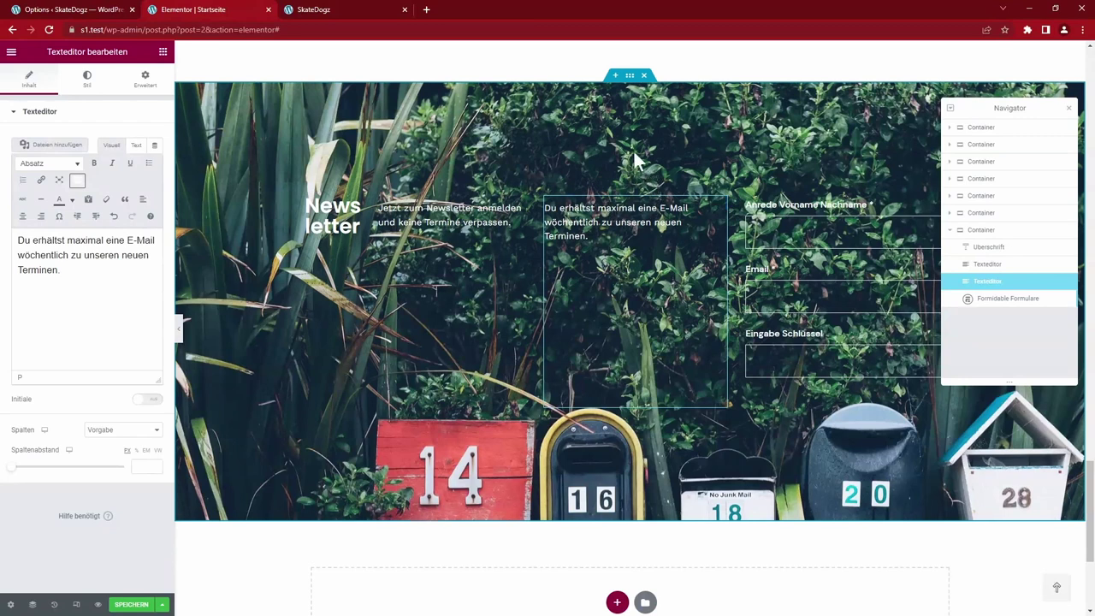
Stack the newsletter container's elements vertically and centred, and move the text about one weekly e-mail below the form
{"action": "left_click", "coordinate": [629, 77]}
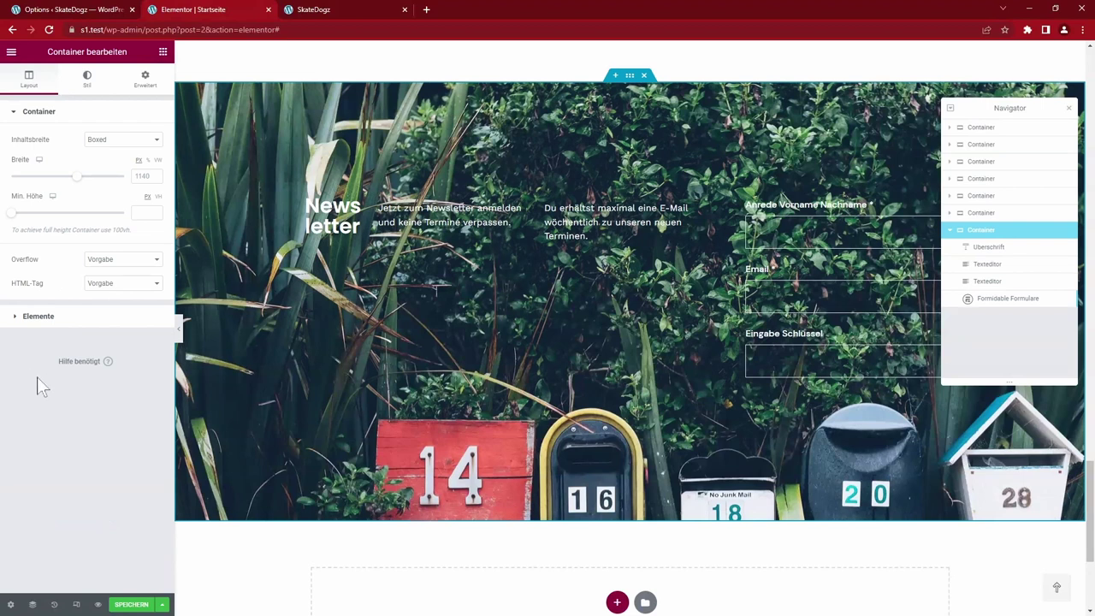
{"action": "left_click", "coordinate": [40, 317]}
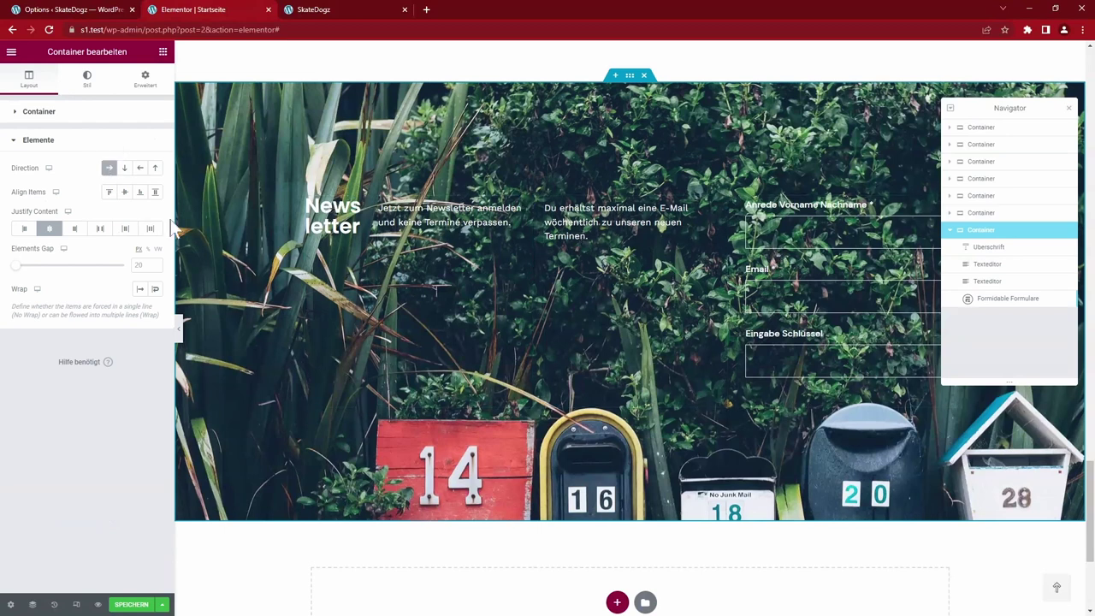
{"action": "left_click", "coordinate": [124, 169]}
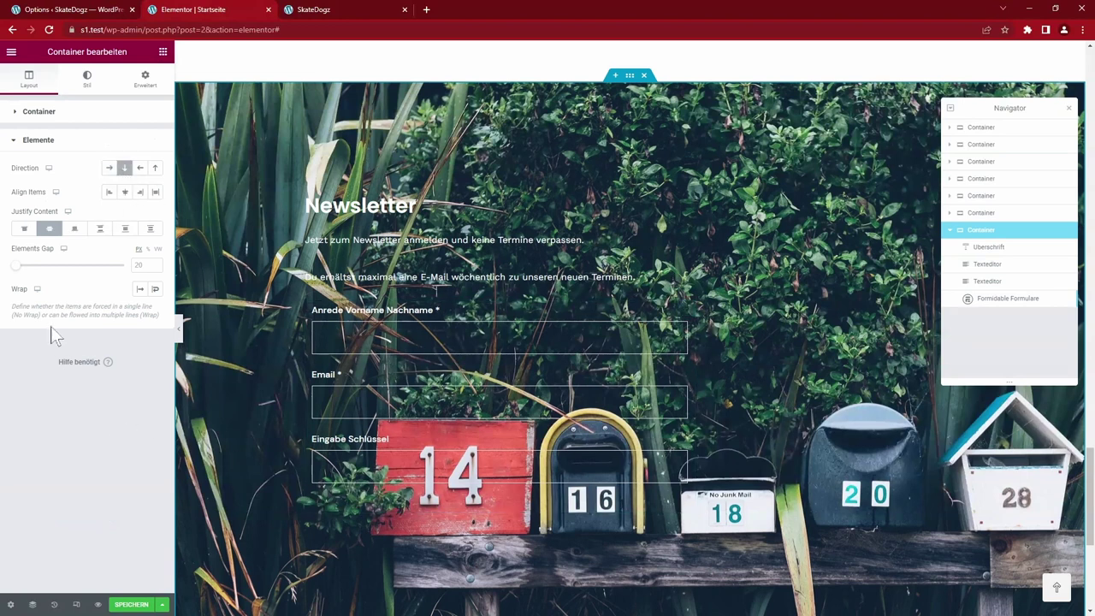
{"action": "left_click", "coordinate": [125, 194]}
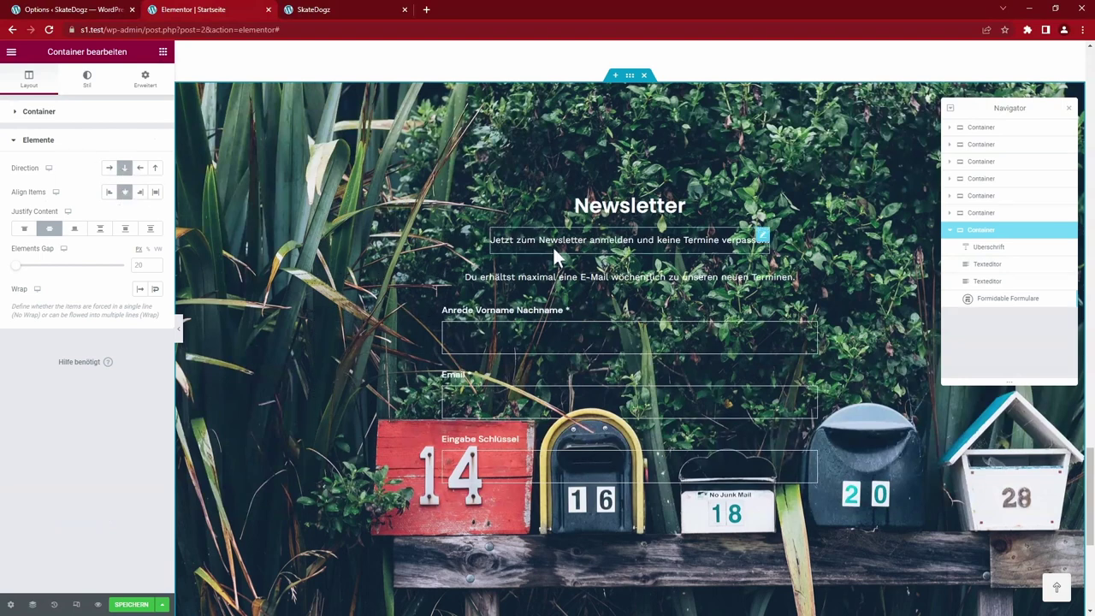
{"action": "left_click", "coordinate": [713, 280]}
{"action": "left_click_drag", "start_coordinate": [987, 281], "coordinate": [989, 311]}
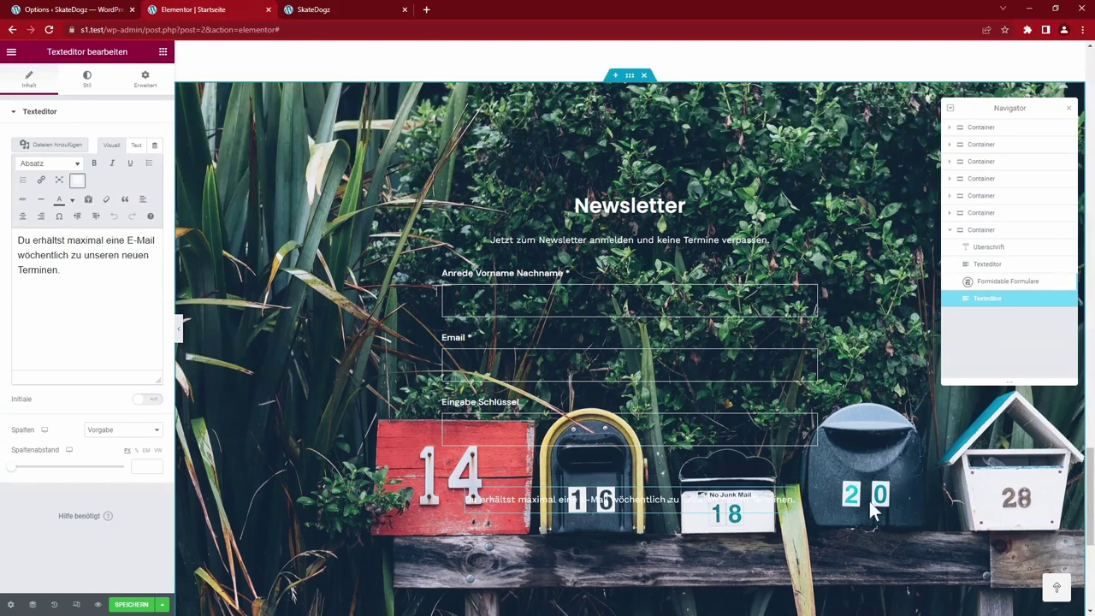
Add an inner container to the newsletter section and move the heading, both texts and the form into it
{"action": "left_click", "coordinate": [163, 51]}
{"action": "left_click_drag", "start_coordinate": [44, 190], "coordinate": [630, 210]}
{"action": "mouse_move", "coordinate": [989, 267]}
{"action": "left_mouse_down"}
{"action": "mouse_move", "coordinate": [998, 254]}
{"action": "mouse_move", "coordinate": [985, 313]}
{"action": "mouse_move", "coordinate": [1002, 254]}
{"action": "mouse_move", "coordinate": [995, 280]}
{"action": "left_mouse_up"}
{"action": "mouse_move", "coordinate": [992, 281]}
{"action": "left_mouse_down"}
{"action": "mouse_move", "coordinate": [1005, 264]}
{"action": "mouse_move", "coordinate": [992, 325]}
{"action": "mouse_move", "coordinate": [999, 270]}
{"action": "left_mouse_up"}
{"action": "mouse_move", "coordinate": [1001, 265]}
{"action": "left_mouse_down"}
{"action": "mouse_move", "coordinate": [999, 318]}
{"action": "mouse_move", "coordinate": [1003, 287]}
{"action": "left_mouse_up"}
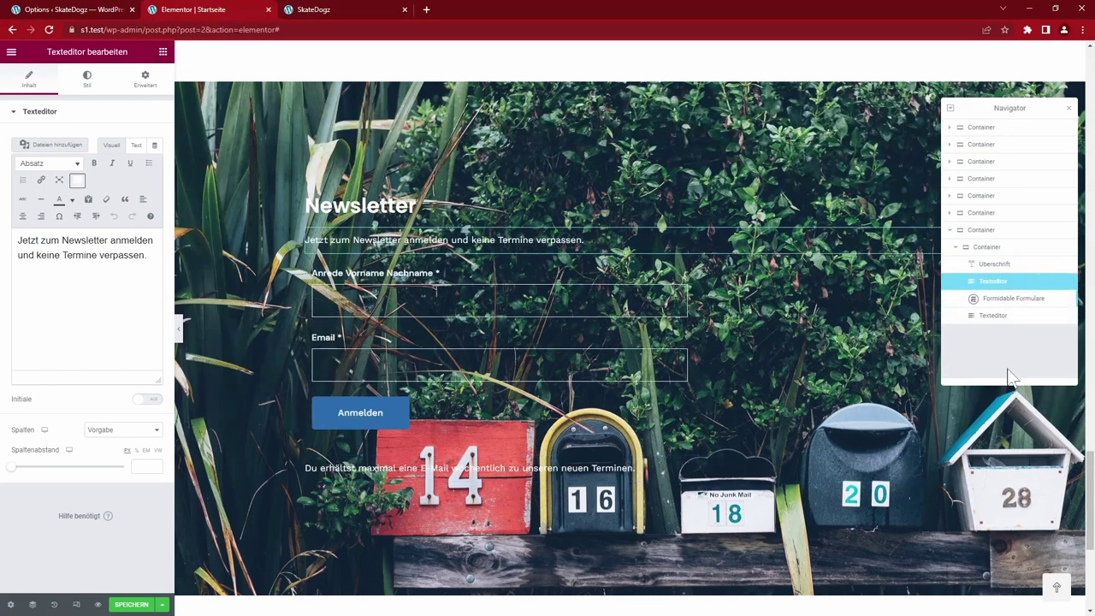
Give the inner container a semi-transparent black background (#00000078) and 25 px top padding
{"action": "left_click", "coordinate": [1001, 248]}
{"action": "left_click", "coordinate": [92, 80]}
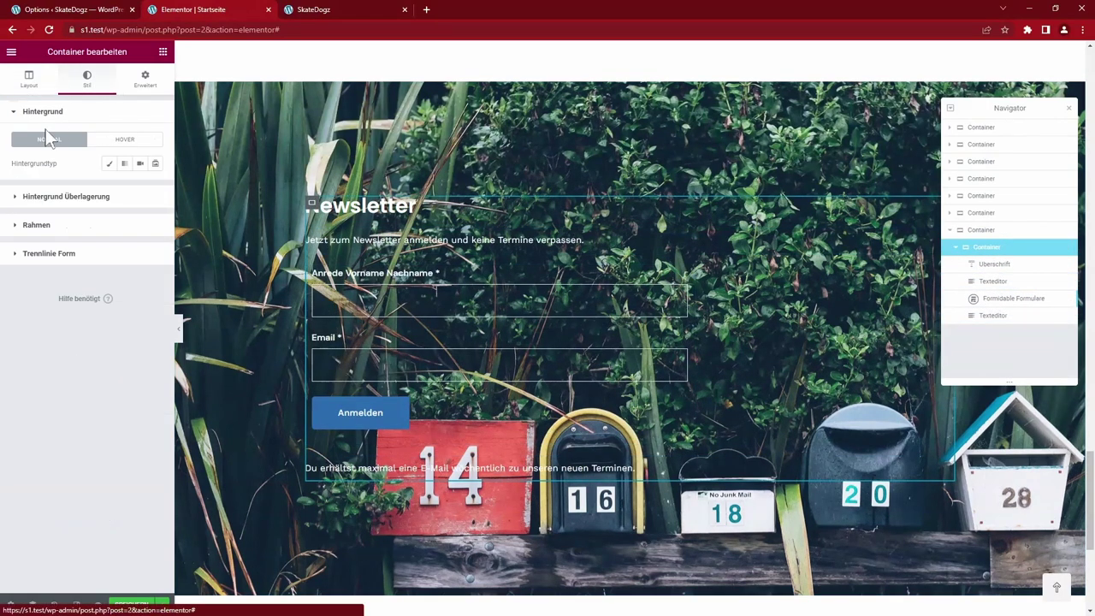
{"action": "left_click", "coordinate": [108, 163]}
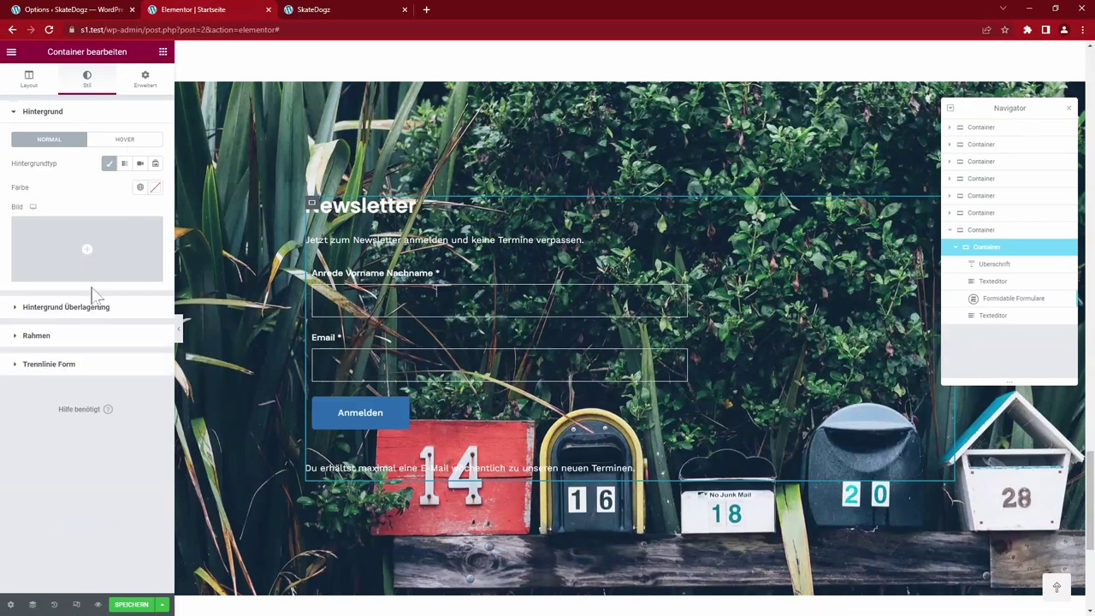
{"action": "left_click", "coordinate": [155, 186]}
{"action": "type", "text": "#000000"}
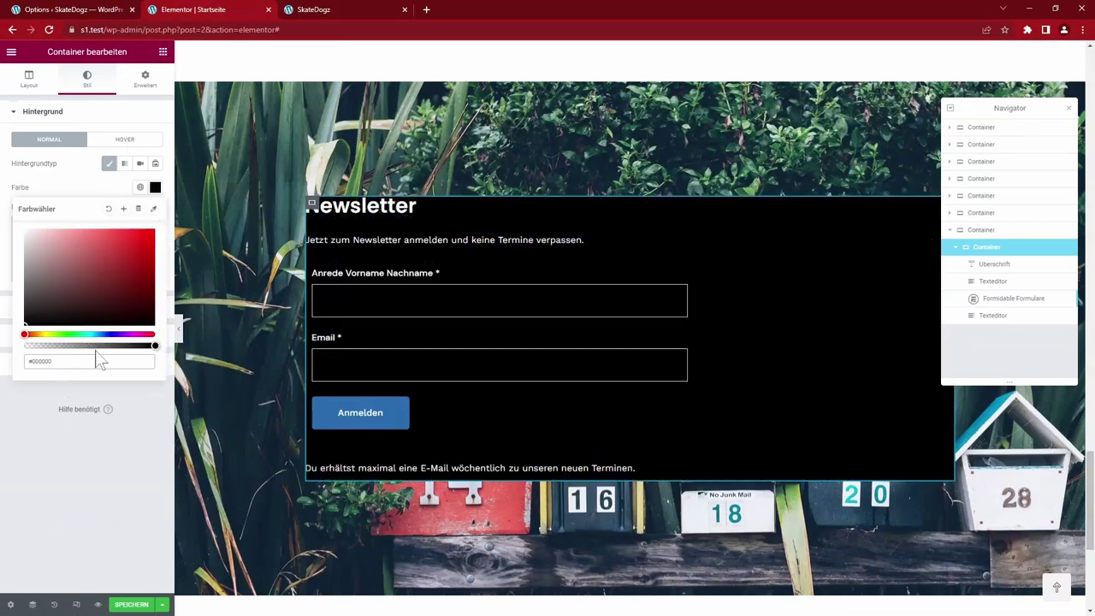
{"action": "left_click", "coordinate": [86, 344]}
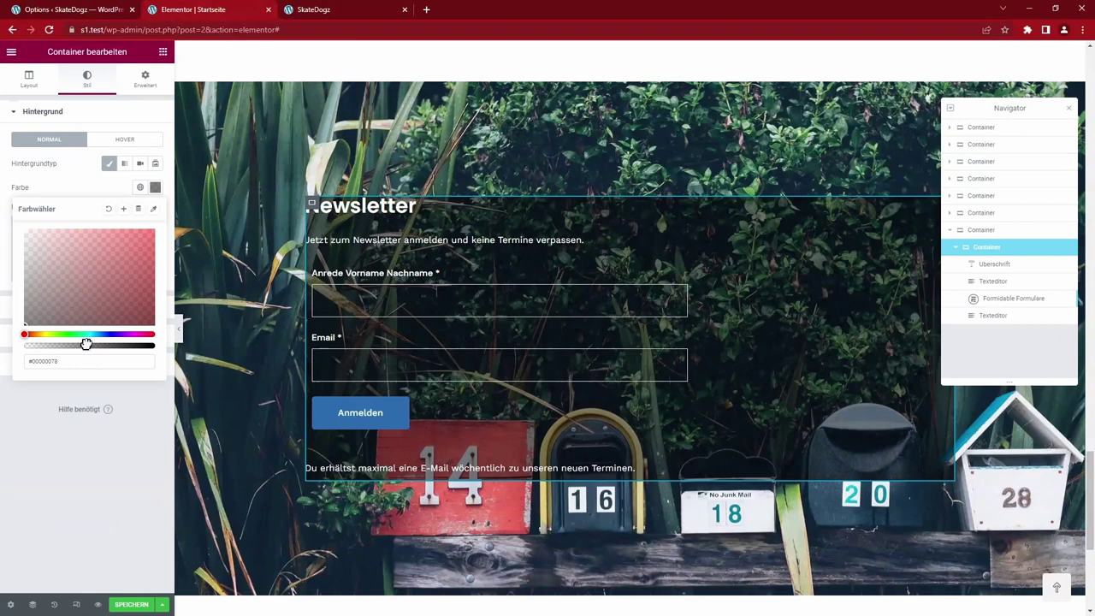
{"action": "left_click", "coordinate": [145, 78]}
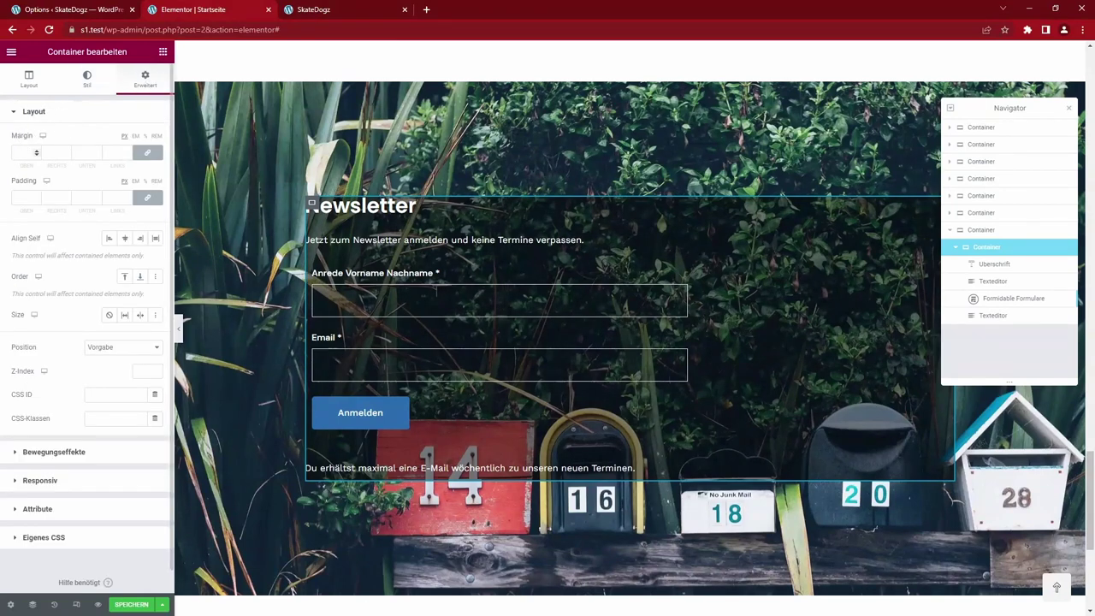
{"action": "type", "text": "25"}
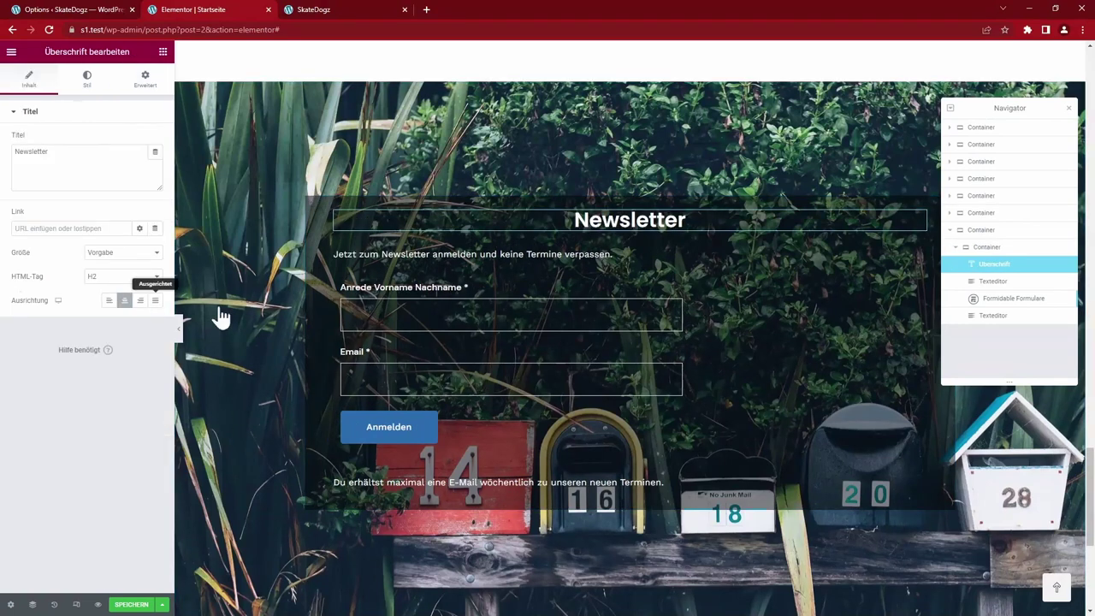
Centre the content of the two text blocks above and below the newsletter form
{"action": "left_click", "coordinate": [487, 253]}
{"action": "left_click", "coordinate": [22, 216]}
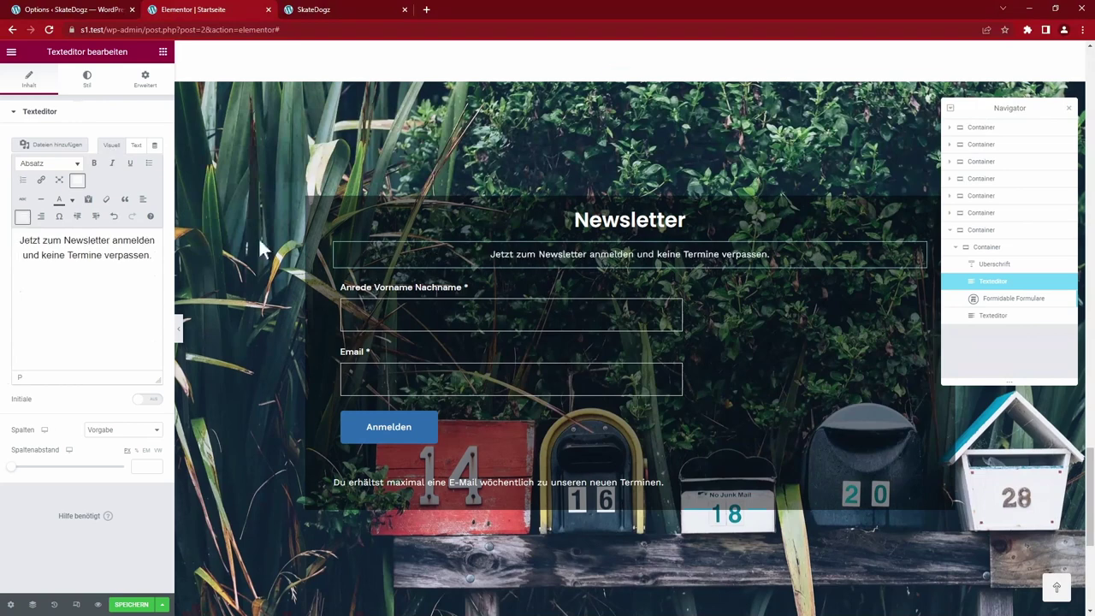
{"action": "left_click", "coordinate": [449, 483]}
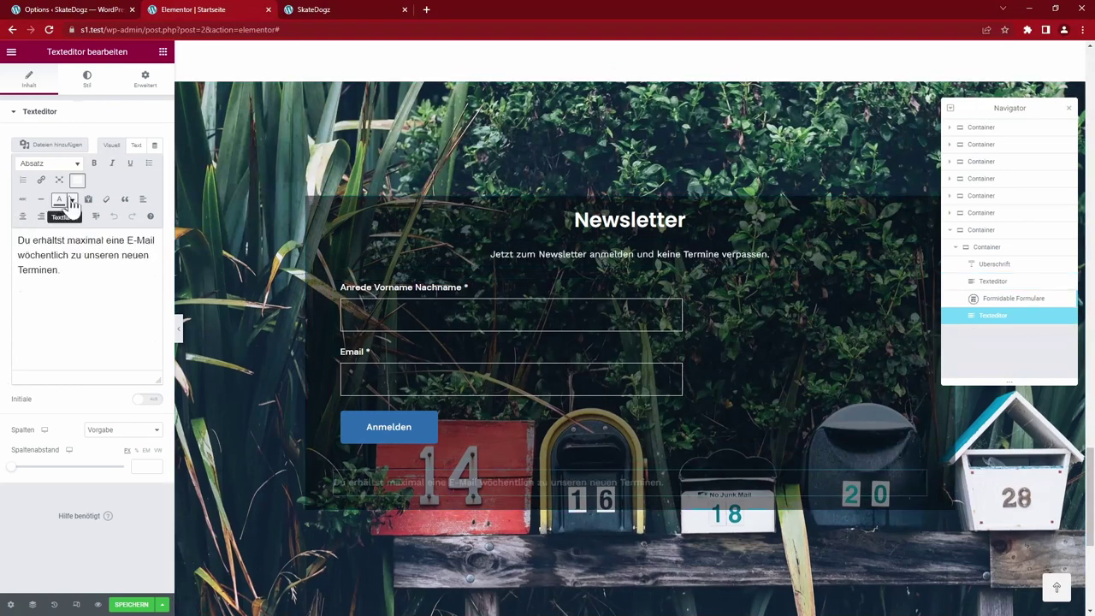
{"action": "left_click", "coordinate": [24, 217]}
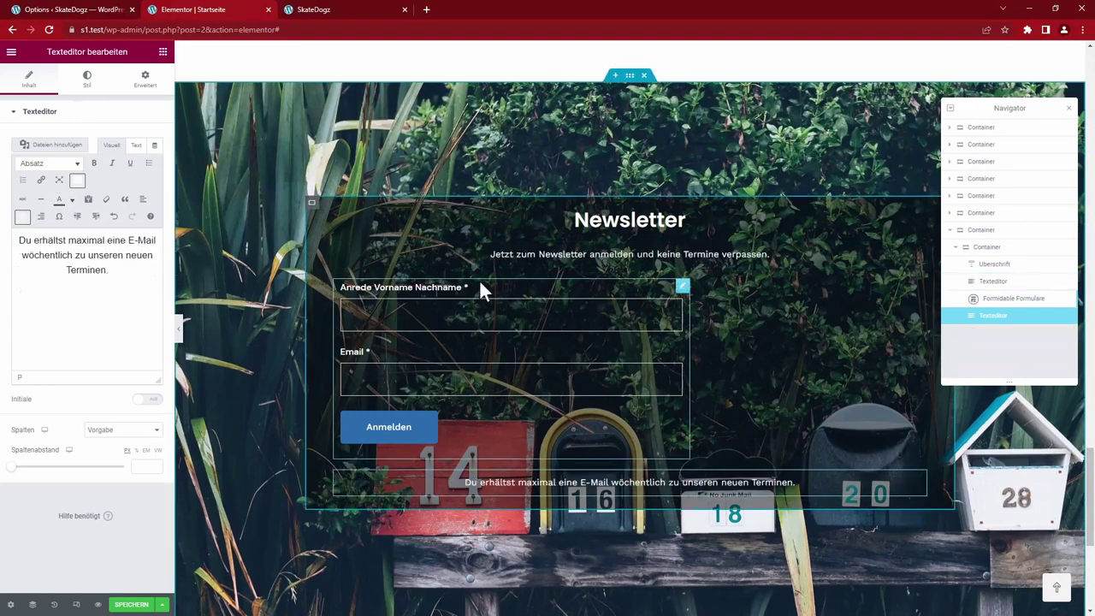
Centre the items of the inner container so the form sits in the middle, and save the page
{"action": "left_click", "coordinate": [683, 287]}
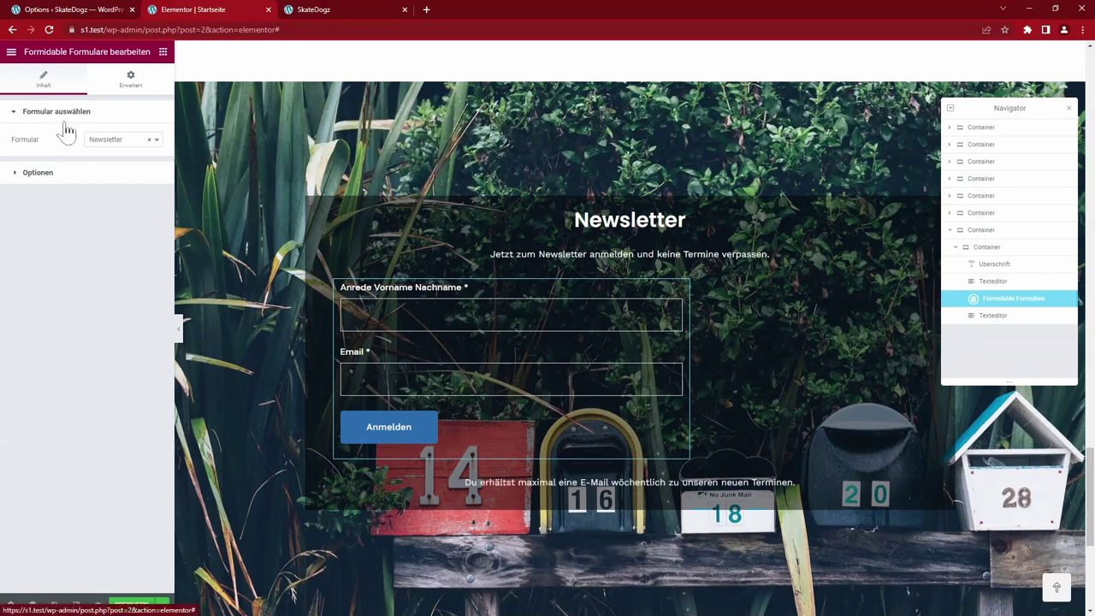
{"action": "left_click", "coordinate": [313, 204]}
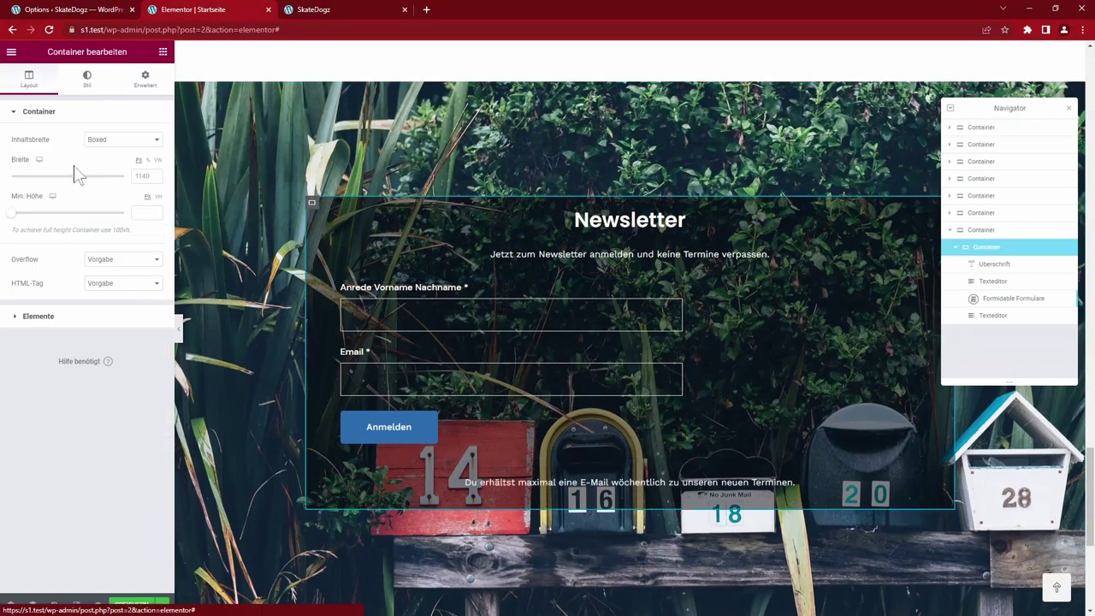
{"action": "left_click", "coordinate": [44, 317]}
{"action": "left_click", "coordinate": [125, 192]}
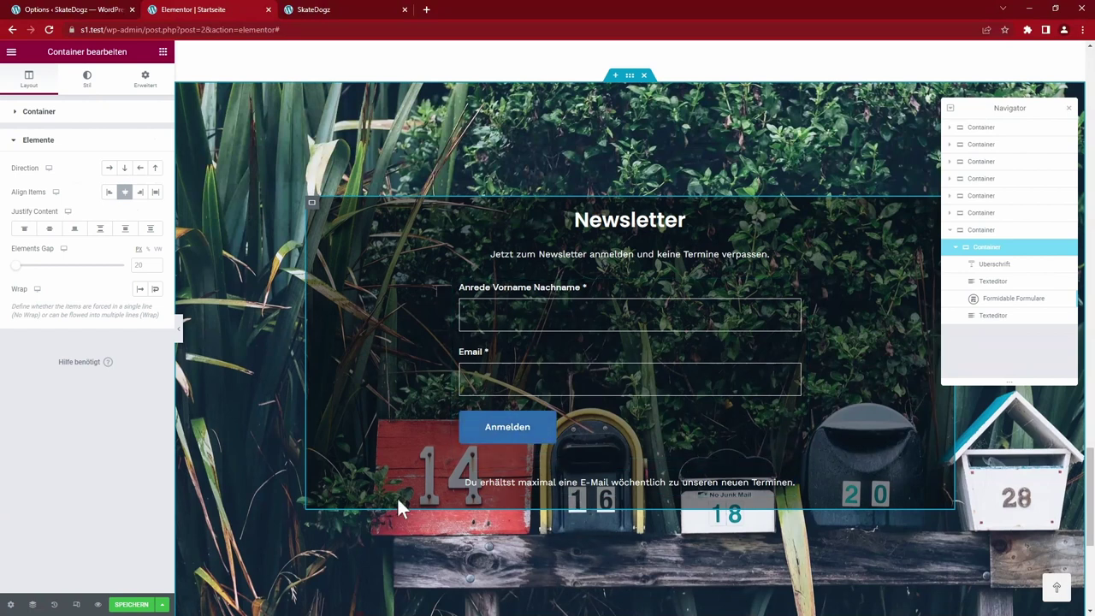
{"action": "left_click", "coordinate": [131, 604]}
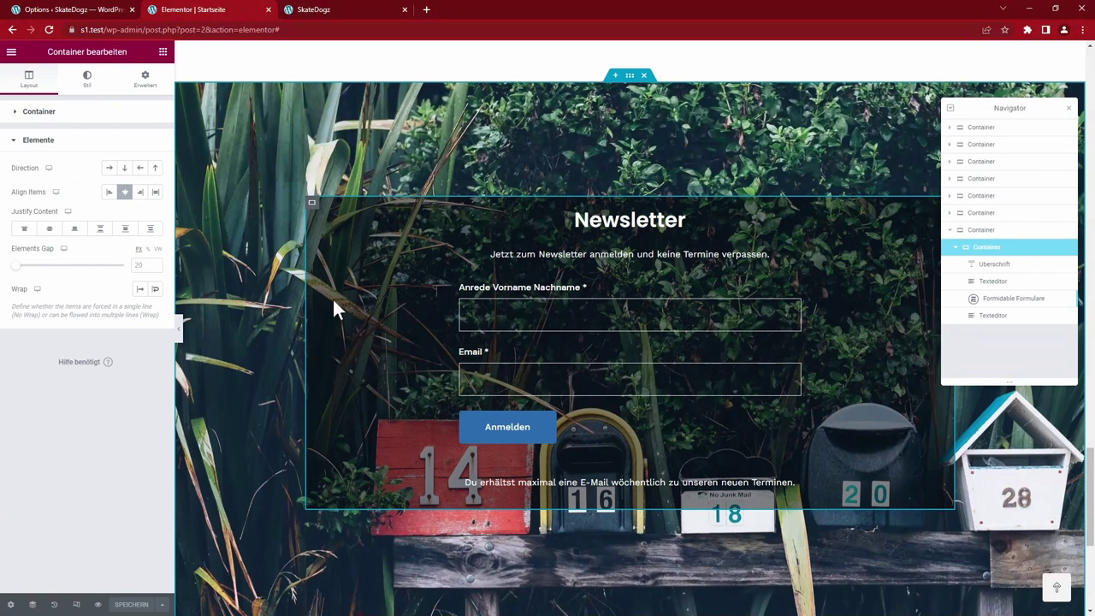
Examine the newsletter section and the Kontakt / Buchen form on the local reference page
{"action": "left_click", "coordinate": [494, 329]}
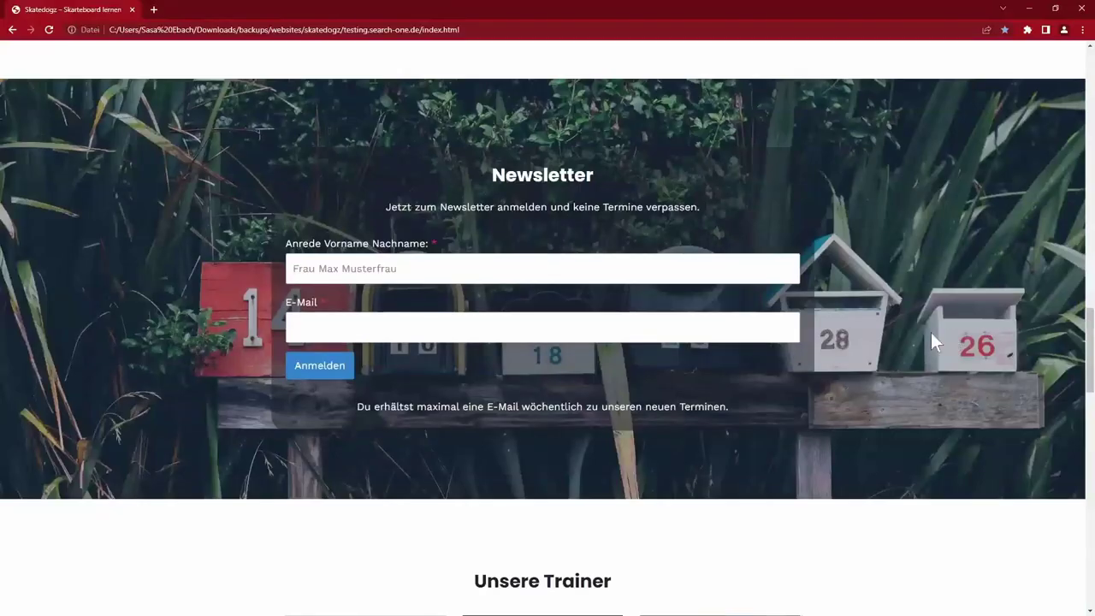
{"action": "scroll", "coordinate": [880, 354], "scroll_direction": "down", "scroll_amount": 7}
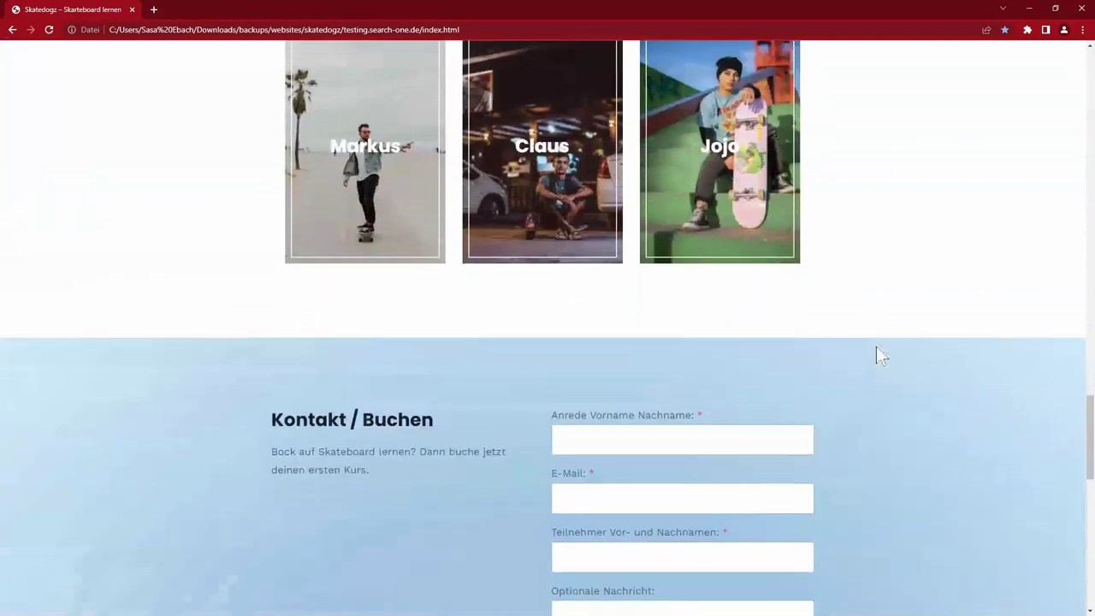
{"action": "scroll", "coordinate": [876, 346], "scroll_direction": "down", "scroll_amount": 2}
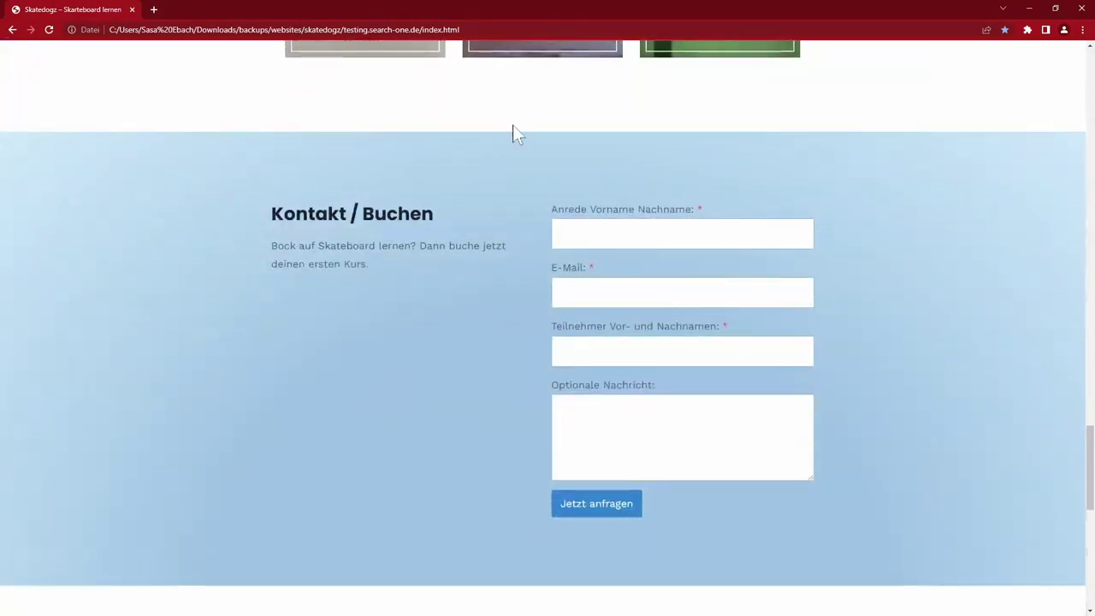
{"action": "left_click_drag", "start_coordinate": [552, 214], "coordinate": [685, 224]}
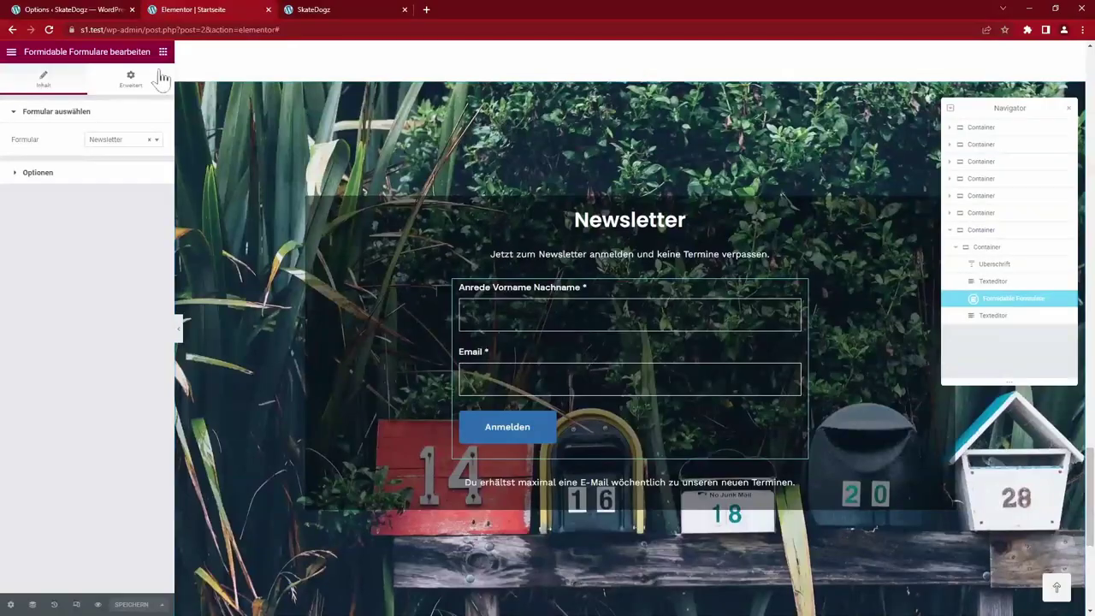
Check the label colour under Label Styles in the Qode Elements options
{"action": "left_click", "coordinate": [98, 12]}
{"action": "scroll", "coordinate": [602, 372], "scroll_direction": "up", "scroll_amount": 3}
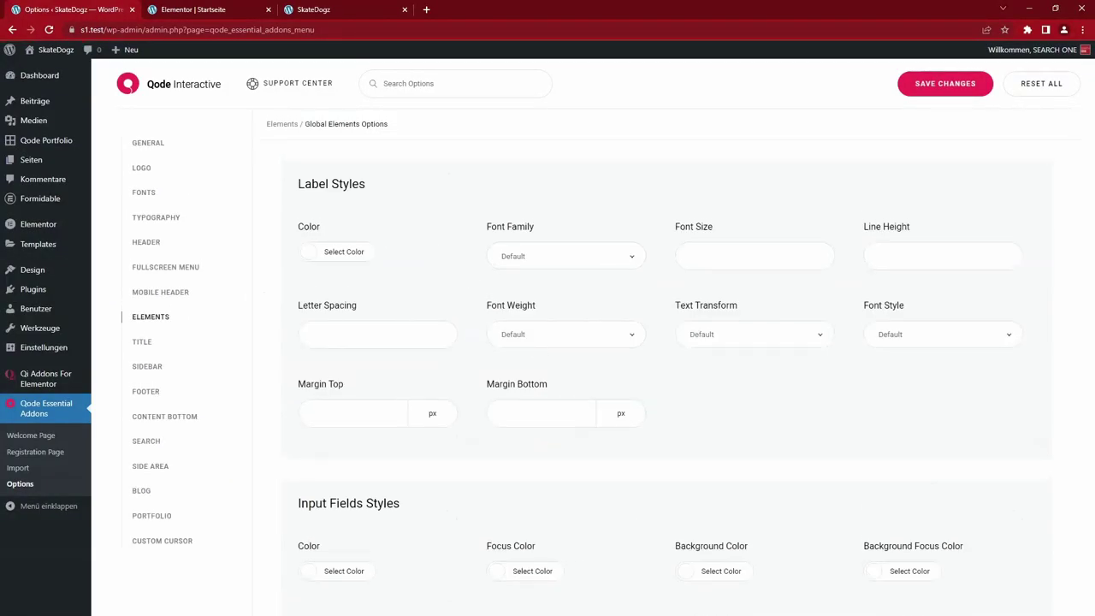
{"action": "left_click", "coordinate": [322, 259]}
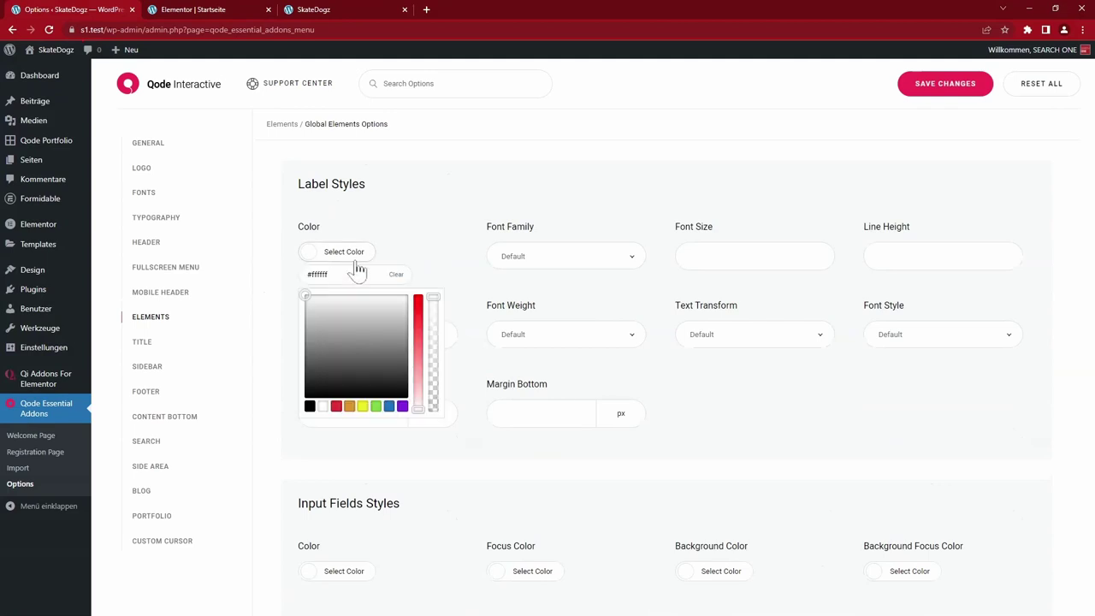
{"action": "left_click", "coordinate": [440, 208]}
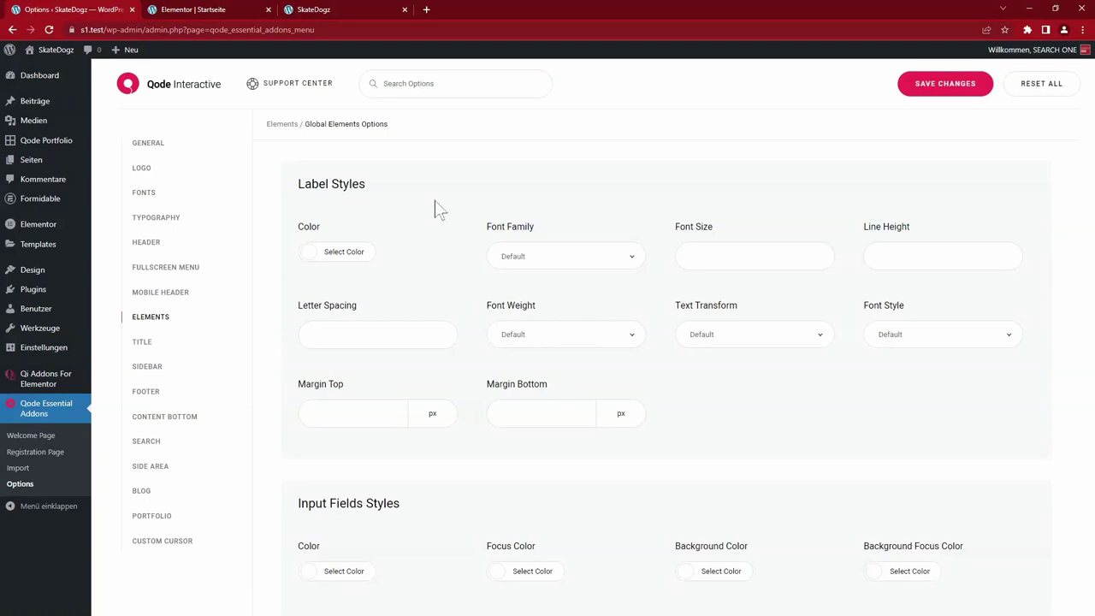
Review the testimonials section "Unser Teilnehmer über die Skatedogz" on the reference page and return to the Elementor editor
{"action": "key", "text": "alt+Tab"}
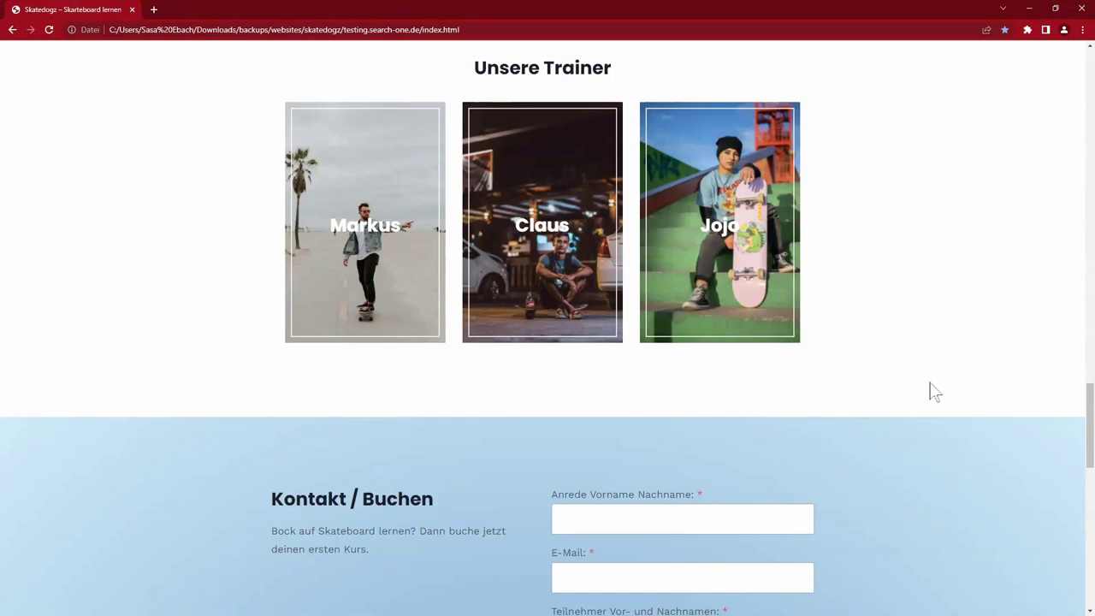
{"action": "scroll", "coordinate": [907, 437], "scroll_direction": "down", "scroll_amount": 9}
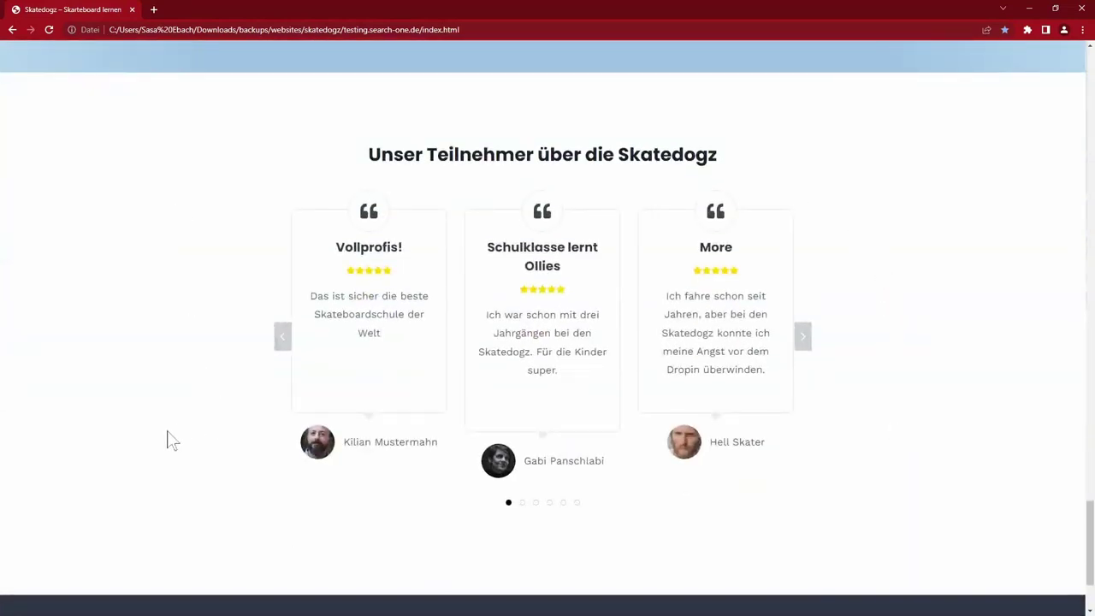
{"action": "left_click_drag", "start_coordinate": [364, 156], "coordinate": [746, 166]}
{"action": "left_click", "coordinate": [782, 191]}
{"action": "key", "text": "alt+Tab"}
{"action": "key", "text": "ctrl+shift+Tab"}
Add a container below the newsletter section with 200 px top and bottom margins, and bring up the widget list
{"action": "scroll", "coordinate": [616, 403], "scroll_direction": "down", "scroll_amount": 1}
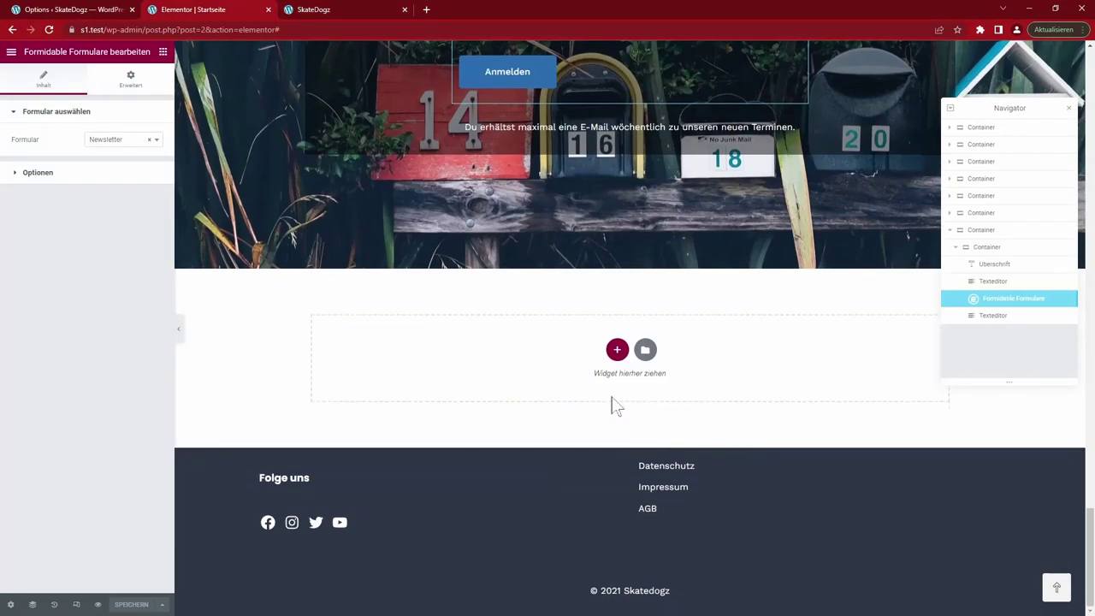
{"action": "left_click", "coordinate": [616, 351]}
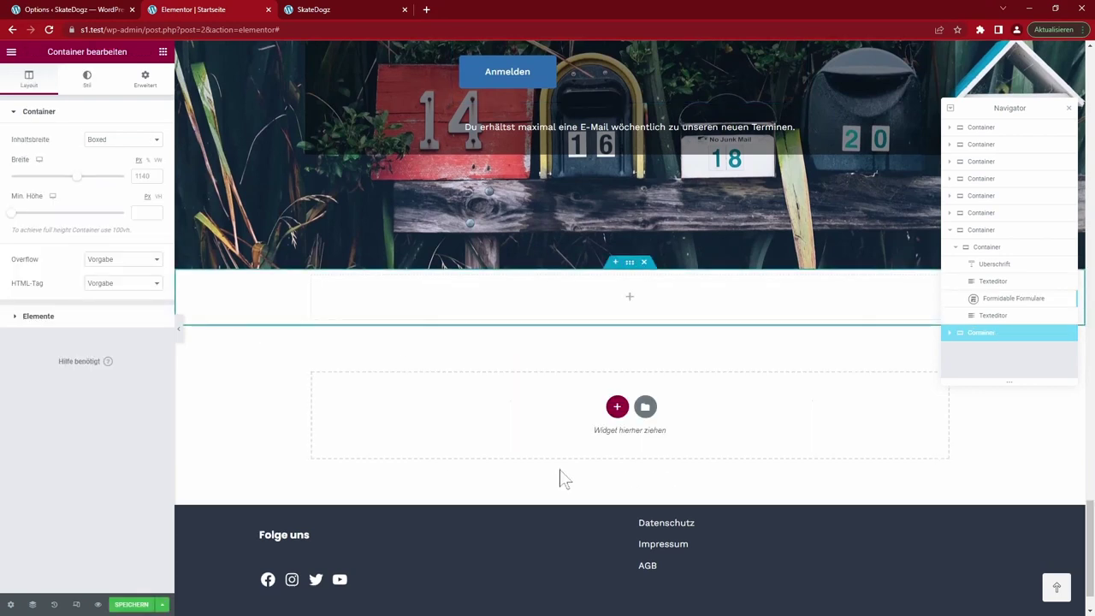
{"action": "left_click", "coordinate": [146, 82]}
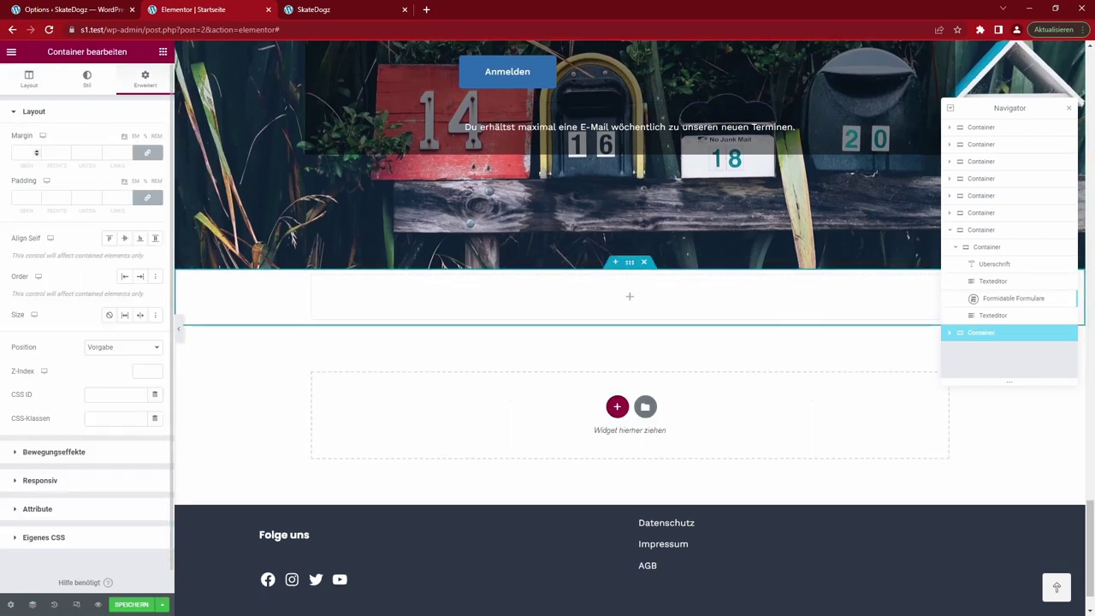
{"action": "type", "text": "200"}
{"action": "key", "text": "Tab"}
{"action": "key", "text": "Tab"}
{"action": "type", "text": "200"}
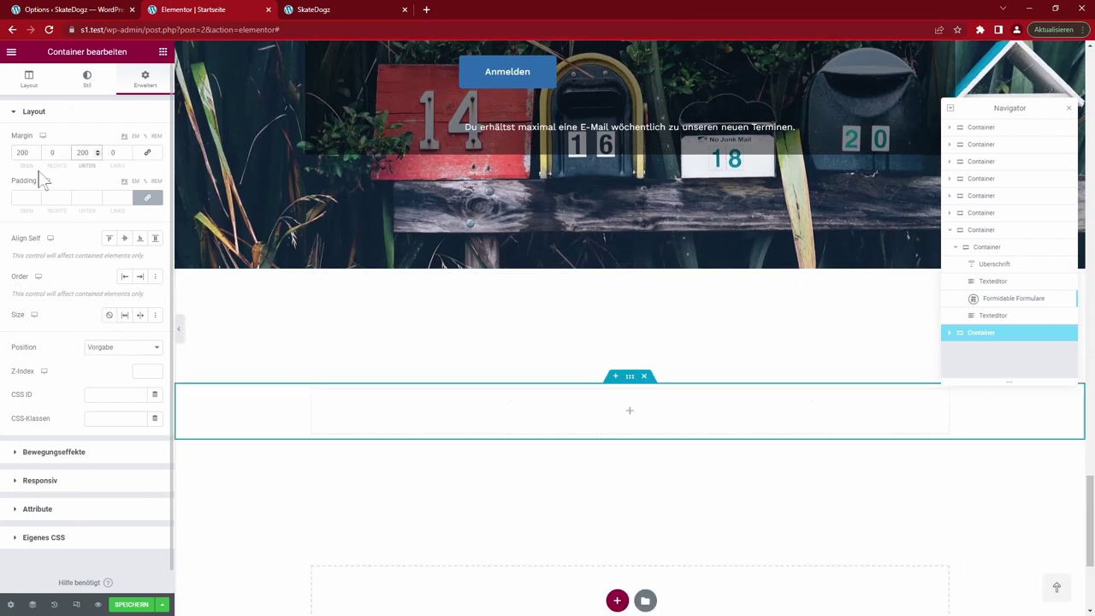
{"action": "left_click", "coordinate": [163, 52]}
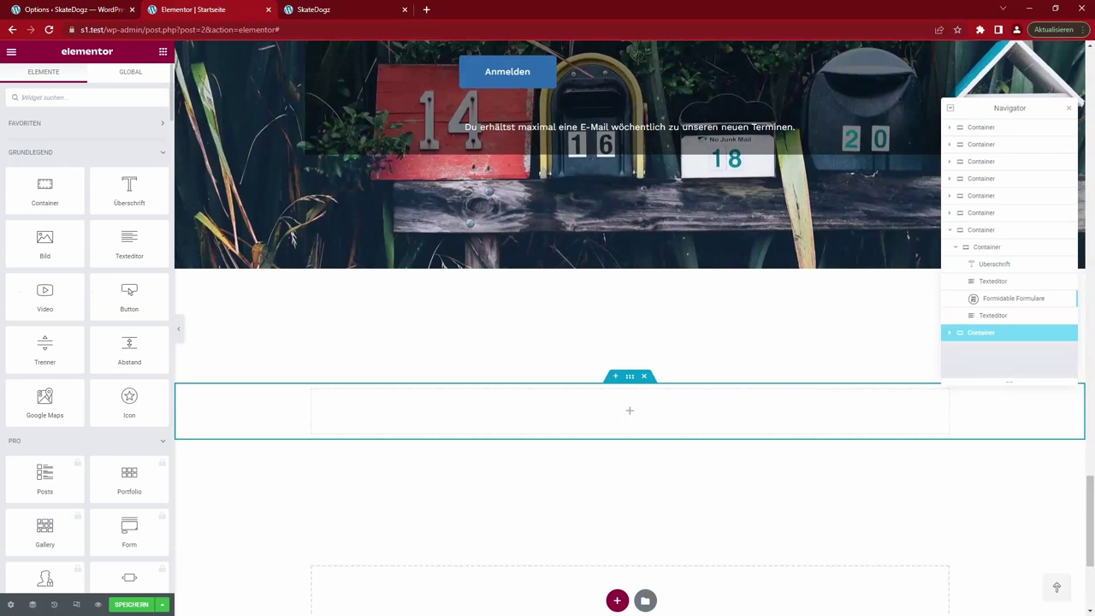
Find the Testimonials Carousel widget and add it to the new container below the newsletter section
{"action": "type", "text": "test"}
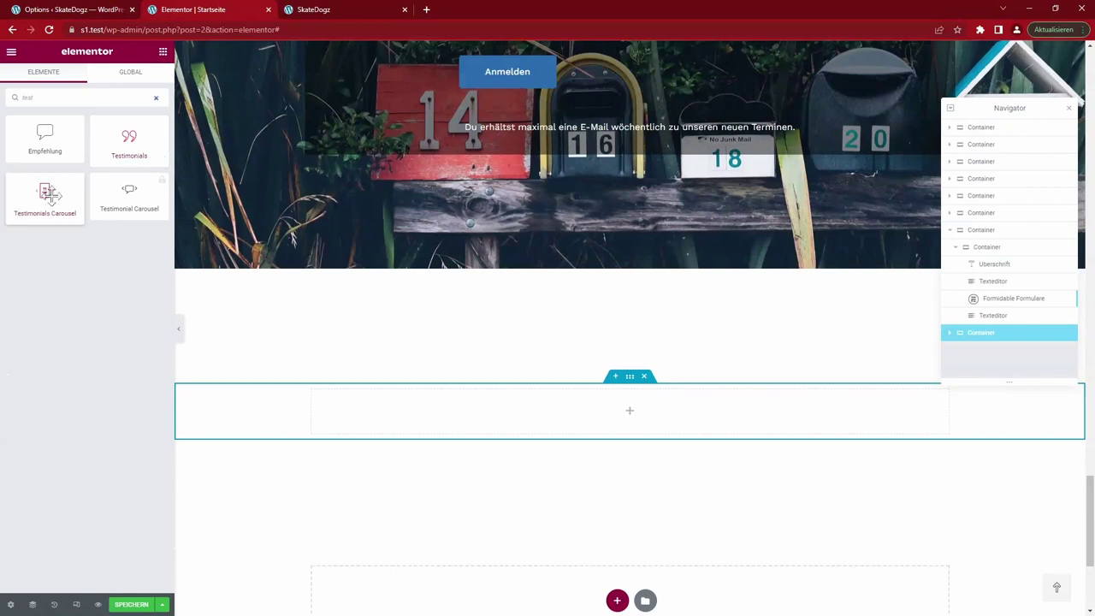
{"action": "left_click_drag", "start_coordinate": [47, 194], "coordinate": [804, 535]}
{"action": "scroll", "coordinate": [757, 295], "scroll_direction": "down", "scroll_amount": 3}
{"action": "scroll", "coordinate": [856, 402], "scroll_direction": "up", "scroll_amount": 1}
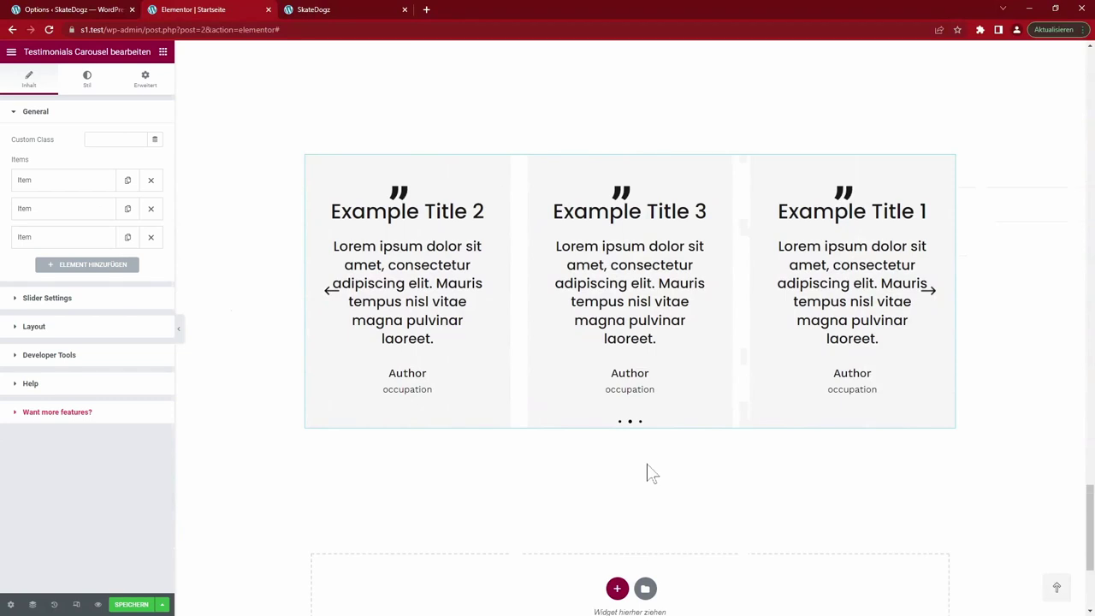
Turn off slider autoplay for the Testimonials Carousel
{"action": "left_click", "coordinate": [47, 298]}
{"action": "left_click", "coordinate": [124, 240]}
{"action": "left_click", "coordinate": [124, 261]}
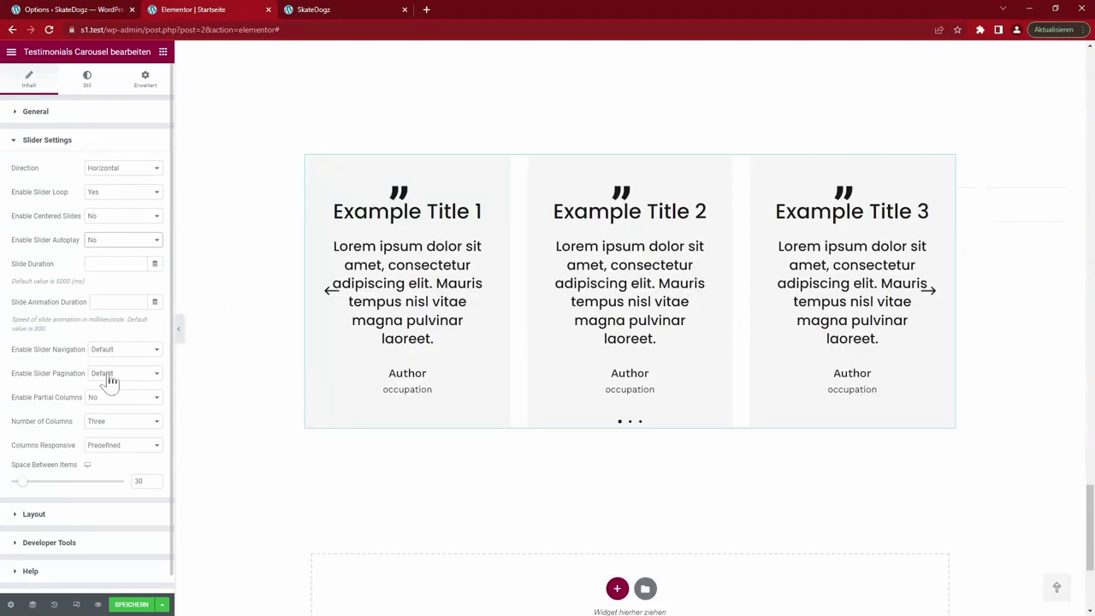
Fill the carousel items with illustrated participant testimonials such as "Vollprofis!" on light-blue backgrounds, and page through the slides
{"action": "left_click", "coordinate": [35, 111]}
{"action": "left_click", "coordinate": [51, 181]}
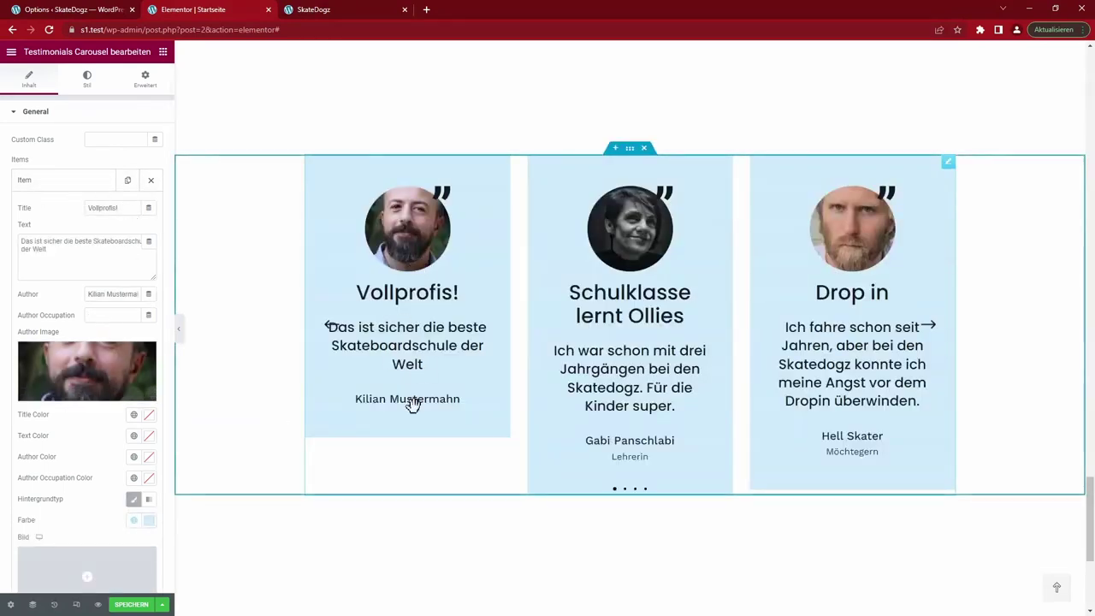
{"action": "left_click", "coordinate": [932, 330]}
{"action": "left_click", "coordinate": [933, 331]}
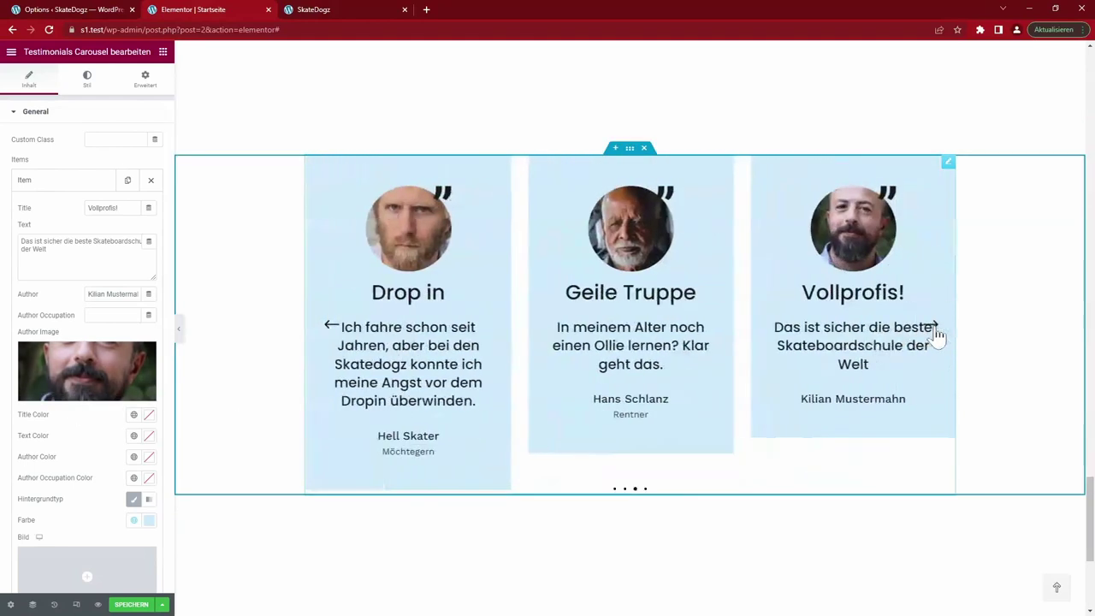
{"action": "left_click", "coordinate": [935, 332]}
{"action": "left_click", "coordinate": [934, 329]}
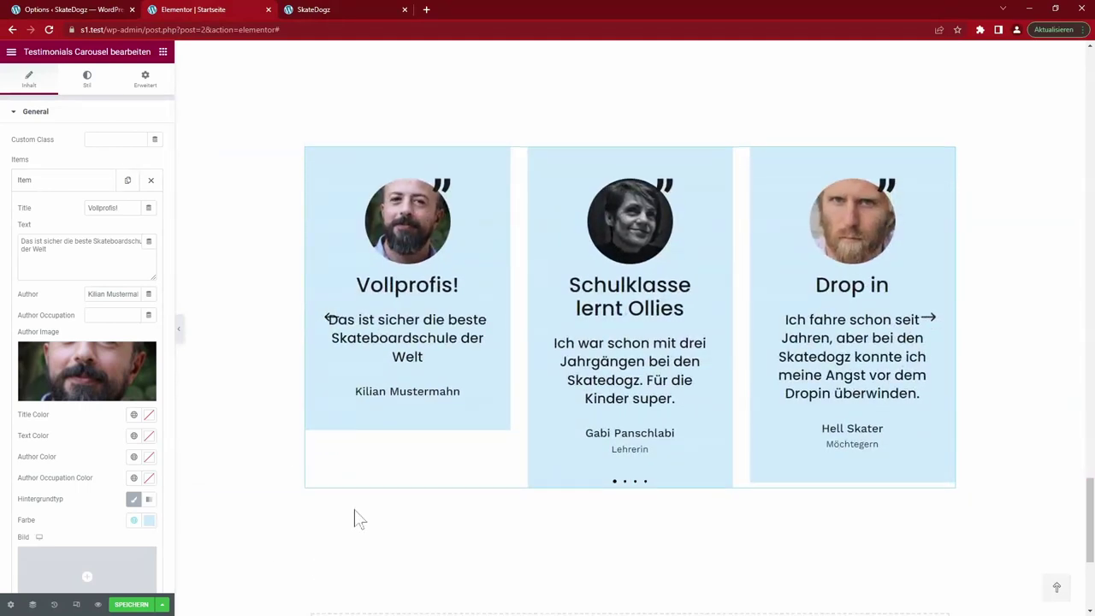
Save the home page and check the testimonials carousel in the preview by paging through its slides
{"action": "scroll", "coordinate": [354, 518], "scroll_direction": "down", "scroll_amount": 3}
{"action": "scroll", "coordinate": [355, 521], "scroll_direction": "up", "scroll_amount": 3}
{"action": "scroll", "coordinate": [355, 521], "scroll_direction": "down", "scroll_amount": 3}
{"action": "left_click", "coordinate": [132, 604]}
{"action": "left_click", "coordinate": [356, 15]}
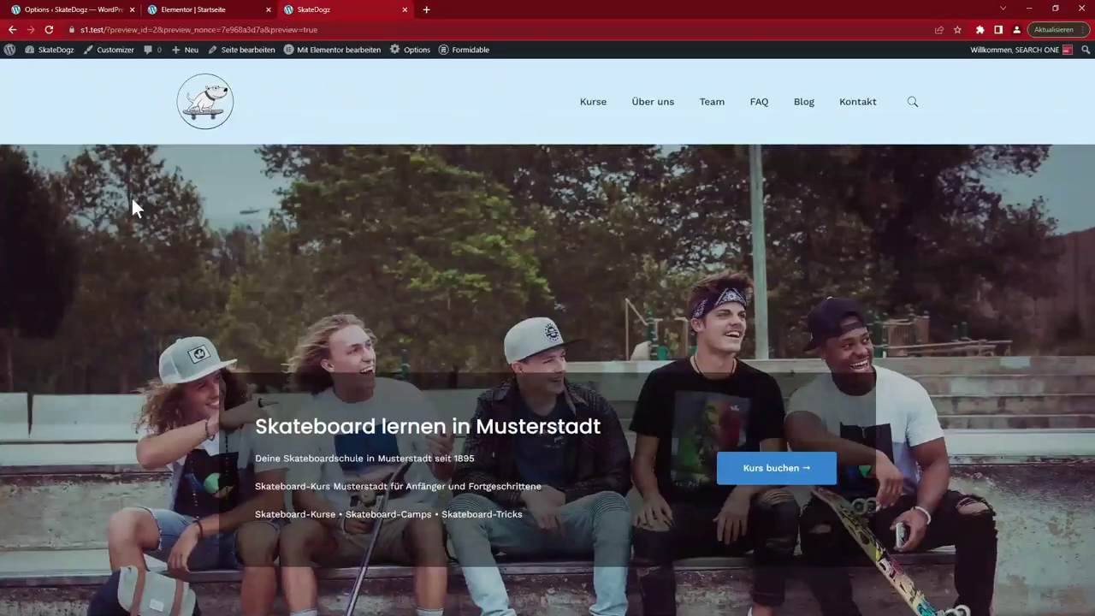
{"action": "scroll", "coordinate": [132, 199], "scroll_direction": "down", "scroll_amount": 10}
{"action": "scroll", "coordinate": [137, 208], "scroll_direction": "down", "scroll_amount": 15}
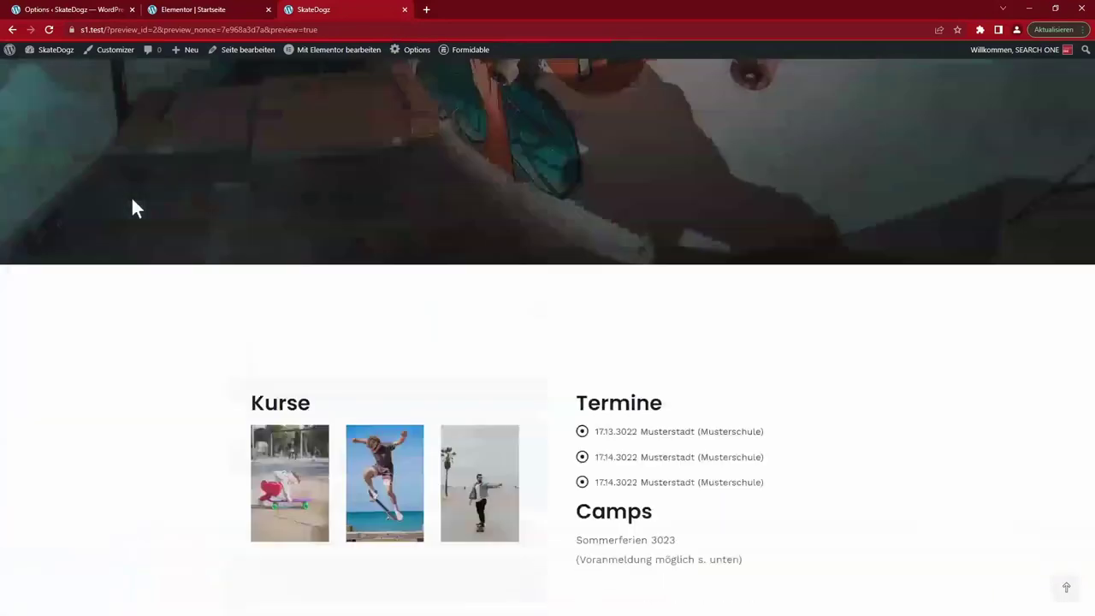
{"action": "scroll", "coordinate": [133, 208], "scroll_direction": "down", "scroll_amount": 2}
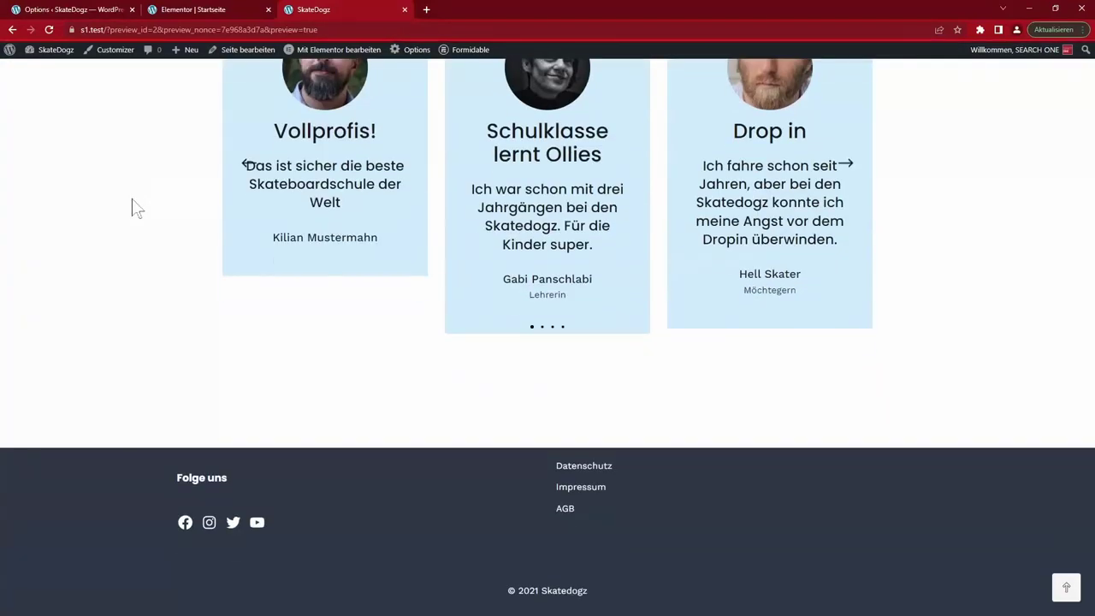
{"action": "scroll", "coordinate": [1009, 391], "scroll_direction": "up", "scroll_amount": 2}
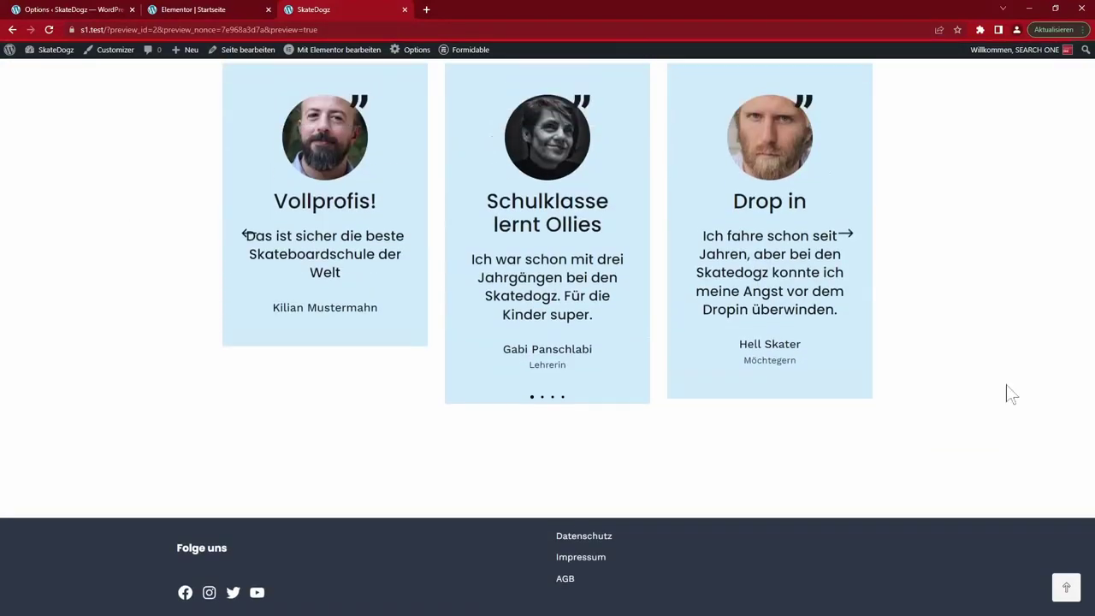
{"action": "left_click", "coordinate": [849, 340]}
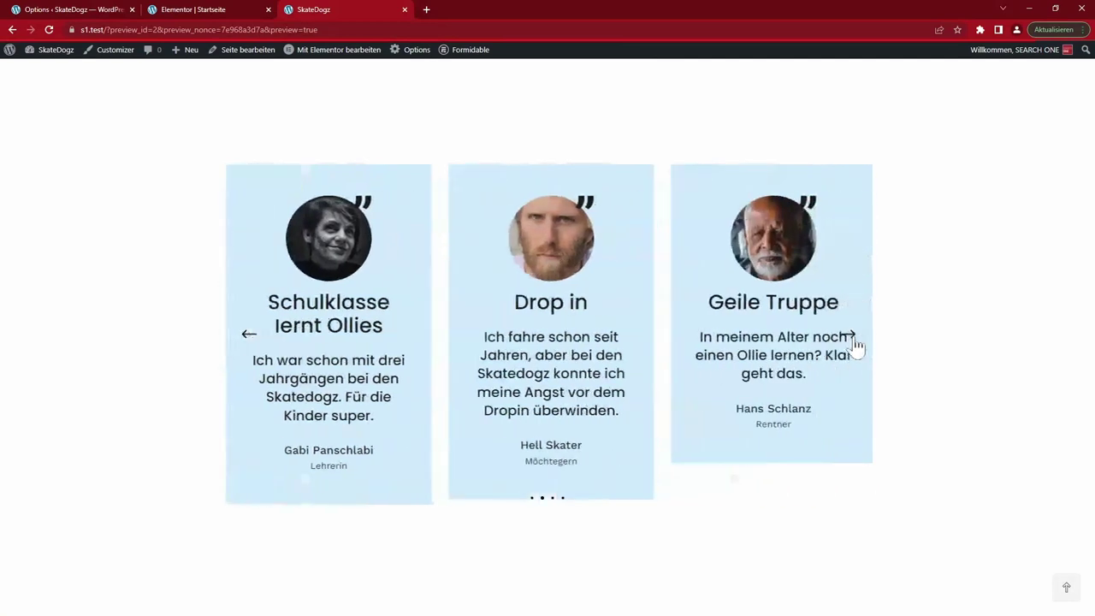
{"action": "left_click", "coordinate": [858, 337]}
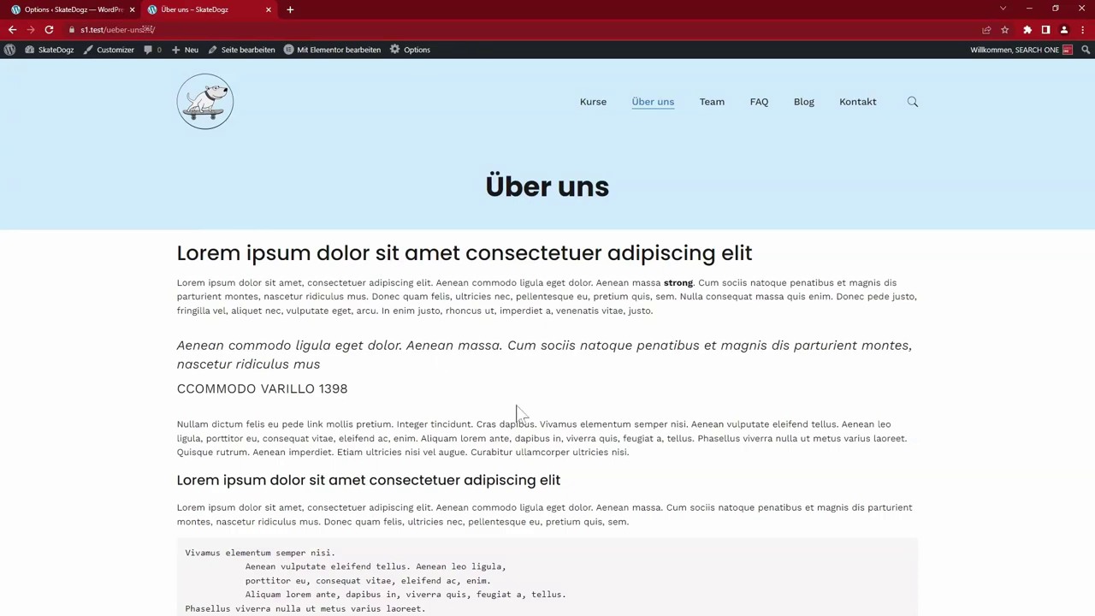
Check the content spacing on the Über uns page, set the global Page Content Padding to 50px 0 and save the Qode options
{"action": "scroll", "coordinate": [689, 372], "scroll_direction": "down", "scroll_amount": 7}
{"action": "scroll", "coordinate": [724, 443], "scroll_direction": "up", "scroll_amount": 5}
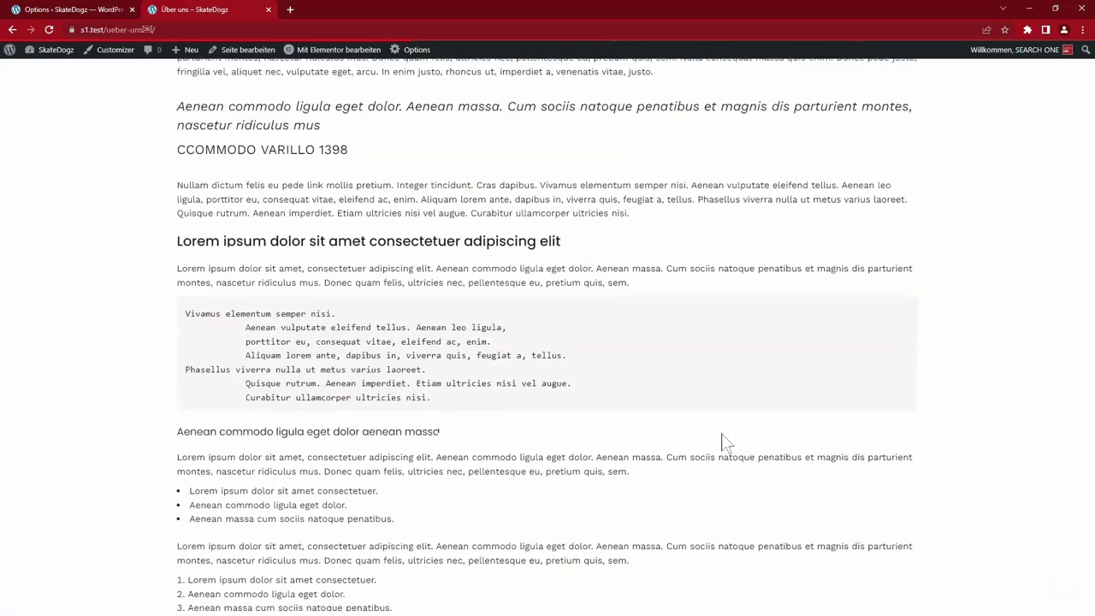
{"action": "scroll", "coordinate": [724, 442], "scroll_direction": "up", "scroll_amount": 3}
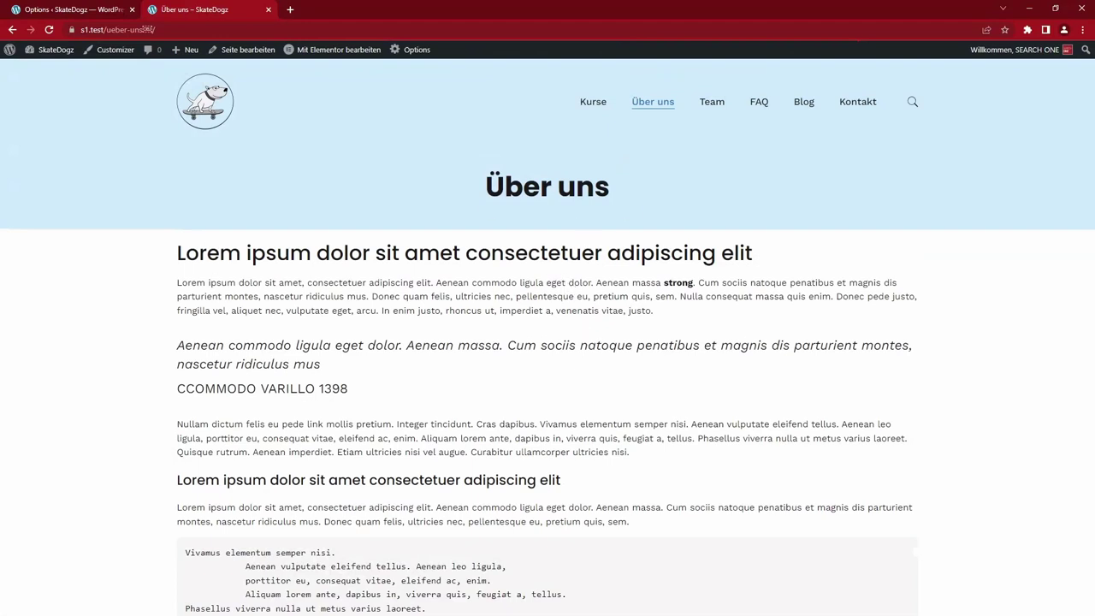
{"action": "left_click_drag", "start_coordinate": [185, 253], "coordinate": [924, 318]}
{"action": "left_click", "coordinate": [564, 366]}
{"action": "left_click", "coordinate": [87, 10]}
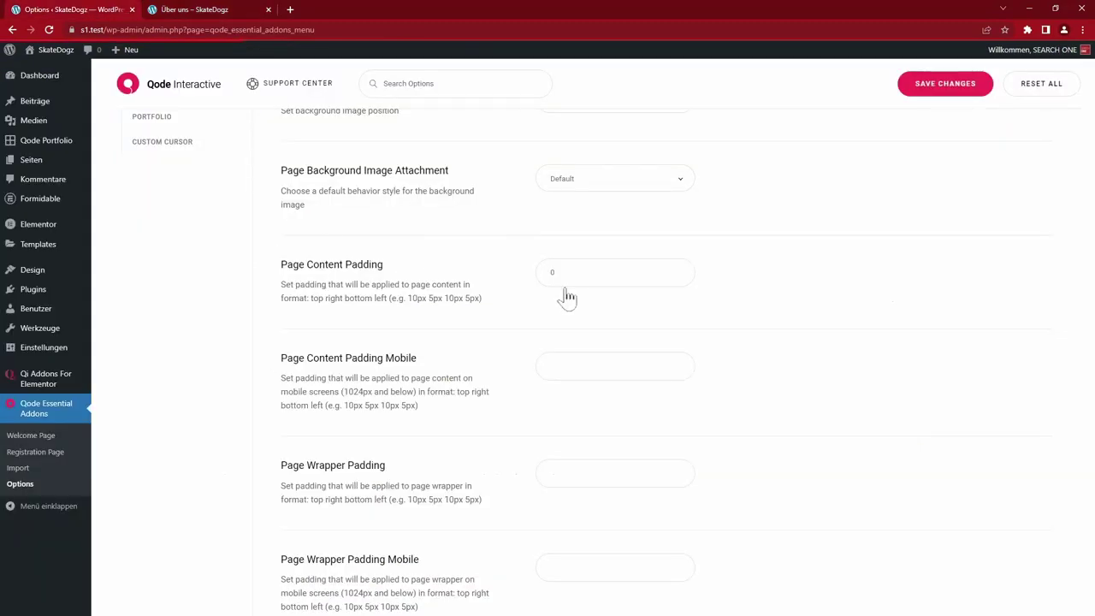
{"action": "left_click_drag", "start_coordinate": [568, 283], "coordinate": [541, 281]}
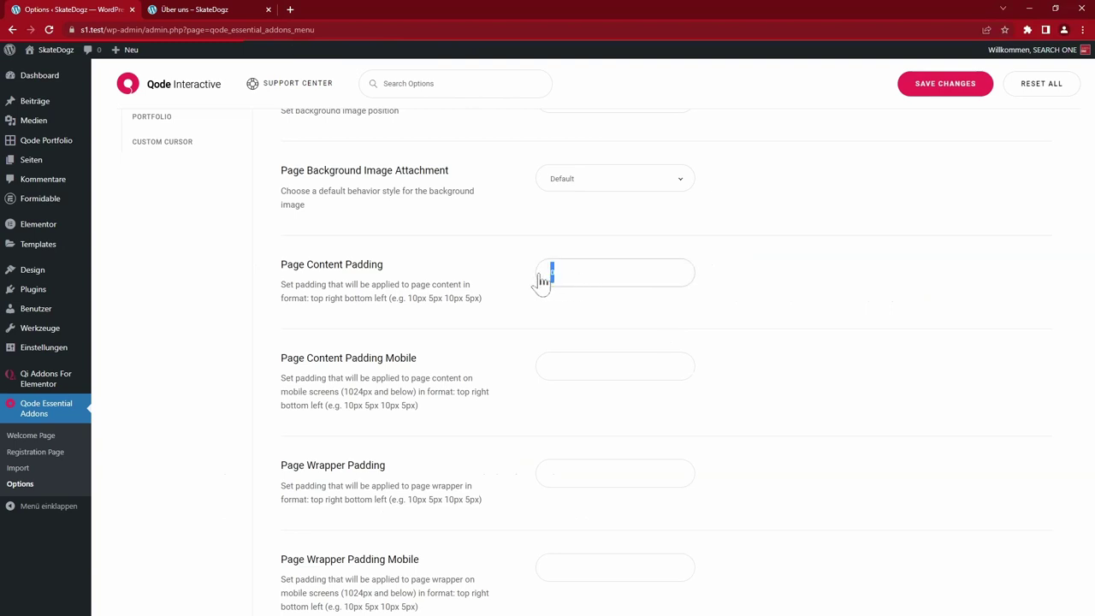
{"action": "type", "text": "50px 0"}
{"action": "left_click", "coordinate": [937, 87]}
Reload the Über uns page to check its content padding, and inspect the home page in a separate tab
{"action": "key", "text": "ctrl+Tab"}
{"action": "left_click", "coordinate": [50, 30]}
{"action": "scroll", "coordinate": [558, 485], "scroll_direction": "down", "scroll_amount": 15}
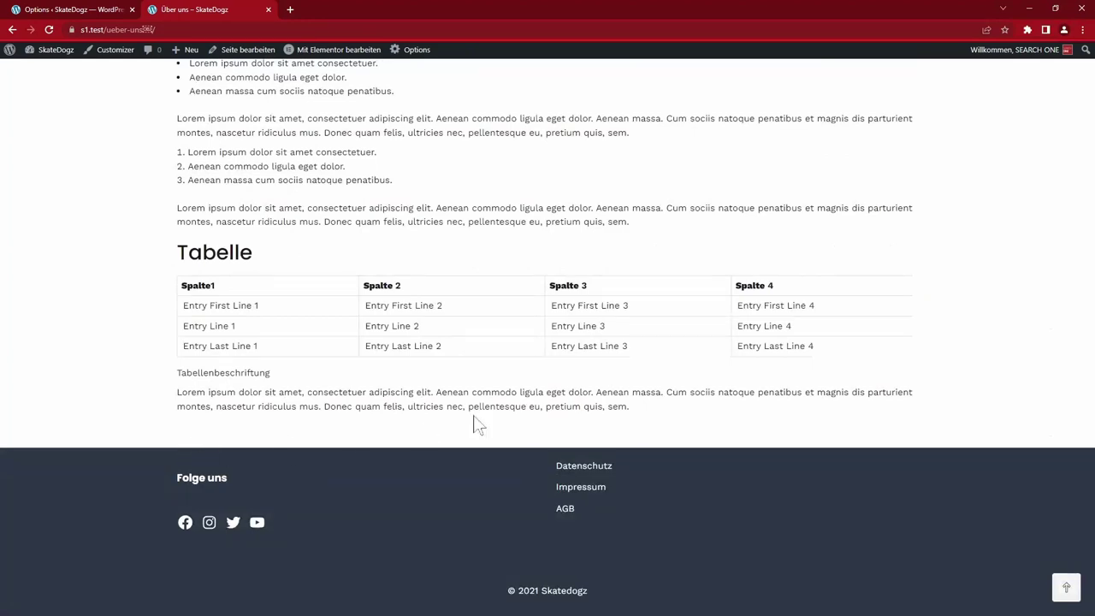
{"action": "scroll", "coordinate": [476, 422], "scroll_direction": "up", "scroll_amount": 15}
{"action": "right_click", "coordinate": [210, 101]}
{"action": "left_click", "coordinate": [211, 101]}
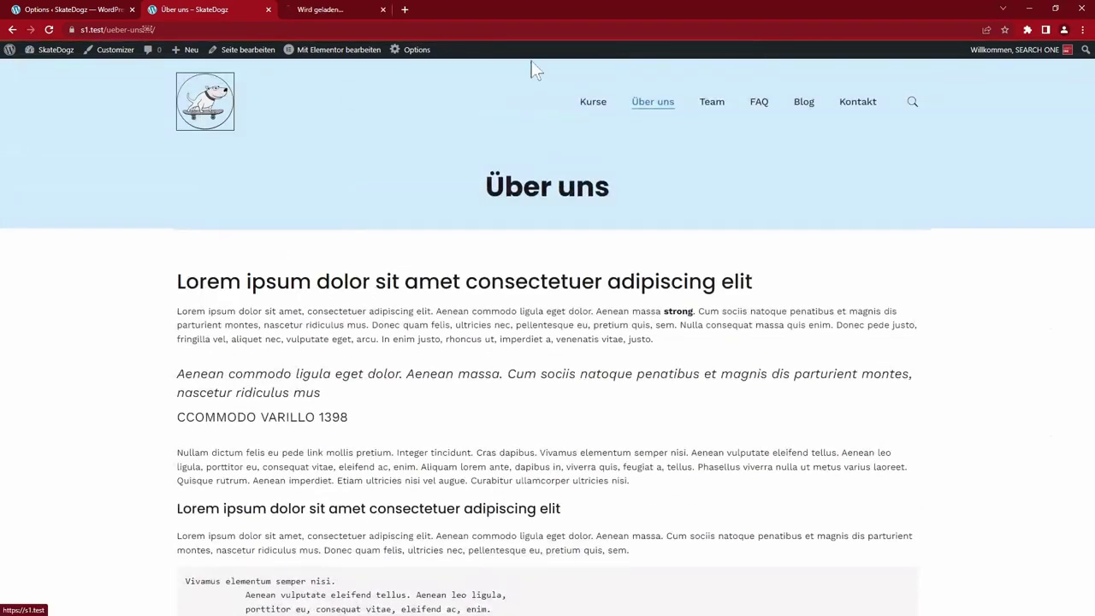
{"action": "key", "text": "ctrl+Tab"}
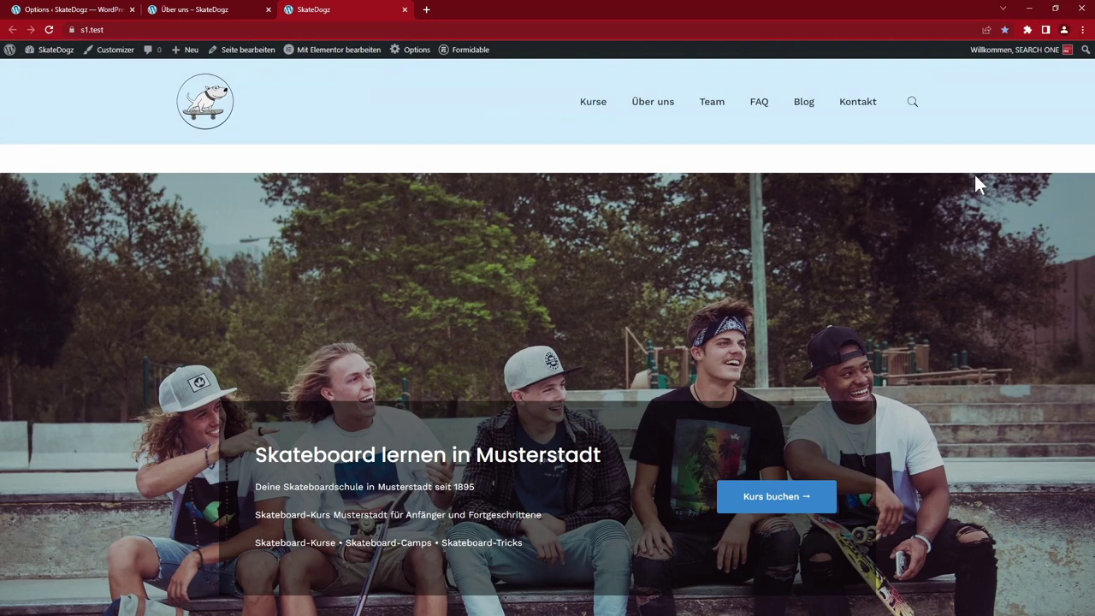
{"action": "scroll", "coordinate": [975, 174], "scroll_direction": "down", "scroll_amount": 20}
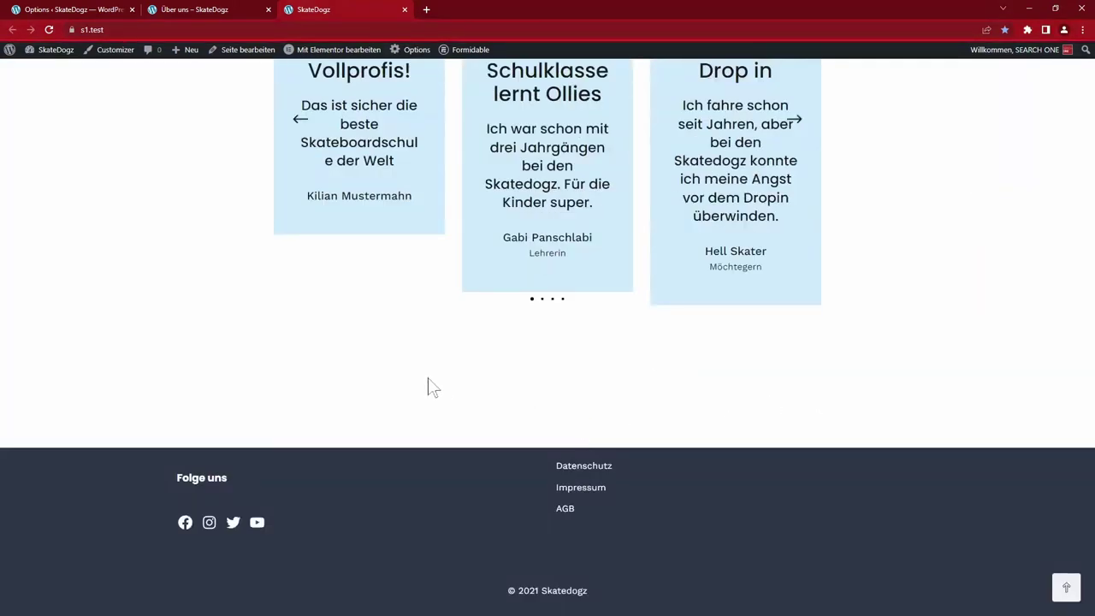
{"action": "scroll", "coordinate": [432, 388], "scroll_direction": "up", "scroll_amount": 5}
{"action": "scroll", "coordinate": [429, 389], "scroll_direction": "up", "scroll_amount": 5}
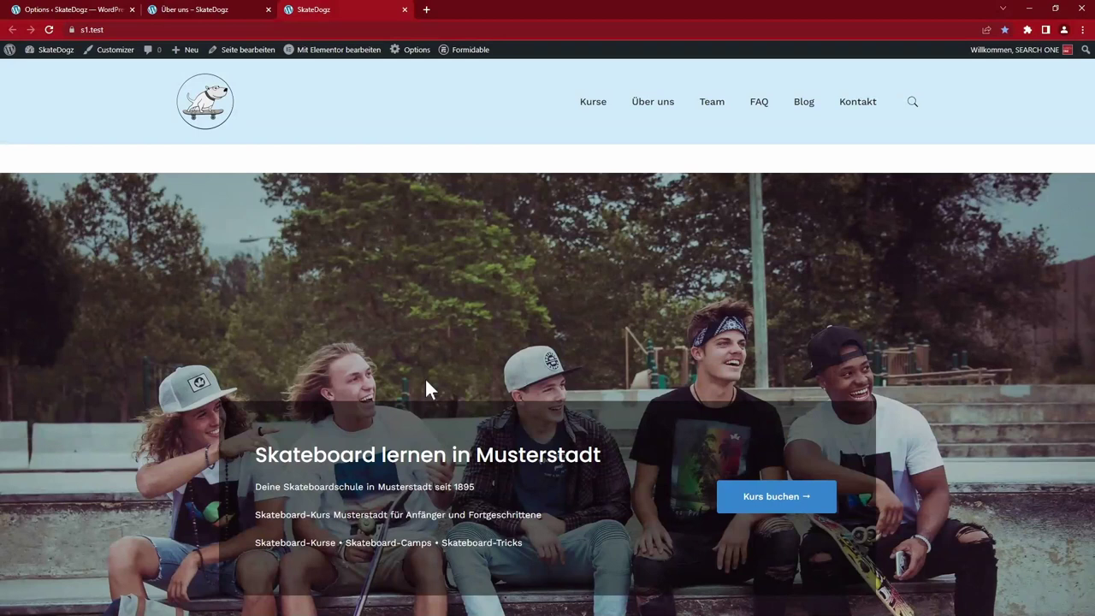
Set the Page Content Padding of the Startseite page to 0, update the page and check the live home page
{"action": "left_click", "coordinate": [248, 50]}
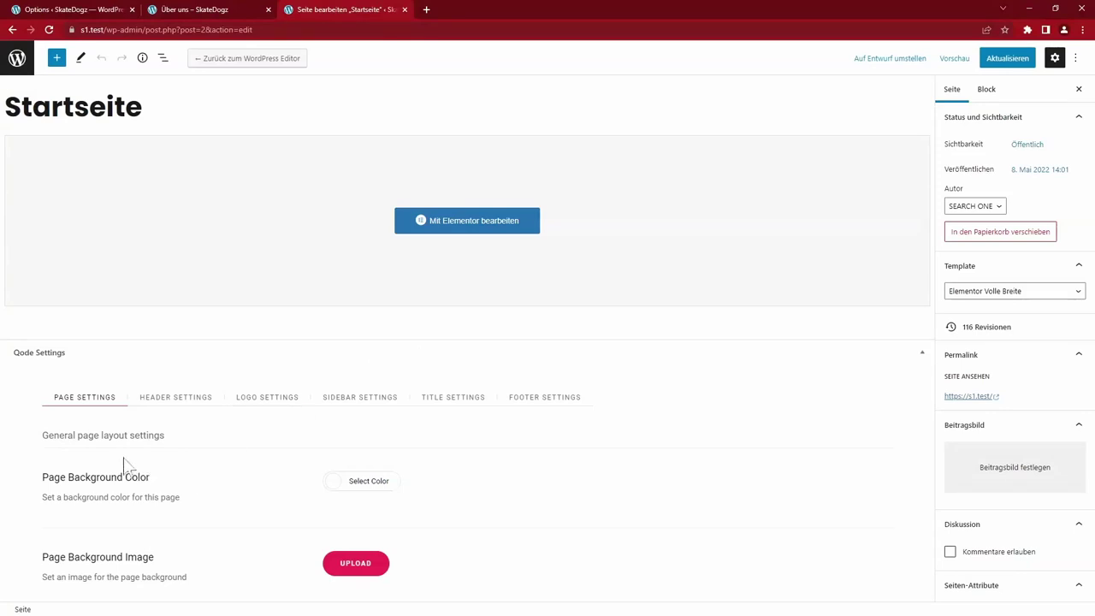
{"action": "scroll", "coordinate": [622, 483], "scroll_direction": "down", "scroll_amount": 5}
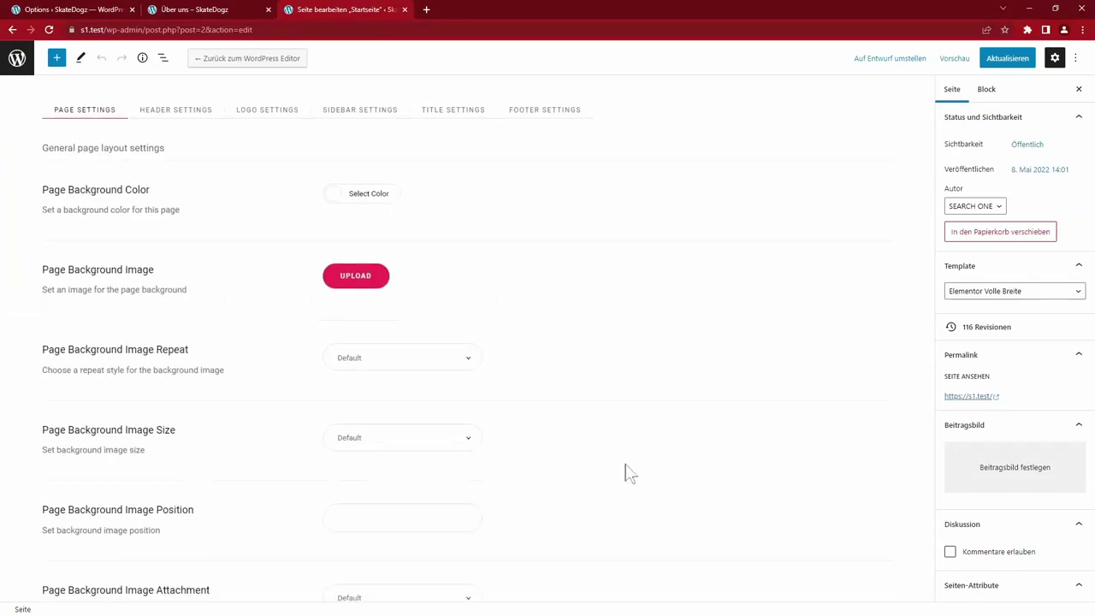
{"action": "scroll", "coordinate": [629, 471], "scroll_direction": "down", "scroll_amount": 2}
{"action": "left_click", "coordinate": [381, 349]}
{"action": "type", "text": "0"}
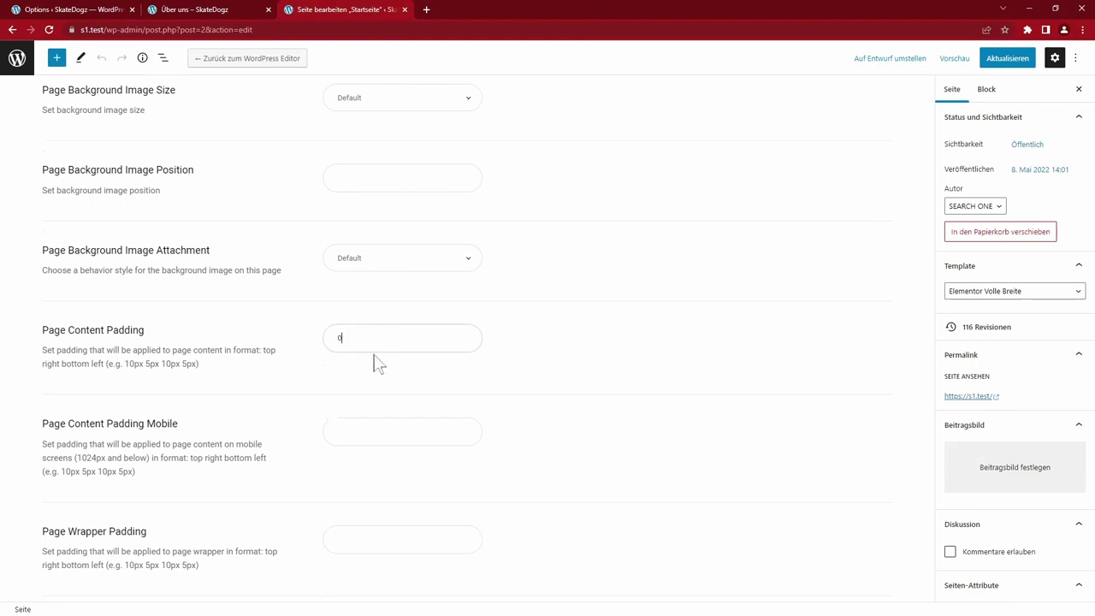
{"action": "left_click", "coordinate": [1007, 57]}
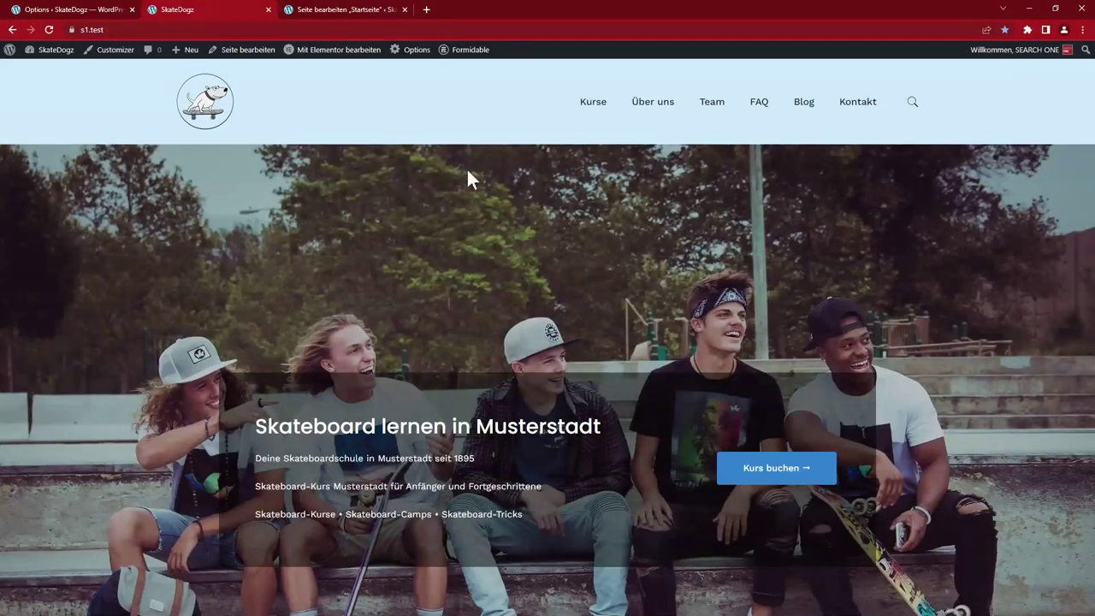
{"action": "scroll", "coordinate": [599, 350], "scroll_direction": "down", "scroll_amount": 10}
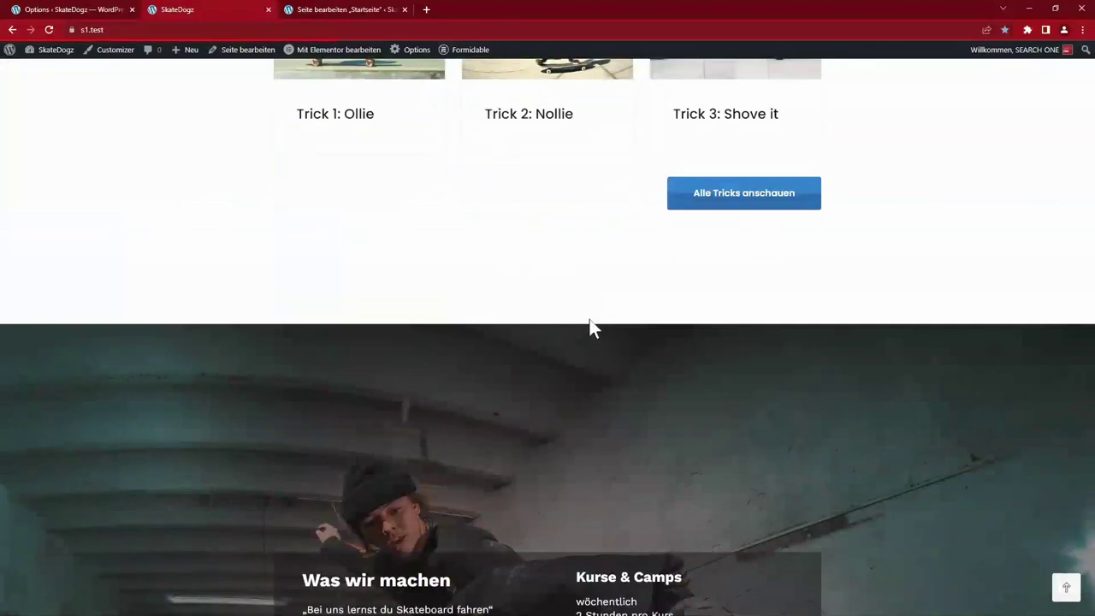
{"action": "scroll", "coordinate": [584, 420], "scroll_direction": "down", "scroll_amount": 12}
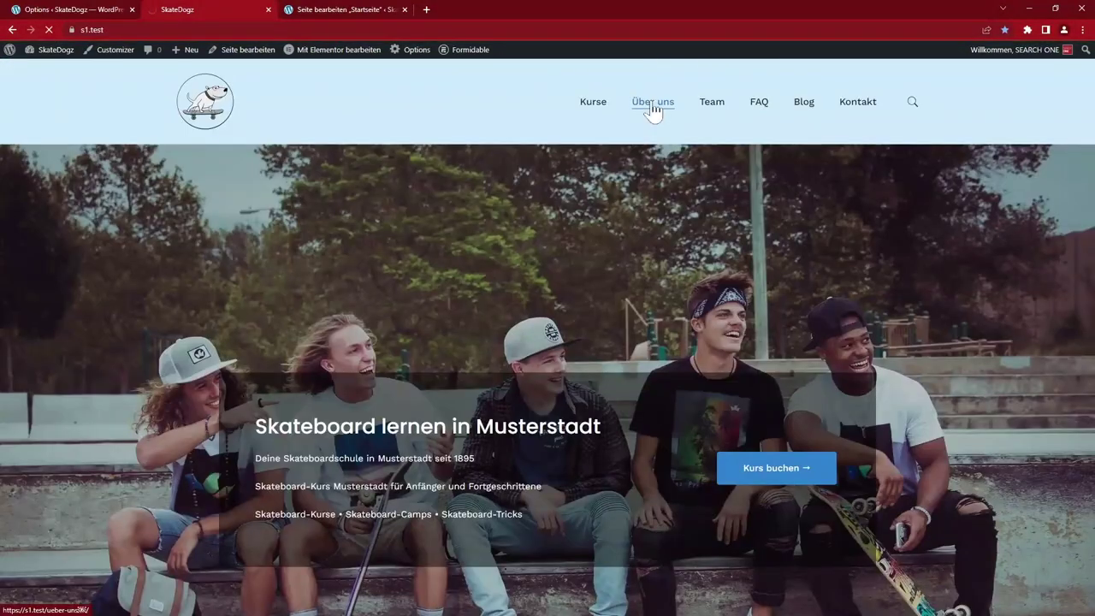
Set the Initial Width of Content to 800px in the Qode options, save, and check the result on the Über uns page
{"action": "left_click", "coordinate": [652, 101]}
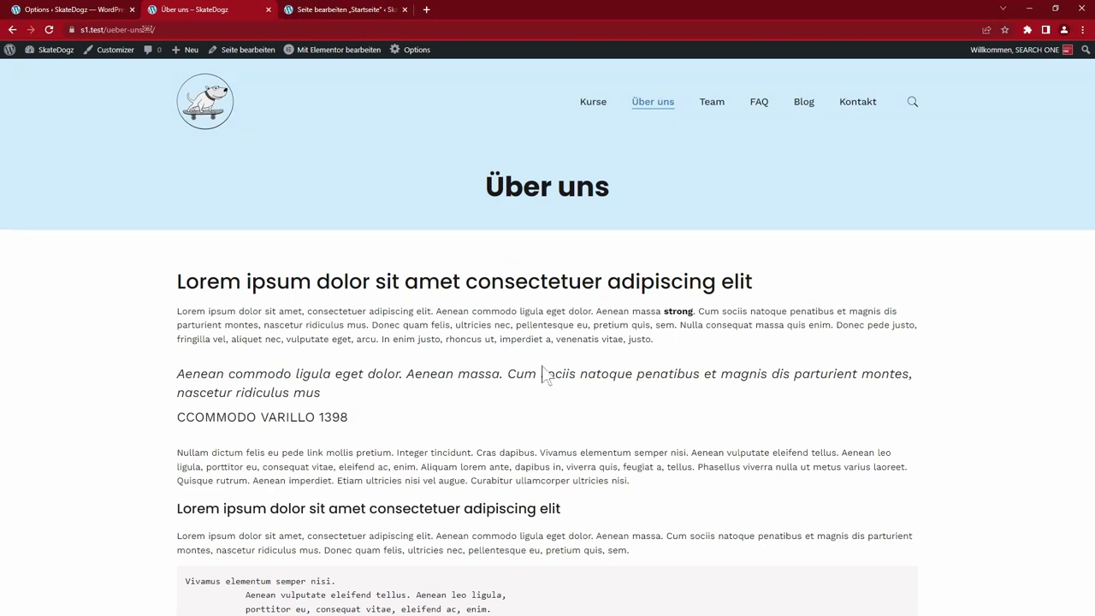
{"action": "left_click", "coordinate": [90, 10]}
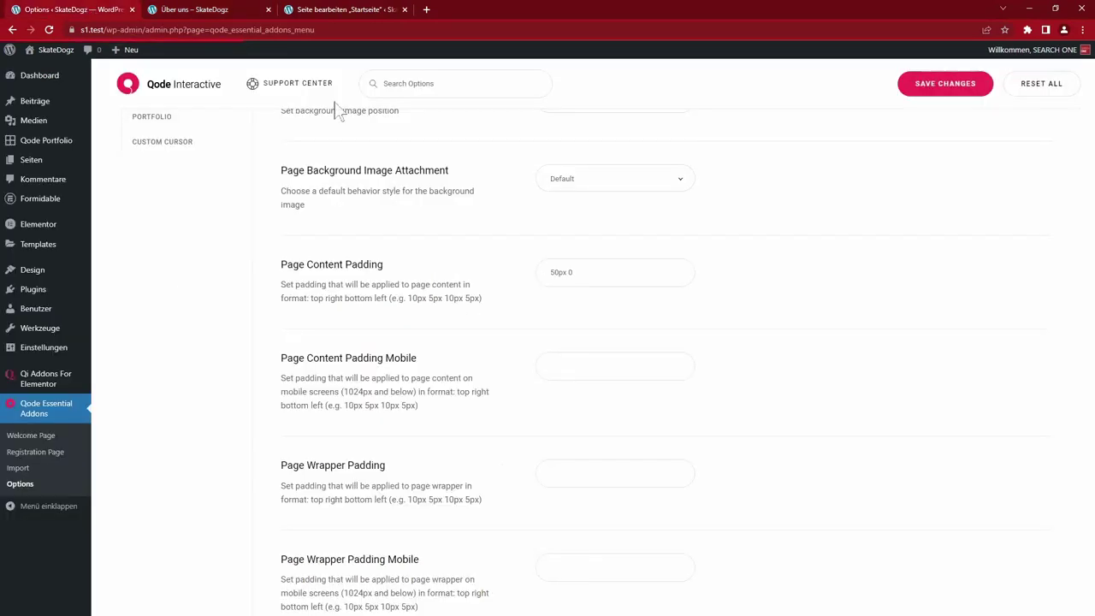
{"action": "scroll", "coordinate": [817, 394], "scroll_direction": "down", "scroll_amount": 5}
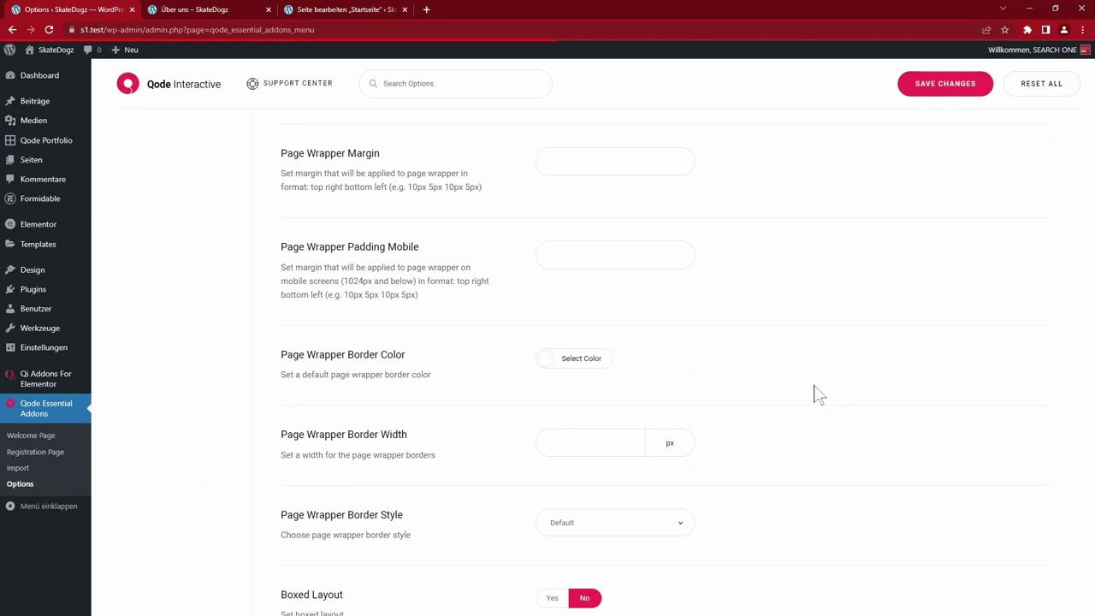
{"action": "scroll", "coordinate": [817, 394], "scroll_direction": "down", "scroll_amount": 5}
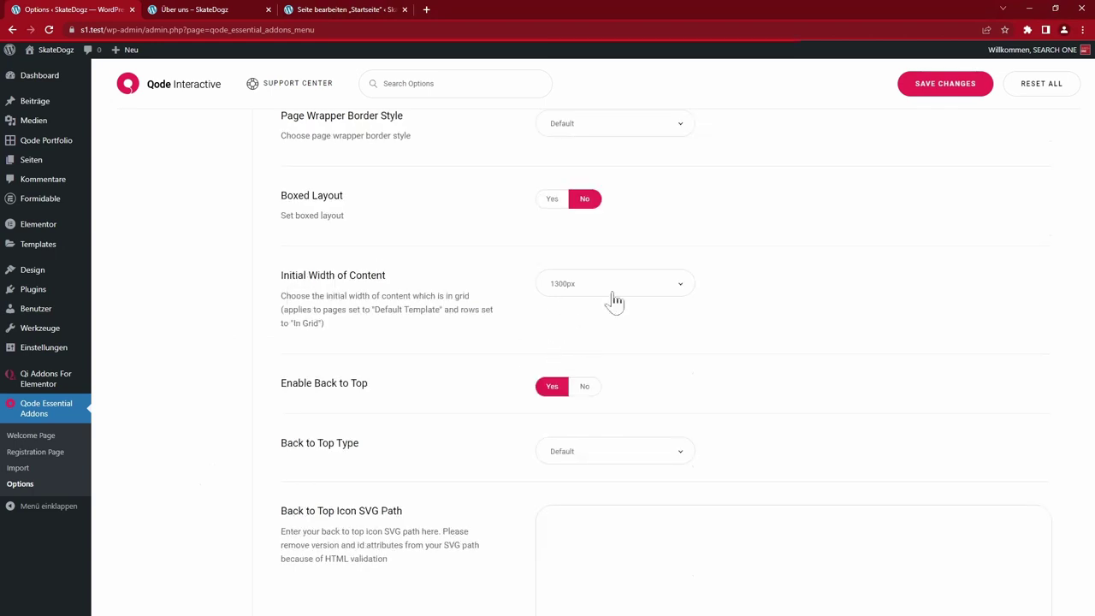
{"action": "left_click", "coordinate": [570, 294]}
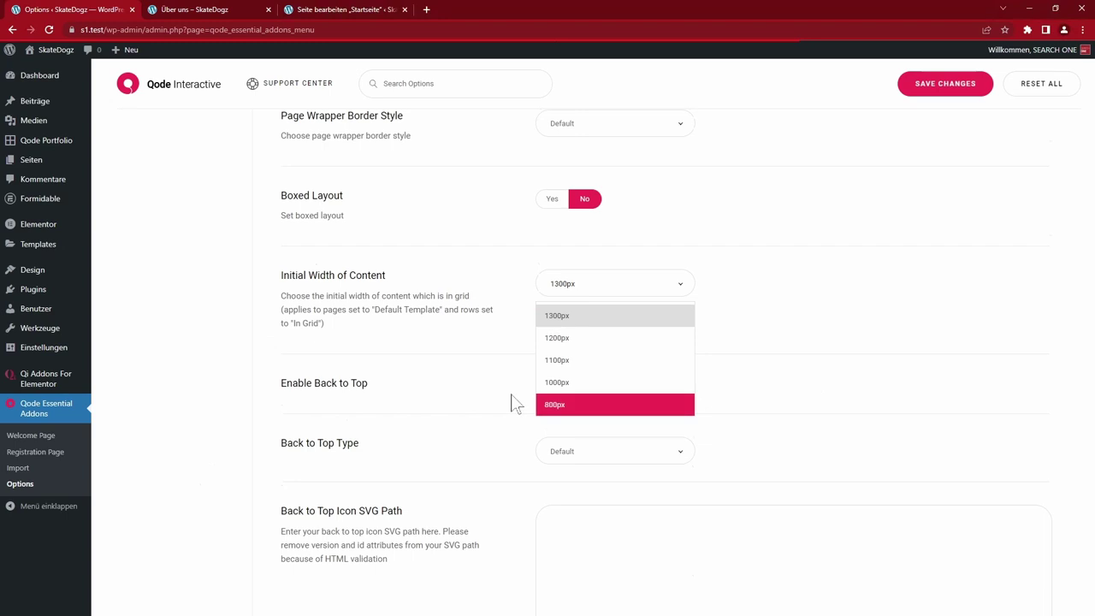
{"action": "left_click", "coordinate": [599, 408]}
{"action": "key", "text": "ctrl+s"}
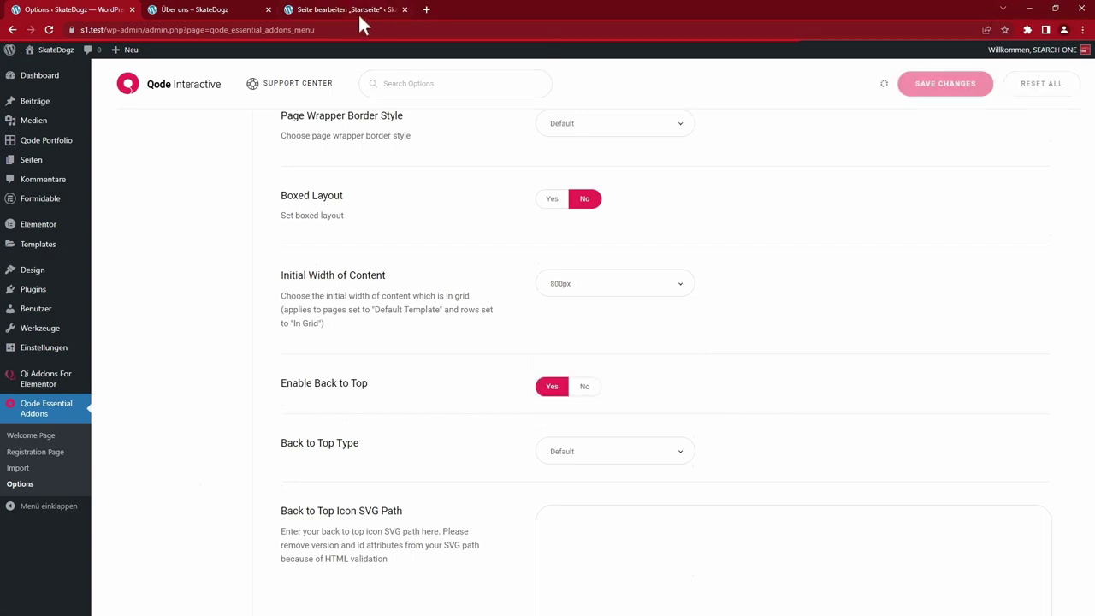
{"action": "left_click", "coordinate": [205, 9]}
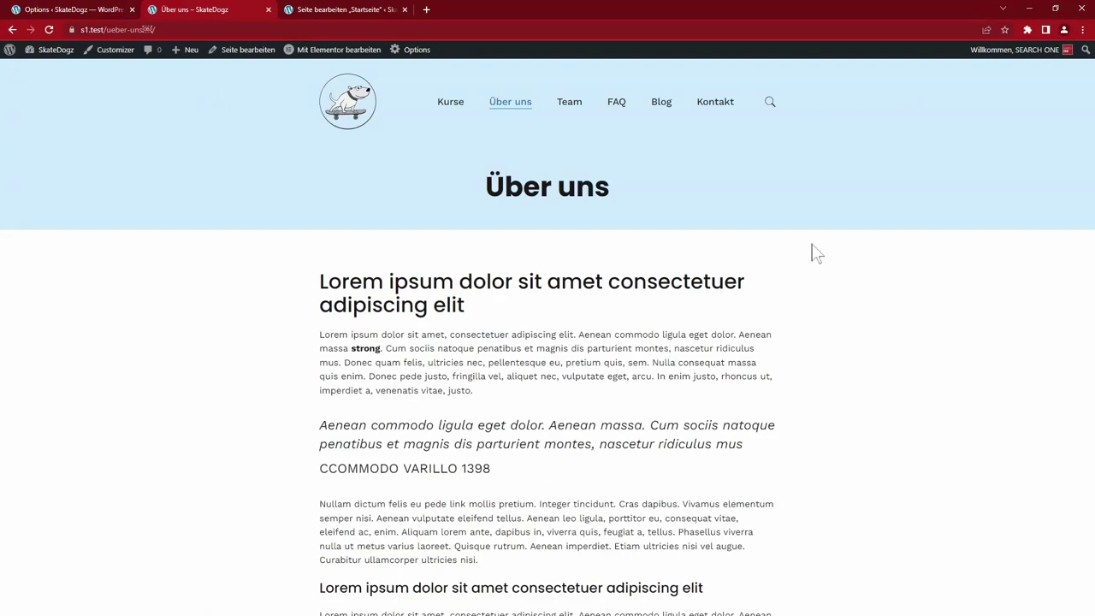
{"action": "scroll", "coordinate": [811, 414], "scroll_direction": "down", "scroll_amount": 7}
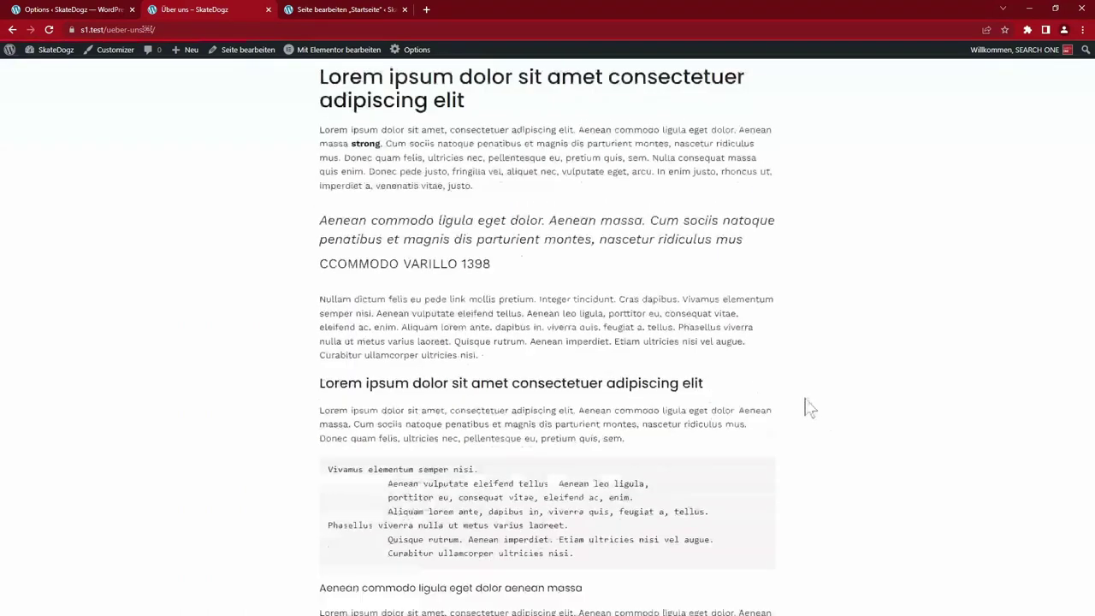
Review the content layout of the Über uns and Blog pages and the Top 10 Skateboardtricks section of the home page
{"action": "scroll", "coordinate": [809, 406], "scroll_direction": "down", "scroll_amount": 3}
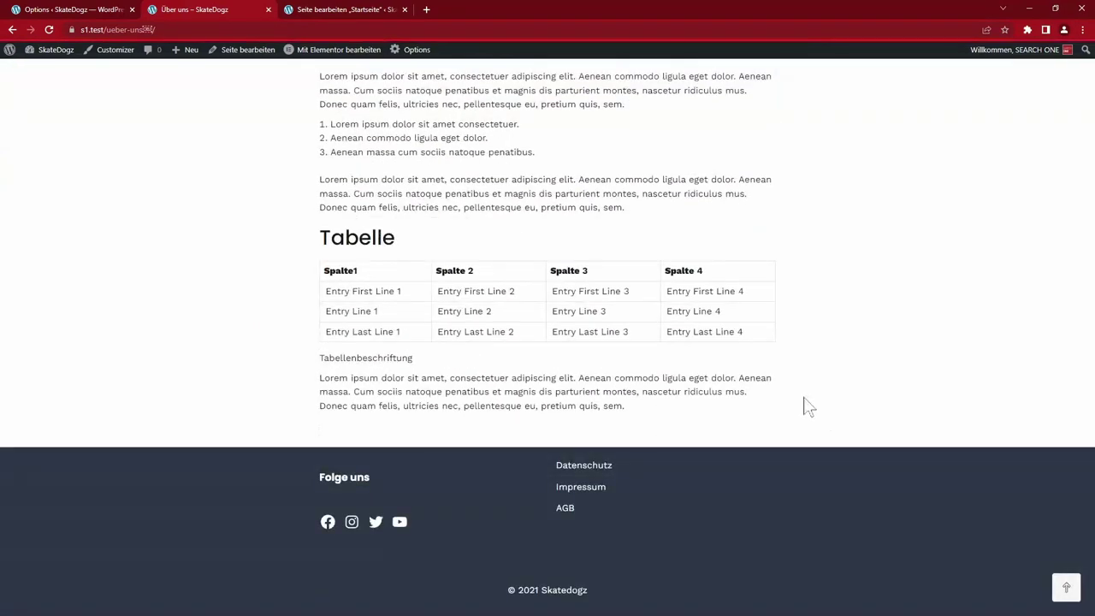
{"action": "scroll", "coordinate": [804, 376], "scroll_direction": "up", "scroll_amount": 10}
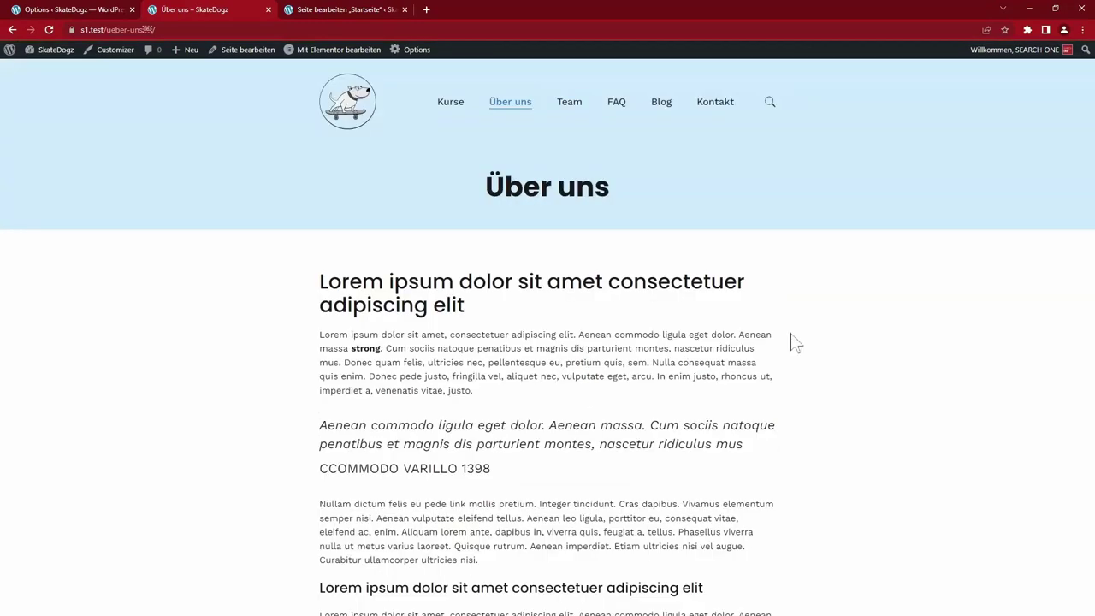
{"action": "left_click", "coordinate": [664, 122]}
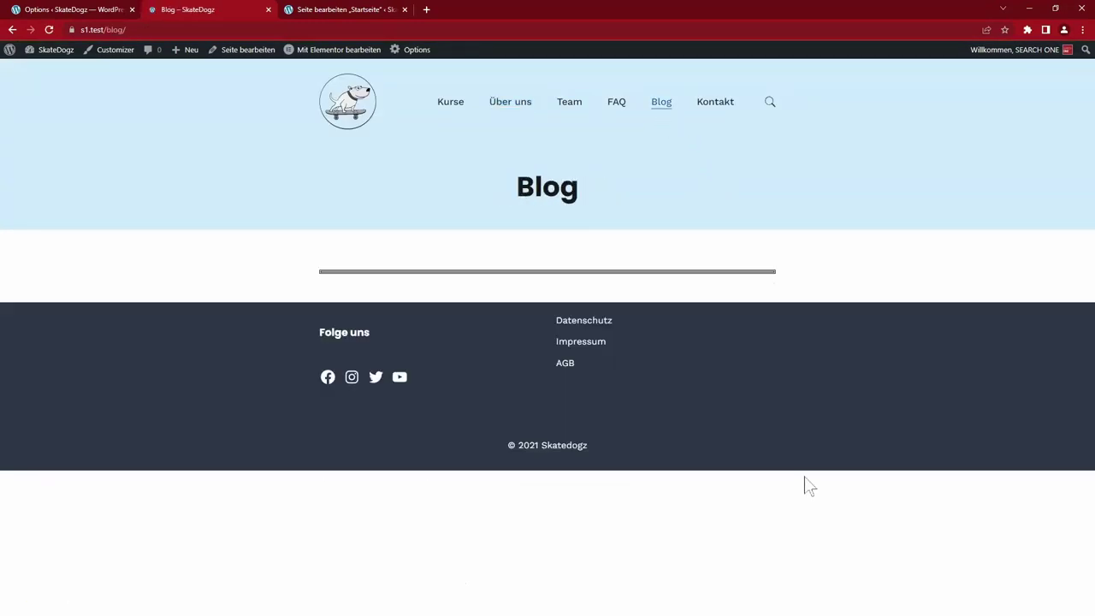
{"action": "middle_click", "coordinate": [347, 101]}
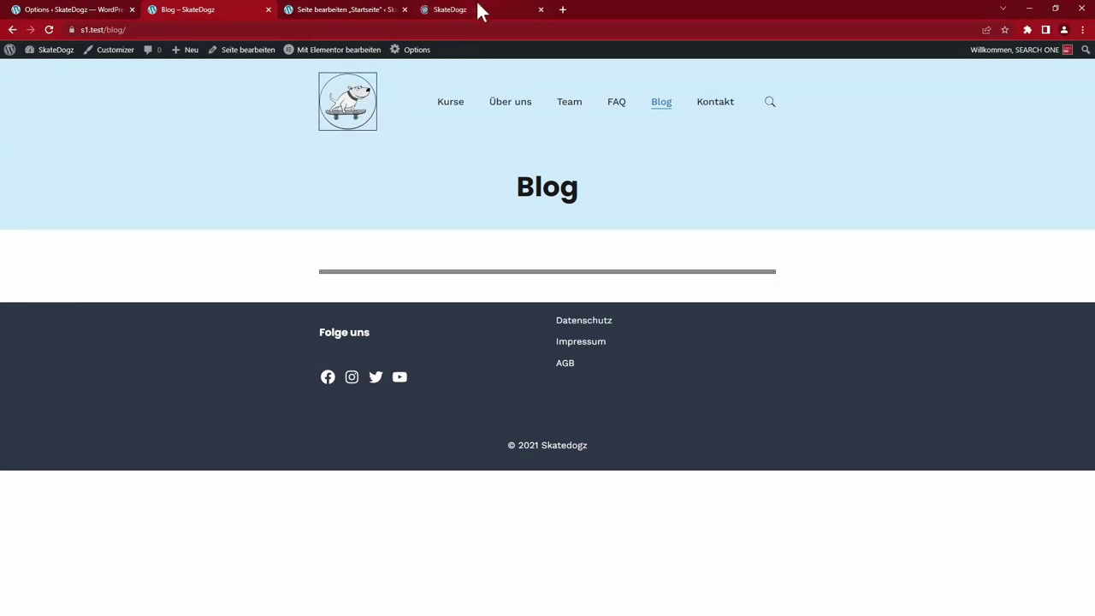
{"action": "left_click", "coordinate": [477, 1]}
{"action": "scroll", "coordinate": [774, 368], "scroll_direction": "down", "scroll_amount": 8}
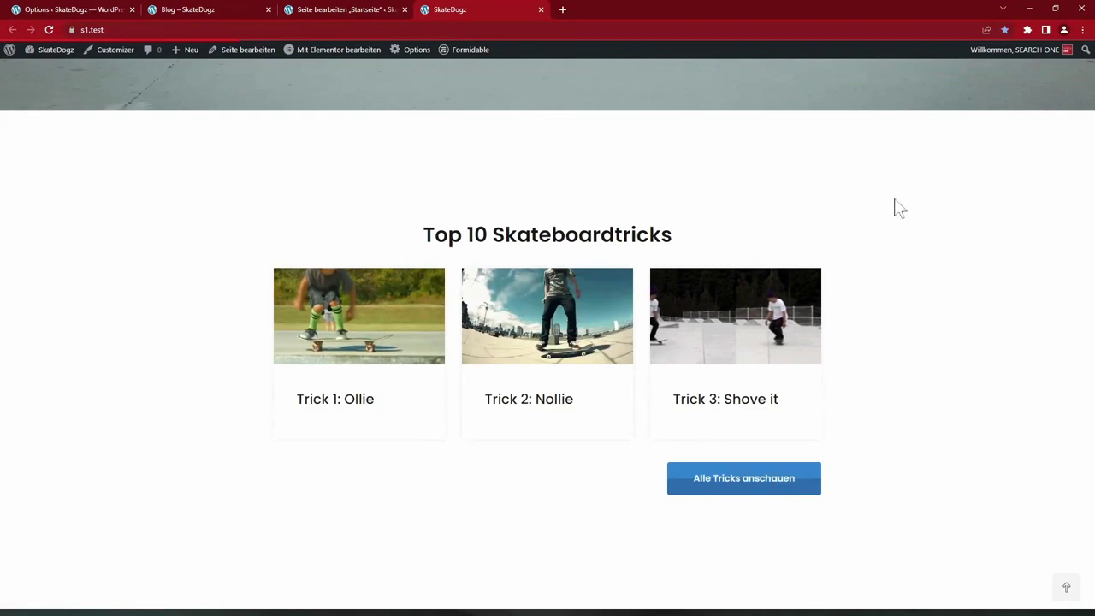
{"action": "left_click", "coordinate": [190, 9]}
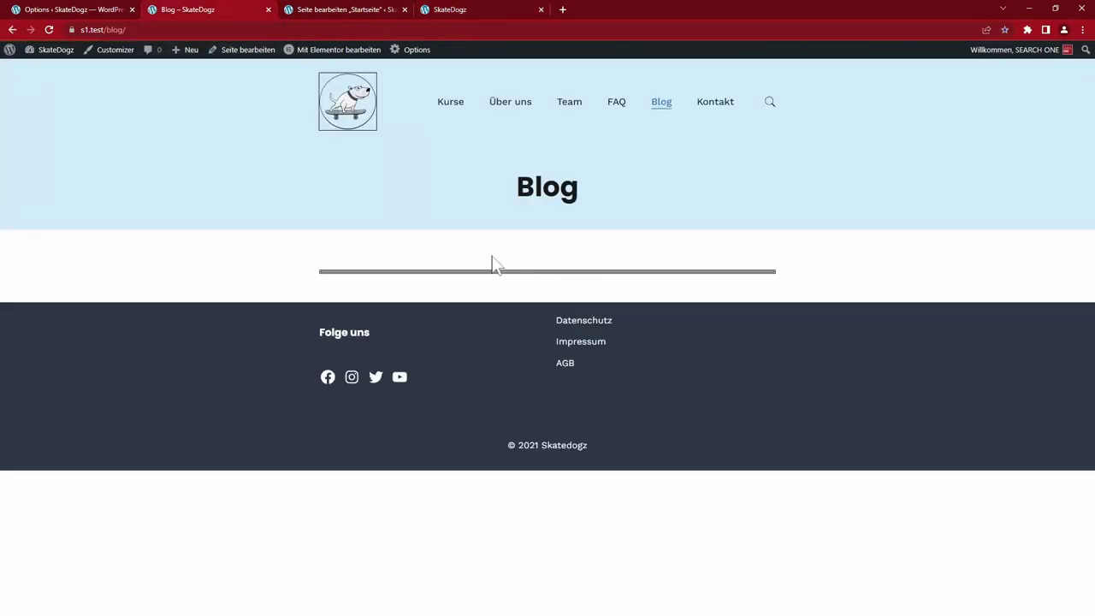
Edit the Blog page with Elementor, delete its empty section and add a Blog List Premium widget
{"action": "left_click", "coordinate": [329, 53]}
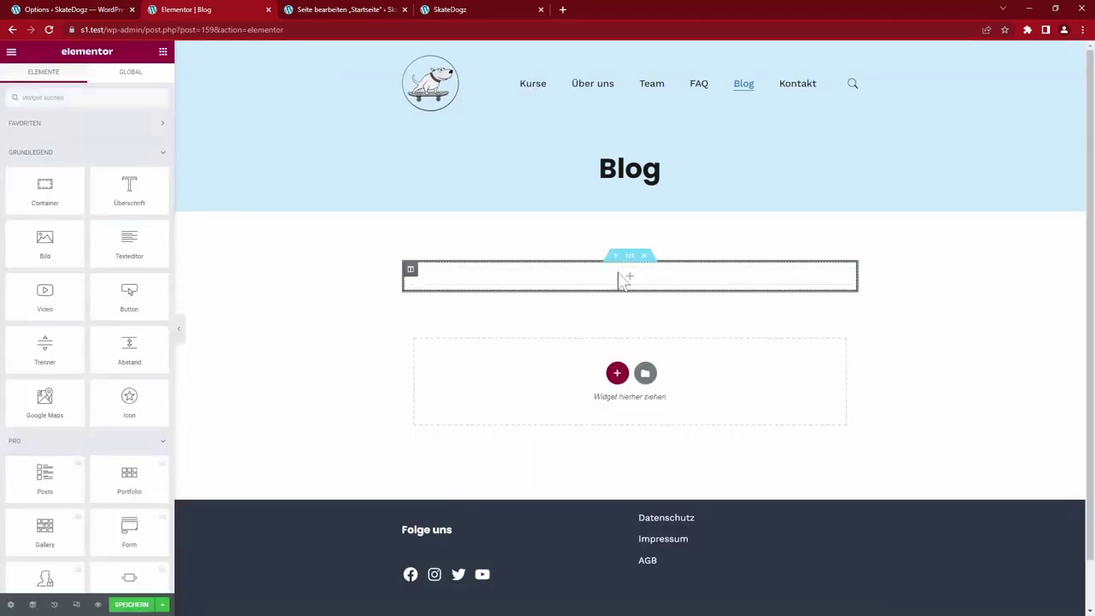
{"action": "left_click", "coordinate": [648, 262]}
{"action": "left_click", "coordinate": [68, 97]}
{"action": "type", "text": "blog"}
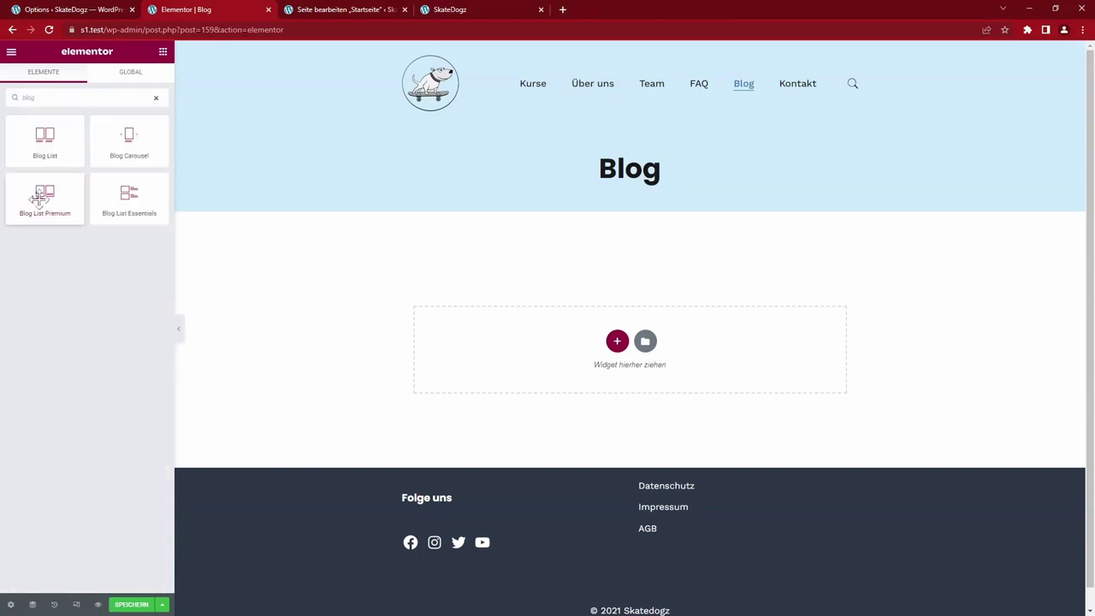
{"action": "left_click_drag", "start_coordinate": [45, 200], "coordinate": [663, 375]}
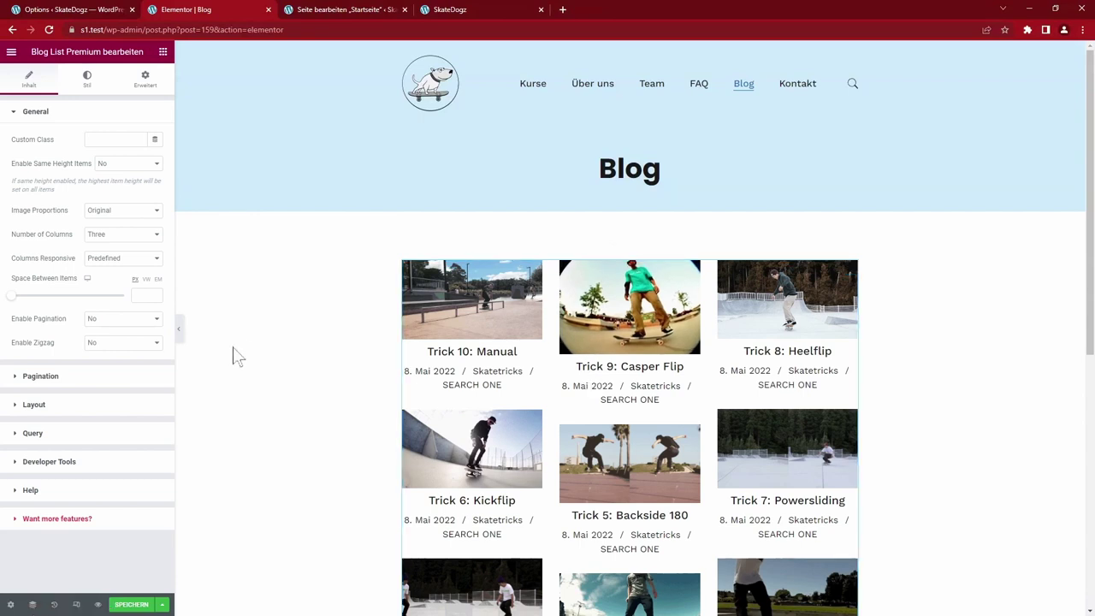
Set the blog list's query order to Ascending and its title tag to H3
{"action": "left_click", "coordinate": [86, 433]}
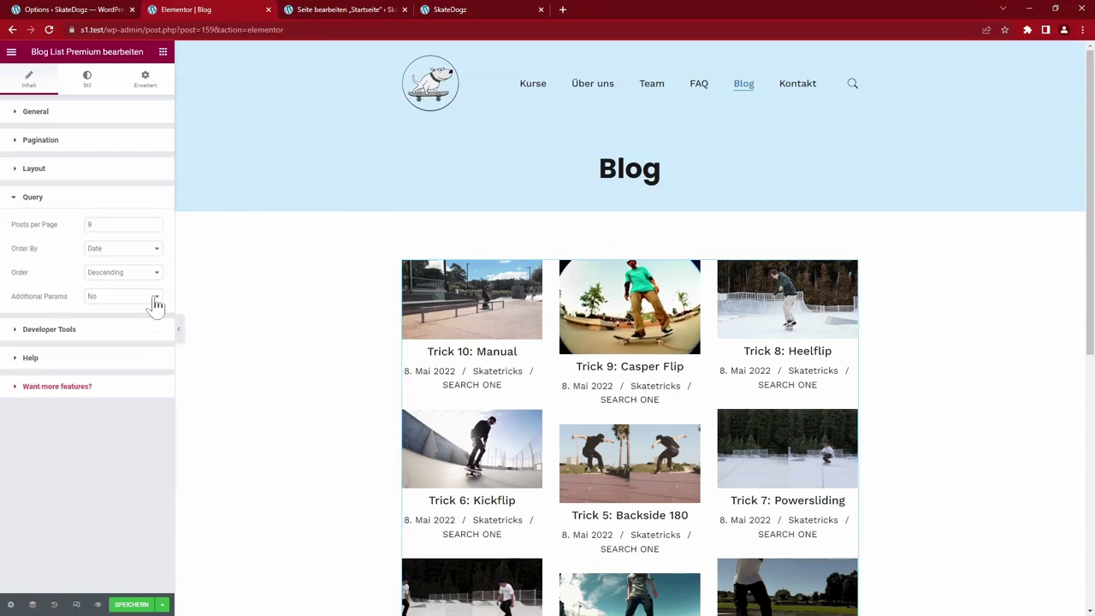
{"action": "left_click", "coordinate": [112, 272]}
{"action": "left_click", "coordinate": [104, 302]}
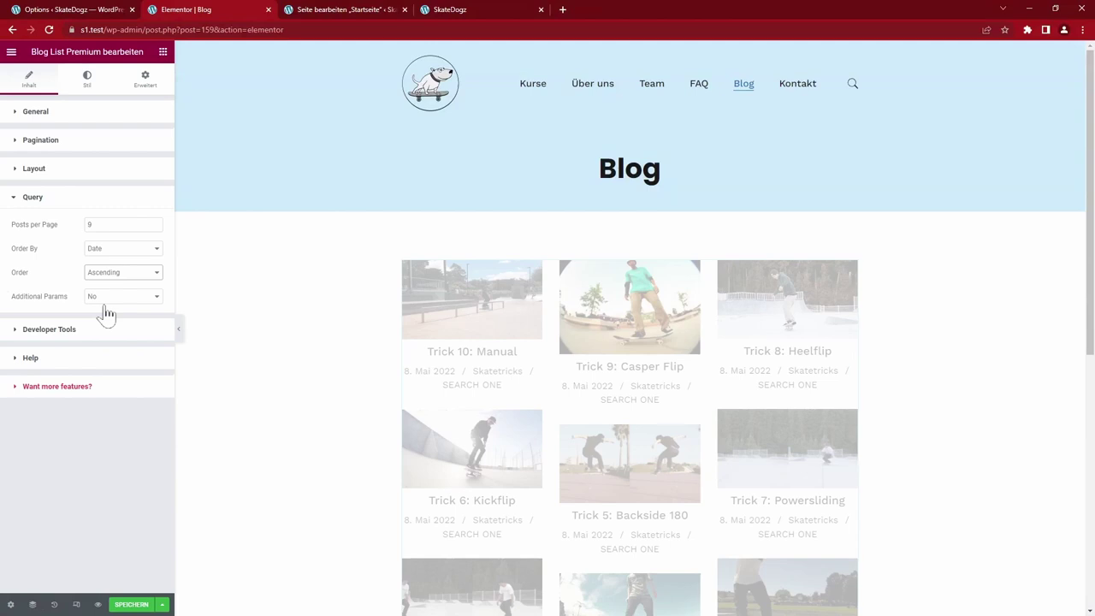
{"action": "scroll", "coordinate": [275, 325], "scroll_direction": "down", "scroll_amount": 4}
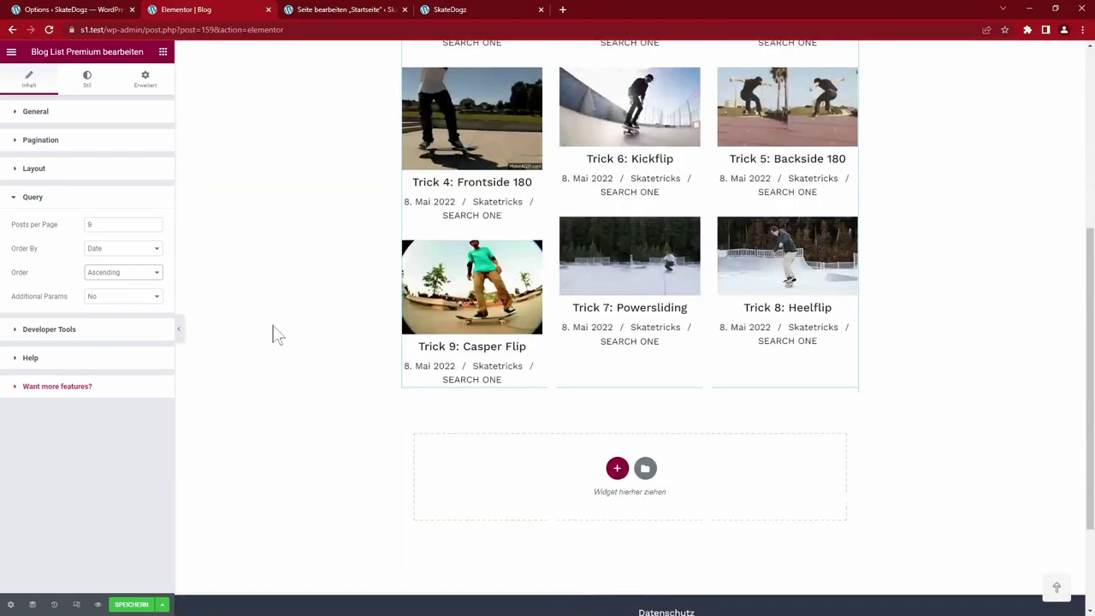
{"action": "left_click", "coordinate": [136, 169]}
{"action": "left_click", "coordinate": [140, 203]}
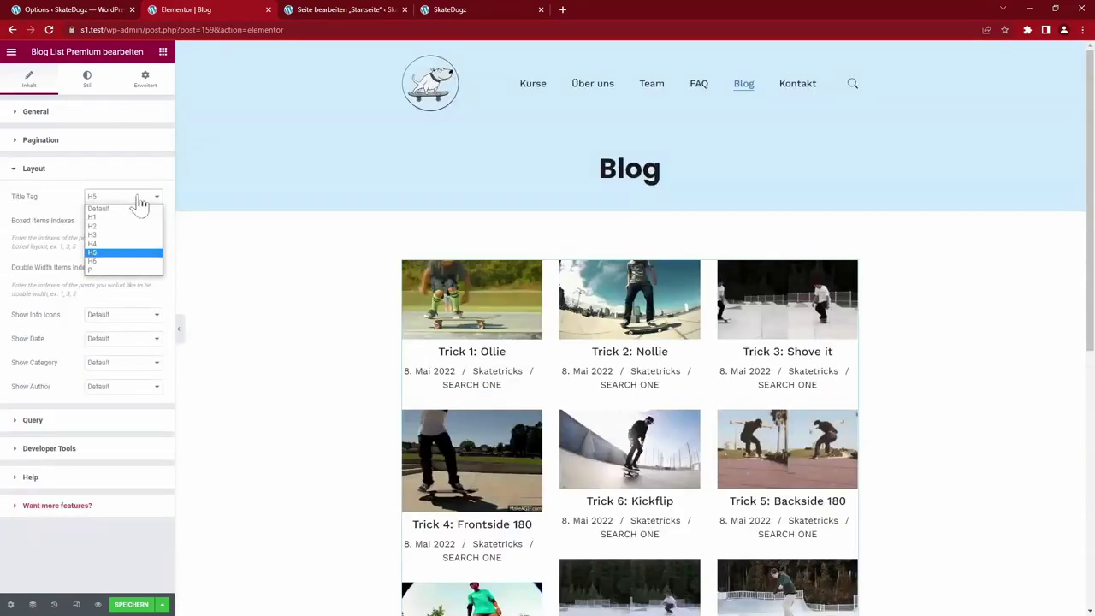
{"action": "left_click", "coordinate": [104, 226]}
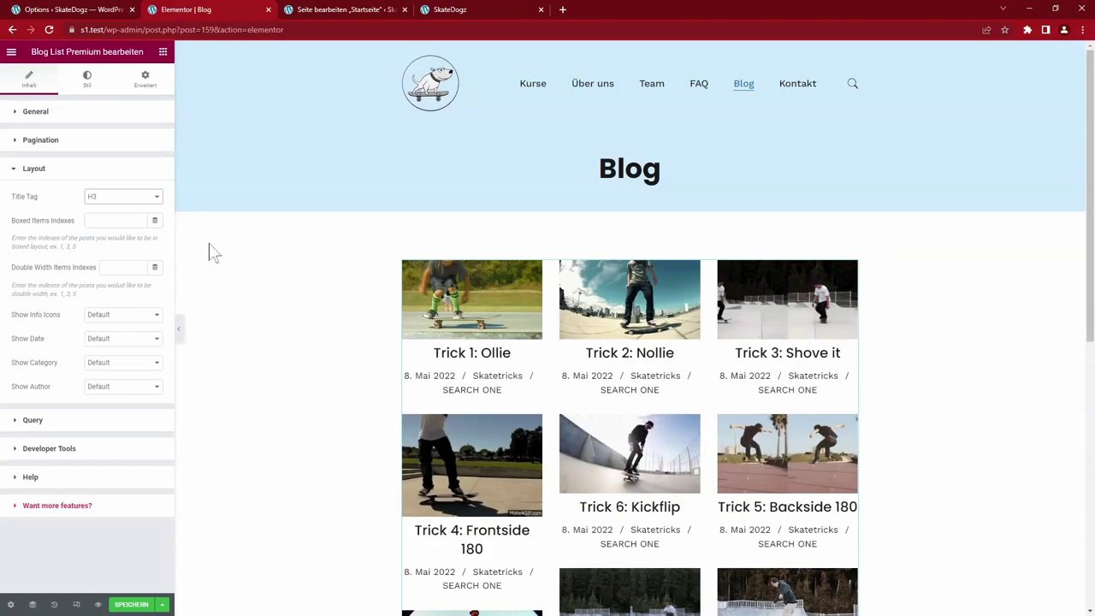
Enable same height items for the blog list and check the alignment of its rows
{"action": "left_click", "coordinate": [36, 111]}
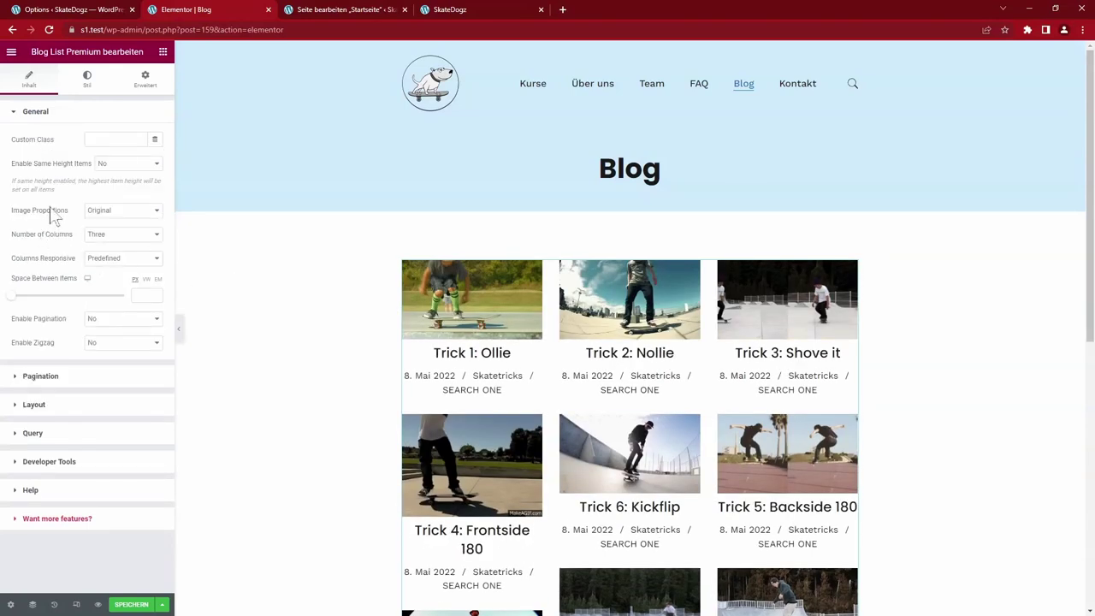
{"action": "scroll", "coordinate": [321, 419], "scroll_direction": "down", "scroll_amount": 5}
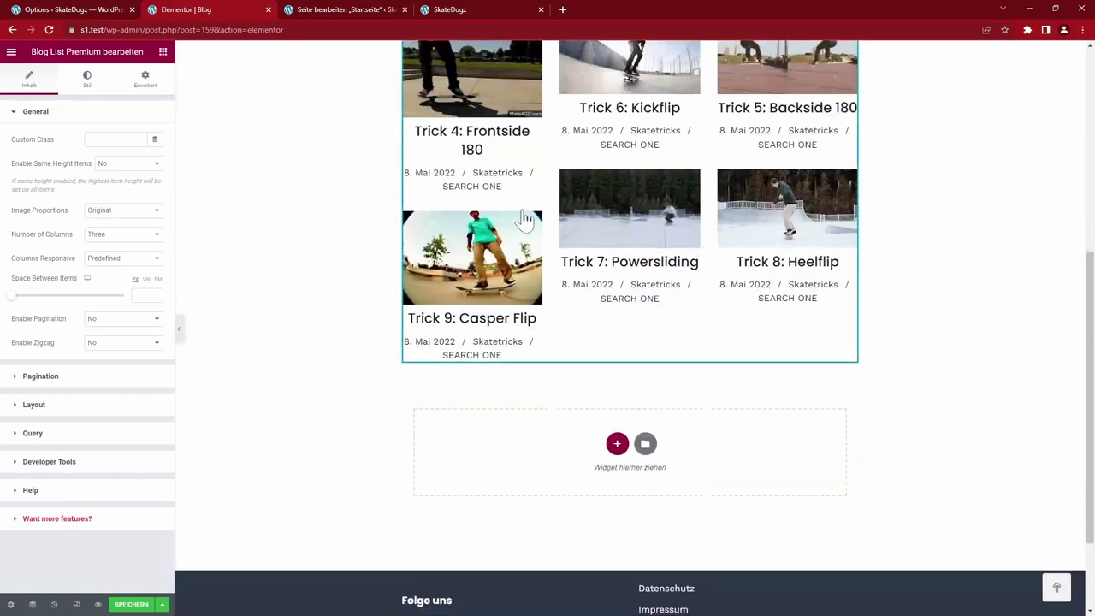
{"action": "scroll", "coordinate": [333, 299], "scroll_direction": "up", "scroll_amount": 1}
{"action": "scroll", "coordinate": [333, 300], "scroll_direction": "up", "scroll_amount": 2}
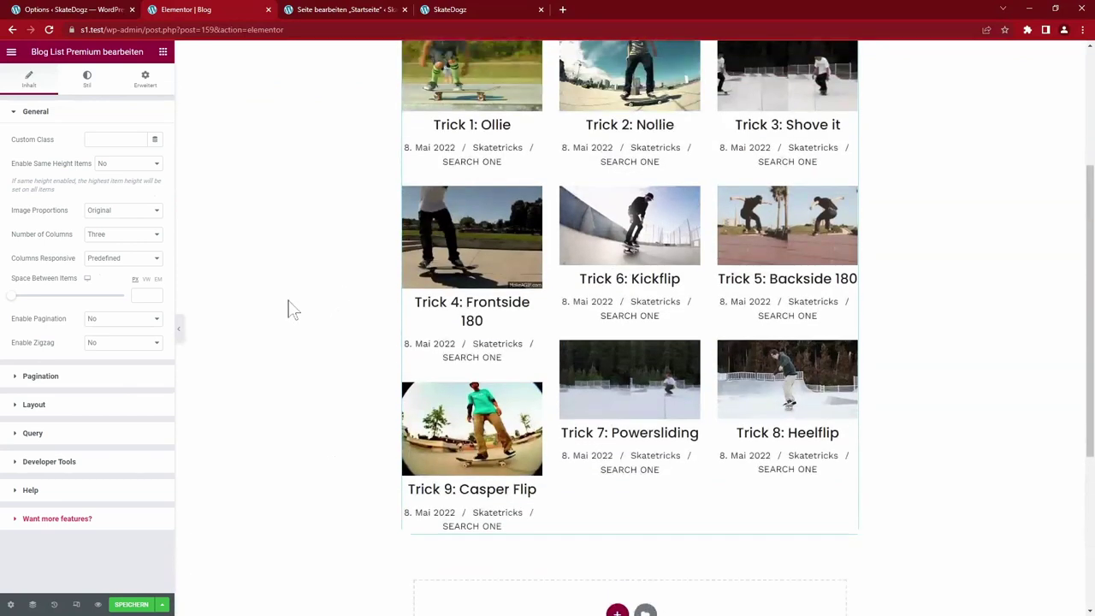
{"action": "left_click", "coordinate": [157, 165]}
{"action": "left_click", "coordinate": [106, 185]}
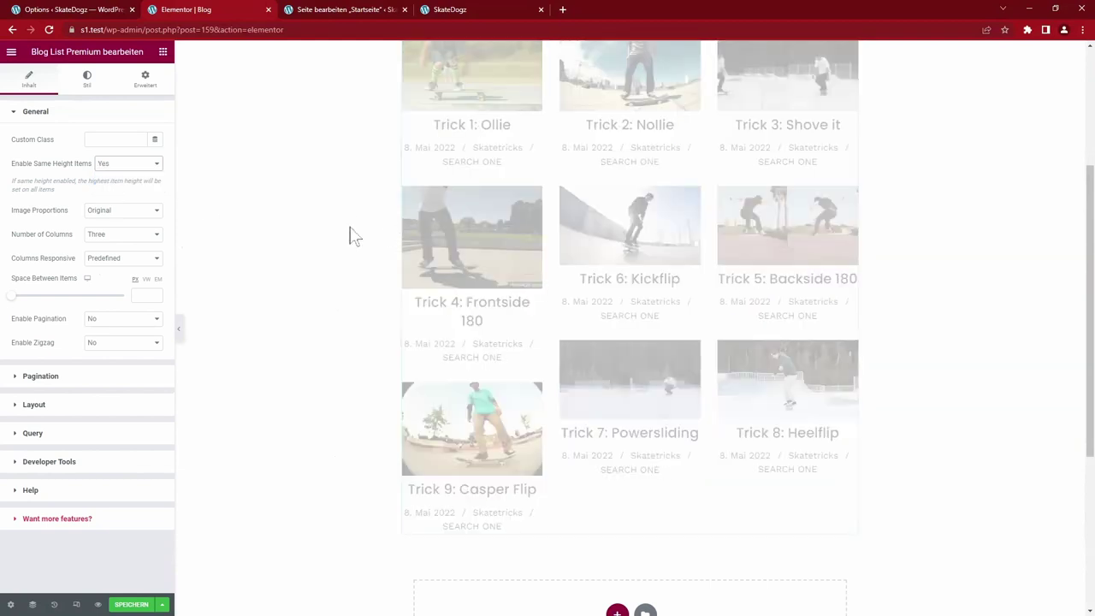
{"action": "scroll", "coordinate": [288, 422], "scroll_direction": "down", "scroll_amount": 4}
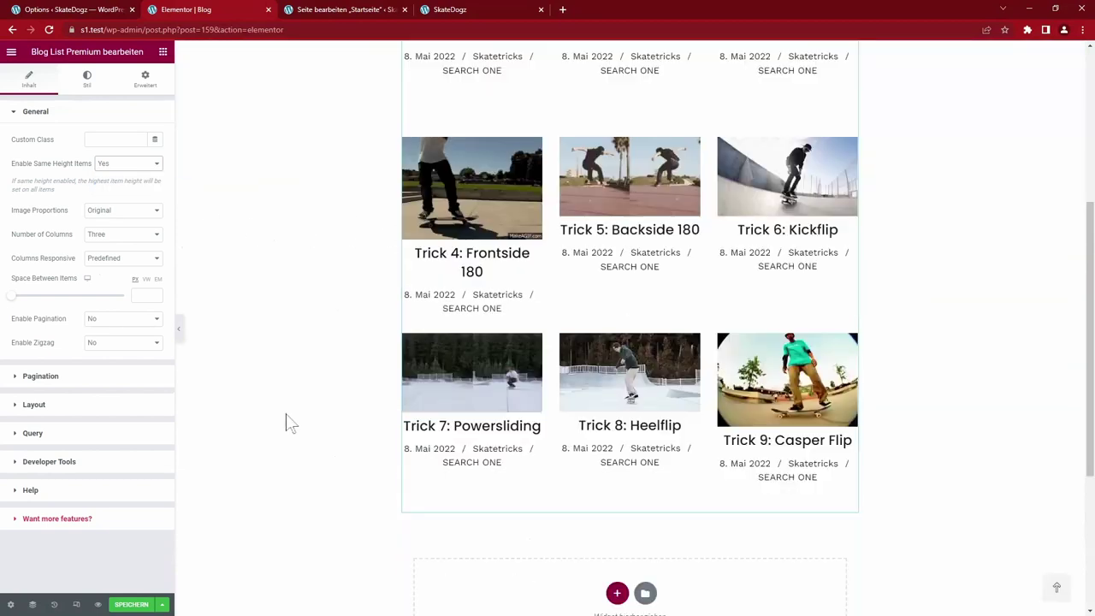
Set the blog list's image proportions to Custom with a width of 300 px and a height of 200 px
{"action": "left_click", "coordinate": [152, 214]}
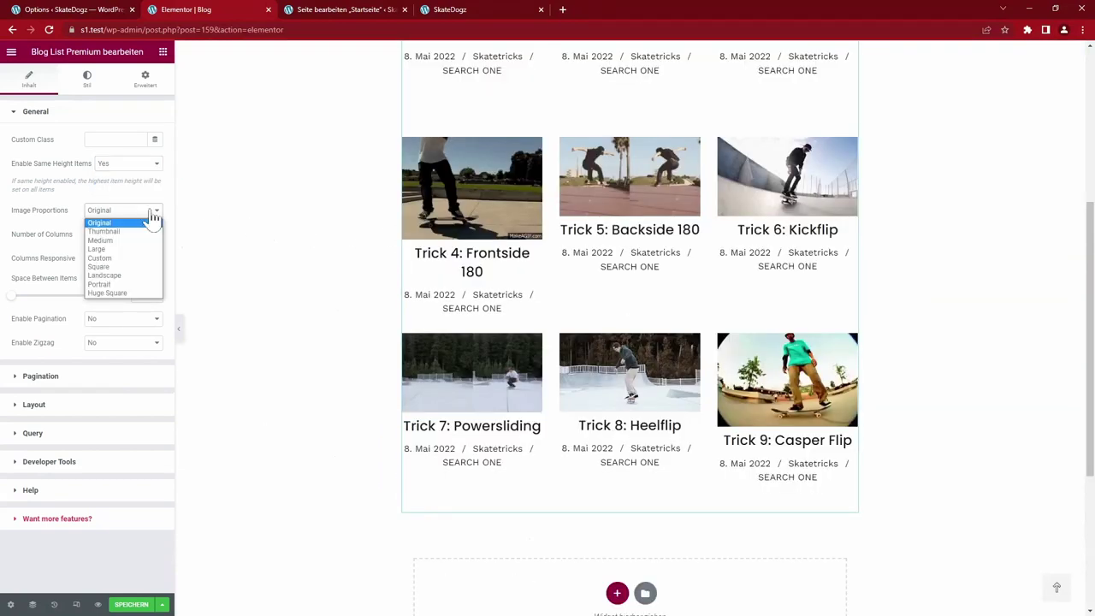
{"action": "left_click", "coordinate": [129, 258]}
{"action": "left_click", "coordinate": [148, 235]}
{"action": "type", "text": "200"}
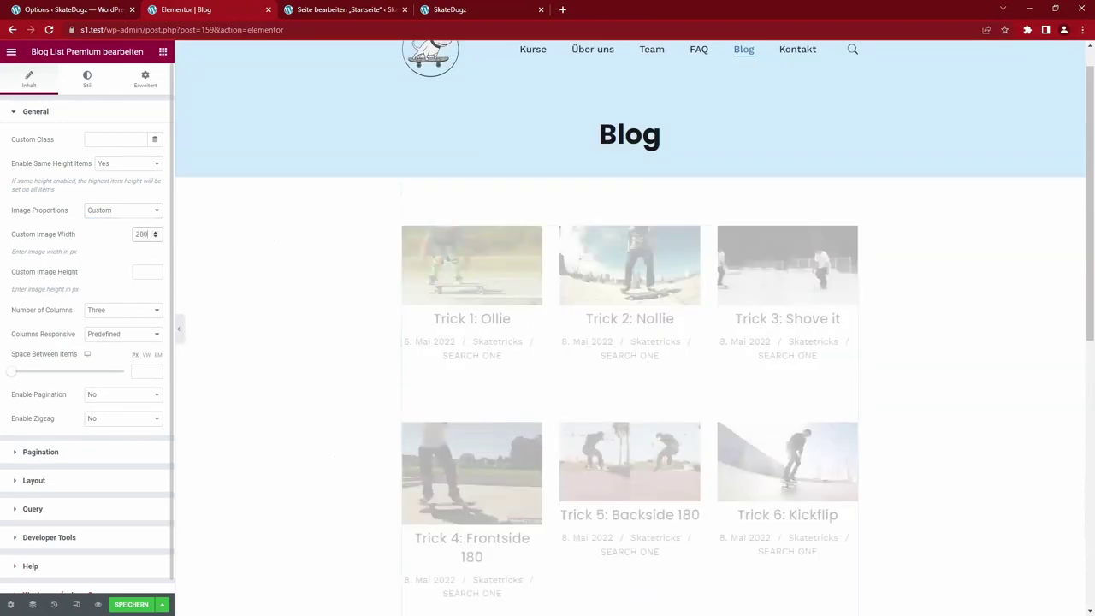
{"action": "left_click", "coordinate": [143, 271]}
{"action": "type", "text": "200"}
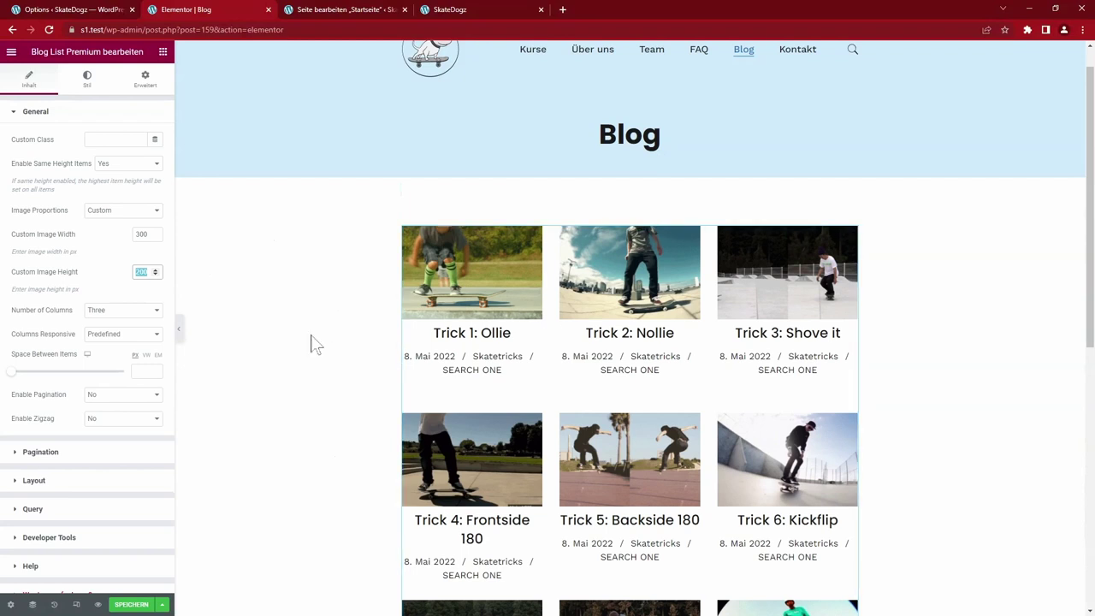
Hide the date, category and author in the blog list layout and save the Blog page
{"action": "left_click", "coordinate": [34, 480]}
{"action": "left_click", "coordinate": [128, 339]}
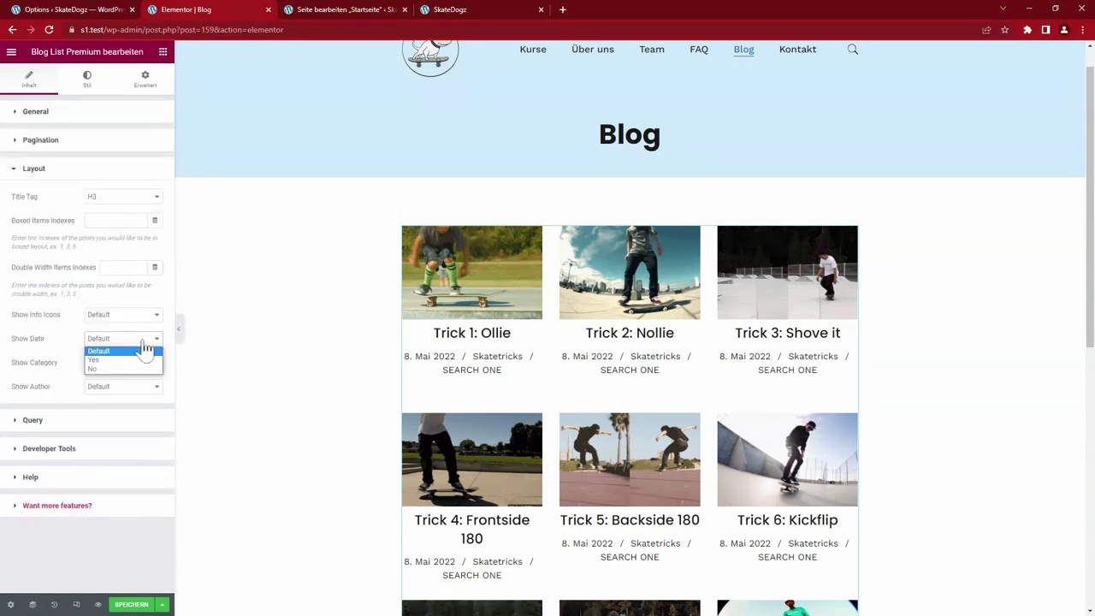
{"action": "left_click", "coordinate": [104, 370]}
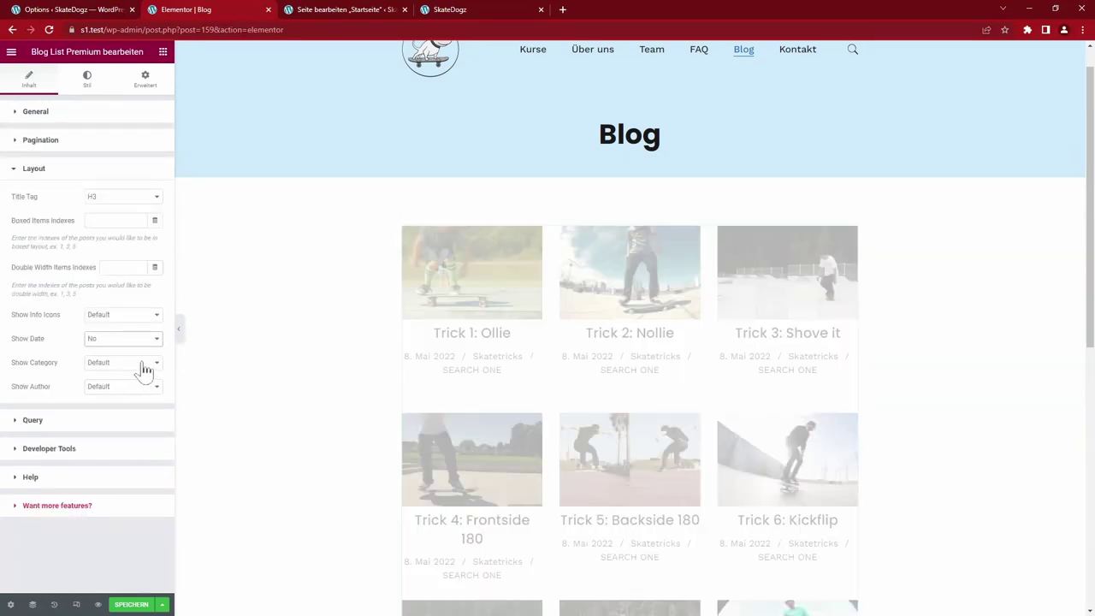
{"action": "left_click", "coordinate": [146, 362]}
{"action": "left_click", "coordinate": [107, 394]}
{"action": "left_click", "coordinate": [123, 387]}
{"action": "left_click", "coordinate": [119, 417]}
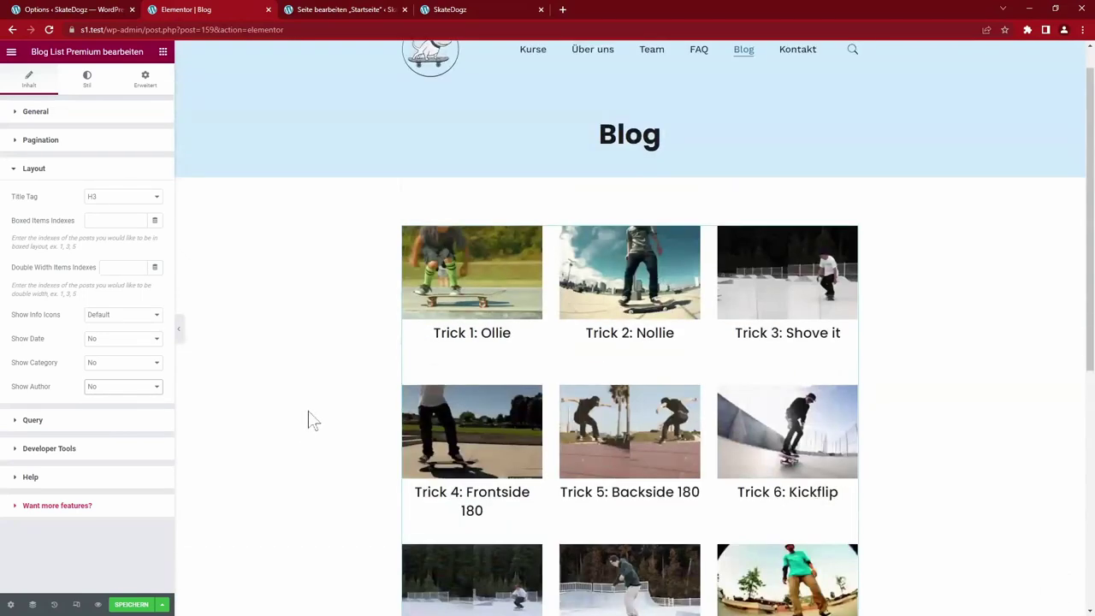
{"action": "key", "text": "ctrl+s"}
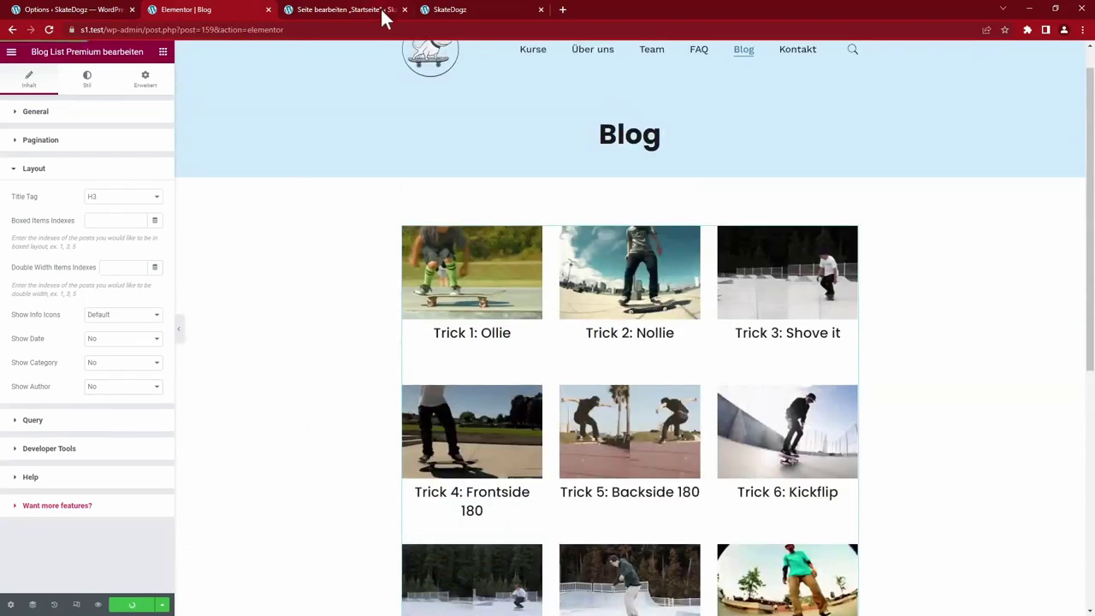
Check the live Blog page and examine the Trick 5: Backside 180 post from its header title to its related posts
{"action": "left_click", "coordinate": [479, 9]}
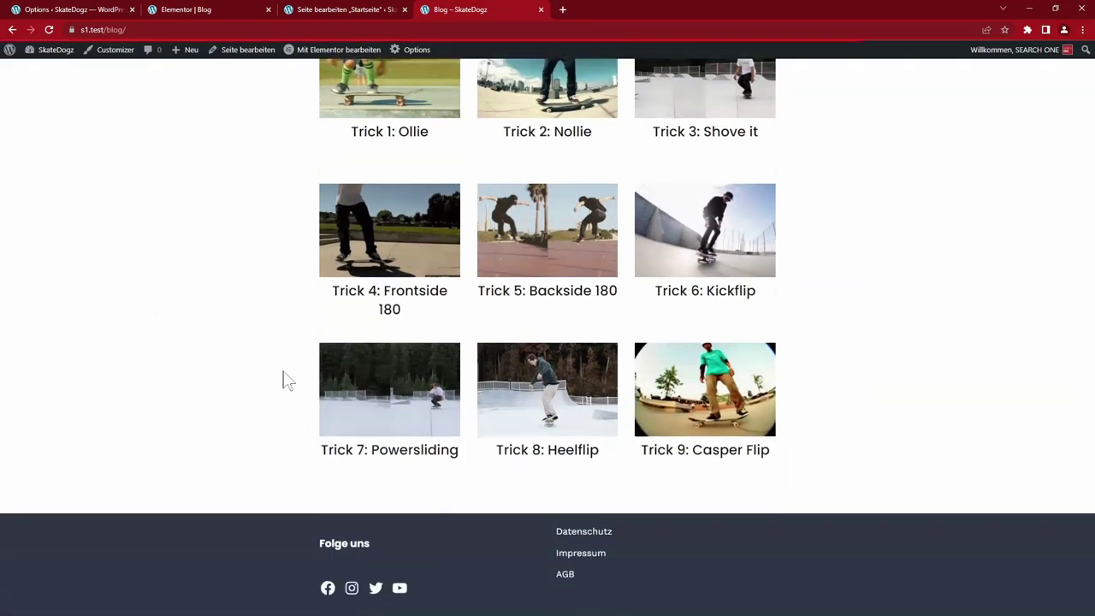
{"action": "key", "text": "F5"}
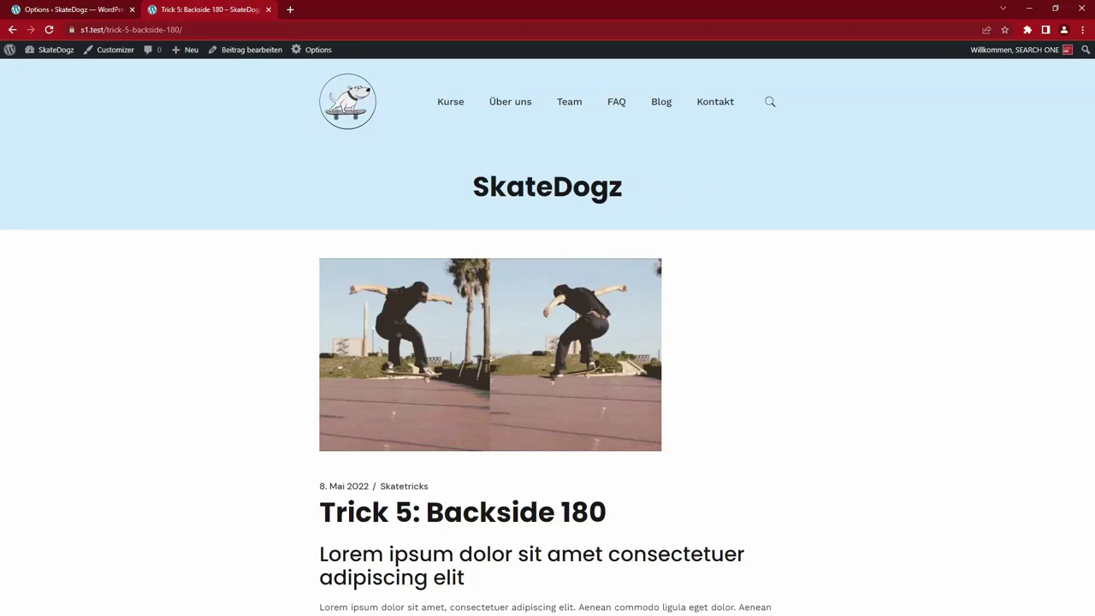
{"action": "scroll", "coordinate": [754, 463], "scroll_direction": "down", "scroll_amount": 3}
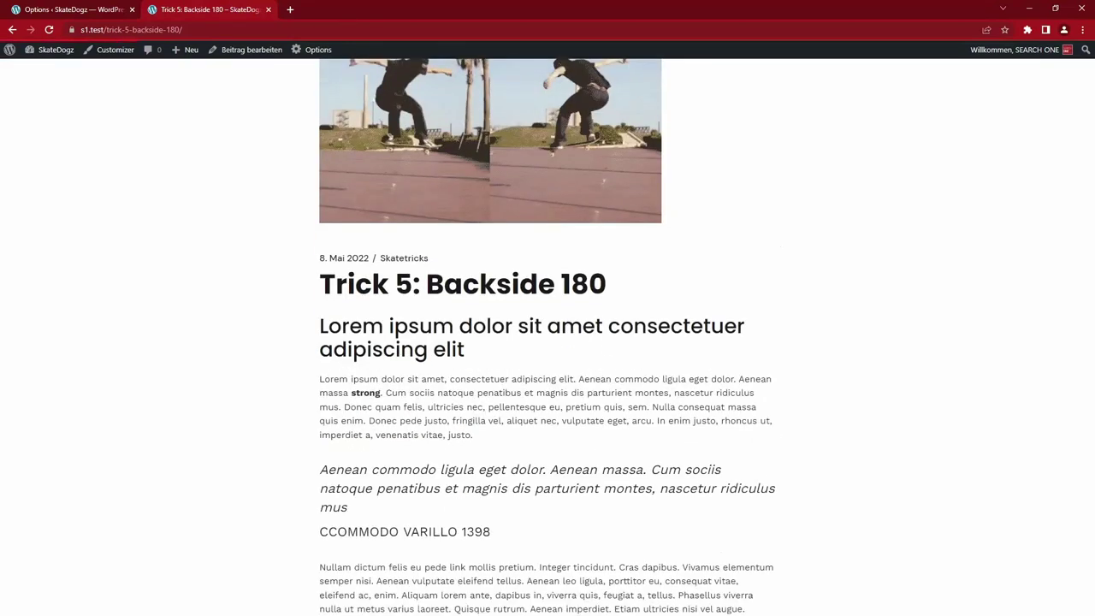
{"action": "scroll", "coordinate": [814, 333], "scroll_direction": "up", "scroll_amount": 3}
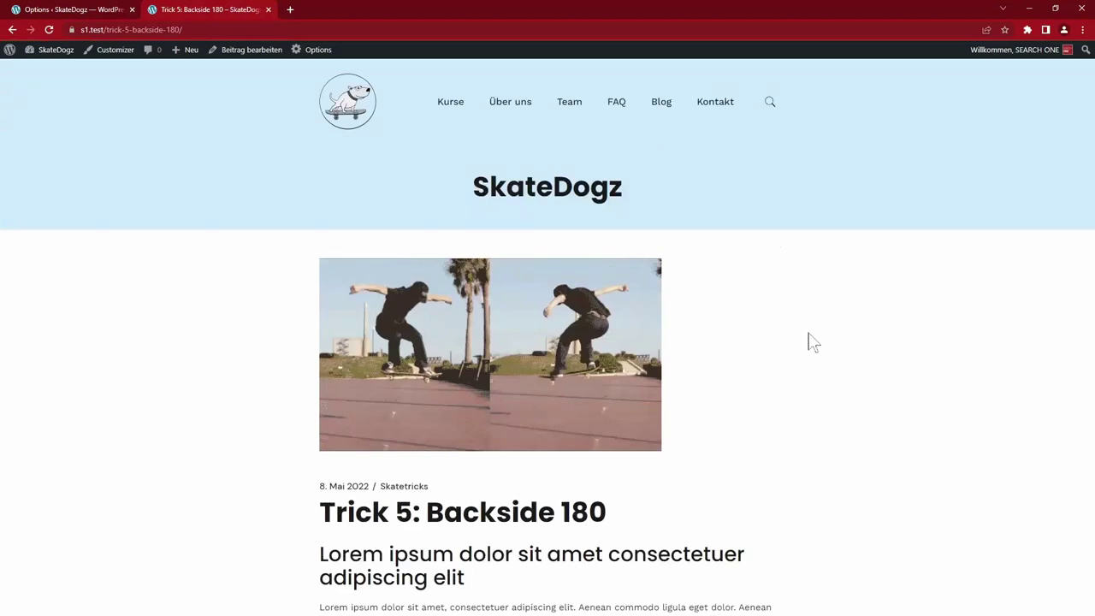
{"action": "scroll", "coordinate": [851, 456], "scroll_direction": "down", "scroll_amount": 17}
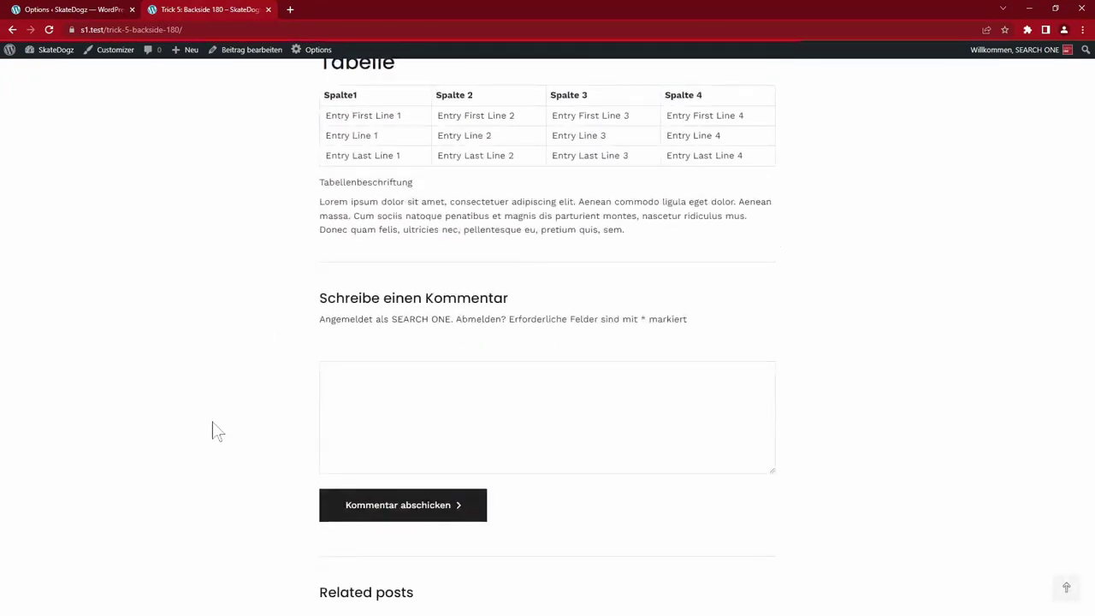
{"action": "scroll", "coordinate": [214, 431], "scroll_direction": "down", "scroll_amount": 4}
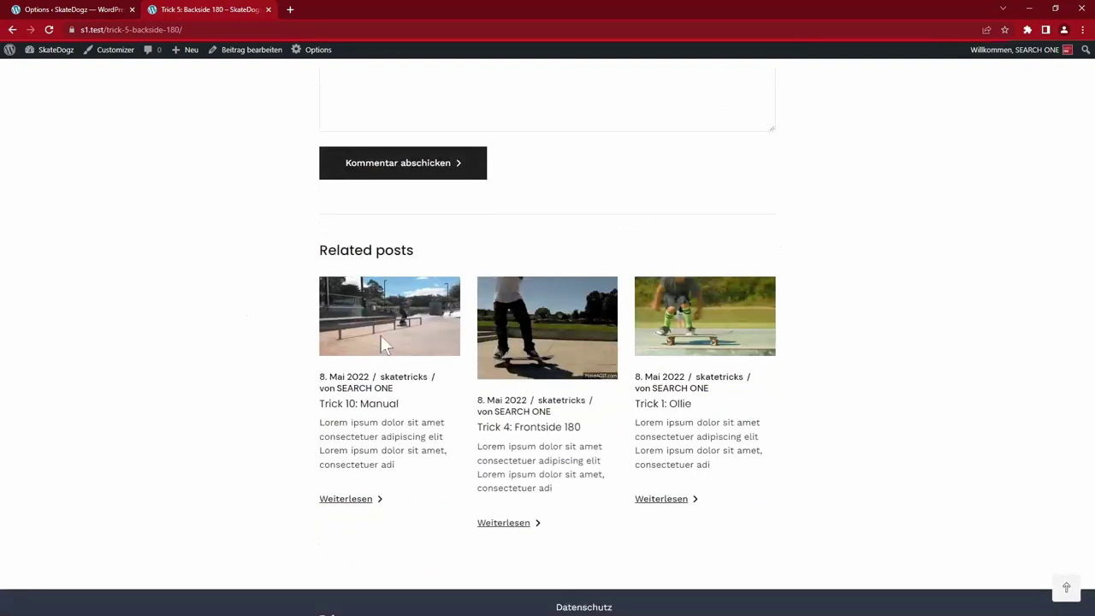
{"action": "scroll", "coordinate": [953, 476], "scroll_direction": "up", "scroll_amount": 20}
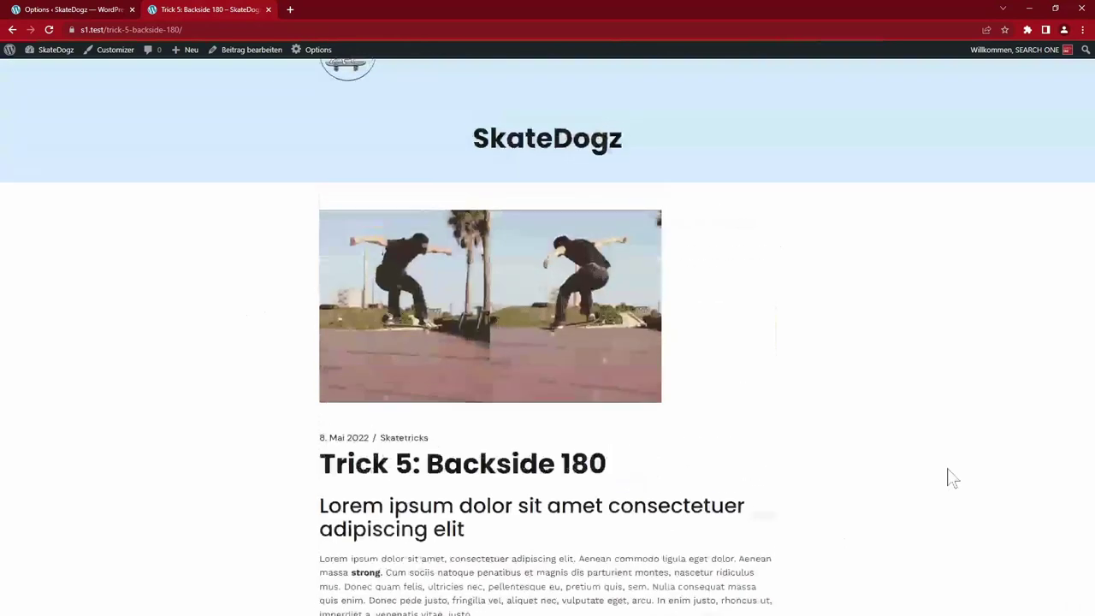
{"action": "scroll", "coordinate": [953, 479], "scroll_direction": "up", "scroll_amount": 1}
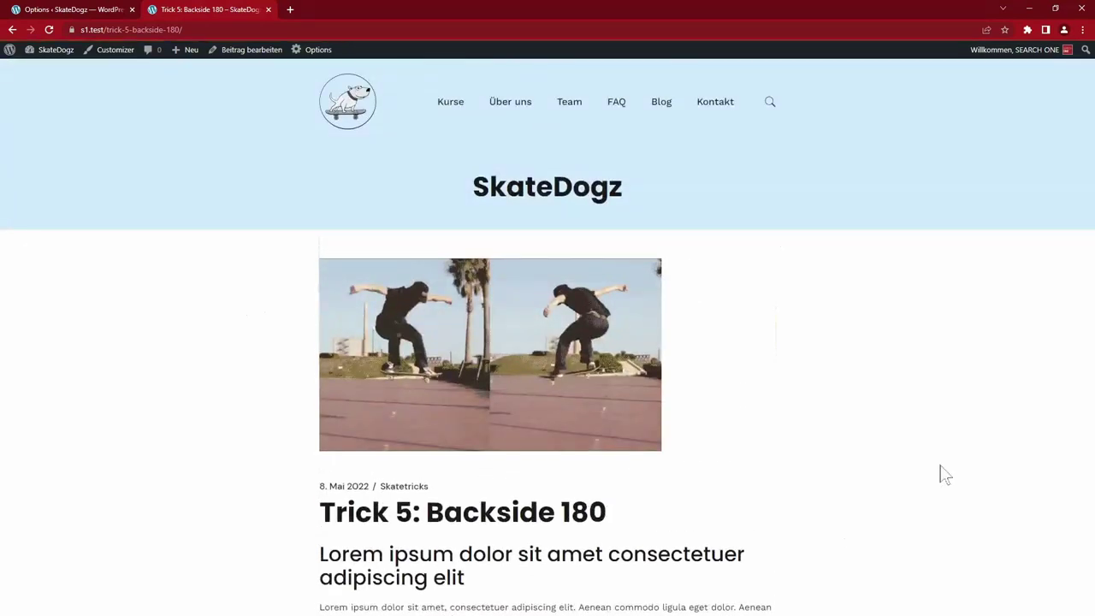
{"action": "left_click_drag", "start_coordinate": [669, 193], "coordinate": [450, 193]}
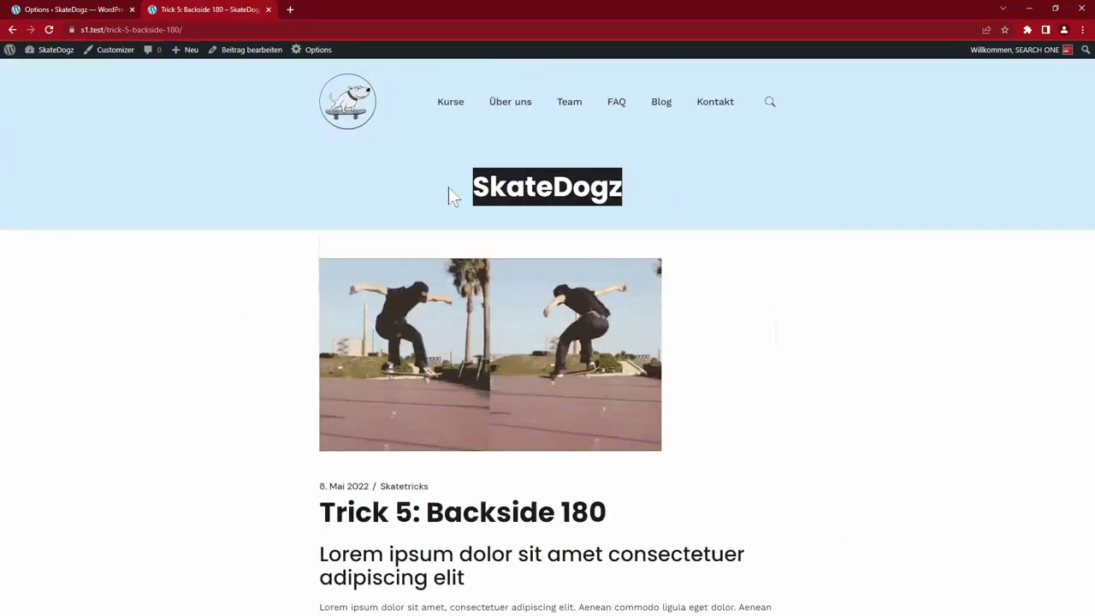
Examine the reference site's Trick 5: Backside 180 post from its header title and featured image to the comment form and footer
{"action": "left_click", "coordinate": [450, 194]}
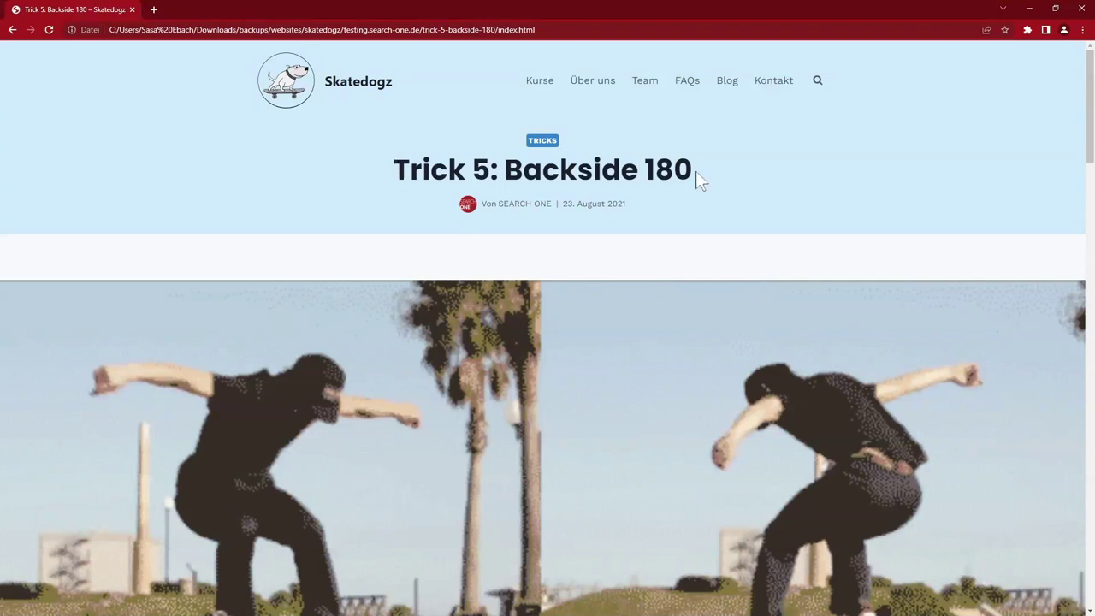
{"action": "scroll", "coordinate": [741, 399], "scroll_direction": "down", "scroll_amount": 5}
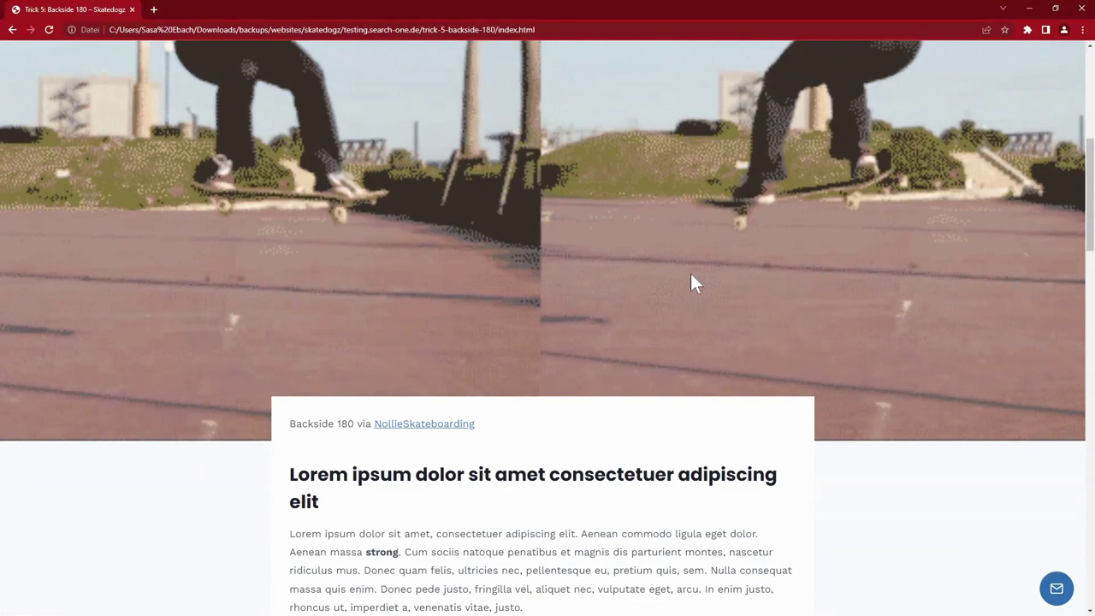
{"action": "scroll", "coordinate": [693, 283], "scroll_direction": "down", "scroll_amount": 5}
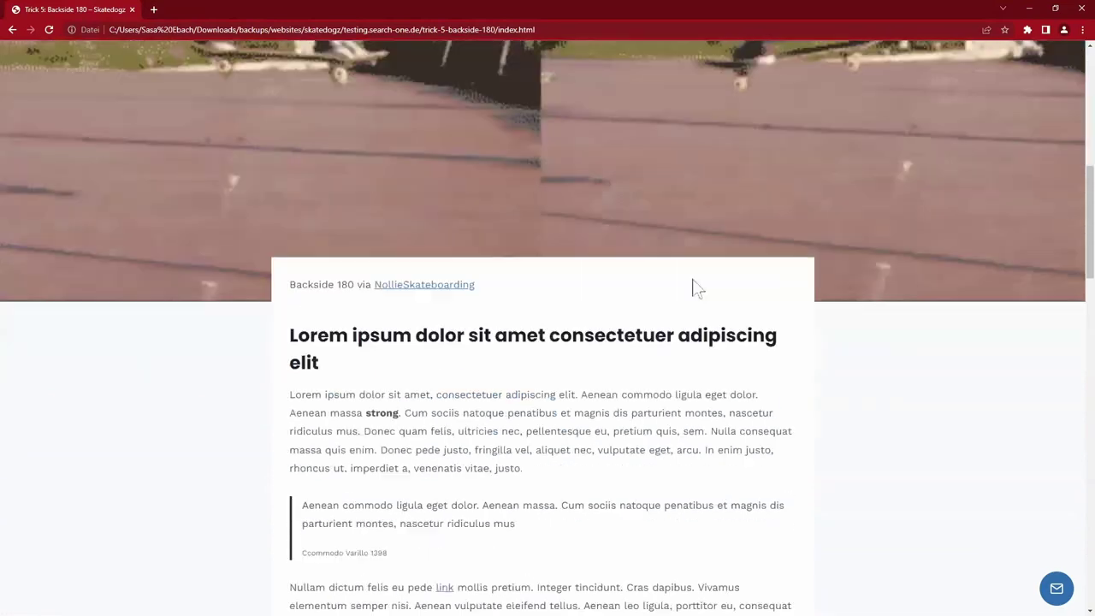
{"action": "scroll", "coordinate": [693, 287], "scroll_direction": "up", "scroll_amount": 2}
{"action": "scroll", "coordinate": [678, 316], "scroll_direction": "down", "scroll_amount": 1}
{"action": "scroll", "coordinate": [678, 317], "scroll_direction": "down", "scroll_amount": 15}
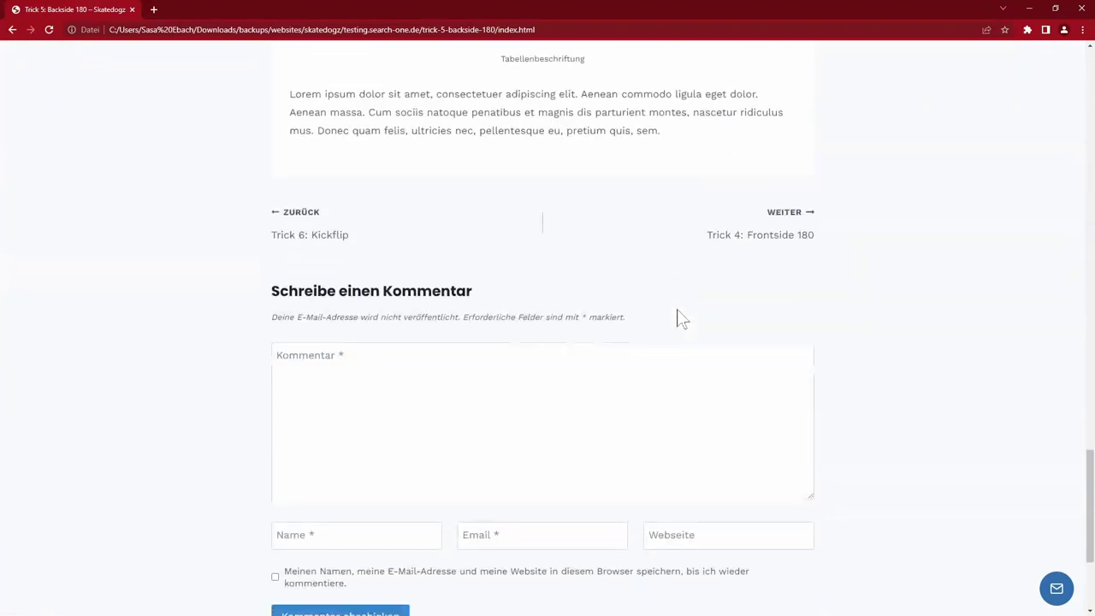
{"action": "scroll", "coordinate": [898, 347], "scroll_direction": "down", "scroll_amount": 3}
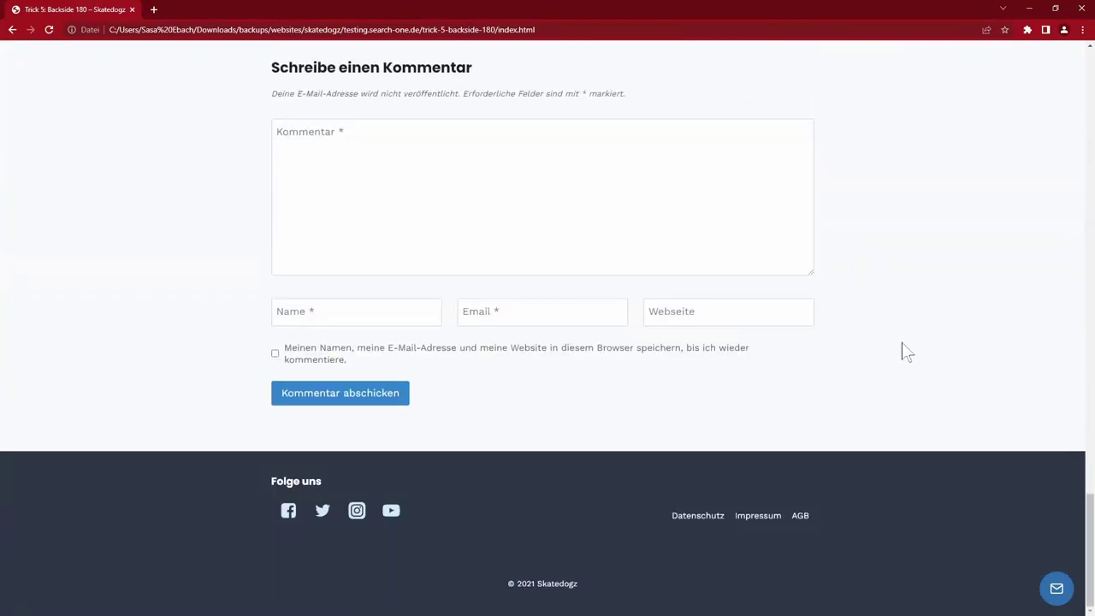
{"action": "key", "text": "Home"}
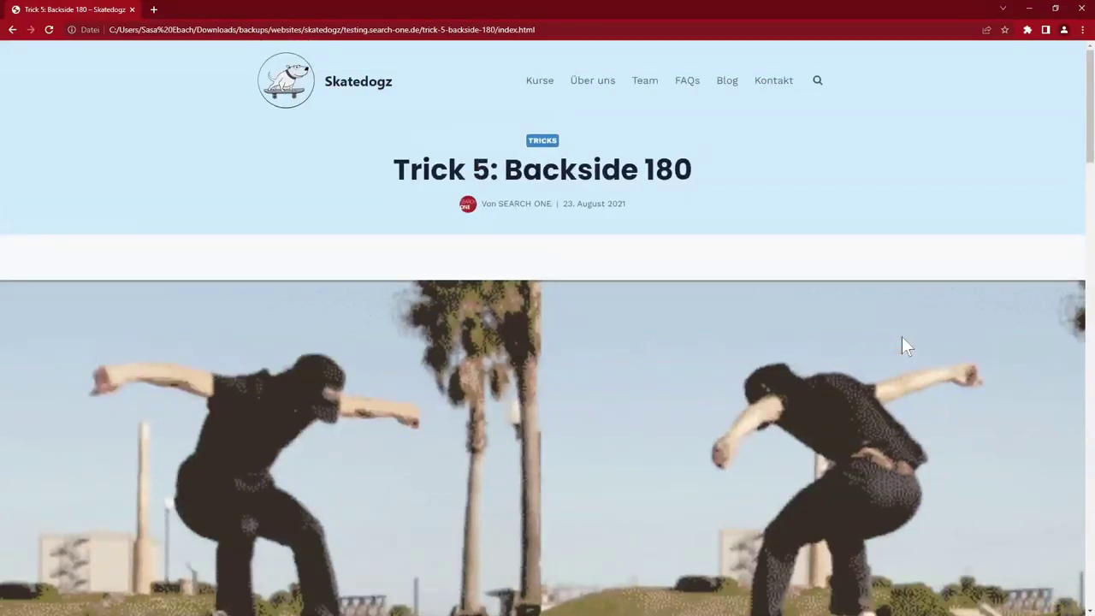
{"action": "left_click", "coordinate": [1027, 10]}
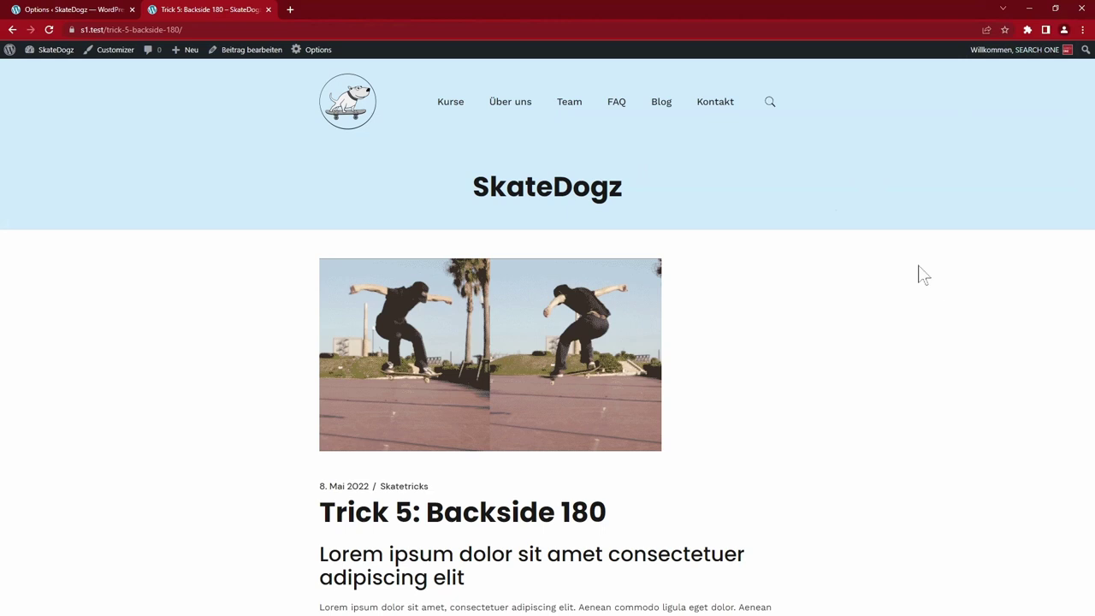
Return to the theme's global blog options and review the general and blog list settings
{"action": "left_click", "coordinate": [69, 9]}
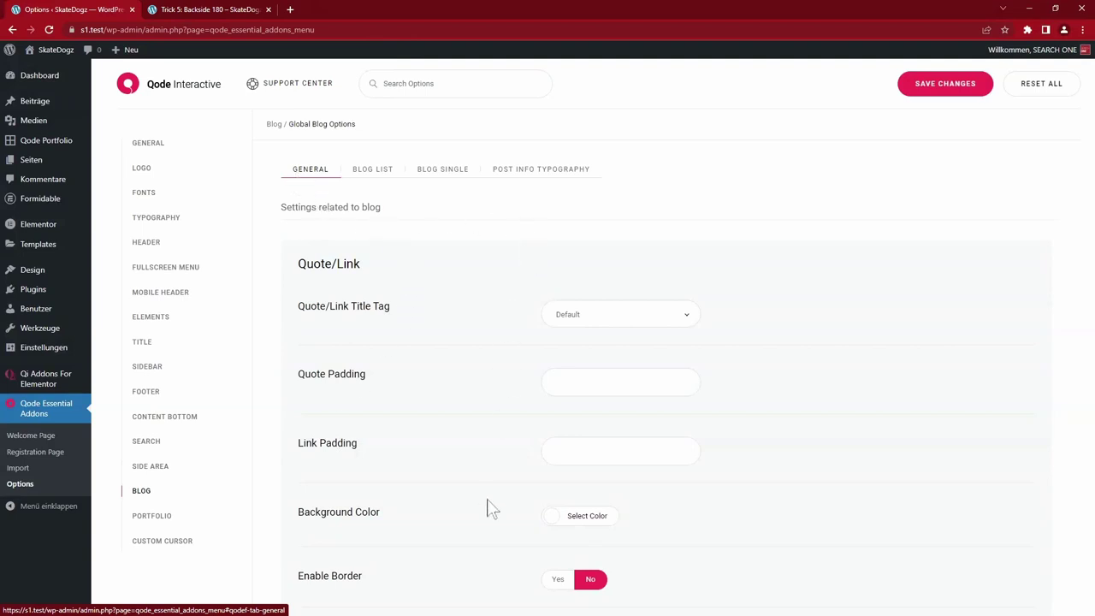
{"action": "scroll", "coordinate": [755, 384], "scroll_direction": "down", "scroll_amount": 3}
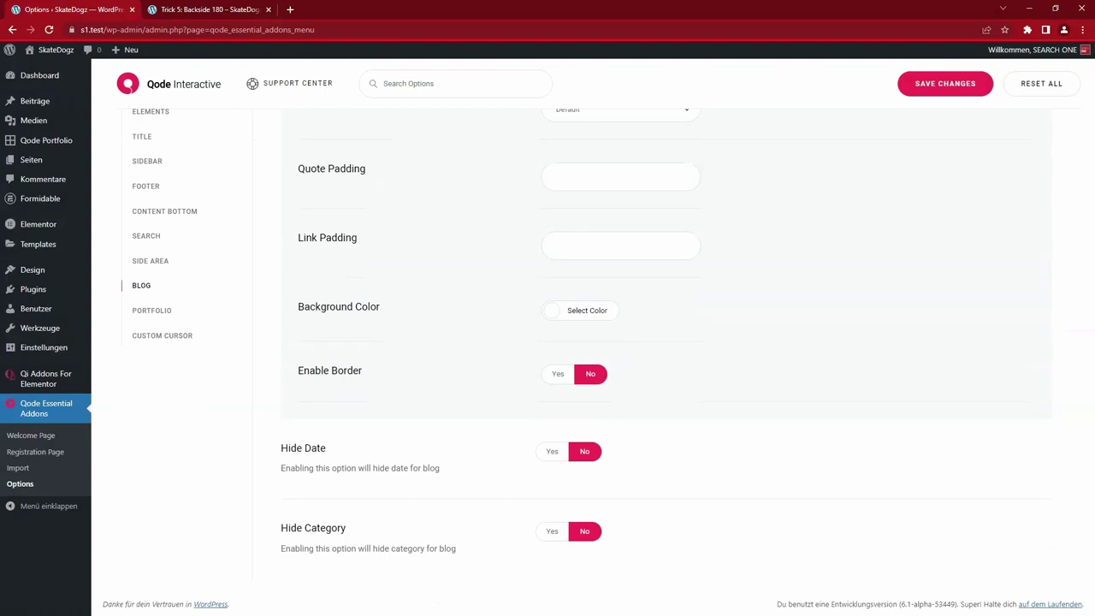
{"action": "scroll", "coordinate": [591, 513], "scroll_direction": "up", "scroll_amount": 3}
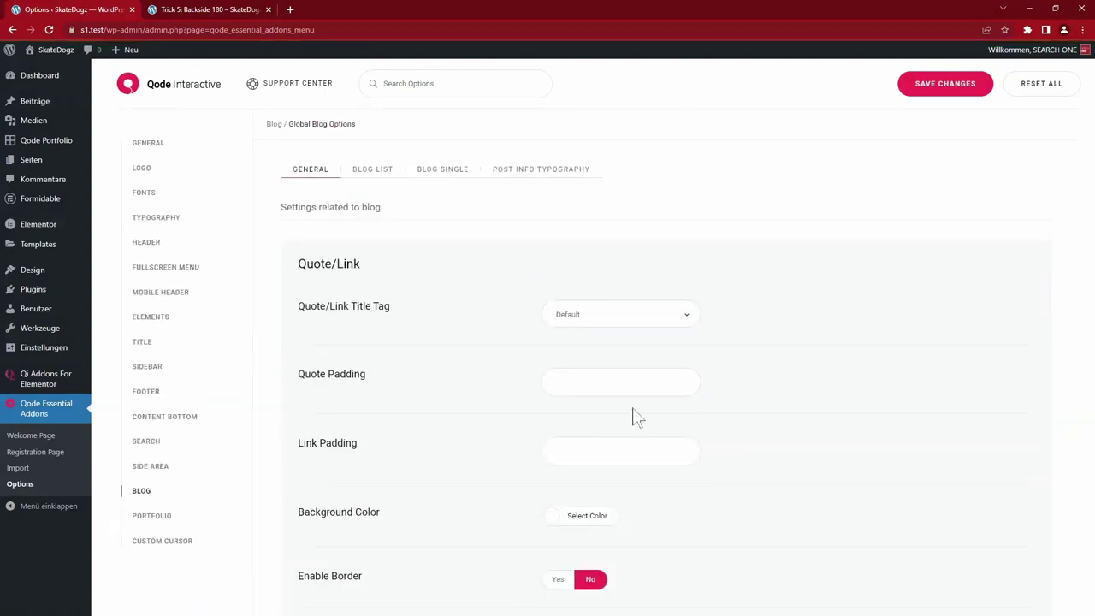
{"action": "left_click", "coordinate": [368, 173]}
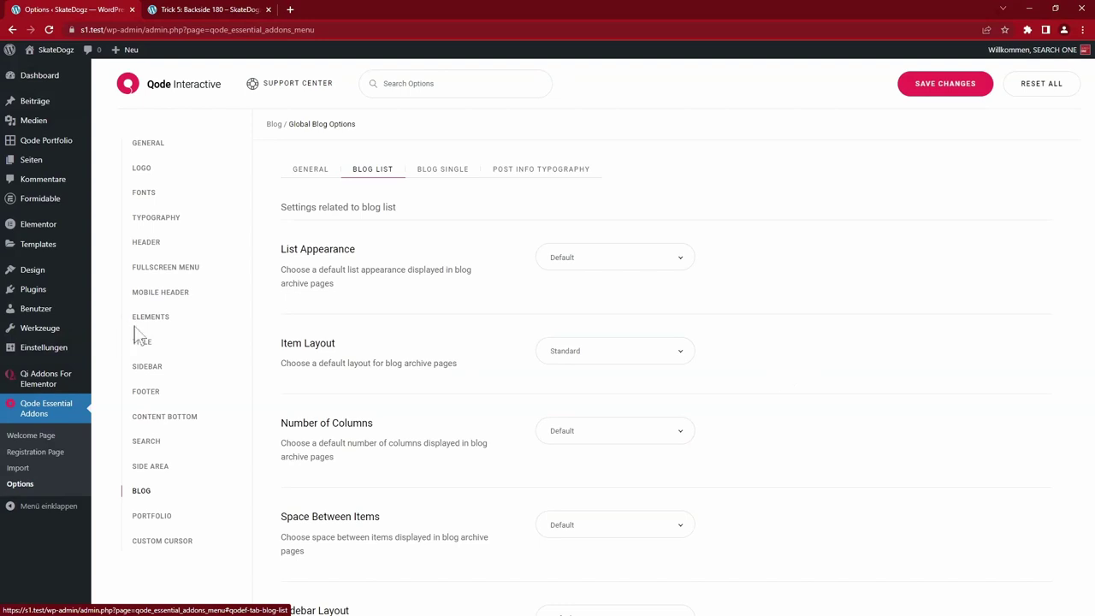
Check the available pages for the posts page in the WordPress reading settings, keep the selection unchanged, and return to the theme options
{"action": "mouse_move", "coordinate": [71, 353]}
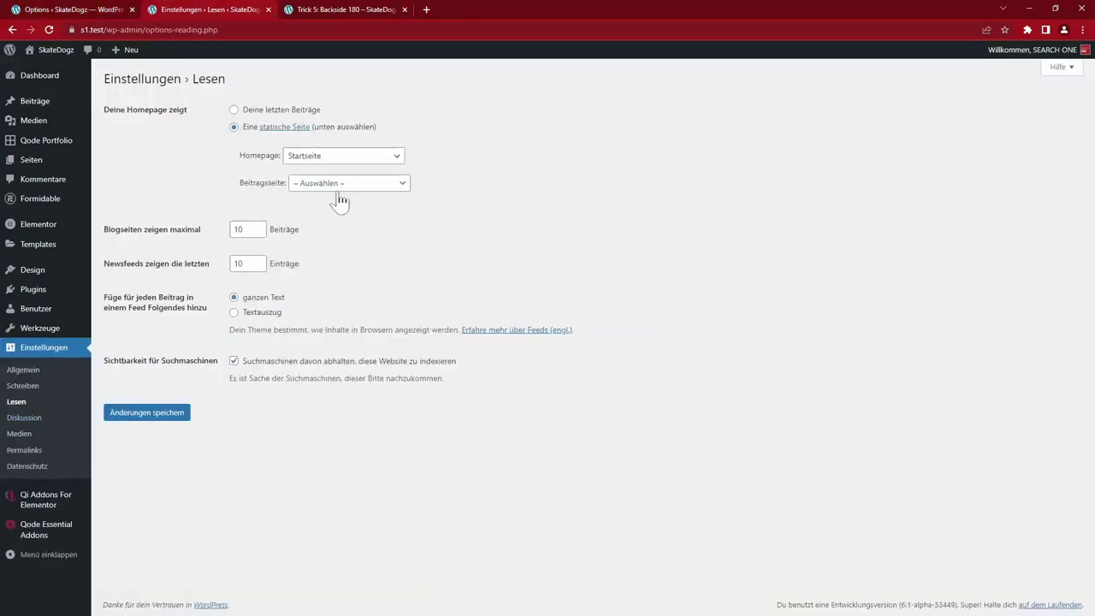
{"action": "left_click", "coordinate": [342, 184]}
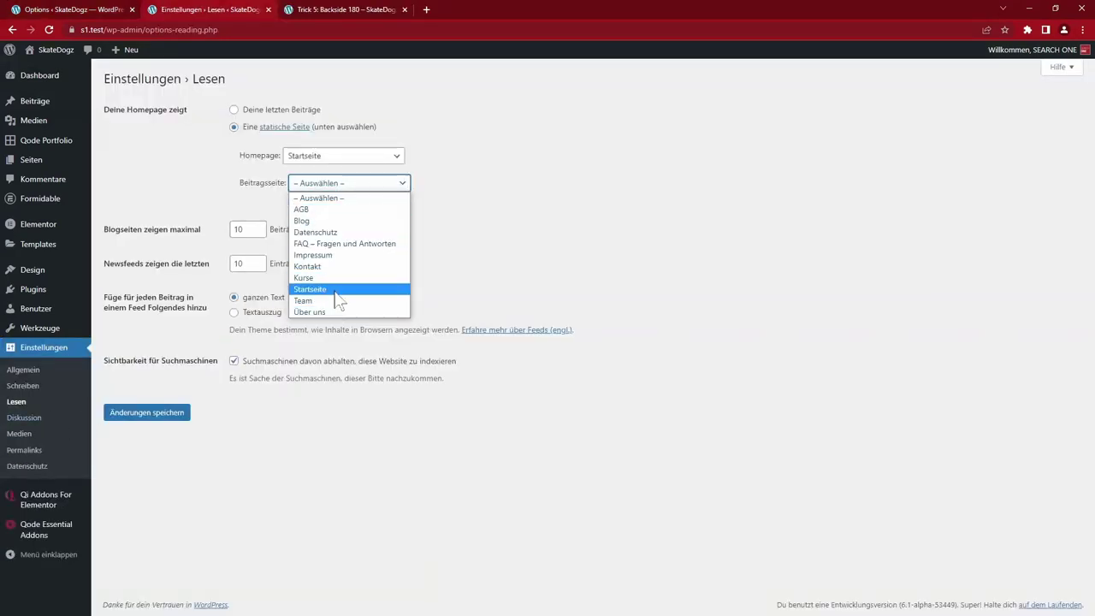
{"action": "left_click", "coordinate": [633, 252]}
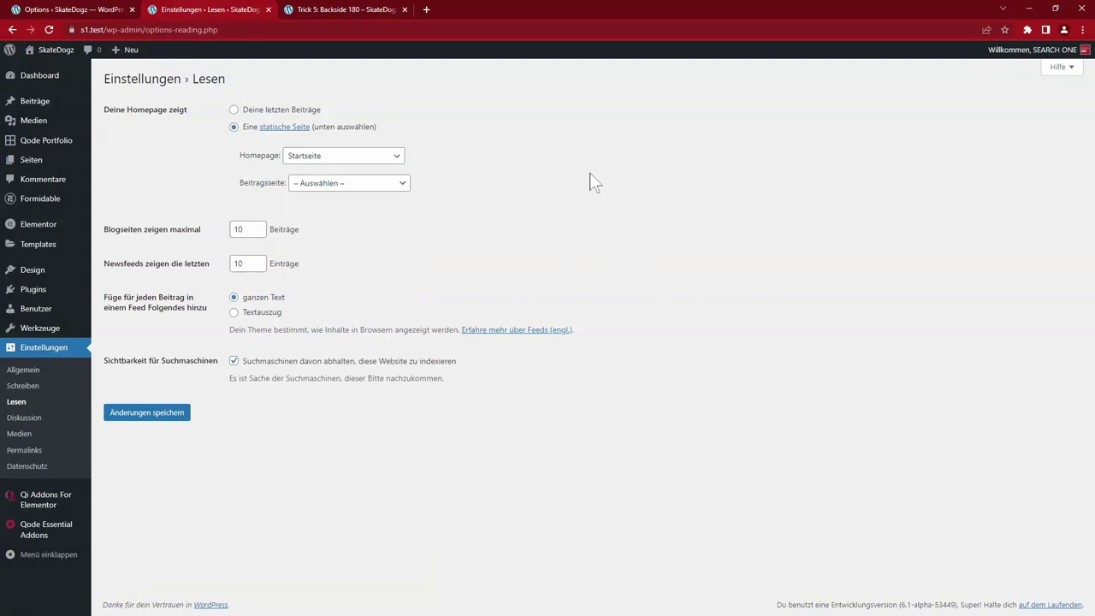
{"action": "key", "text": "ctrl+w"}
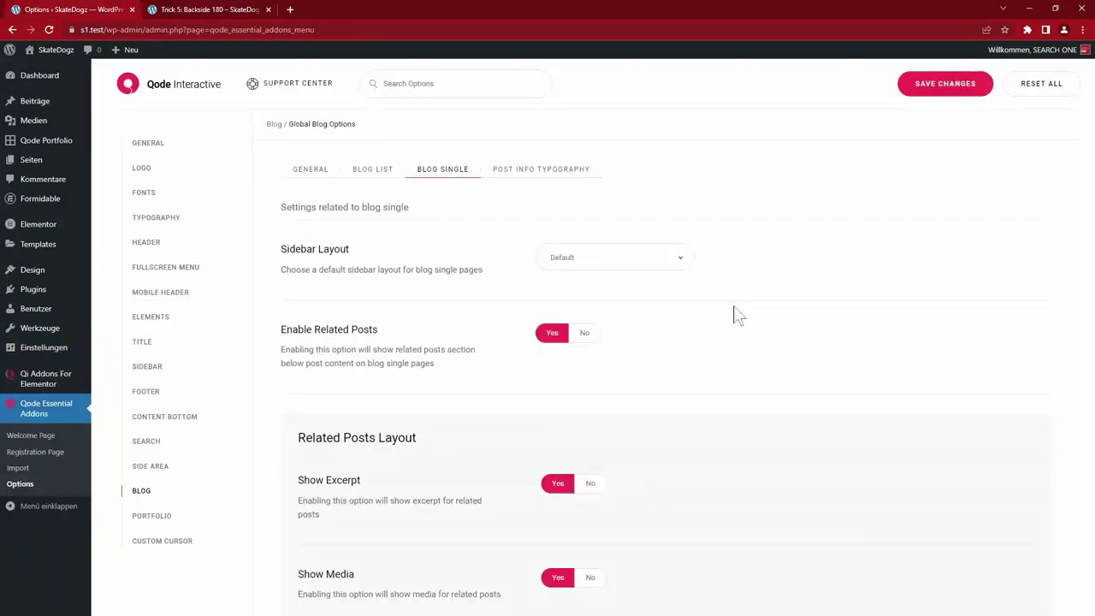
Disable related posts for single blog posts, save the options, and review the remaining alignment, padding and author info settings
{"action": "left_click", "coordinate": [585, 334]}
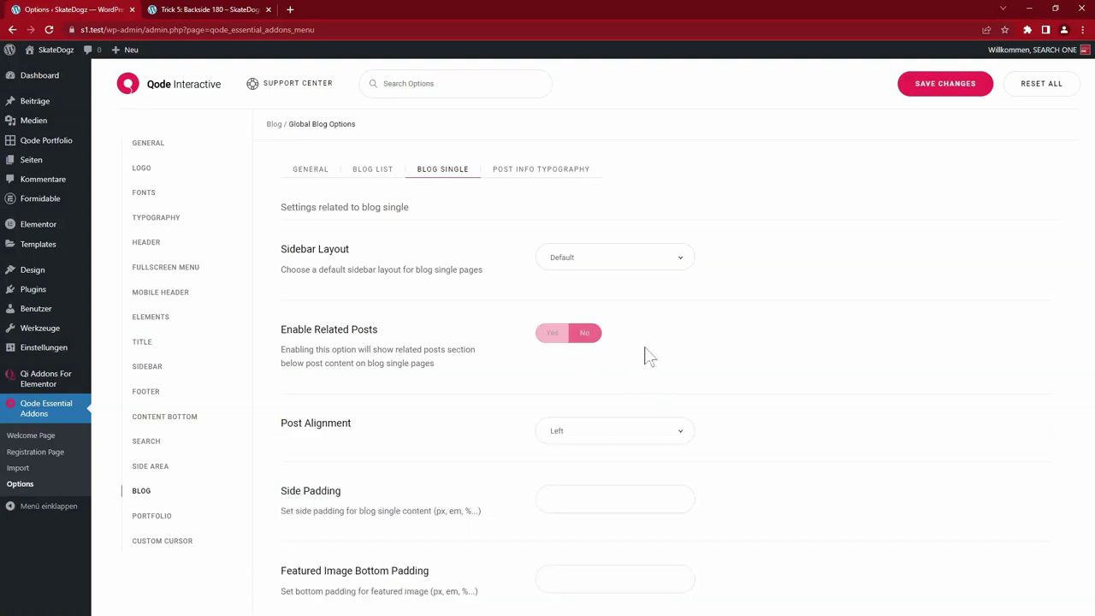
{"action": "scroll", "coordinate": [705, 359], "scroll_direction": "down", "scroll_amount": 3}
{"action": "left_click", "coordinate": [660, 213]}
{"action": "left_click", "coordinate": [836, 214]}
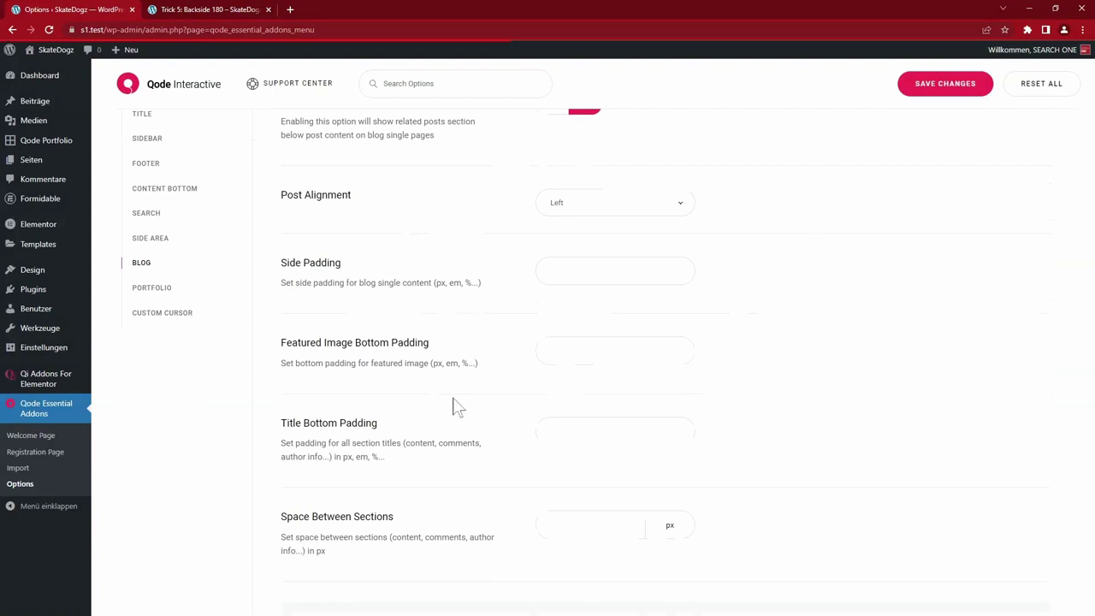
{"action": "scroll", "coordinate": [455, 405], "scroll_direction": "down", "scroll_amount": 2}
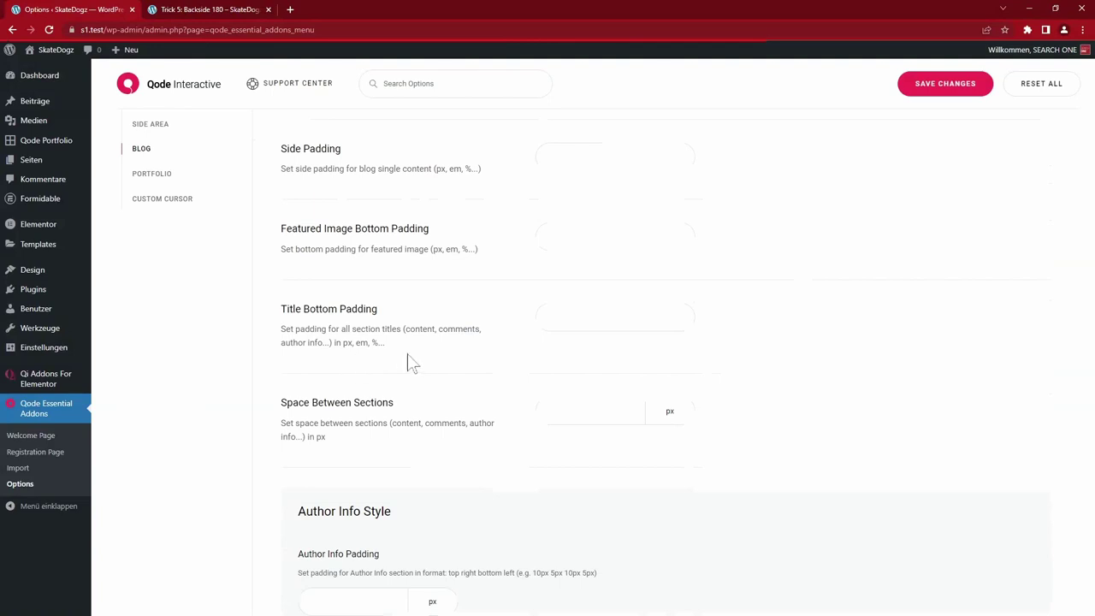
{"action": "scroll", "coordinate": [408, 362], "scroll_direction": "down", "scroll_amount": 2}
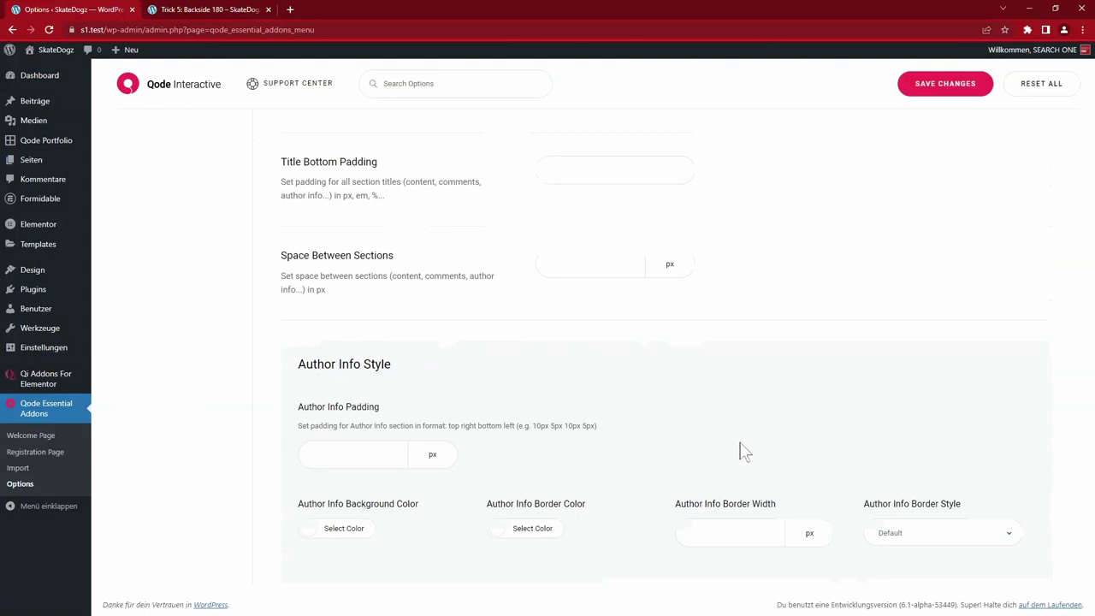
Reload the live Trick 5: Backside 180 post and check the area between its comment form and footer
{"action": "left_click", "coordinate": [198, 11]}
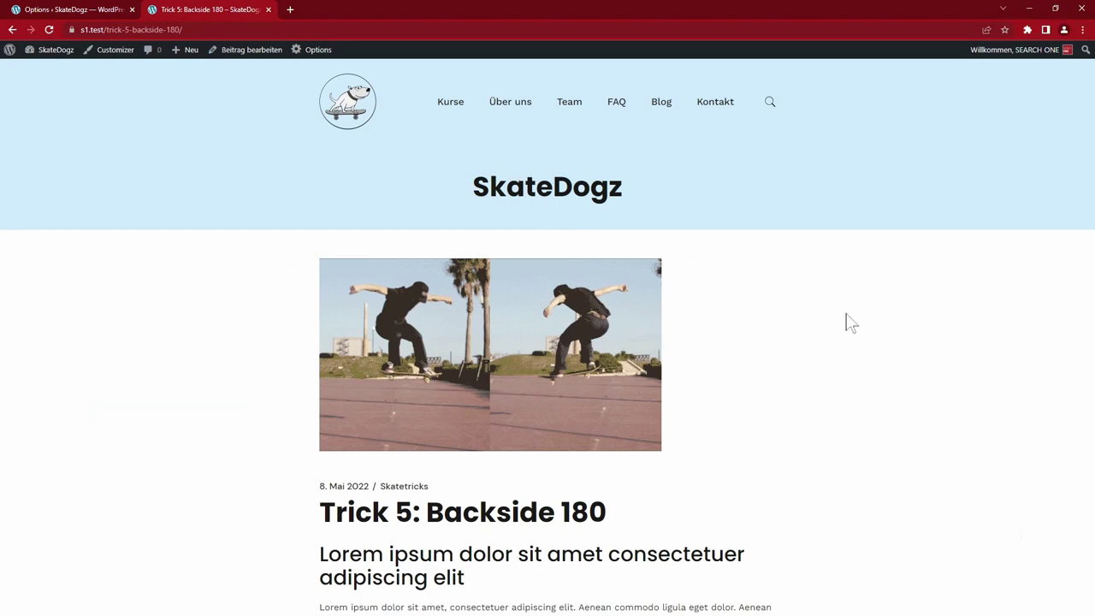
{"action": "scroll", "coordinate": [846, 317], "scroll_direction": "down", "scroll_amount": 1}
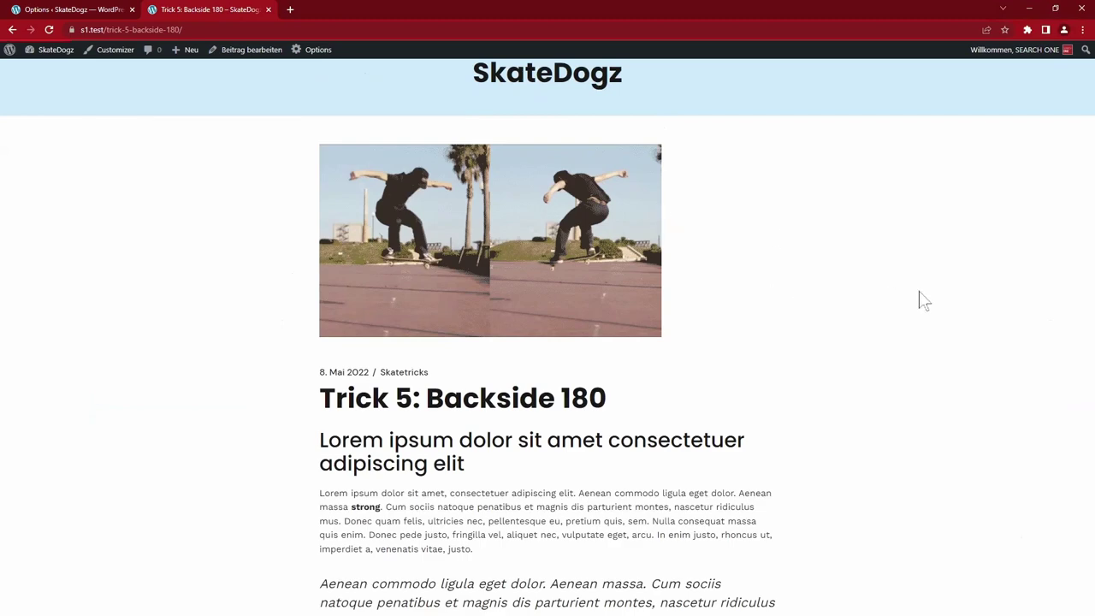
{"action": "scroll", "coordinate": [864, 284], "scroll_direction": "down", "scroll_amount": 9}
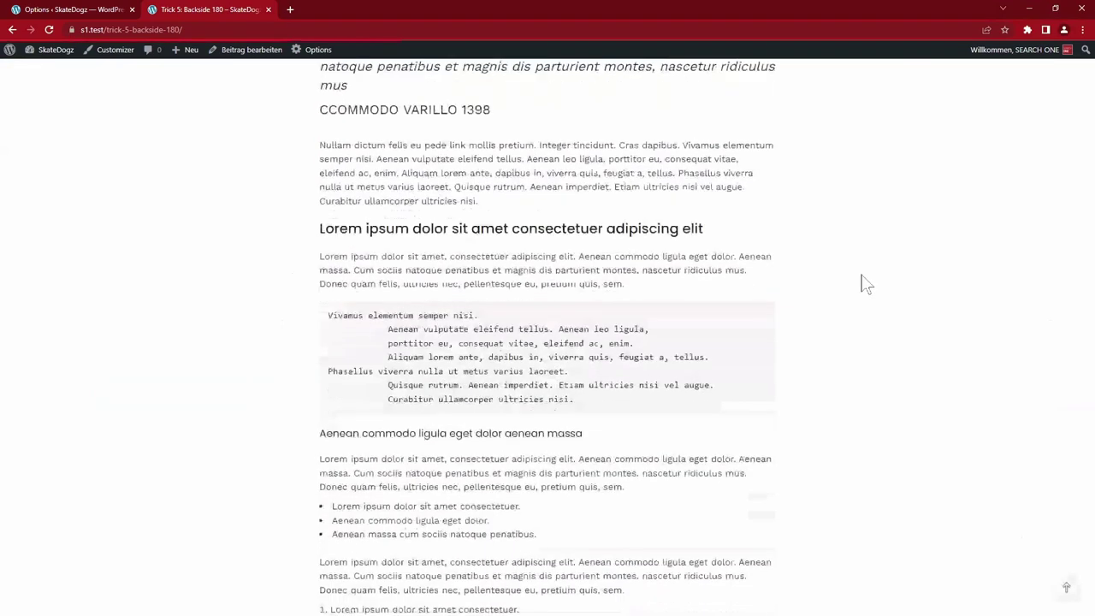
{"action": "scroll", "coordinate": [865, 283], "scroll_direction": "down", "scroll_amount": 8}
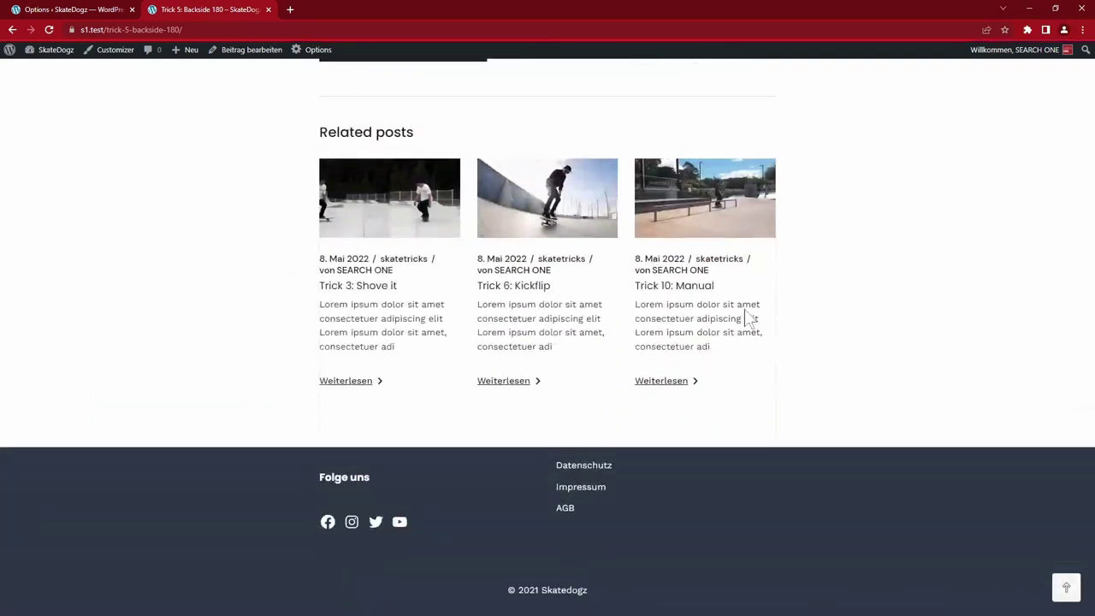
{"action": "key", "text": "F5"}
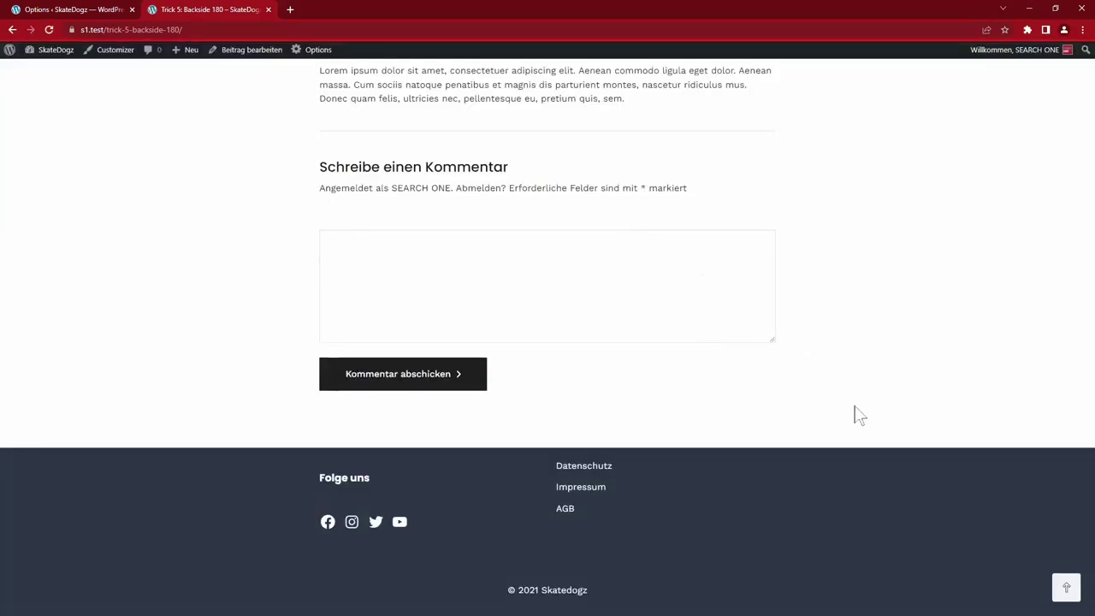
{"action": "left_click", "coordinate": [1067, 587]}
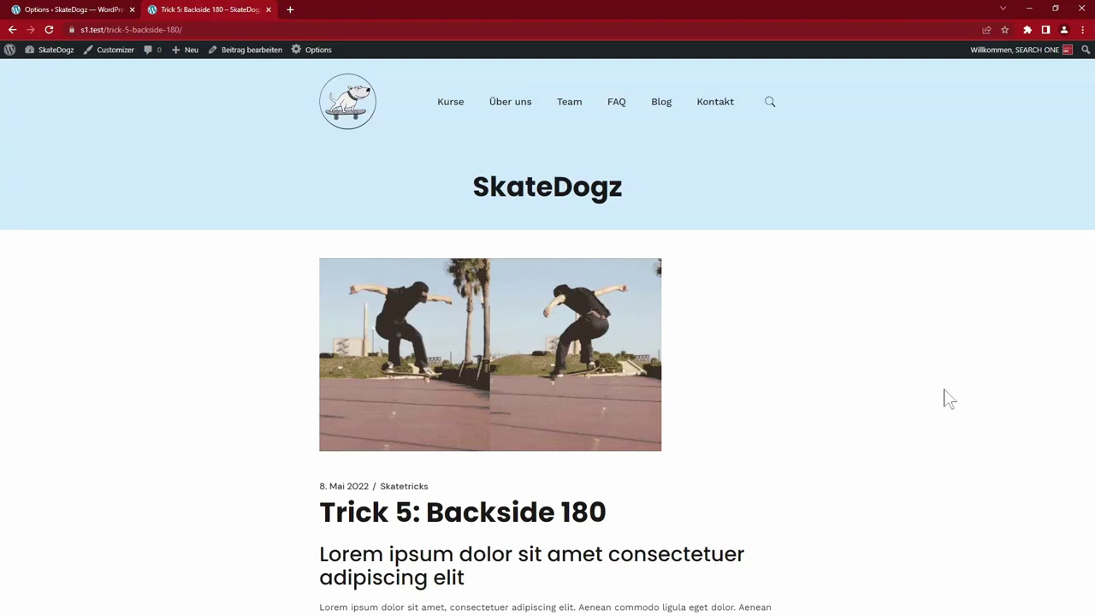
Review the post info typography settings in the theme's global blog options
{"action": "key", "text": "ctrl+Tab"}
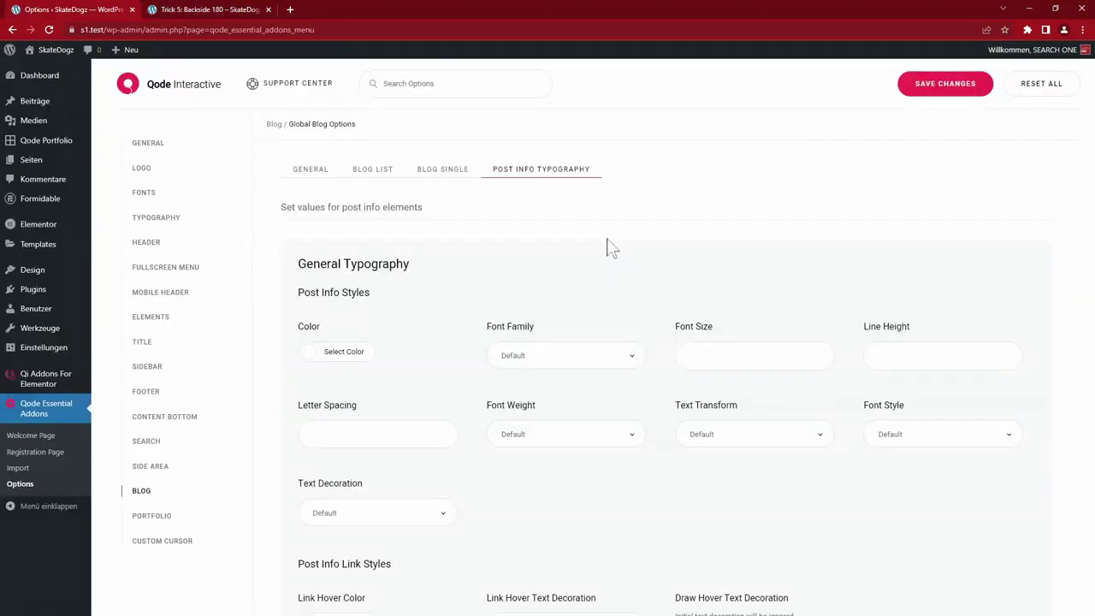
{"action": "scroll", "coordinate": [916, 256], "scroll_direction": "down", "scroll_amount": 3}
{"action": "scroll", "coordinate": [941, 284], "scroll_direction": "up", "scroll_amount": 3}
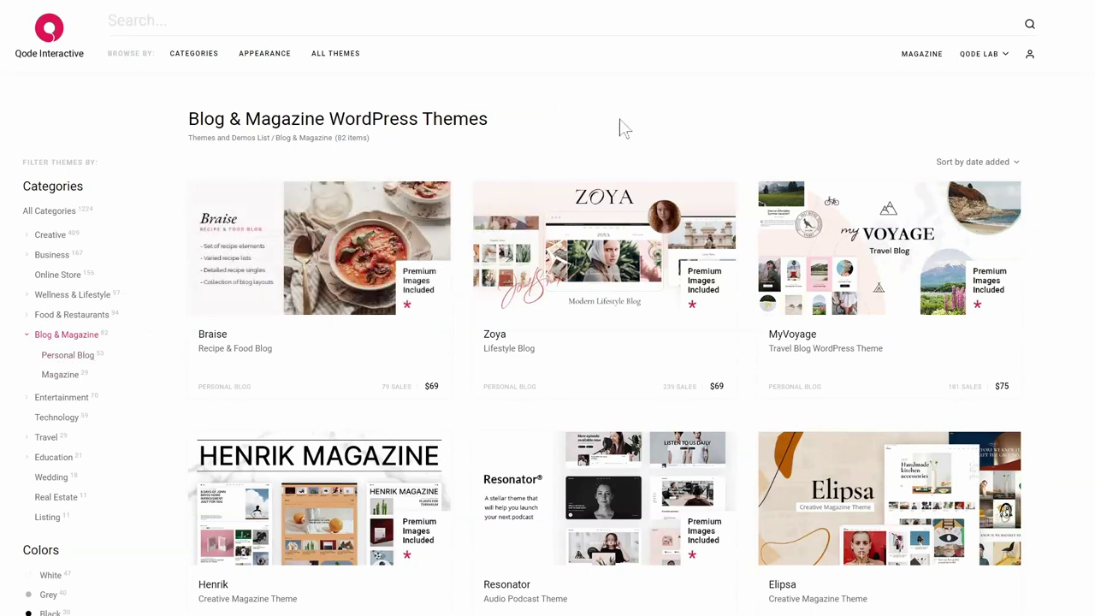
Open the Zoya theme's Lifestyle Blog demo and look through its post layouts
{"action": "mouse_move", "coordinate": [628, 285]}
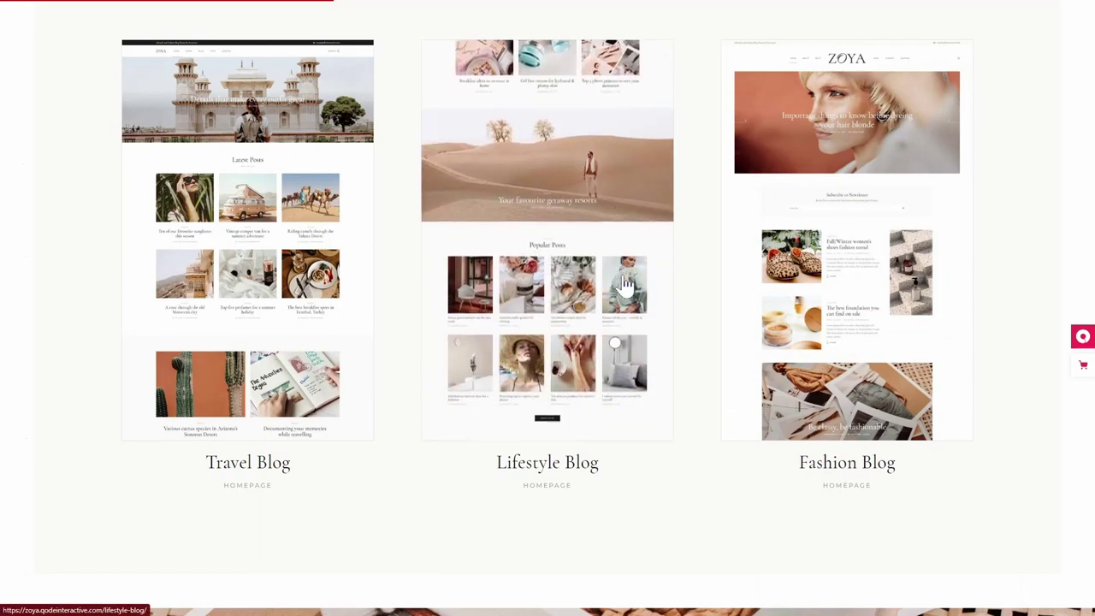
{"action": "left_click", "coordinate": [627, 285]}
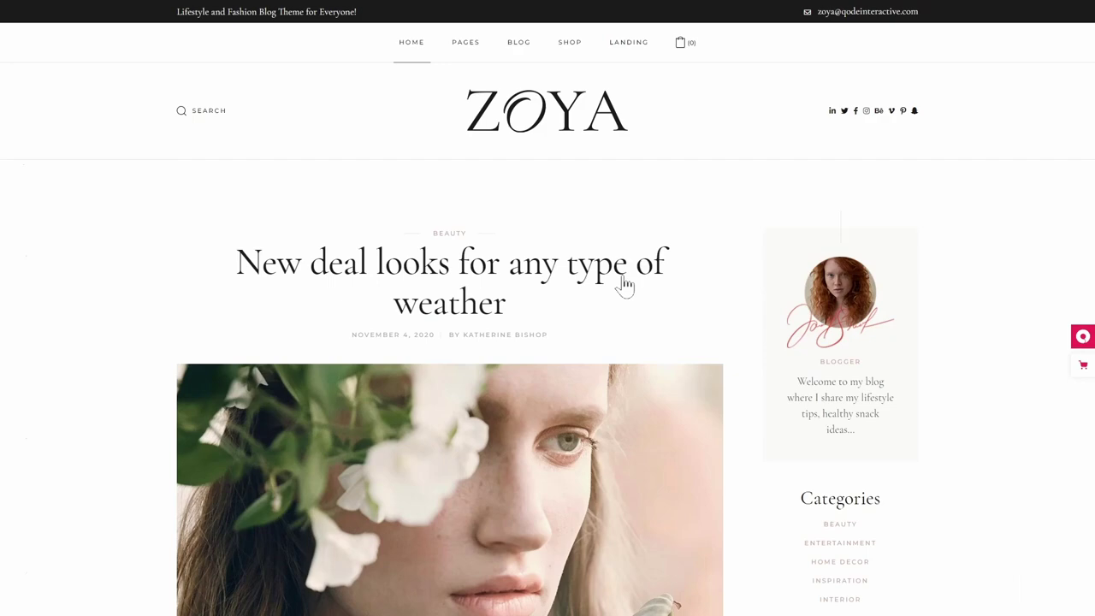
{"action": "scroll", "coordinate": [628, 285], "scroll_direction": "down", "scroll_amount": 15}
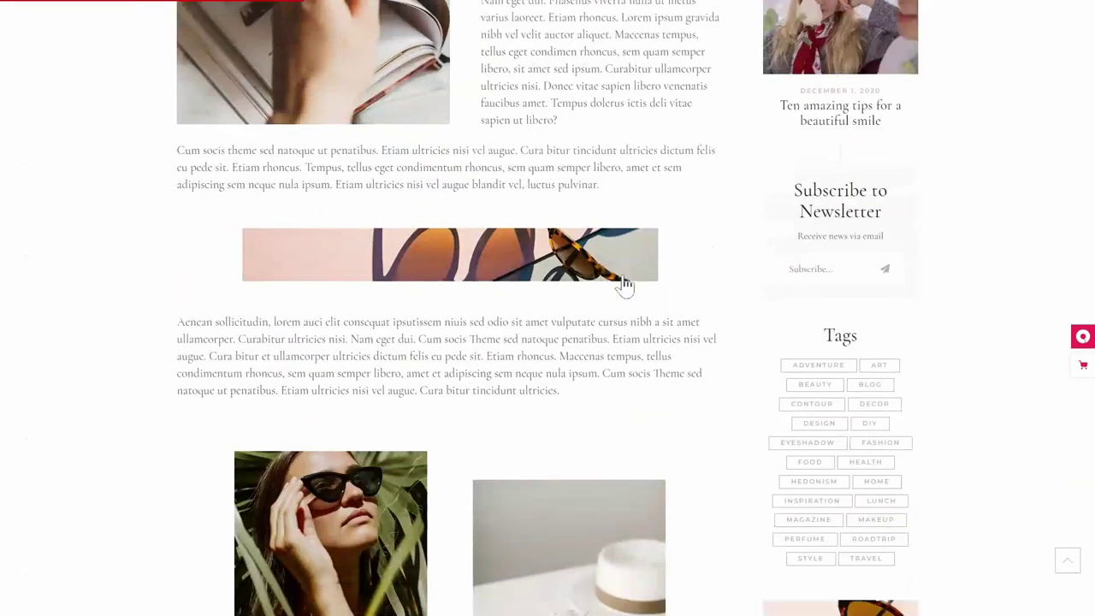
{"action": "scroll", "coordinate": [627, 285], "scroll_direction": "down", "scroll_amount": 15}
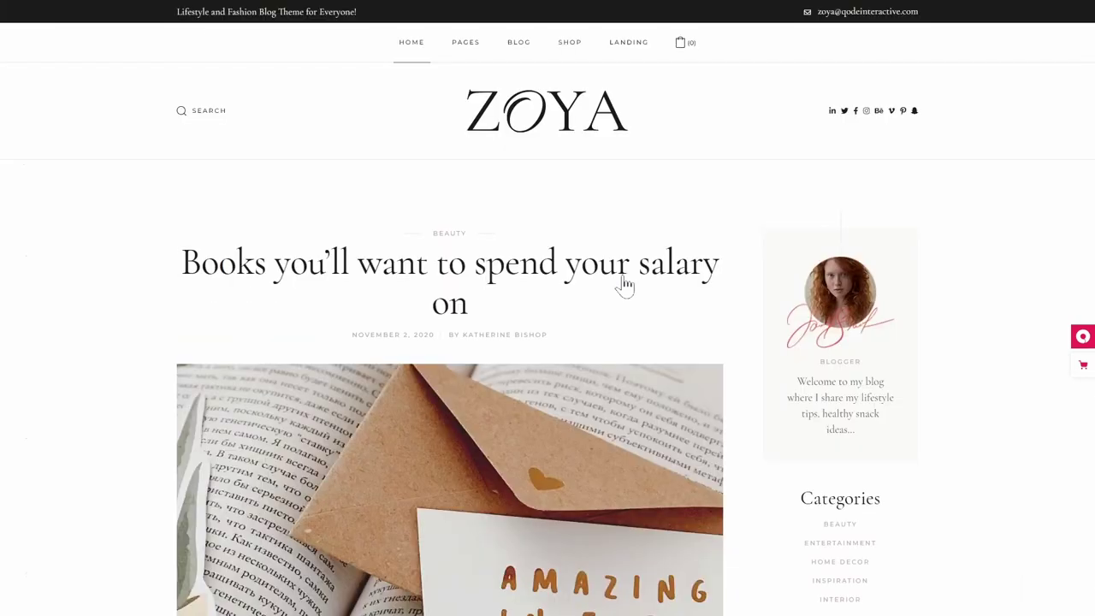
{"action": "scroll", "coordinate": [628, 285], "scroll_direction": "down", "scroll_amount": 15}
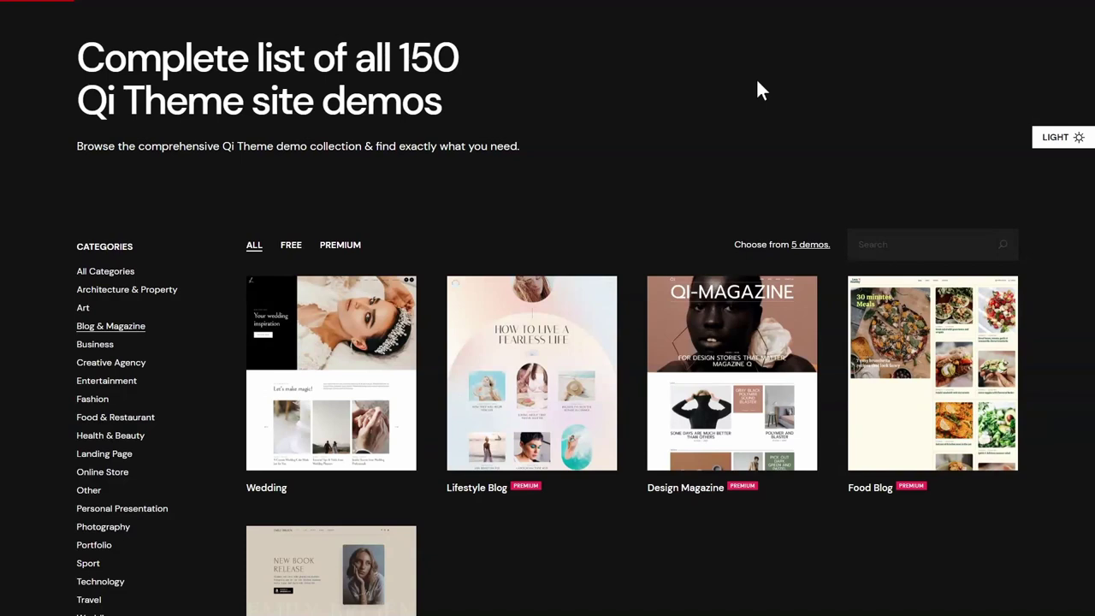
Browse the Qi Theme's Blog & Magazine demos and examine the post grid of the Lifestyle Blog demo
{"action": "scroll", "coordinate": [656, 502], "scroll_direction": "down", "scroll_amount": 2}
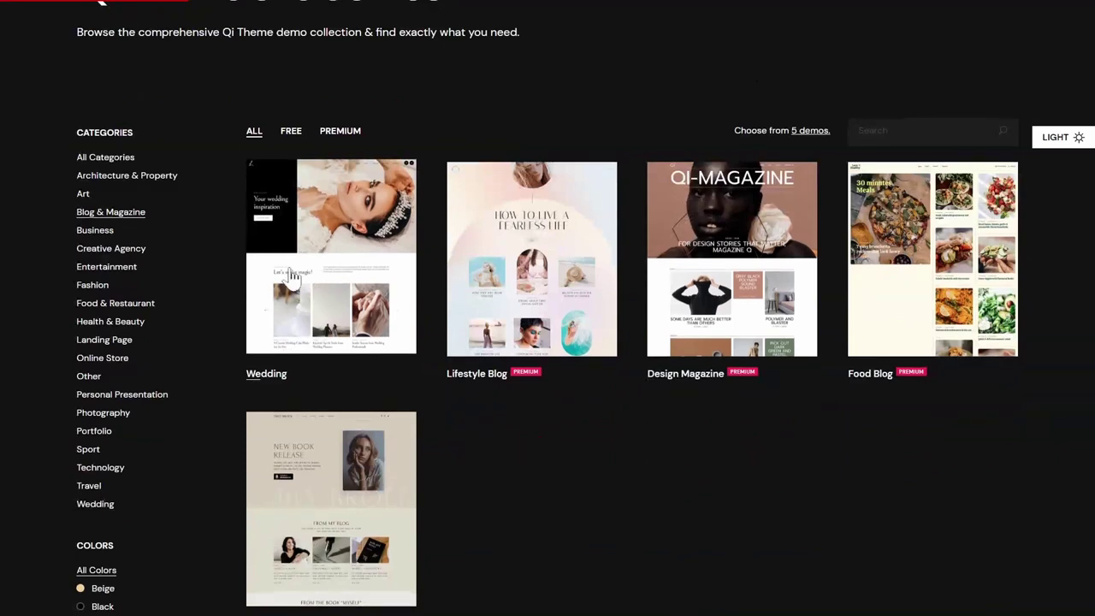
{"action": "scroll", "coordinate": [555, 472], "scroll_direction": "down", "scroll_amount": 2}
{"action": "scroll", "coordinate": [552, 464], "scroll_direction": "up", "scroll_amount": 3}
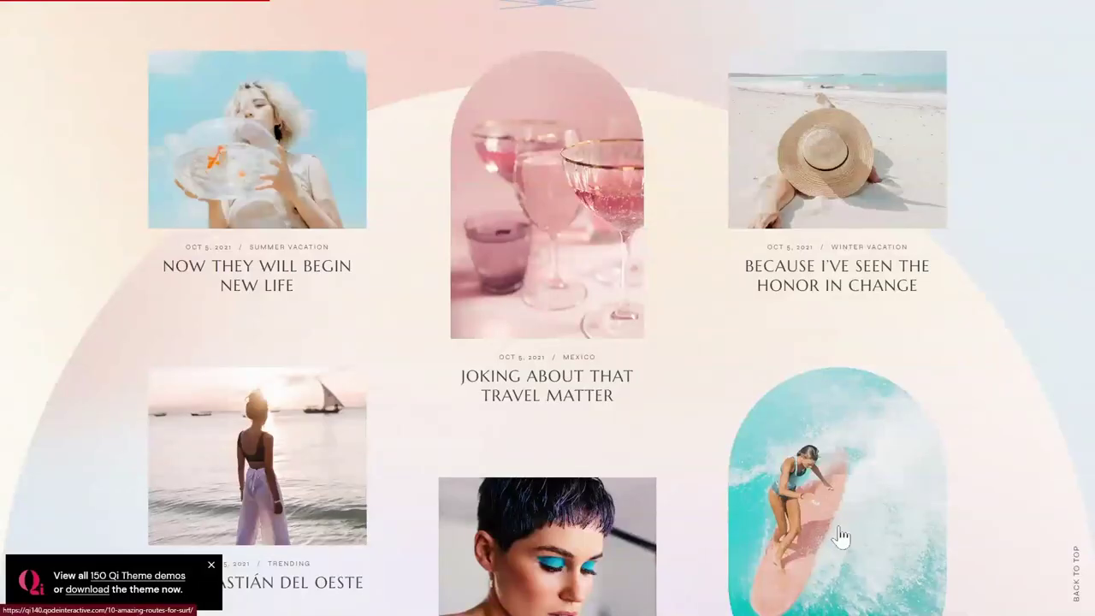
{"action": "scroll", "coordinate": [841, 536], "scroll_direction": "up", "scroll_amount": 6}
{"action": "scroll", "coordinate": [839, 527], "scroll_direction": "down", "scroll_amount": 5}
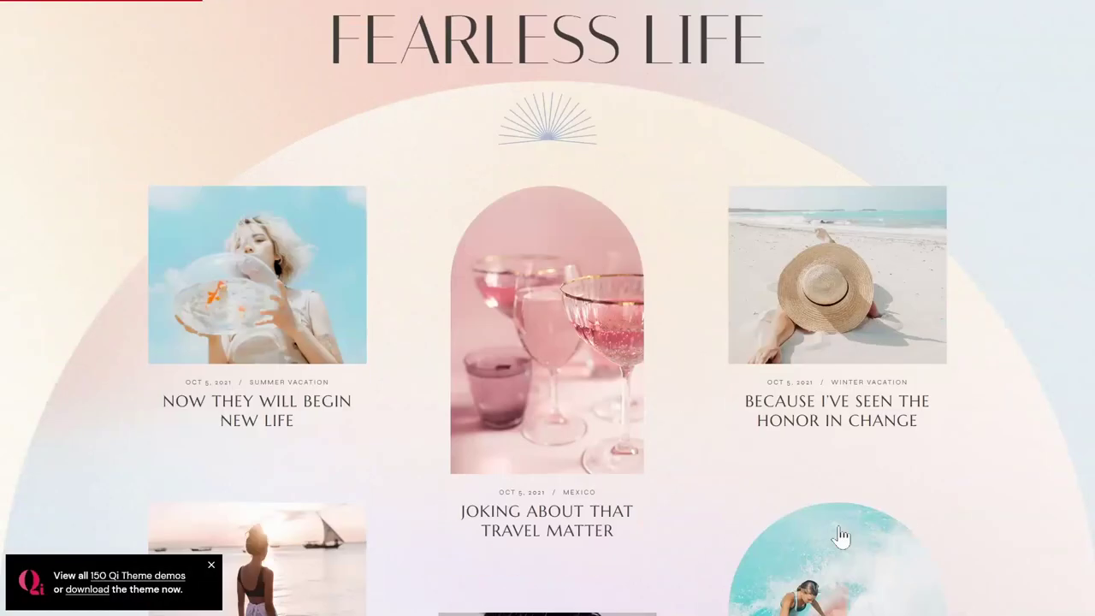
Examine the Lifestyle Blog demo's post grid and the single post layout of "Now They Will Begin New Life"
{"action": "scroll", "coordinate": [841, 535], "scroll_direction": "down", "scroll_amount": 5}
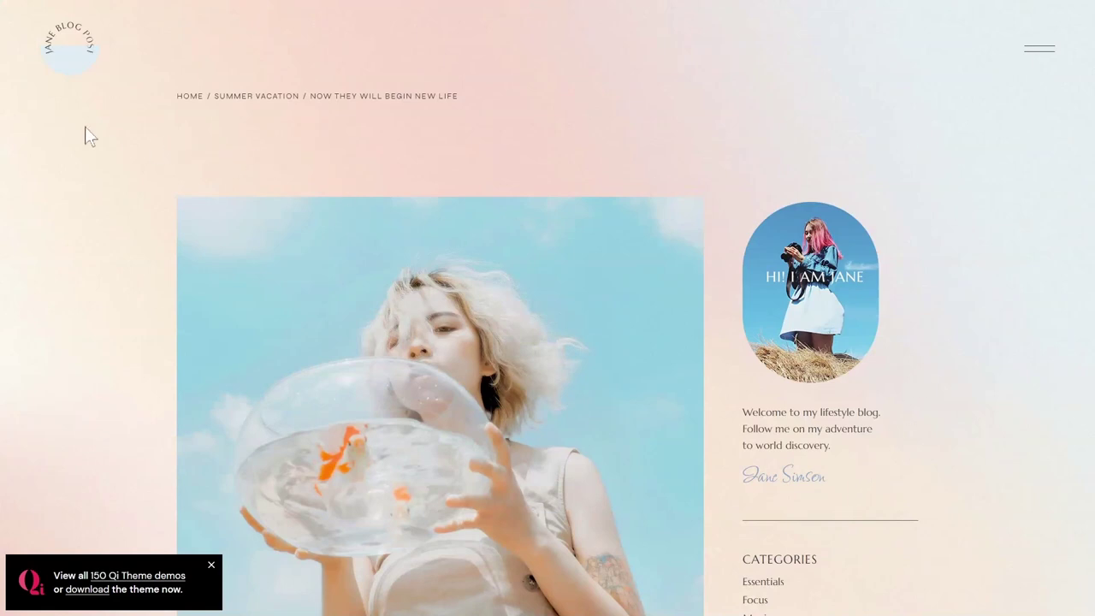
{"action": "scroll", "coordinate": [478, 260], "scroll_direction": "down", "scroll_amount": 3}
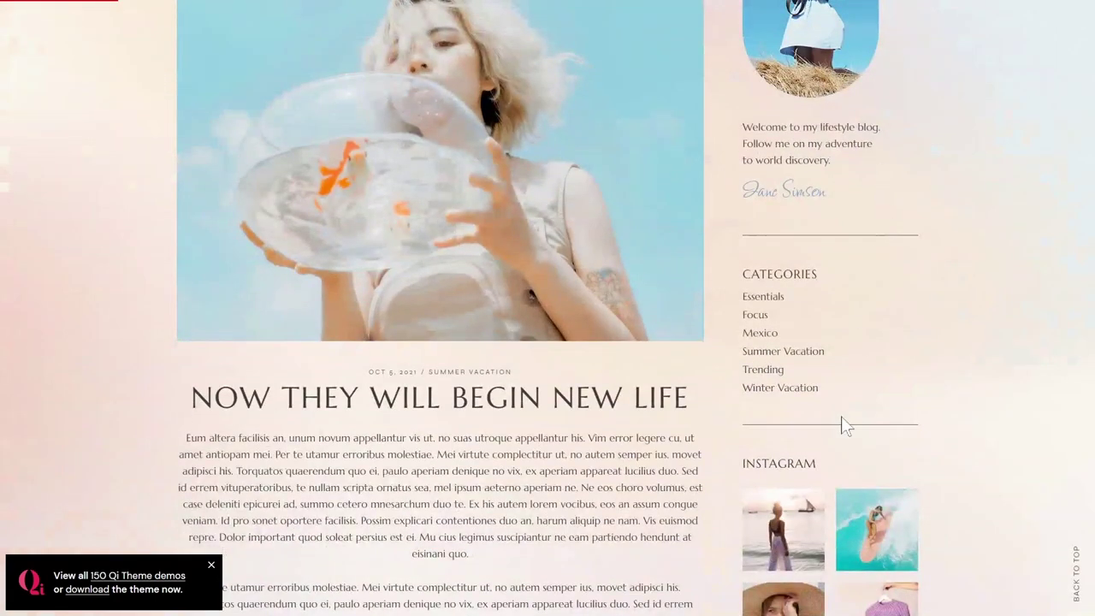
{"action": "scroll", "coordinate": [873, 420], "scroll_direction": "down", "scroll_amount": 4}
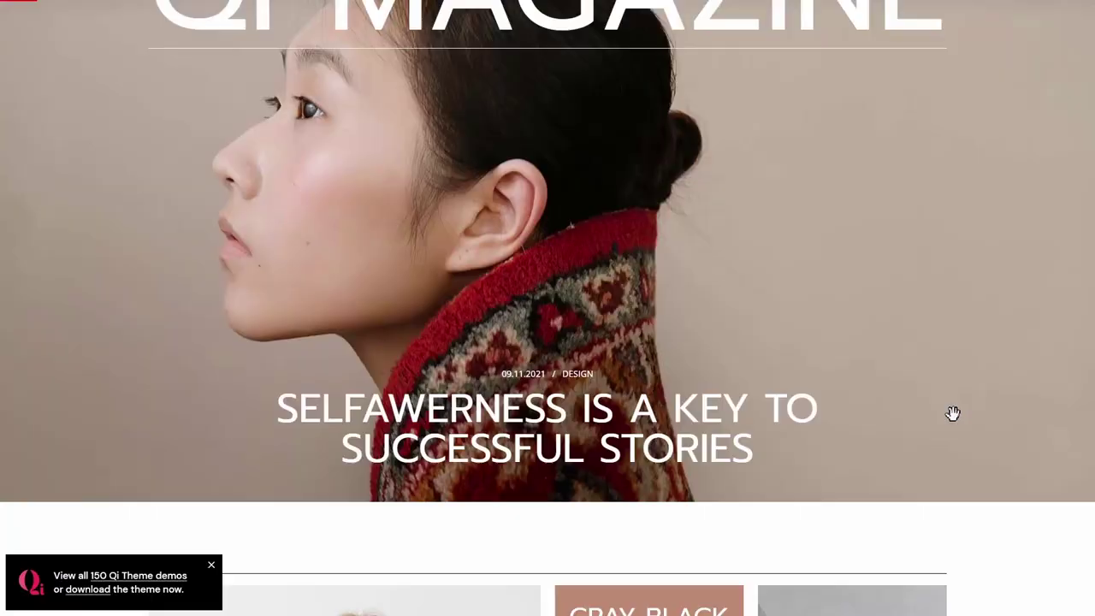
Look through the Design Magazine demo's home page and its "Some Days Are Much Better Than Others" post layout
{"action": "scroll", "coordinate": [956, 425], "scroll_direction": "down", "scroll_amount": 10}
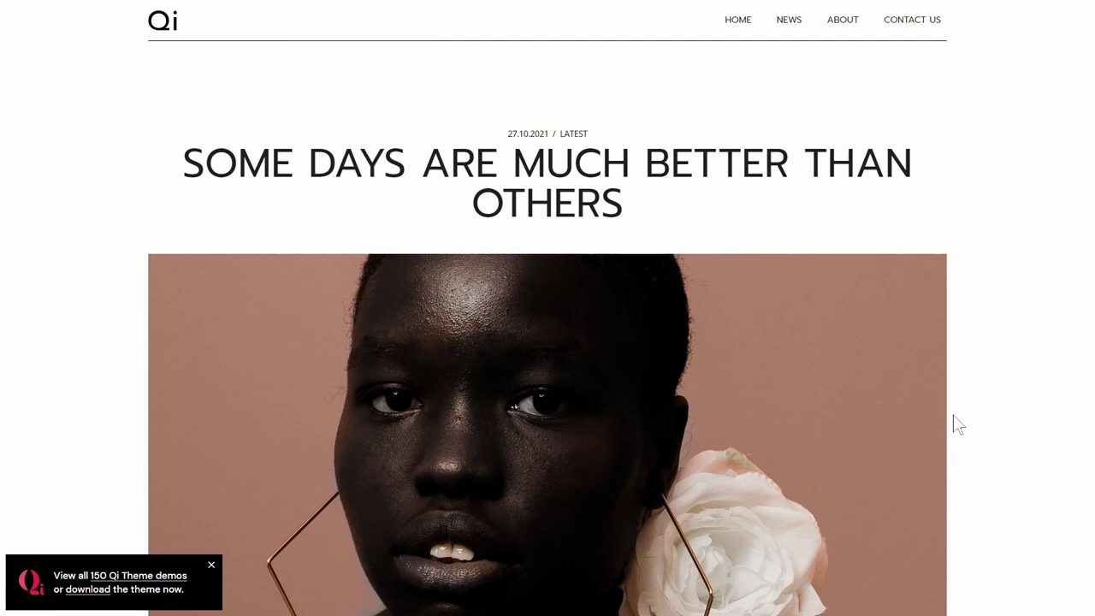
{"action": "scroll", "coordinate": [955, 425], "scroll_direction": "down", "scroll_amount": 8}
{"action": "scroll", "coordinate": [956, 425], "scroll_direction": "up", "scroll_amount": 8}
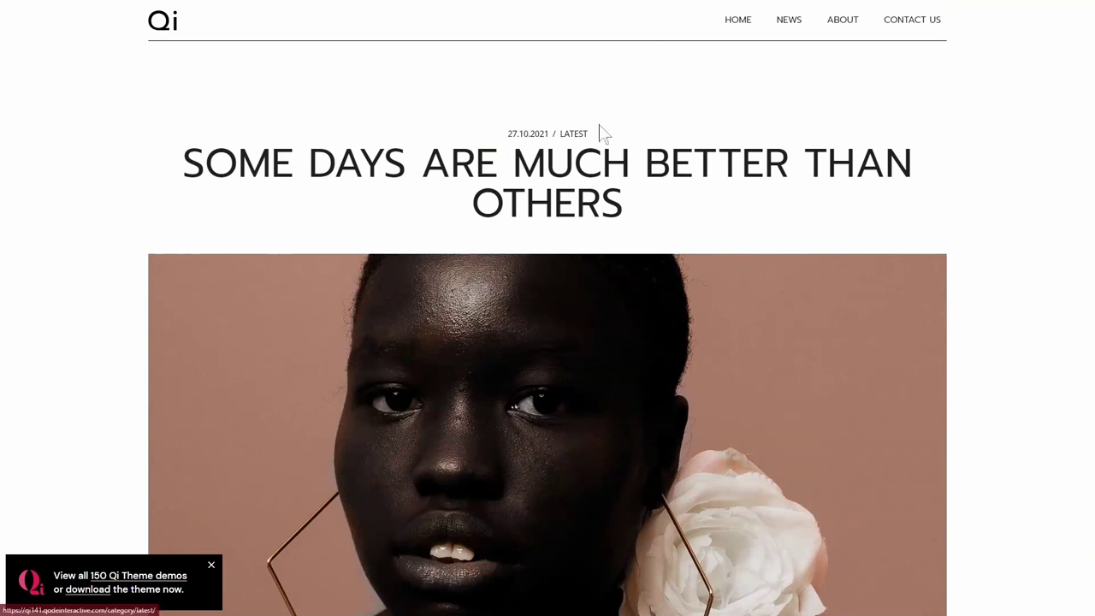
{"action": "scroll", "coordinate": [817, 159], "scroll_direction": "down", "scroll_amount": 6}
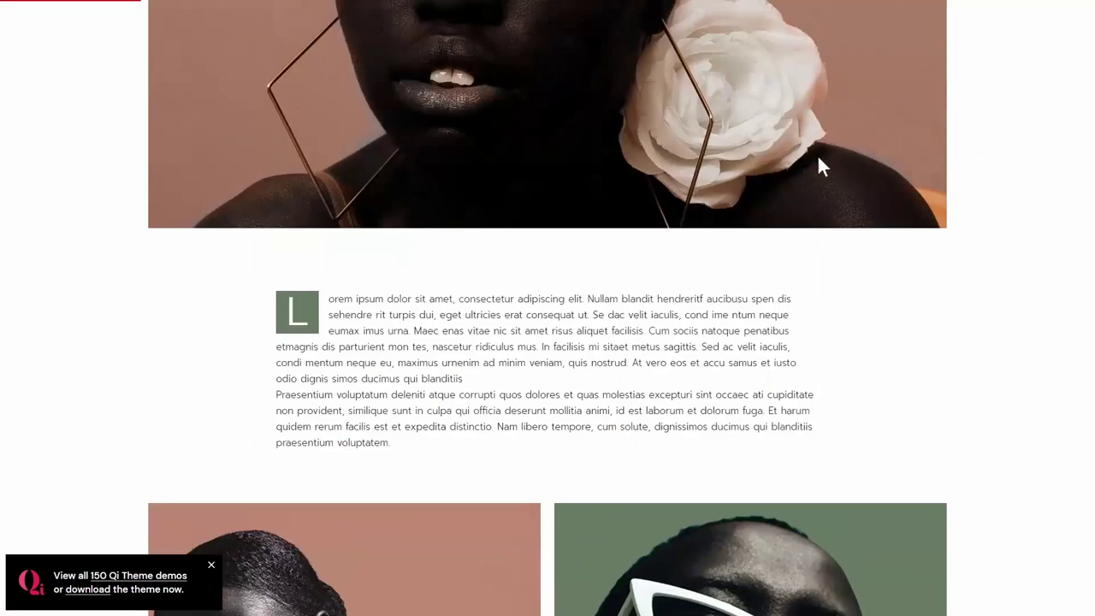
{"action": "scroll", "coordinate": [819, 165], "scroll_direction": "down", "scroll_amount": 6}
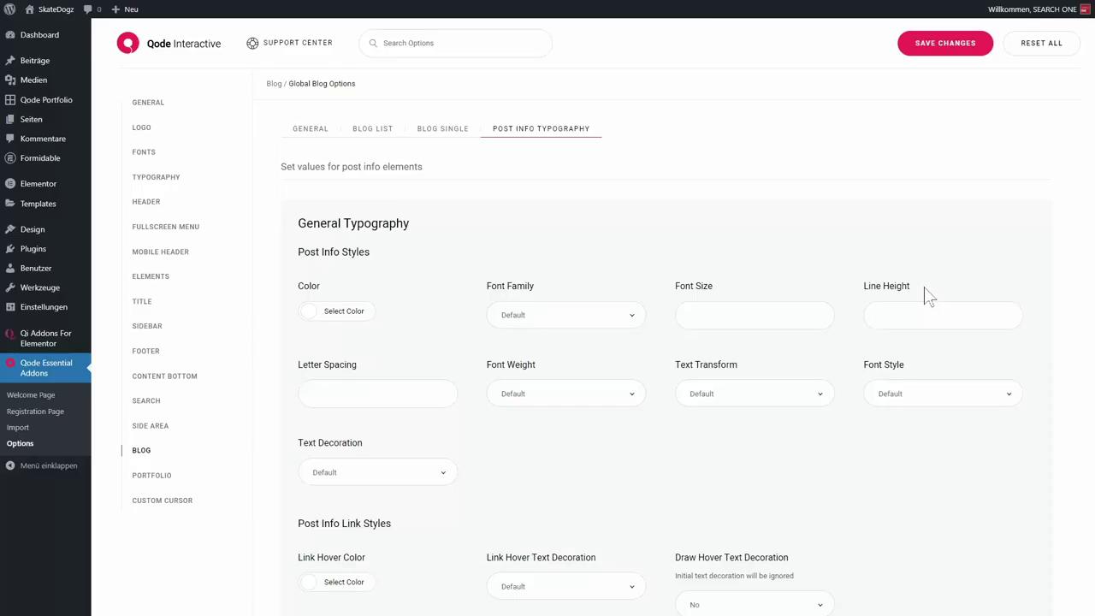
Switch back to the SkateDogz theme options and recheck the post info style and link style settings
{"action": "scroll", "coordinate": [928, 296], "scroll_direction": "down", "scroll_amount": 2}
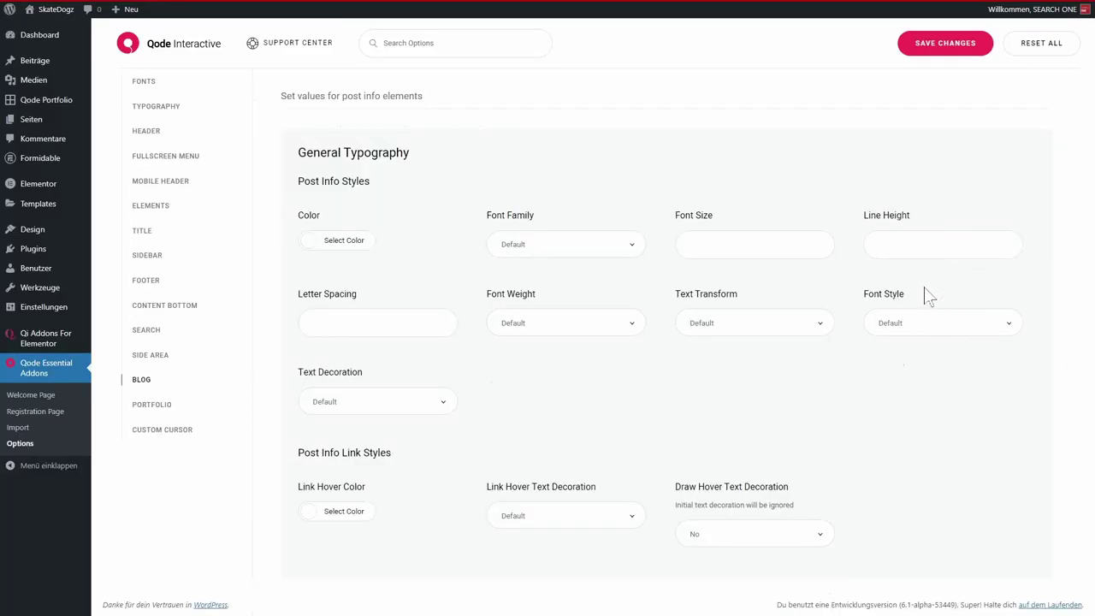
{"action": "scroll", "coordinate": [958, 509], "scroll_direction": "up", "scroll_amount": 2}
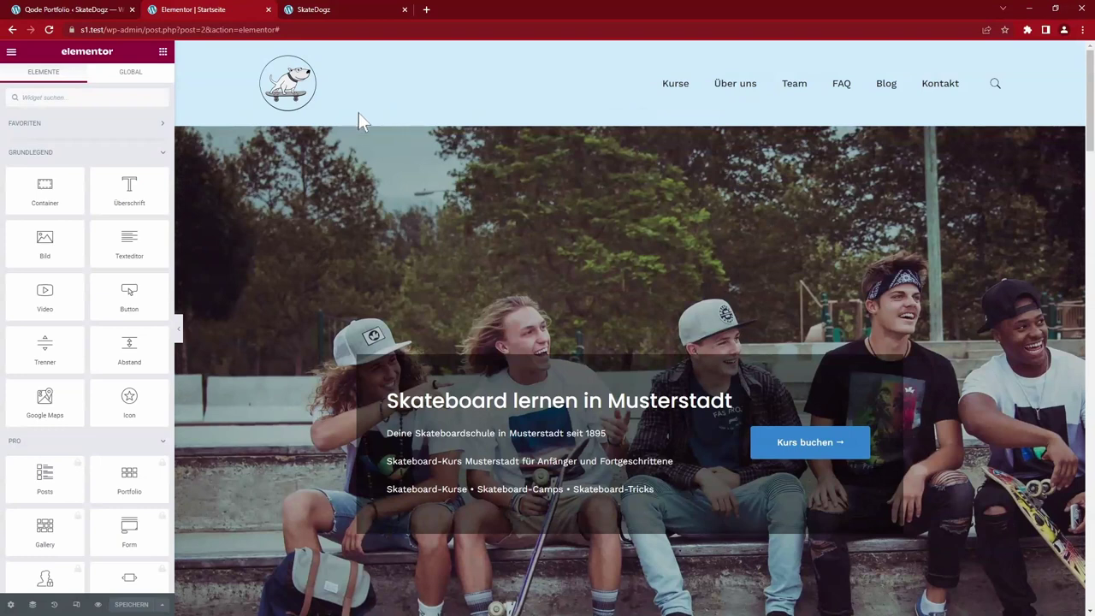
In the Elementor editor for the Startseite, collapse the upper widget categories and look through the Qi Addons widgets
{"action": "left_click", "coordinate": [85, 3]}
{"action": "left_click", "coordinate": [192, 10]}
{"action": "left_click", "coordinate": [162, 154]}
{"action": "left_click", "coordinate": [161, 193]}
{"action": "left_click", "coordinate": [162, 213]}
{"action": "scroll", "coordinate": [108, 359], "scroll_direction": "down", "scroll_amount": 2}
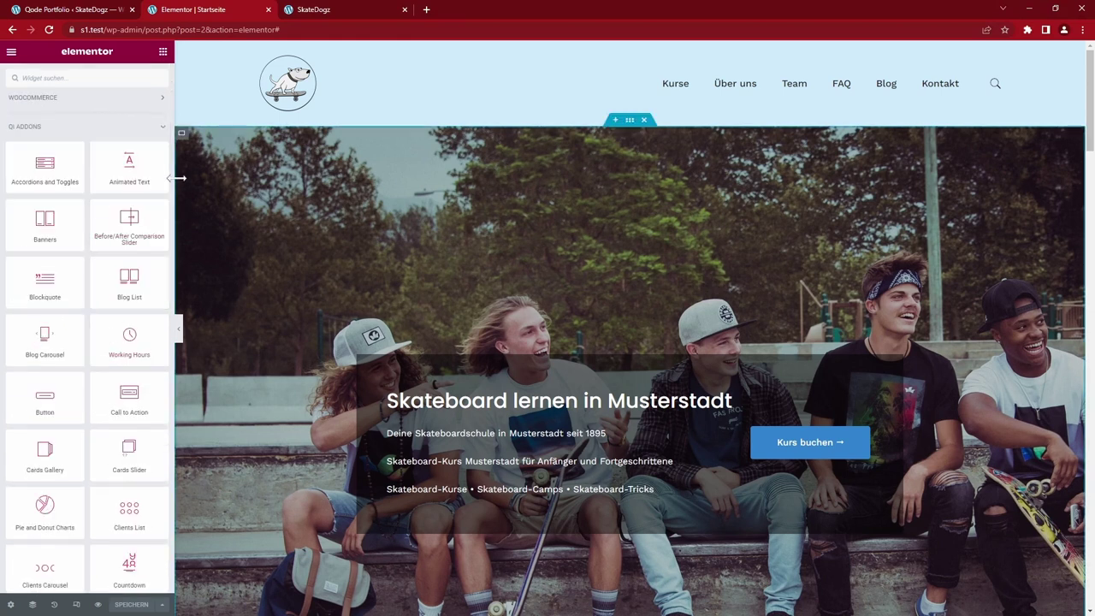
{"action": "left_click_drag", "start_coordinate": [171, 183], "coordinate": [170, 515]}
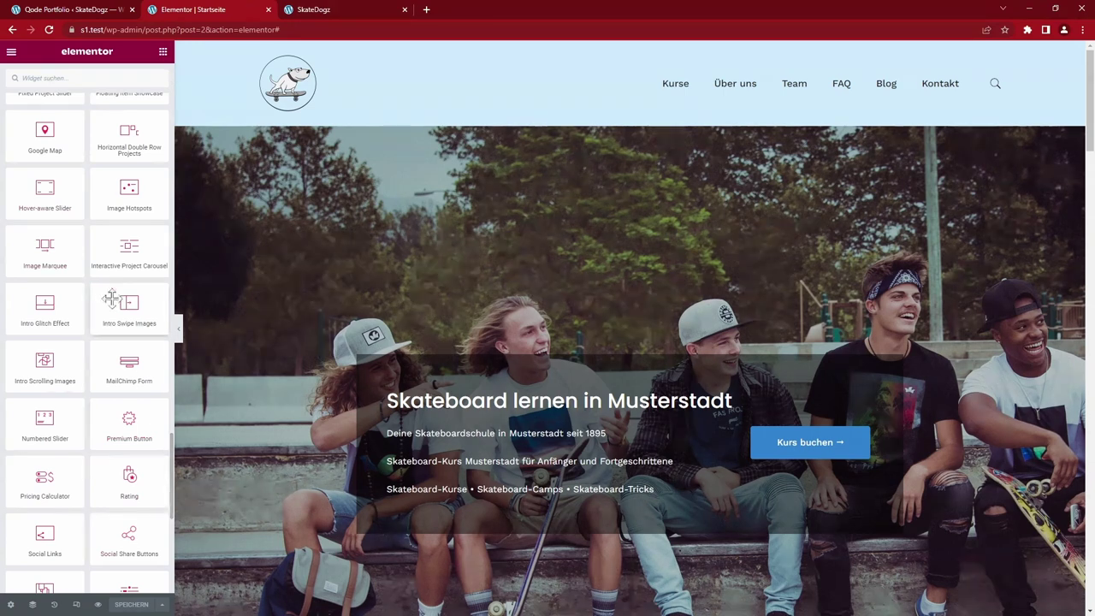
Return to the WordPress dashboard and open the Qode Essential Addons options page
{"action": "left_click", "coordinate": [11, 55]}
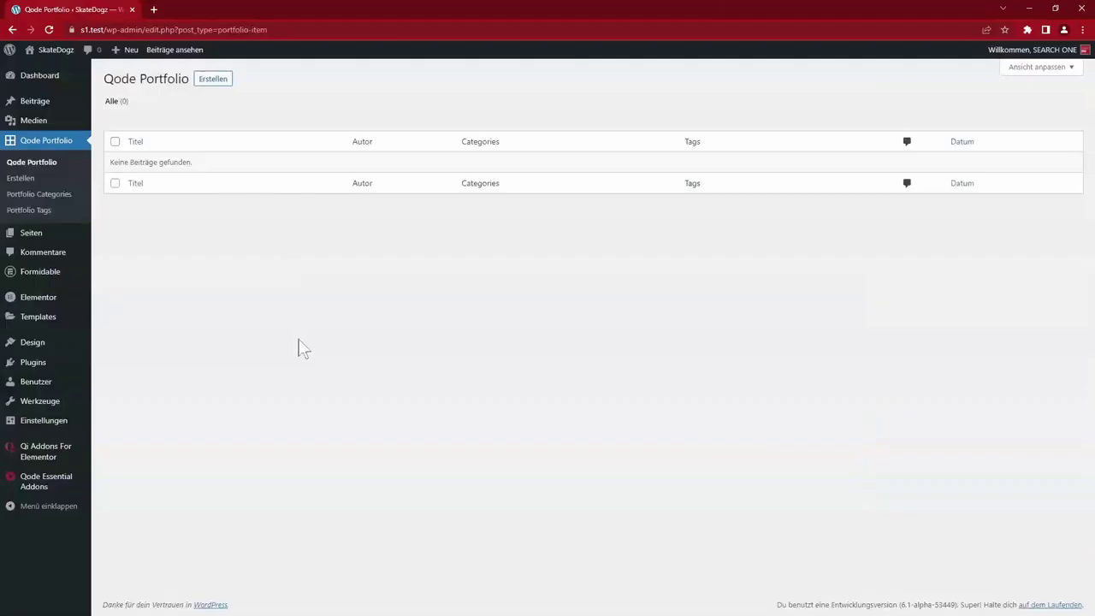
{"action": "left_click", "coordinate": [37, 492]}
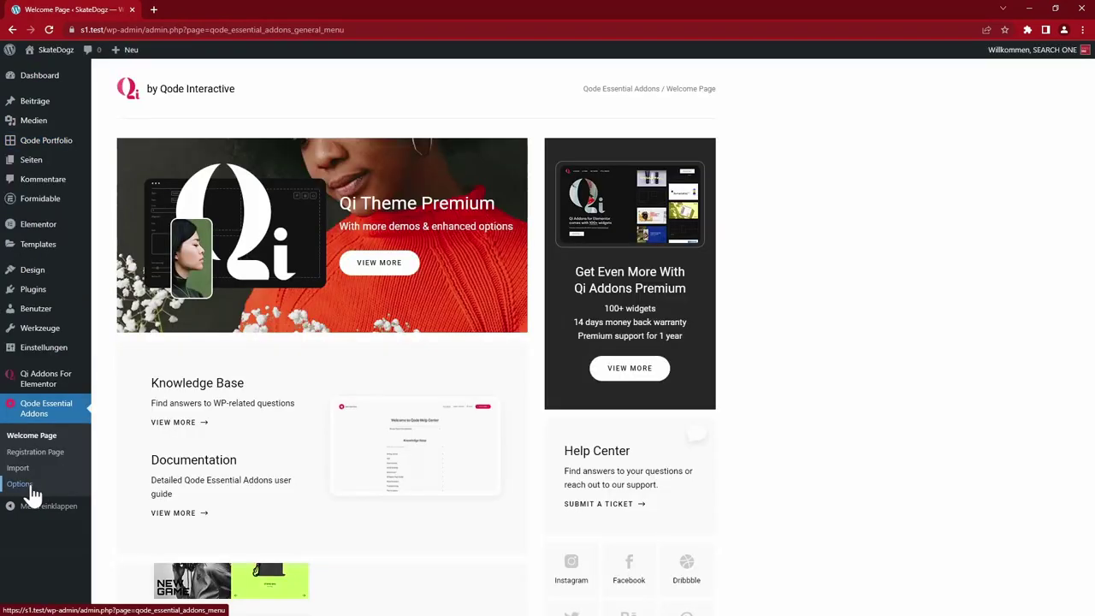
{"action": "left_click", "coordinate": [30, 484]}
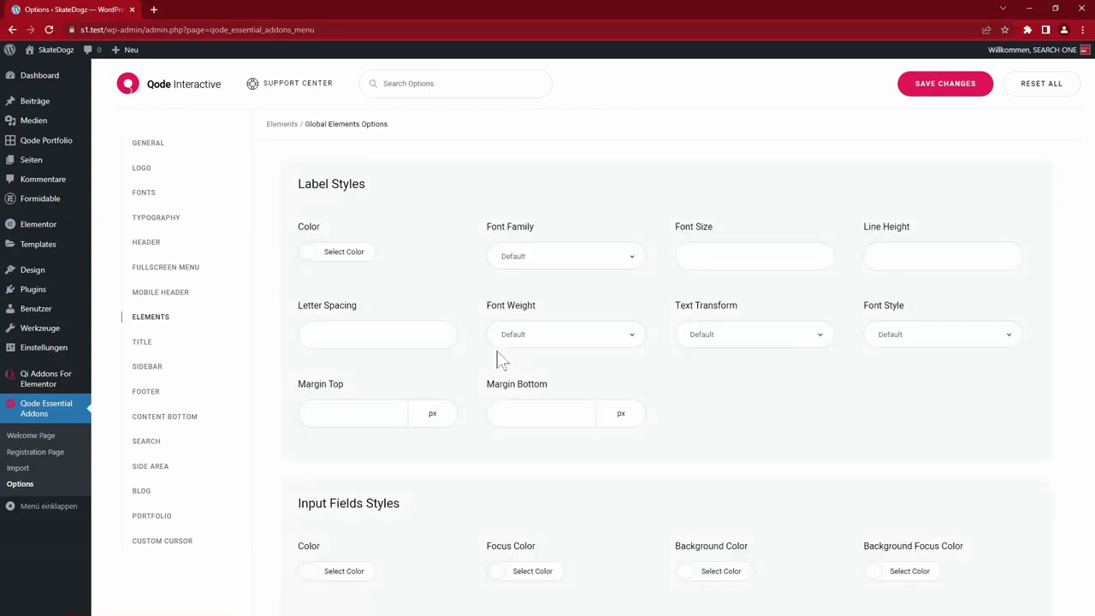
Look through the theme option sections from General, Logo, Fonts and Typography to Header, Fullscreen Menu, Mobile Header, Elements and Title
{"action": "left_click", "coordinate": [148, 144]}
{"action": "left_click", "coordinate": [142, 170]}
{"action": "left_click", "coordinate": [142, 193]}
{"action": "left_click", "coordinate": [150, 219]}
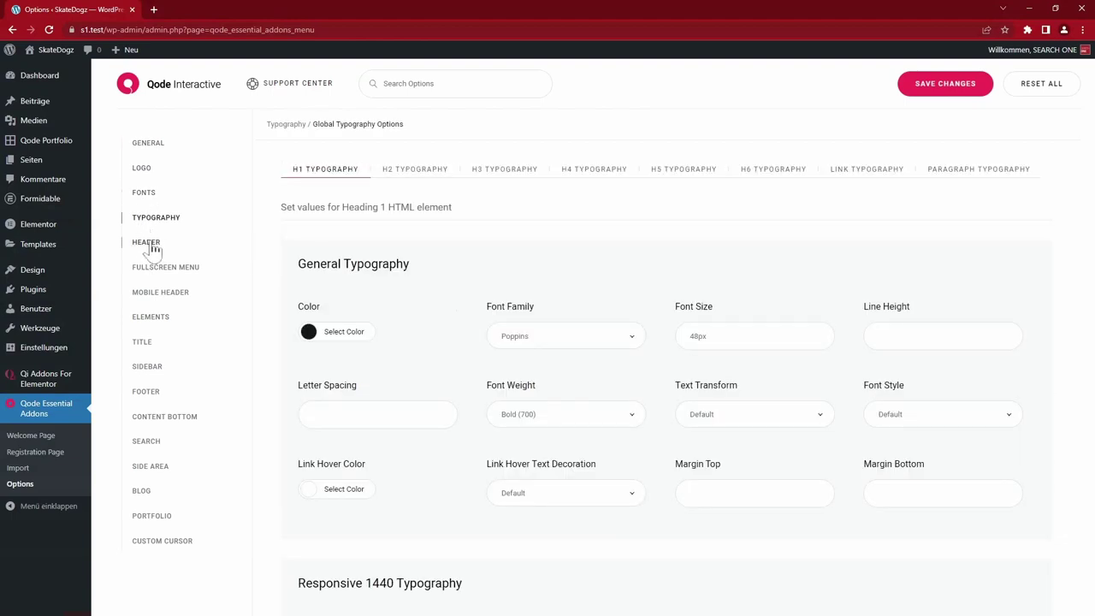
{"action": "left_click", "coordinate": [151, 245]}
{"action": "left_click", "coordinate": [161, 274]}
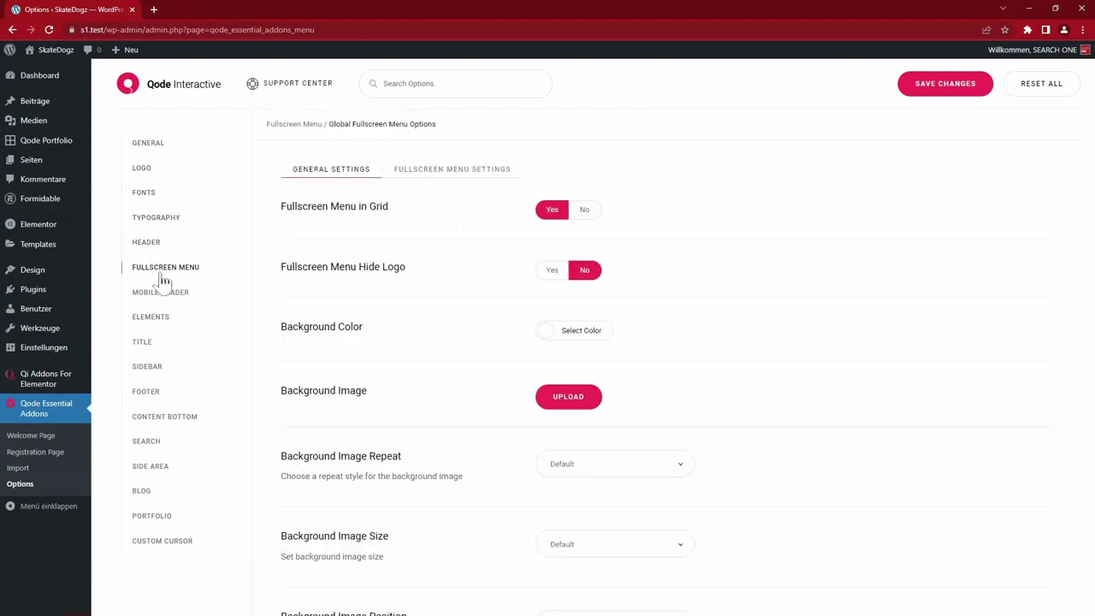
{"action": "left_click", "coordinate": [161, 292]}
{"action": "left_click", "coordinate": [151, 317]}
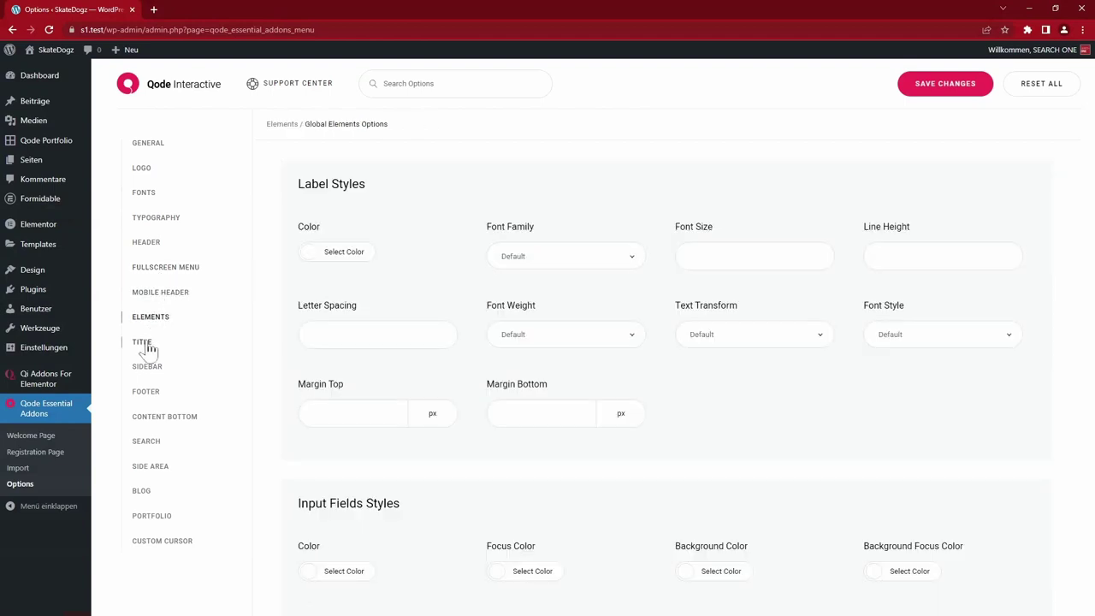
{"action": "left_click", "coordinate": [142, 342]}
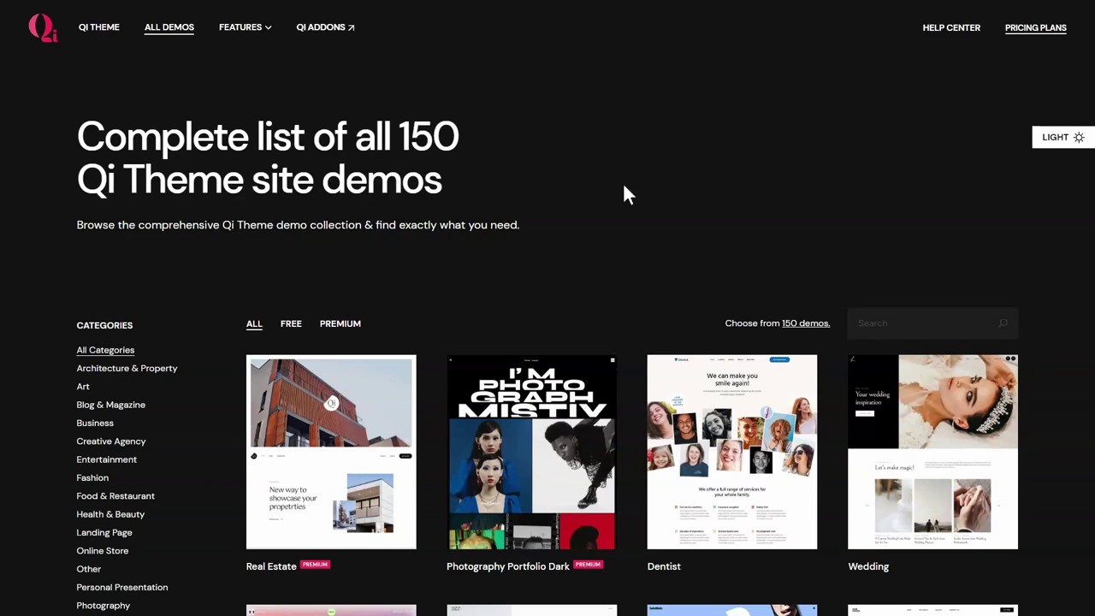
Browse the complete list of Qi Theme site demos across all categories
{"action": "scroll", "coordinate": [624, 187], "scroll_direction": "down", "scroll_amount": 6}
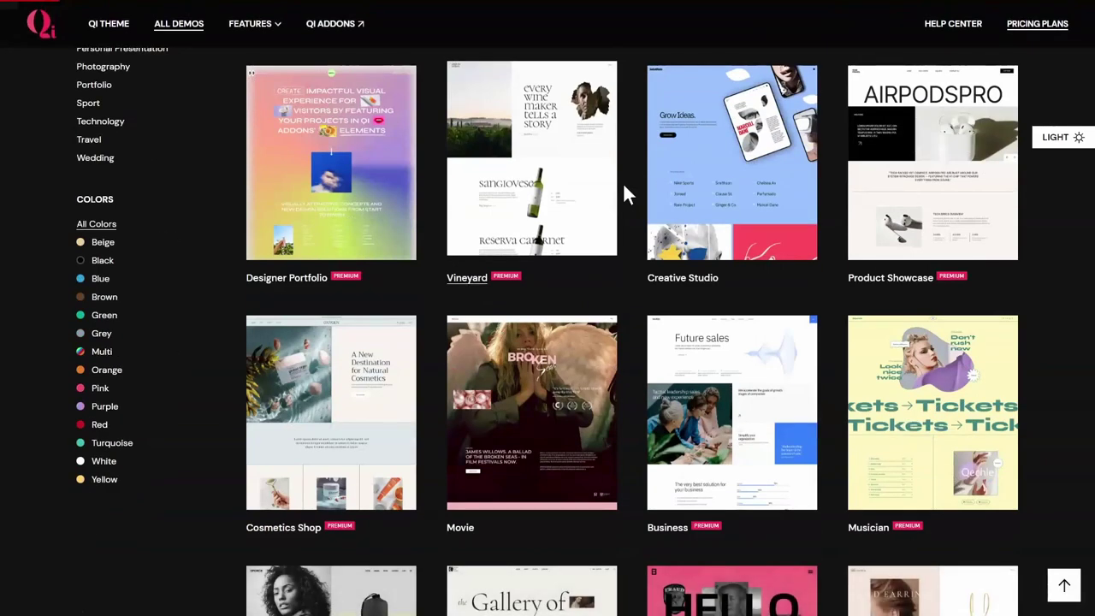
{"action": "scroll", "coordinate": [623, 187], "scroll_direction": "down", "scroll_amount": 6}
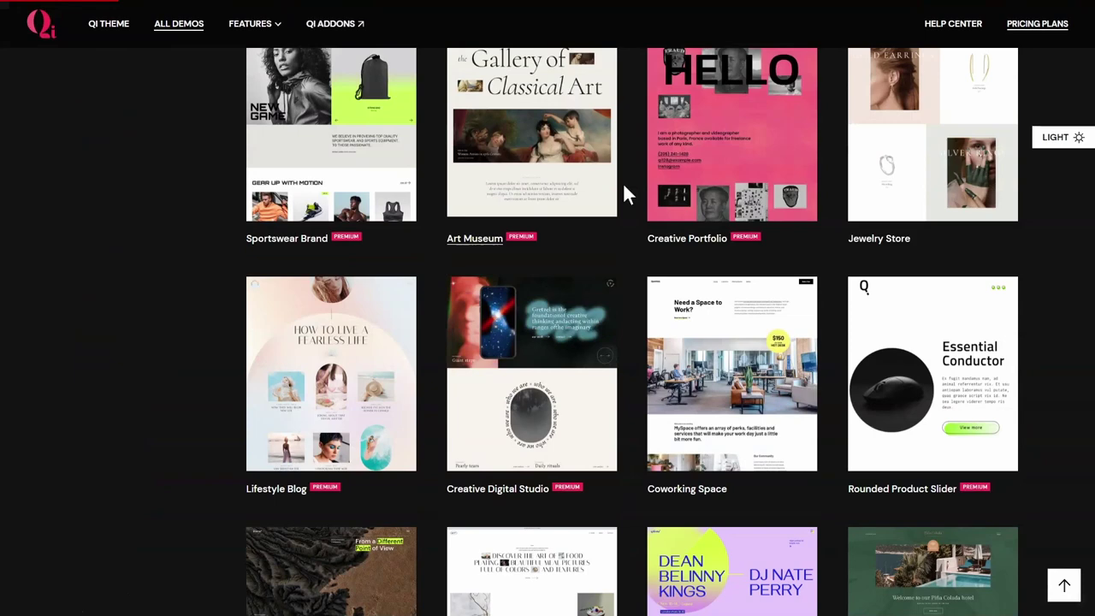
{"action": "scroll", "coordinate": [623, 187], "scroll_direction": "down", "scroll_amount": 12}
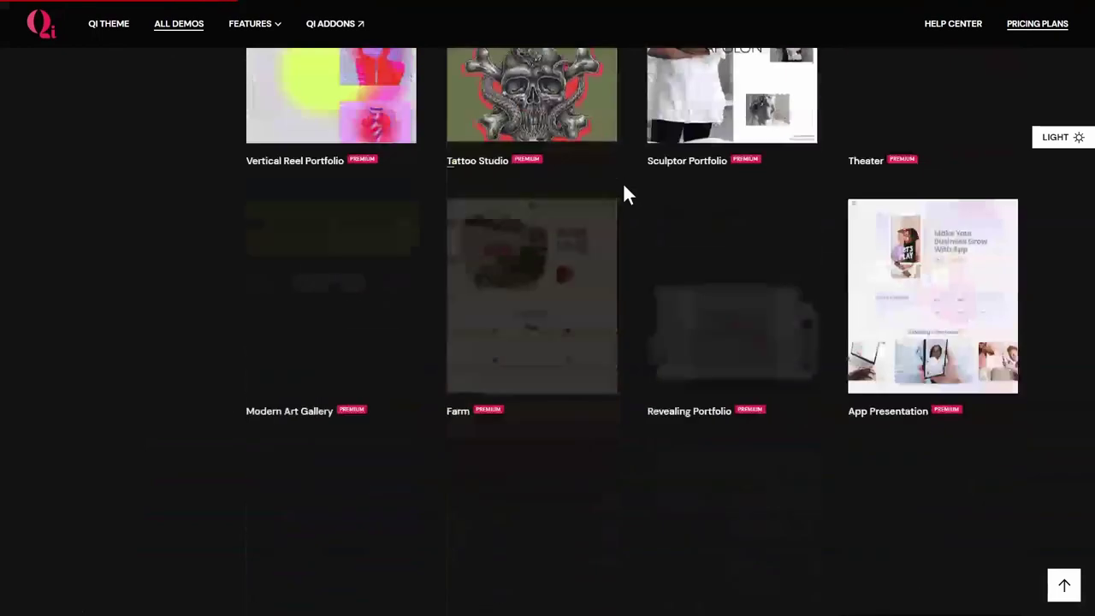
{"action": "scroll", "coordinate": [623, 182], "scroll_direction": "down", "scroll_amount": 6}
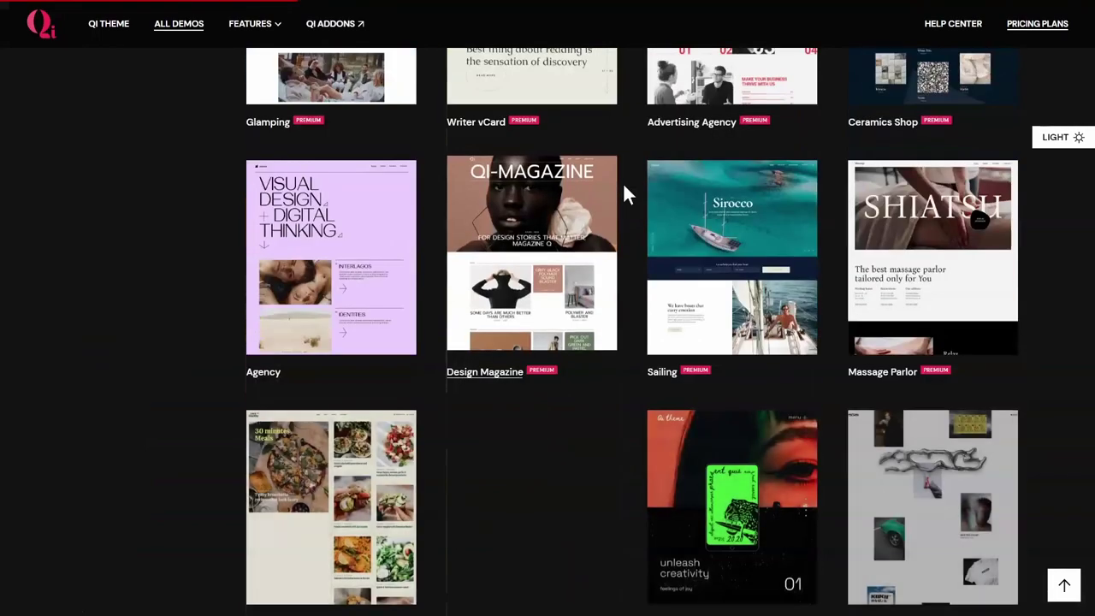
{"action": "scroll", "coordinate": [623, 182], "scroll_direction": "down", "scroll_amount": 6}
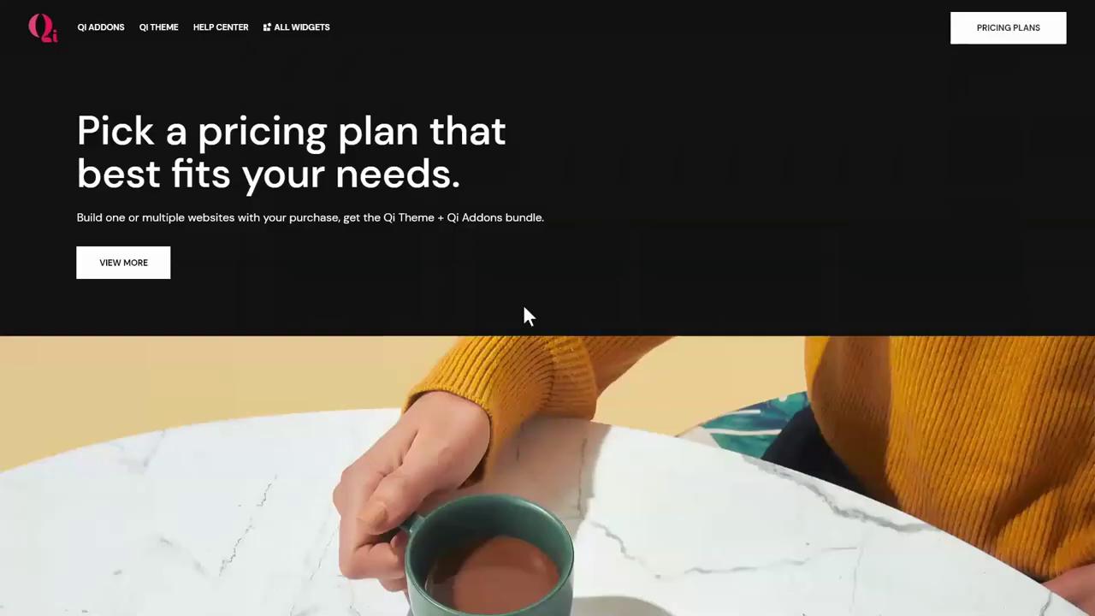
Open the Qi pricing plans and compare the features of Qi Addons with the Qi Theme & Addons bundle
{"action": "scroll", "coordinate": [523, 308], "scroll_direction": "down", "scroll_amount": 6}
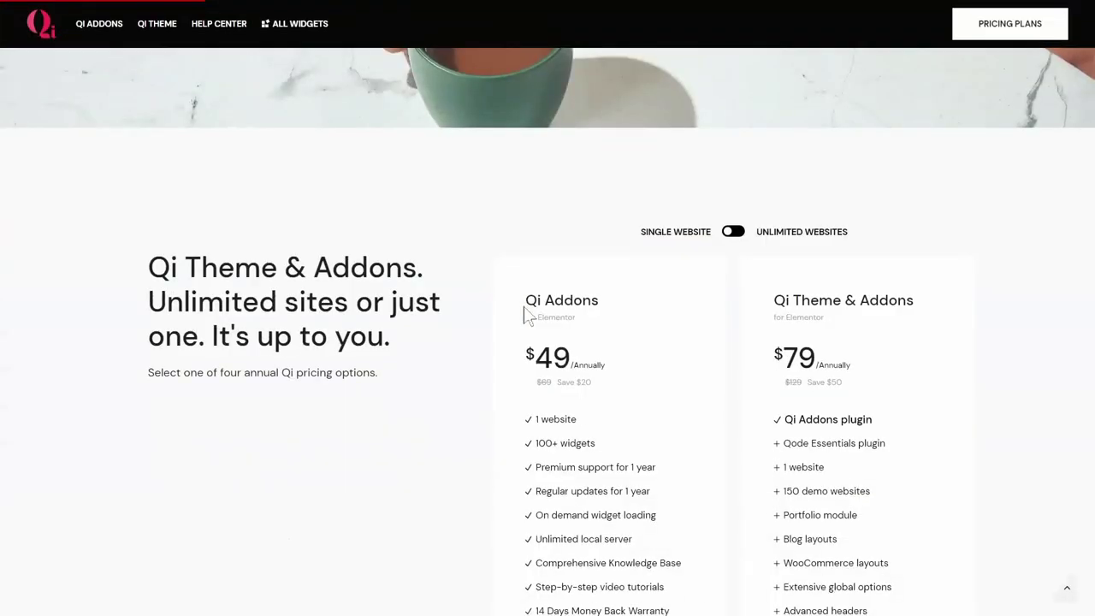
{"action": "scroll", "coordinate": [526, 315], "scroll_direction": "down", "scroll_amount": 3}
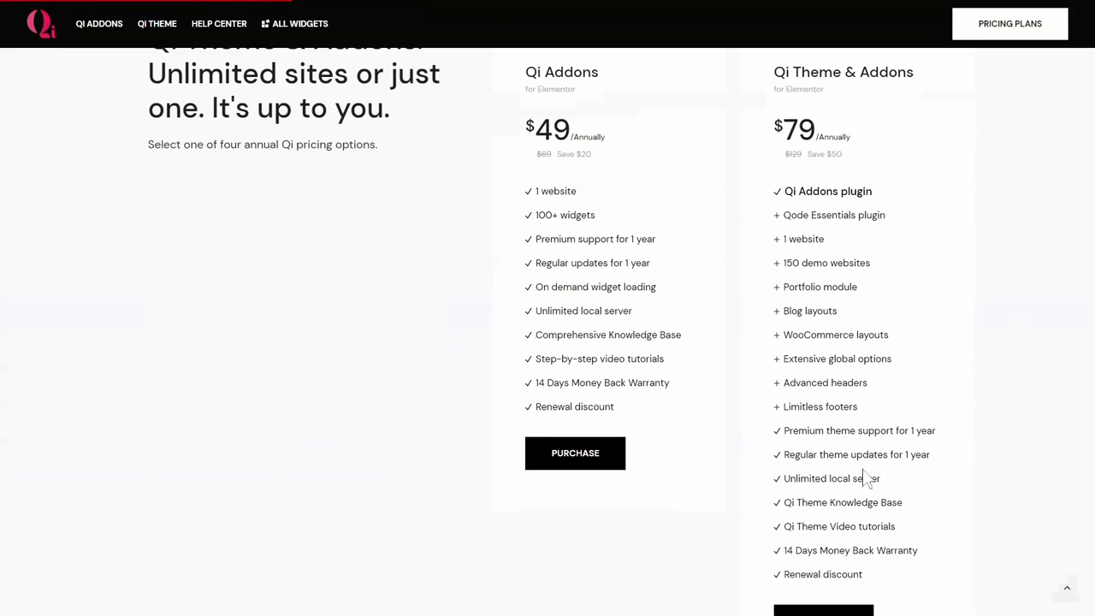
{"action": "scroll", "coordinate": [1010, 411], "scroll_direction": "down", "scroll_amount": 1}
{"action": "scroll", "coordinate": [1010, 411], "scroll_direction": "up", "scroll_amount": 2}
{"action": "scroll", "coordinate": [1014, 385], "scroll_direction": "down", "scroll_amount": 2}
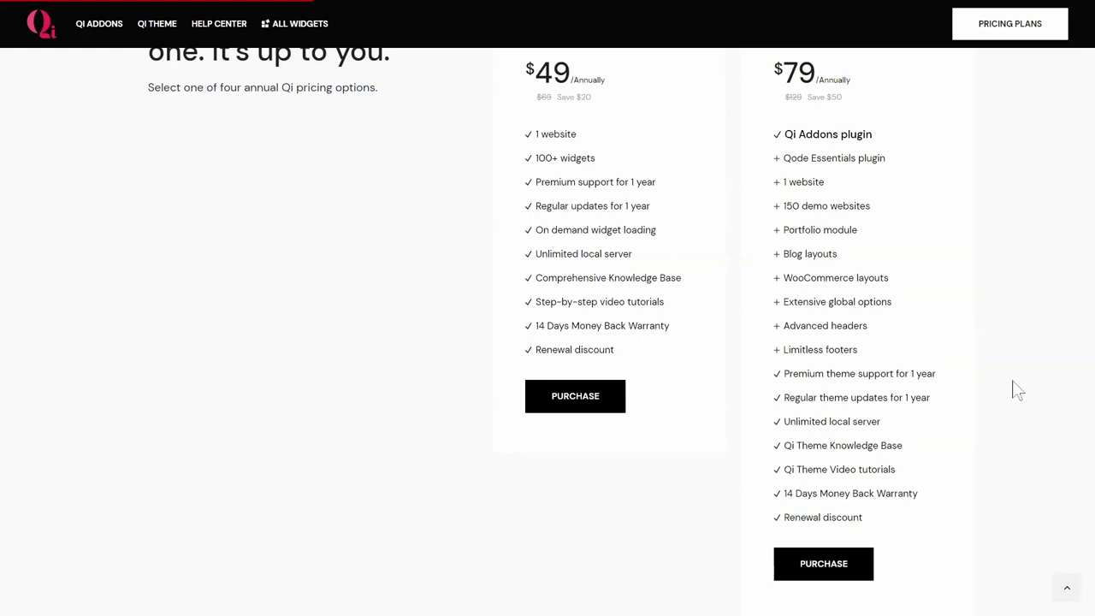
{"action": "scroll", "coordinate": [1018, 389], "scroll_direction": "up", "scroll_amount": 2}
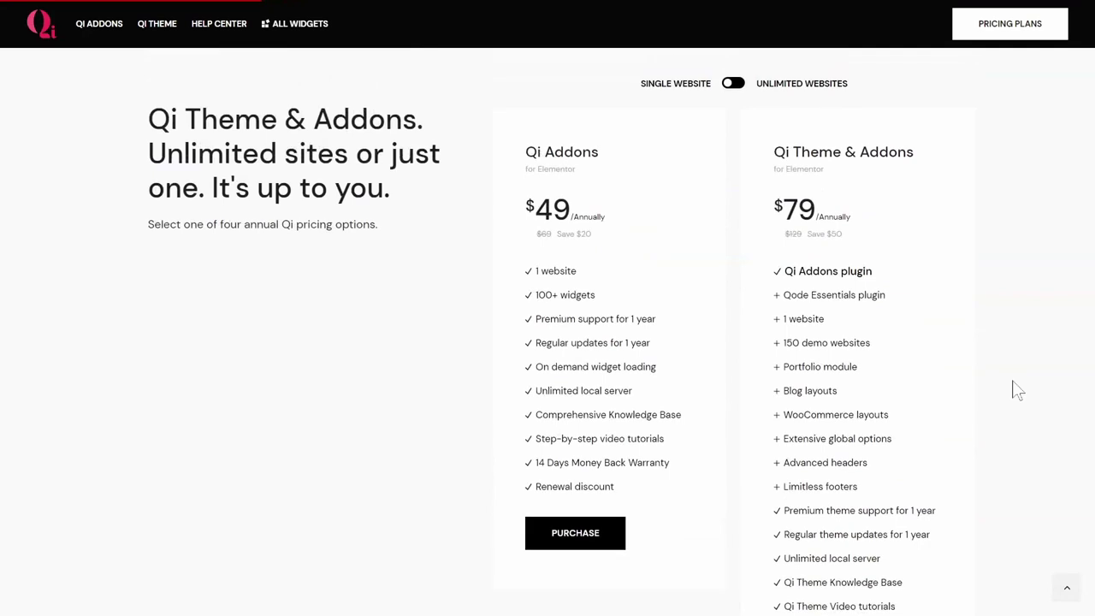